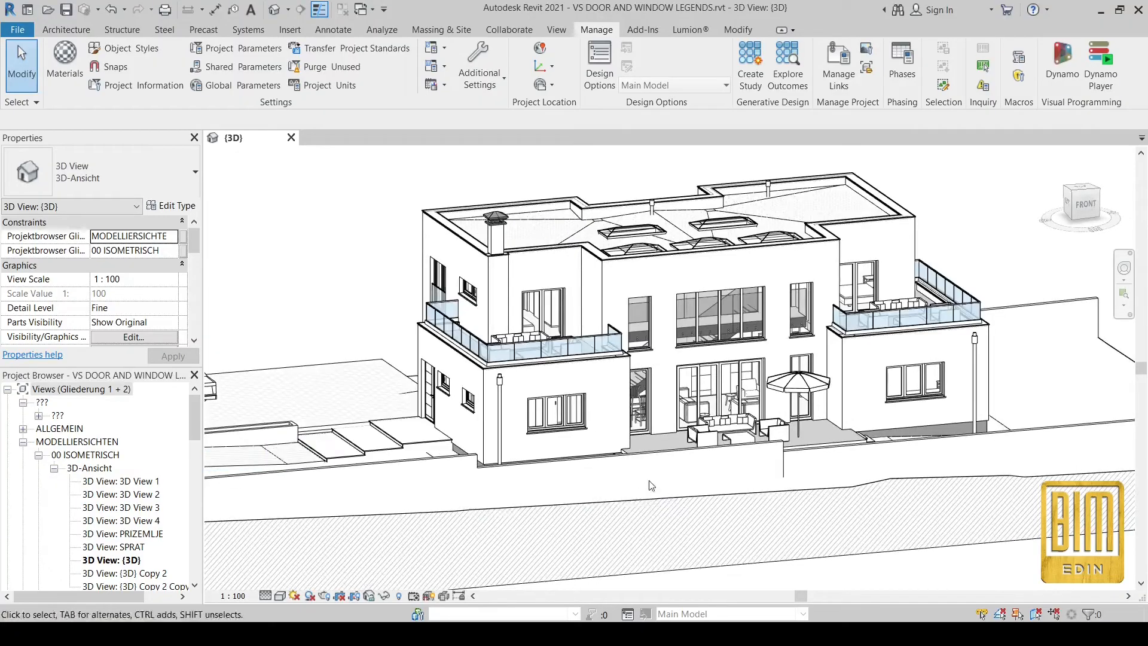
Delete the three existing legends, Bauphasen Farbkennzeichnung, Wände and Wände Entwurf (grob), from the project.
{"action": "middle_click_drag", "start_coordinate": [763, 394], "coordinate": [759, 399], "text": "shift"}
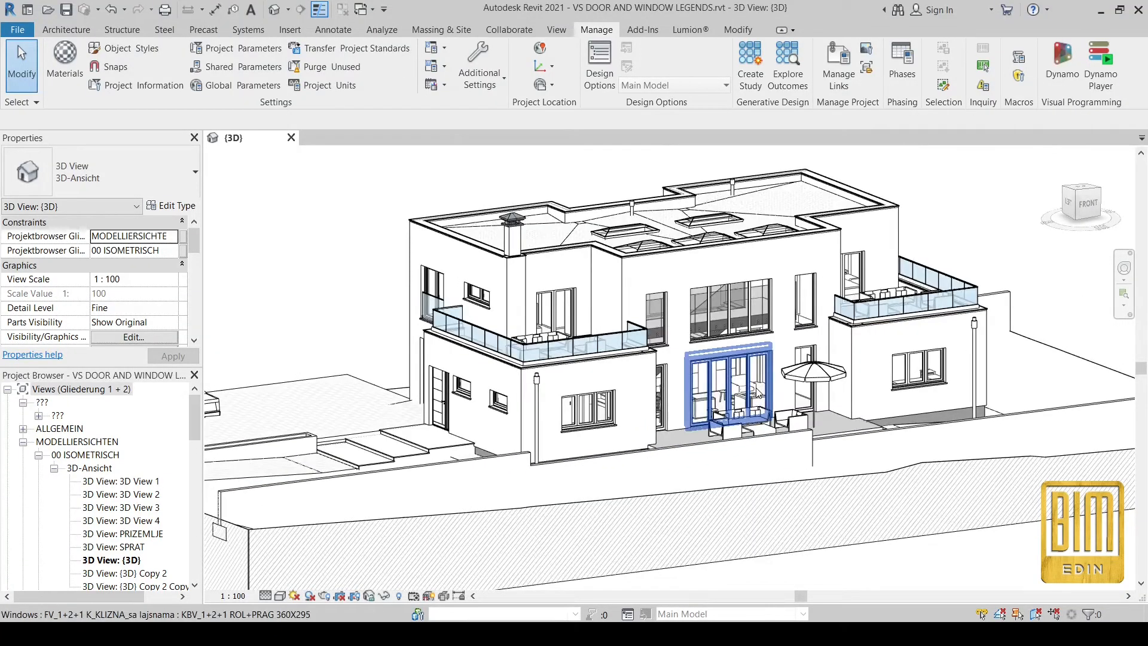
{"action": "scroll", "coordinate": [120, 513], "scroll_direction": "down", "scroll_amount": 2}
{"action": "scroll", "coordinate": [119, 513], "scroll_direction": "down", "scroll_amount": 15}
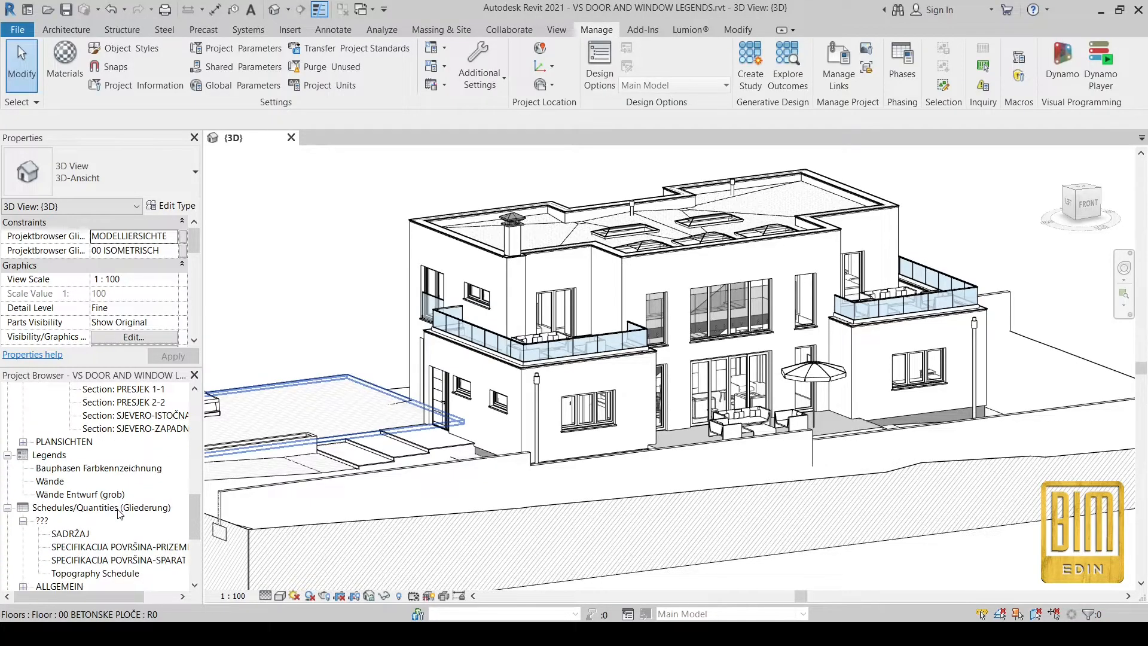
{"action": "scroll", "coordinate": [120, 512], "scroll_direction": "down", "scroll_amount": 1}
{"action": "left_click", "coordinate": [49, 429]}
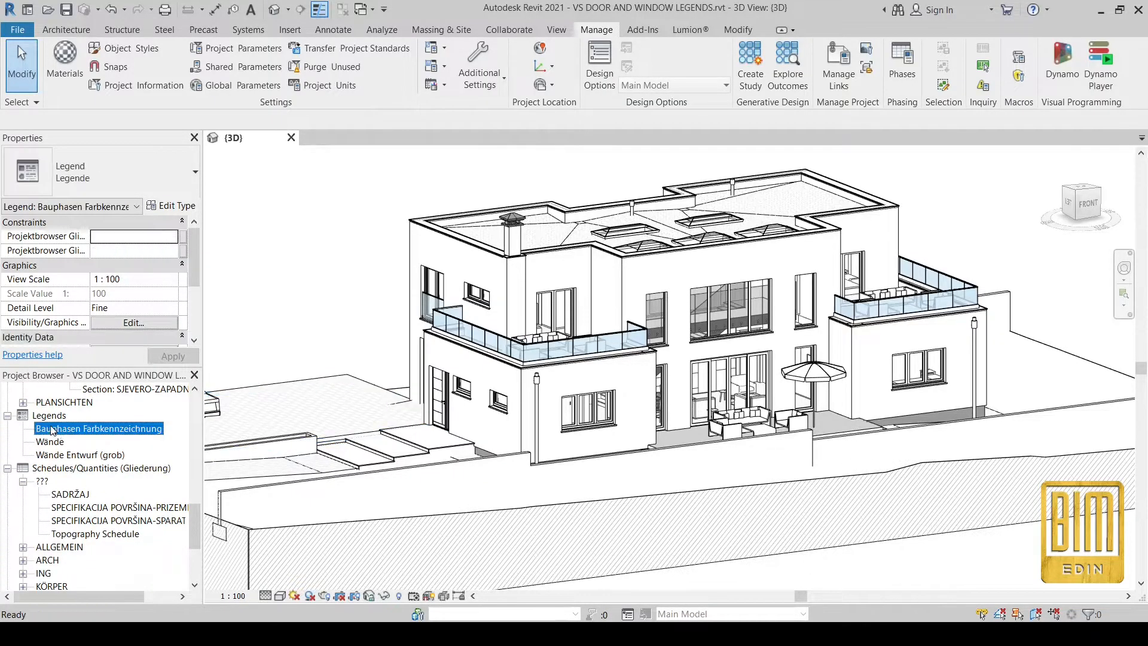
{"action": "left_click", "coordinate": [74, 458], "text": "shift"}
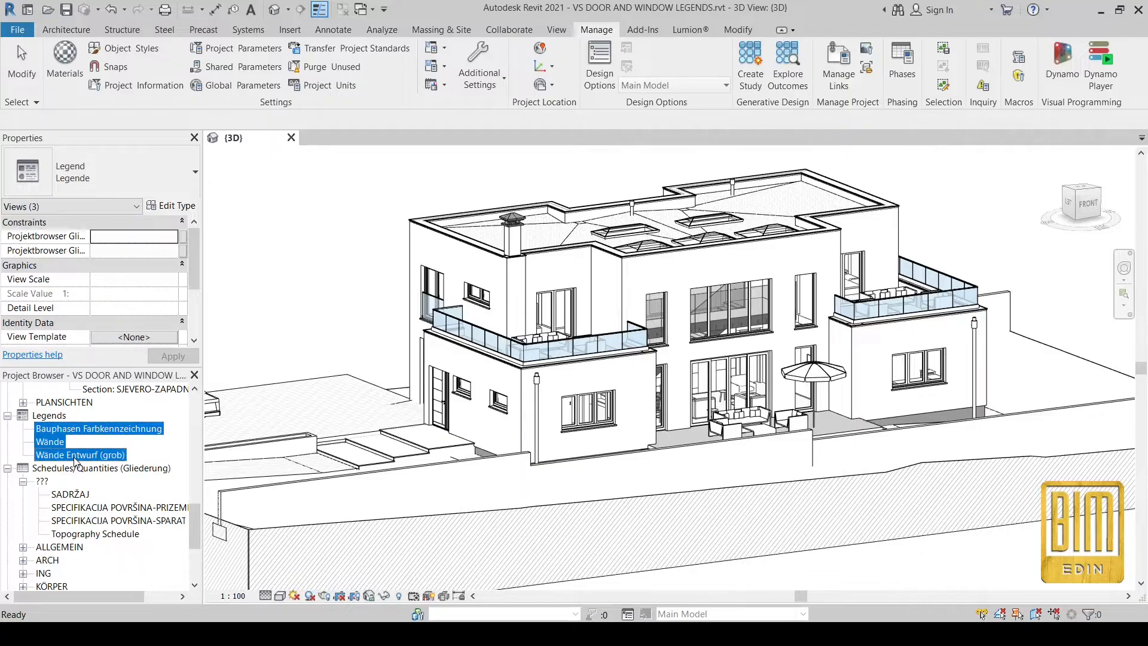
{"action": "right_click", "coordinate": [75, 458]}
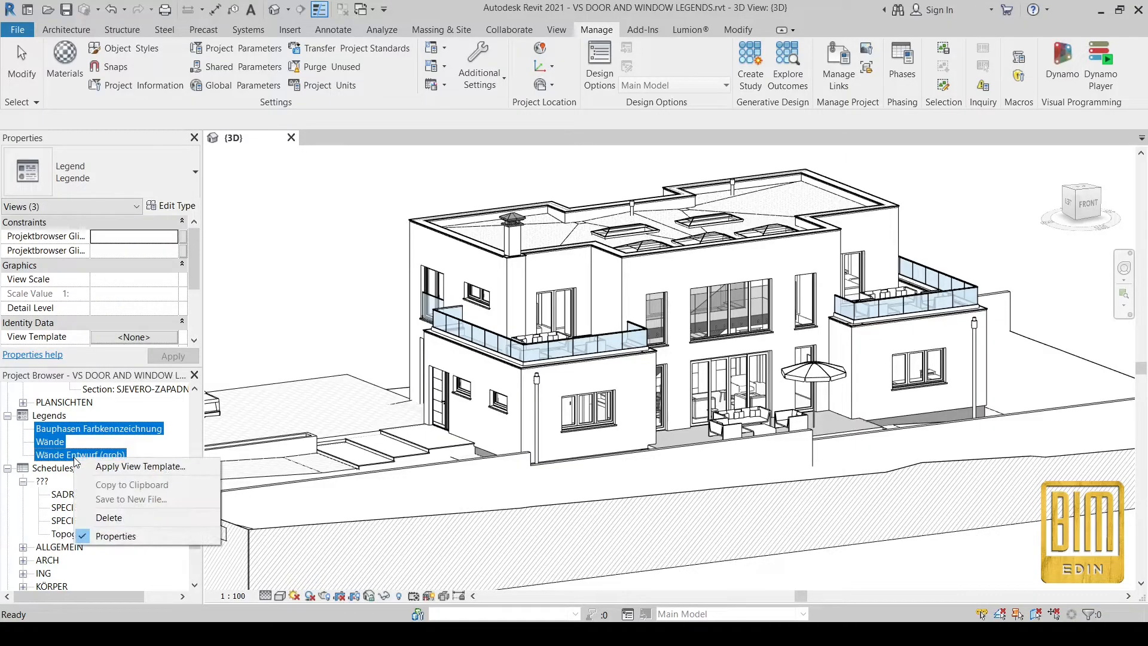
{"action": "left_click", "coordinate": [123, 518]}
Create a new legend view named Windows at a scale of 1 : 20.
{"action": "right_click", "coordinate": [37, 417]}
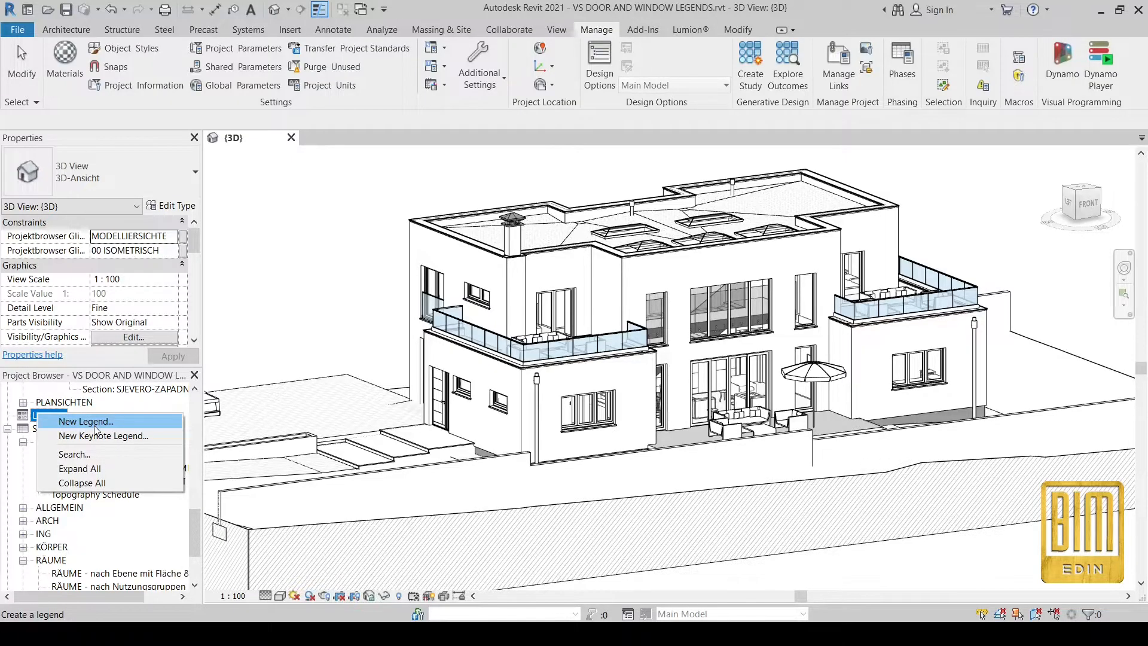
{"action": "left_click", "coordinate": [96, 423]}
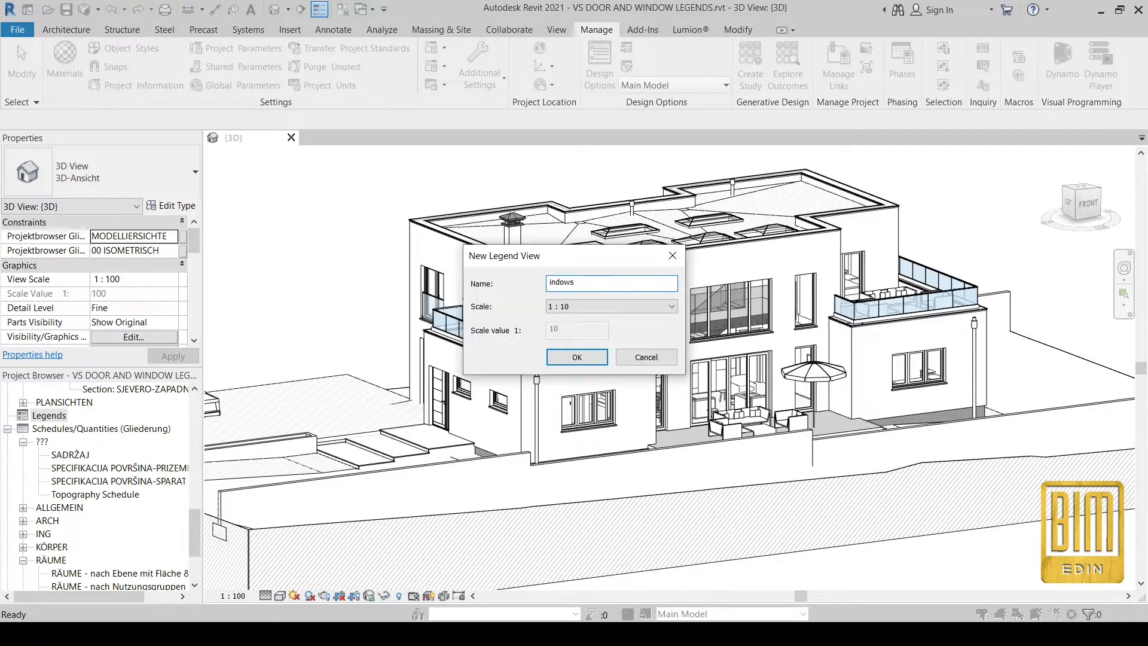
{"action": "left_click", "coordinate": [657, 302]}
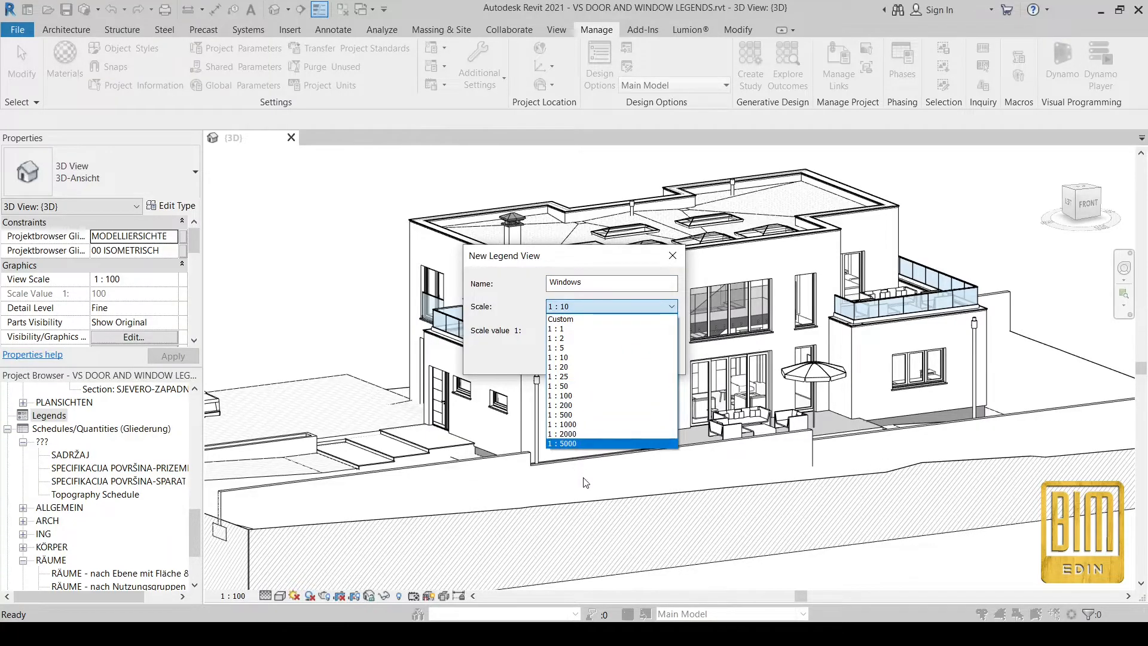
{"action": "left_click", "coordinate": [583, 366]}
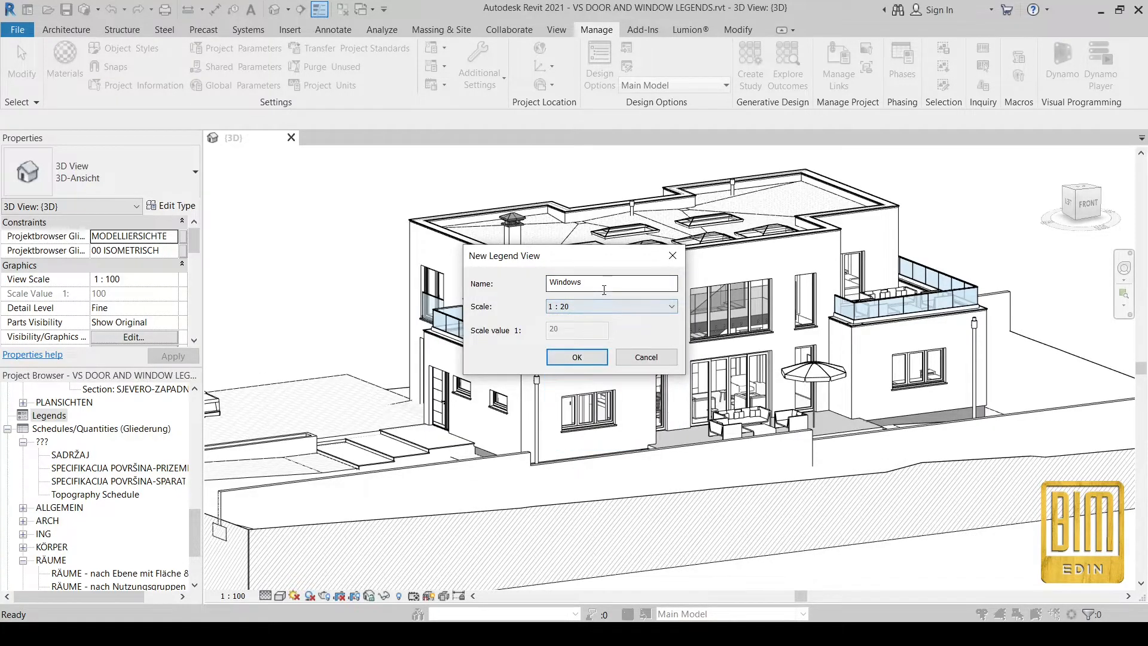
{"action": "left_click", "coordinate": [589, 366]}
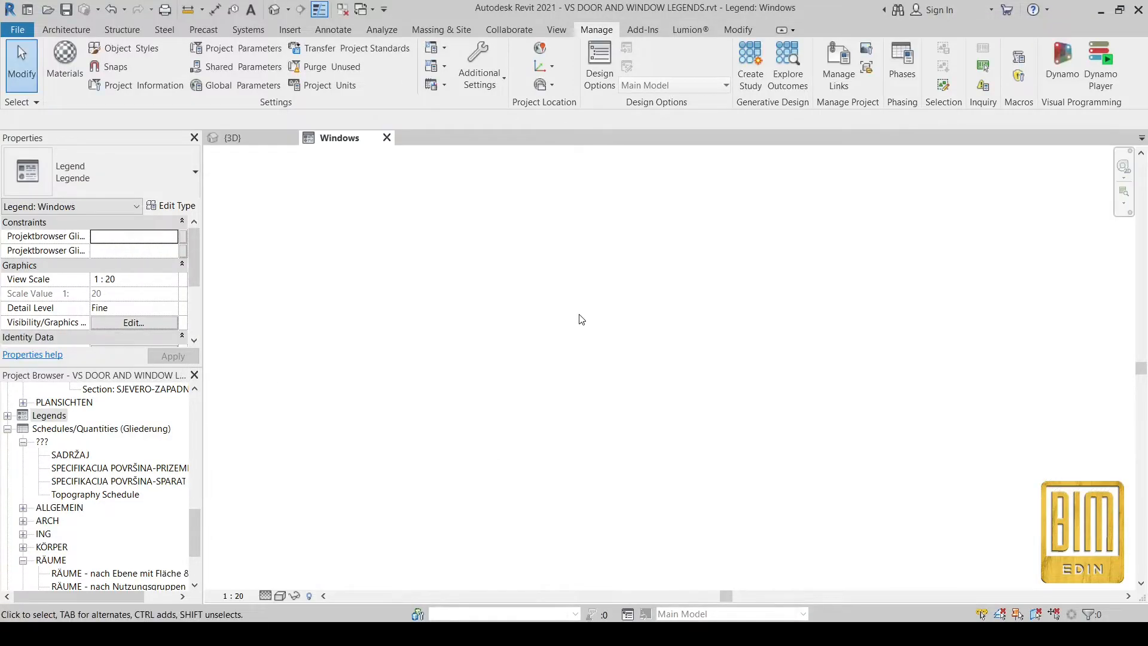
Select the large ground-floor terrace window in the 3D view to check its family and type.
{"action": "left_click", "coordinate": [233, 137]}
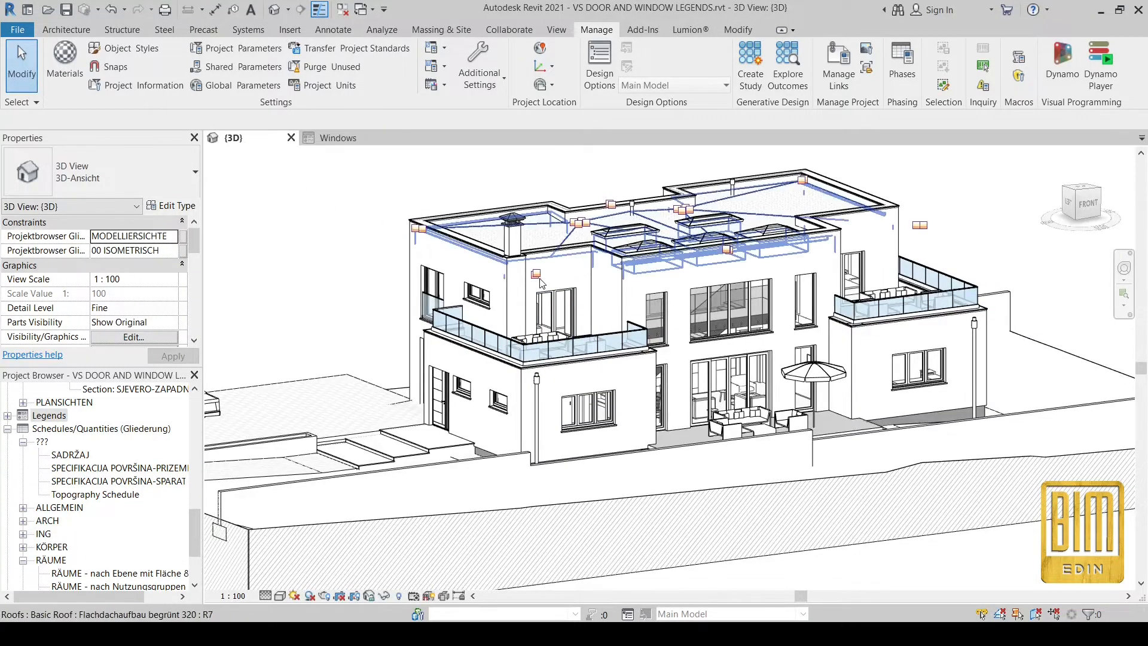
{"action": "scroll", "coordinate": [705, 325], "scroll_direction": "up", "scroll_amount": 5}
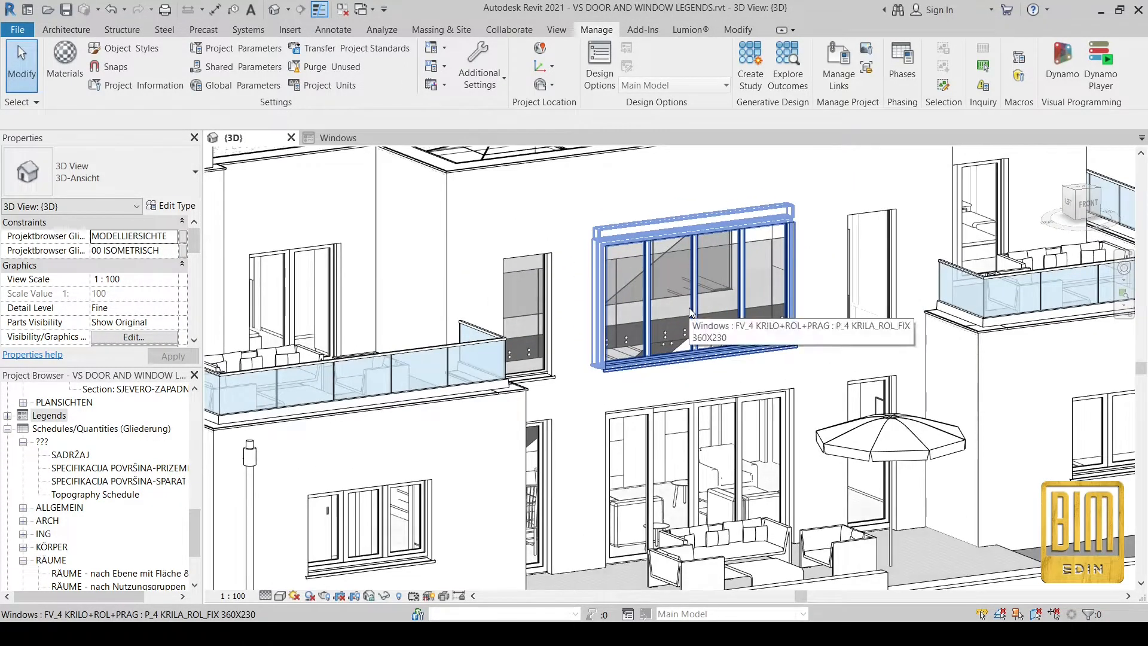
{"action": "scroll", "coordinate": [690, 312], "scroll_direction": "down", "scroll_amount": 2}
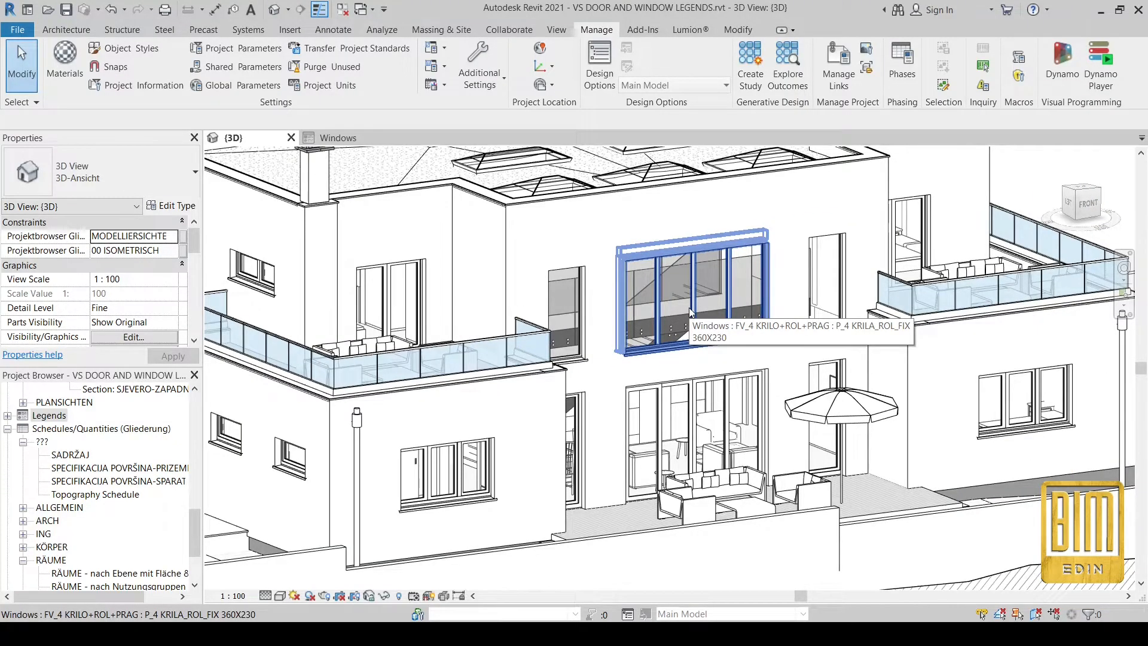
{"action": "left_click", "coordinate": [695, 432]}
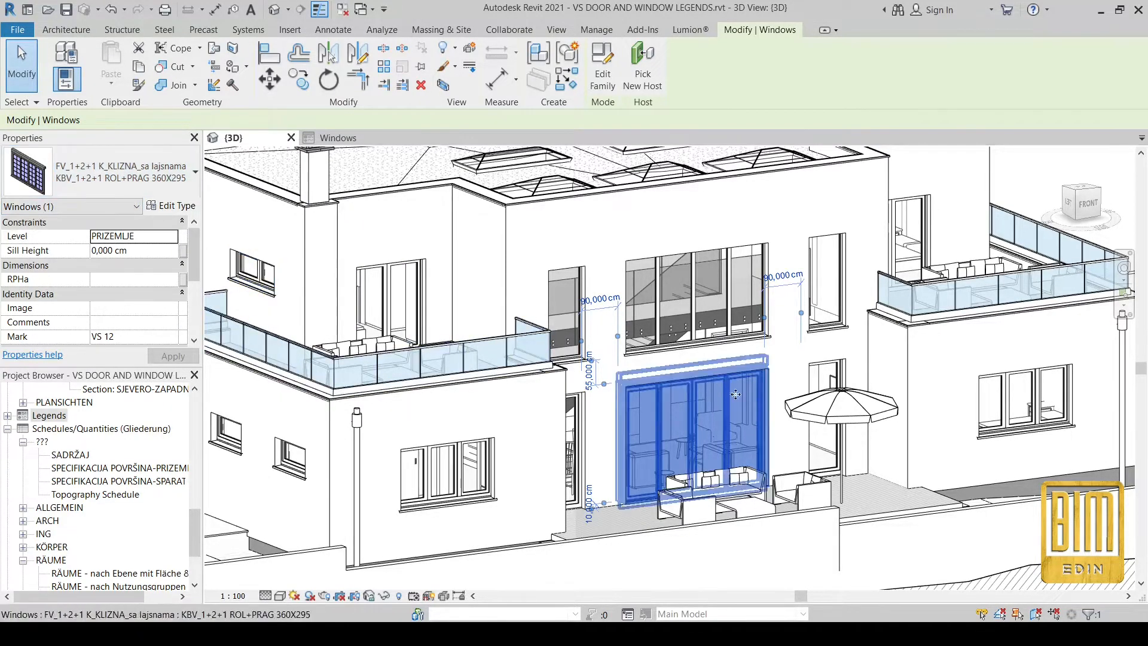
Place four legend components in a horizontal row in the Windows legend, keeping the preset cable tray family.
{"action": "left_click", "coordinate": [346, 137]}
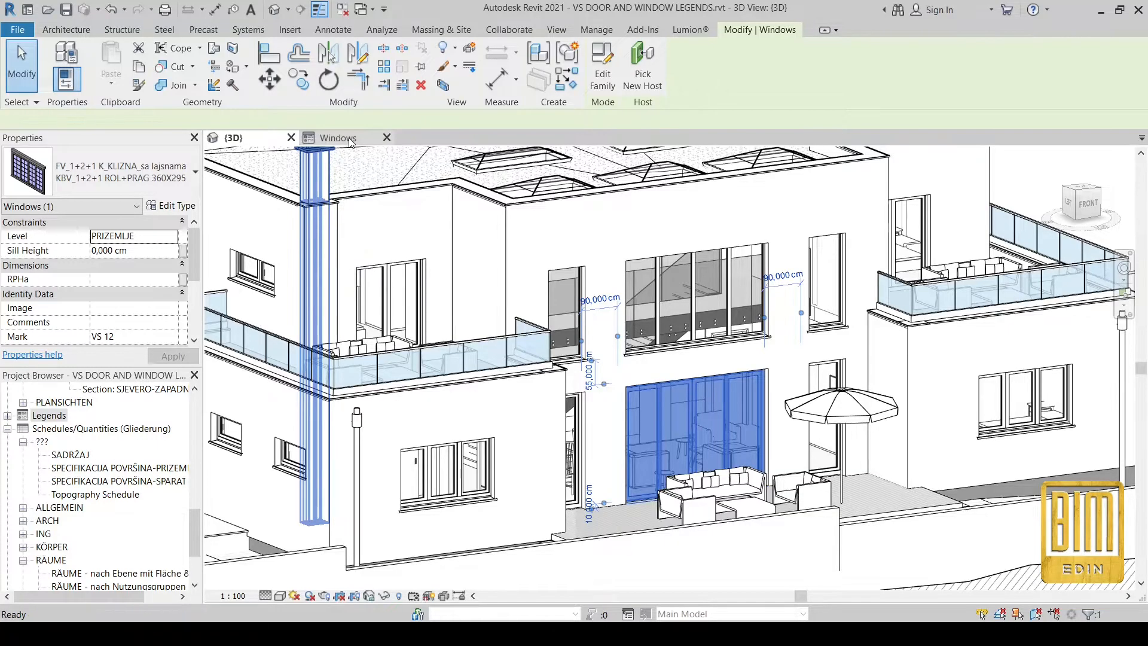
{"action": "left_click", "coordinate": [329, 30]}
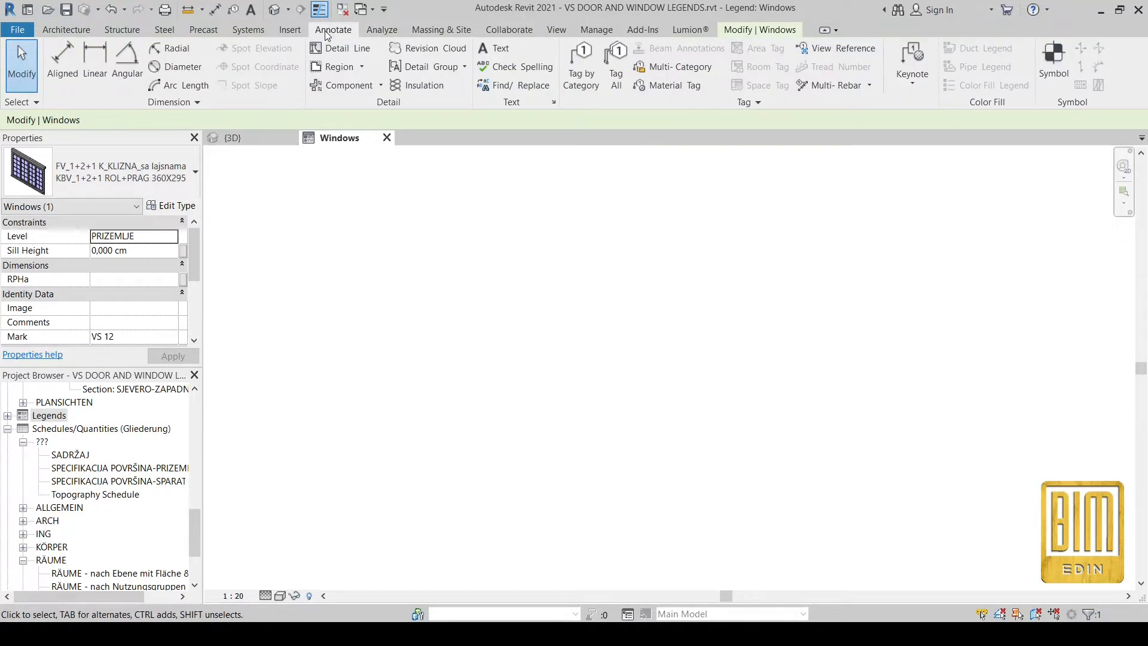
{"action": "left_click", "coordinate": [380, 87]}
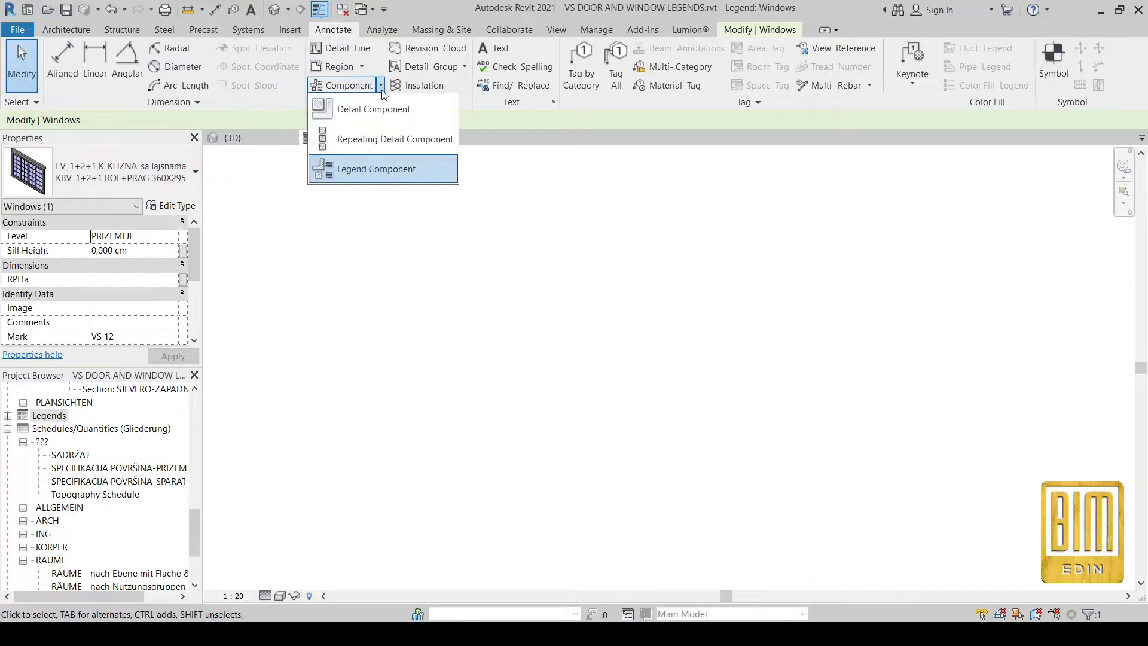
{"action": "left_click", "coordinate": [364, 168]}
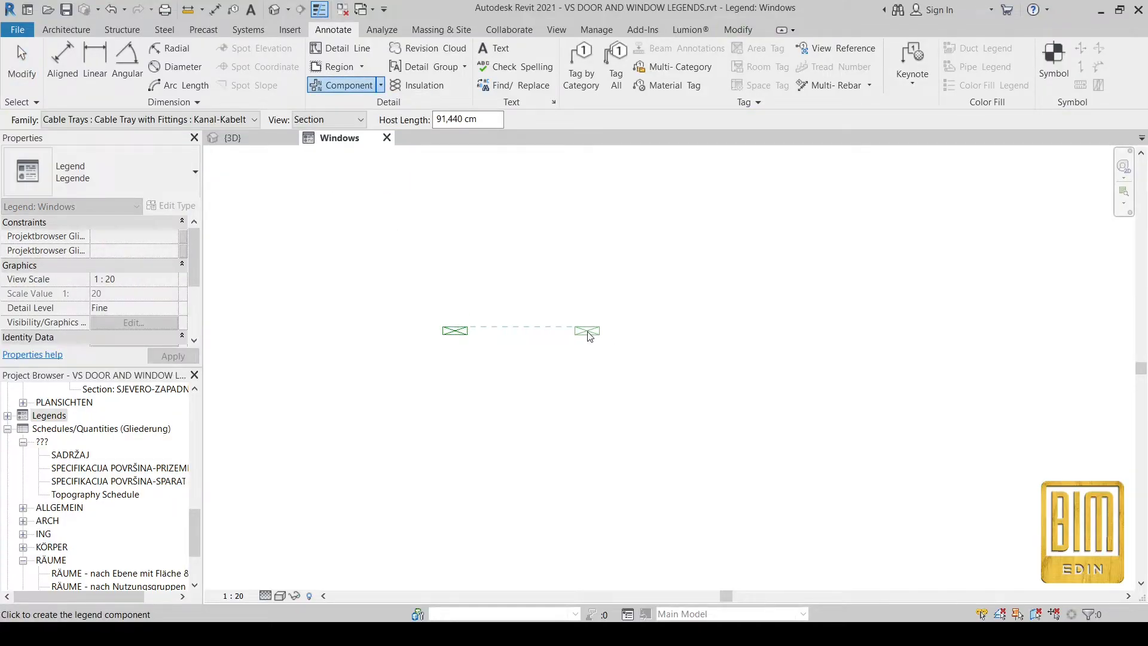
{"action": "left_click", "coordinate": [733, 330]}
{"action": "left_click", "coordinate": [22, 60]}
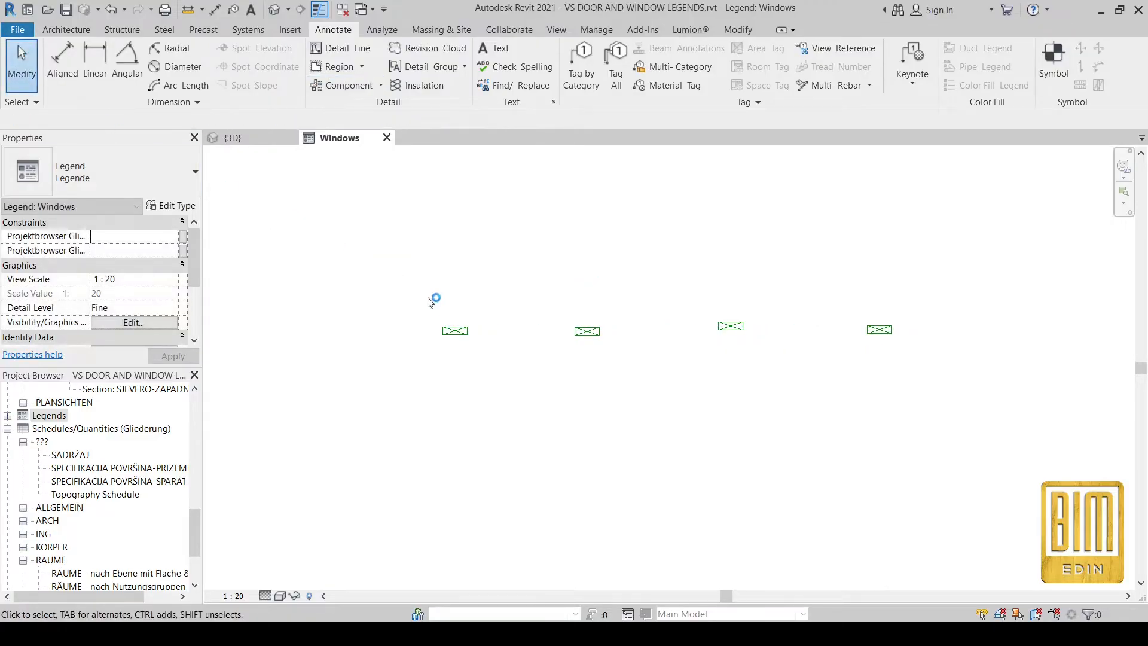
Change the first legend component to the window type FV_1+2+1 K_KLIZNA_sa lajsnama : KBV_1+2+1 ROL+PRAG 360X295.
{"action": "left_click", "coordinate": [454, 331]}
{"action": "left_click", "coordinate": [352, 119]}
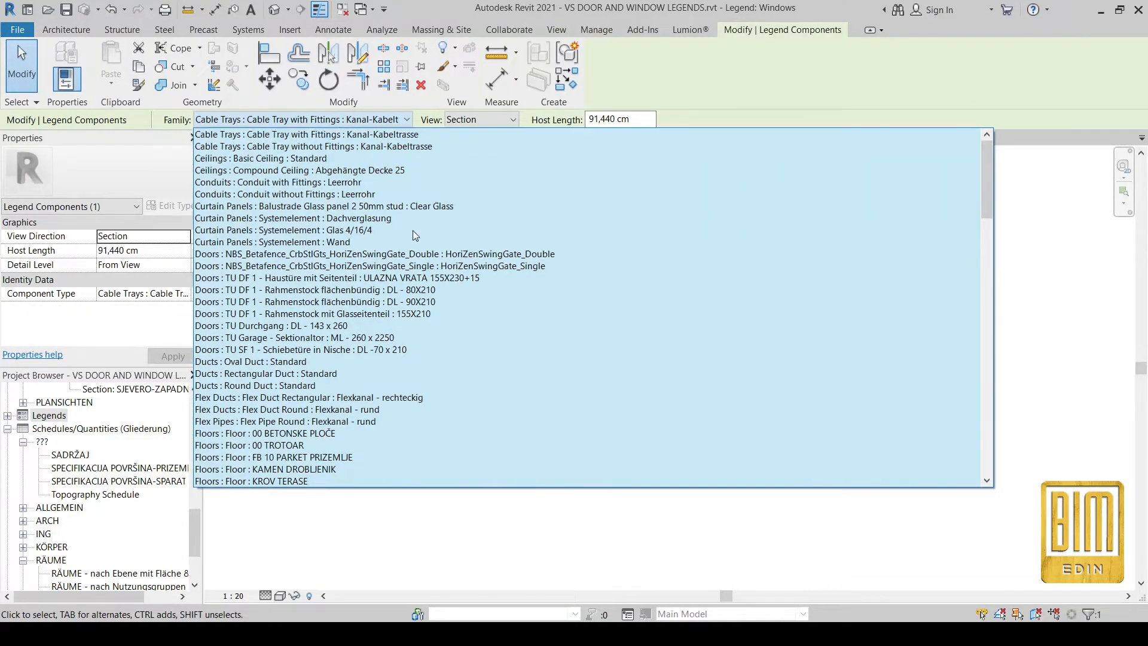
{"action": "scroll", "coordinate": [428, 315], "scroll_direction": "down", "scroll_amount": 15}
{"action": "scroll", "coordinate": [428, 315], "scroll_direction": "down", "scroll_amount": 15}
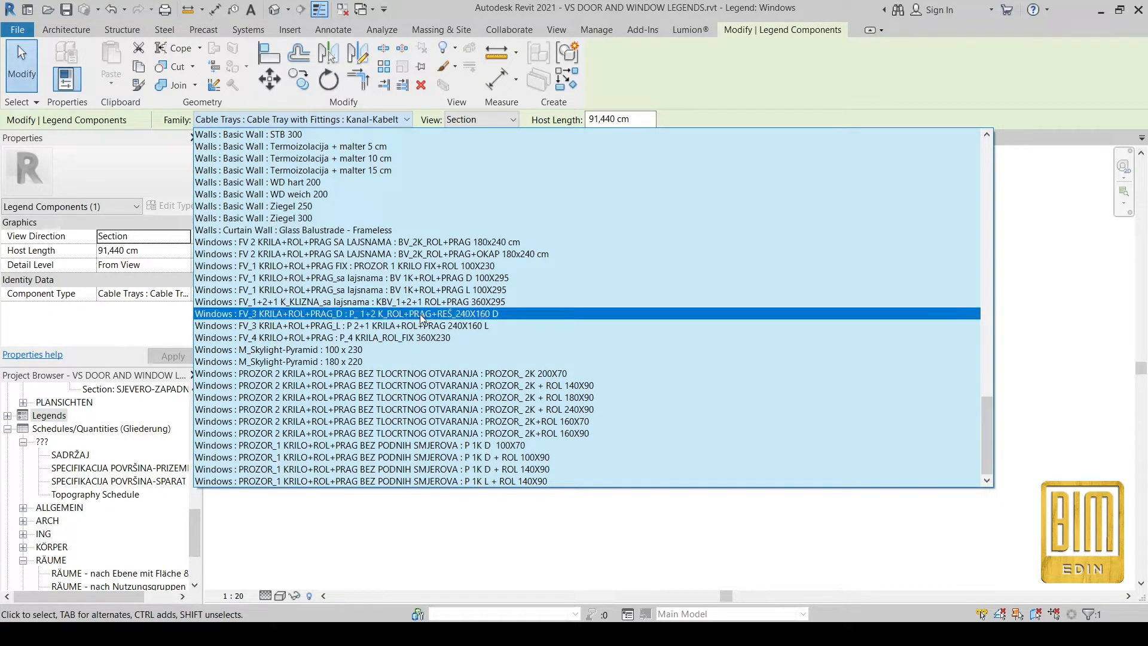
{"action": "left_click", "coordinate": [383, 302]}
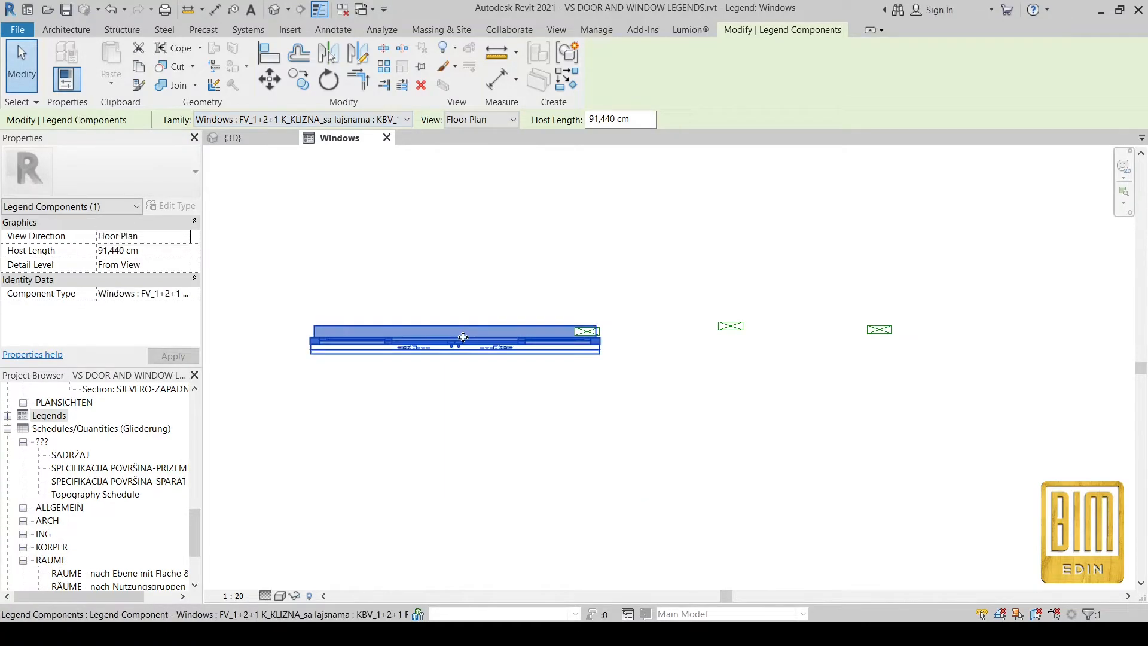
{"action": "left_click", "coordinate": [592, 390]}
Move the three remaining cable tray components together sideways, clear of the window plan symbol.
{"action": "left_click_drag", "start_coordinate": [523, 261], "coordinate": [976, 417]}
{"action": "left_click_drag", "start_coordinate": [592, 330], "coordinate": [715, 338]}
{"action": "scroll", "coordinate": [505, 254], "scroll_direction": "down", "scroll_amount": 5}
{"action": "scroll", "coordinate": [588, 363], "scroll_direction": "up", "scroll_amount": 4}
{"action": "scroll", "coordinate": [291, 230], "scroll_direction": "up", "scroll_amount": 3}
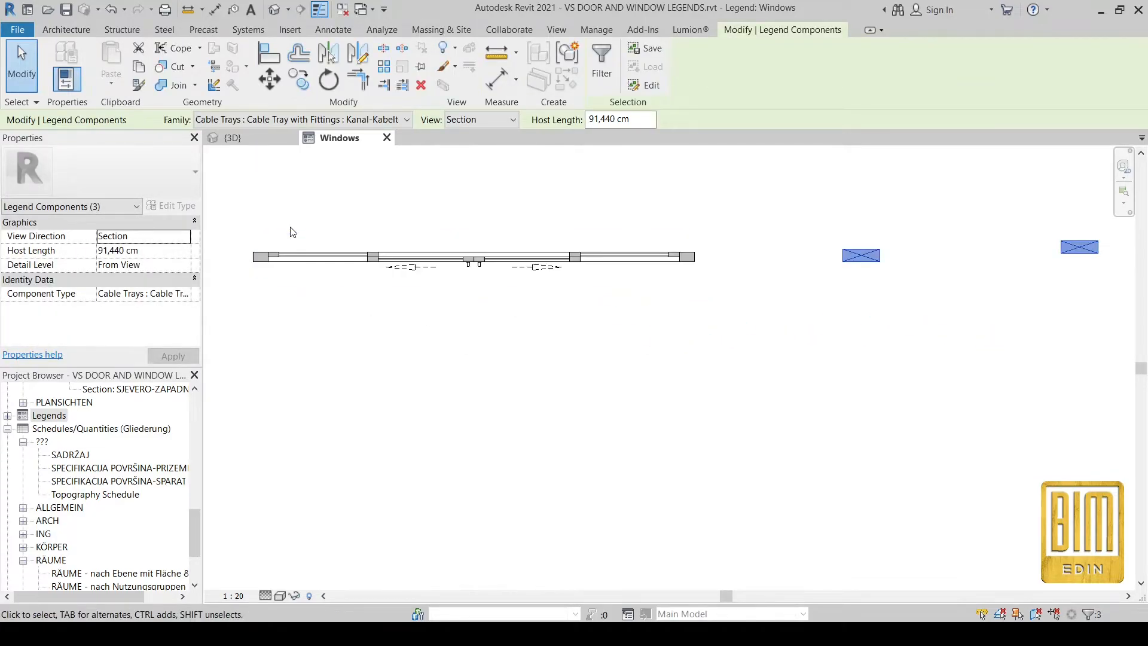
Use Match Type to apply the window plan symbol's type to the three cable tray components.
{"action": "left_click", "coordinate": [139, 86]}
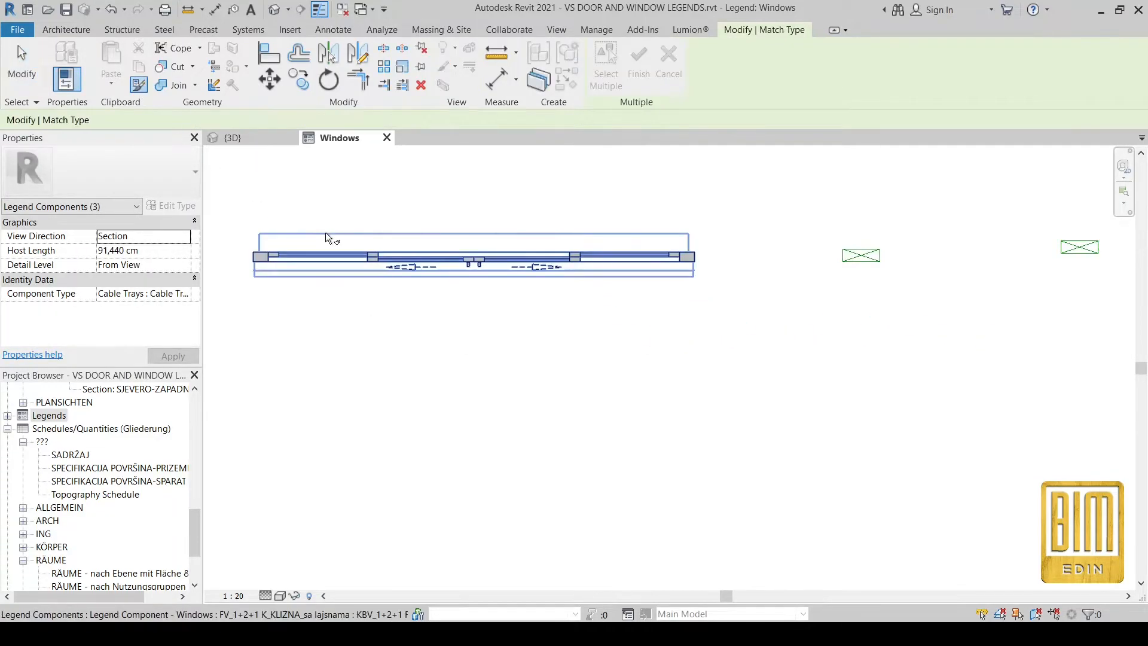
{"action": "left_click", "coordinate": [397, 257]}
{"action": "left_click", "coordinate": [863, 257]}
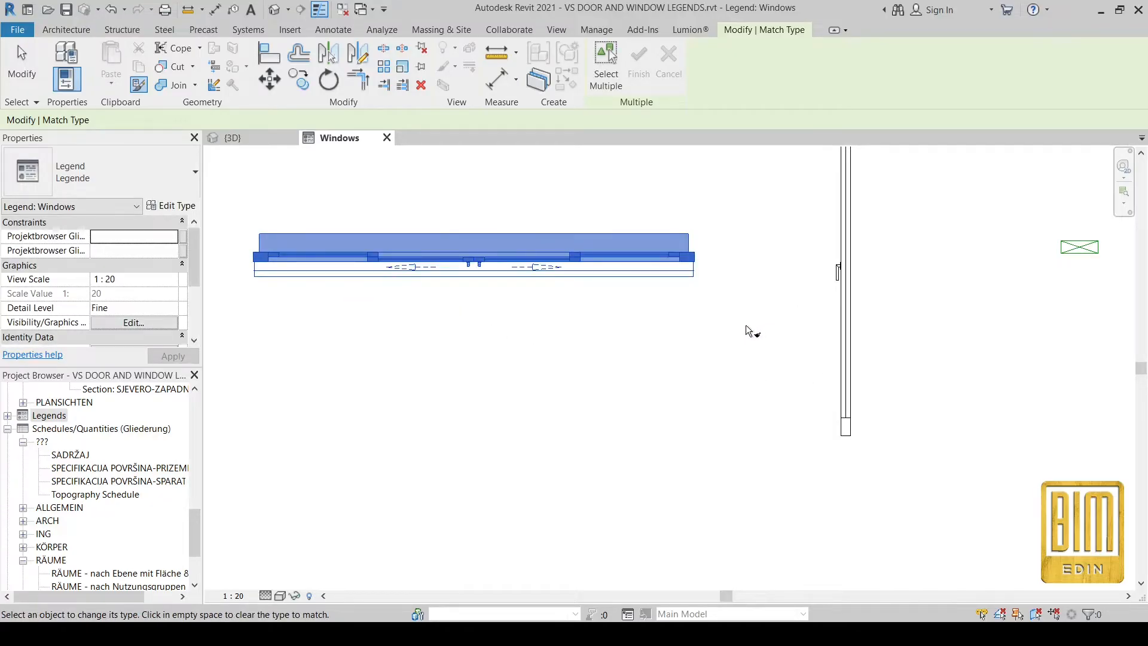
{"action": "scroll", "coordinate": [746, 324], "scroll_direction": "down", "scroll_amount": 2}
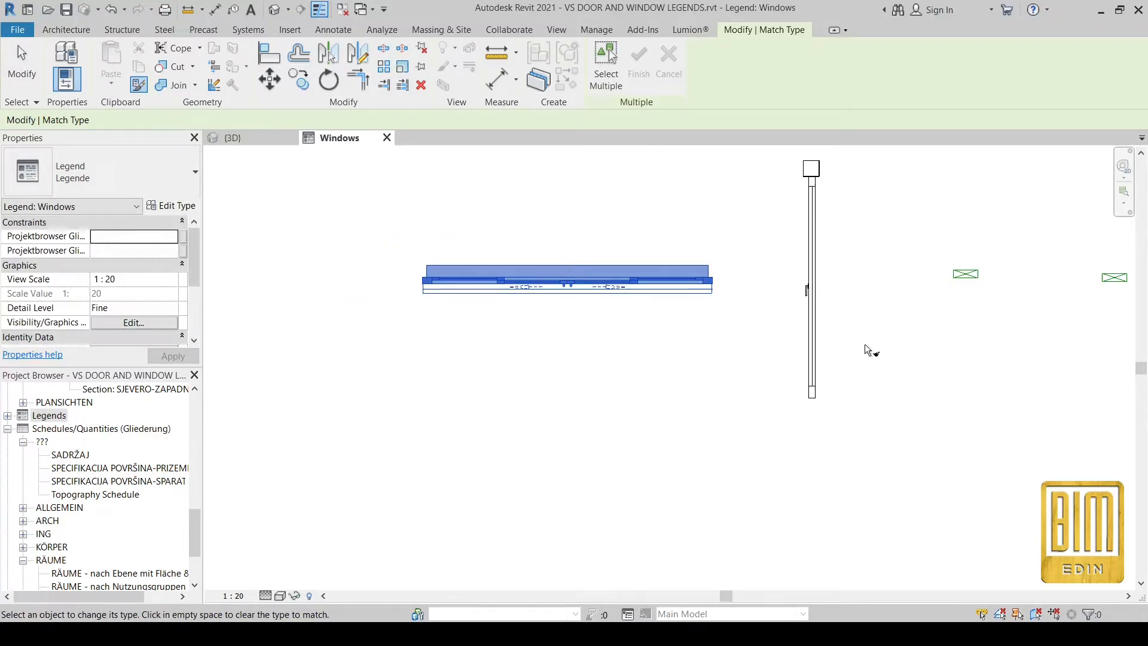
{"action": "scroll", "coordinate": [424, 260], "scroll_direction": "down", "scroll_amount": 2}
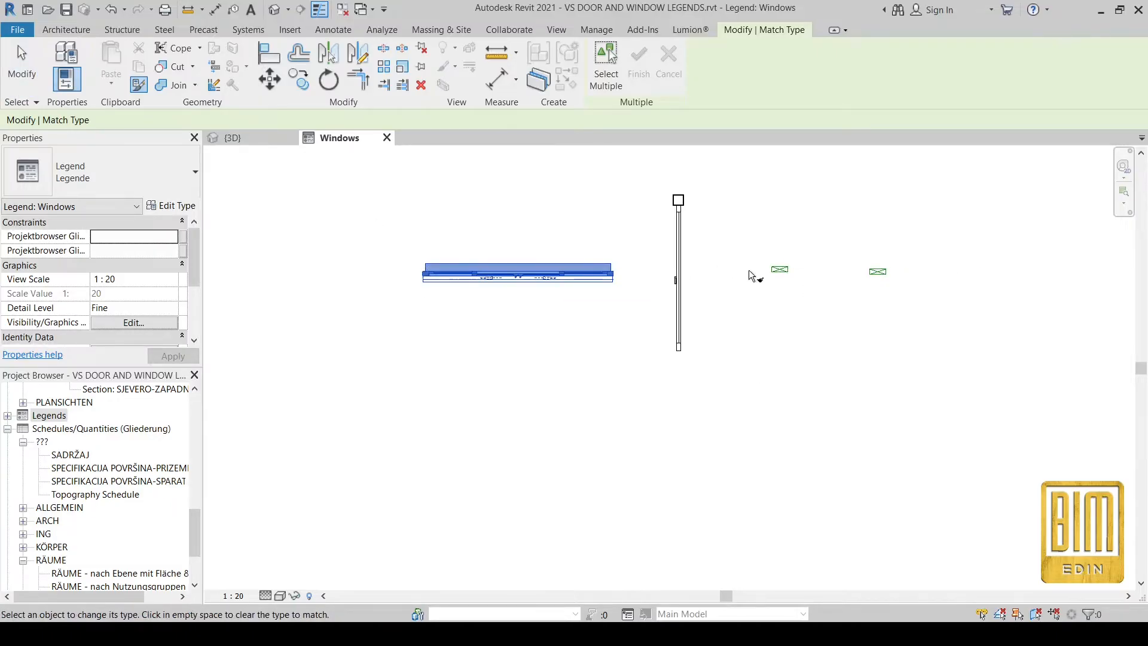
{"action": "left_click", "coordinate": [786, 273]}
{"action": "left_click", "coordinate": [936, 341]}
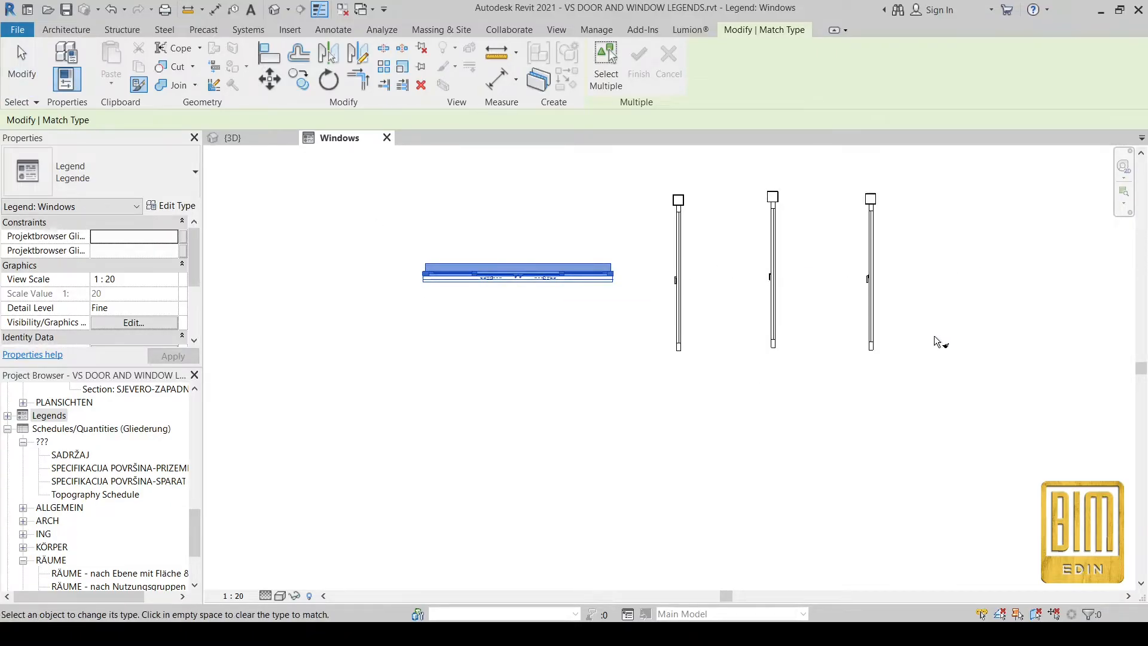
{"action": "key", "text": "Escape"}
{"action": "key", "text": "Escape"}
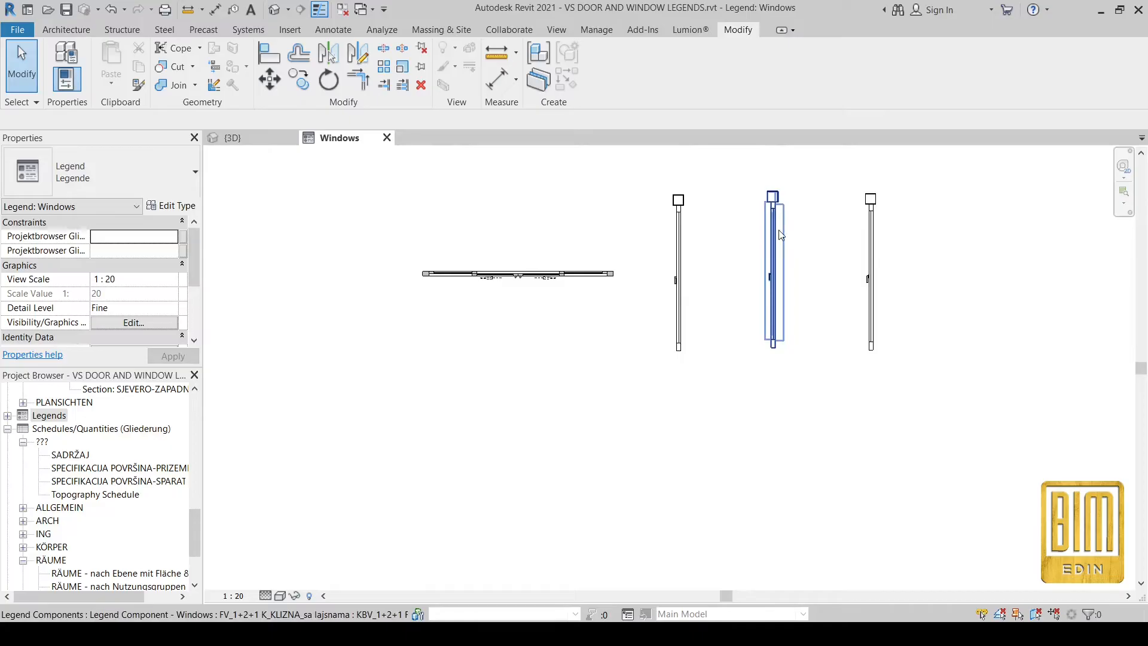
Set the section component nearest the plan symbol to Elevation : Front and move the other two sections clear of it.
{"action": "left_click", "coordinate": [681, 236]}
{"action": "left_click", "coordinate": [481, 120]}
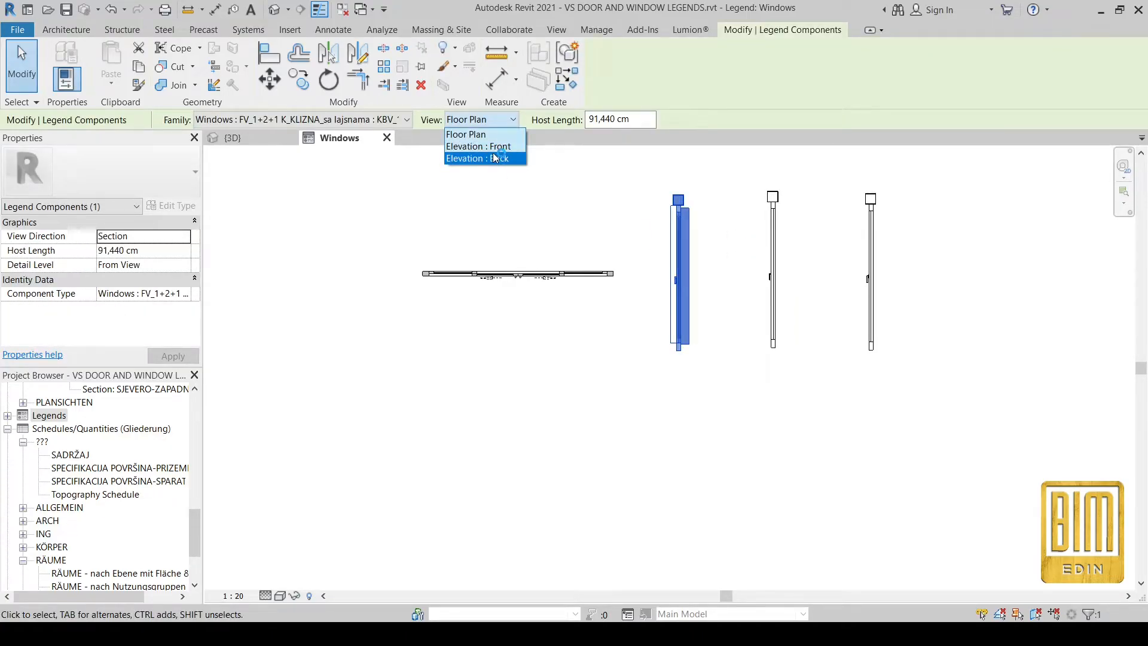
{"action": "left_click", "coordinate": [478, 146]}
{"action": "left_click_drag", "start_coordinate": [736, 167], "coordinate": [834, 440]}
{"action": "left_click_drag", "start_coordinate": [780, 250], "coordinate": [829, 250]}
{"action": "scroll", "coordinate": [719, 237], "scroll_direction": "down", "scroll_amount": 2}
{"action": "left_click_drag", "start_coordinate": [774, 156], "coordinate": [886, 347]}
{"action": "left_click_drag", "start_coordinate": [797, 260], "coordinate": [862, 262]}
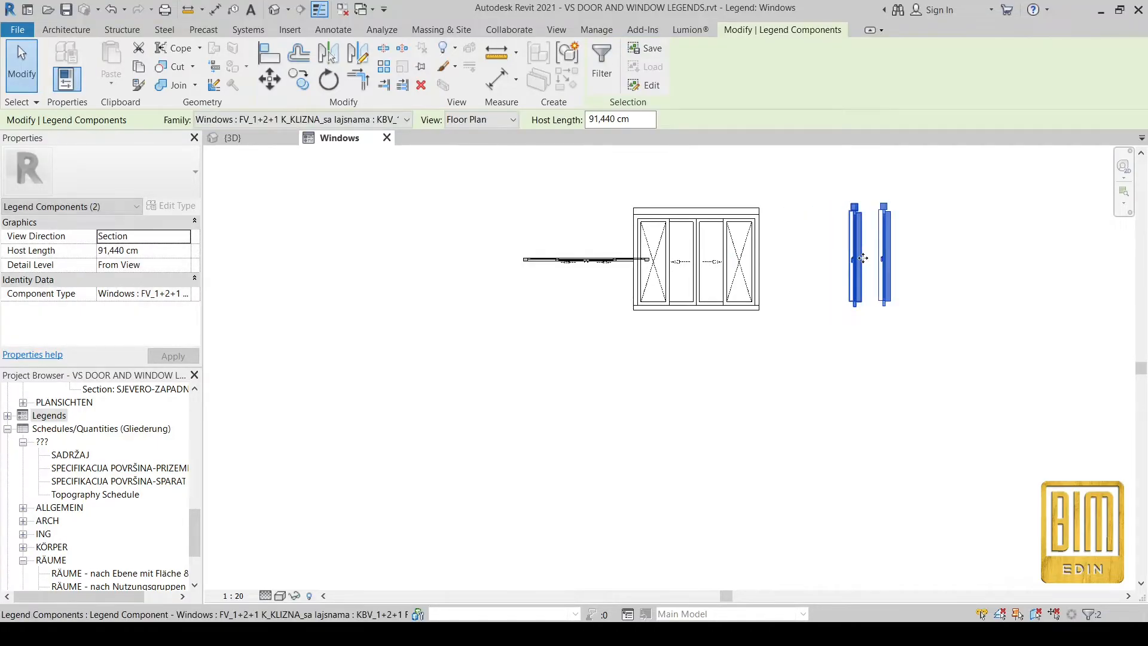
Set the nearer of the two remaining section components to Elevation : Back.
{"action": "left_click", "coordinate": [854, 246]}
{"action": "left_click", "coordinate": [471, 121]}
{"action": "left_click", "coordinate": [488, 159]}
Arrange the back elevation above the floor plan symbol, with the front elevation beside it and the section next to the front elevation.
{"action": "left_click_drag", "start_coordinate": [810, 243], "coordinate": [590, 197]}
{"action": "left_click_drag", "start_coordinate": [675, 281], "coordinate": [685, 228]}
{"action": "middle_click_drag", "start_coordinate": [628, 218], "coordinate": [618, 318]}
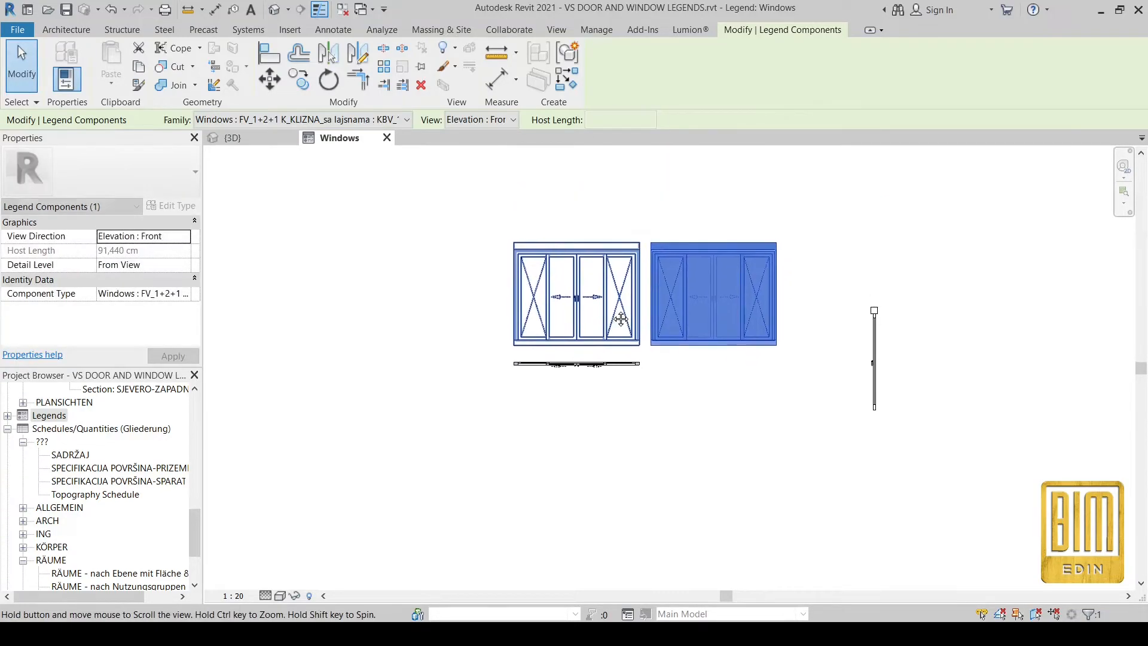
{"action": "scroll", "coordinate": [600, 277], "scroll_direction": "up", "scroll_amount": 3}
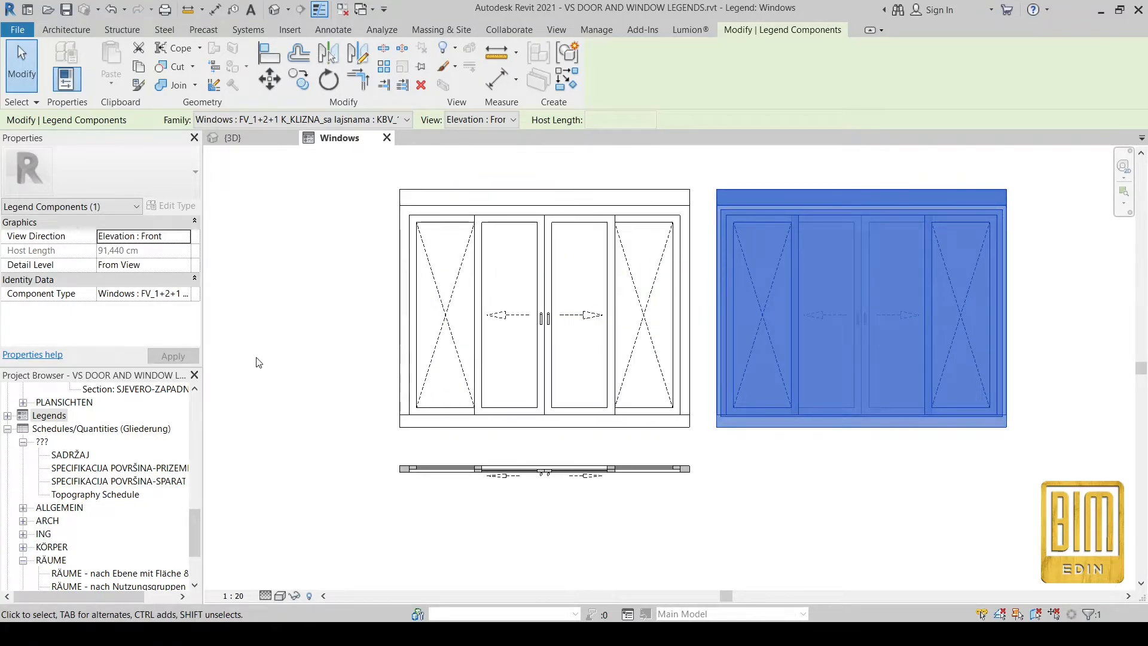
{"action": "scroll", "coordinate": [333, 234], "scroll_direction": "down", "scroll_amount": 2}
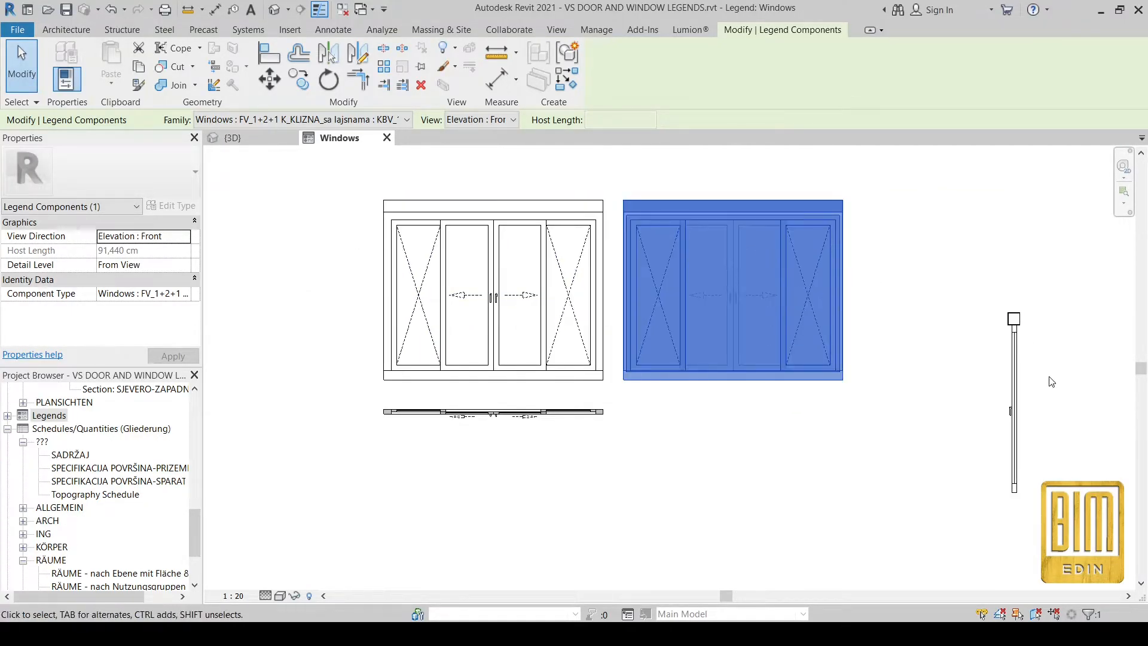
{"action": "left_click_drag", "start_coordinate": [1023, 392], "coordinate": [887, 277]}
{"action": "scroll", "coordinate": [722, 238], "scroll_direction": "down", "scroll_amount": 2}
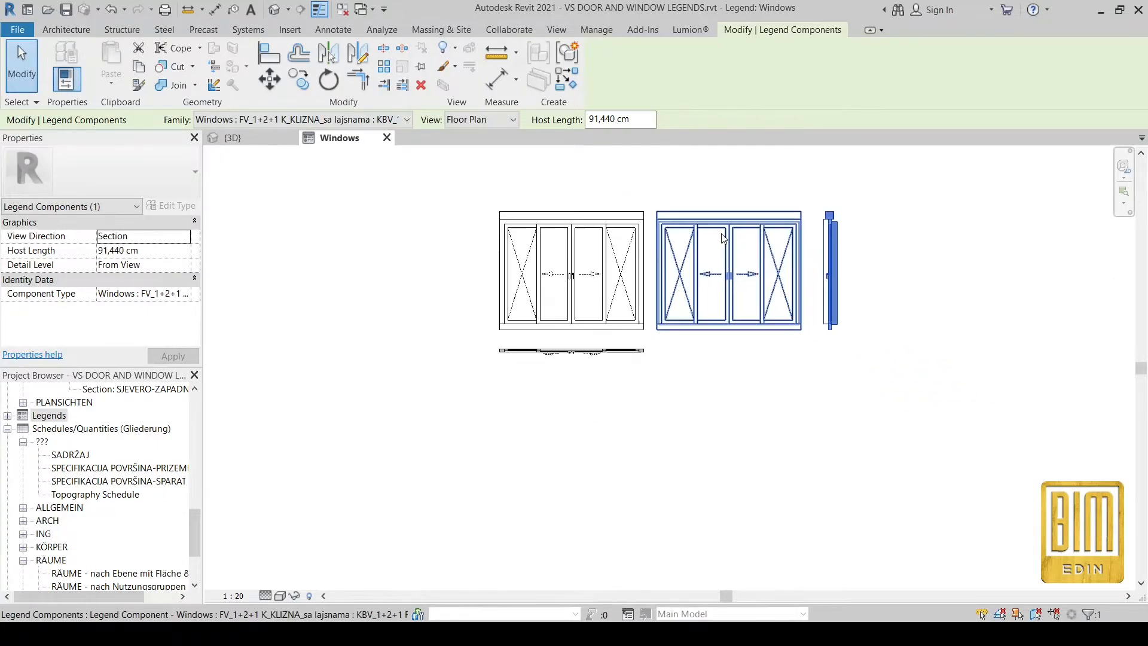
Copy the four large sliding window components to the empty space beside the set and select the copied plan symbol.
{"action": "middle_click_drag", "start_coordinate": [743, 415], "coordinate": [597, 392]}
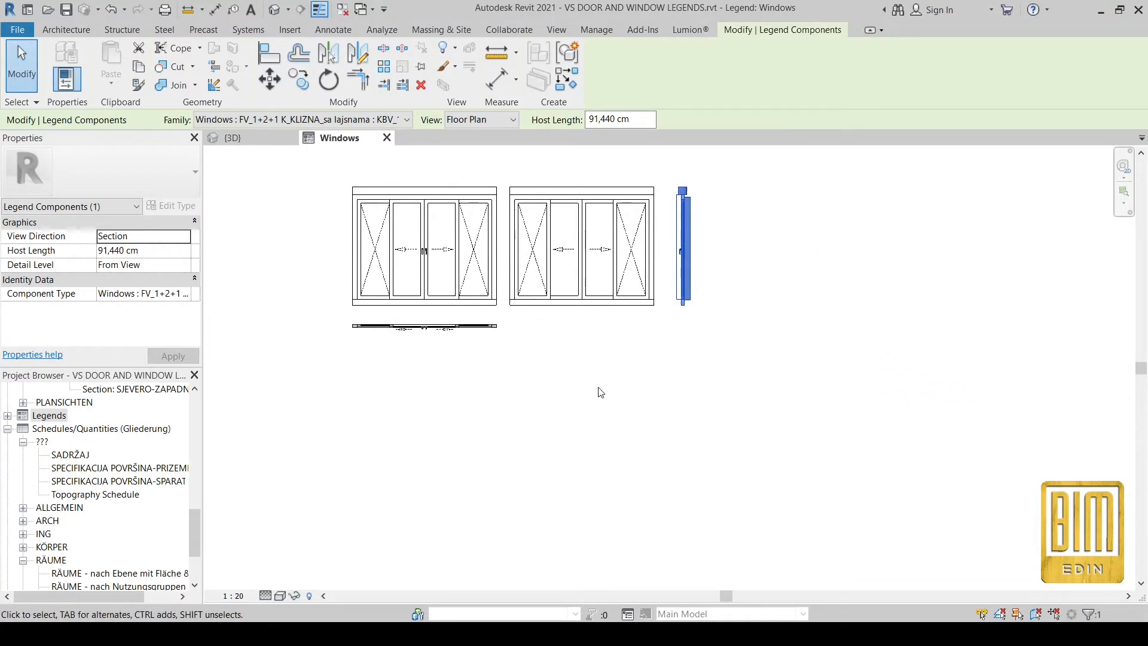
{"action": "scroll", "coordinate": [569, 387], "scroll_direction": "down", "scroll_amount": 2}
{"action": "left_click_drag", "start_coordinate": [371, 195], "coordinate": [712, 384]}
{"action": "key", "text": "c"}
{"action": "key", "text": "o"}
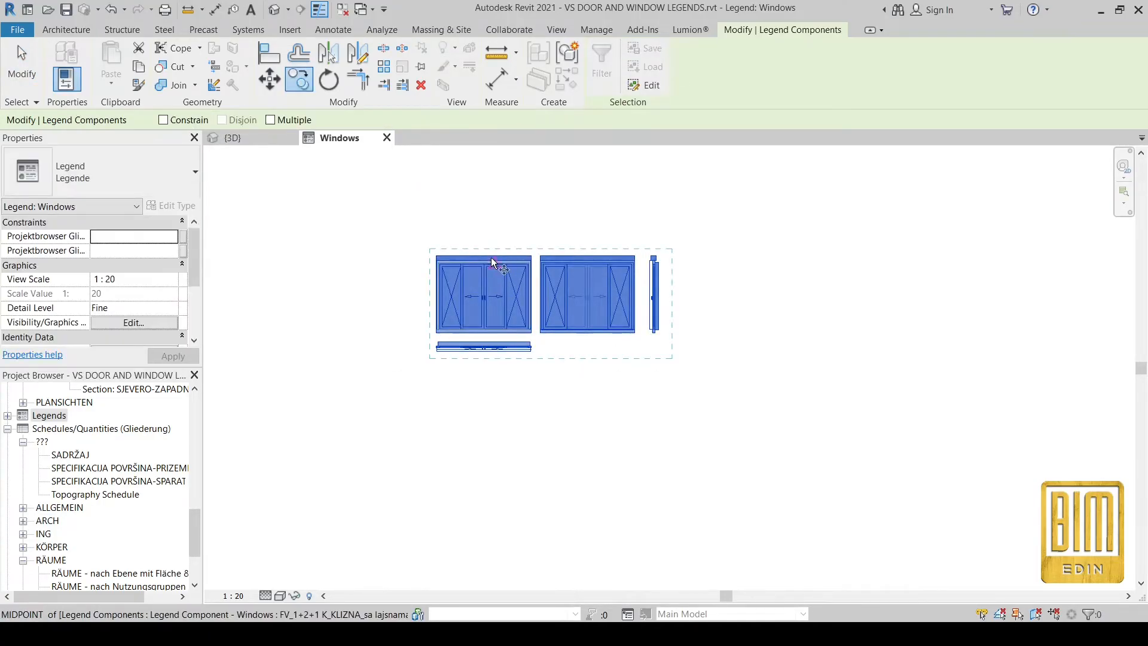
{"action": "left_click", "coordinate": [484, 258]}
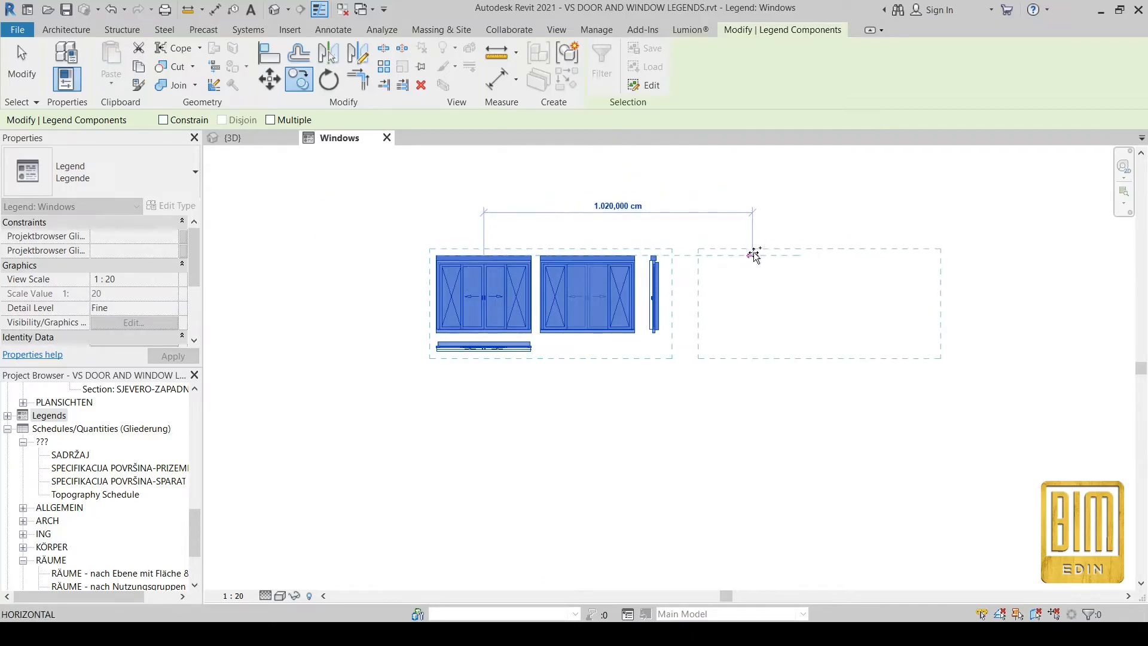
{"action": "left_click", "coordinate": [794, 271]}
{"action": "scroll", "coordinate": [850, 292], "scroll_direction": "up", "scroll_amount": 4}
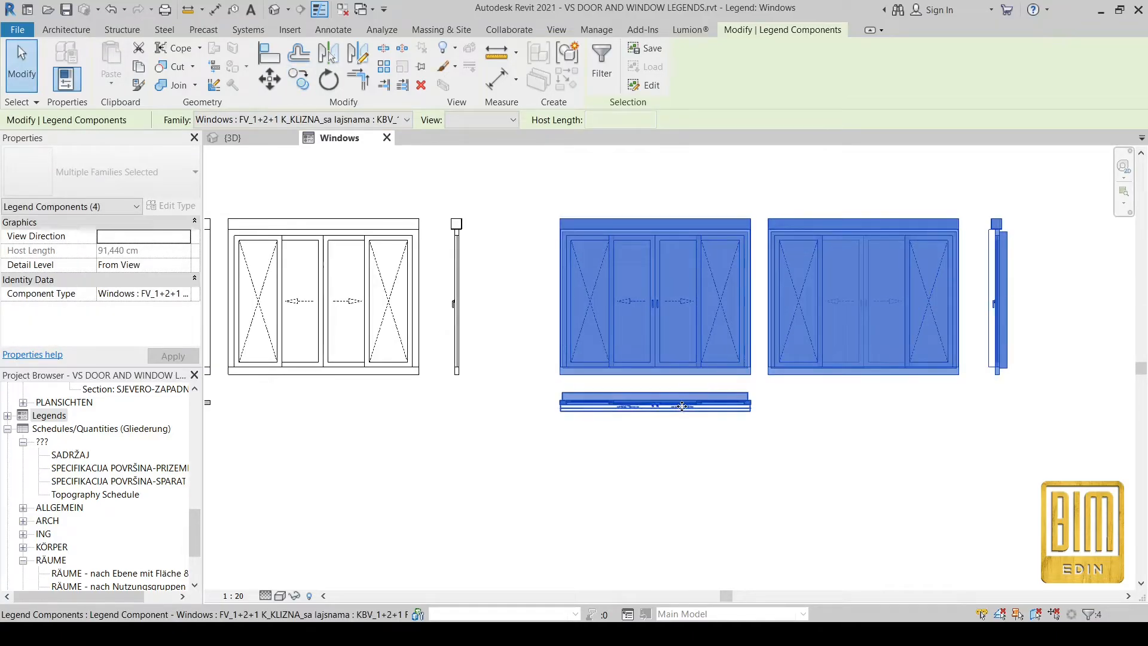
{"action": "left_click", "coordinate": [570, 292]}
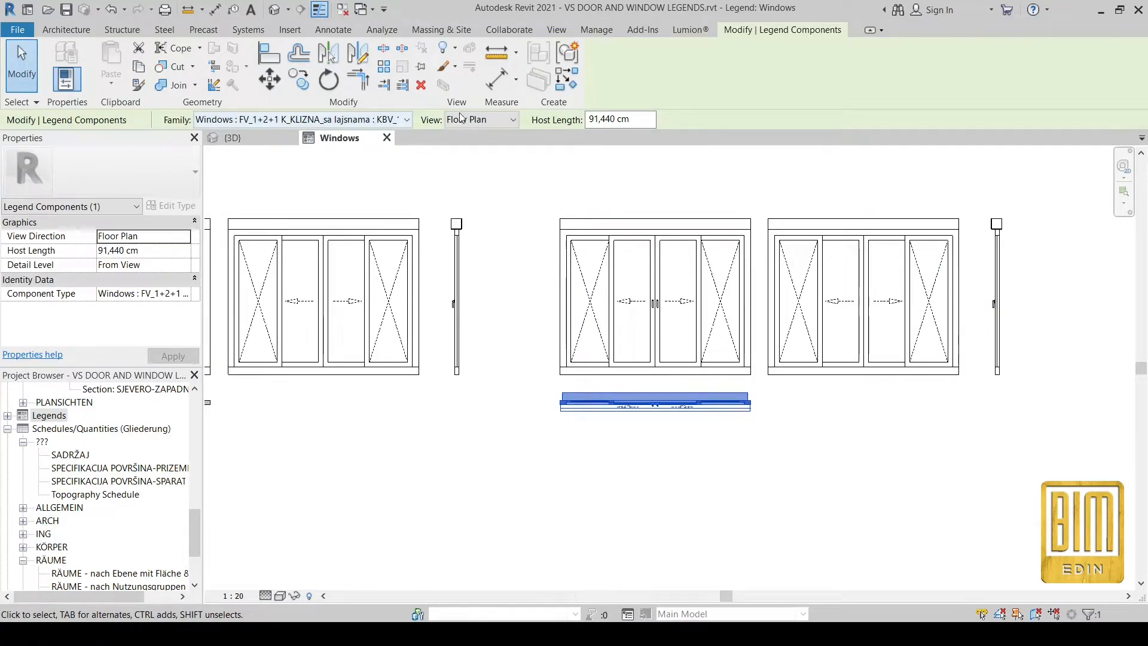
Check the type of the narrow ground-floor window behind the parasol in the 3D view and return to the Windows legend.
{"action": "key", "text": "ctrl+Tab"}
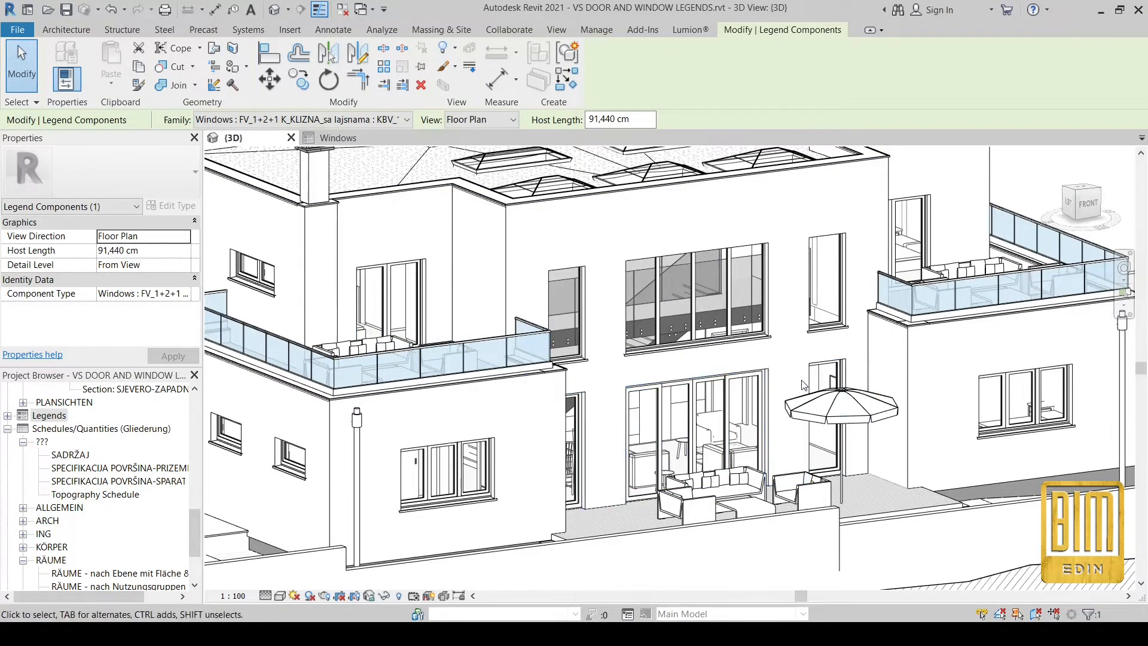
{"action": "scroll", "coordinate": [818, 382], "scroll_direction": "up", "scroll_amount": 5}
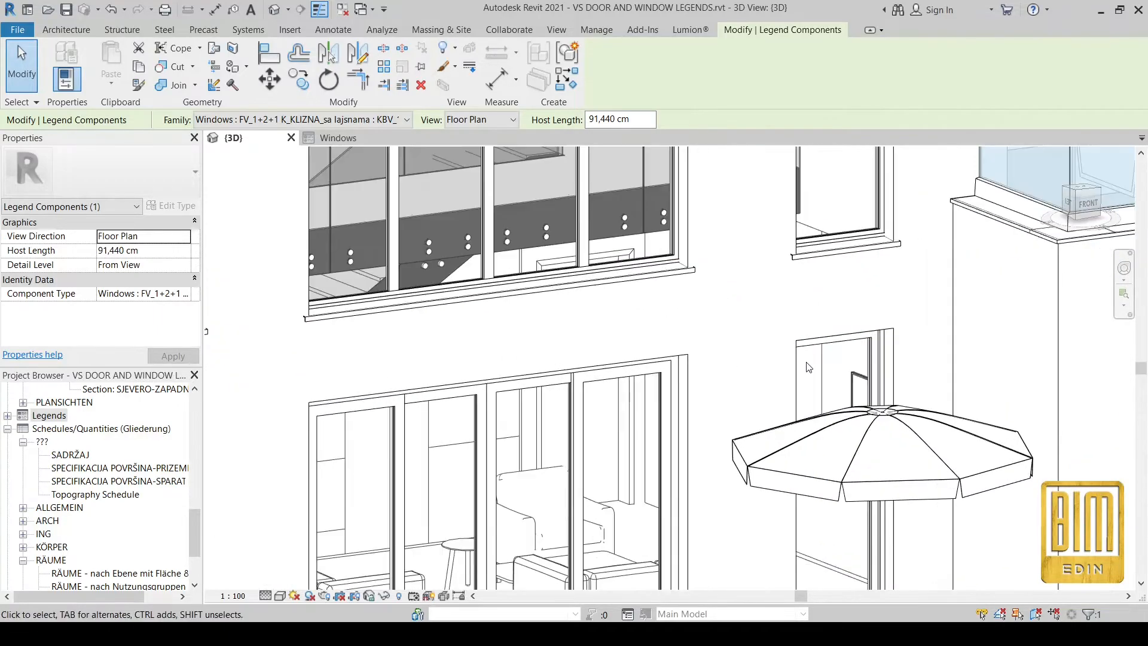
{"action": "left_click", "coordinate": [801, 351]}
{"action": "scroll", "coordinate": [801, 348], "scroll_direction": "down", "scroll_amount": 4}
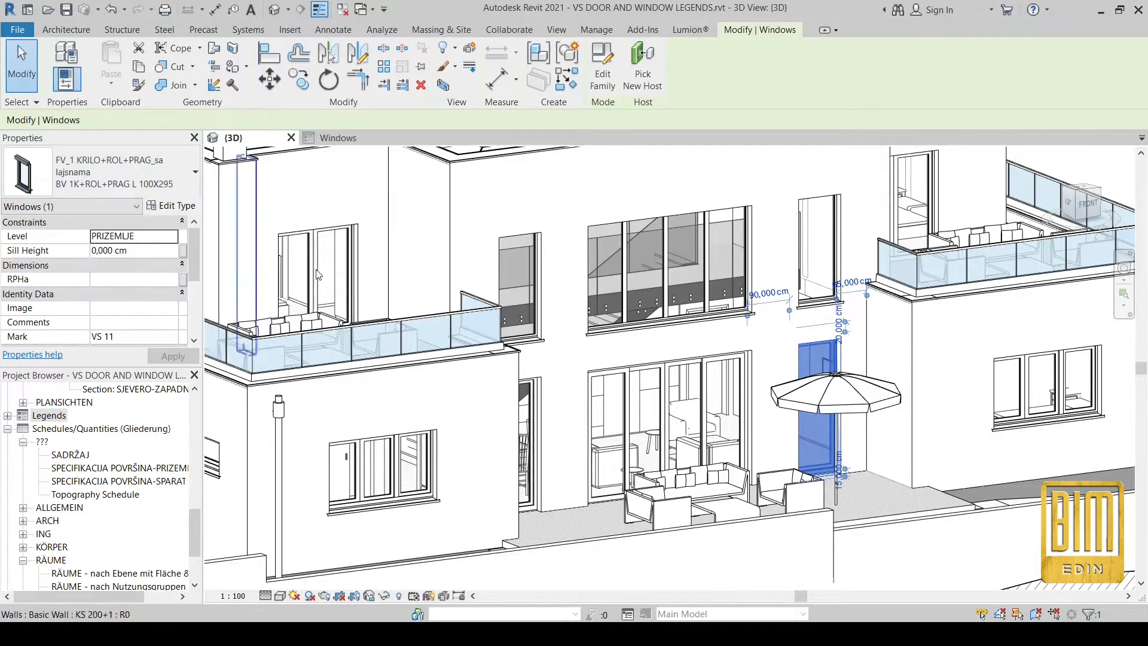
{"action": "left_click", "coordinate": [347, 135]}
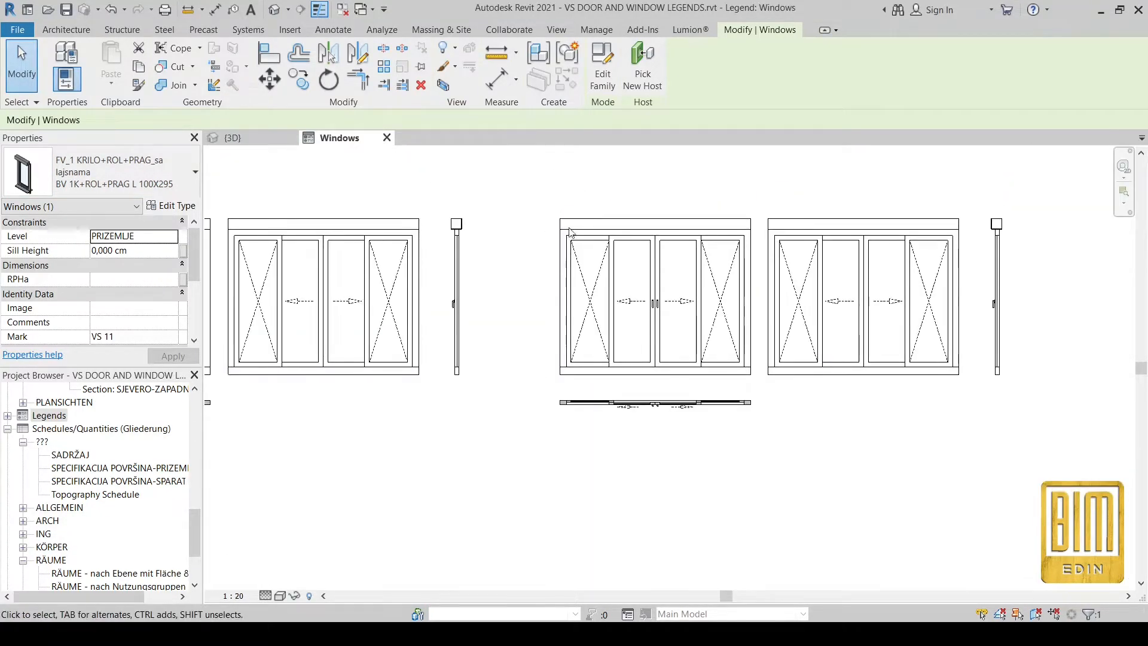
Delete the copied set of four sliding window components.
{"action": "left_click_drag", "start_coordinate": [547, 222], "coordinate": [939, 432]}
{"action": "right_click", "coordinate": [717, 414]}
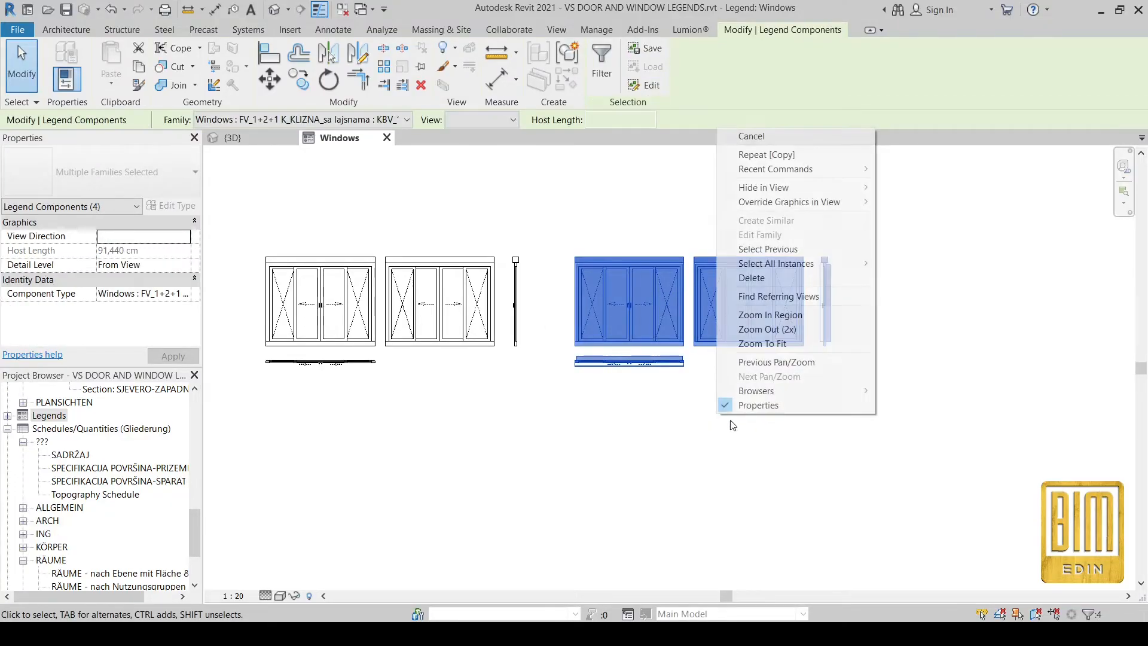
{"action": "left_click", "coordinate": [753, 278]}
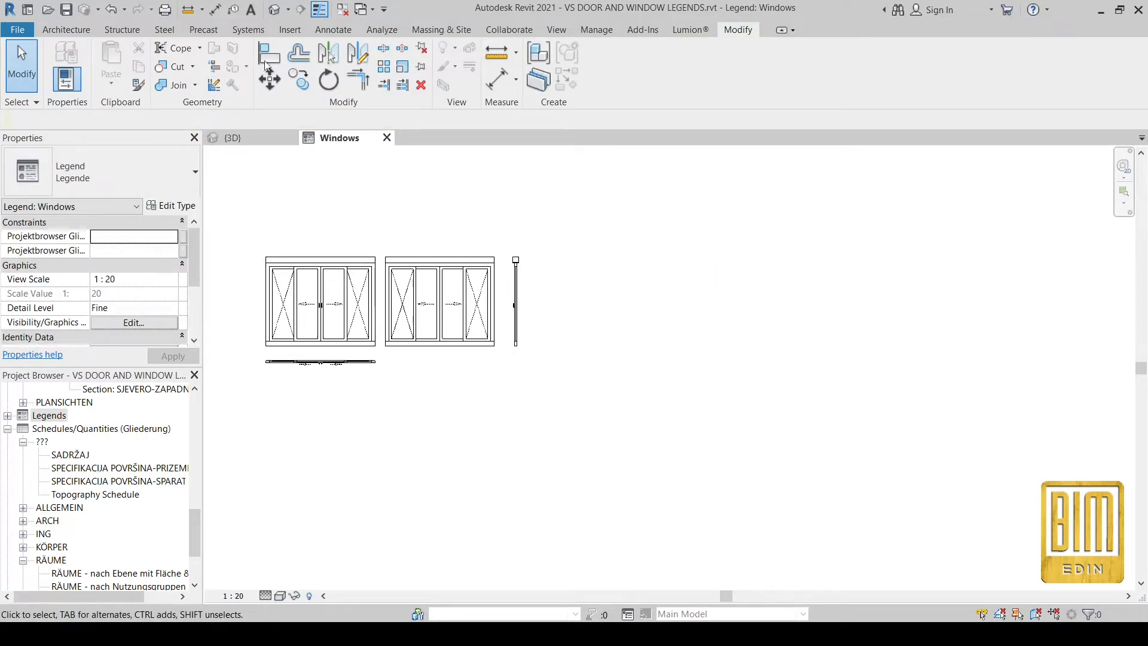
Place four cable tray legend components in Section view in a row beside the sliding window set.
{"action": "left_click", "coordinate": [333, 29]}
{"action": "left_click", "coordinate": [388, 87]}
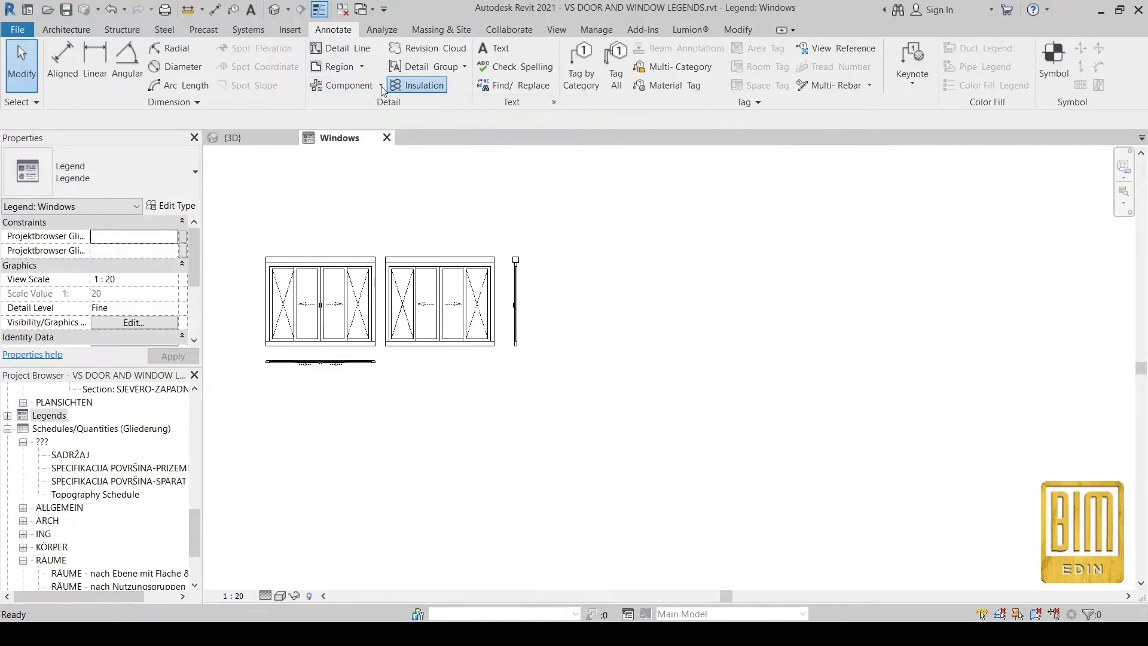
{"action": "key", "text": "Escape"}
{"action": "left_click", "coordinate": [325, 33]}
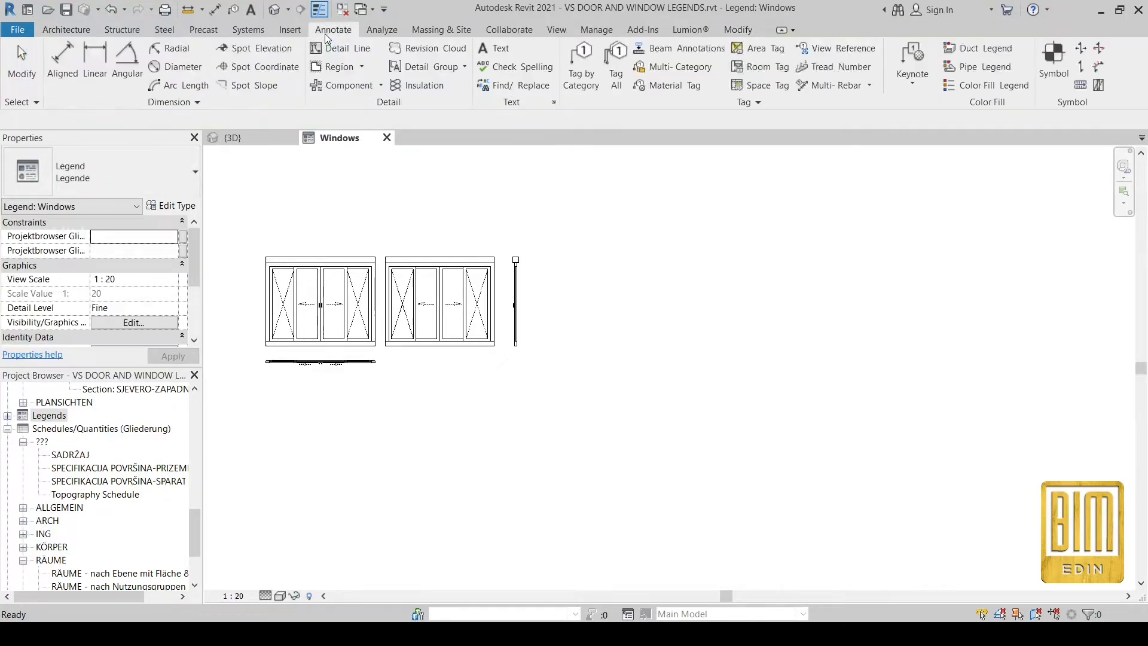
{"action": "left_click", "coordinate": [381, 86]}
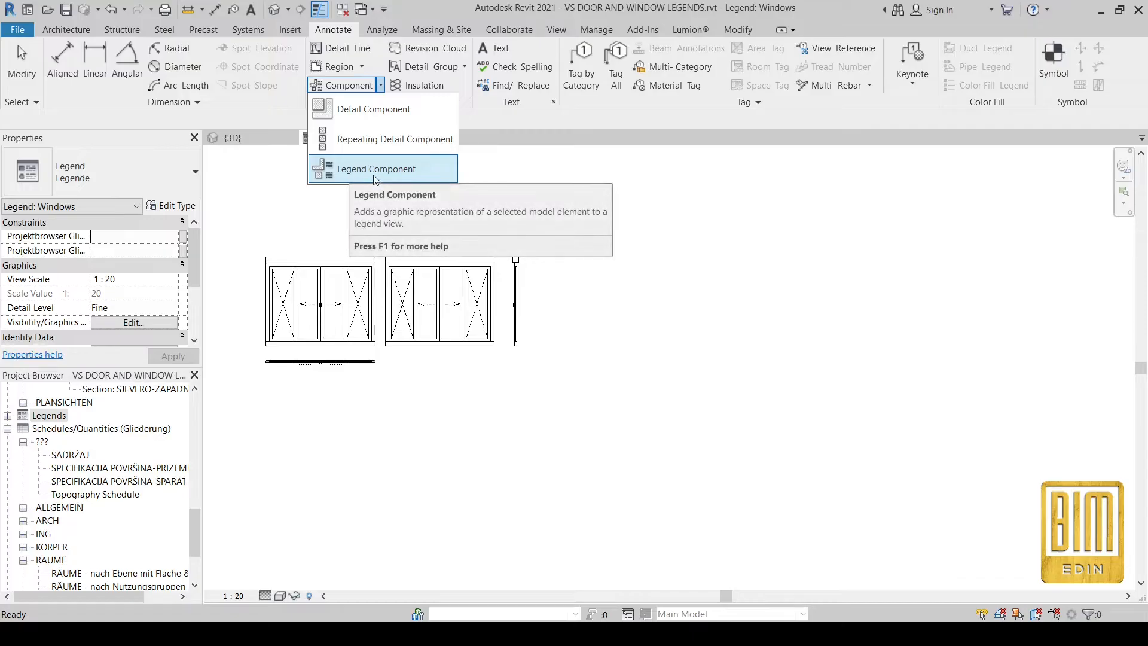
{"action": "left_click", "coordinate": [349, 171]}
{"action": "scroll", "coordinate": [637, 353], "scroll_direction": "up", "scroll_amount": 2}
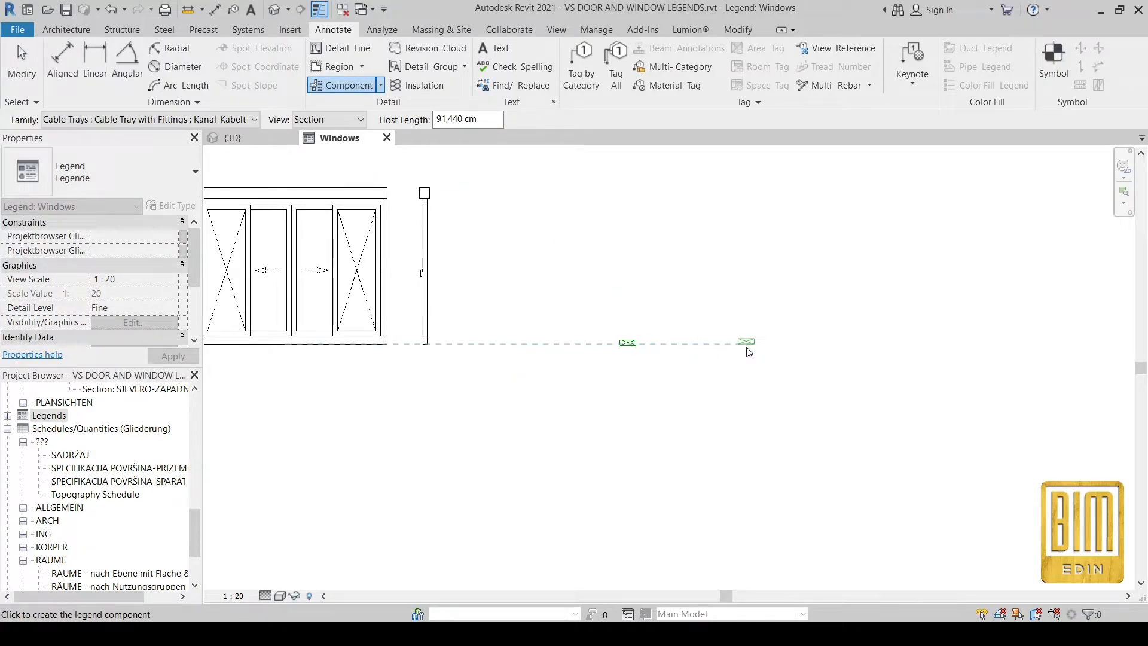
{"action": "left_click", "coordinate": [854, 343]}
{"action": "left_click", "coordinate": [21, 63]}
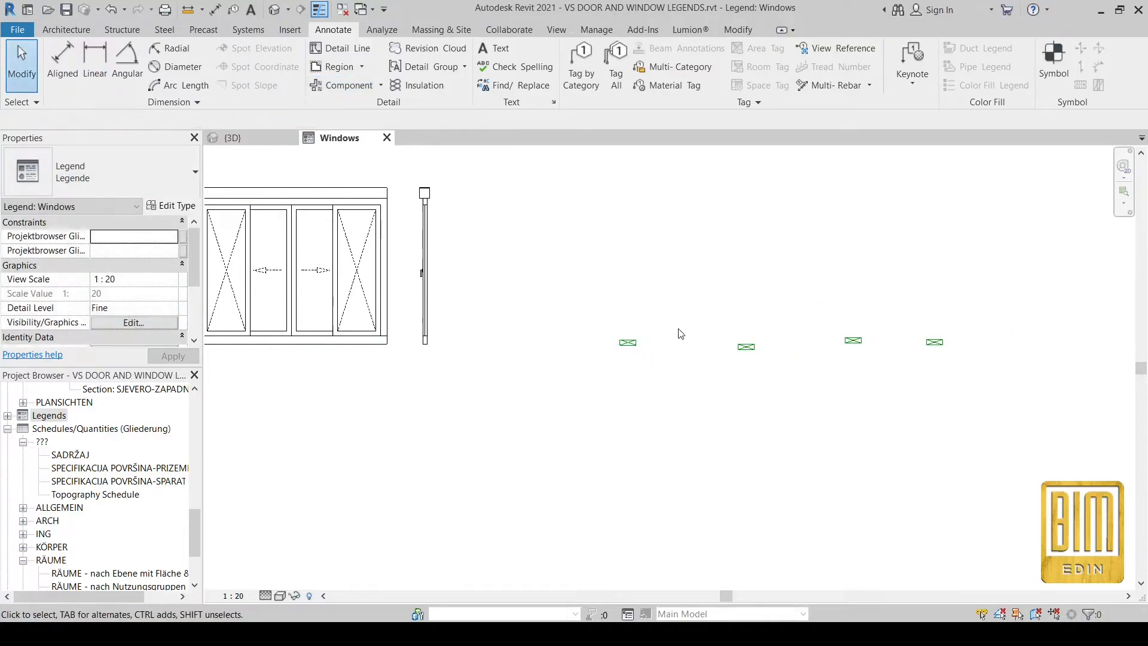
Change the cable tray component nearest the sliding window set to Windows : FV_1 KRILO+ROL+PRAG_sa lajsnama : BV 1K+ROL+PRAG L 100X295, shown as Floor Plan.
{"action": "left_click", "coordinate": [623, 346]}
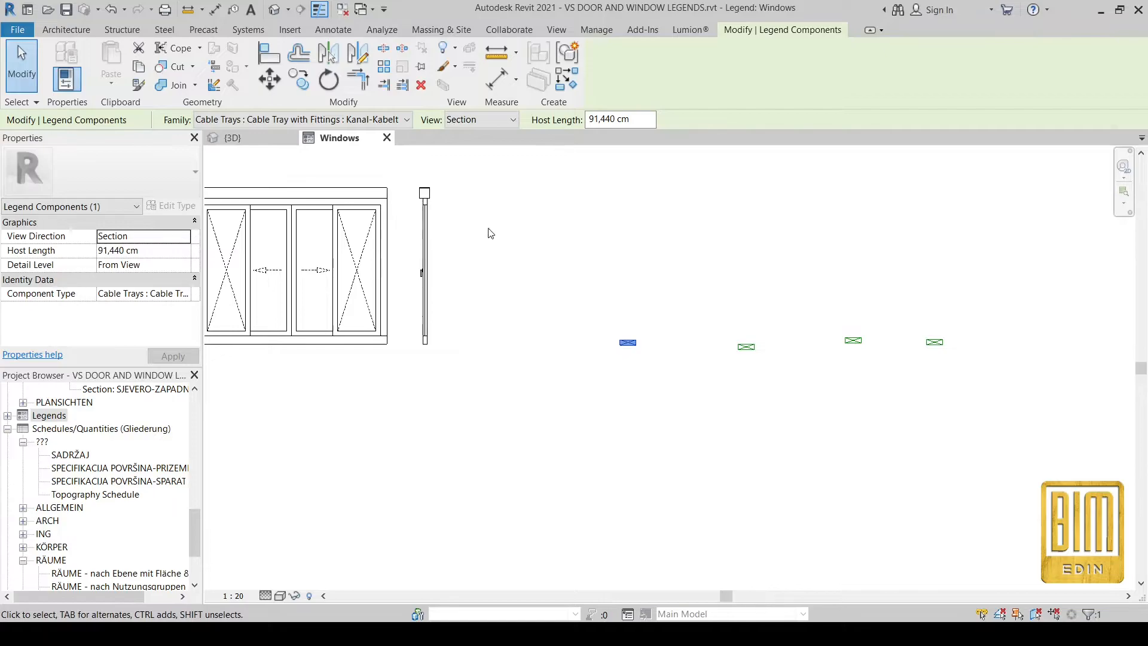
{"action": "left_click", "coordinate": [371, 119]}
{"action": "scroll", "coordinate": [379, 428], "scroll_direction": "down", "scroll_amount": 10}
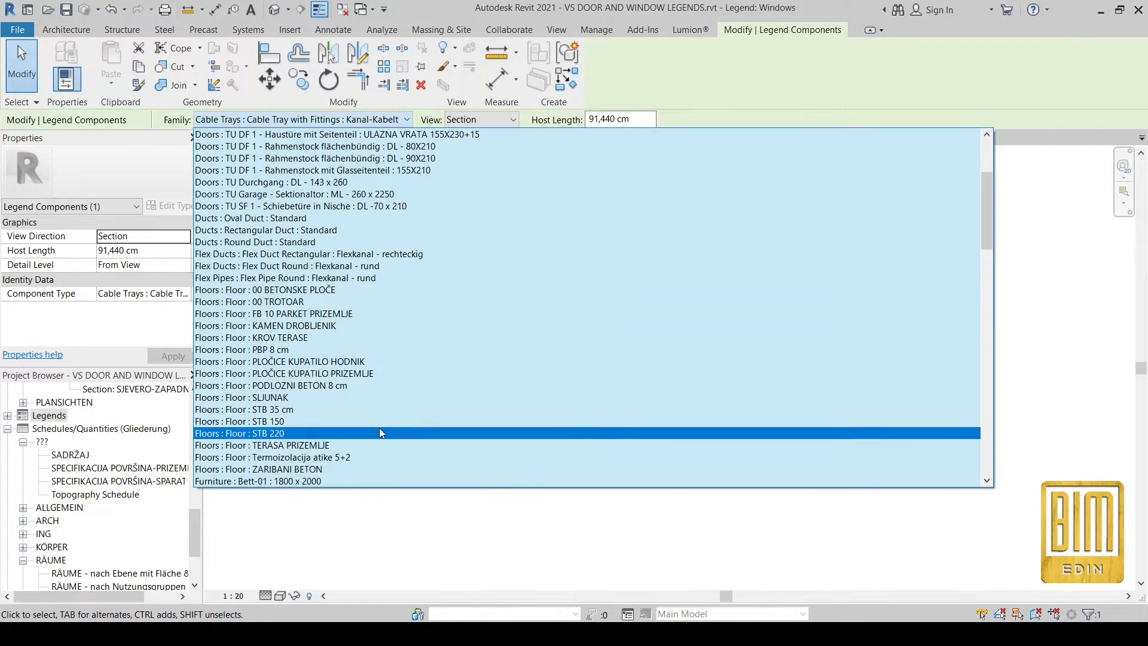
{"action": "scroll", "coordinate": [379, 428], "scroll_direction": "down", "scroll_amount": 20}
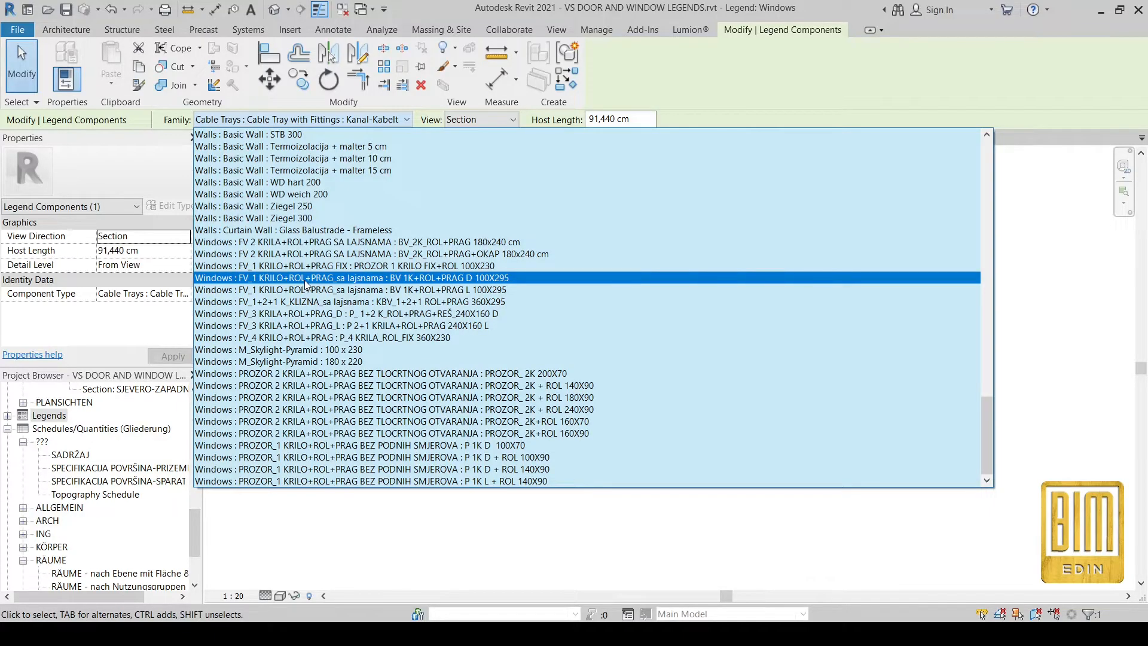
{"action": "left_click", "coordinate": [307, 290]}
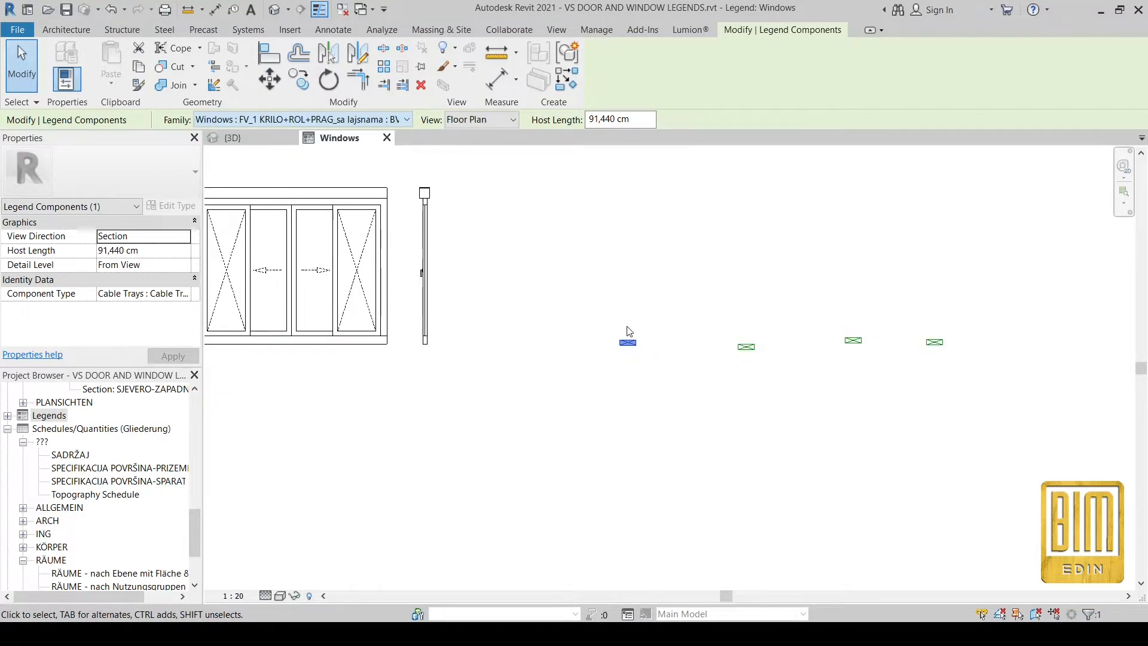
{"action": "scroll", "coordinate": [661, 362], "scroll_direction": "up", "scroll_amount": 2}
{"action": "left_click", "coordinate": [696, 291]}
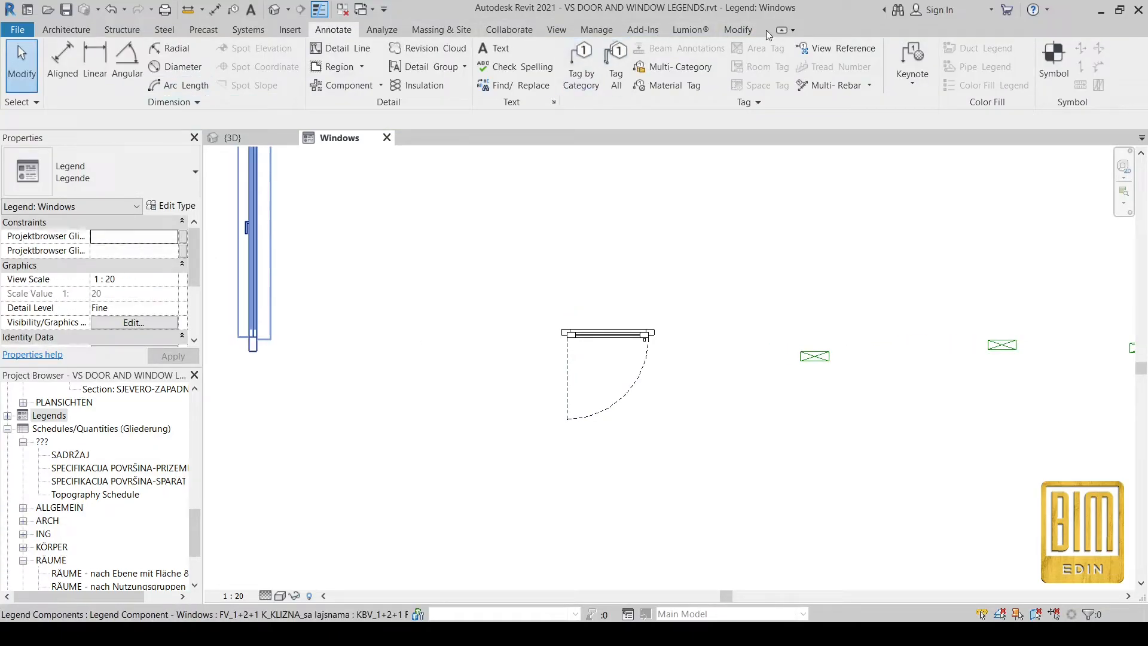
Use Match Type to apply the single-leaf window plan symbol's type to the other three cable tray components.
{"action": "left_click", "coordinate": [739, 31]}
{"action": "left_click", "coordinate": [139, 85]}
{"action": "left_click", "coordinate": [600, 330]}
{"action": "left_click", "coordinate": [814, 355]}
{"action": "left_click", "coordinate": [987, 346]}
{"action": "scroll", "coordinate": [632, 321], "scroll_direction": "down", "scroll_amount": 2}
{"action": "left_click", "coordinate": [936, 340]}
{"action": "left_click", "coordinate": [22, 66]}
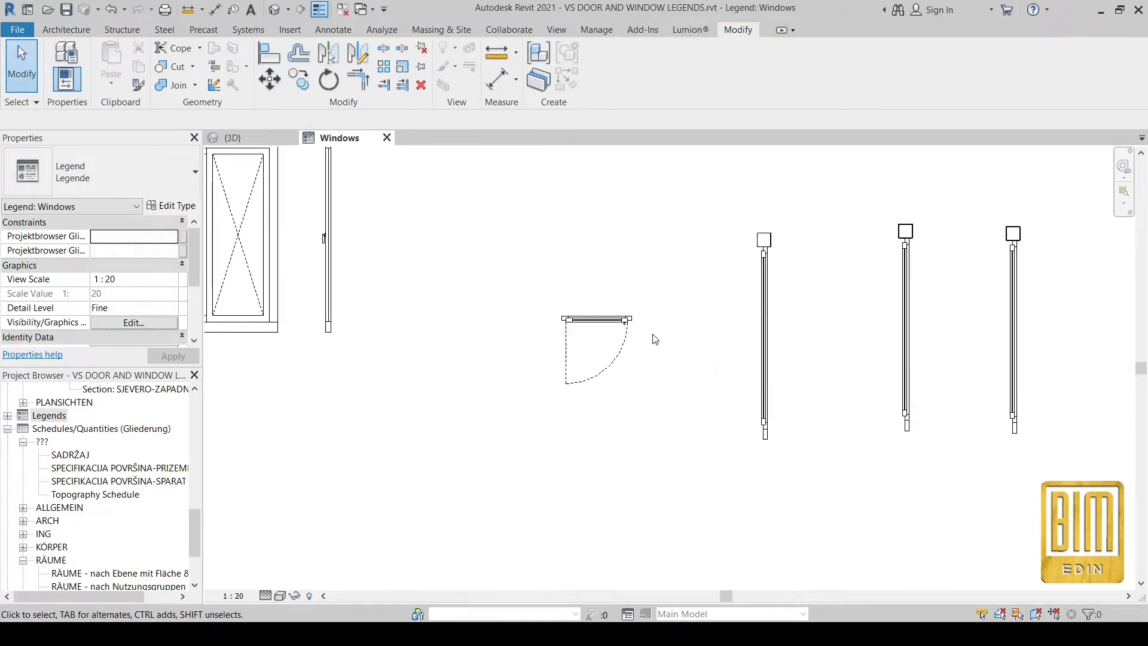
Set the section component nearest the single-leaf window's plan symbol to Elevation : Front.
{"action": "left_click", "coordinate": [764, 325]}
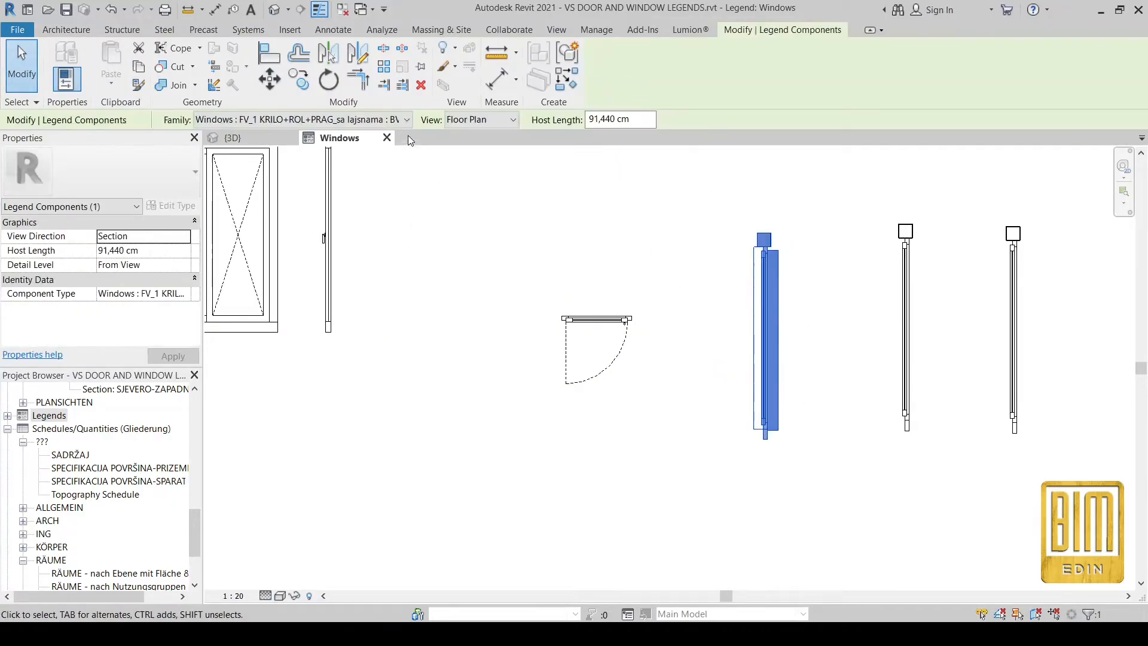
{"action": "left_click", "coordinate": [462, 121]}
{"action": "left_click", "coordinate": [484, 150]}
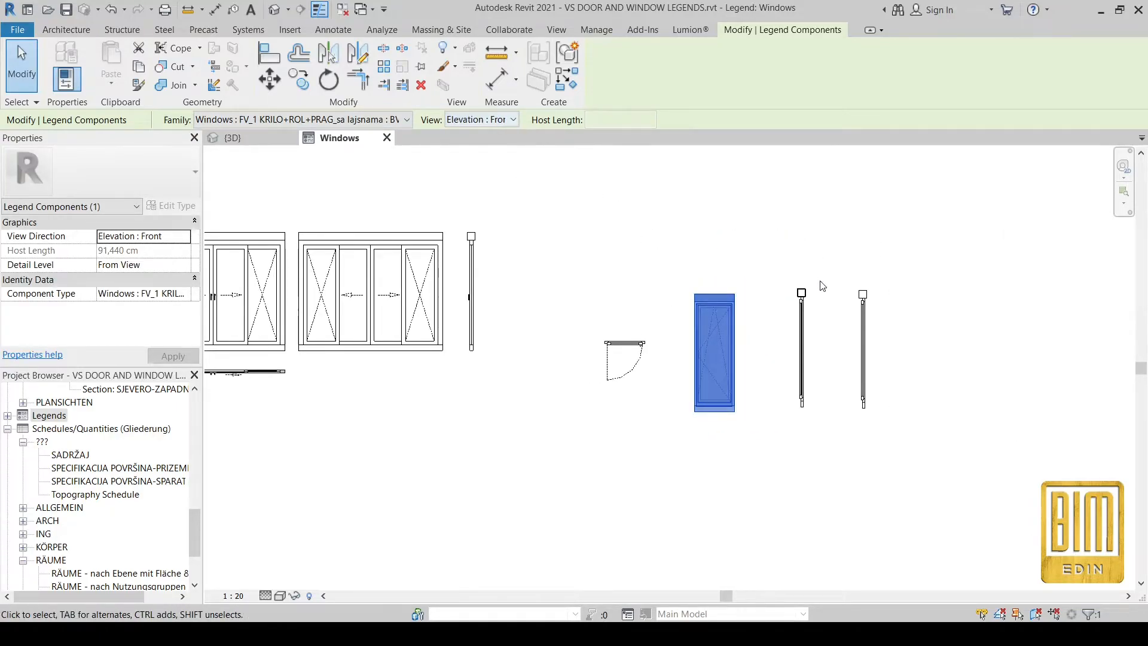
Set the nearer of the two remaining single-leaf window sections to Elevation : Back and move it above the plan symbol.
{"action": "left_click", "coordinate": [801, 310]}
{"action": "left_click", "coordinate": [483, 119]}
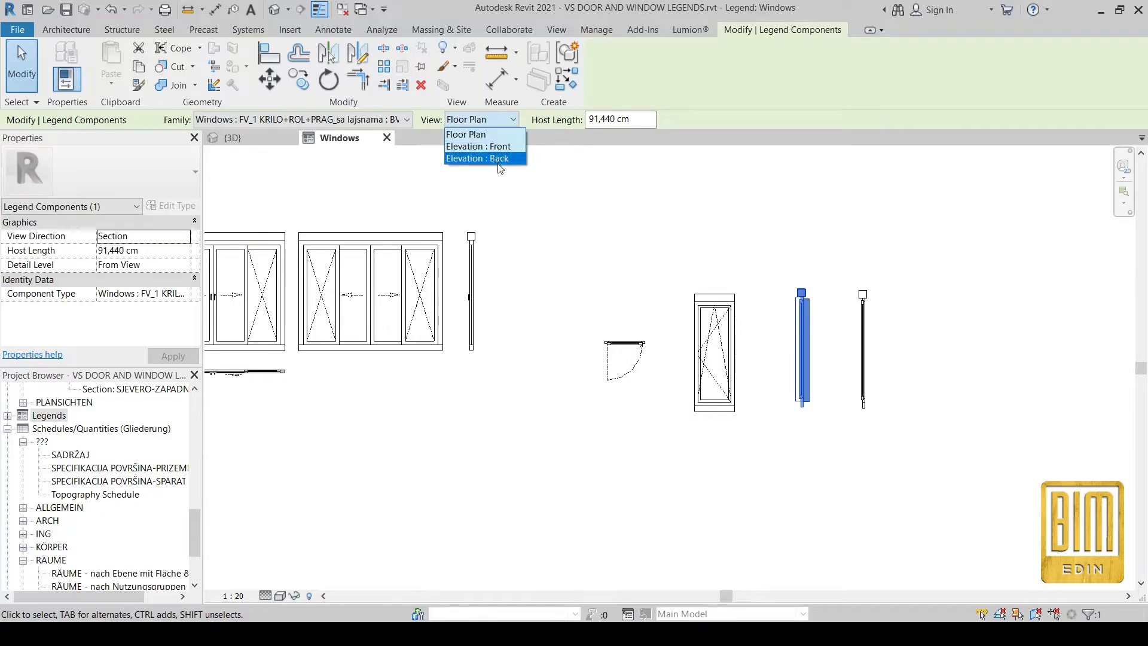
{"action": "left_click", "coordinate": [477, 158]}
{"action": "left_click_drag", "start_coordinate": [801, 345], "coordinate": [626, 261]}
{"action": "scroll", "coordinate": [625, 281], "scroll_direction": "up", "scroll_amount": 5}
{"action": "key", "text": "Escape"}
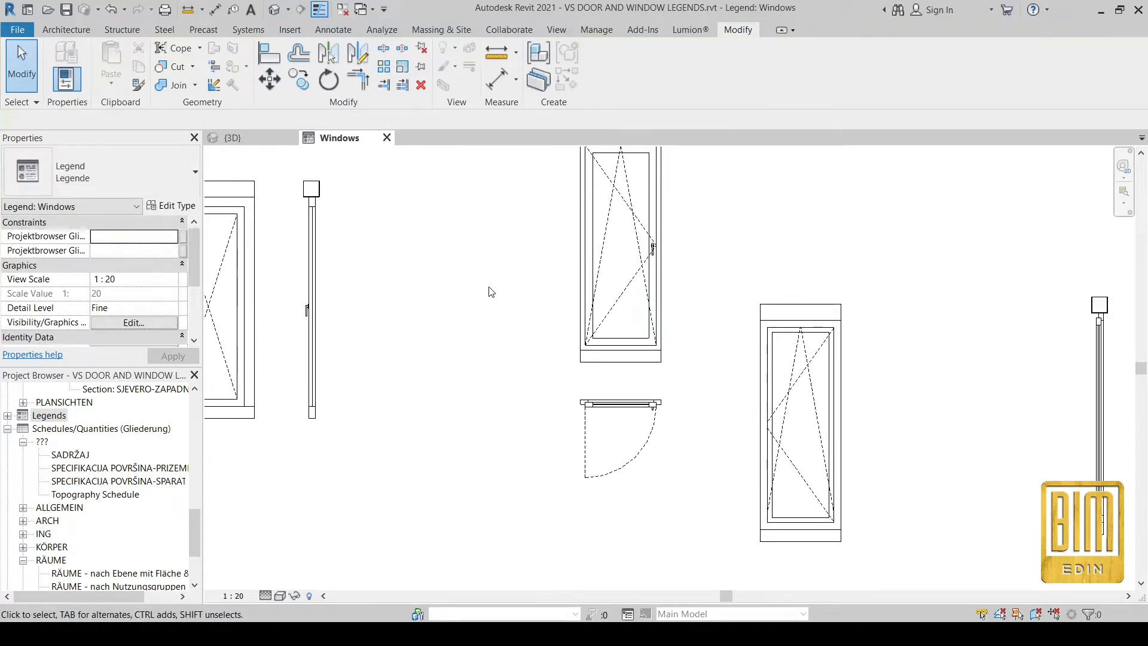
Move the single-leaf window's front elevation level beside the back elevation and place the section next to it.
{"action": "middle_click_drag", "start_coordinate": [697, 243], "coordinate": [697, 310]}
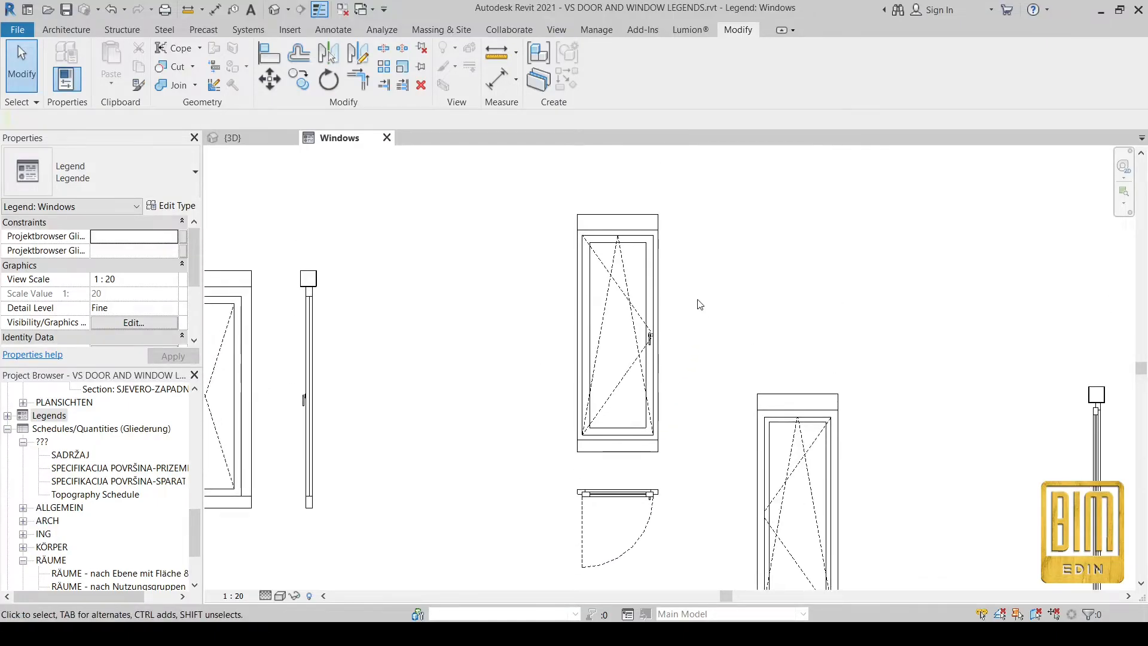
{"action": "scroll", "coordinate": [679, 281], "scroll_direction": "down", "scroll_amount": 2}
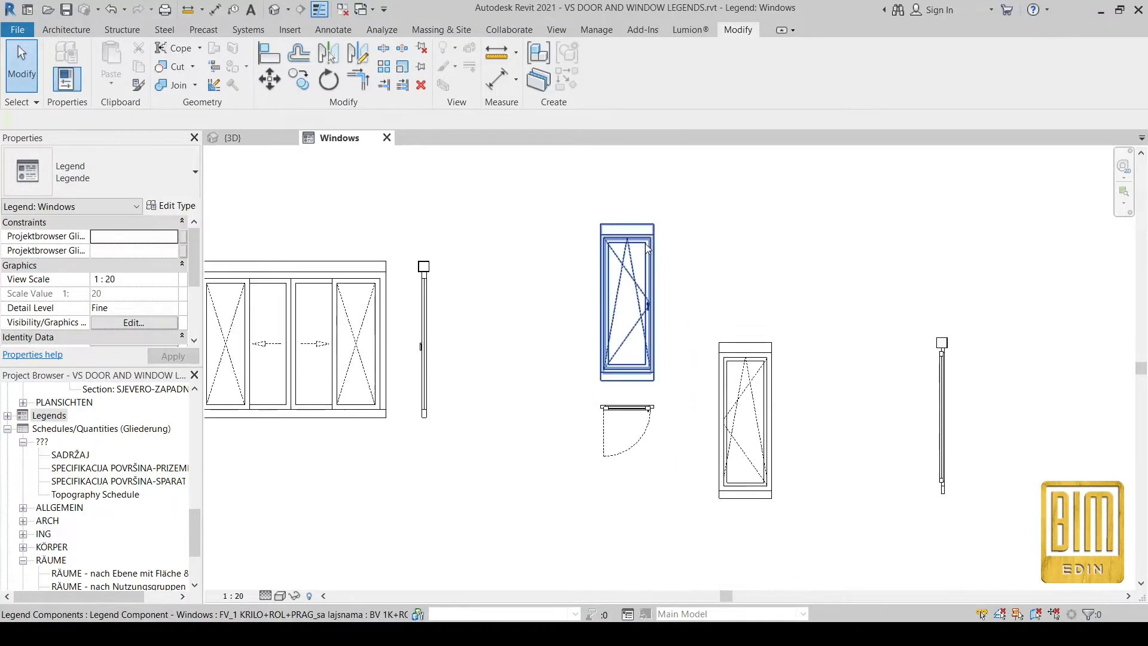
{"action": "left_click_drag", "start_coordinate": [717, 443], "coordinate": [714, 327]}
{"action": "left_click_drag", "start_coordinate": [943, 418], "coordinate": [777, 305]}
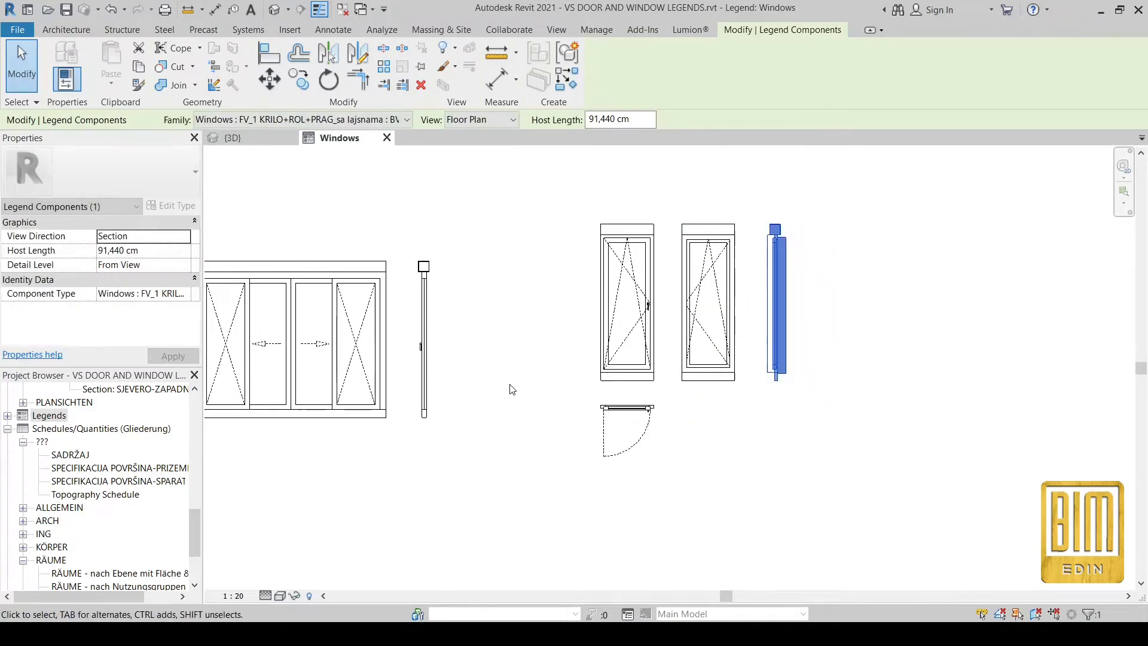
Move the whole single-leaf window set down in line with the sliding window set.
{"action": "left_click", "coordinate": [510, 387]}
{"action": "left_click_drag", "start_coordinate": [884, 175], "coordinate": [584, 500]}
{"action": "left_click_drag", "start_coordinate": [626, 315], "coordinate": [623, 354]}
{"action": "left_click", "coordinate": [650, 200]}
{"action": "scroll", "coordinate": [651, 200], "scroll_direction": "down", "scroll_amount": 2}
{"action": "scroll", "coordinate": [626, 400], "scroll_direction": "up", "scroll_amount": 2}
{"action": "middle_click_drag", "start_coordinate": [694, 288], "coordinate": [711, 380]}
{"action": "scroll", "coordinate": [688, 272], "scroll_direction": "up", "scroll_amount": 2}
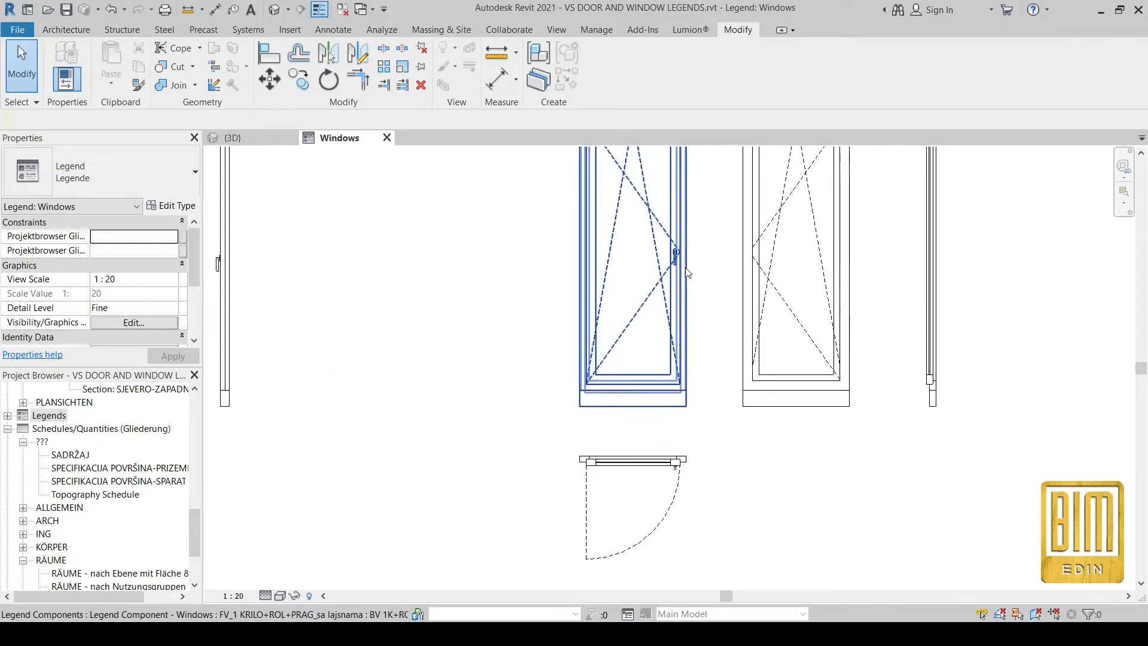
{"action": "middle_click_drag", "start_coordinate": [671, 305], "coordinate": [699, 311]}
{"action": "scroll", "coordinate": [700, 310], "scroll_direction": "down", "scroll_amount": 1}
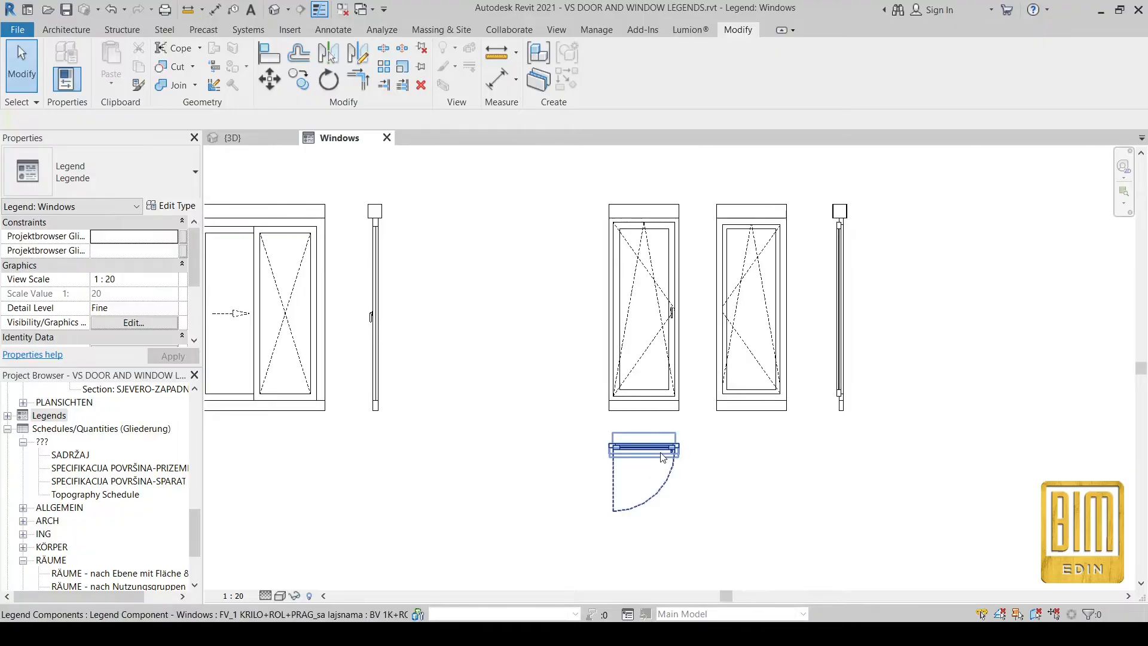
Switch to the 3D view and select the single-leaf ground-floor window behind the parasol.
{"action": "left_click", "coordinate": [644, 446]}
{"action": "left_click", "coordinate": [232, 138]}
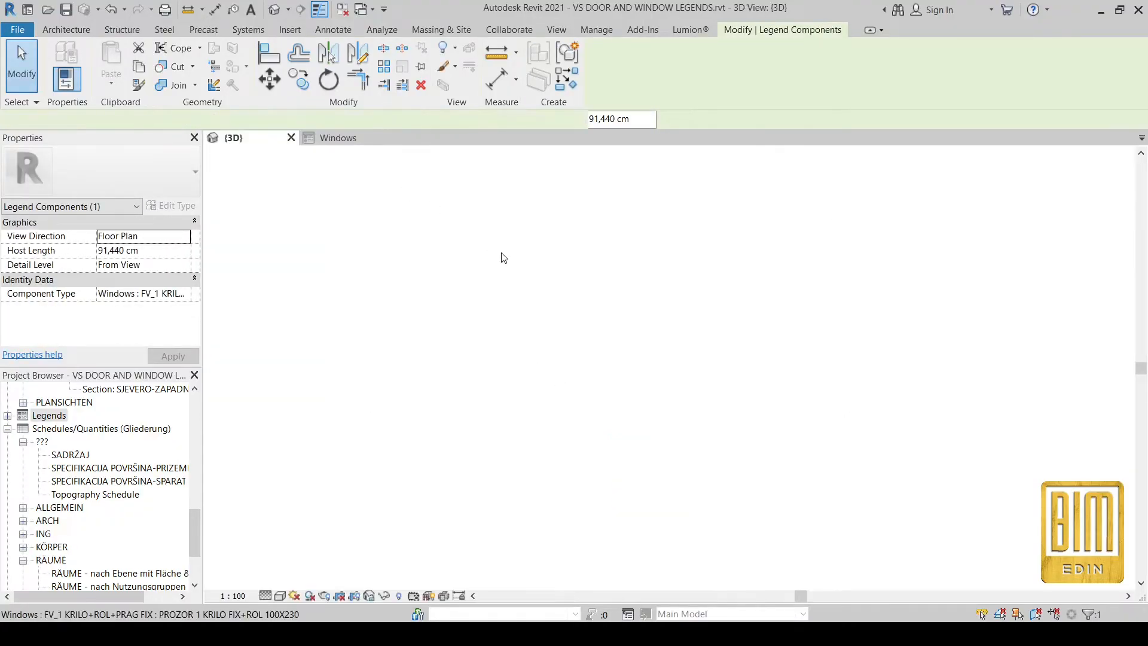
{"action": "scroll", "coordinate": [819, 274], "scroll_direction": "down", "scroll_amount": 1}
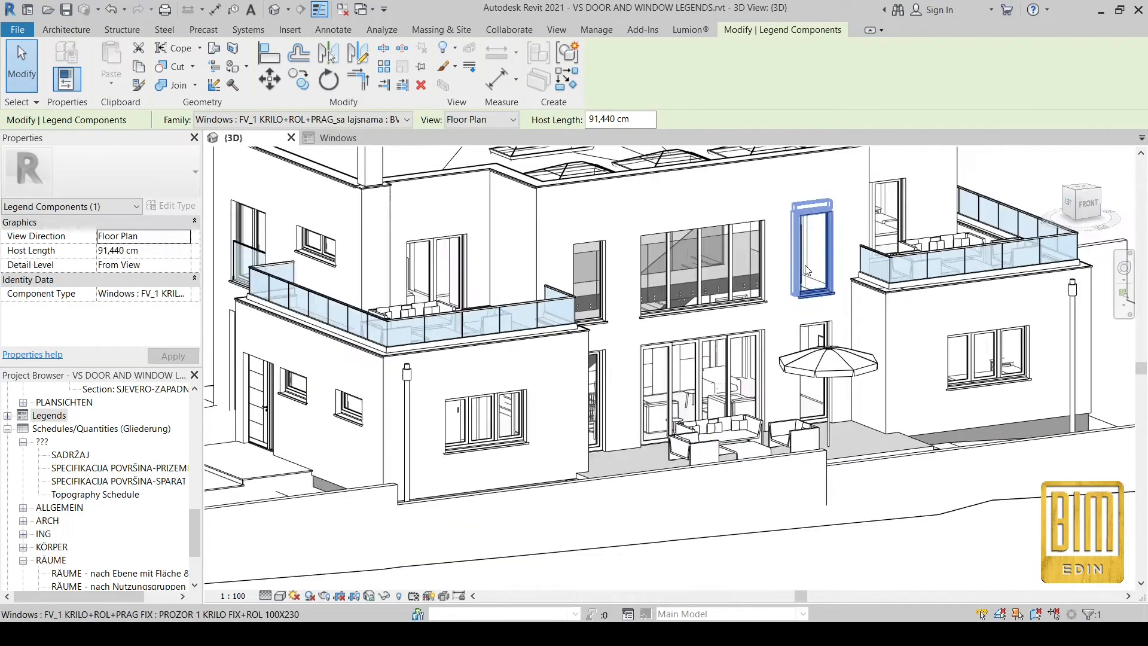
{"action": "left_click", "coordinate": [826, 406]}
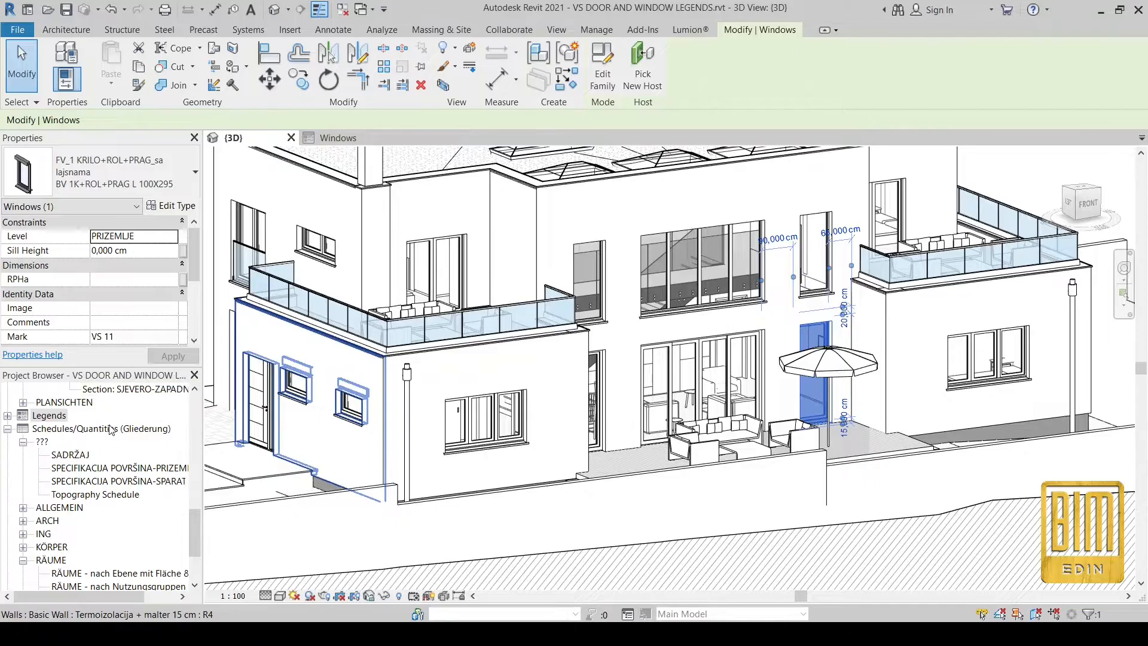
Open the PRIZEMLJE floor plan and locate the selected window VS 11 in the exterior wall.
{"action": "scroll", "coordinate": [106, 448], "scroll_direction": "up", "scroll_amount": 2}
{"action": "scroll", "coordinate": [107, 449], "scroll_direction": "up", "scroll_amount": 6}
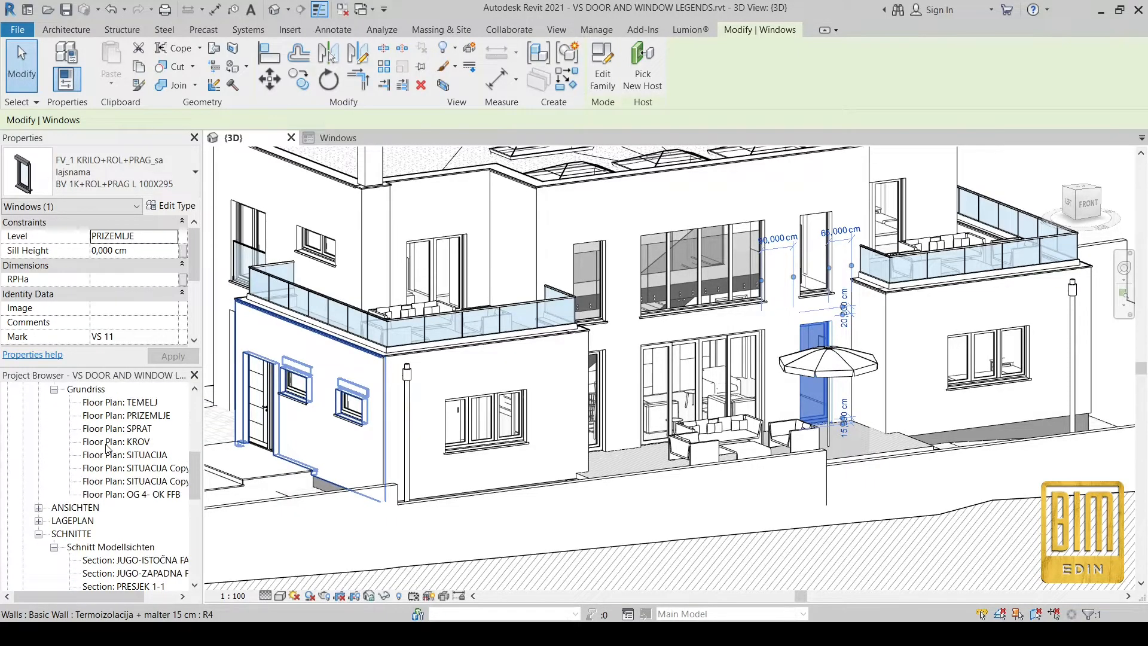
{"action": "left_click", "coordinate": [129, 415]}
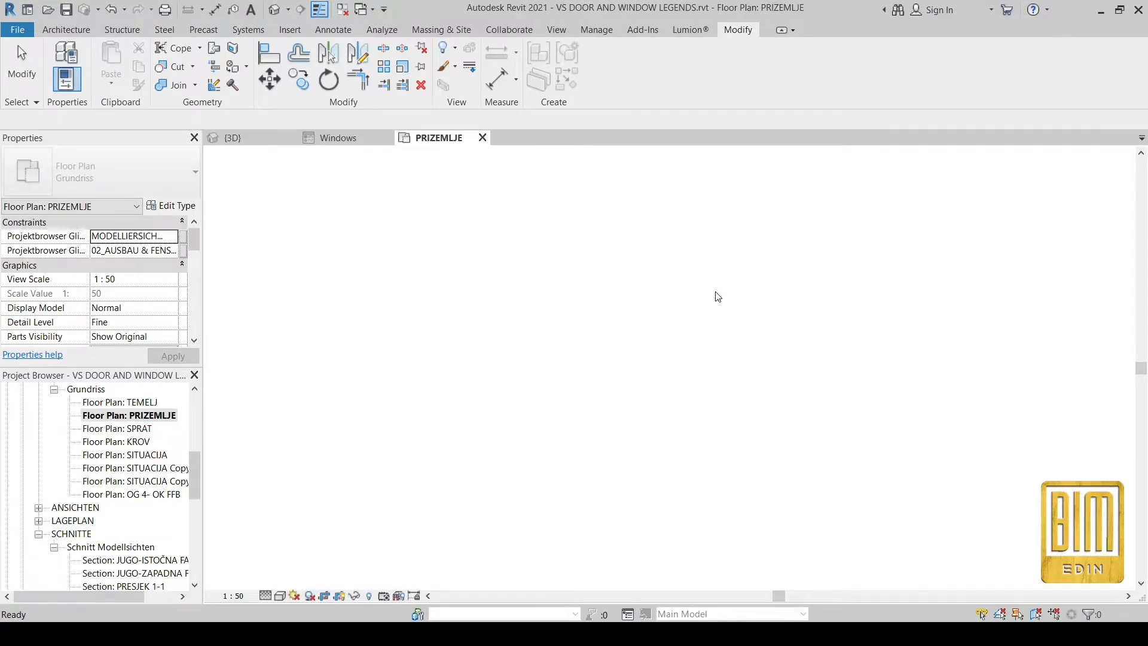
{"action": "scroll", "coordinate": [685, 580], "scroll_direction": "up", "scroll_amount": 2}
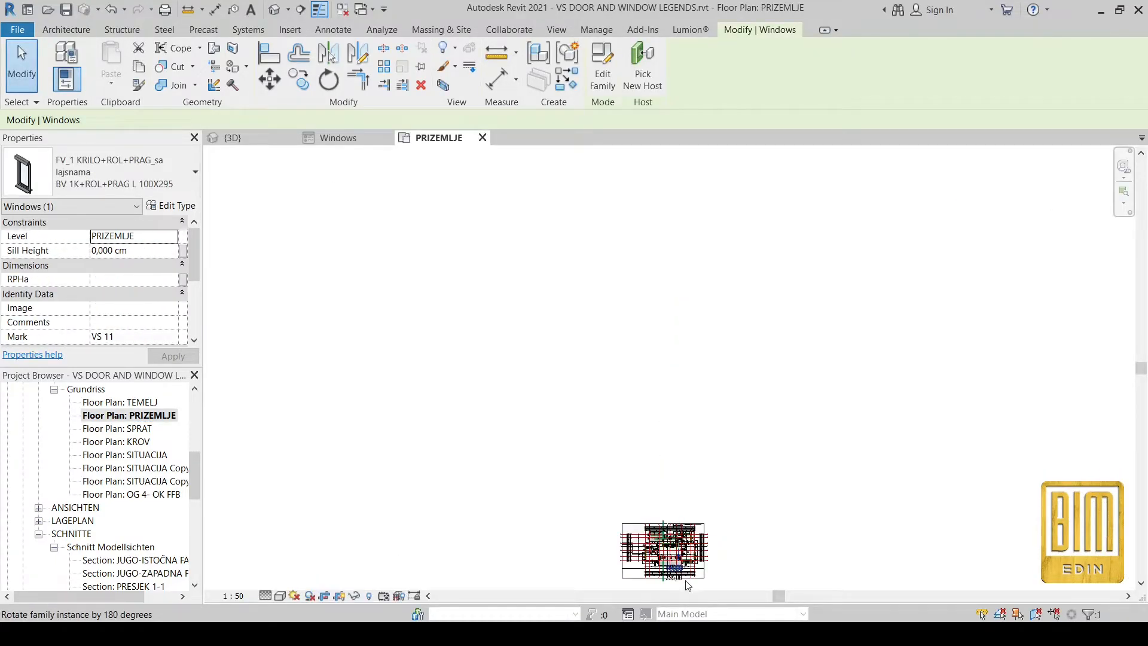
{"action": "scroll", "coordinate": [682, 579], "scroll_direction": "up", "scroll_amount": 5}
{"action": "middle_click_drag", "start_coordinate": [623, 344], "coordinate": [608, 477]}
{"action": "scroll", "coordinate": [599, 329], "scroll_direction": "up", "scroll_amount": 7}
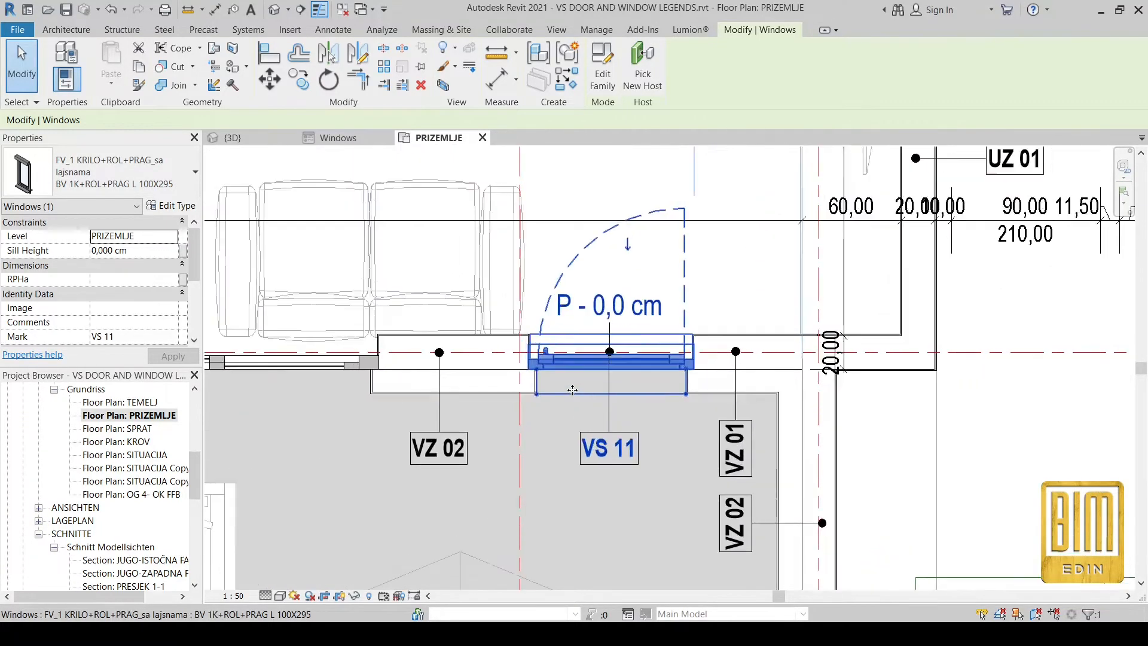
Compare the single-leaf window's plan symbol and elevations in the Windows legend with window VS 11 in the PRIZEMLJE plan.
{"action": "left_click", "coordinate": [345, 139]}
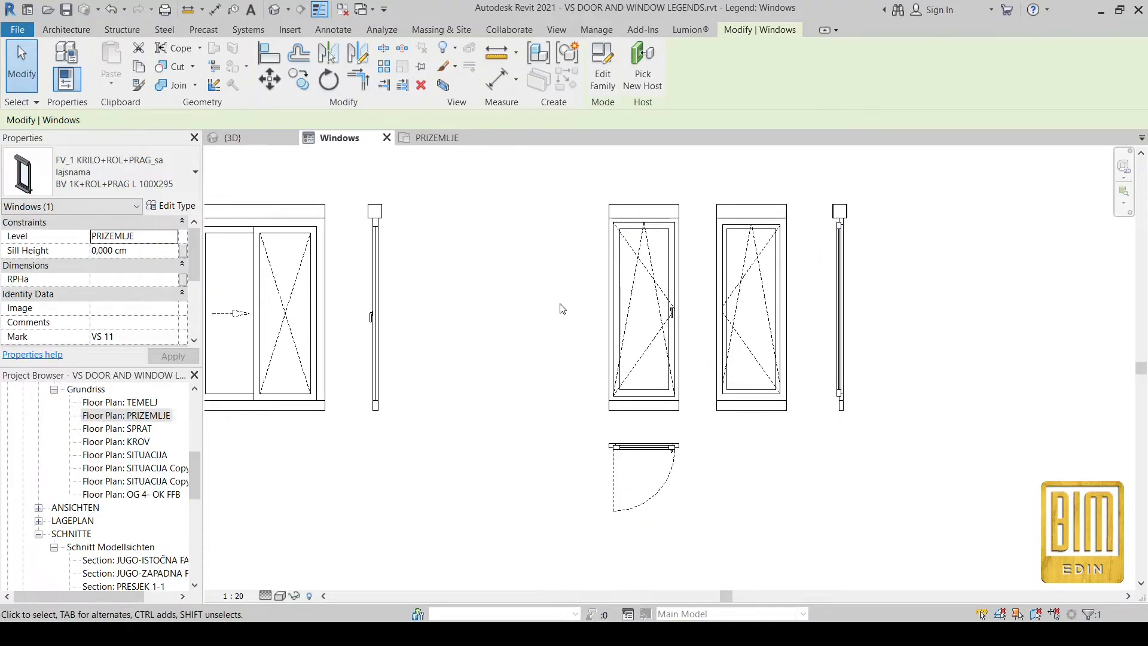
{"action": "scroll", "coordinate": [875, 345], "scroll_direction": "down", "scroll_amount": 1}
{"action": "scroll", "coordinate": [875, 345], "scroll_direction": "down", "scroll_amount": 1}
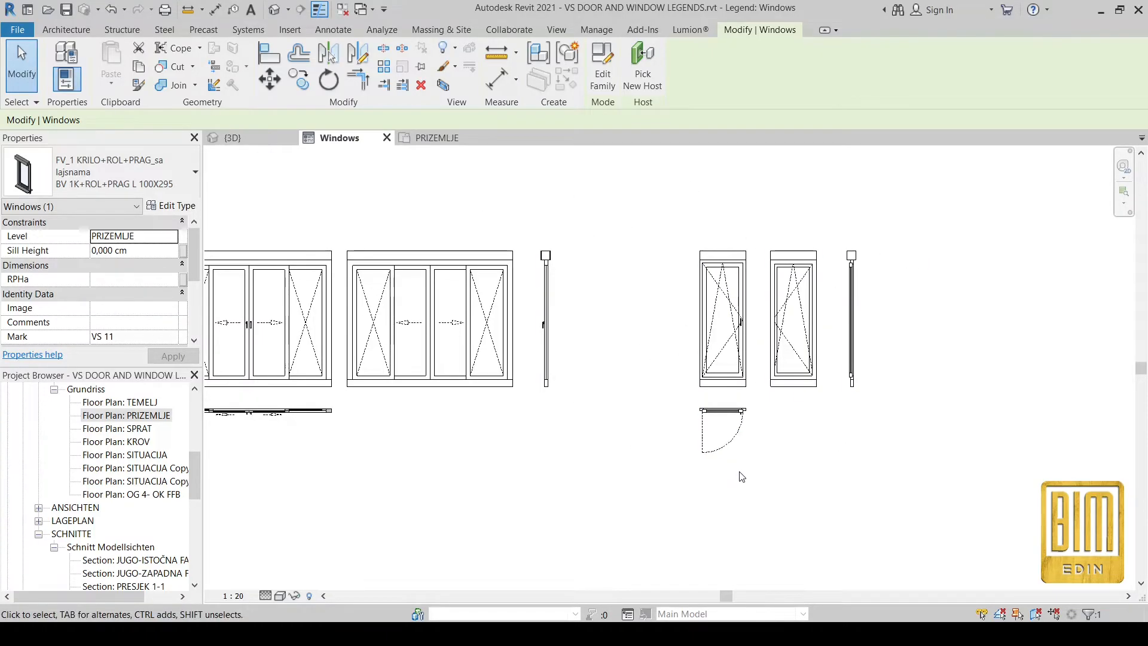
{"action": "scroll", "coordinate": [741, 425], "scroll_direction": "up", "scroll_amount": 1}
{"action": "middle_click_drag", "start_coordinate": [728, 291], "coordinate": [728, 315]}
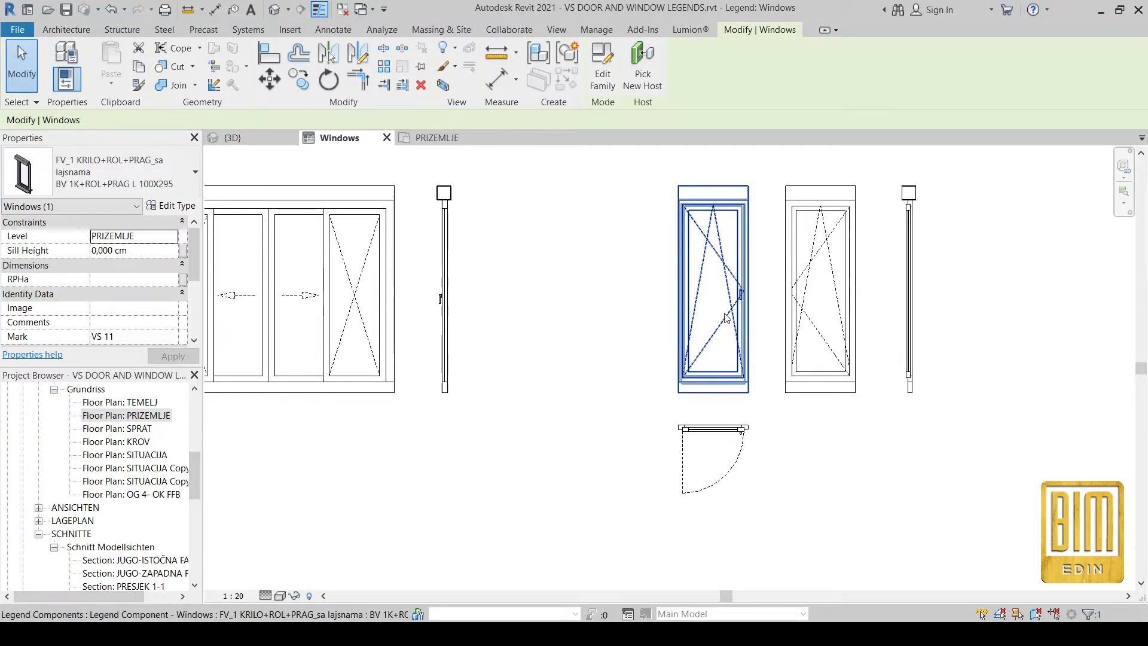
{"action": "left_click", "coordinate": [441, 141]}
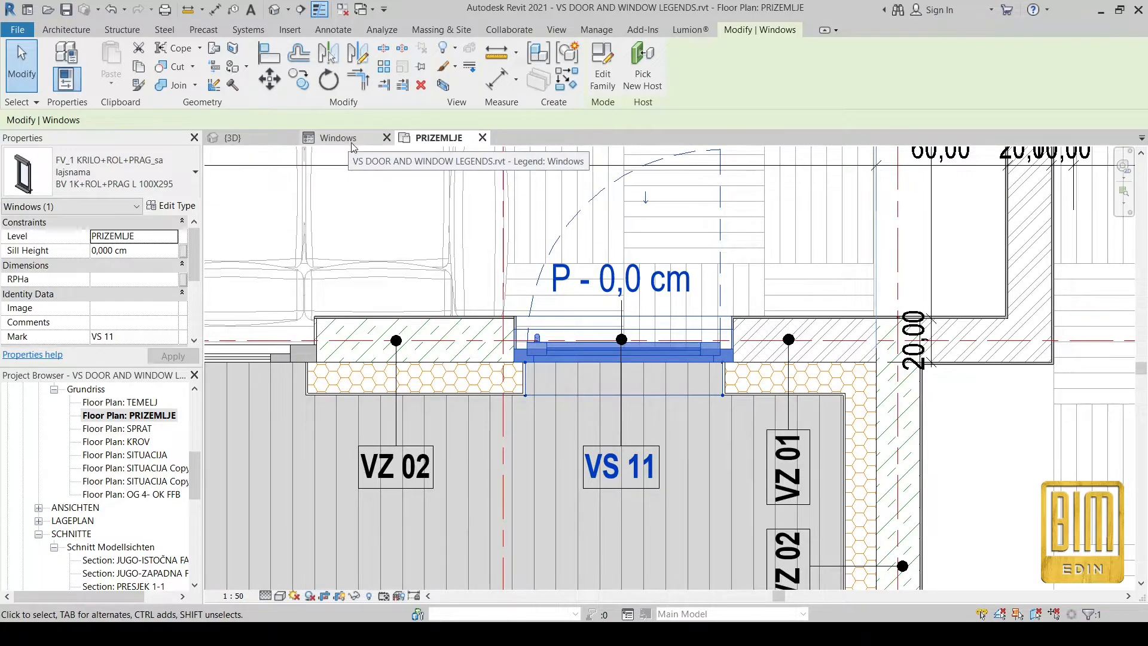
{"action": "scroll", "coordinate": [620, 349], "scroll_direction": "down", "scroll_amount": 1}
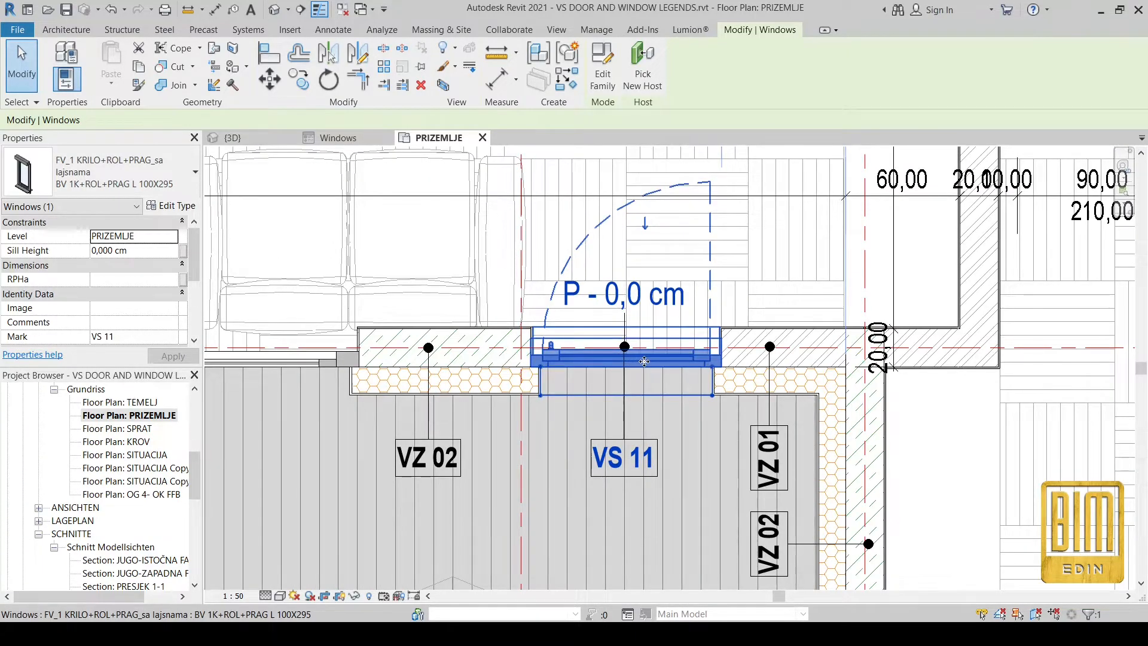
Close the 3D view and tile the PRIZEMLJE plan and Windows legend side by side, framing the single-leaf window in both.
{"action": "left_click", "coordinate": [291, 138]}
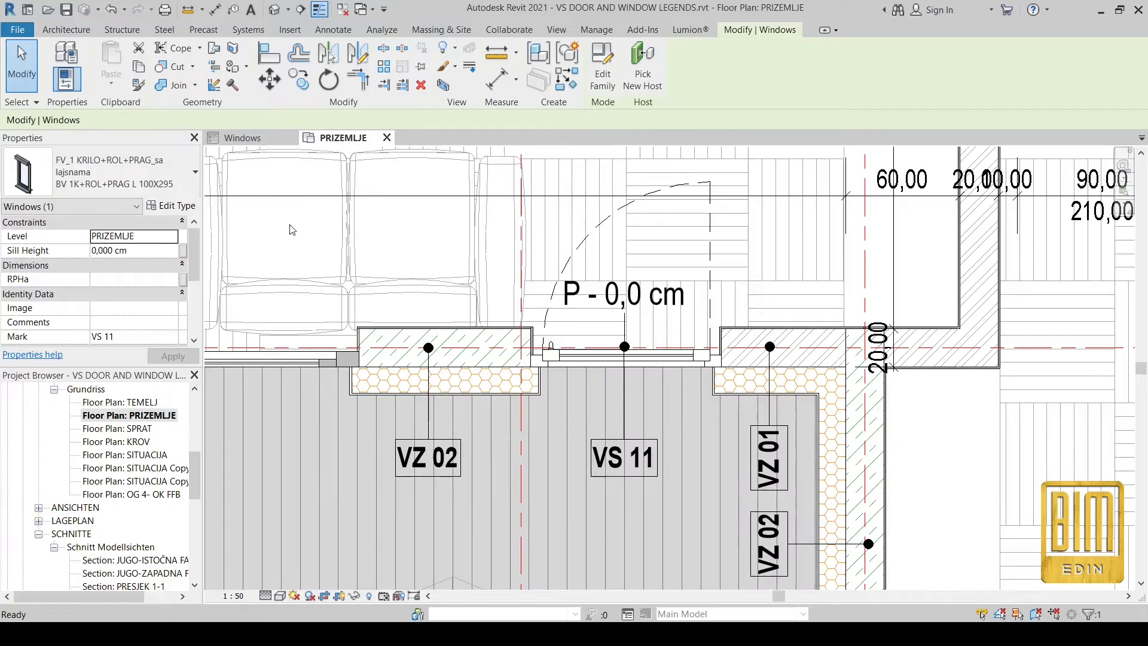
{"action": "left_click", "coordinate": [556, 30]}
{"action": "left_click", "coordinate": [1036, 66]}
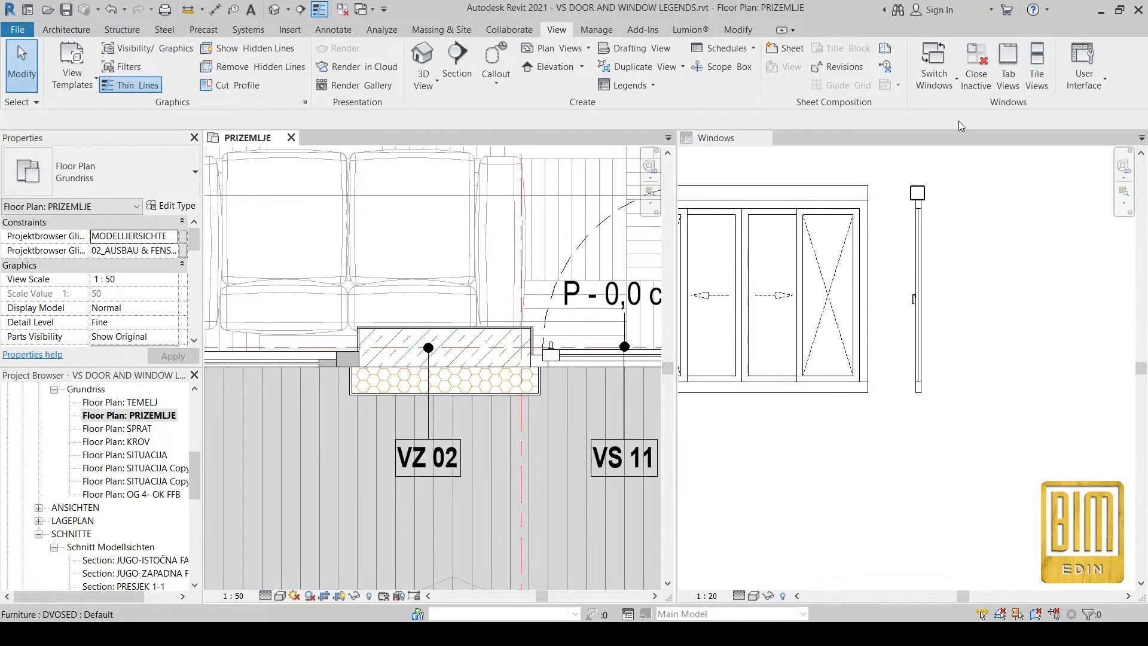
{"action": "scroll", "coordinate": [480, 350], "scroll_direction": "down", "scroll_amount": 5}
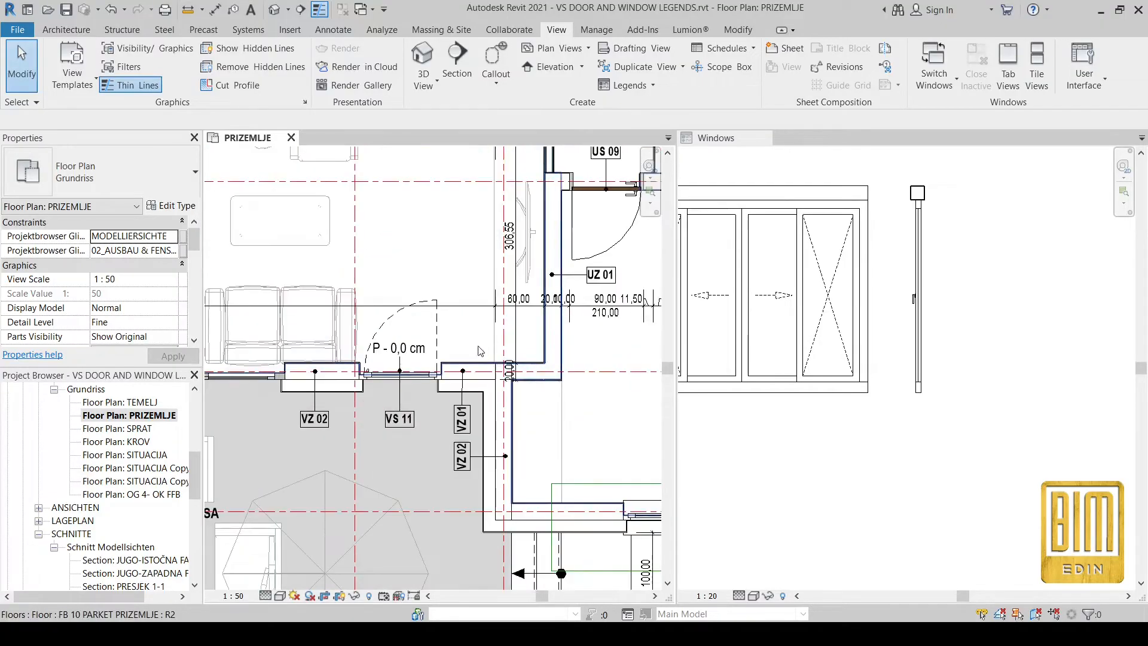
{"action": "scroll", "coordinate": [479, 350], "scroll_direction": "up", "scroll_amount": 5}
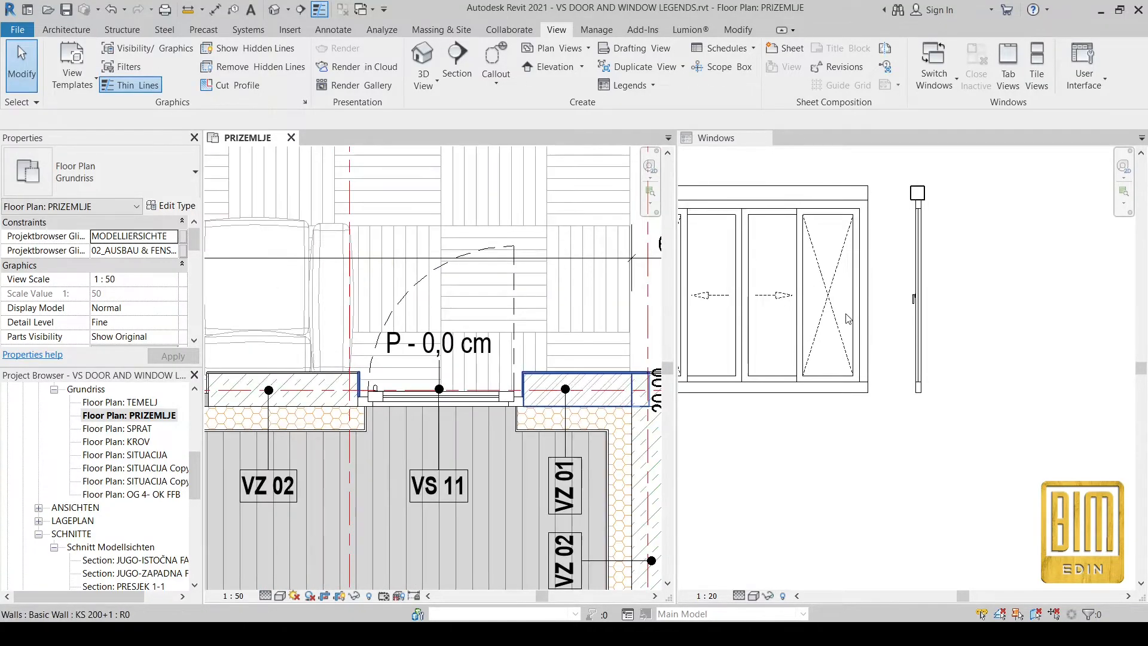
{"action": "scroll", "coordinate": [848, 318], "scroll_direction": "down", "scroll_amount": 3}
{"action": "scroll", "coordinate": [776, 370], "scroll_direction": "up", "scroll_amount": 5}
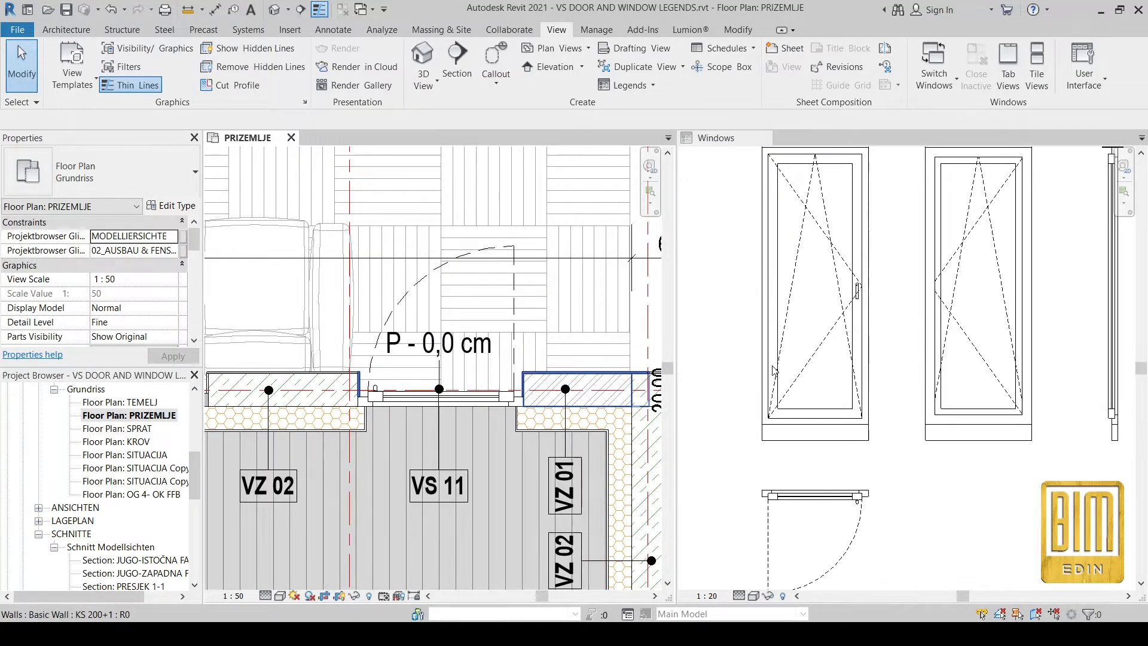
Set SMJER OTVARANJA to 1 in the type properties of window VS 11 and apply it with the legend in sight.
{"action": "left_click", "coordinate": [475, 399]}
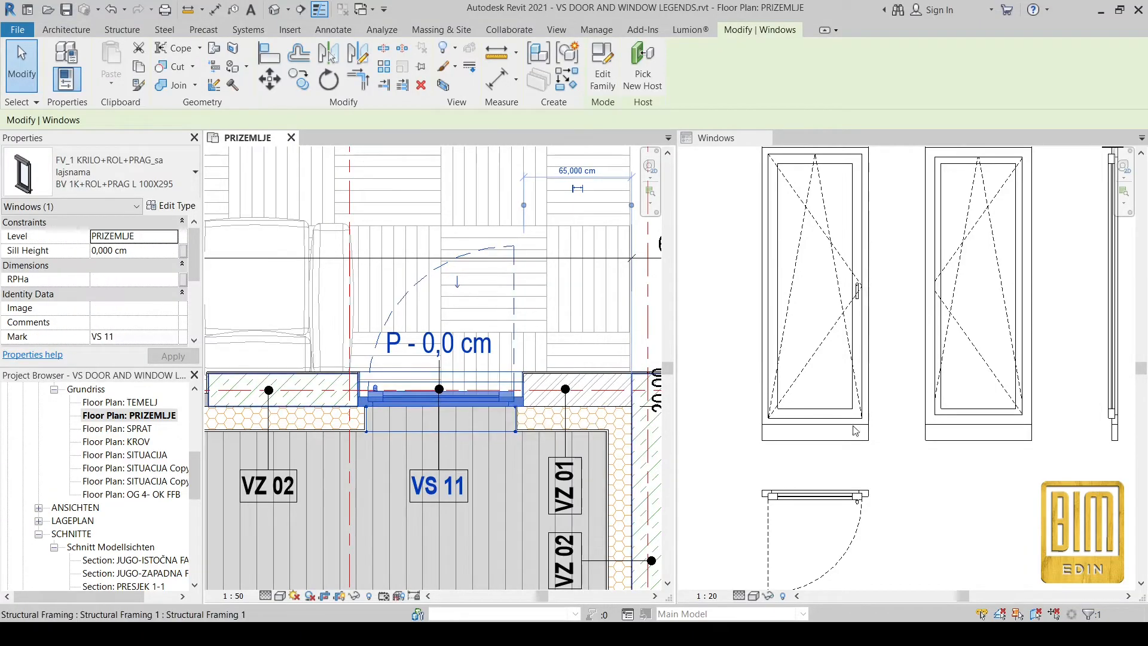
{"action": "scroll", "coordinate": [837, 409], "scroll_direction": "down", "scroll_amount": 1}
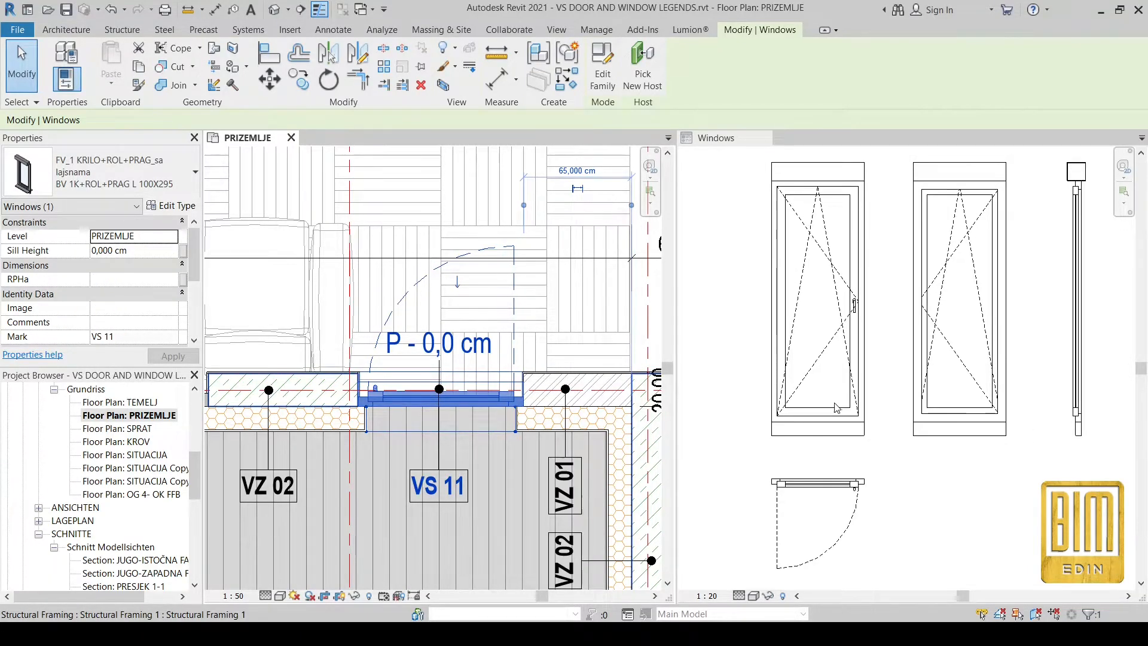
{"action": "left_click", "coordinate": [172, 205]}
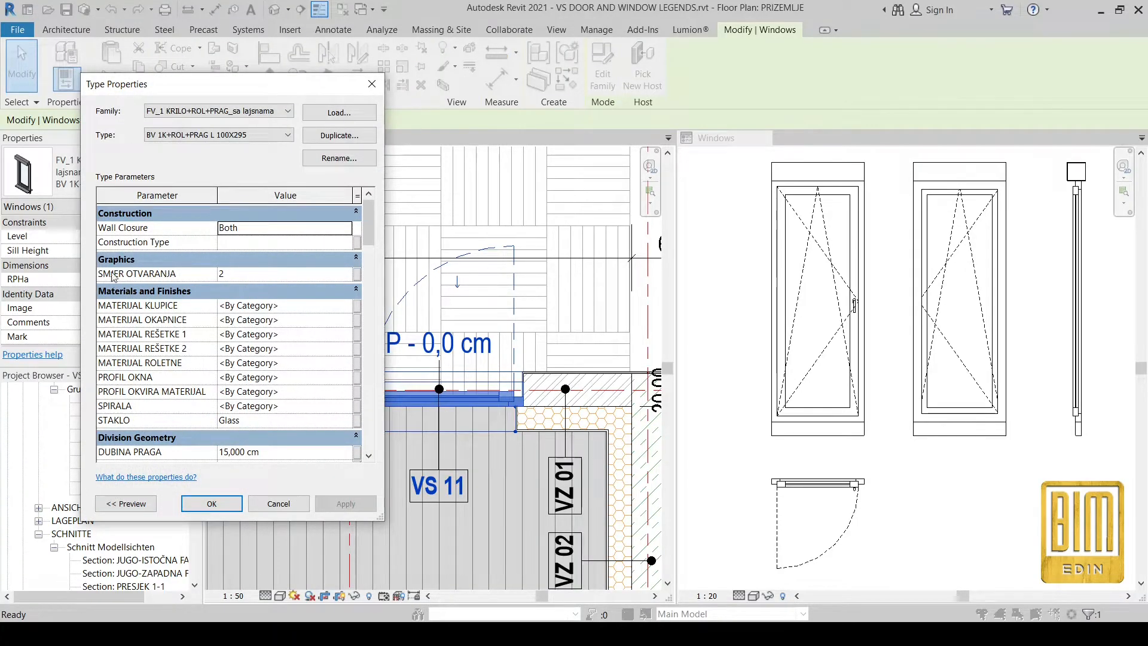
{"action": "left_click", "coordinate": [349, 279]}
{"action": "left_click", "coordinate": [347, 277]}
{"action": "left_click_drag", "start_coordinate": [268, 87], "coordinate": [207, 76]}
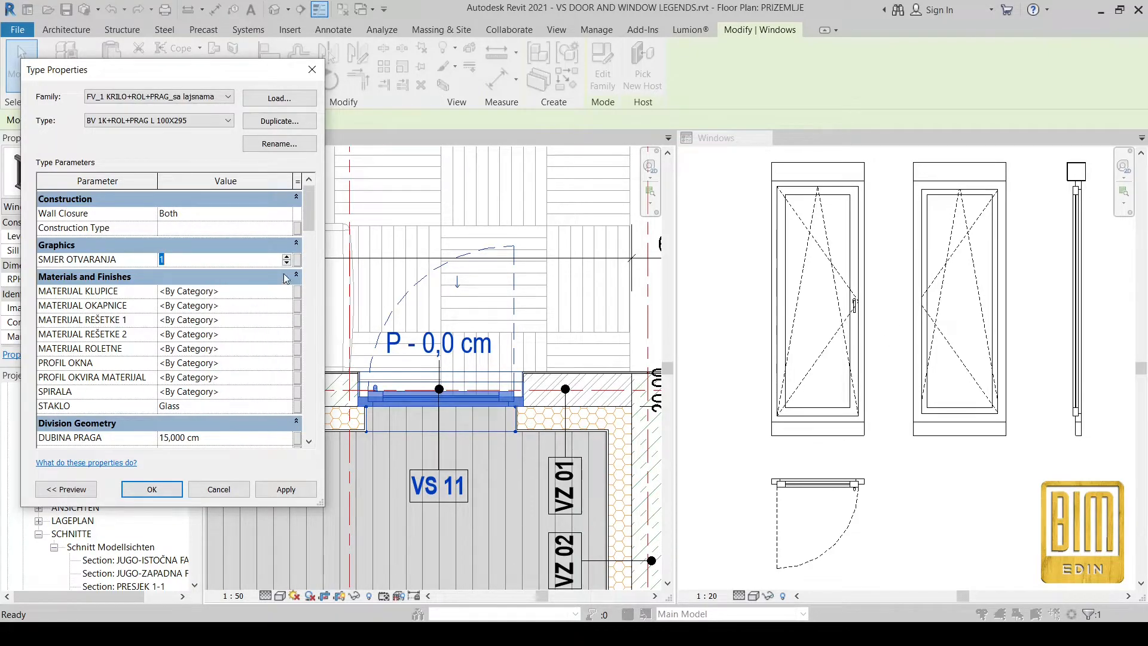
{"action": "left_click", "coordinate": [286, 489]}
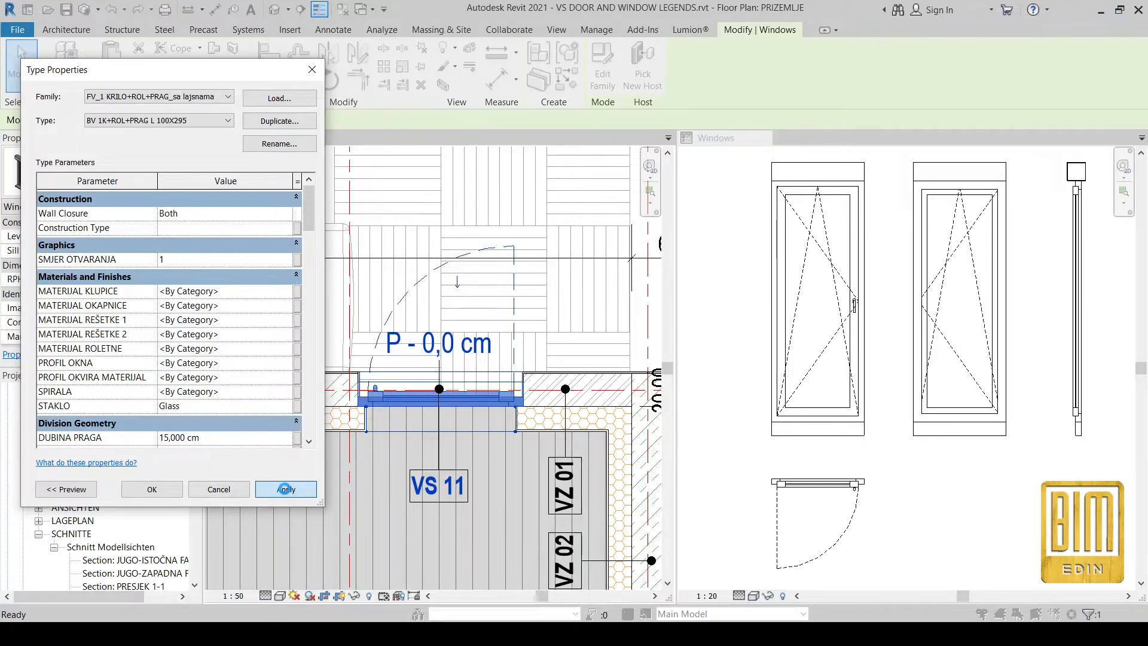
{"action": "left_click", "coordinate": [284, 489]}
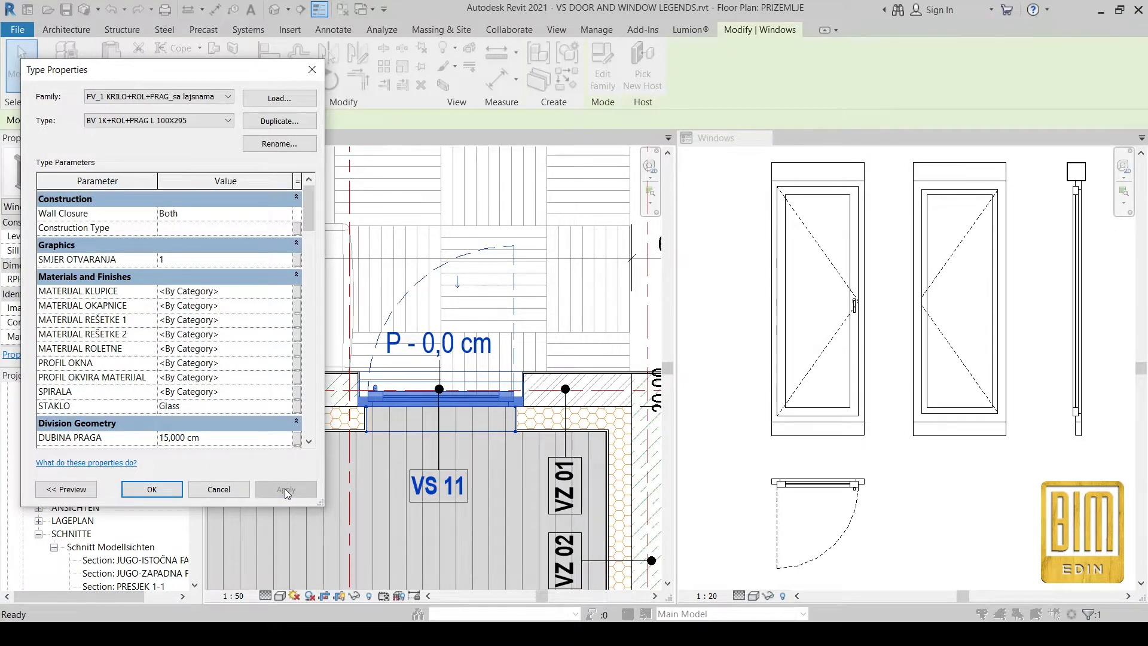
Apply SMJER OTVARANJA values 3 and 4 in turn to window VS 11's type.
{"action": "left_click", "coordinate": [287, 258]}
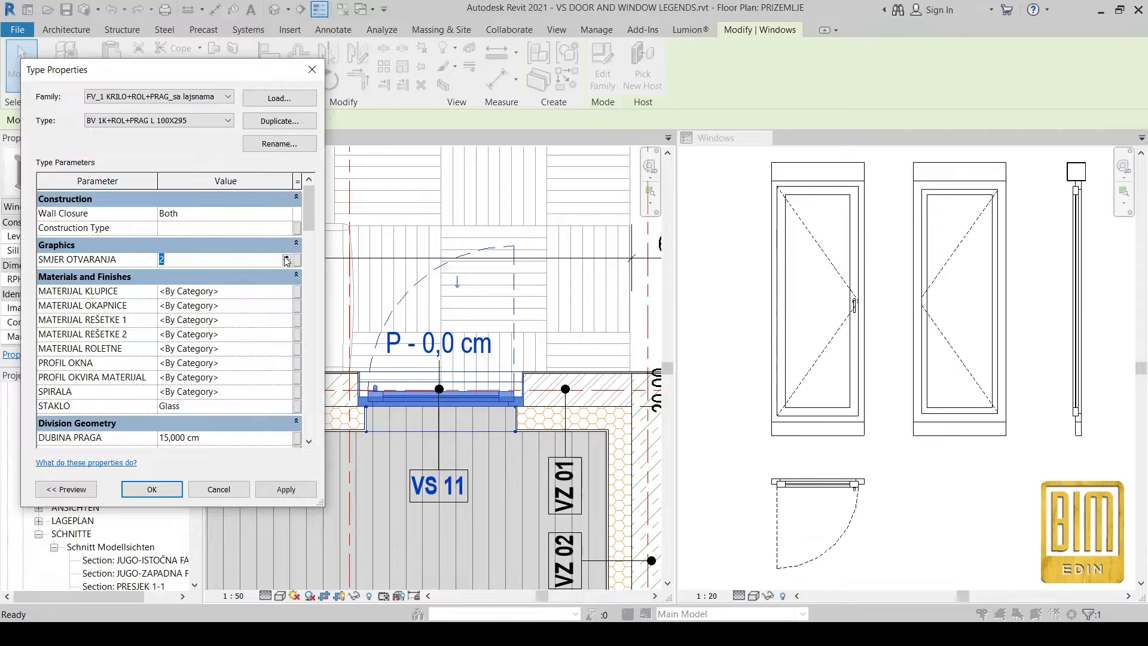
{"action": "left_click", "coordinate": [273, 489]}
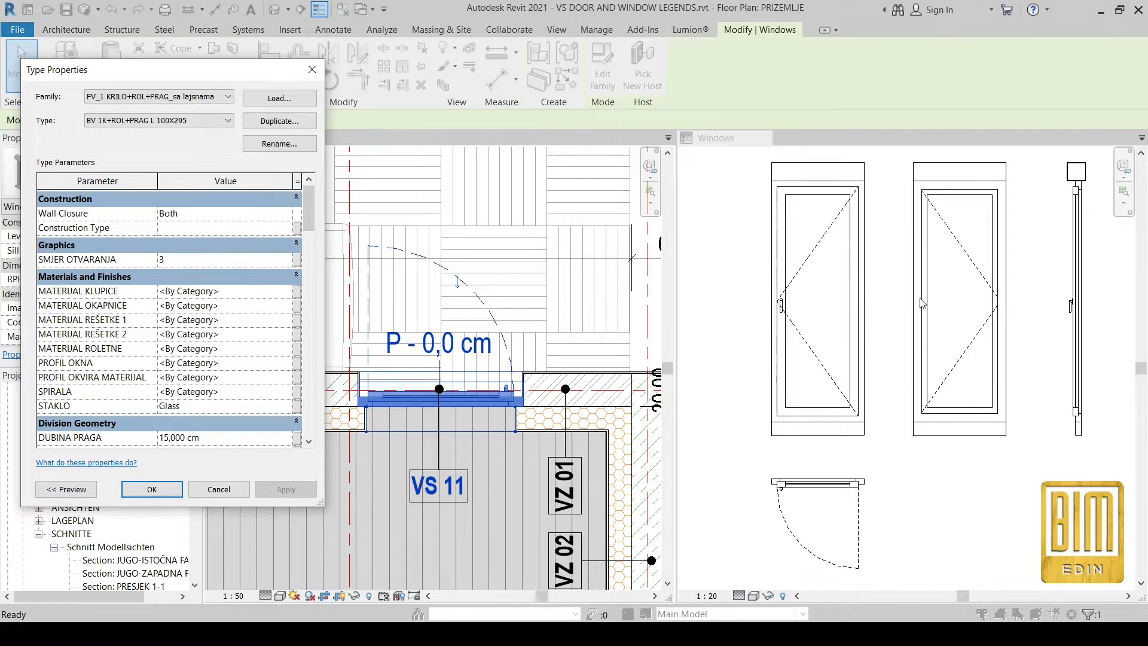
{"action": "left_click", "coordinate": [289, 257]}
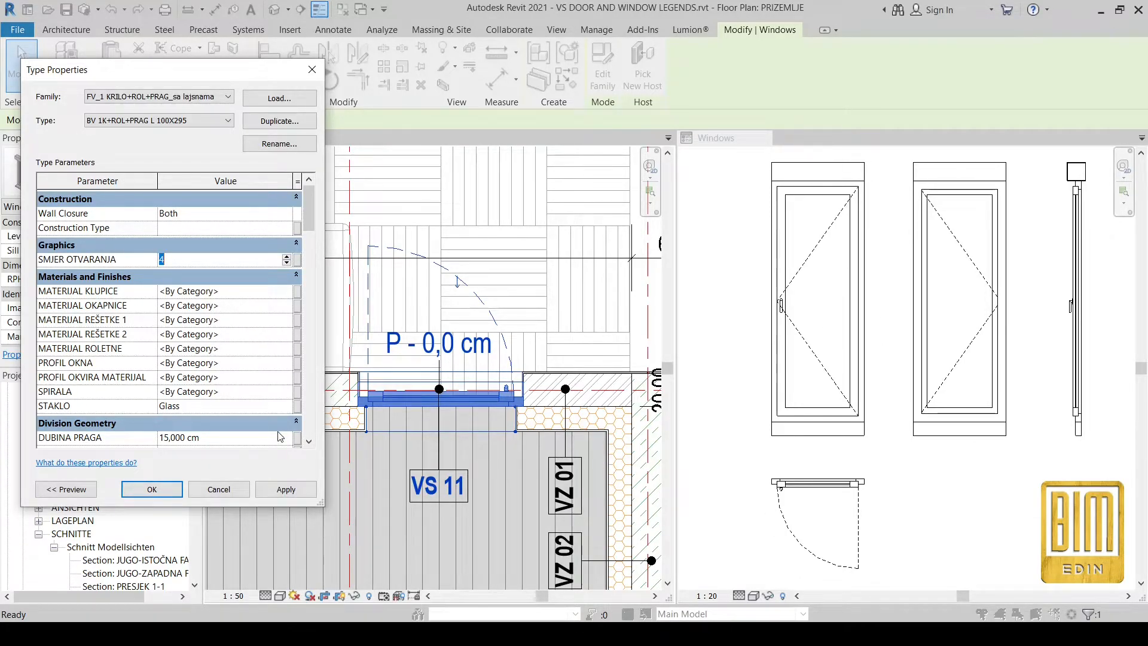
{"action": "left_click", "coordinate": [286, 489]}
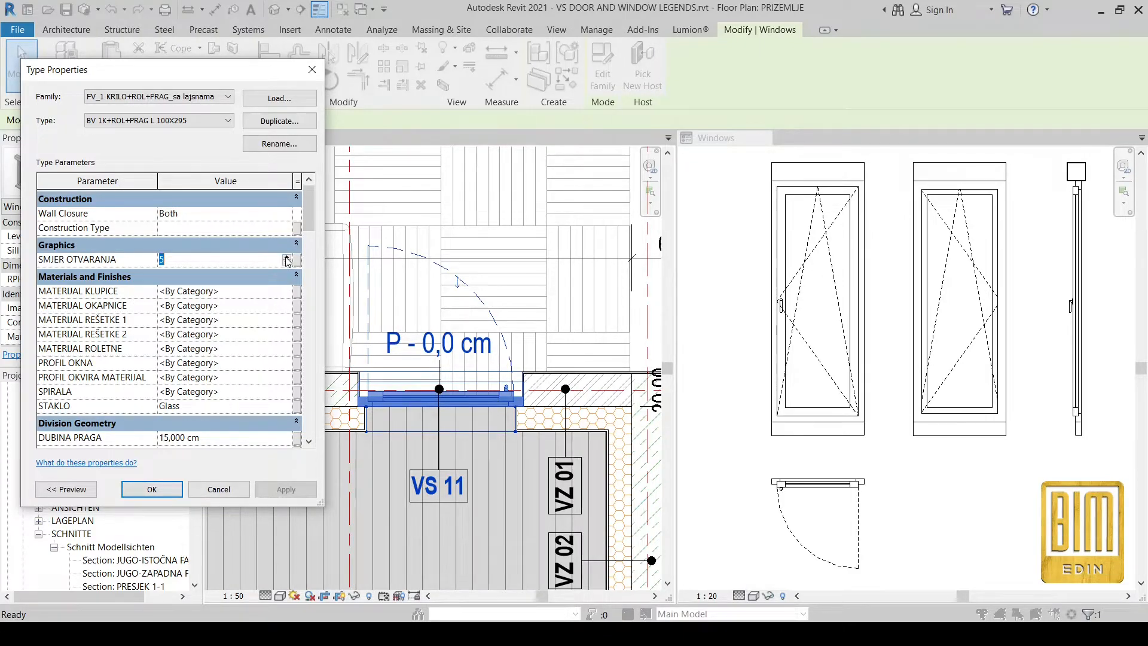
Try SMJER OTVARANJA values 5 and 6 in turn on window VS 11's type.
{"action": "left_click", "coordinate": [293, 489]}
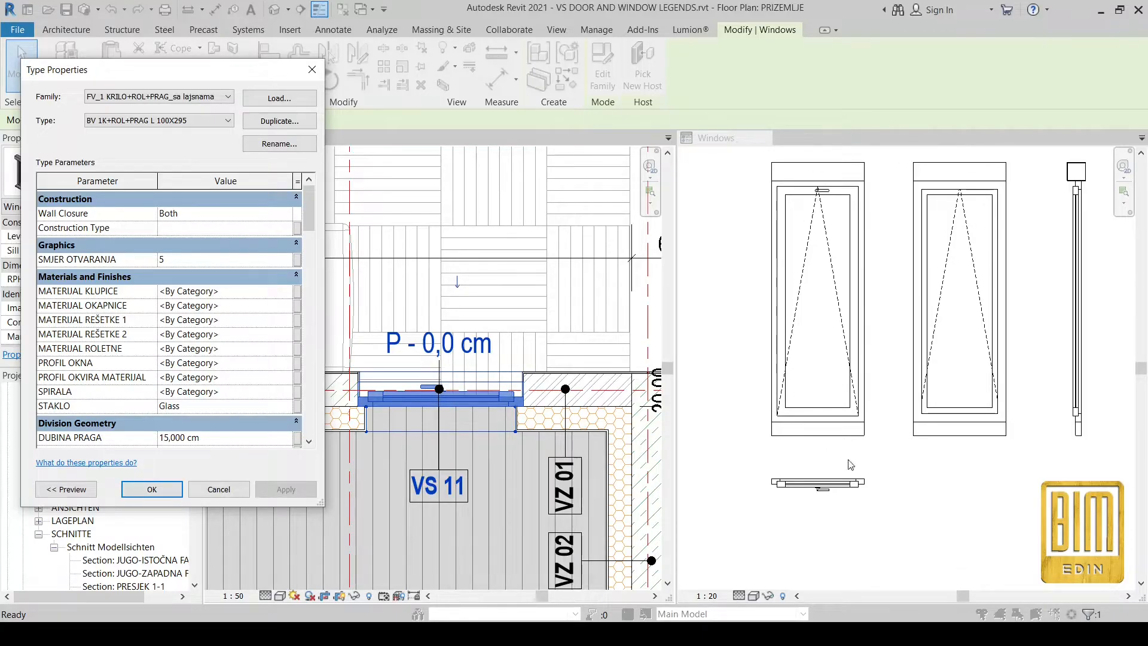
{"action": "left_click", "coordinate": [287, 259]}
{"action": "type", "text": "6"}
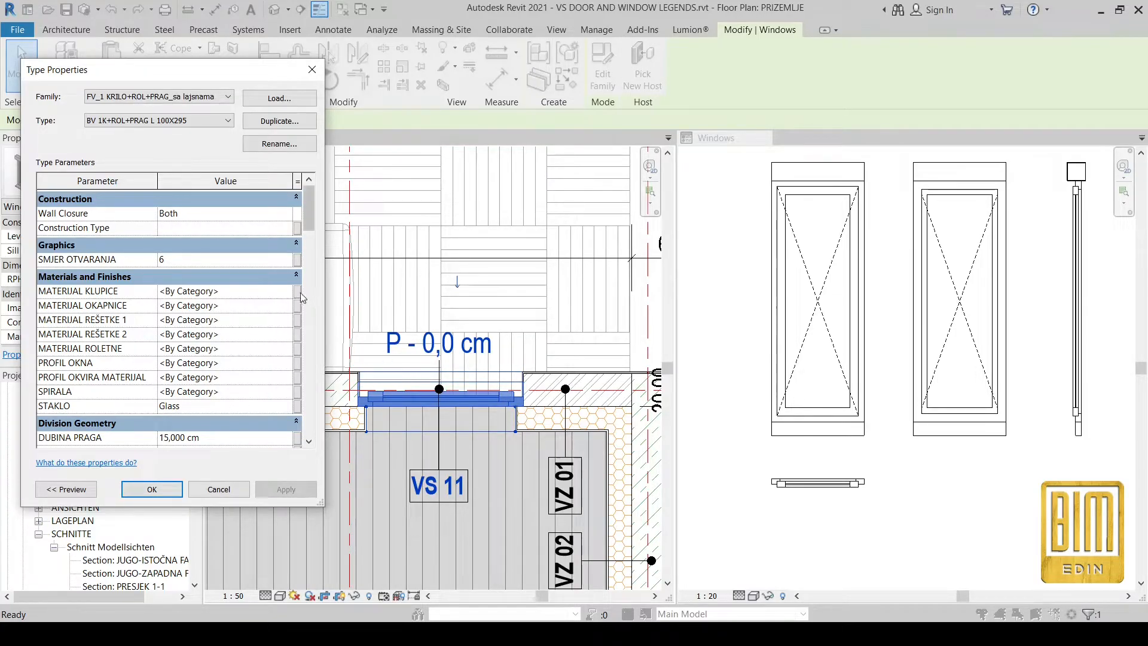
Set SMJER OTVARANJA back to 2 for window VS 11's type and accept the type properties.
{"action": "left_click", "coordinate": [201, 259]}
{"action": "type", "text": "2"}
{"action": "left_click", "coordinate": [293, 489]}
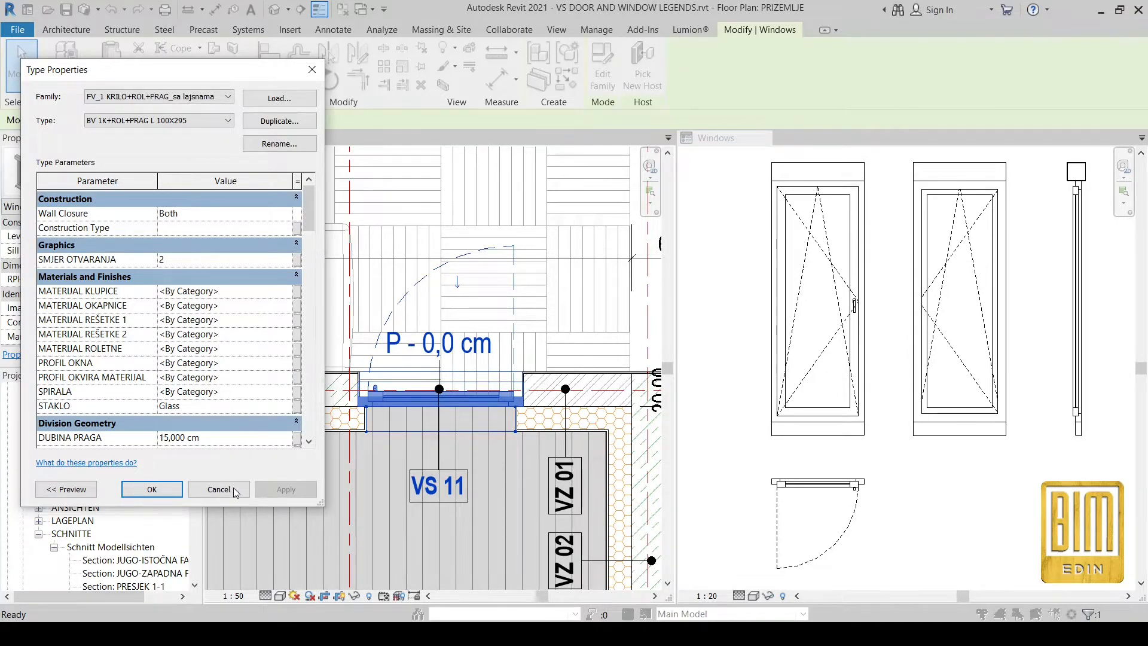
{"action": "left_click", "coordinate": [147, 490]}
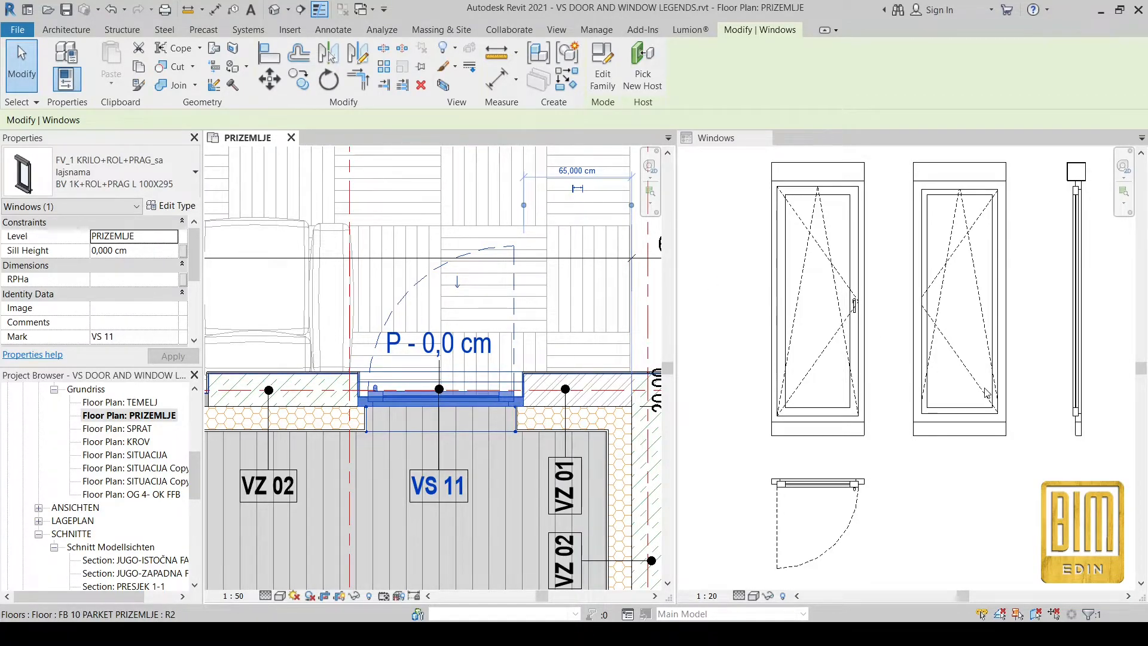
Close the Windows legend view and create a new sheet with no titleblock.
{"action": "scroll", "coordinate": [839, 405], "scroll_direction": "down", "scroll_amount": 1}
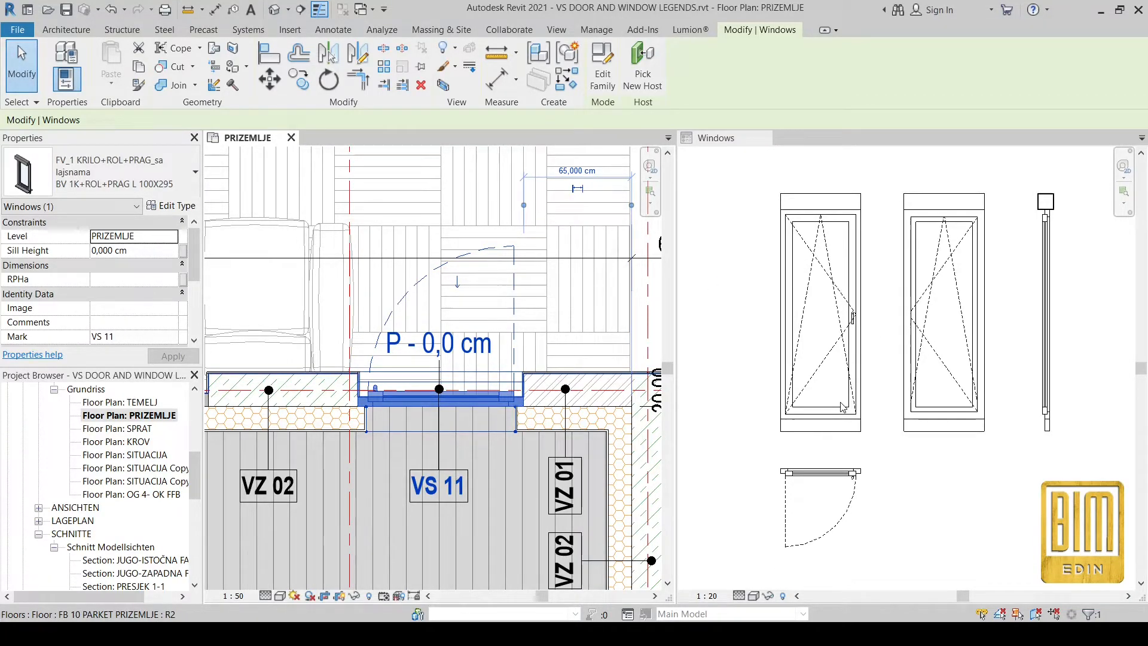
{"action": "left_click", "coordinate": [764, 138]}
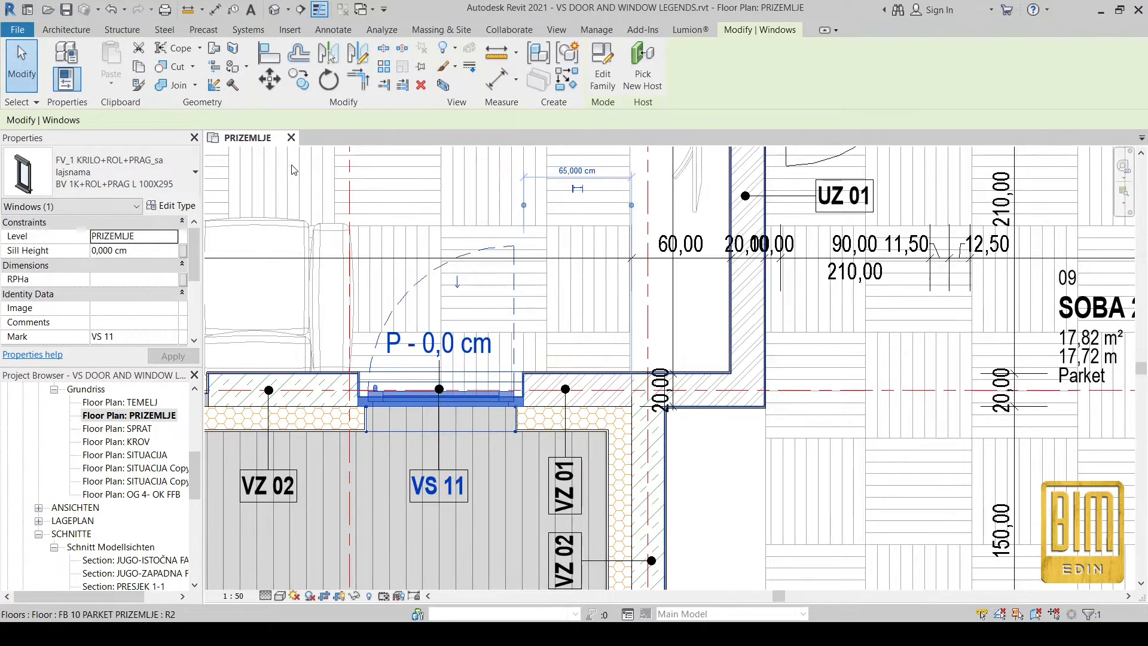
{"action": "scroll", "coordinate": [102, 495], "scroll_direction": "down", "scroll_amount": 2}
{"action": "scroll", "coordinate": [102, 495], "scroll_direction": "down", "scroll_amount": 5}
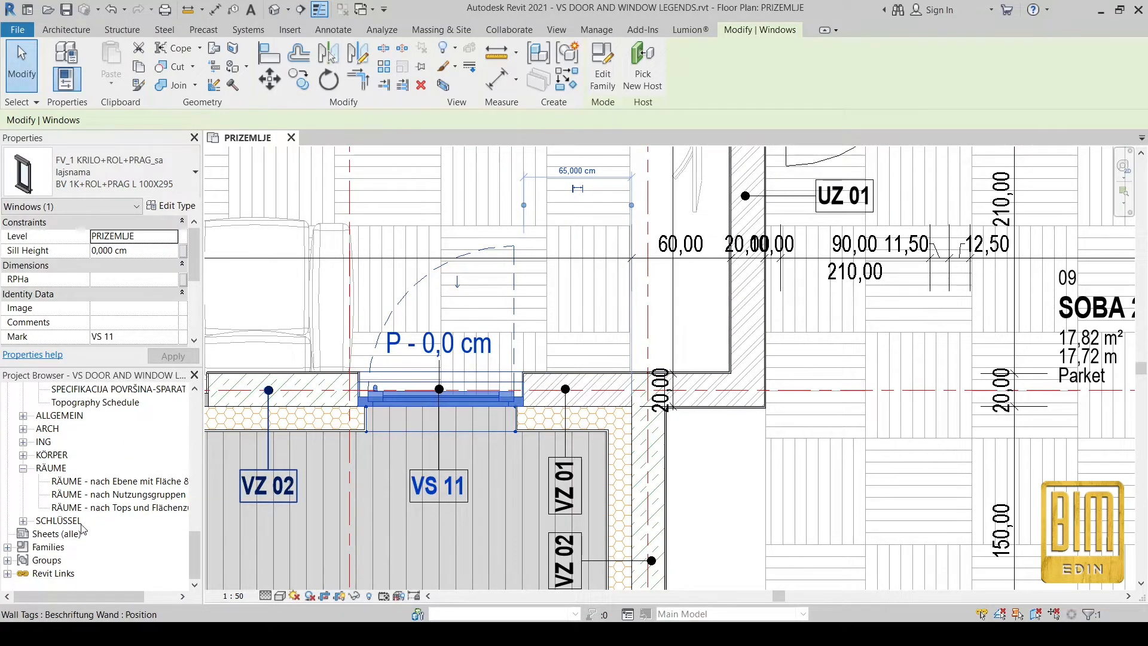
{"action": "right_click", "coordinate": [33, 533]}
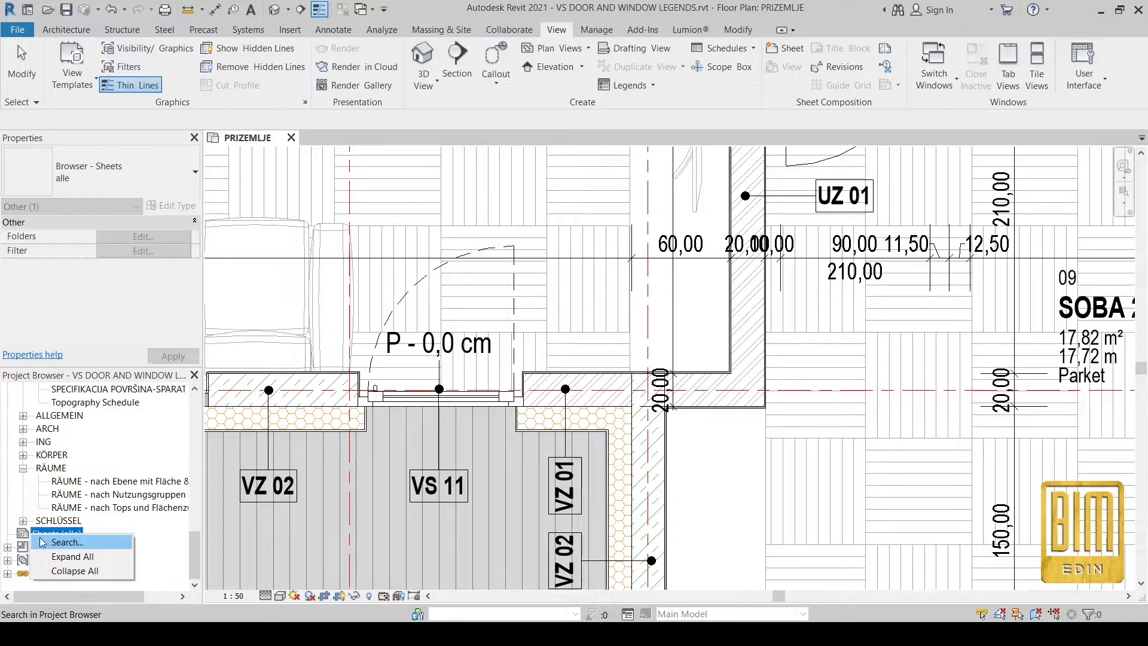
{"action": "left_click", "coordinate": [14, 536]}
{"action": "right_click", "coordinate": [56, 538]}
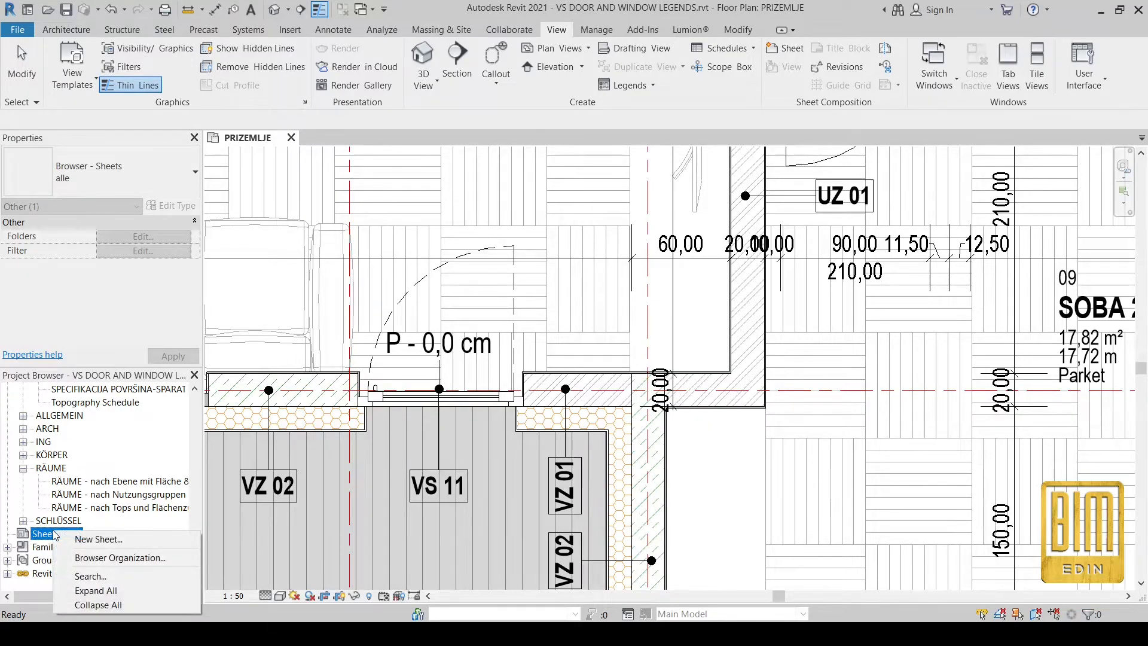
{"action": "left_click", "coordinate": [90, 540]}
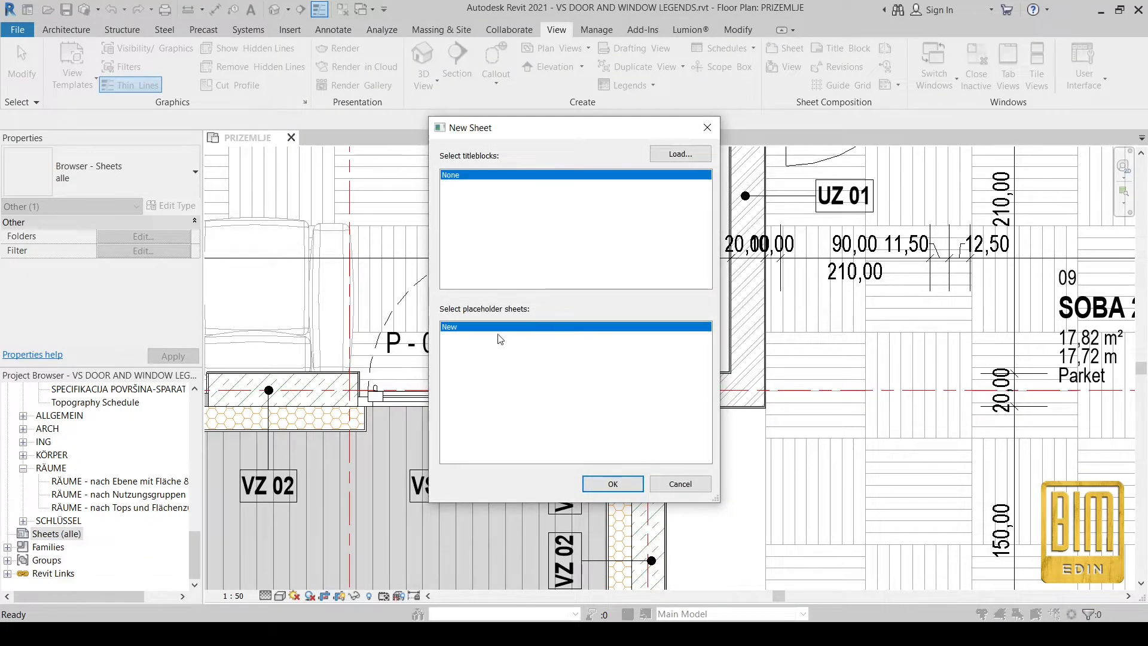
{"action": "left_click", "coordinate": [614, 484]}
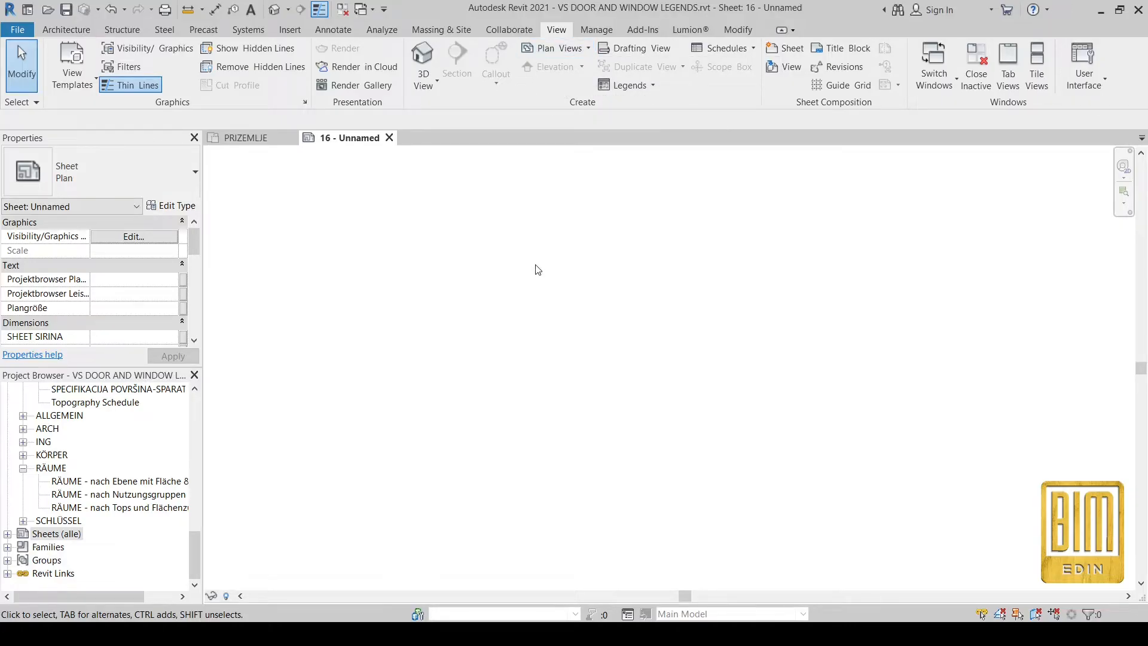
Draw a rectangle of detail lines about 580 by 400 cm on the new sheet, using the <Hidden Lines> style.
{"action": "left_click", "coordinate": [332, 30]}
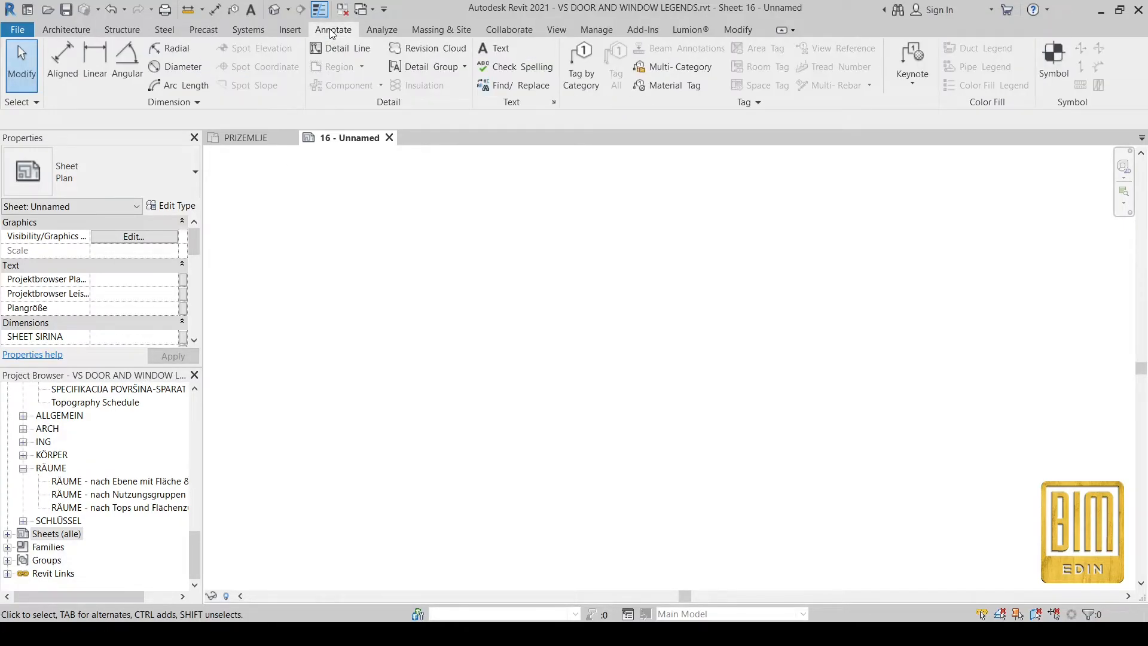
{"action": "left_click", "coordinate": [338, 48]}
{"action": "left_click", "coordinate": [613, 50]}
{"action": "left_click", "coordinate": [470, 235]}
{"action": "left_click", "coordinate": [822, 479]}
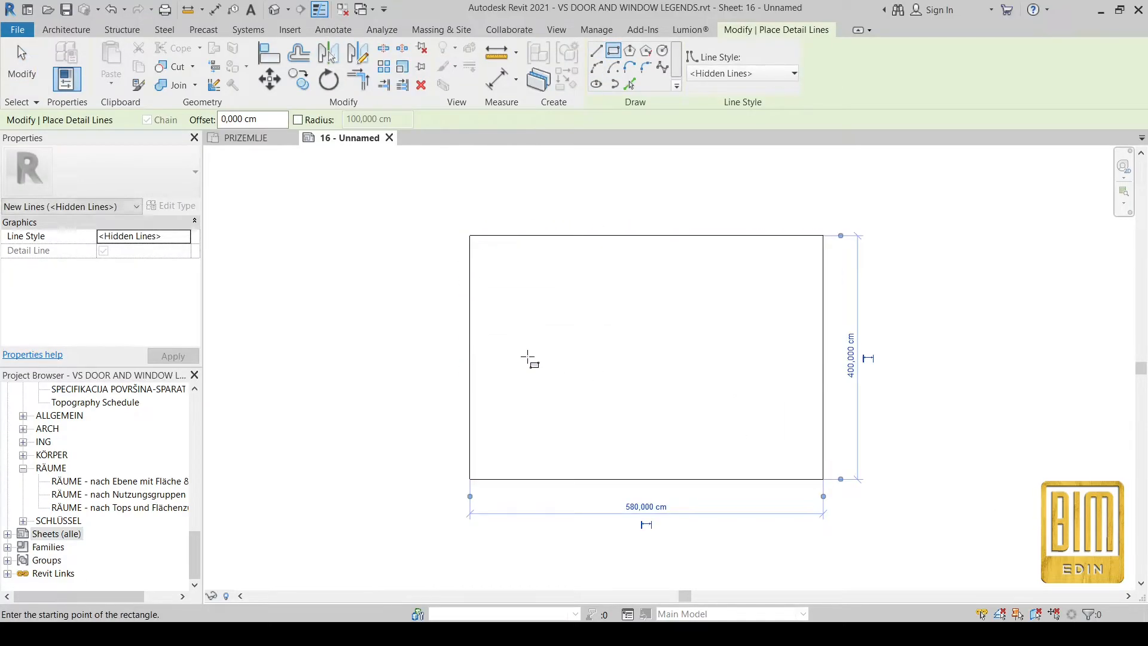
{"action": "key", "text": "Escape"}
{"action": "key", "text": "Escape"}
Set the rectangle's width to 42 cm.
{"action": "left_click", "coordinate": [823, 287]}
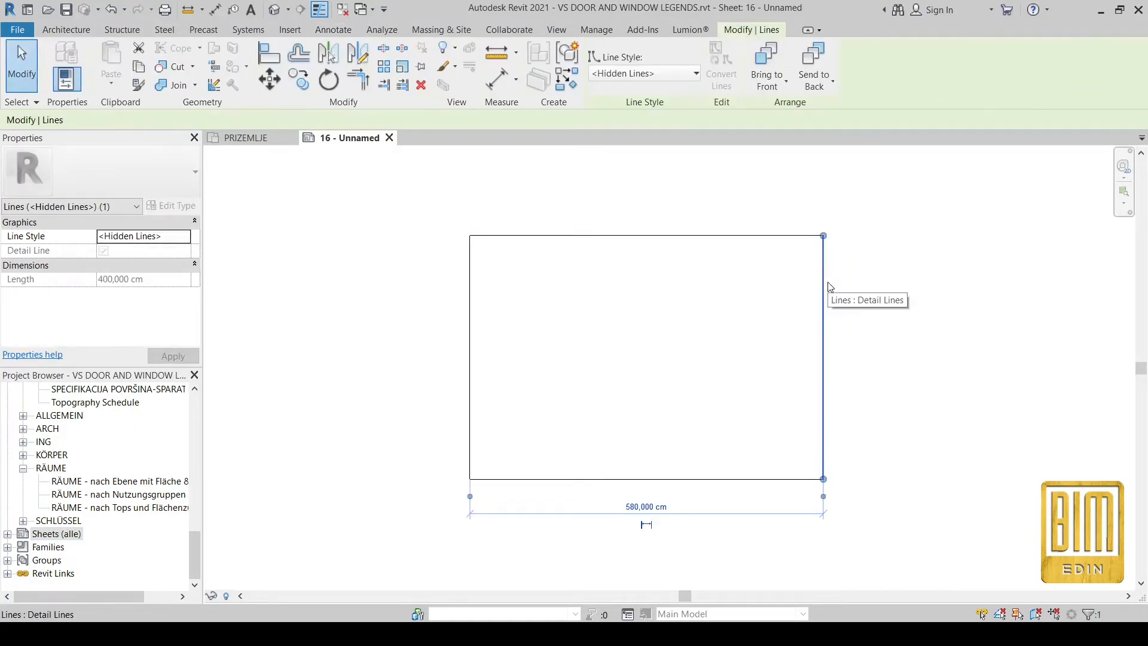
{"action": "left_click", "coordinate": [648, 507]}
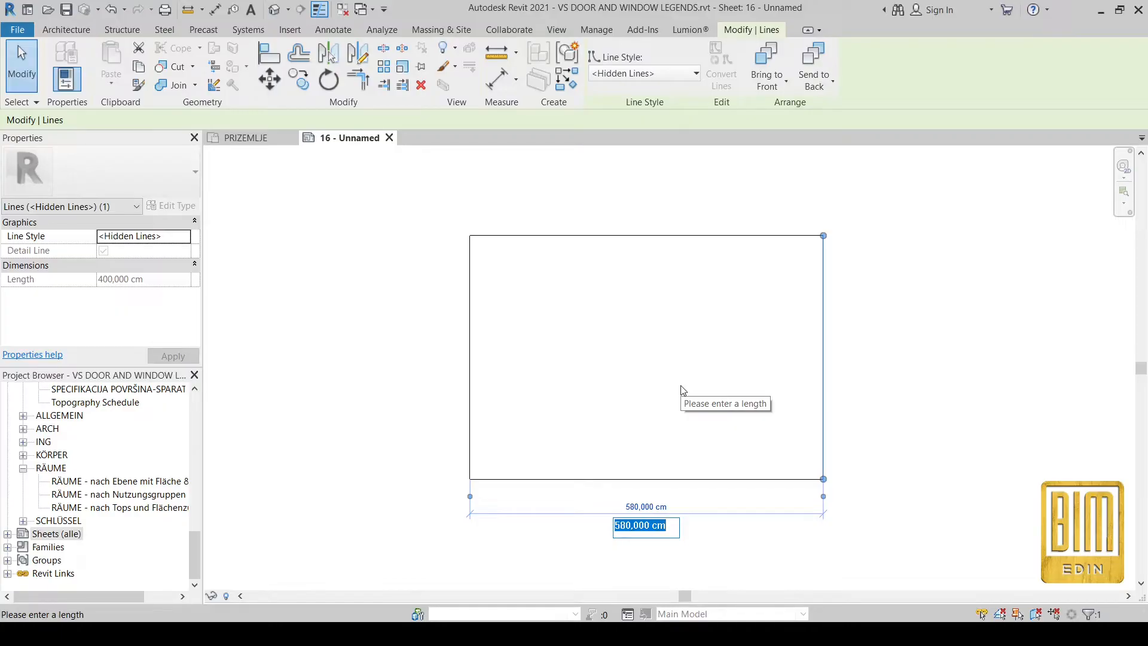
{"action": "type", "text": "420"}
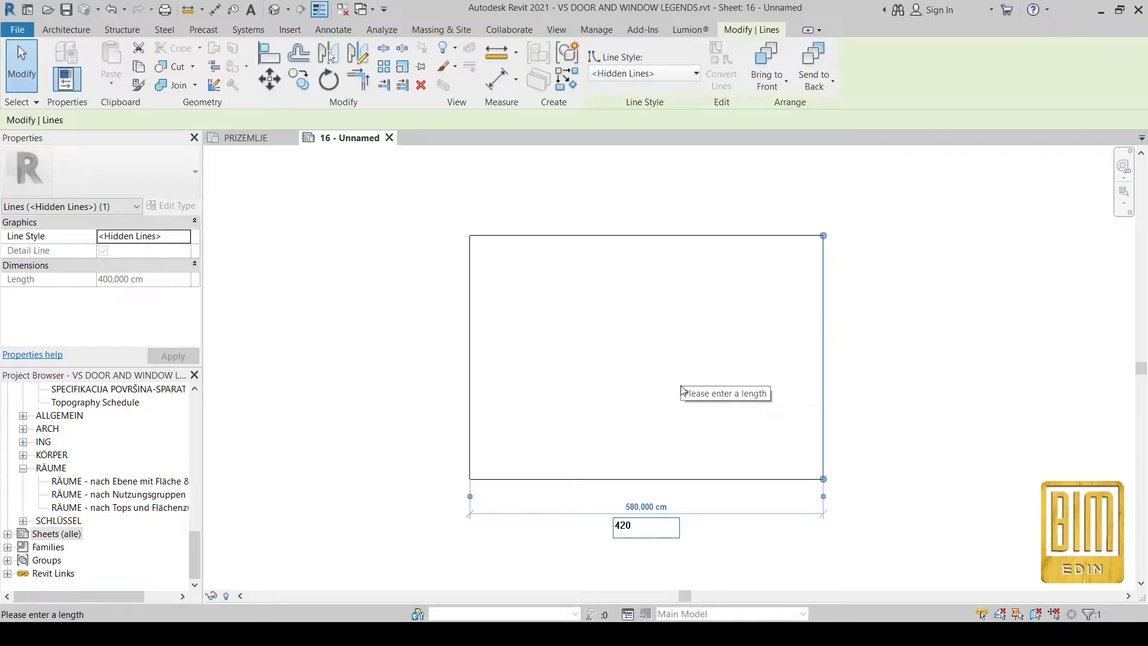
{"action": "key", "text": "BackSpace"}
{"action": "key", "text": "BackSpace"}
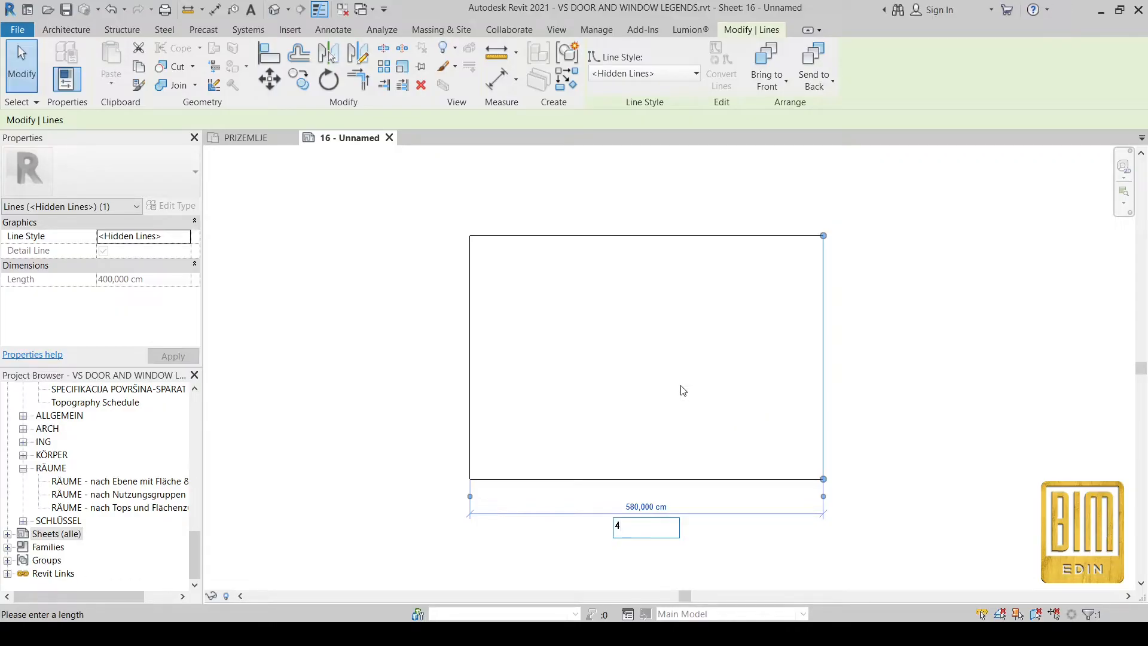
{"action": "type", "text": "2"}
{"action": "key", "text": "Return"}
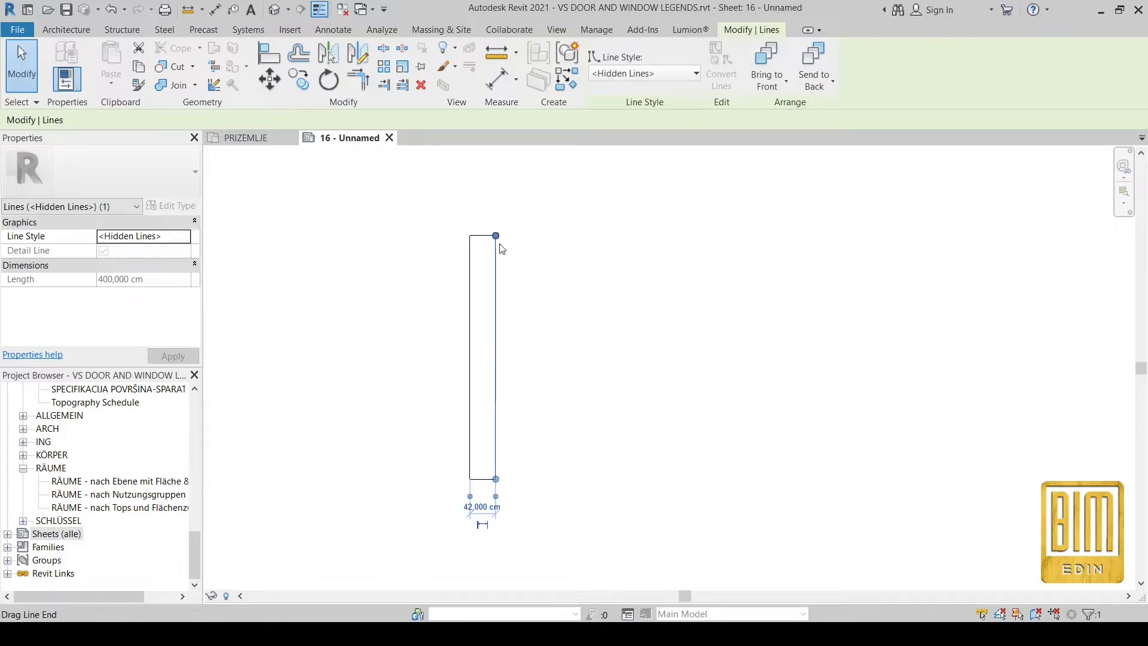
Set the rectangle's height to 29.7 cm.
{"action": "left_click", "coordinate": [480, 237]}
{"action": "left_click", "coordinate": [523, 356]}
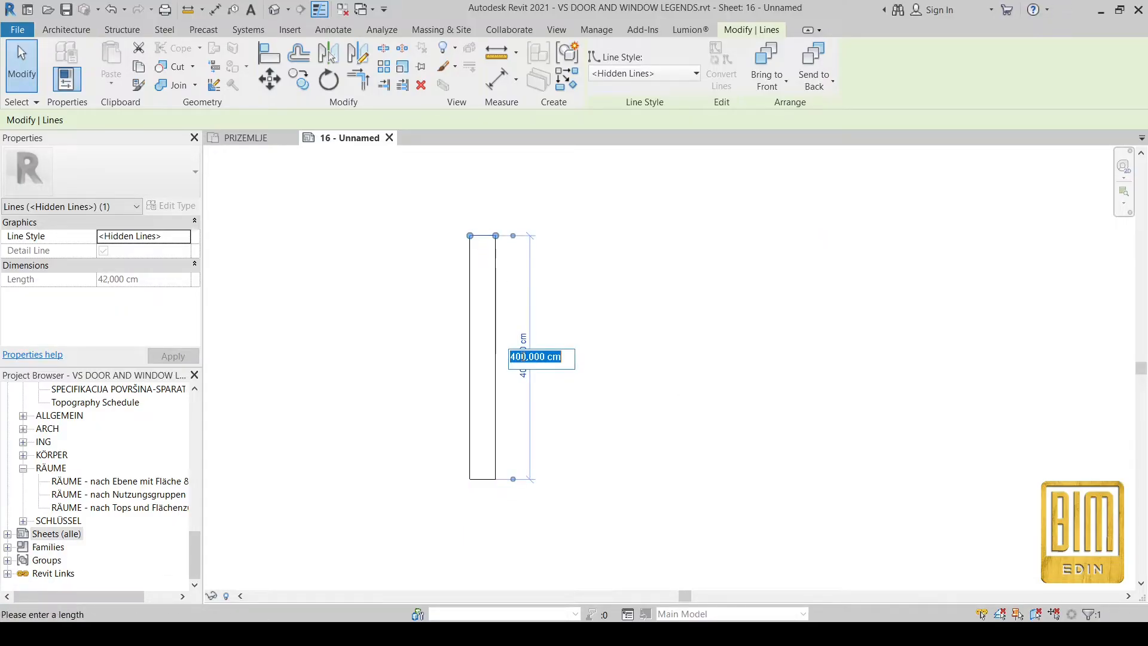
{"action": "type", "text": "29.7"}
{"action": "key", "text": "Return"}
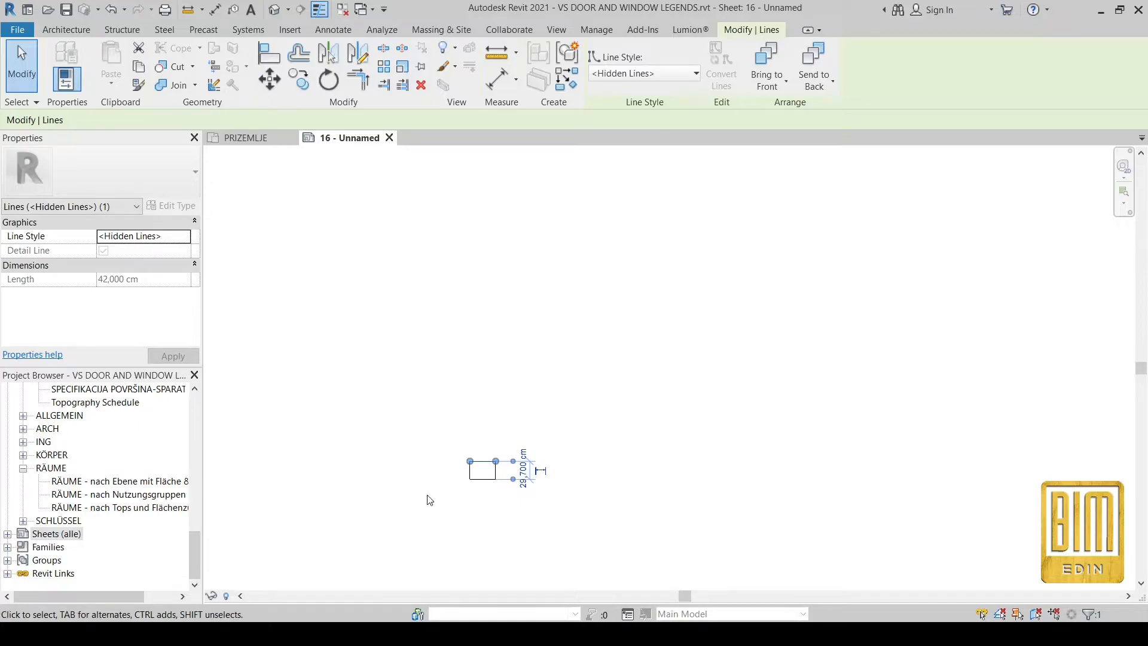
{"action": "scroll", "coordinate": [433, 480], "scroll_direction": "up", "scroll_amount": 10}
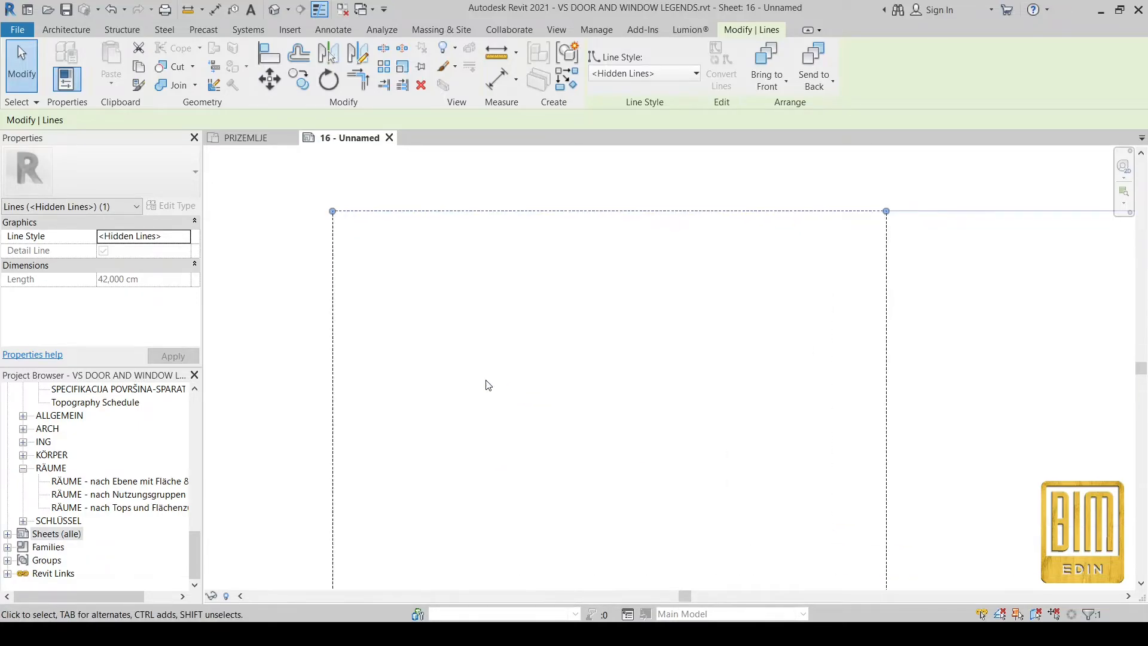
Change the line style of all four rectangle lines to <Medium Lines>.
{"action": "key", "text": "Escape"}
{"action": "scroll", "coordinate": [553, 282], "scroll_direction": "down", "scroll_amount": 4}
{"action": "left_click_drag", "start_coordinate": [390, 192], "coordinate": [771, 505]}
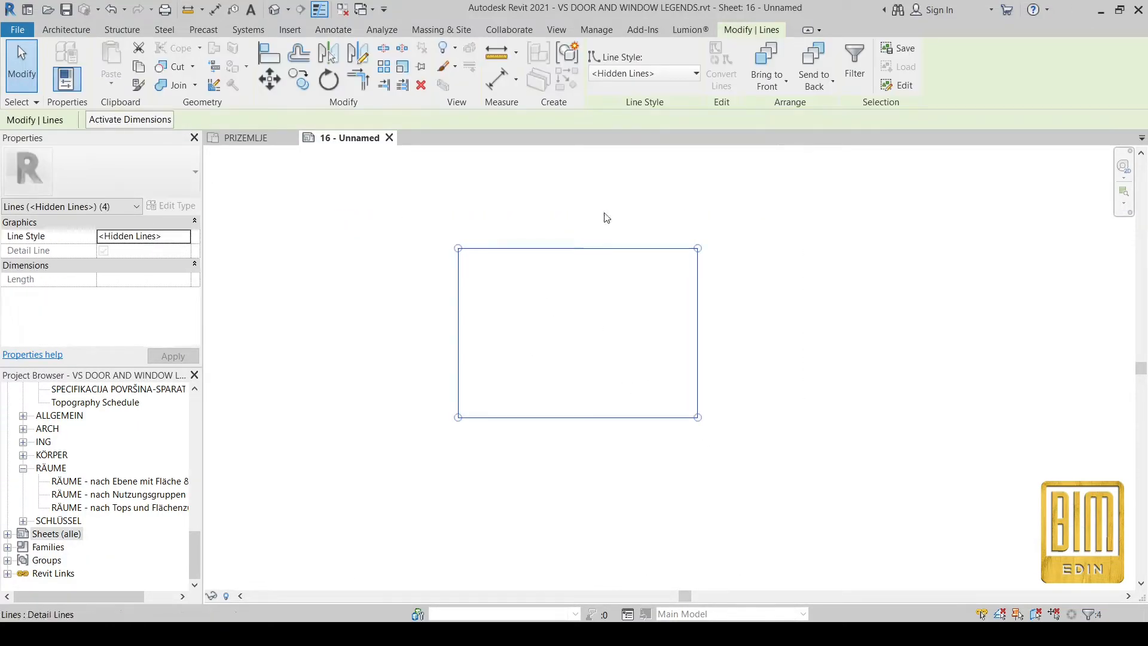
{"action": "left_click", "coordinate": [642, 73]}
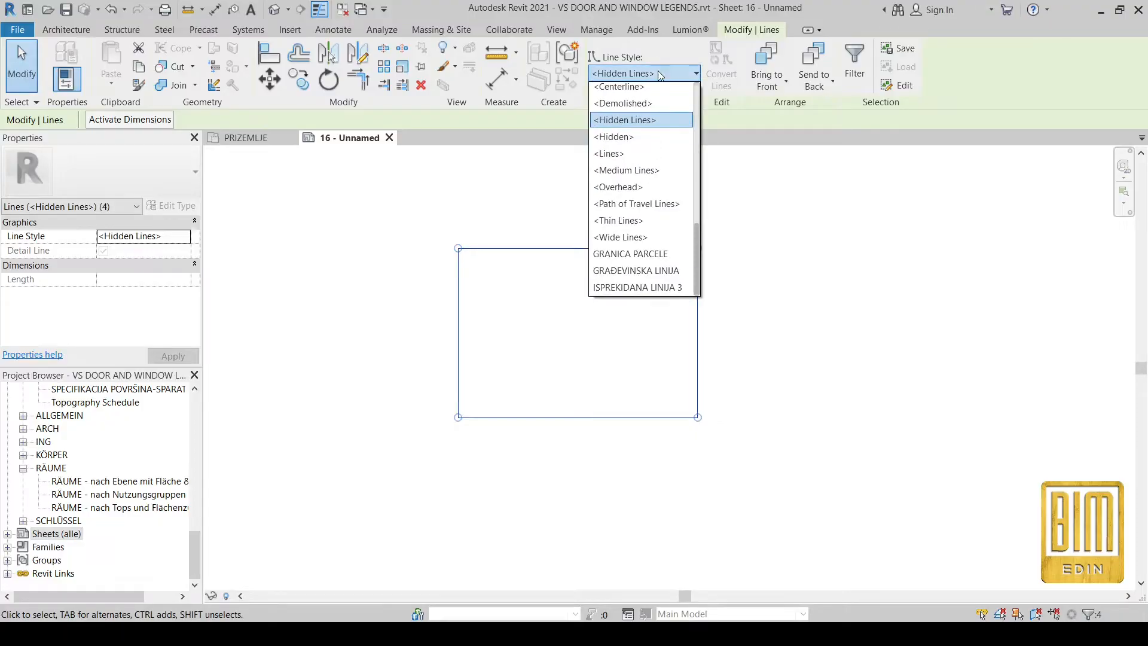
{"action": "left_click", "coordinate": [649, 174]}
{"action": "left_click", "coordinate": [496, 220]}
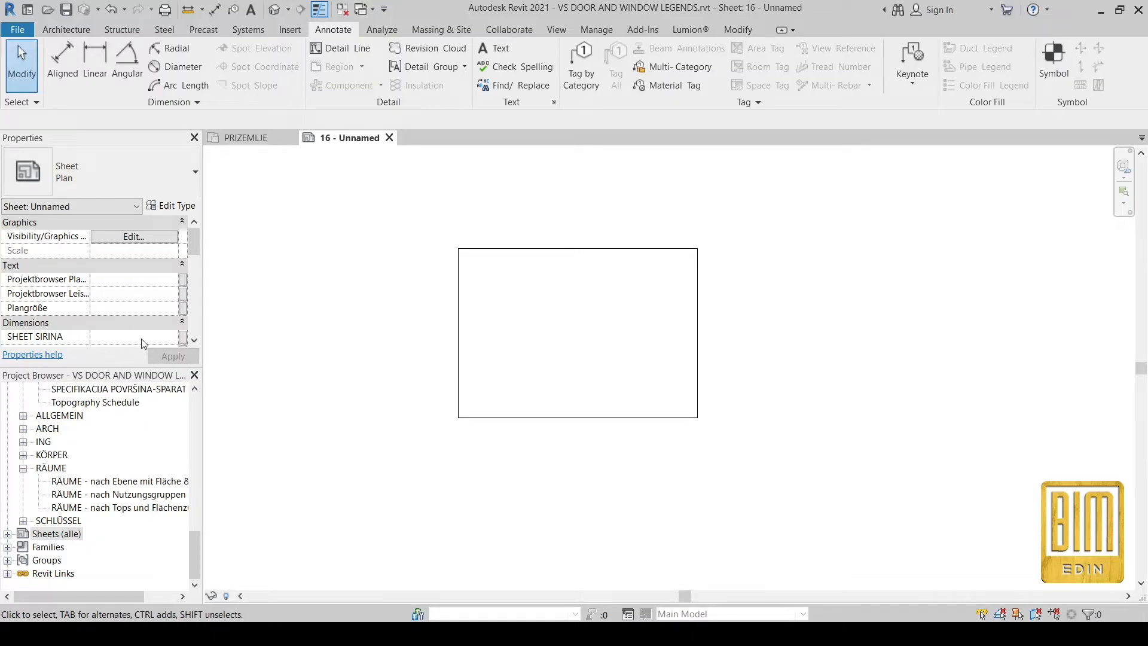
Place the Windows legend on the sheet and shift it so its first window starts near the frame's left edge.
{"action": "scroll", "coordinate": [118, 464], "scroll_direction": "up", "scroll_amount": 5}
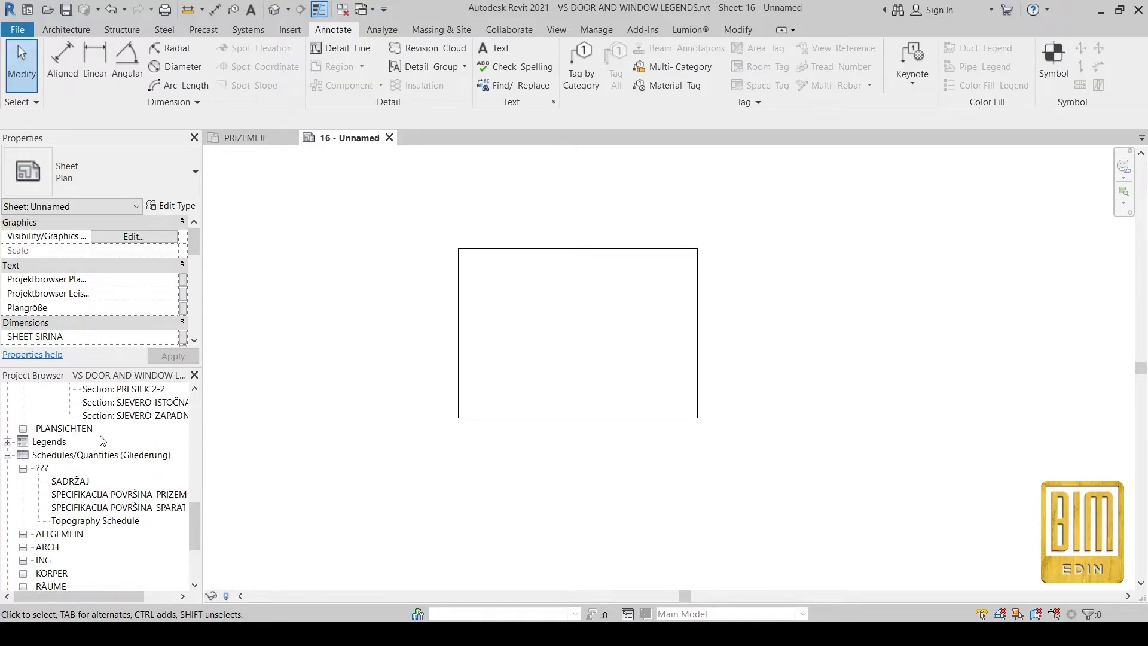
{"action": "scroll", "coordinate": [101, 441], "scroll_direction": "down", "scroll_amount": 1}
{"action": "left_click", "coordinate": [7, 455]}
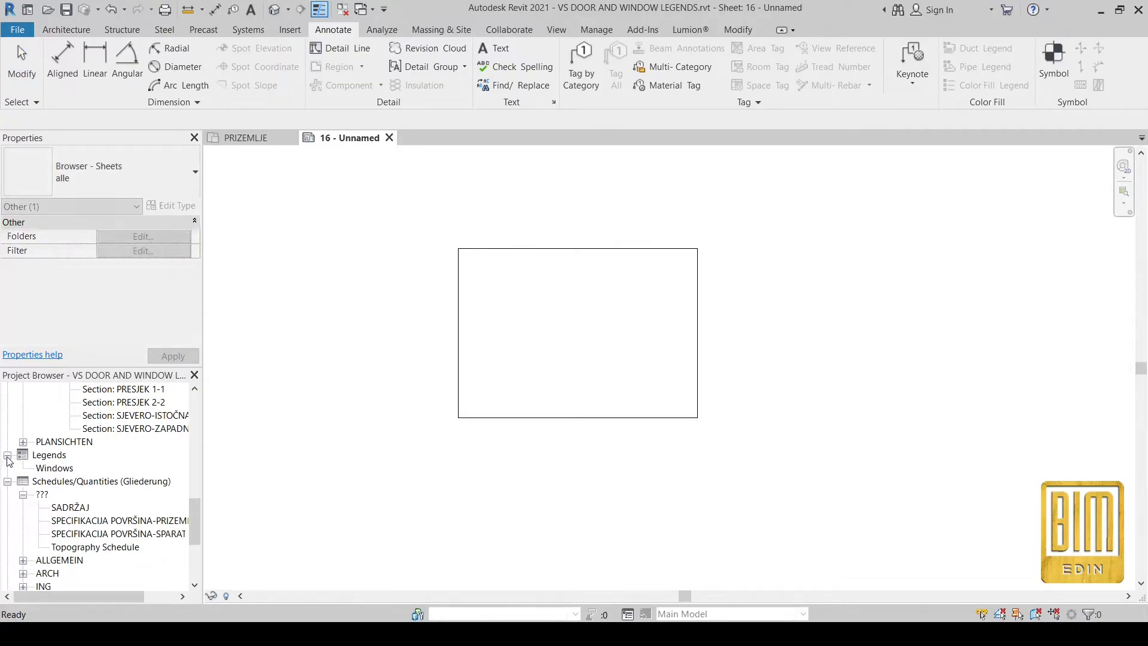
{"action": "left_click", "coordinate": [53, 467]}
{"action": "left_click_drag", "start_coordinate": [54, 467], "coordinate": [644, 341]}
{"action": "left_click", "coordinate": [643, 341]}
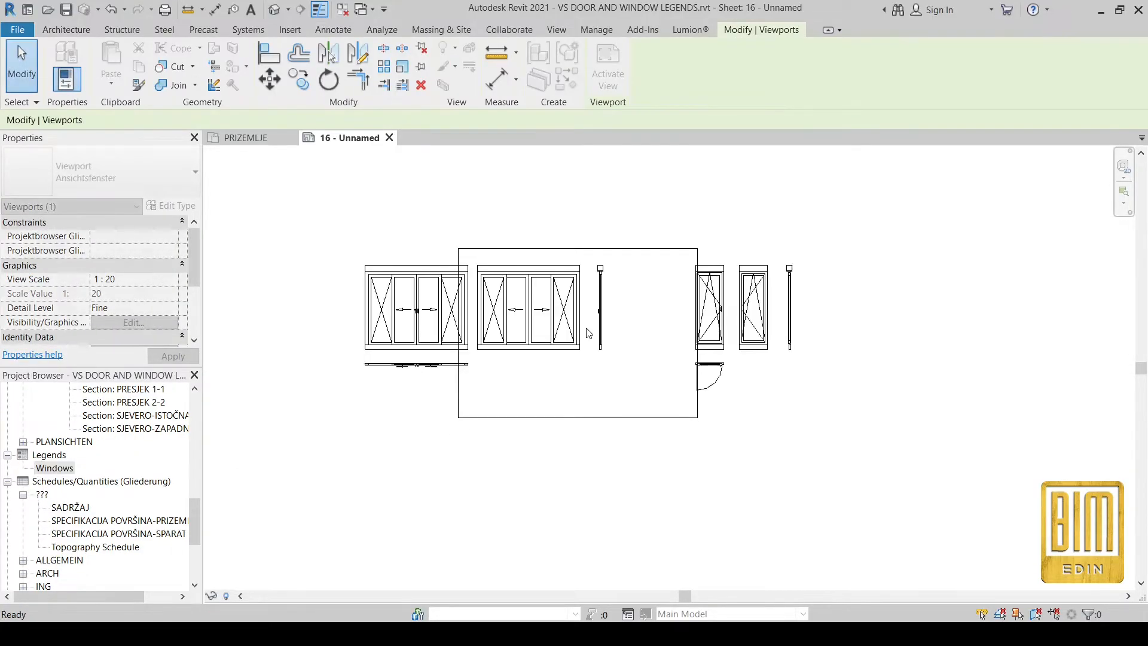
{"action": "scroll", "coordinate": [586, 329], "scroll_direction": "up", "scroll_amount": 2}
{"action": "left_click_drag", "start_coordinate": [454, 310], "coordinate": [586, 318]}
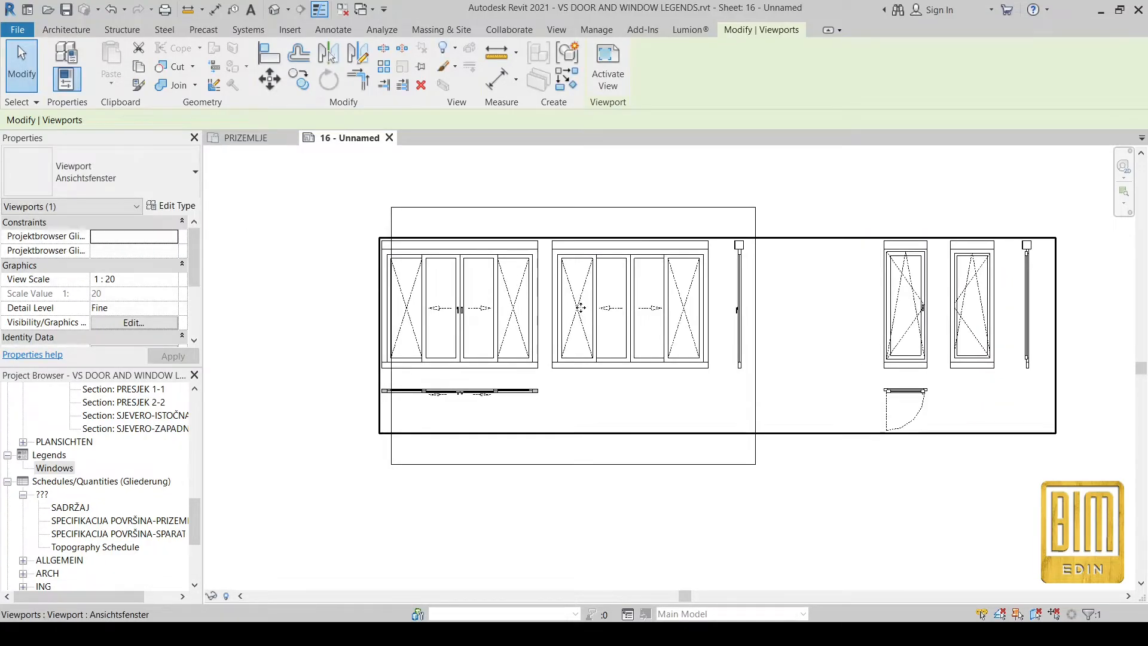
Try a view scale of 1:25 on the legend viewport, then set it to 1:50.
{"action": "left_click", "coordinate": [171, 281]}
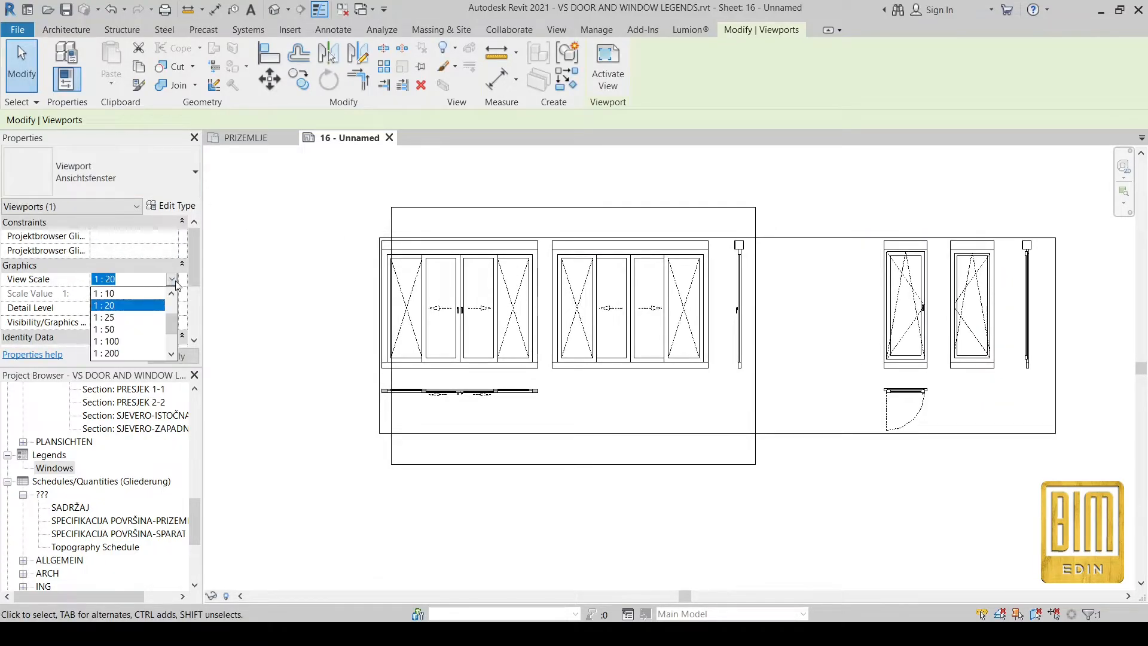
{"action": "left_click", "coordinate": [117, 317]}
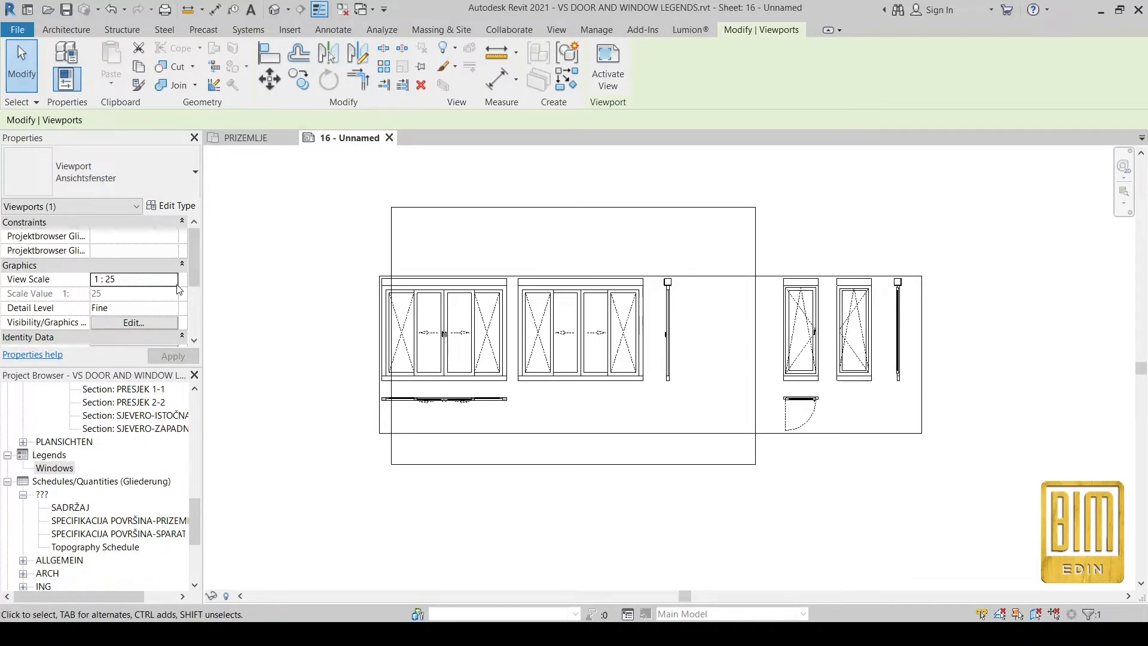
{"action": "left_click", "coordinate": [177, 289]}
{"action": "left_click", "coordinate": [123, 326]}
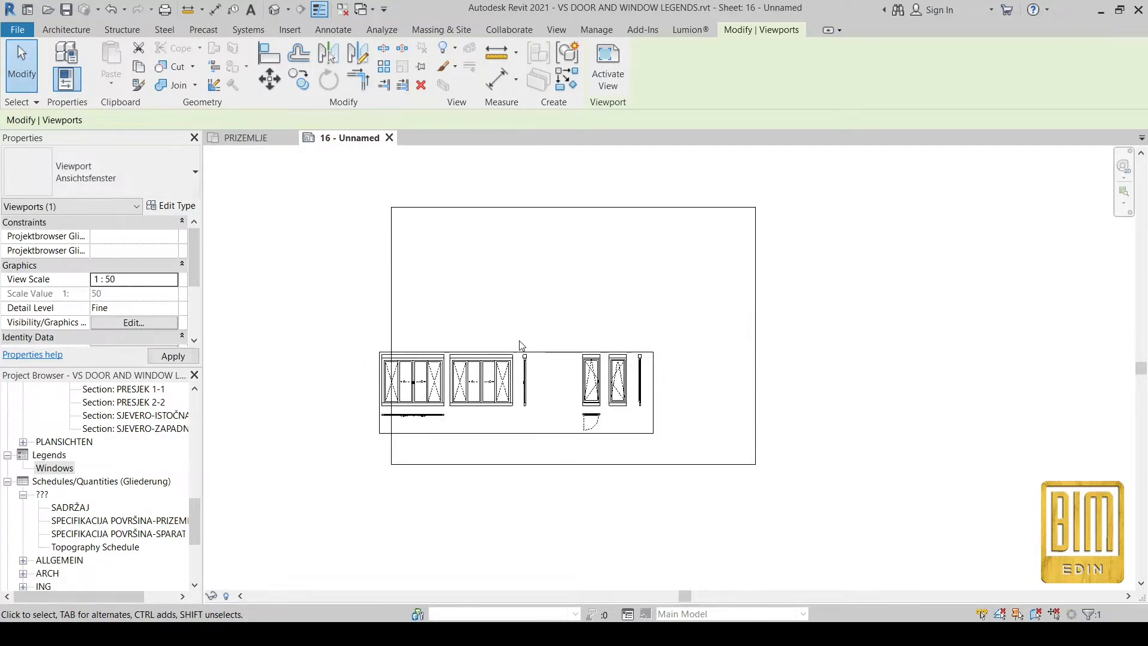
Move the legend viewport inside the sheet frame, near its upper left corner.
{"action": "left_click_drag", "start_coordinate": [473, 387], "coordinate": [511, 271]}
{"action": "scroll", "coordinate": [473, 258], "scroll_direction": "up", "scroll_amount": 3}
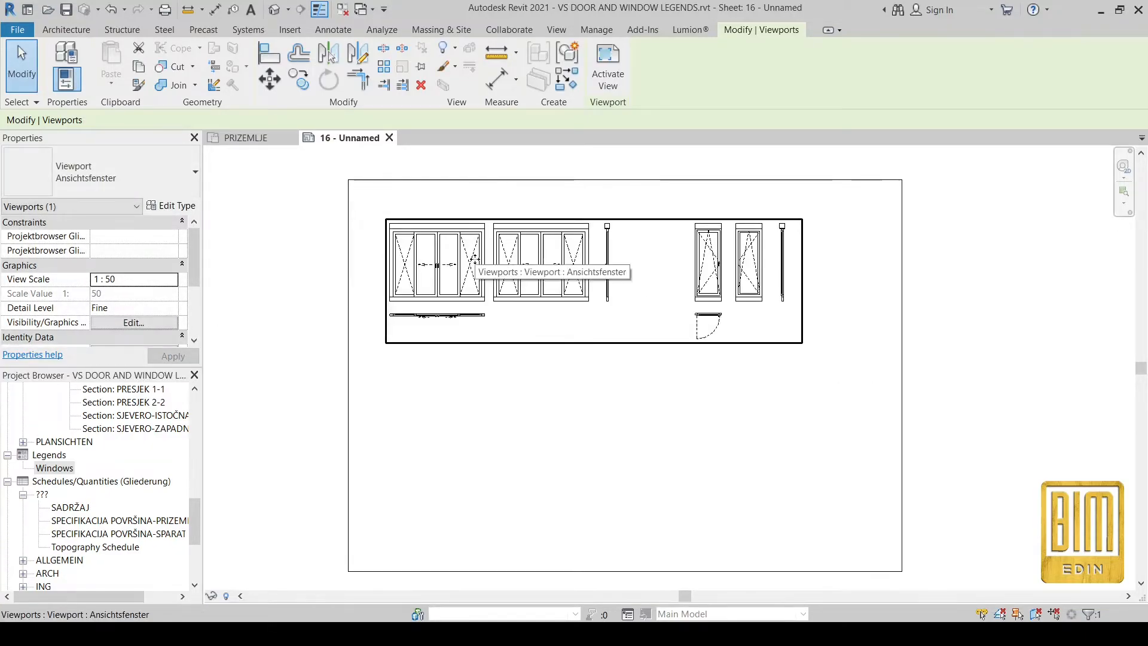
{"action": "left_click", "coordinate": [576, 428]}
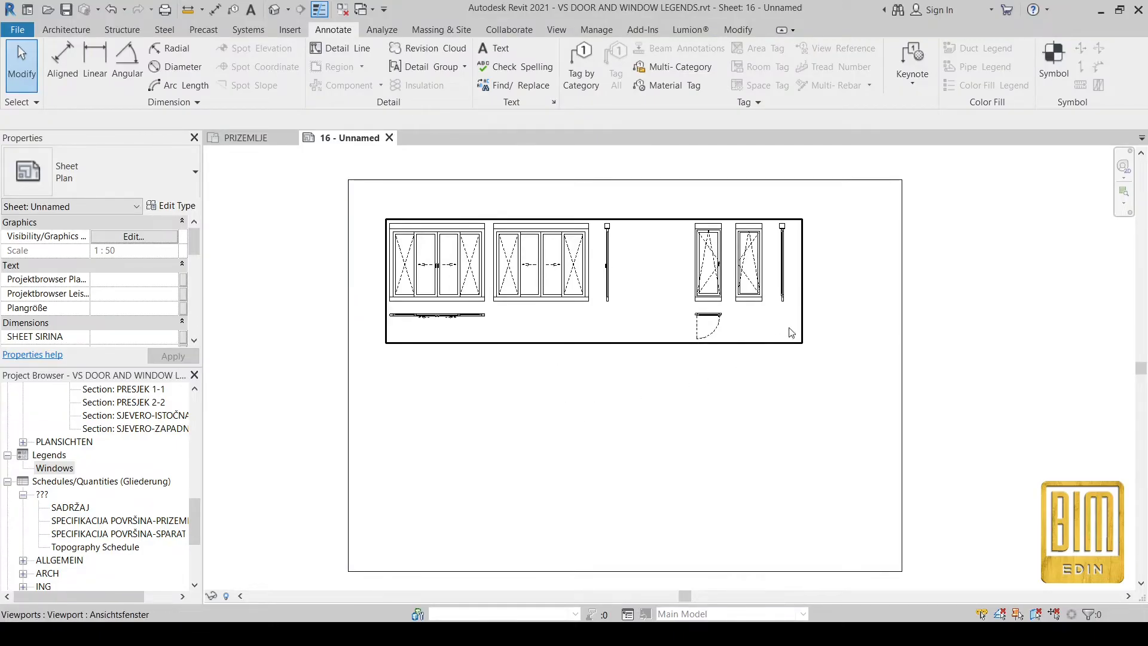
Activate the legend viewport, delete the four legend components of the single-leaf window, and return to the sheet.
{"action": "scroll", "coordinate": [82, 457], "scroll_direction": "down", "scroll_amount": 2}
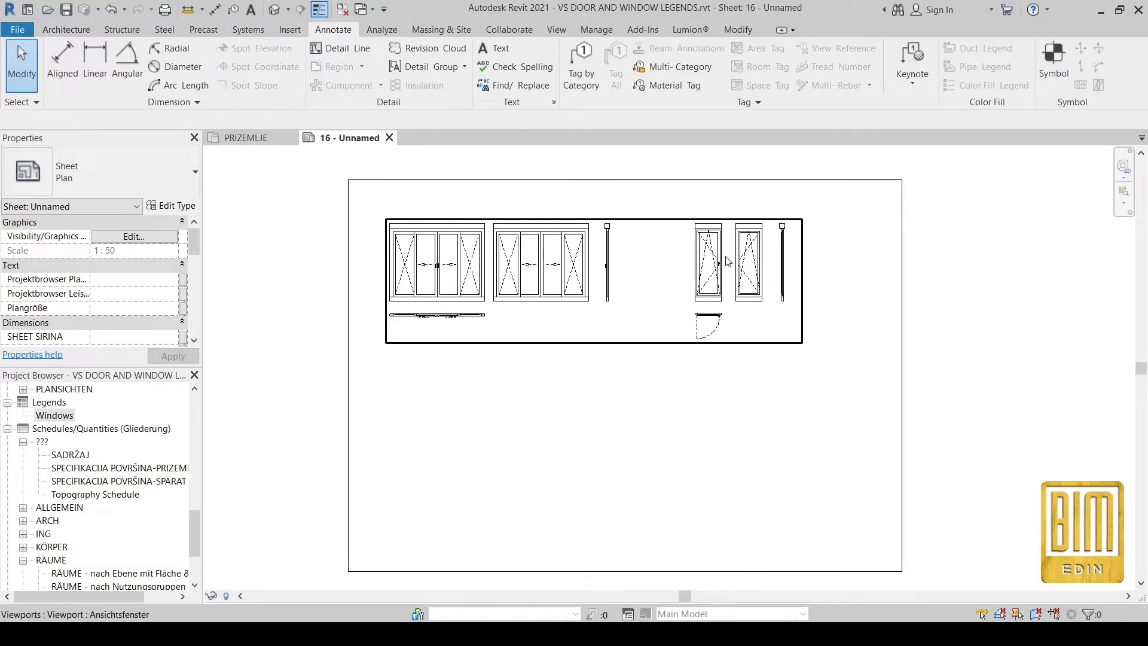
{"action": "scroll", "coordinate": [714, 271], "scroll_direction": "up", "scroll_amount": 1}
{"action": "left_click", "coordinate": [574, 269]}
{"action": "double_click", "coordinate": [574, 269]}
{"action": "left_click_drag", "start_coordinate": [654, 172], "coordinate": [884, 392]}
{"action": "right_click", "coordinate": [814, 380]}
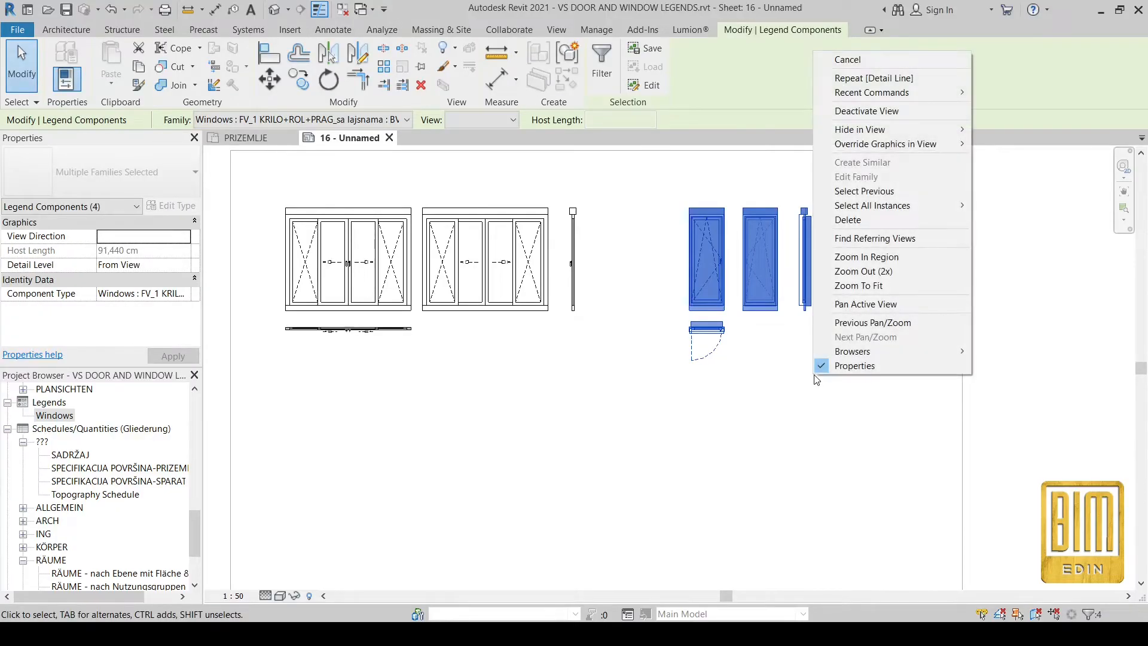
{"action": "left_click", "coordinate": [837, 219]}
{"action": "scroll", "coordinate": [677, 302], "scroll_direction": "down", "scroll_amount": 2}
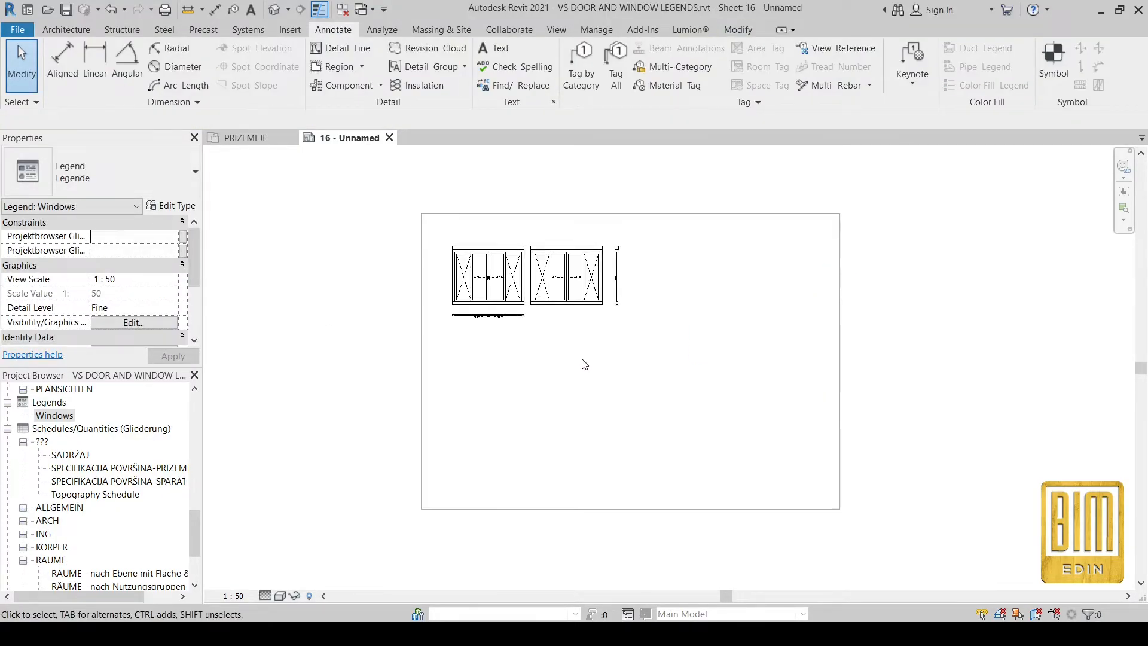
{"action": "double_click", "coordinate": [303, 375]}
{"action": "left_click", "coordinate": [551, 280]}
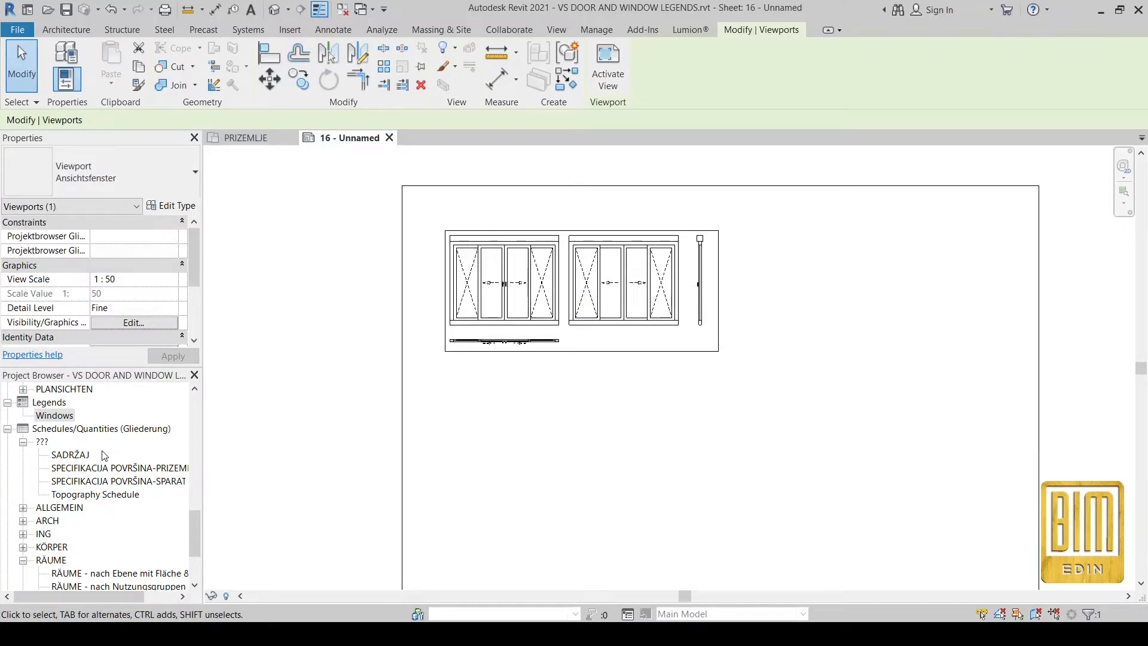
{"action": "scroll", "coordinate": [103, 455], "scroll_direction": "down", "scroll_amount": 1}
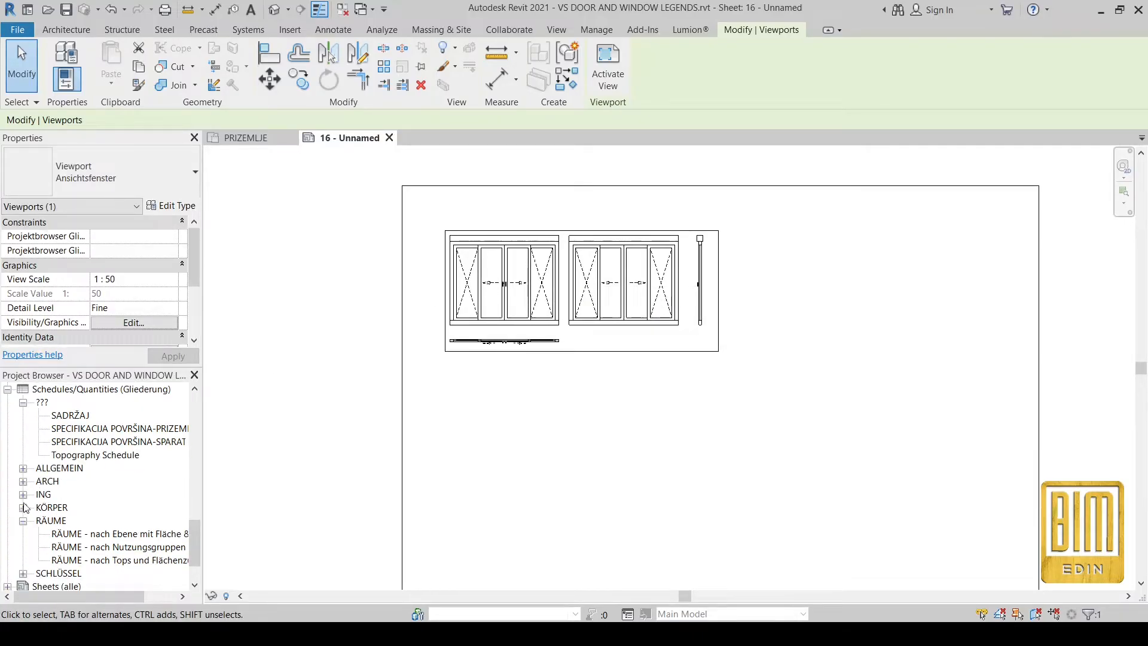
{"action": "scroll", "coordinate": [46, 526], "scroll_direction": "down", "scroll_amount": 2}
{"action": "scroll", "coordinate": [53, 527], "scroll_direction": "up", "scroll_amount": 3}
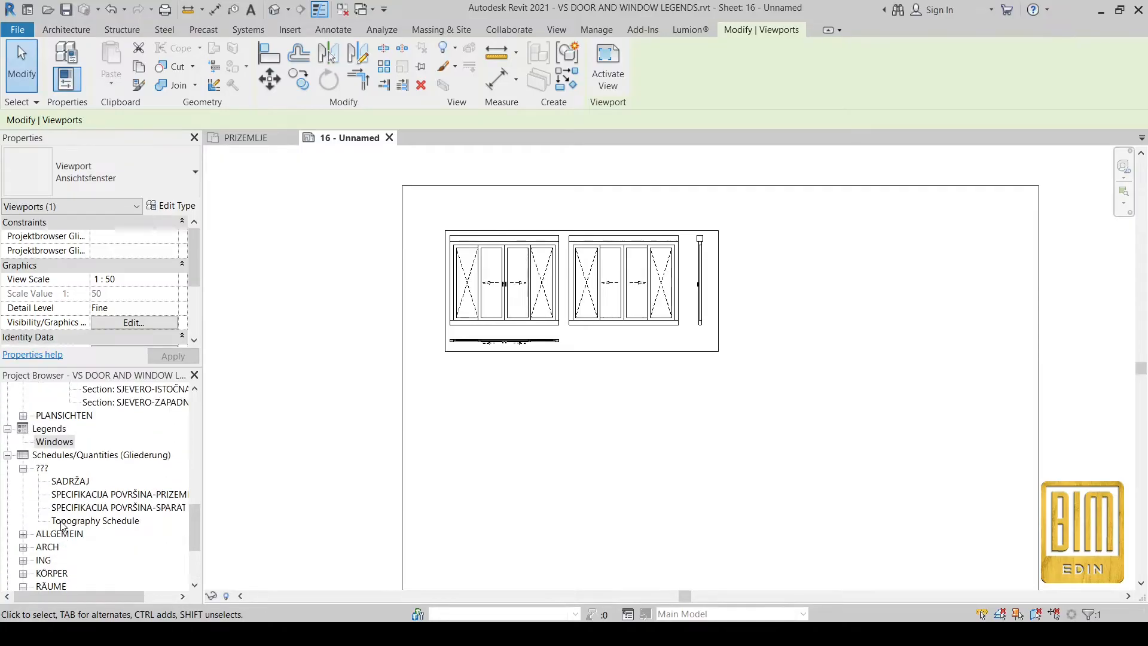
Check the mark of the wide sliding window facing the terrace in the PRIZEMLJE floor plan.
{"action": "left_click", "coordinate": [90, 455]}
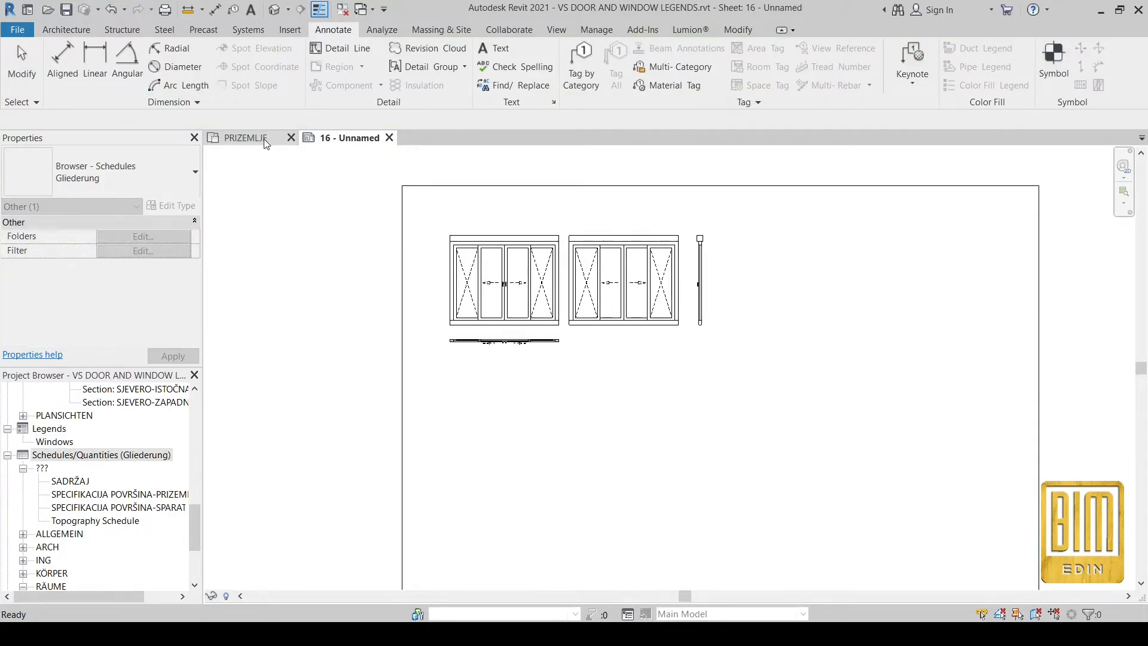
{"action": "left_click", "coordinate": [245, 138]}
{"action": "scroll", "coordinate": [439, 391], "scroll_direction": "down", "scroll_amount": 4}
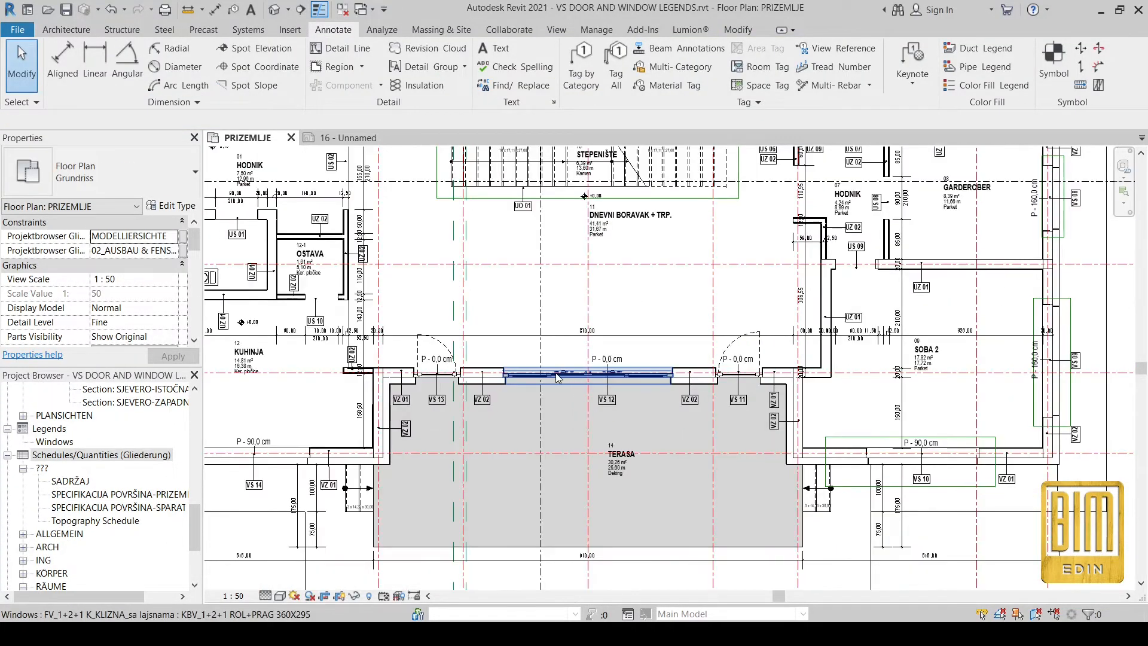
{"action": "scroll", "coordinate": [388, 380], "scroll_direction": "up", "scroll_amount": 3}
{"action": "scroll", "coordinate": [617, 396], "scroll_direction": "up", "scroll_amount": 3}
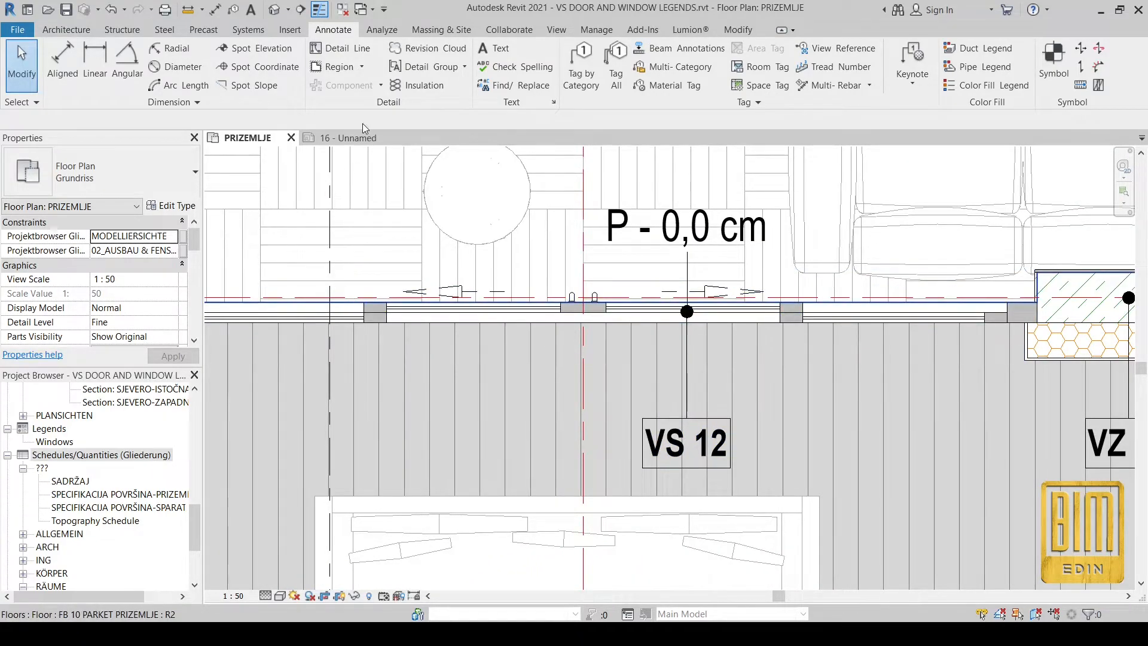
Create a new schedule for the Windows category and name it VS 12.
{"action": "right_click", "coordinate": [74, 459]}
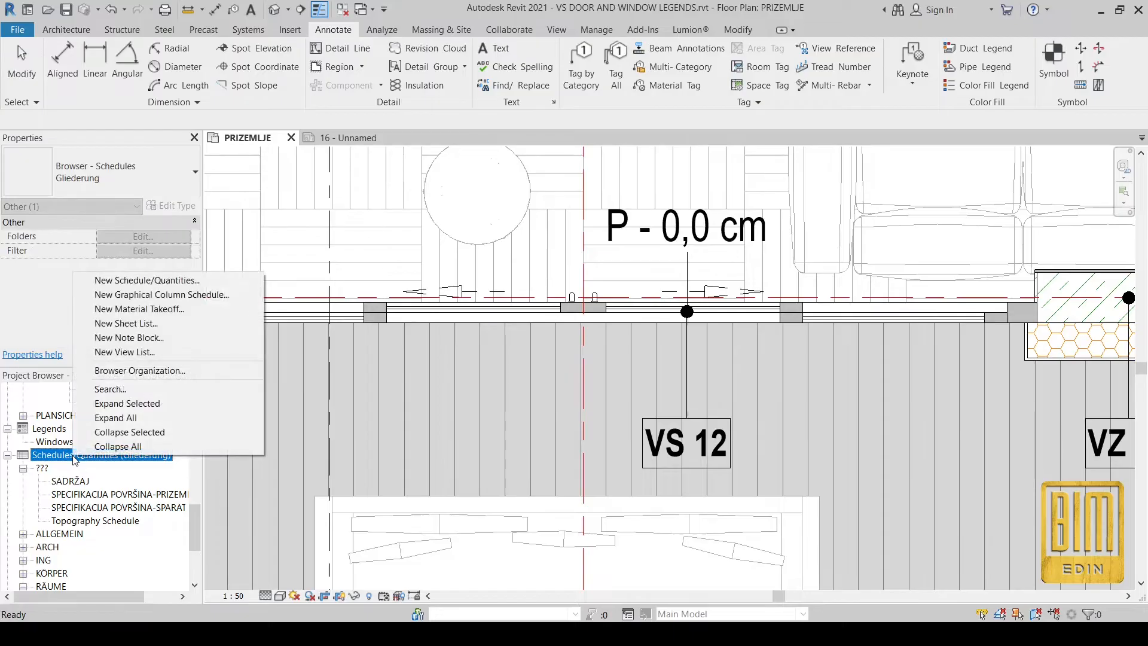
{"action": "left_click", "coordinate": [138, 279]}
{"action": "left_click_drag", "start_coordinate": [554, 262], "coordinate": [555, 364]}
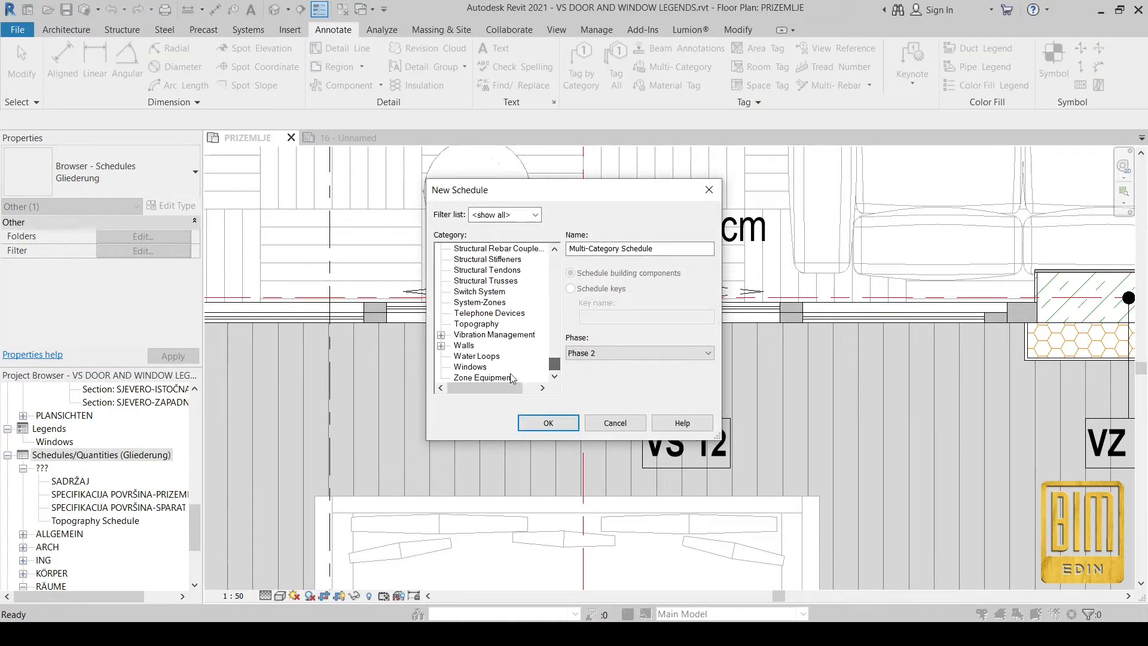
{"action": "left_click", "coordinate": [471, 356]}
{"action": "left_click_drag", "start_coordinate": [666, 247], "coordinate": [545, 258]}
{"action": "type", "text": "V"}
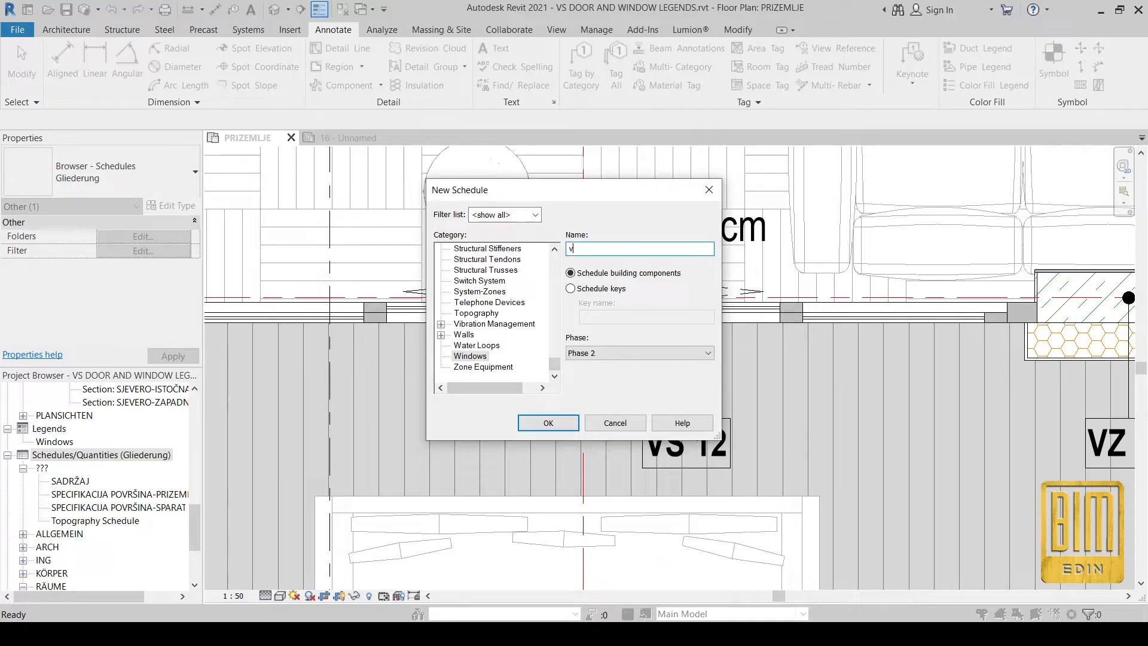
{"action": "type", "text": "s"}
{"action": "key", "text": "BackSpace"}
{"action": "key", "text": "BackSpace"}
{"action": "key", "text": "Caps_Lock"}
{"action": "type", "text": "VS"}
{"action": "left_click", "coordinate": [546, 424]}
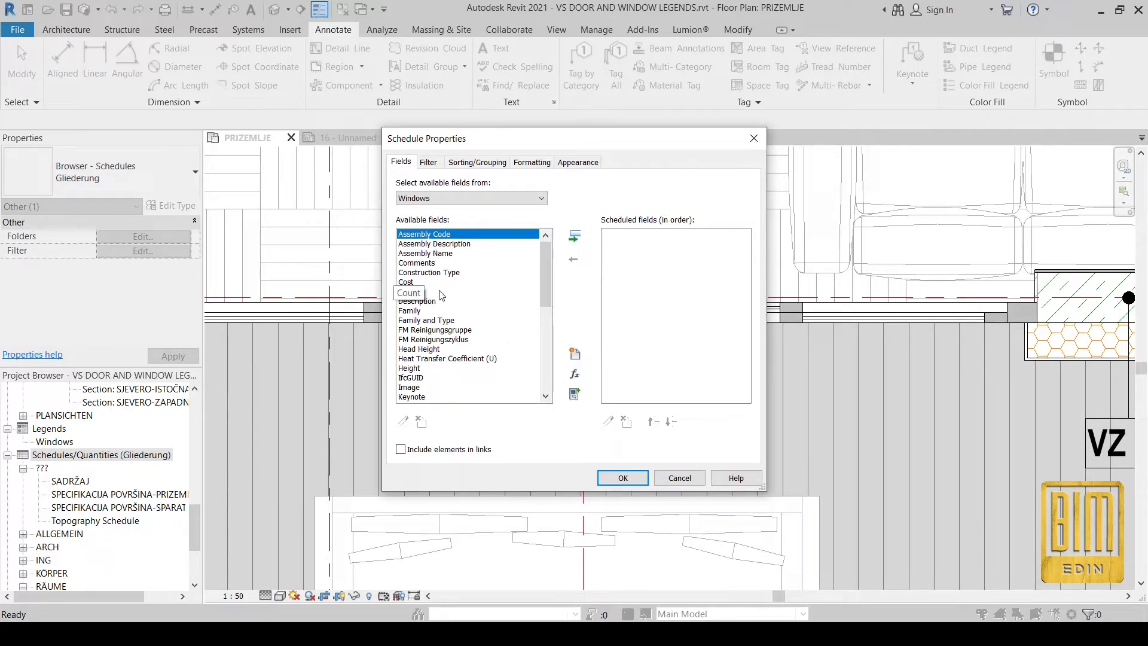
Add the Mark, Sill Height and Type fields to the window schedule.
{"action": "scroll", "coordinate": [410, 323], "scroll_direction": "down", "scroll_amount": 1}
{"action": "scroll", "coordinate": [410, 323], "scroll_direction": "down", "scroll_amount": 3}
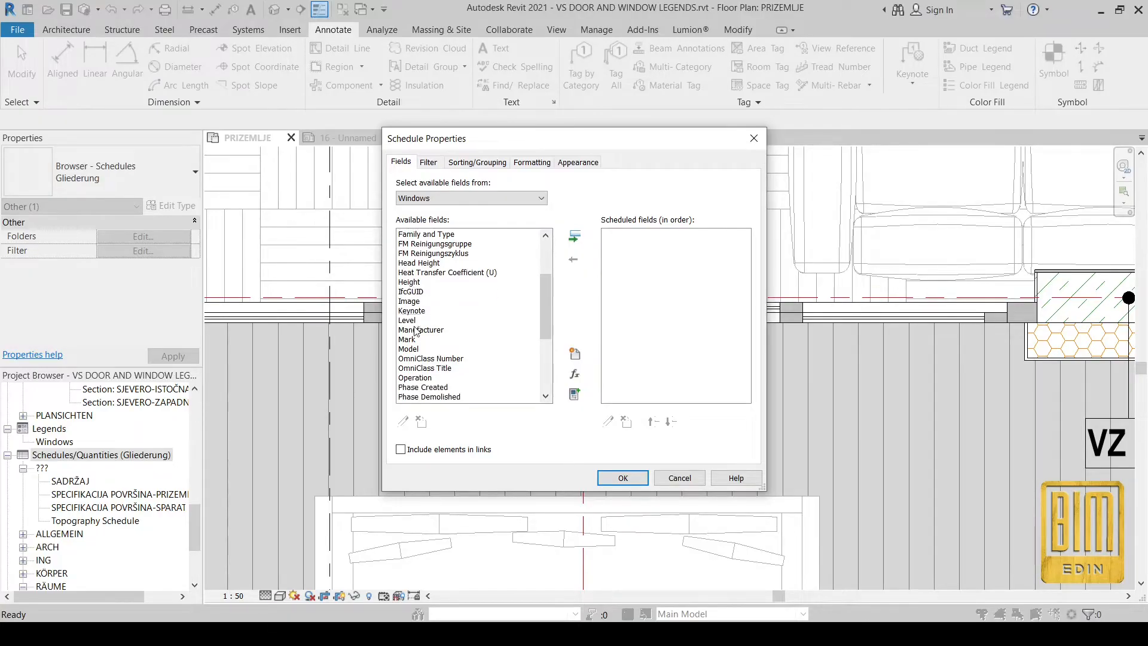
{"action": "left_click", "coordinate": [410, 339]}
{"action": "left_click", "coordinate": [575, 238]}
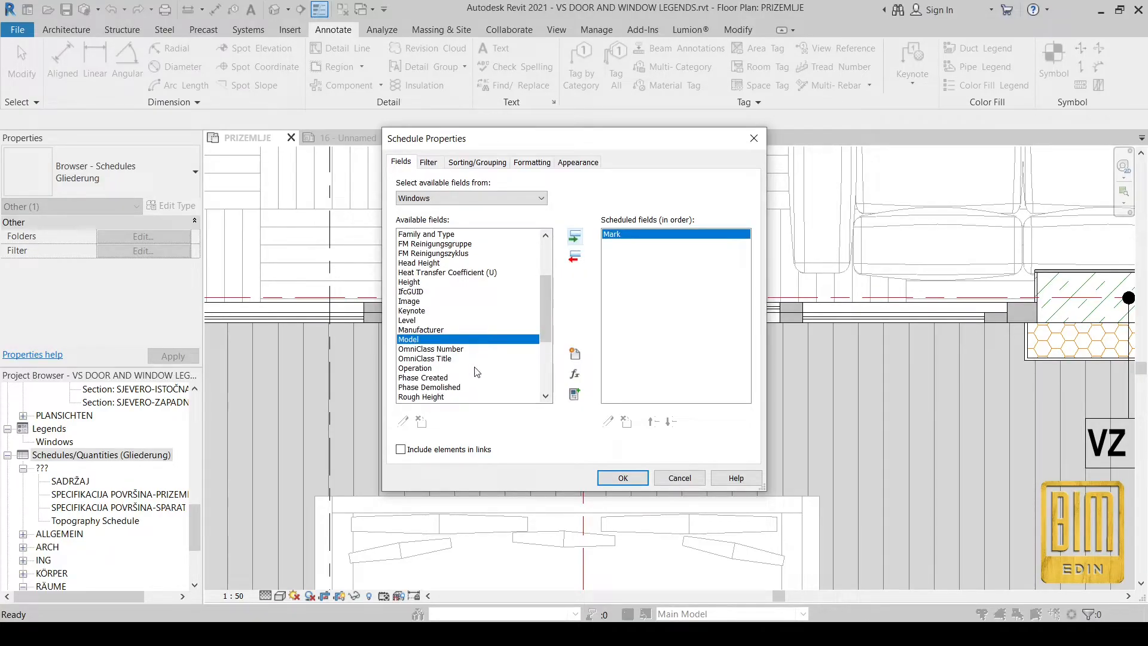
{"action": "scroll", "coordinate": [479, 368], "scroll_direction": "down", "scroll_amount": 2}
{"action": "scroll", "coordinate": [469, 358], "scroll_direction": "down", "scroll_amount": 2}
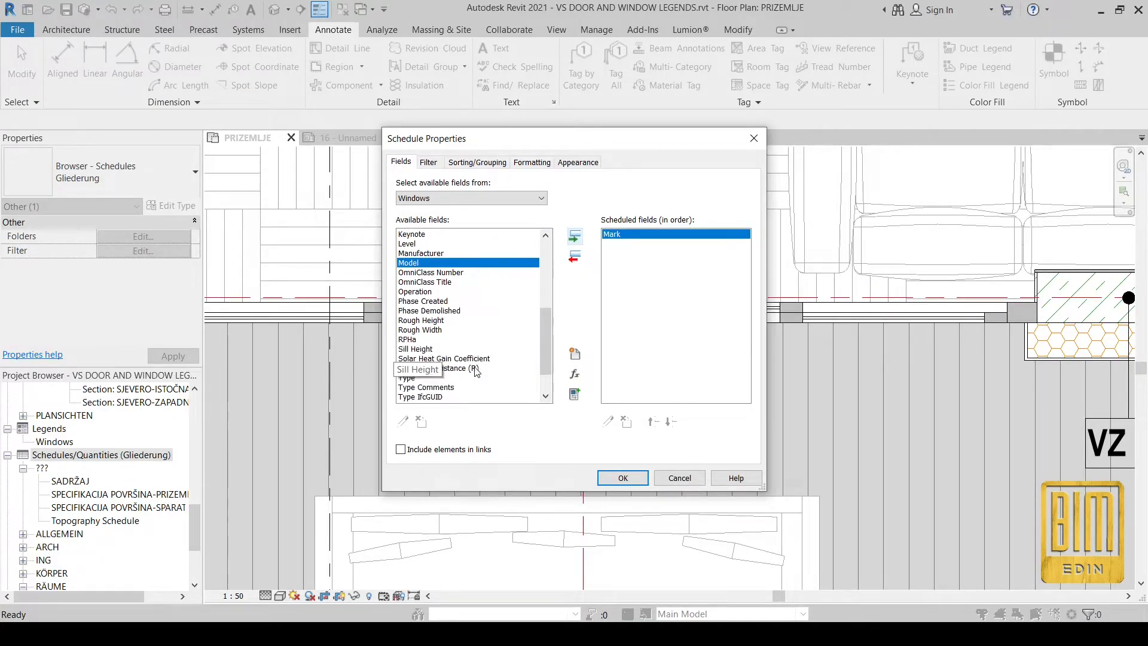
{"action": "left_click", "coordinate": [420, 310]}
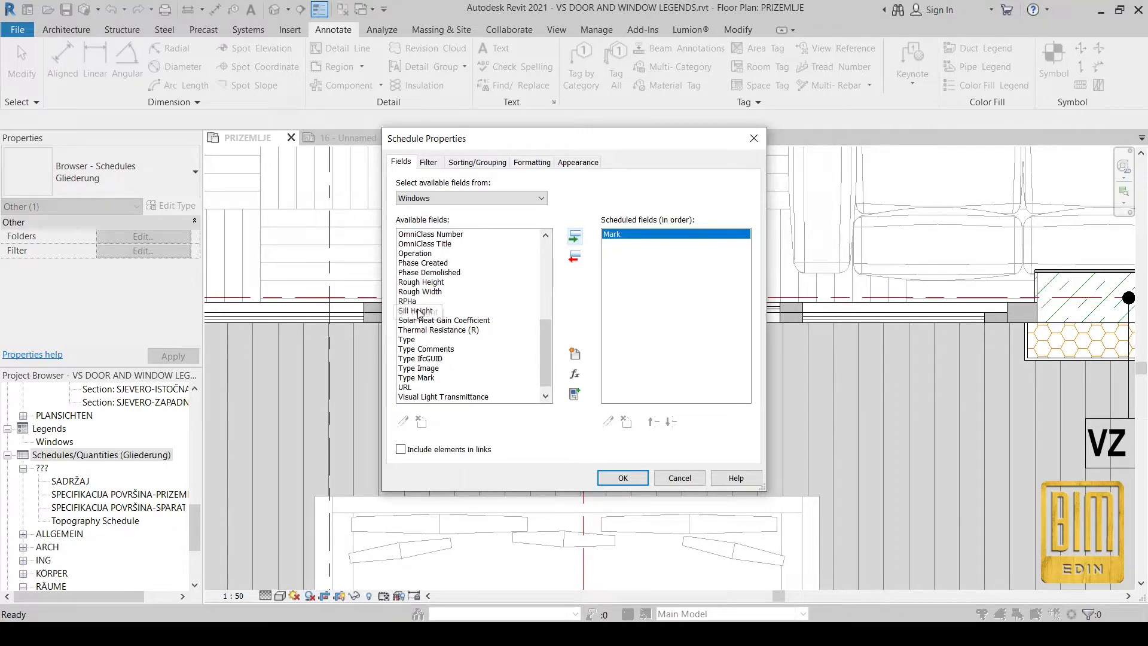
{"action": "left_click", "coordinate": [574, 237]}
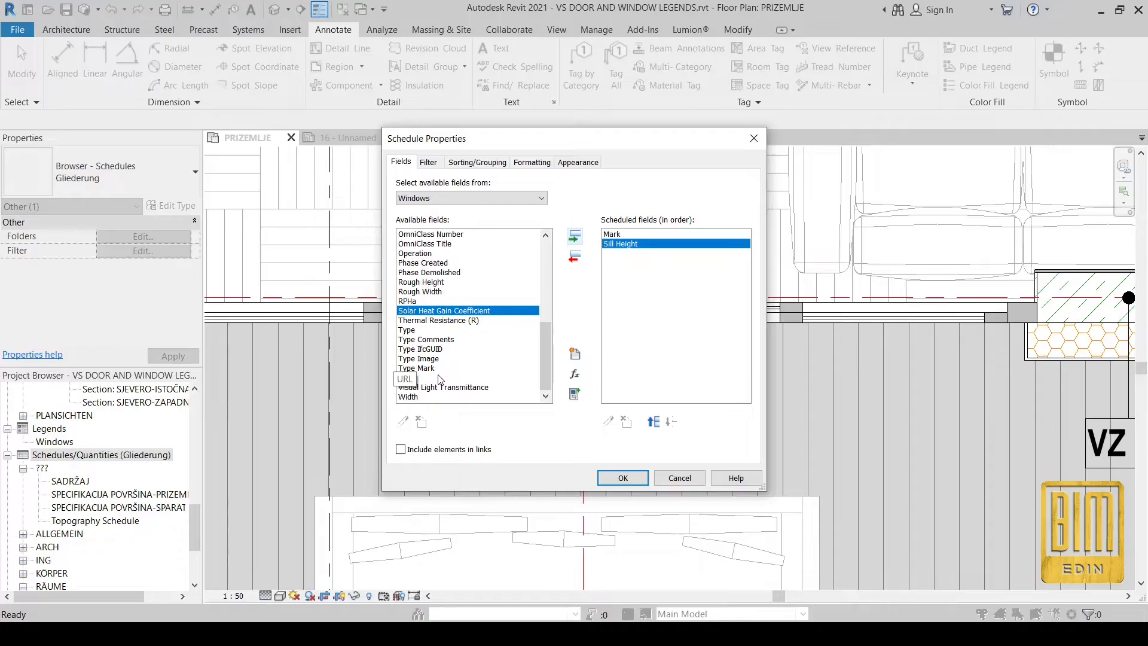
{"action": "left_click", "coordinate": [425, 330]}
{"action": "left_click", "coordinate": [575, 238]}
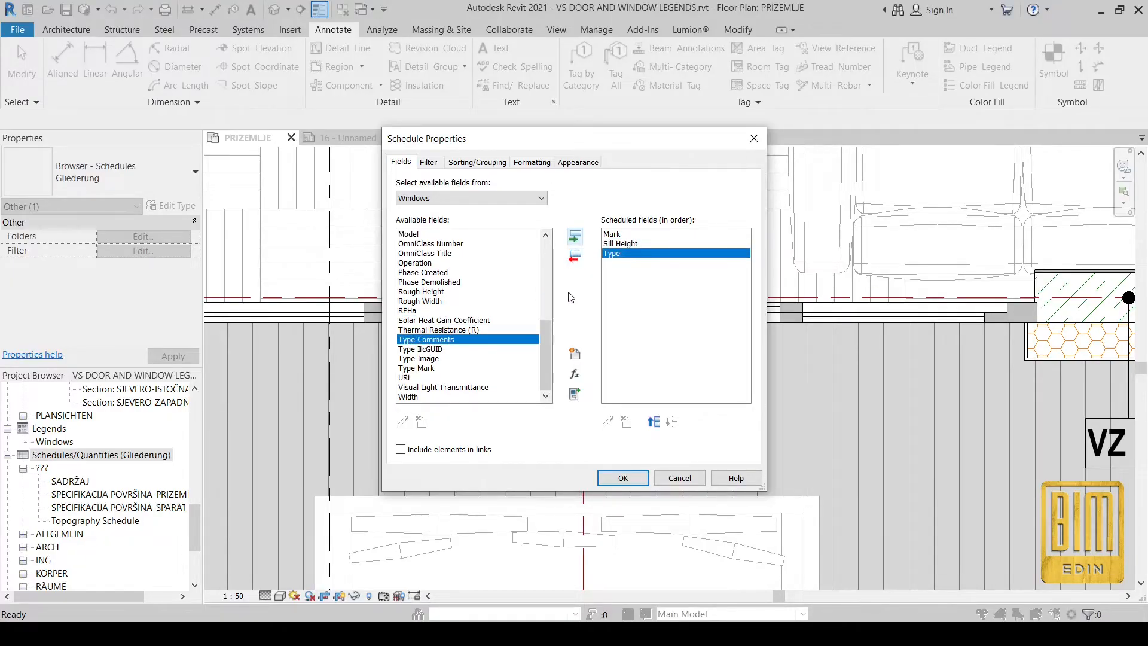
Add the Width, Level and Height fields to the window schedule.
{"action": "left_click", "coordinate": [411, 397]}
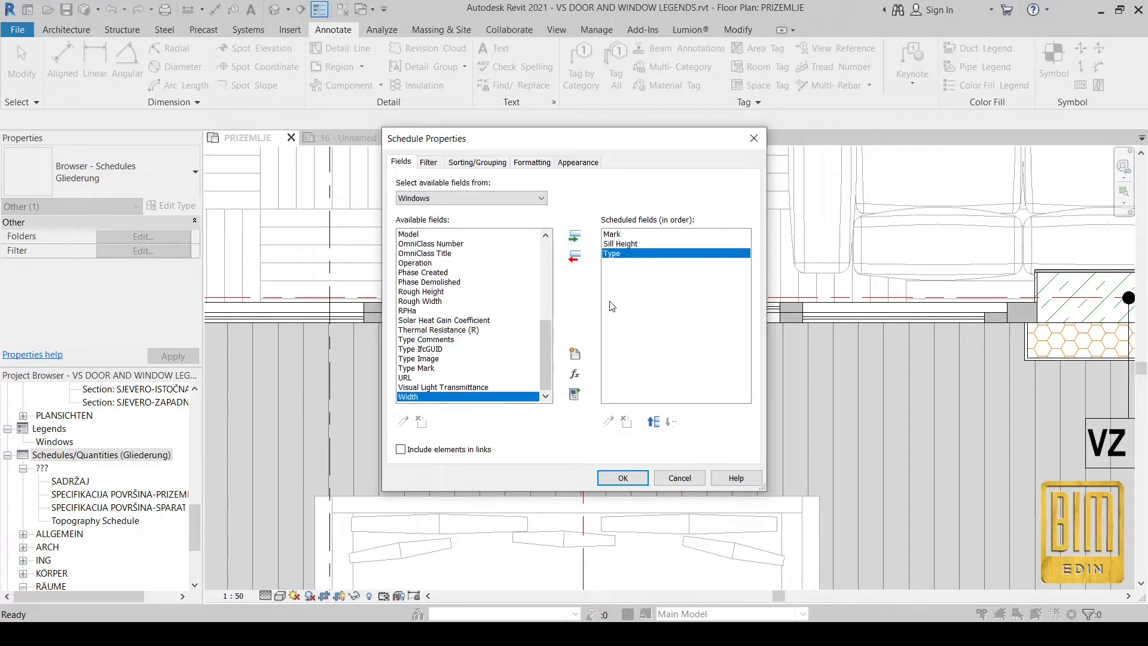
{"action": "left_click", "coordinate": [575, 237]}
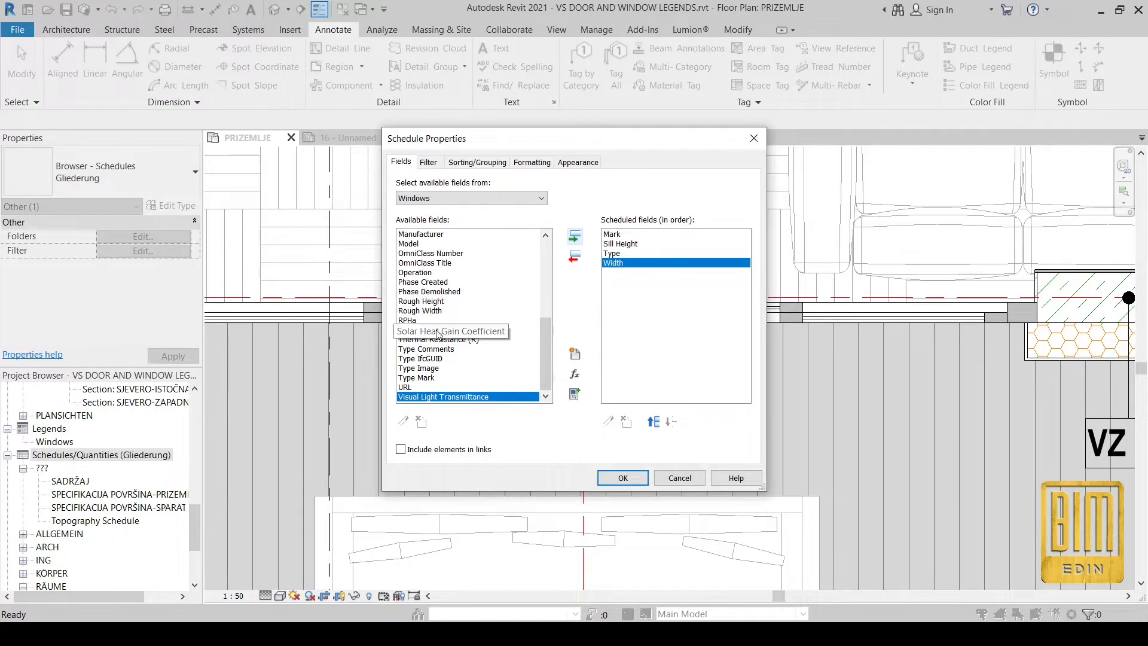
{"action": "scroll", "coordinate": [500, 362], "scroll_direction": "up", "scroll_amount": 1}
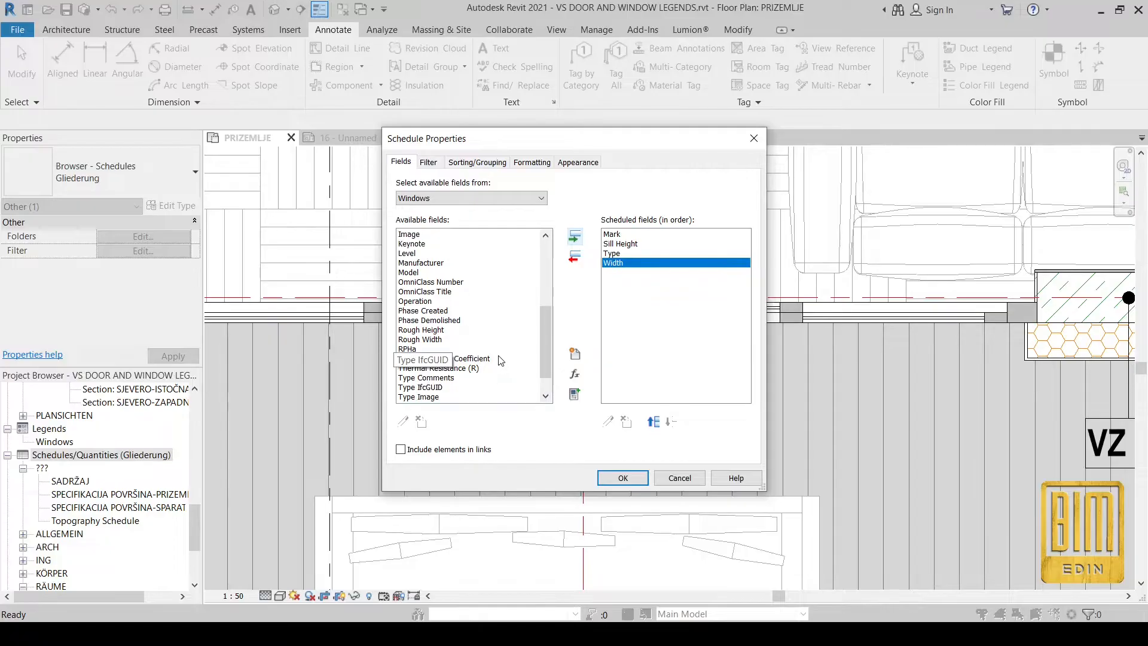
{"action": "left_click", "coordinate": [406, 254]}
{"action": "left_click", "coordinate": [574, 237]}
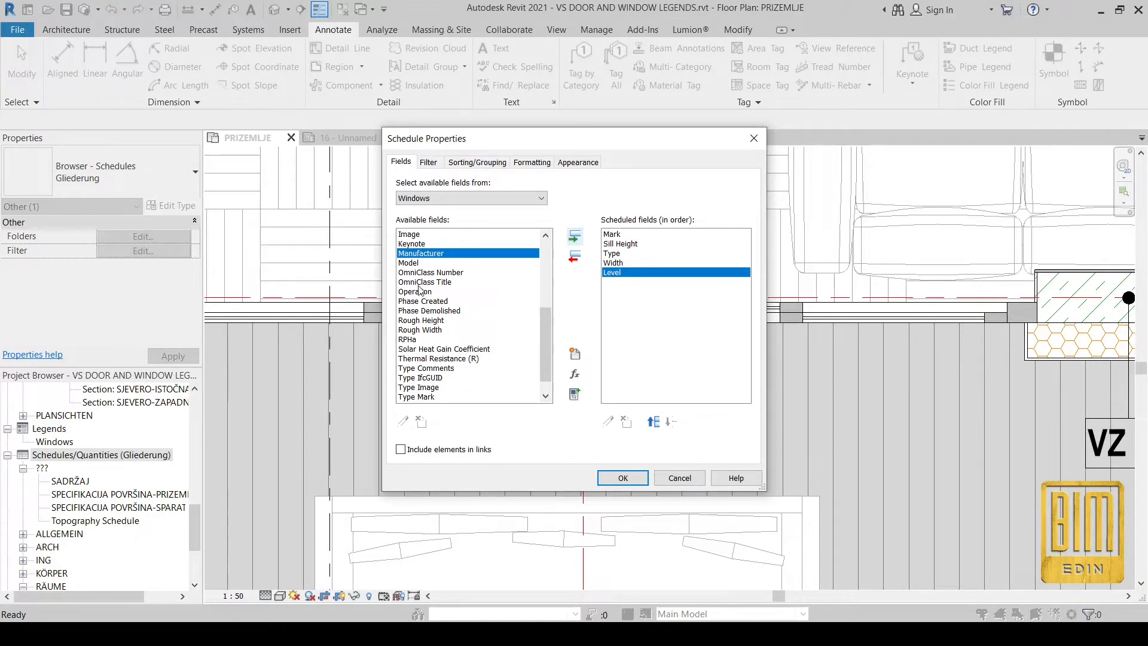
{"action": "scroll", "coordinate": [421, 276], "scroll_direction": "up", "scroll_amount": 2}
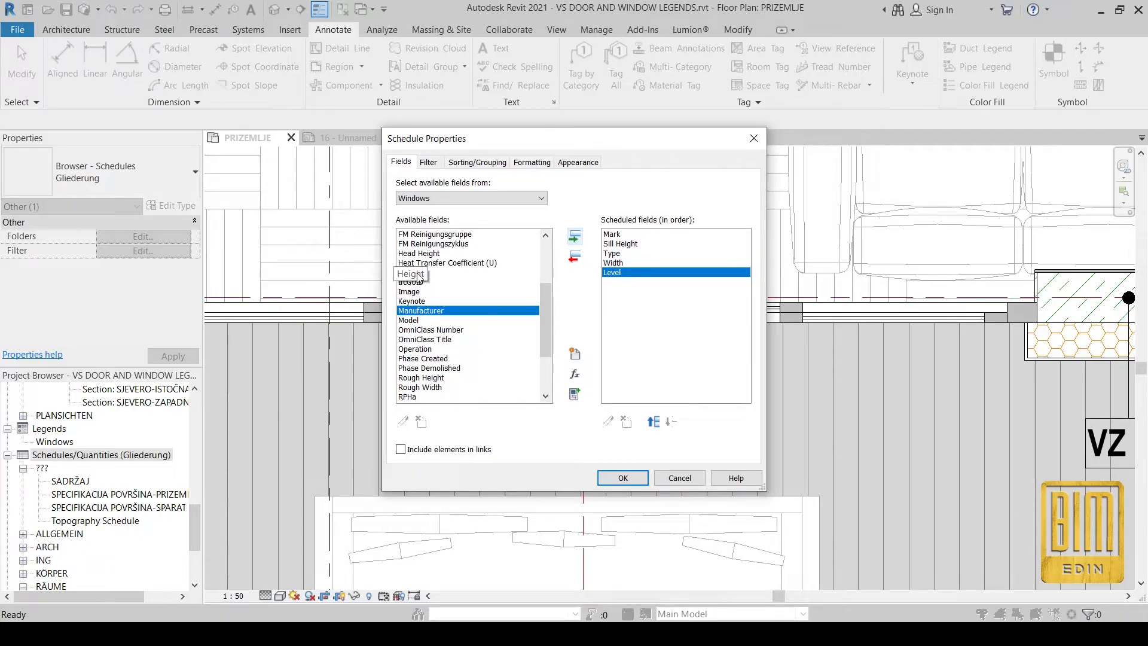
{"action": "left_click", "coordinate": [419, 272]}
{"action": "left_click", "coordinate": [574, 237]}
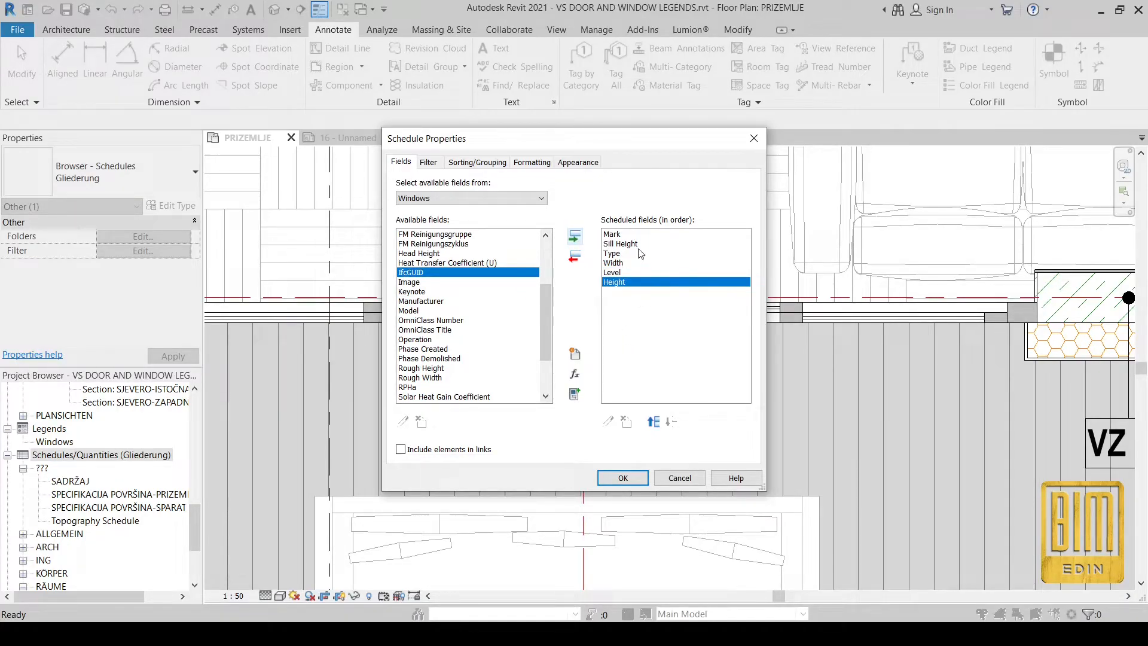
Reorder the scheduled fields to Level, Type, Mark, Sill Height, Width and Height.
{"action": "left_click", "coordinate": [624, 264]}
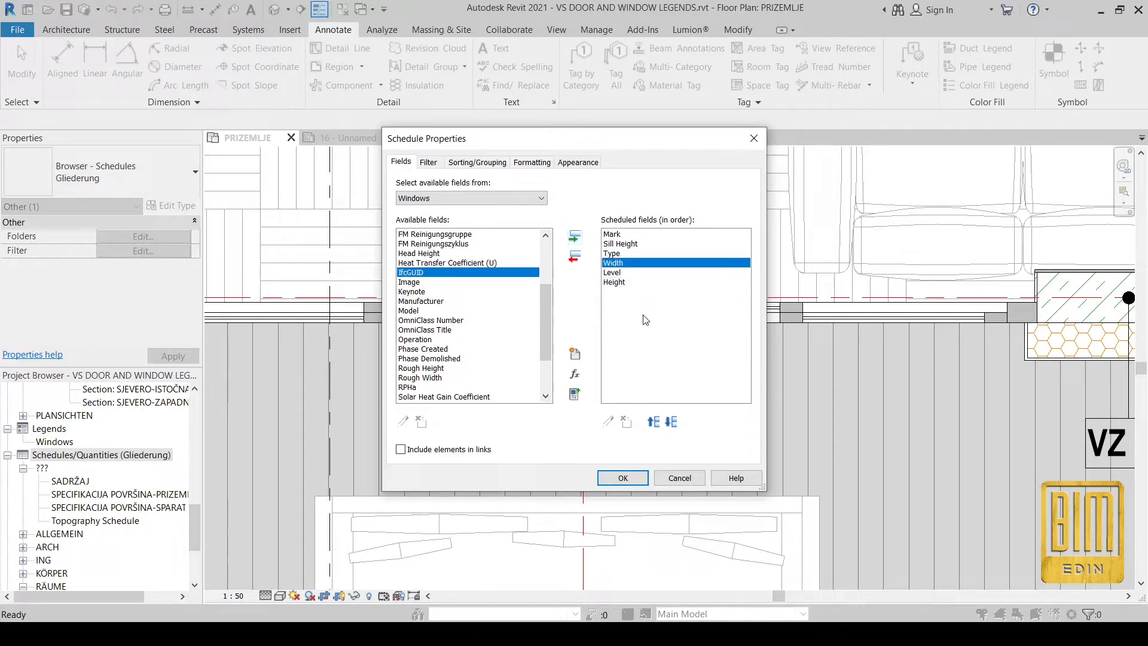
{"action": "left_click", "coordinate": [671, 421]}
{"action": "left_click", "coordinate": [619, 266]}
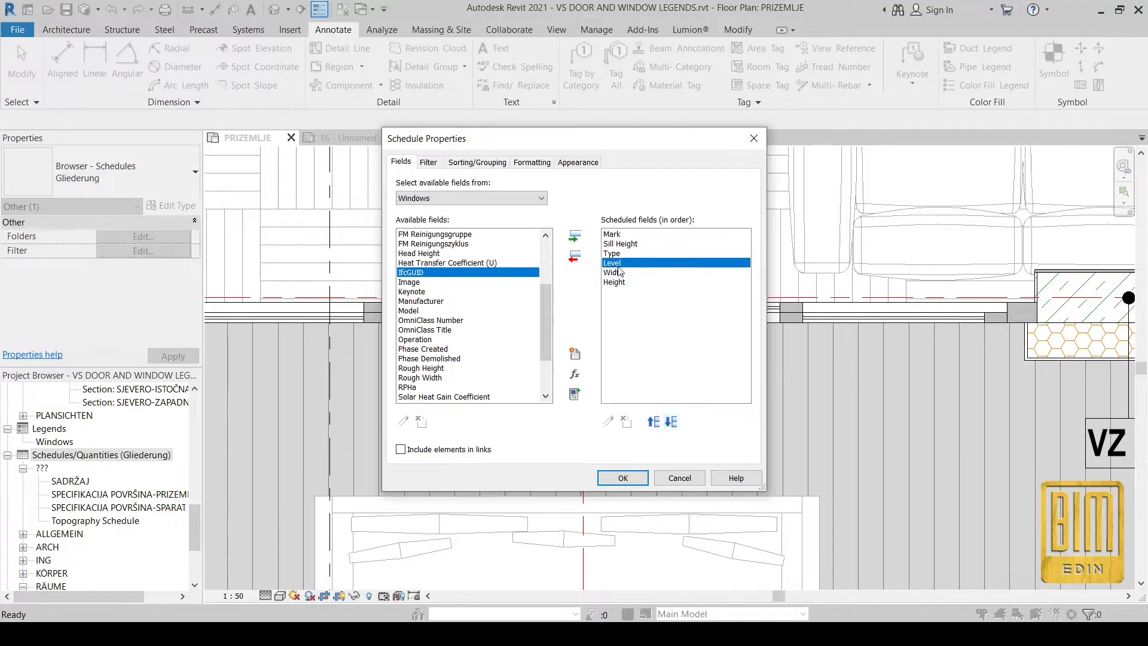
{"action": "left_click", "coordinate": [654, 423]}
{"action": "left_click", "coordinate": [654, 423]}
{"action": "left_click", "coordinate": [654, 421]}
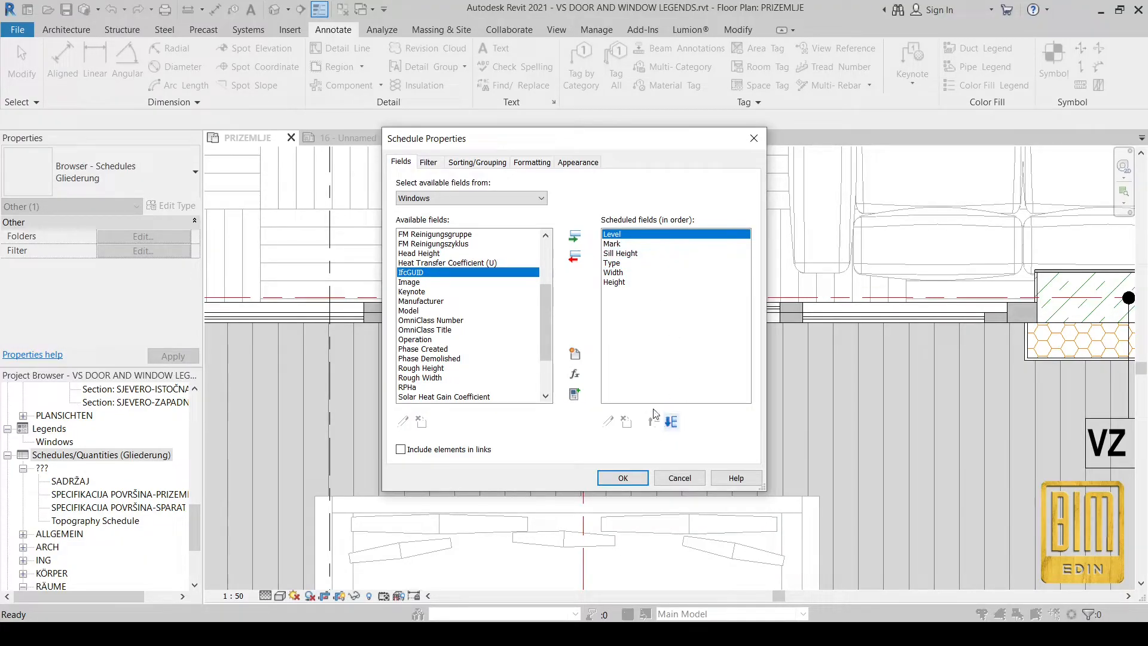
{"action": "left_click", "coordinate": [623, 255]}
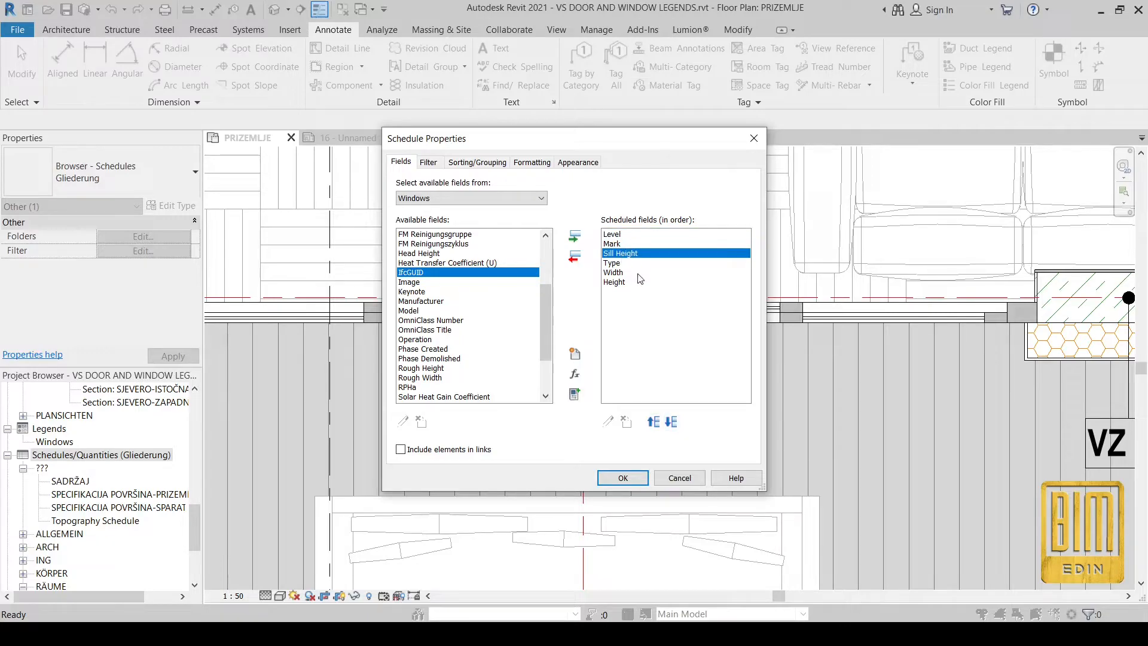
{"action": "left_click", "coordinate": [671, 421]}
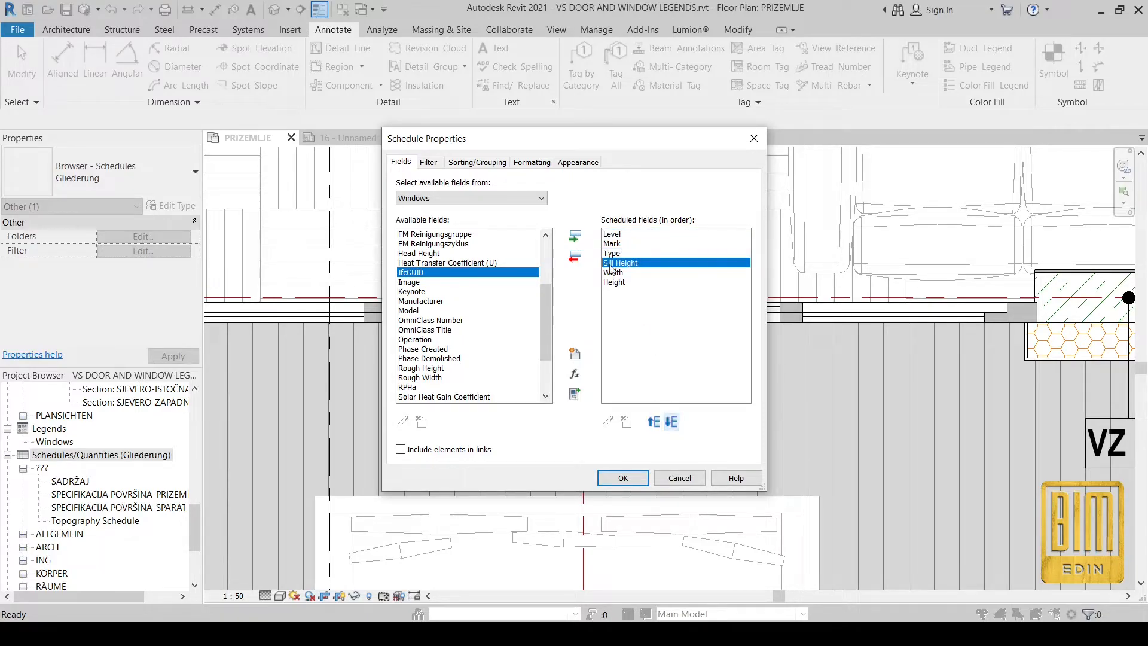
{"action": "left_click", "coordinate": [613, 253]}
{"action": "left_click", "coordinate": [653, 422]}
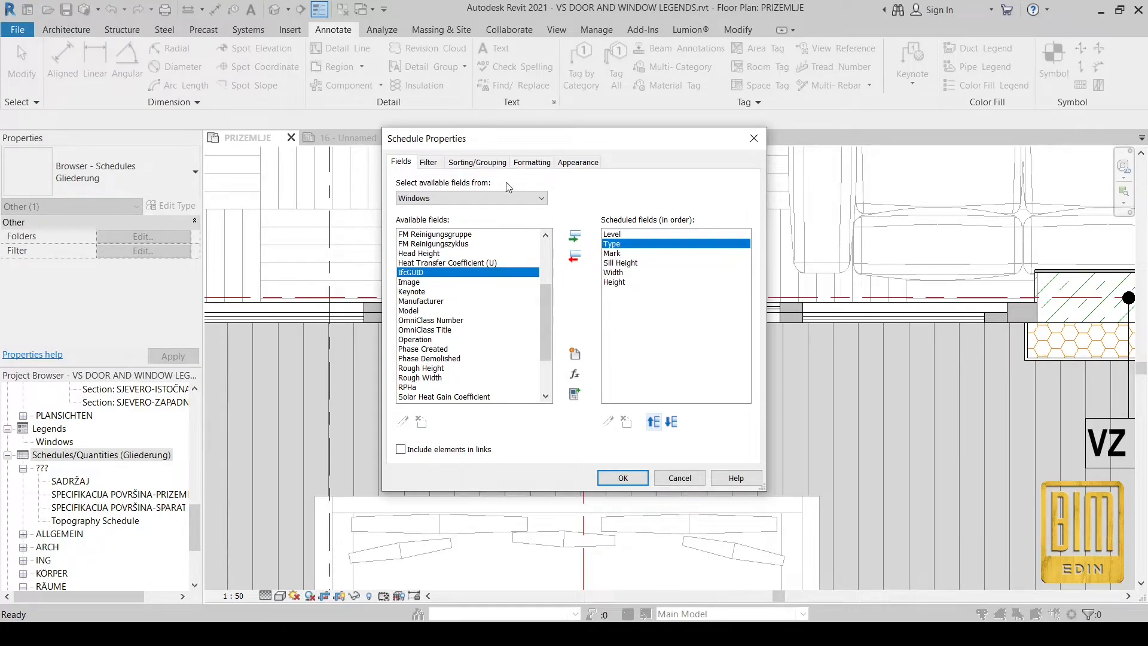
Sort the window schedule by Level and finish creating it.
{"action": "left_click", "coordinate": [477, 162]}
{"action": "left_click", "coordinate": [514, 184]}
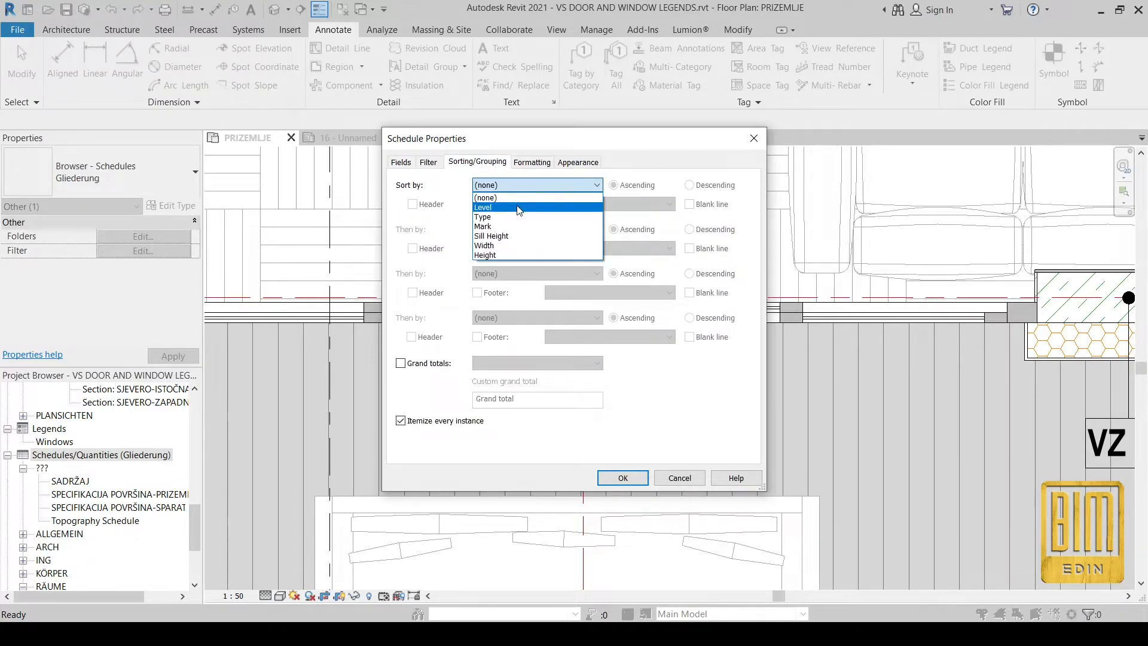
{"action": "left_click", "coordinate": [517, 208]}
{"action": "left_click", "coordinate": [642, 482]}
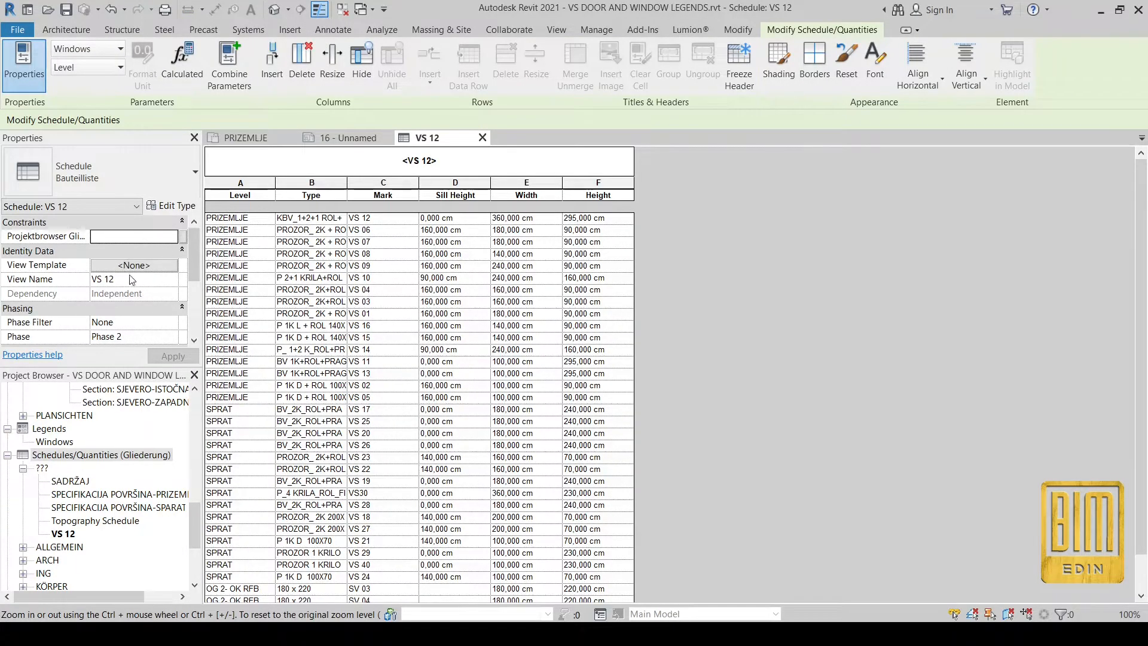
Filter the schedule to show only windows whose Mark equals VS 12.
{"action": "scroll", "coordinate": [131, 278], "scroll_direction": "down", "scroll_amount": 3}
{"action": "left_click", "coordinate": [133, 280]}
{"action": "left_click", "coordinate": [496, 185]}
{"action": "left_click", "coordinate": [501, 217]}
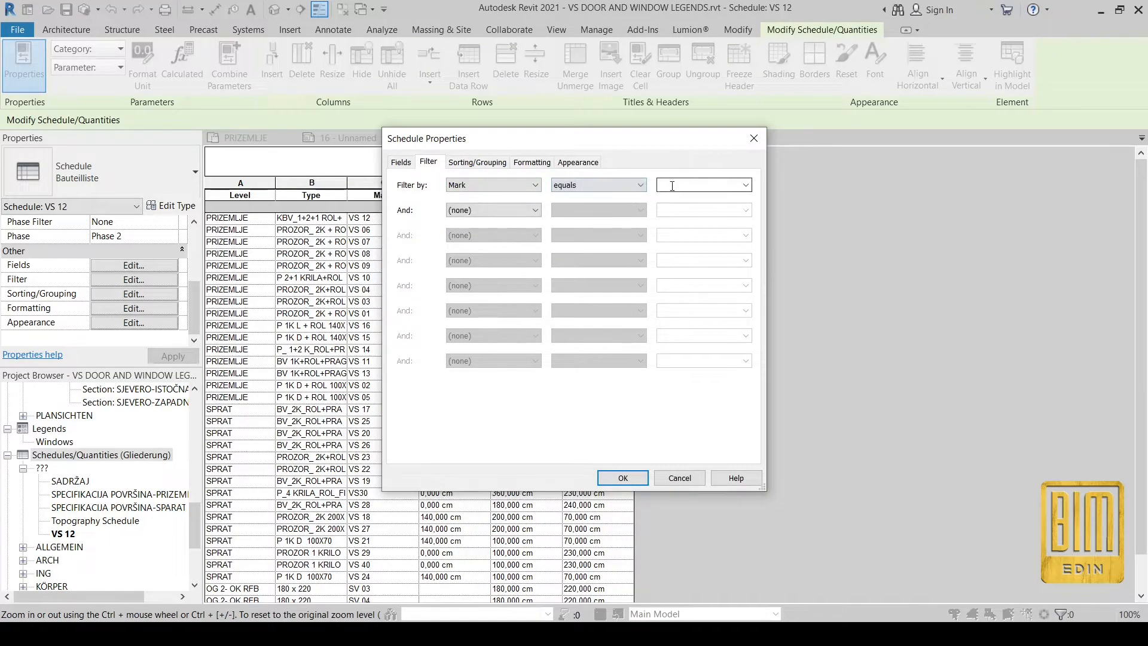
{"action": "left_click", "coordinate": [745, 184]}
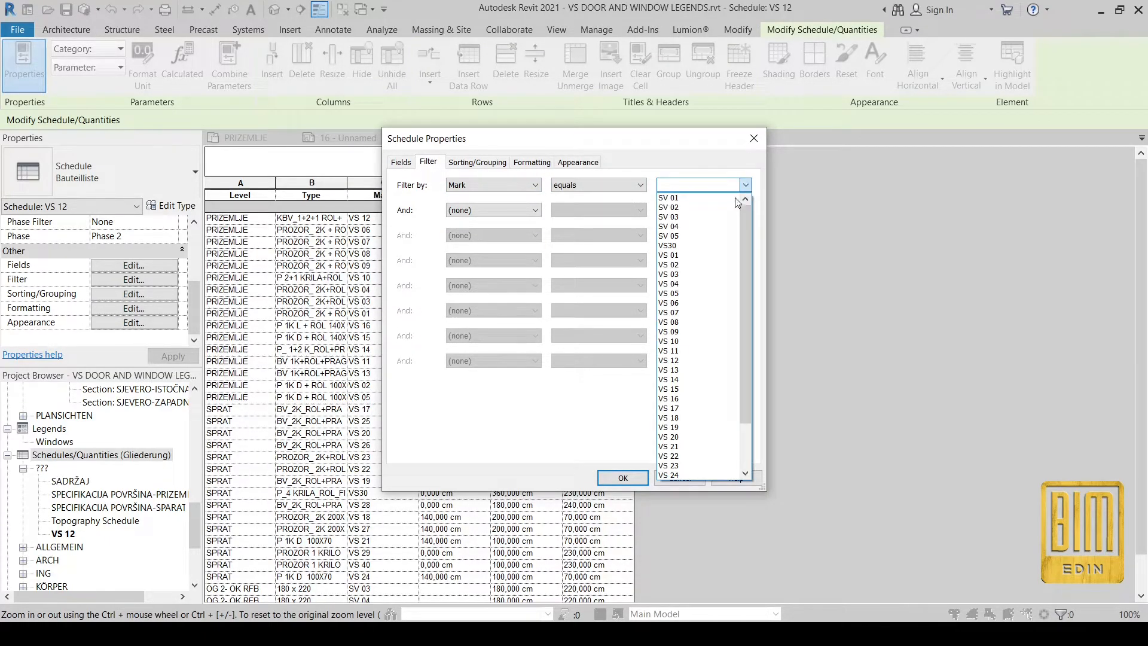
{"action": "left_click", "coordinate": [690, 360]}
{"action": "left_click", "coordinate": [637, 477]}
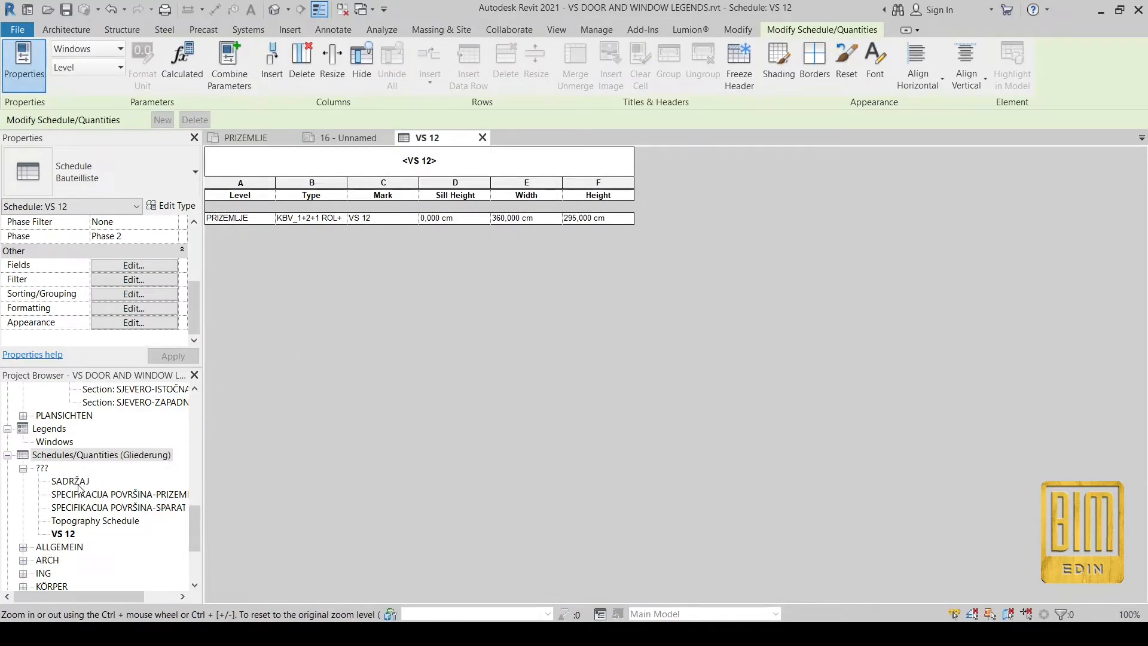
Open the unnamed sheet 16, change its number to 01 and rename it WINDOWS VS 12.
{"action": "scroll", "coordinate": [80, 487], "scroll_direction": "down", "scroll_amount": 5}
{"action": "left_click", "coordinate": [7, 533]}
{"action": "double_click", "coordinate": [46, 547]}
{"action": "right_click", "coordinate": [48, 549]}
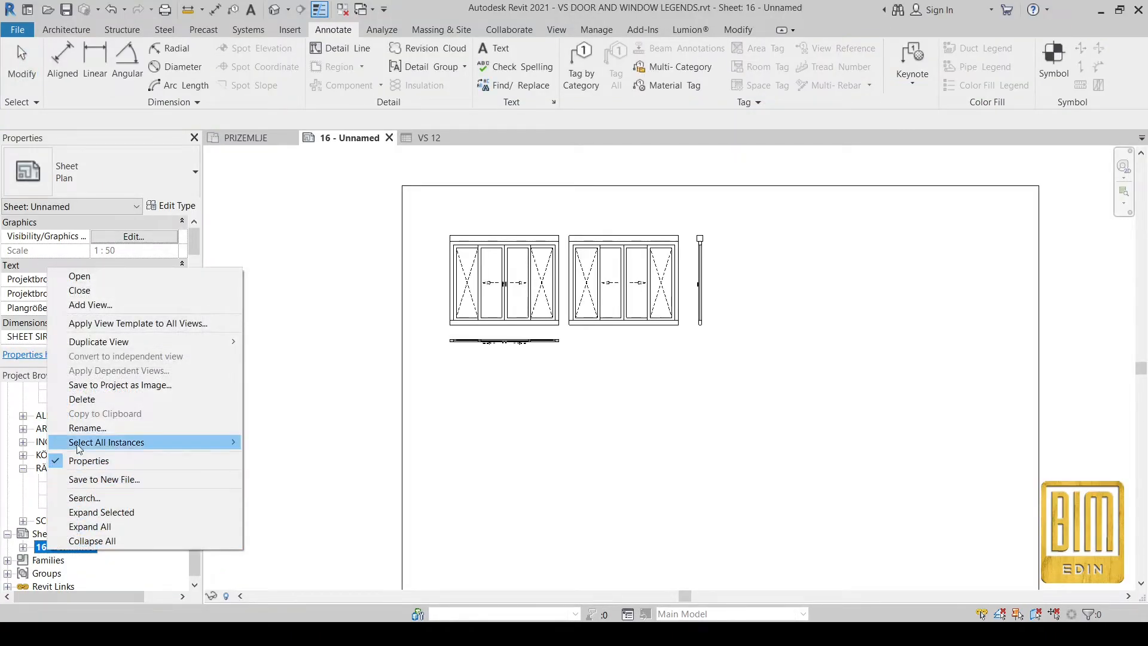
{"action": "left_click", "coordinate": [87, 426]}
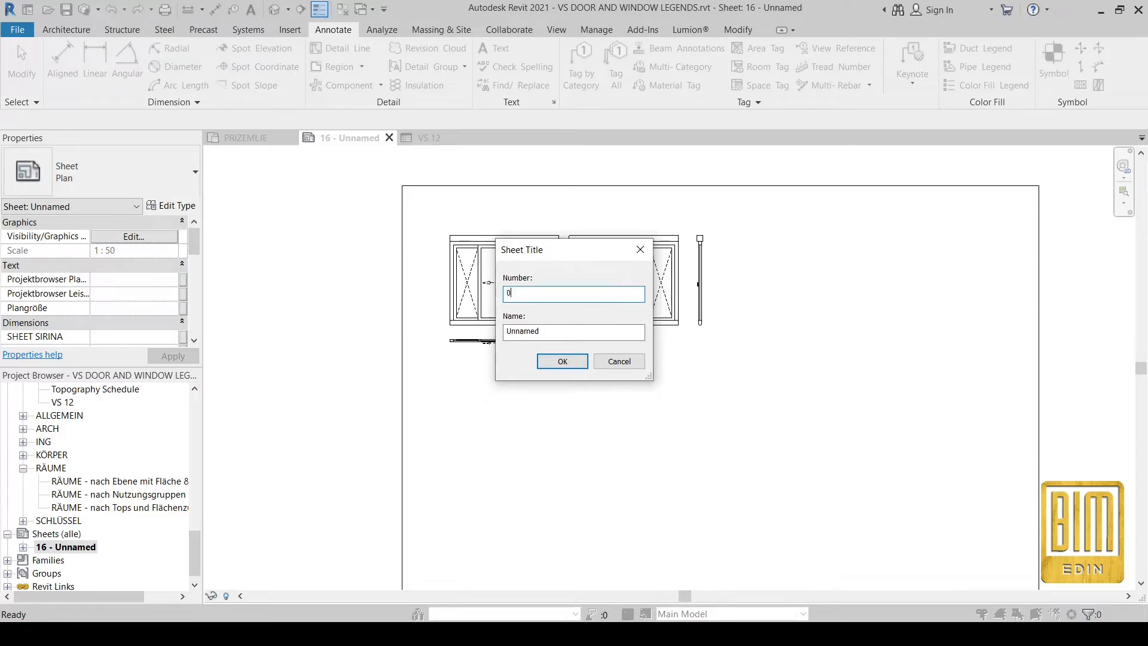
{"action": "type", "text": "WINDOWS VS 12"}
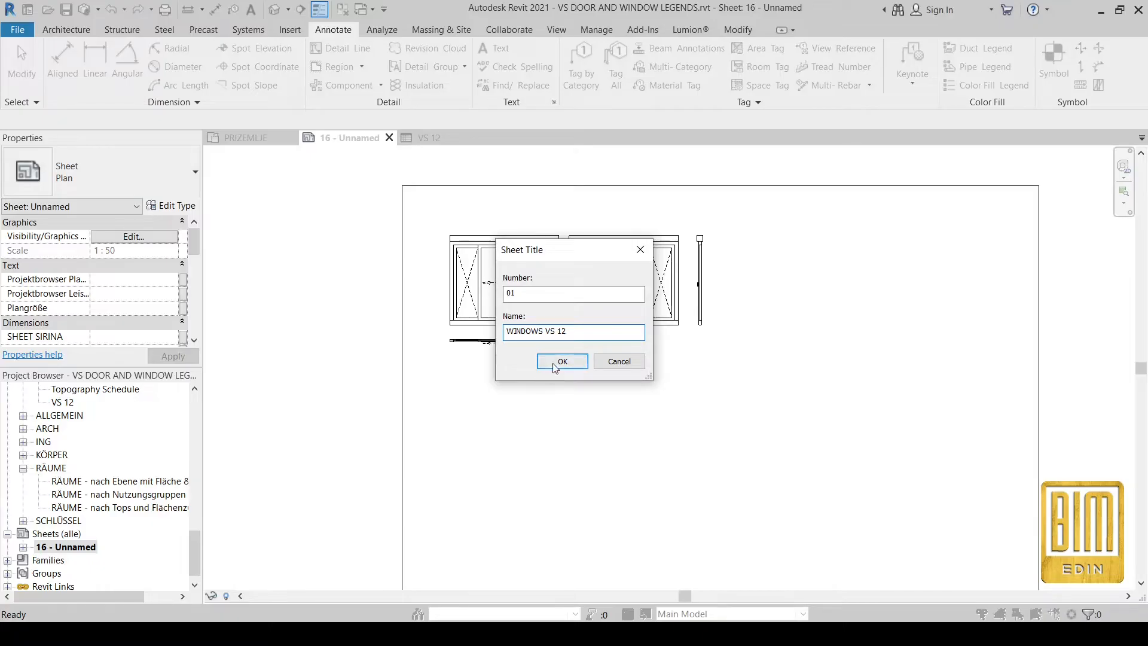
{"action": "left_click", "coordinate": [551, 361]}
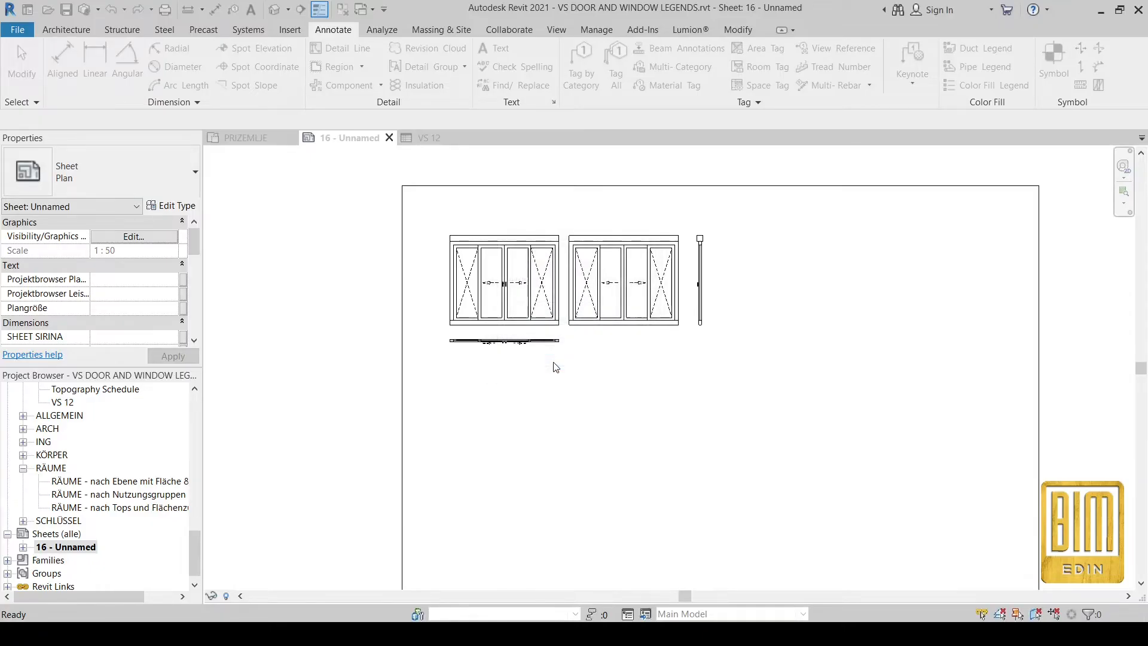
{"action": "scroll", "coordinate": [68, 469], "scroll_direction": "up", "scroll_amount": 1}
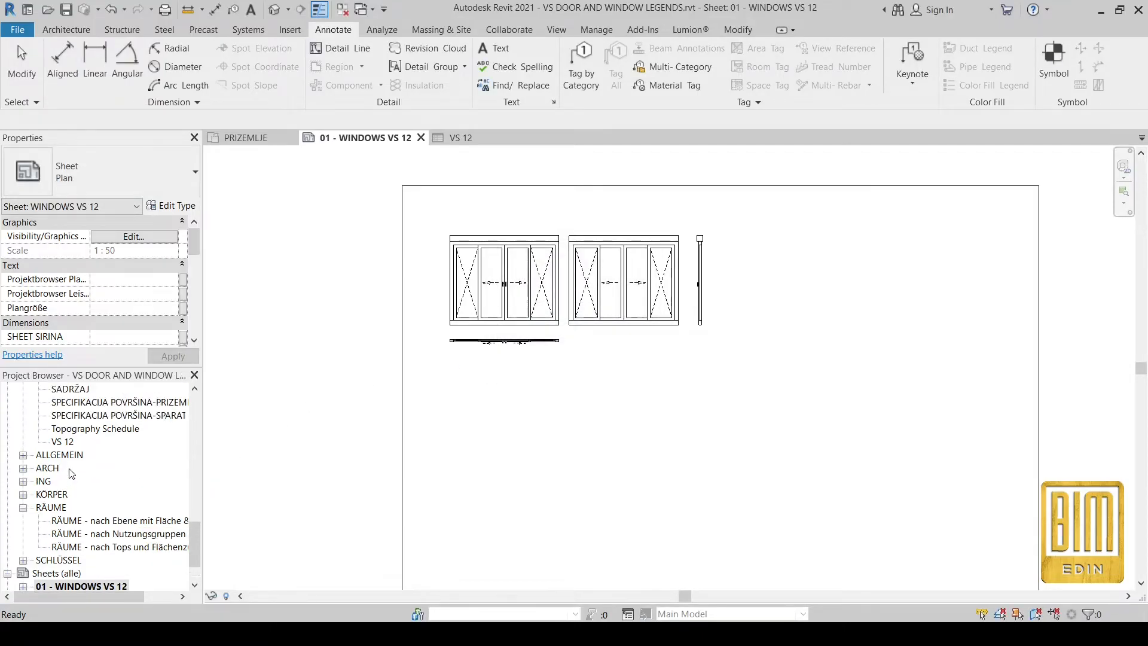
Place the VS 12 schedule on sheet 01 - WINDOWS VS 12, directly below the window plan legend.
{"action": "left_click", "coordinate": [66, 441]}
{"action": "left_click_drag", "start_coordinate": [356, 440], "coordinate": [571, 384]}
{"action": "left_click", "coordinate": [571, 384]}
{"action": "key", "text": "Escape"}
{"action": "scroll", "coordinate": [572, 443], "scroll_direction": "up", "scroll_amount": 3}
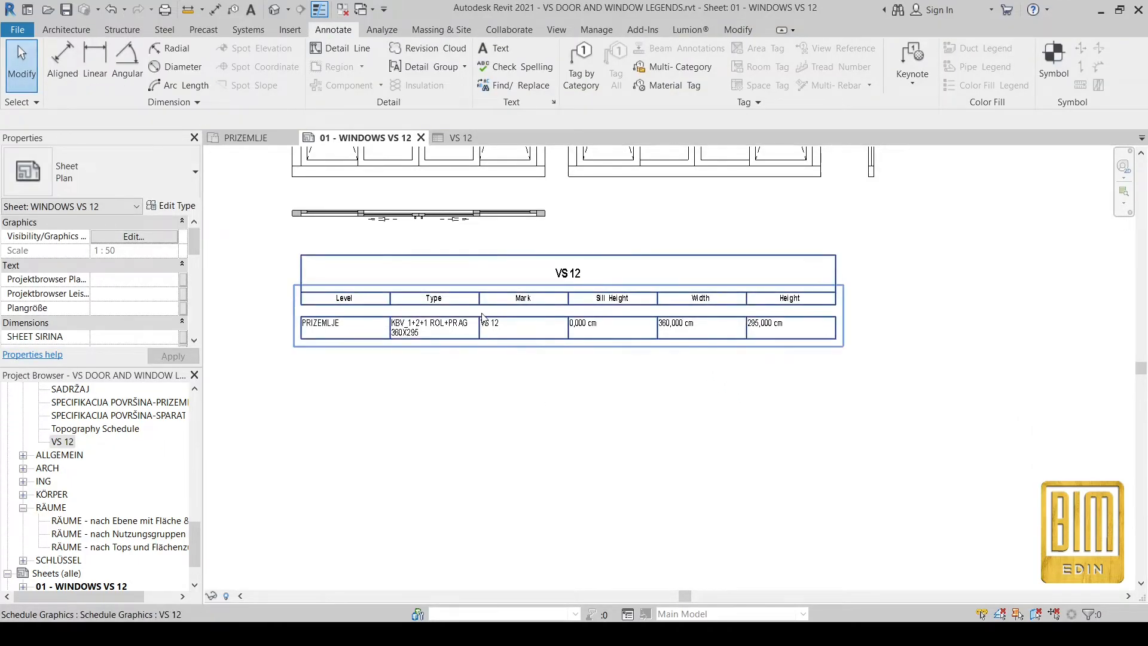
{"action": "scroll", "coordinate": [484, 335], "scroll_direction": "up", "scroll_amount": 2}
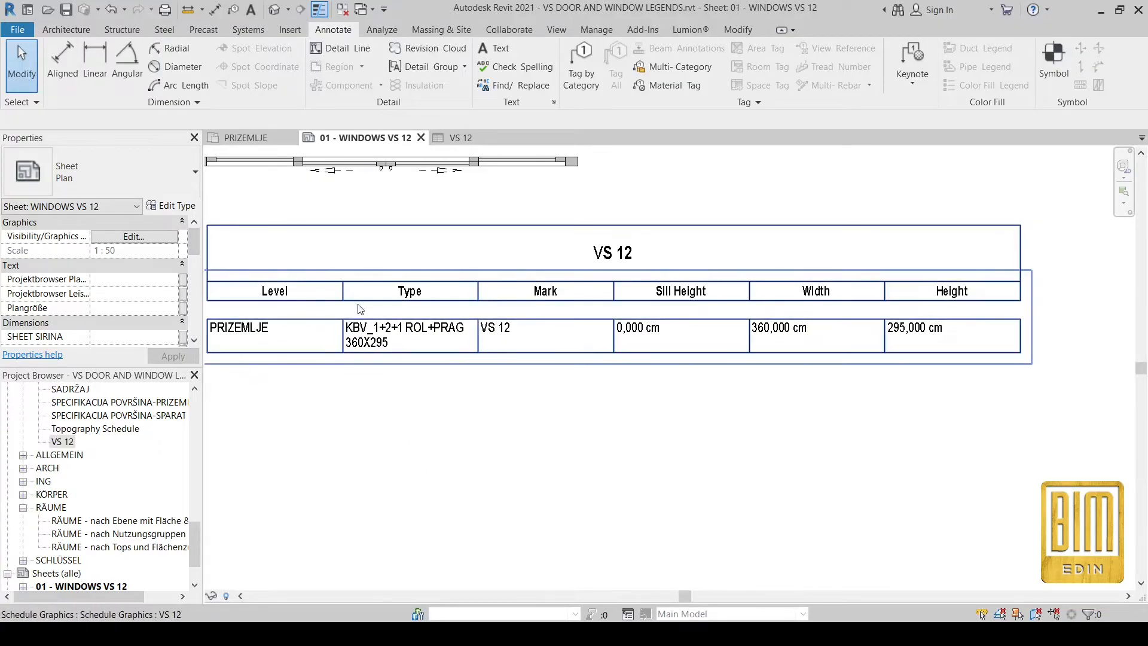
{"action": "scroll", "coordinate": [584, 366], "scroll_direction": "down", "scroll_amount": 5}
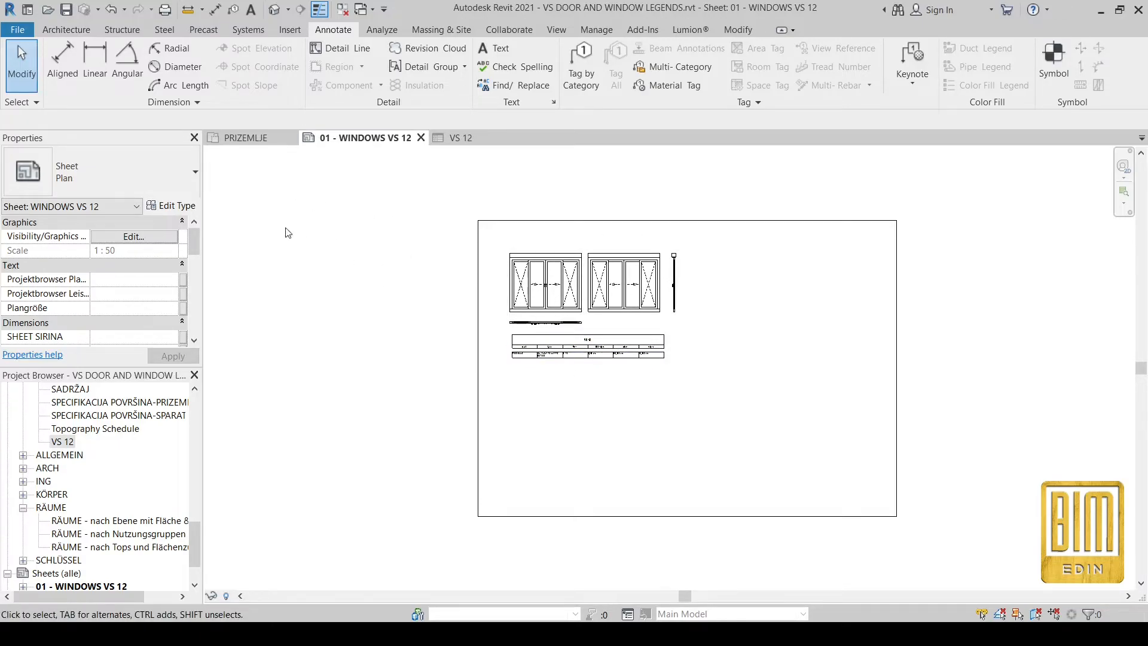
Duplicate the PRIZEMLJE floor plan with detailing and set the copy's view scale to 1:10.
{"action": "left_click", "coordinate": [246, 139]}
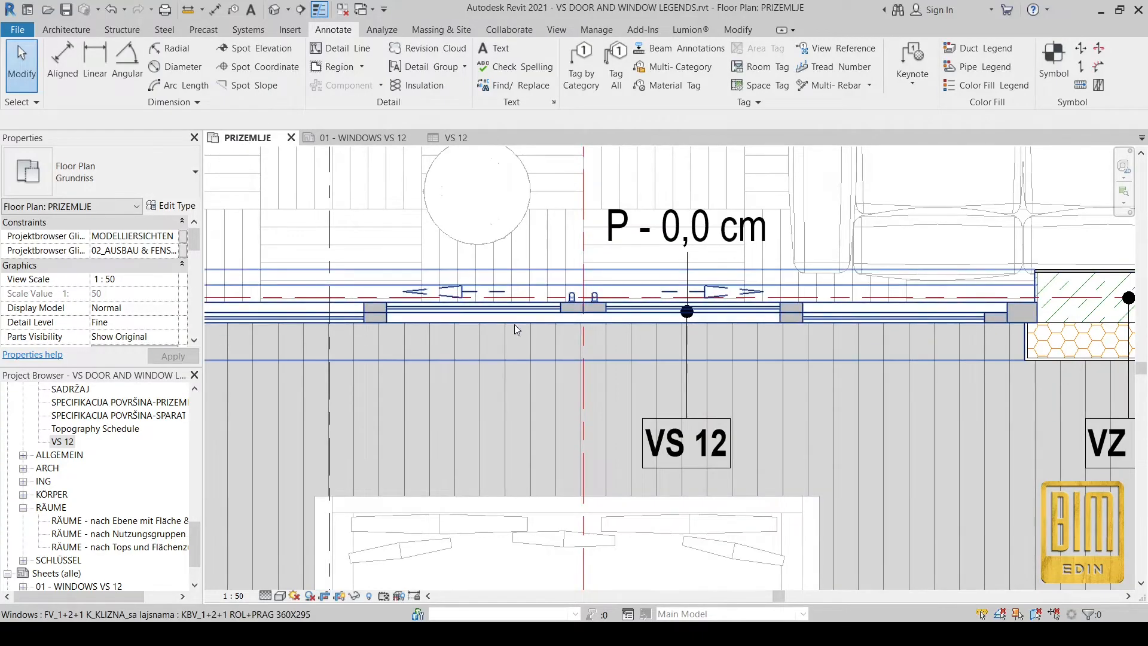
{"action": "scroll", "coordinate": [668, 392], "scroll_direction": "down", "scroll_amount": 5}
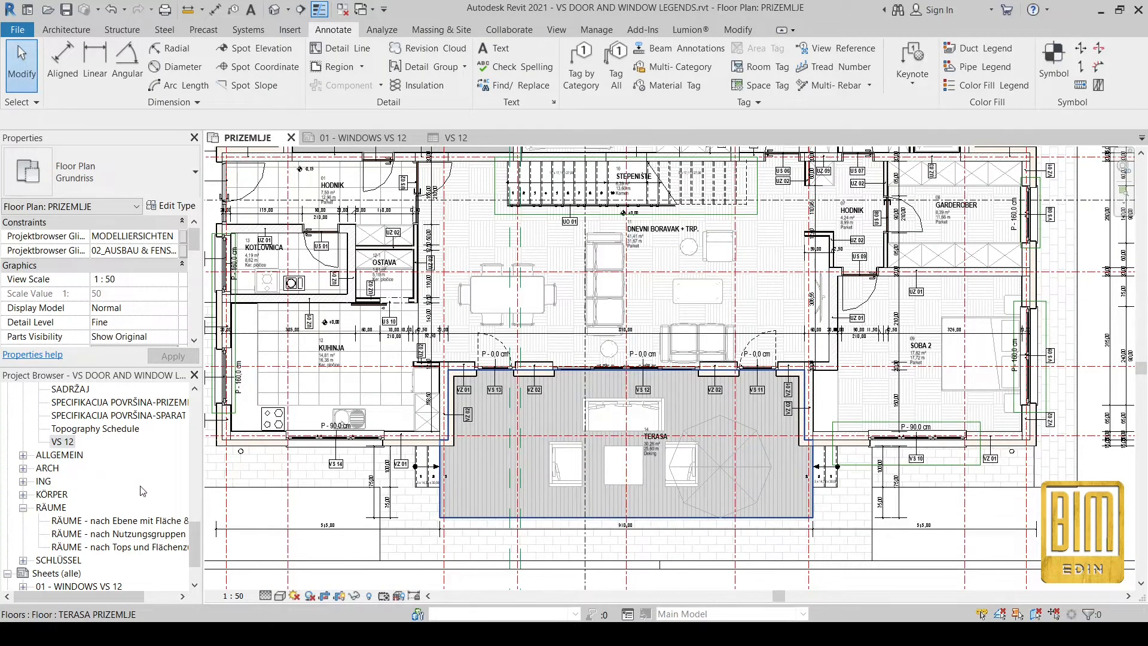
{"action": "scroll", "coordinate": [138, 478], "scroll_direction": "up", "scroll_amount": 5}
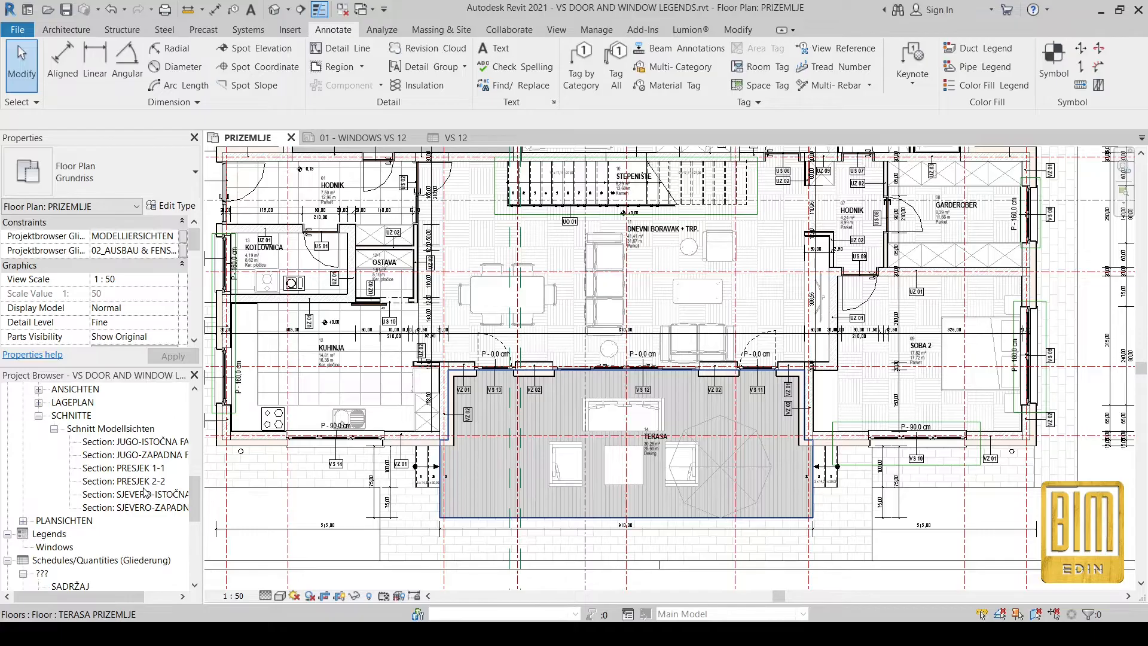
{"action": "scroll", "coordinate": [129, 454], "scroll_direction": "up", "scroll_amount": 3}
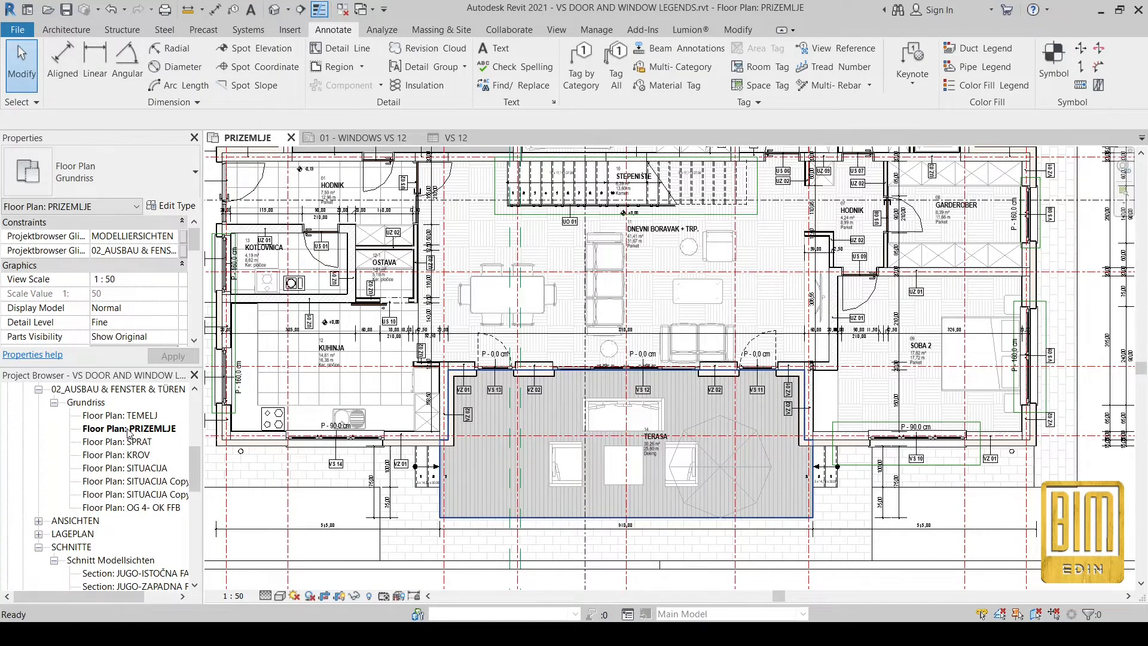
{"action": "right_click", "coordinate": [129, 432]}
{"action": "mouse_move", "coordinate": [257, 234]}
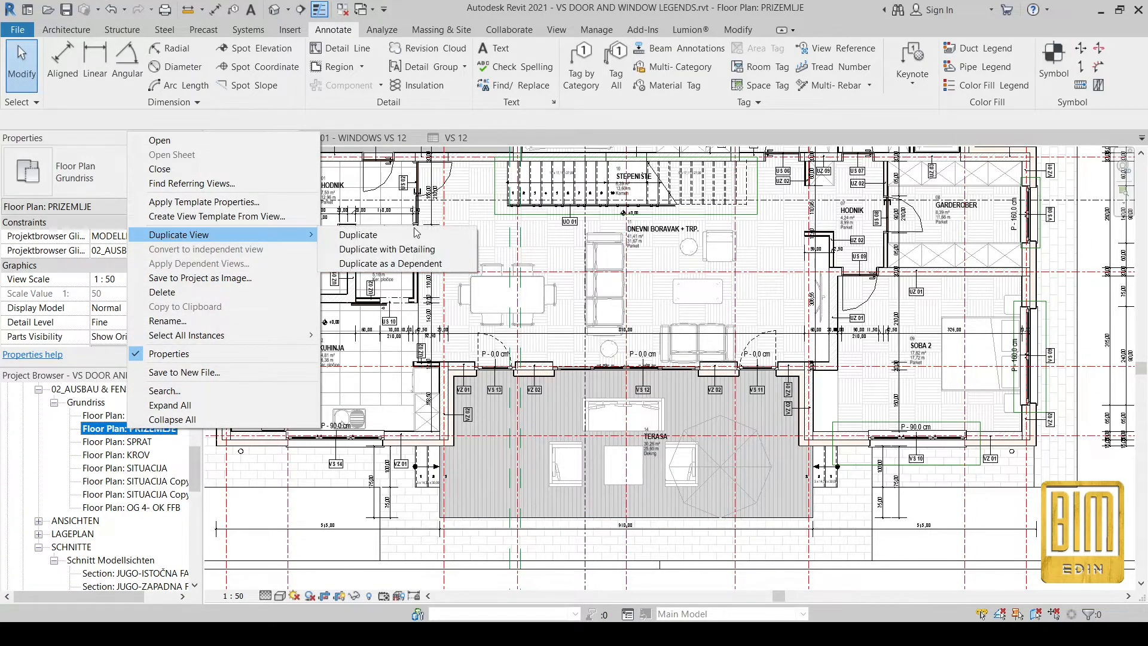
{"action": "left_click", "coordinate": [400, 251]}
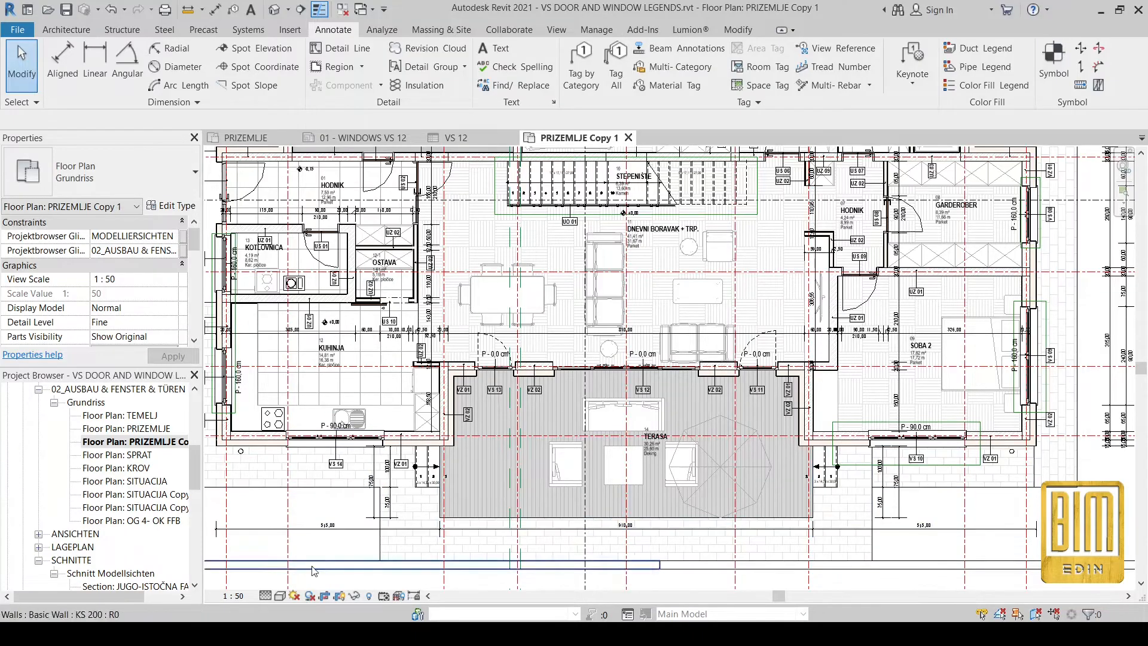
{"action": "left_click", "coordinate": [234, 596]}
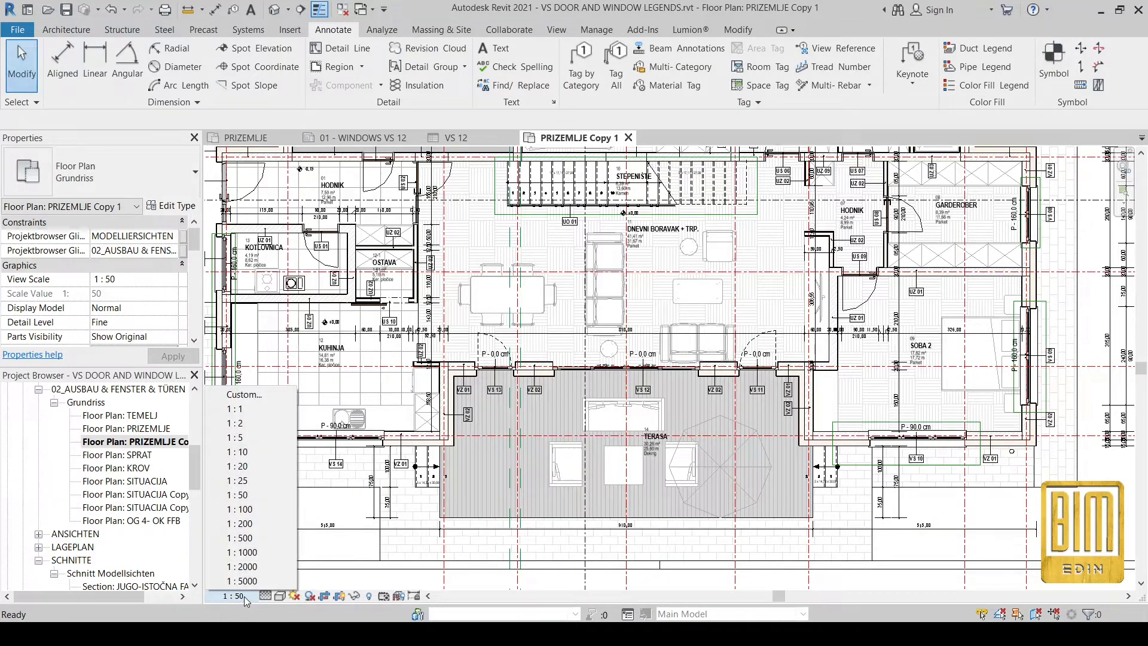
{"action": "left_click", "coordinate": [242, 453]}
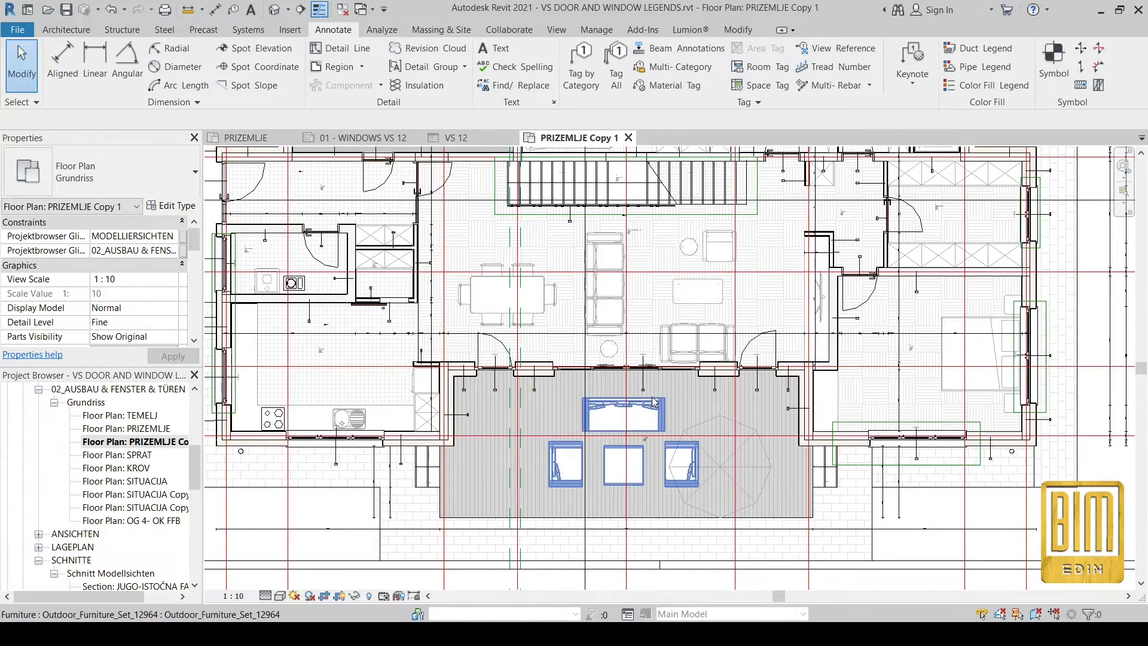
Draw a horizontal section along the terrace side of window VS 12, spanning its full width and looking into the house.
{"action": "scroll", "coordinate": [625, 398], "scroll_direction": "up", "scroll_amount": 5}
{"action": "scroll", "coordinate": [625, 397], "scroll_direction": "down", "scroll_amount": 4}
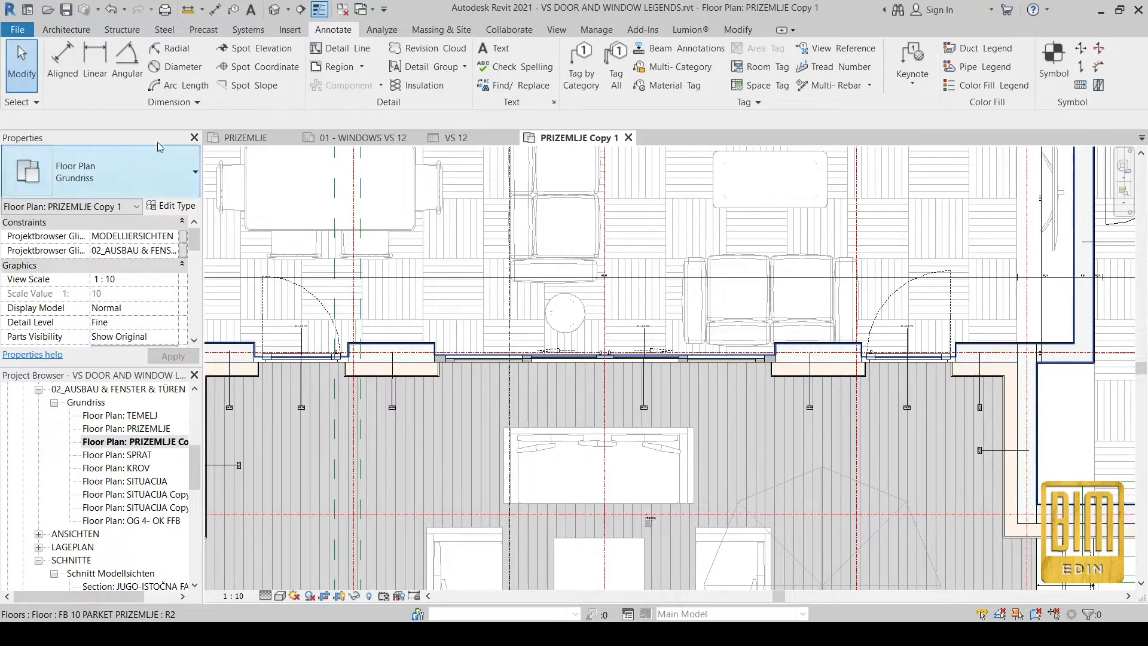
{"action": "left_click", "coordinate": [301, 9]}
{"action": "scroll", "coordinate": [450, 376], "scroll_direction": "up", "scroll_amount": 3}
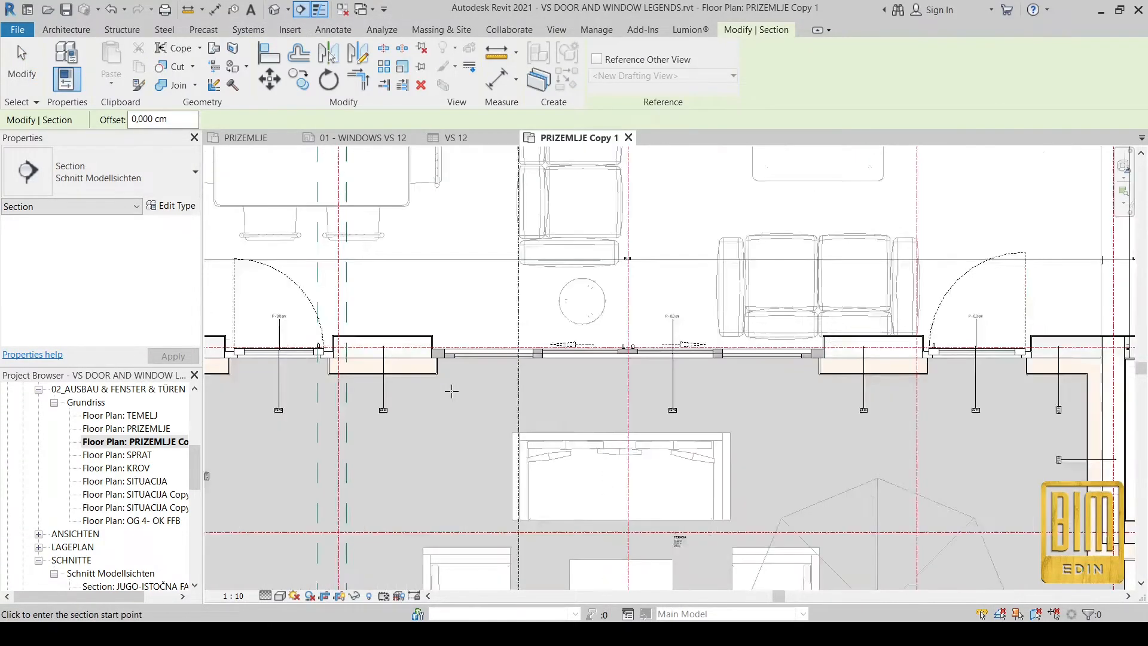
{"action": "left_click", "coordinate": [407, 378]}
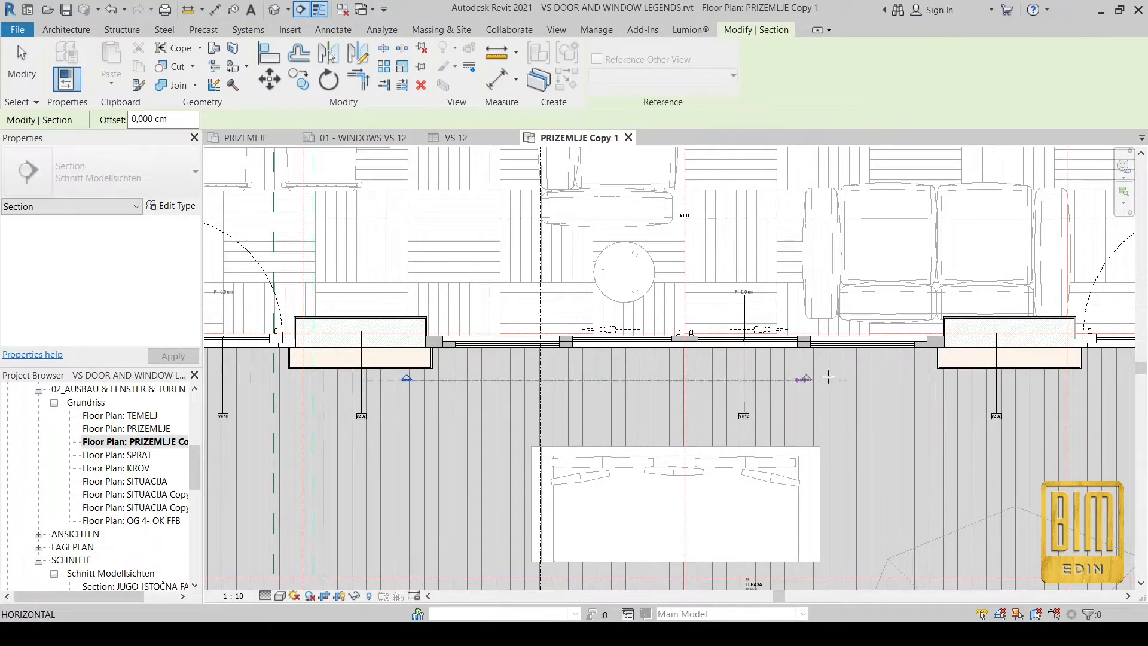
{"action": "left_click", "coordinate": [973, 380]}
{"action": "key", "text": "Escape"}
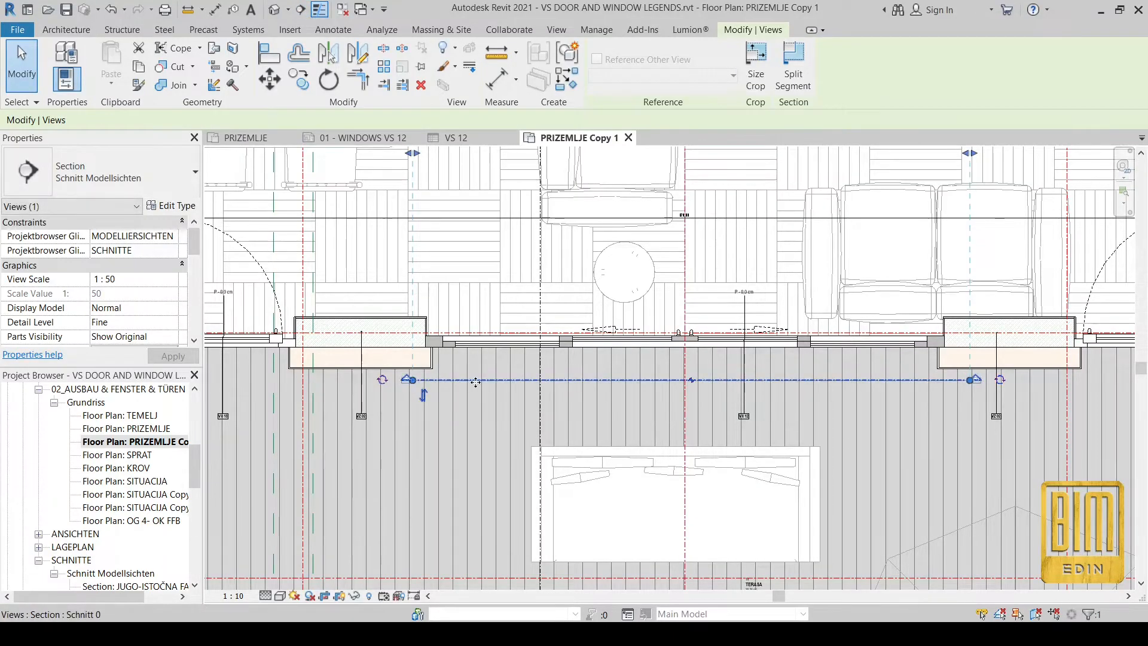
{"action": "scroll", "coordinate": [9, 285], "scroll_direction": "down", "scroll_amount": 3}
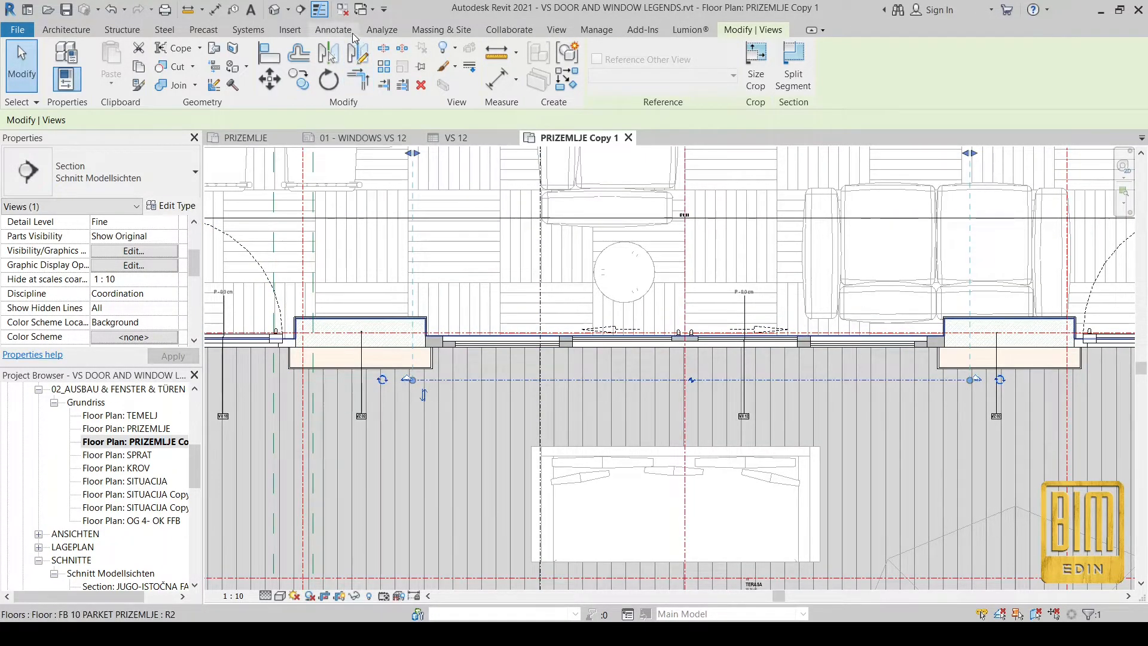
Draw a second horizontal section on the interior side of window VS 12, spanning its width and looking out to the terrace.
{"action": "left_click", "coordinate": [300, 8]}
{"action": "left_click", "coordinate": [408, 292]}
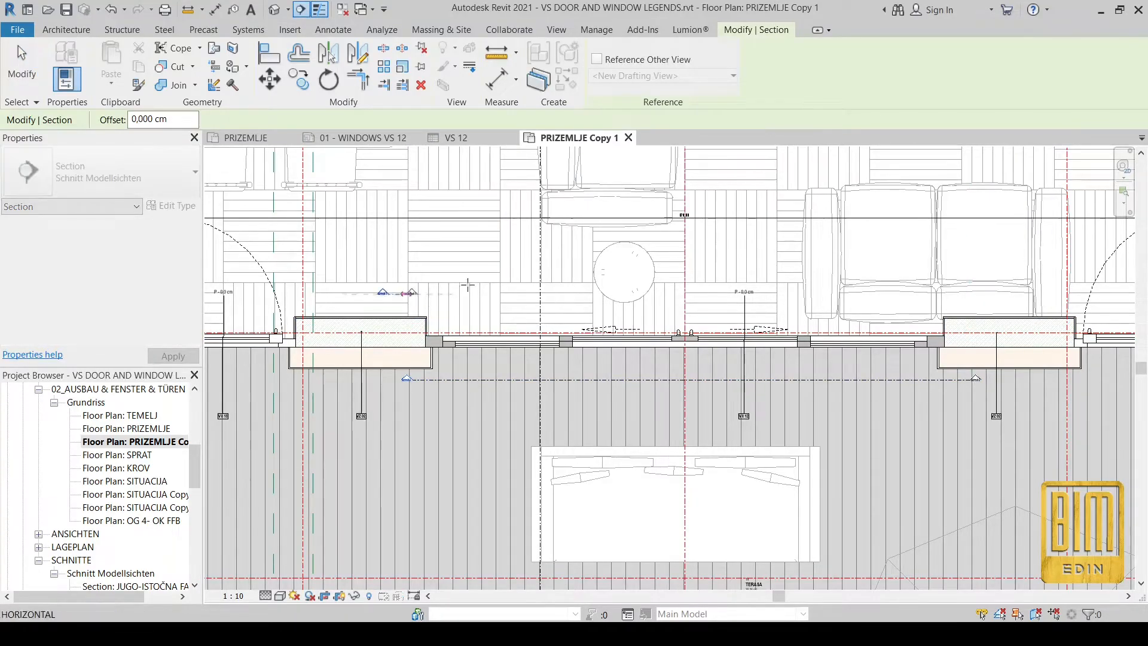
{"action": "right_click", "coordinate": [819, 281]}
{"action": "left_click", "coordinate": [968, 290]}
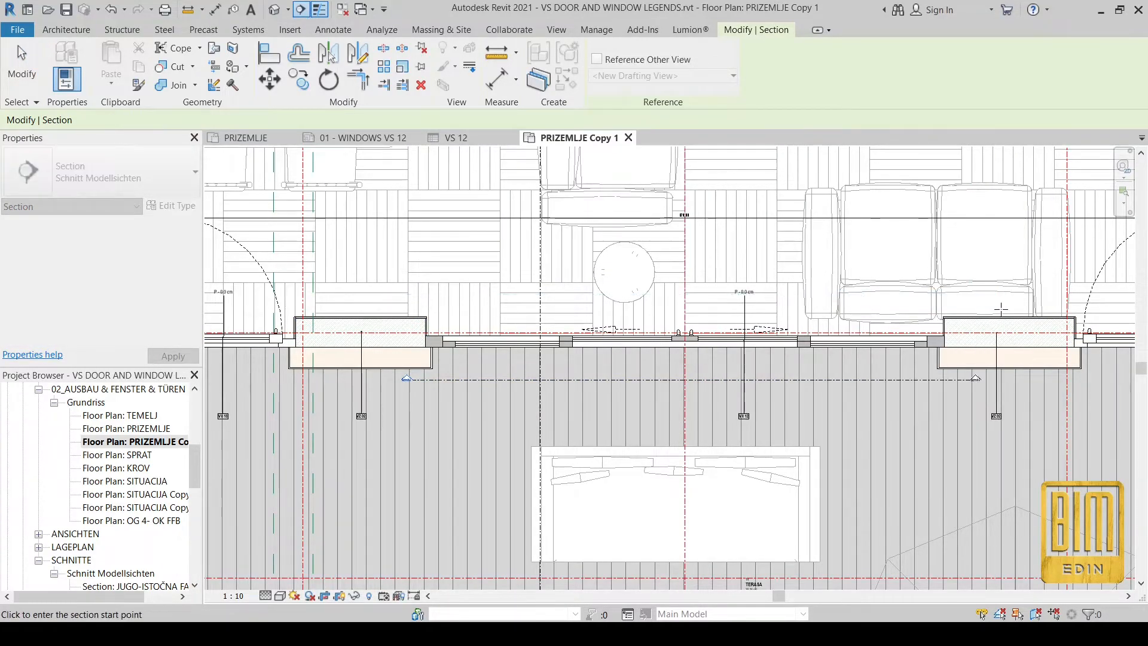
{"action": "left_click", "coordinate": [980, 302]}
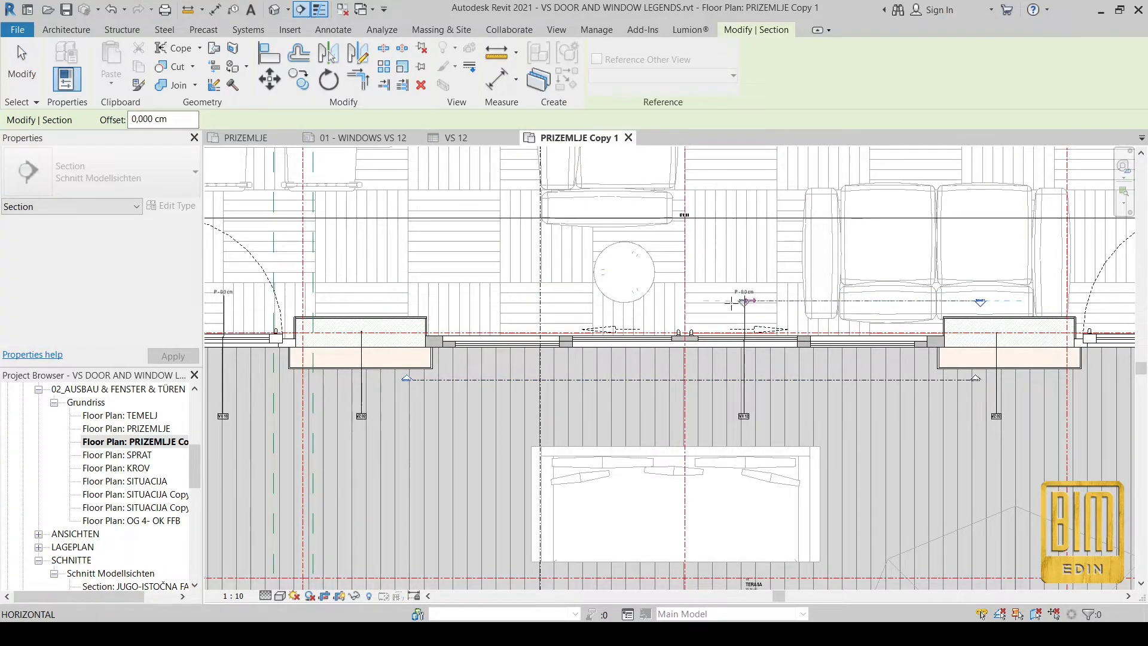
{"action": "left_click", "coordinate": [407, 301]}
Tighten the view depth of the interior and terrace sections so each ends just past window VS 12.
{"action": "scroll", "coordinate": [478, 307], "scroll_direction": "down", "scroll_amount": 1}
{"action": "scroll", "coordinate": [479, 307], "scroll_direction": "down", "scroll_amount": 4}
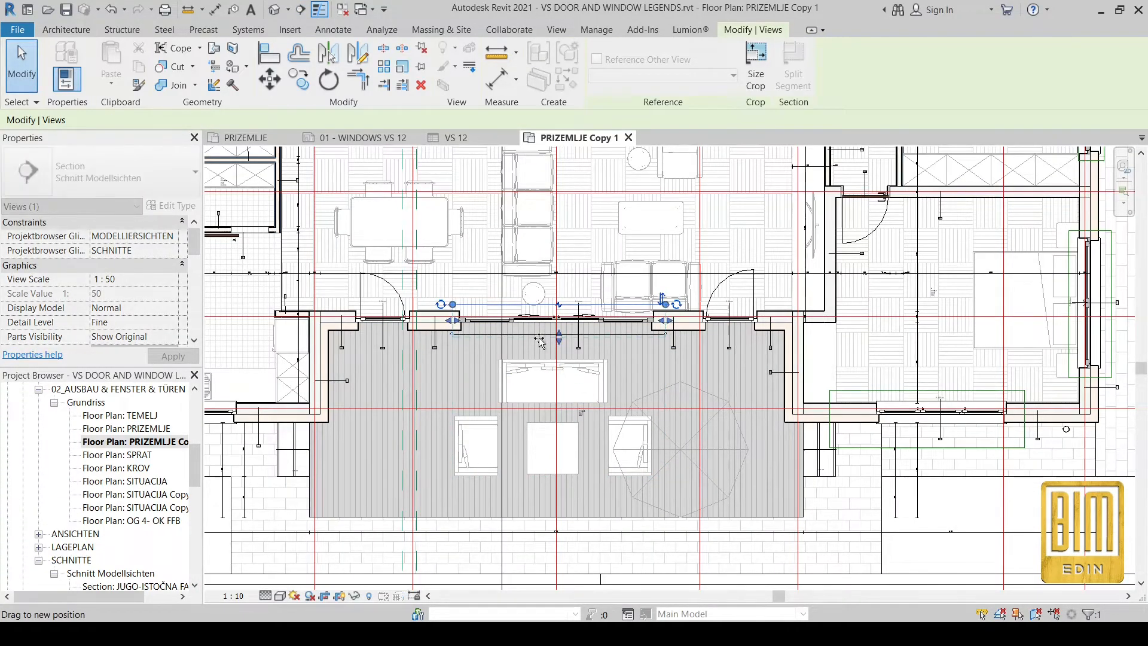
{"action": "scroll", "coordinate": [501, 347], "scroll_direction": "up", "scroll_amount": 6}
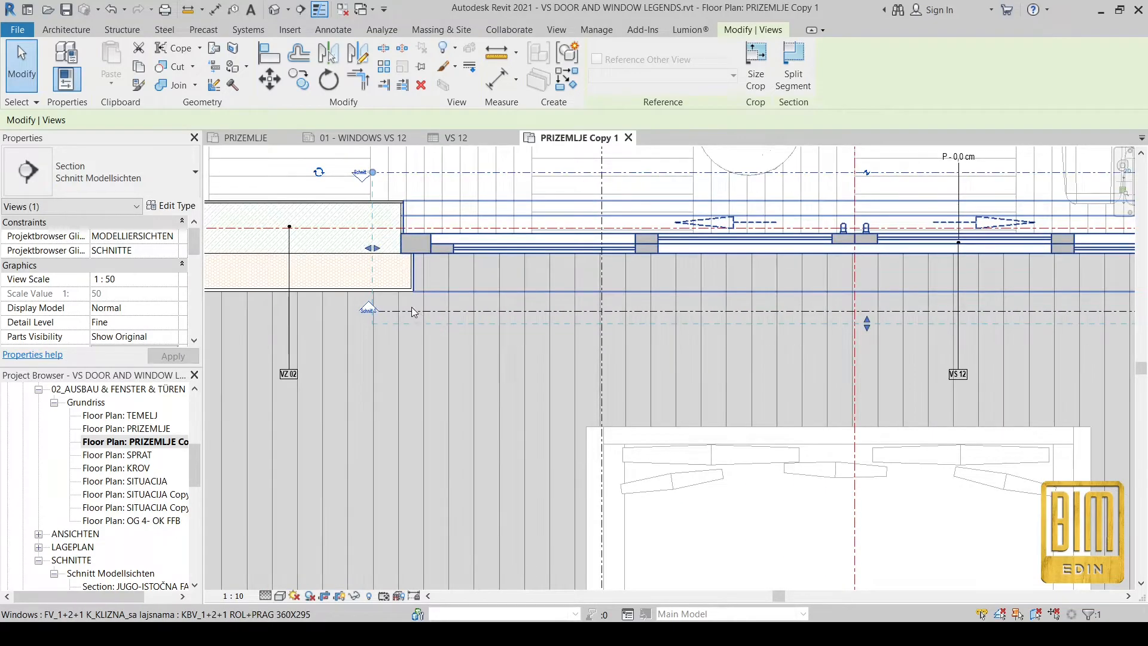
{"action": "scroll", "coordinate": [412, 314], "scroll_direction": "up", "scroll_amount": 2}
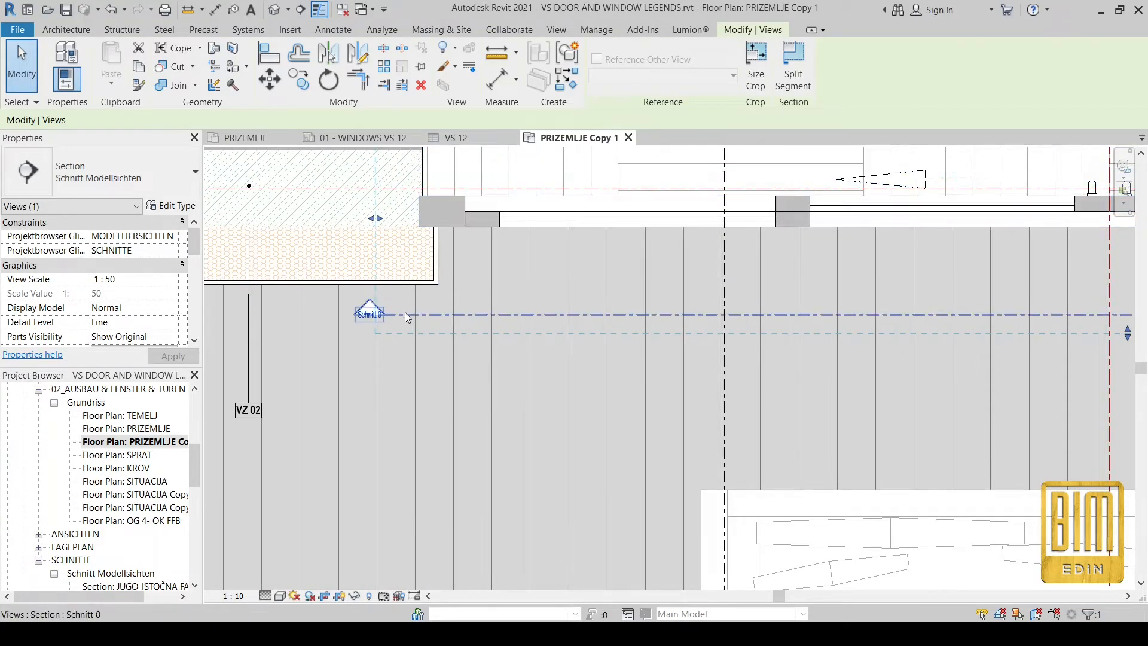
{"action": "scroll", "coordinate": [405, 314], "scroll_direction": "down", "scroll_amount": 5}
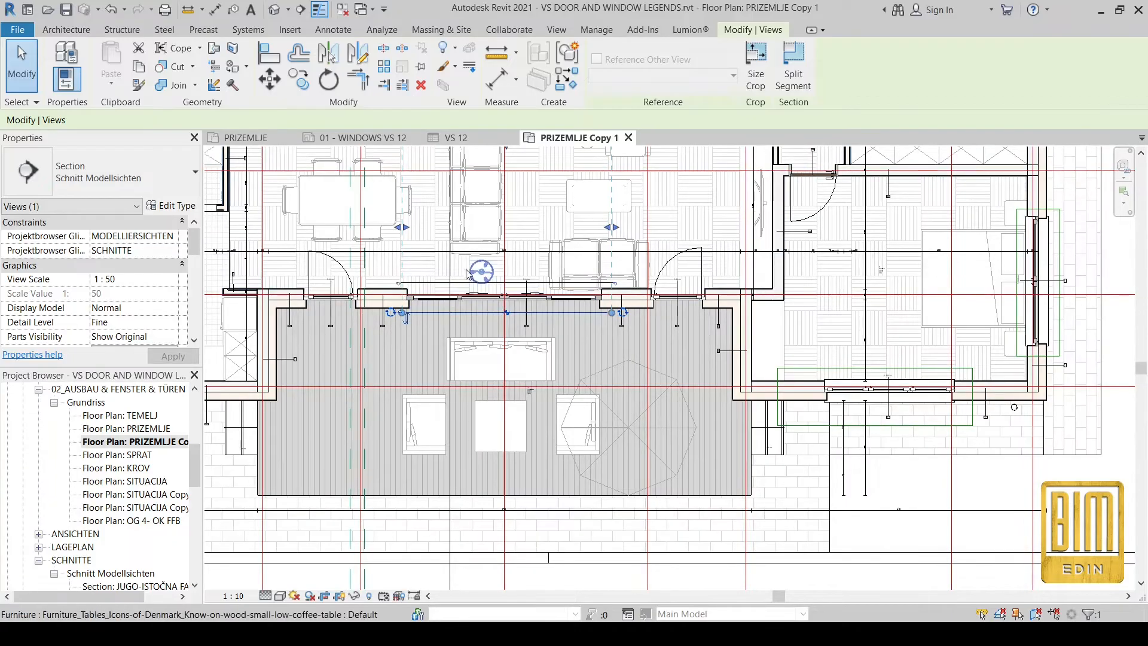
{"action": "scroll", "coordinate": [467, 274], "scroll_direction": "down", "scroll_amount": 4}
{"action": "left_click_drag", "start_coordinate": [501, 370], "coordinate": [496, 375]}
{"action": "scroll", "coordinate": [480, 403], "scroll_direction": "up", "scroll_amount": 5}
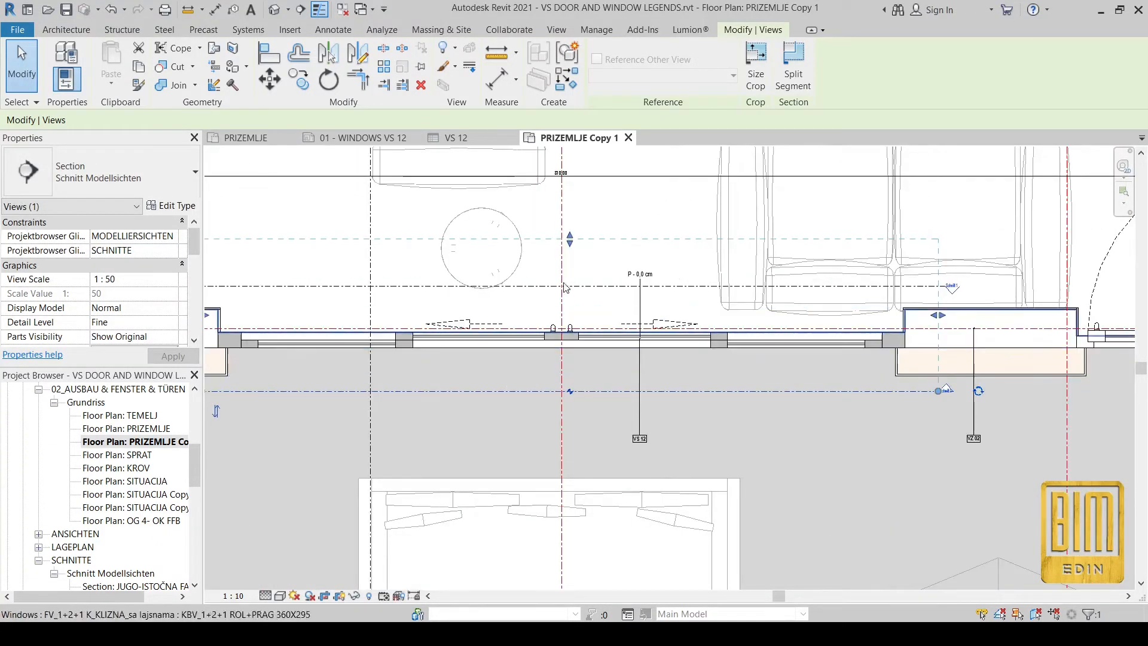
{"action": "scroll", "coordinate": [689, 342], "scroll_direction": "down", "scroll_amount": 2}
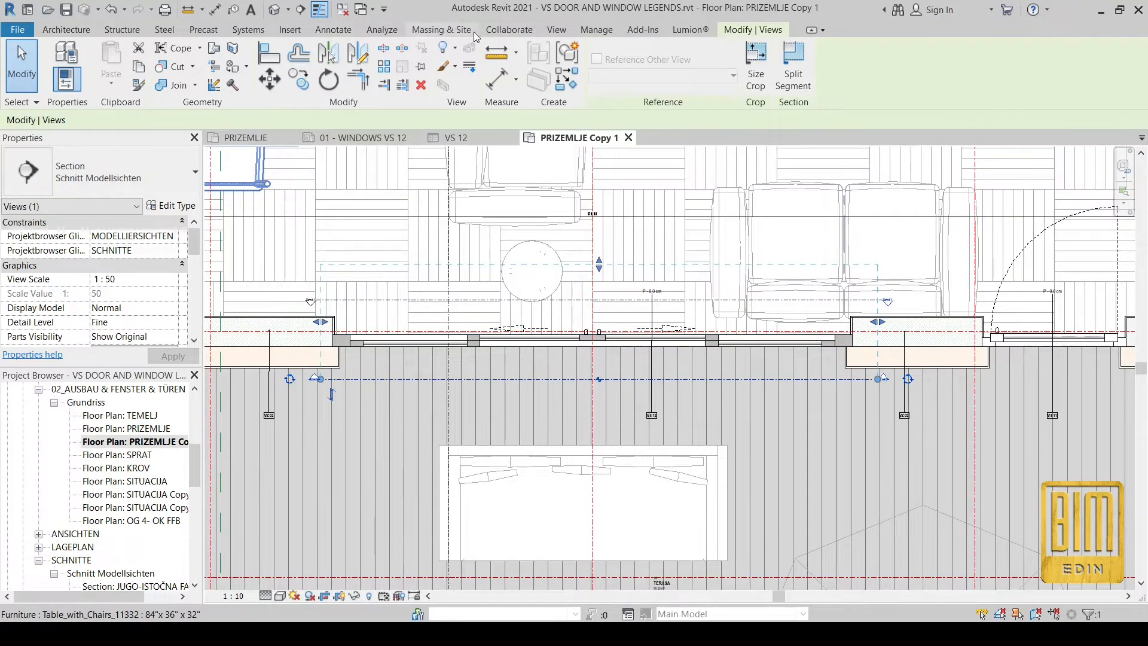
Create a rectangular plan callout around window VS 12 that encloses both horizontal section lines.
{"action": "left_click", "coordinate": [556, 29]}
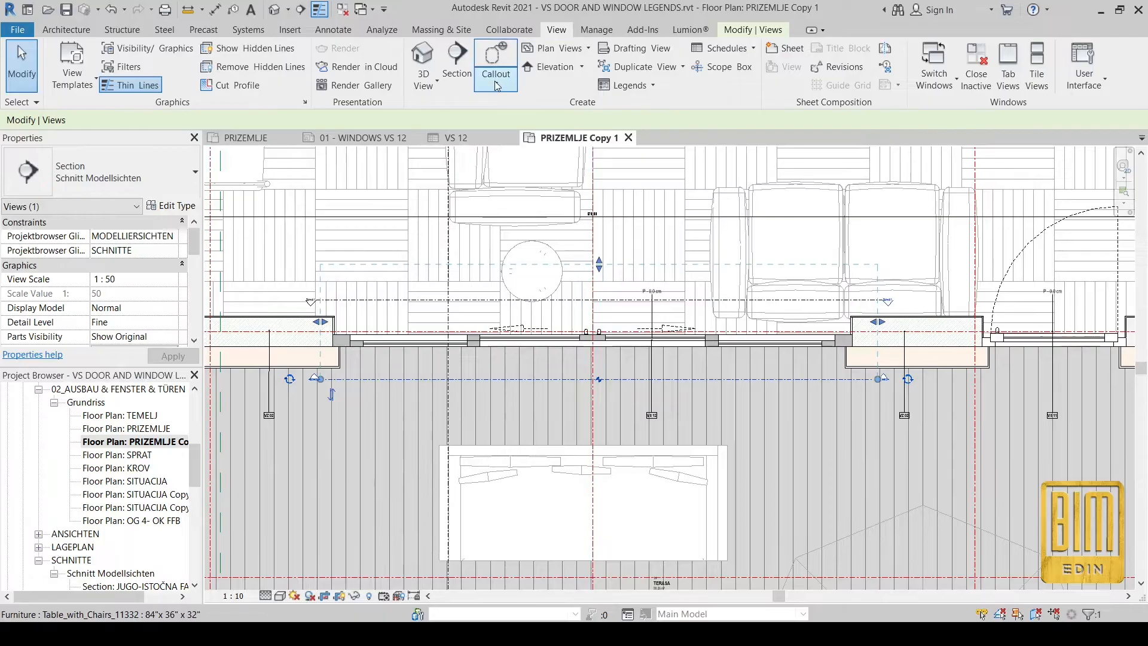
{"action": "left_click", "coordinate": [496, 85]}
{"action": "left_click", "coordinate": [517, 112]}
{"action": "left_click", "coordinate": [311, 281]}
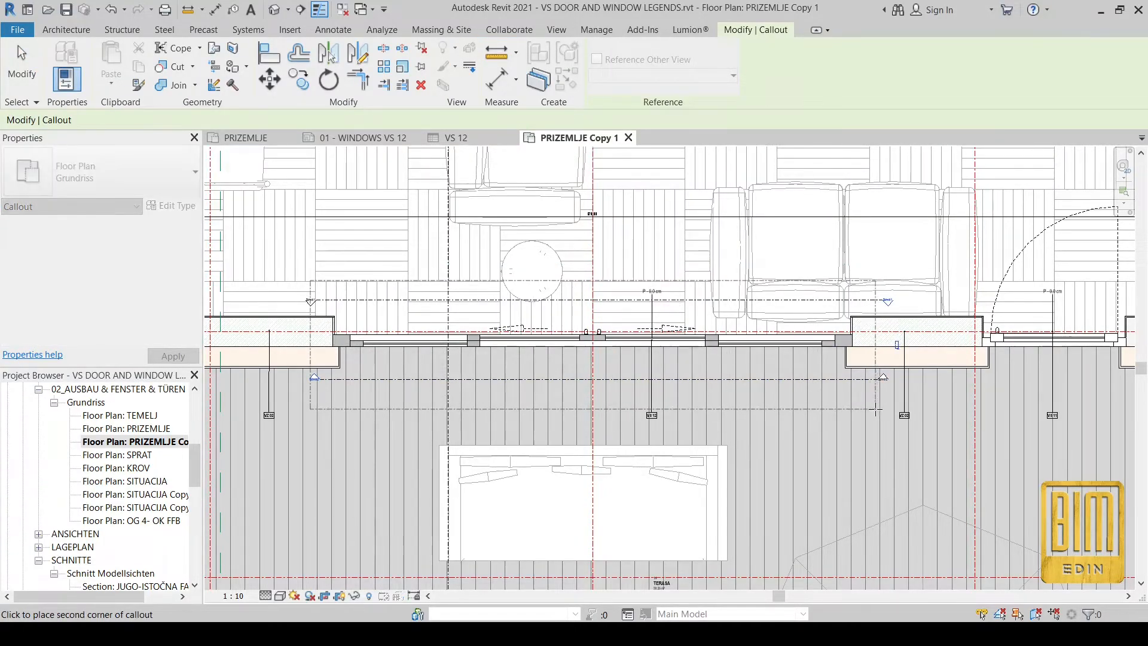
{"action": "left_click", "coordinate": [875, 409]}
Draw a vertical cross section through window VS 12, just beside its centre, and extend its view depth past the window's far jamb.
{"action": "left_click", "coordinate": [300, 9]}
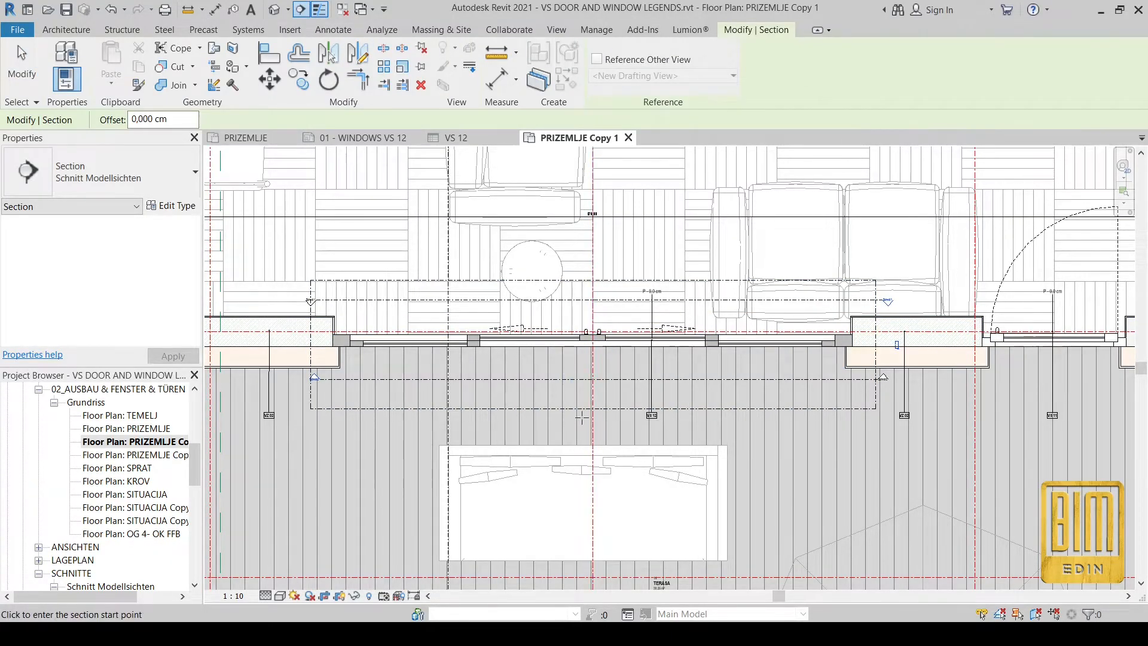
{"action": "left_click", "coordinate": [622, 427]}
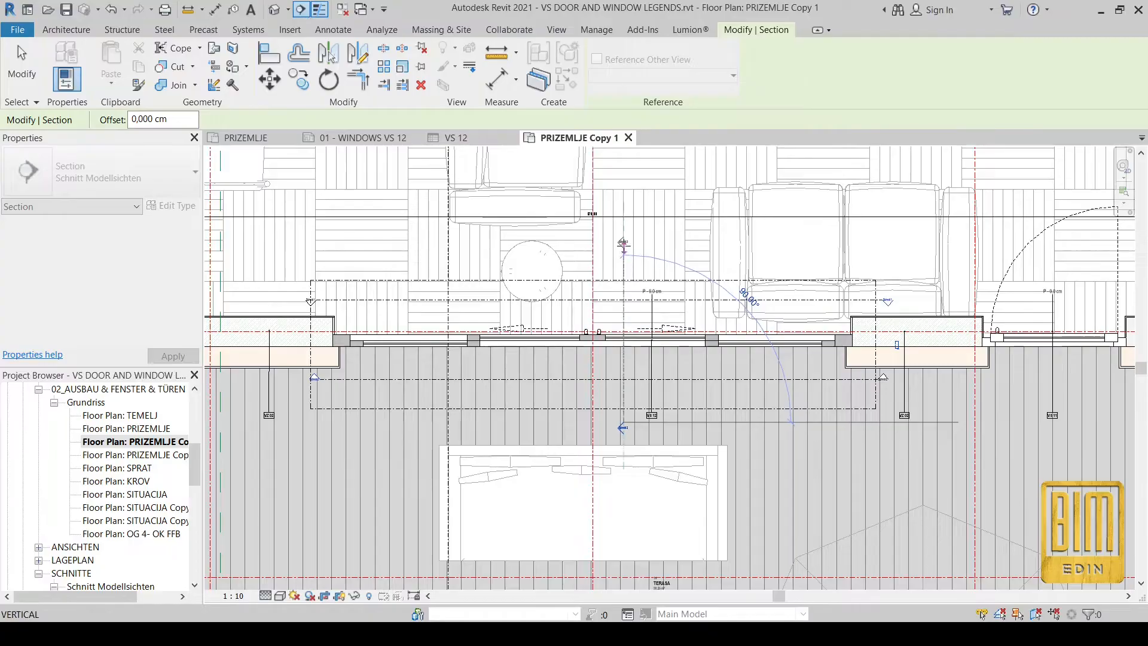
{"action": "left_click", "coordinate": [623, 237]}
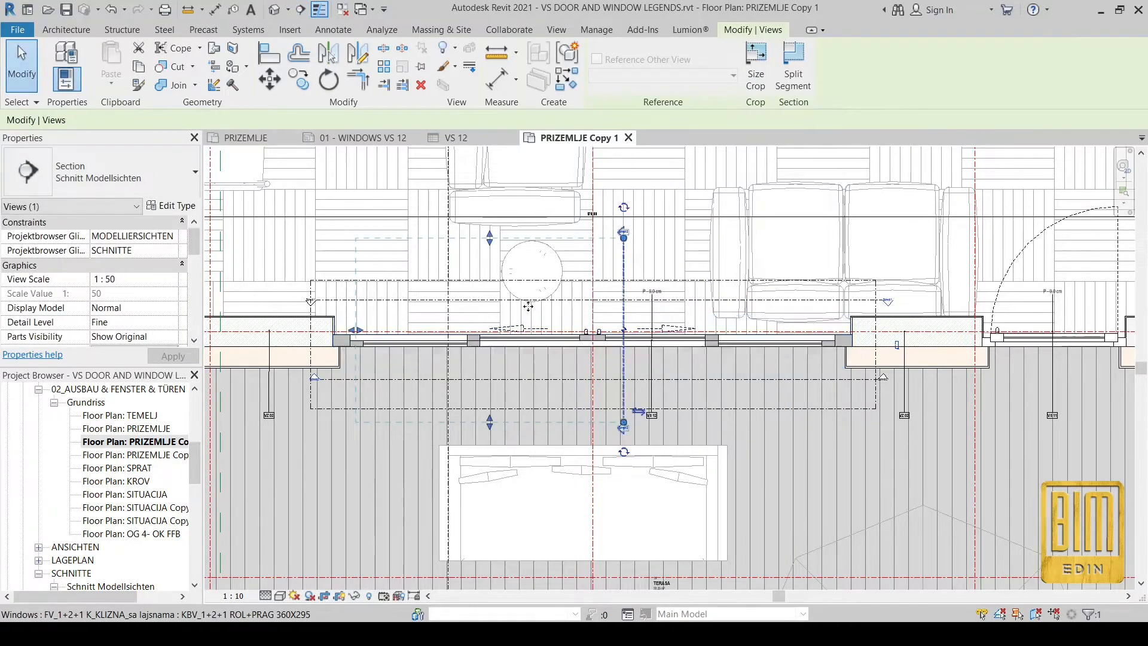
{"action": "left_click_drag", "start_coordinate": [348, 334], "coordinate": [297, 335]}
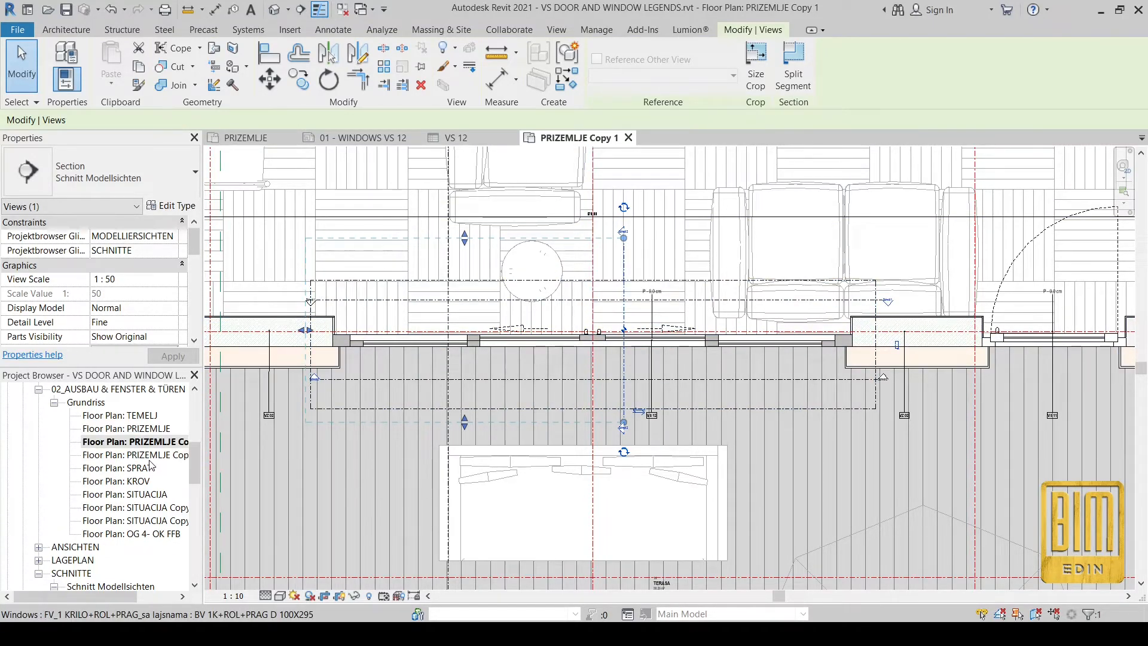
Check the VS 12 window area in the original PRIZEMLJE floor plan and return to PRIZEMLJE Copy 1.
{"action": "double_click", "coordinate": [135, 428]}
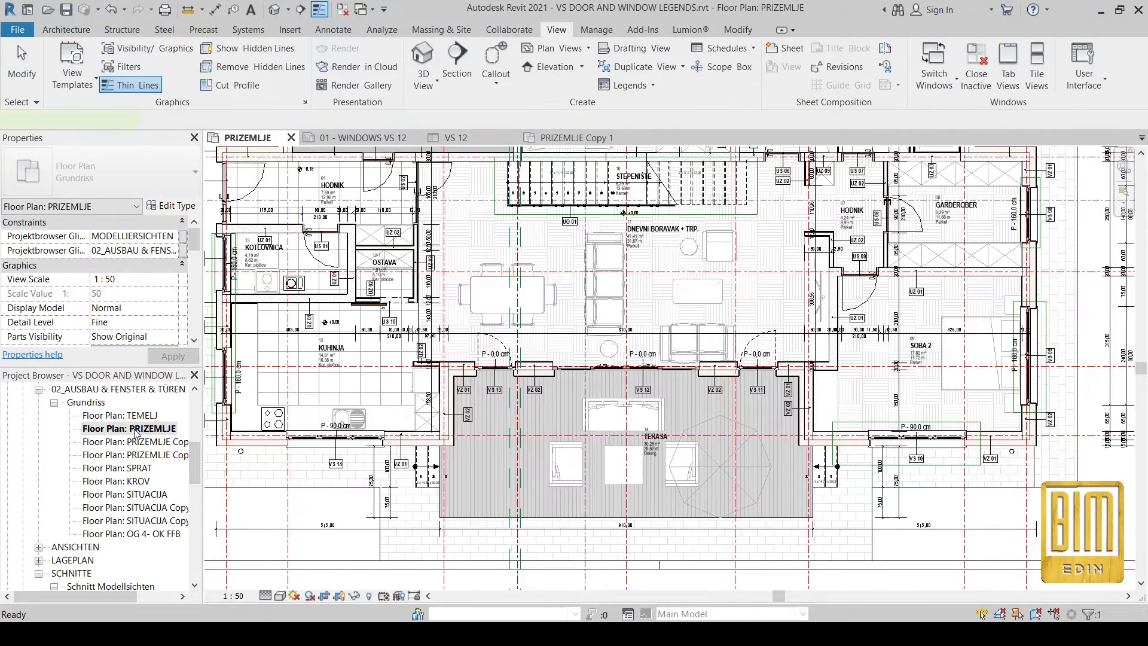
{"action": "scroll", "coordinate": [623, 408], "scroll_direction": "up", "scroll_amount": 4}
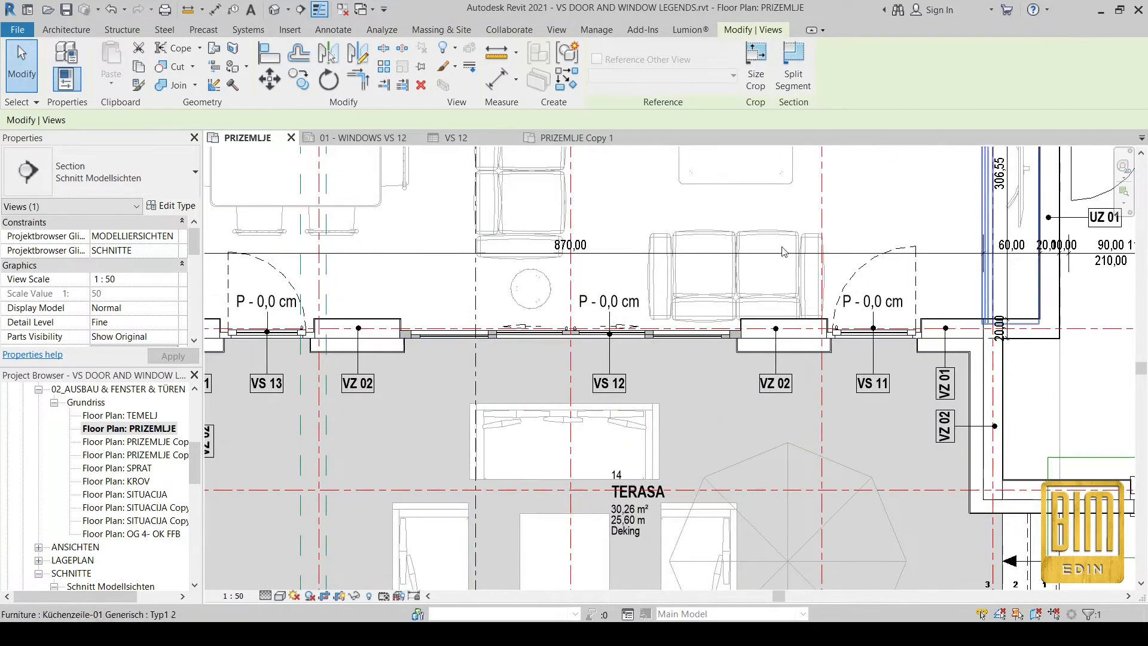
{"action": "left_click", "coordinate": [565, 138]}
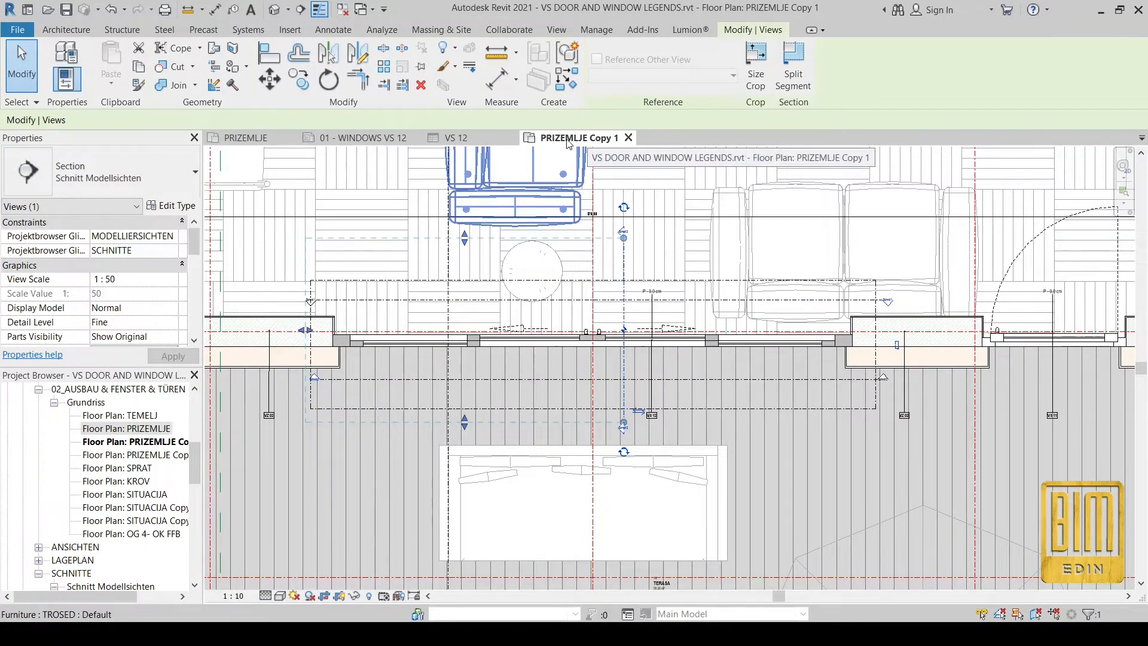
Rename the floor plan PRIZEMLJE Copy 1 to PRIZEMLJE WINDOW LEGENDS.
{"action": "right_click", "coordinate": [146, 443]}
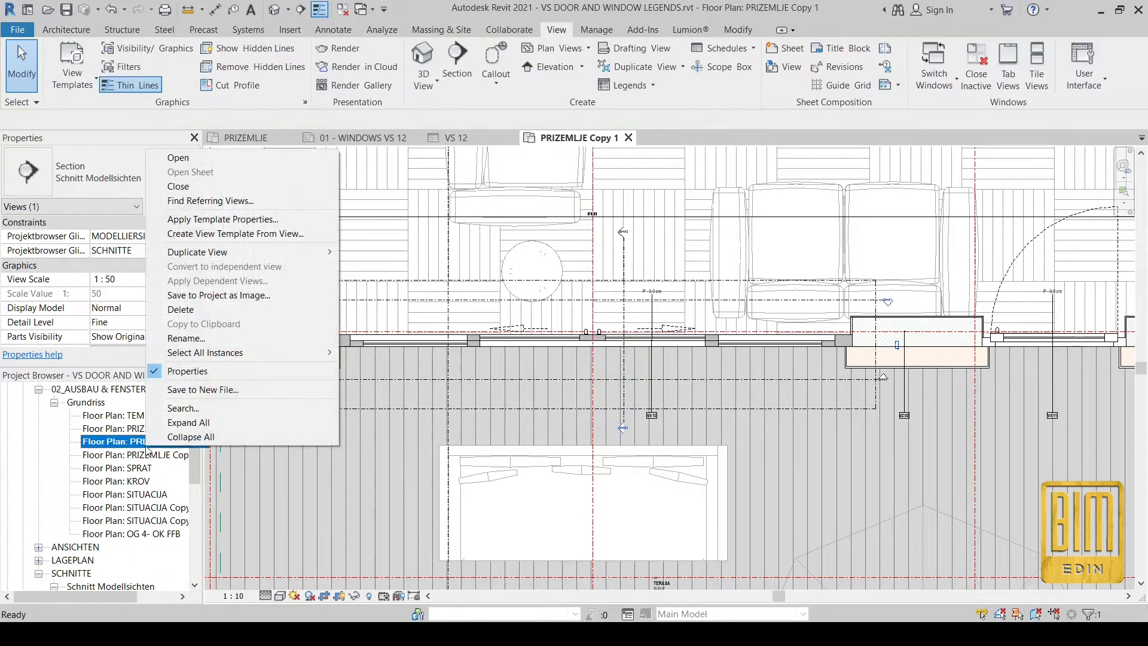
{"action": "left_click", "coordinate": [179, 337]}
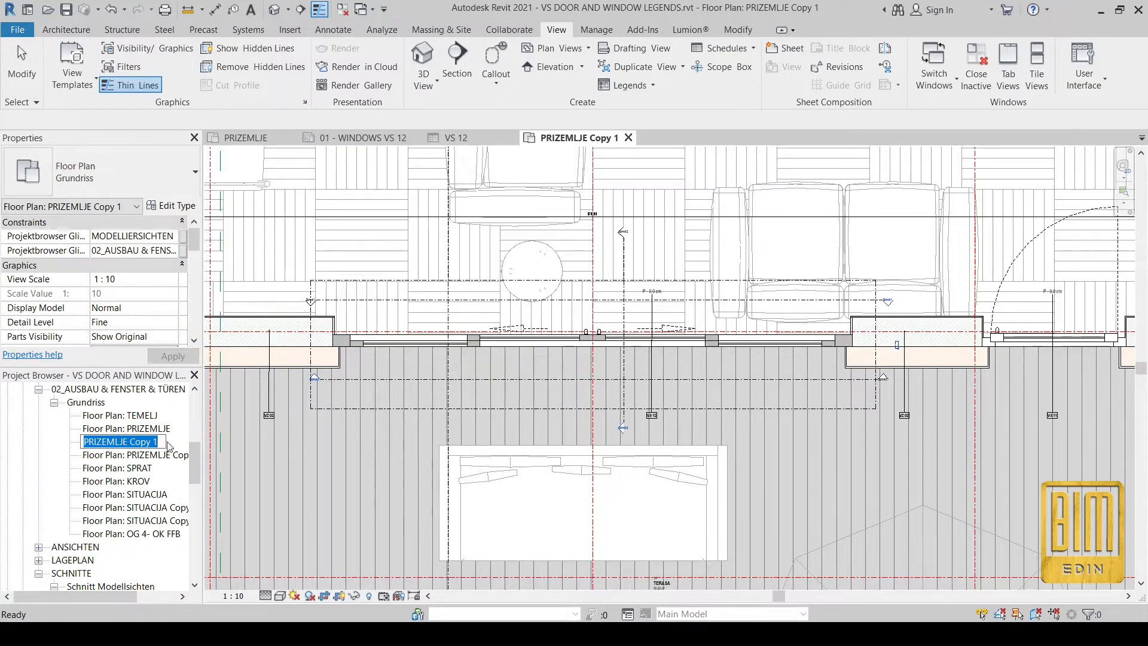
{"action": "left_click_drag", "start_coordinate": [162, 442], "coordinate": [135, 442]}
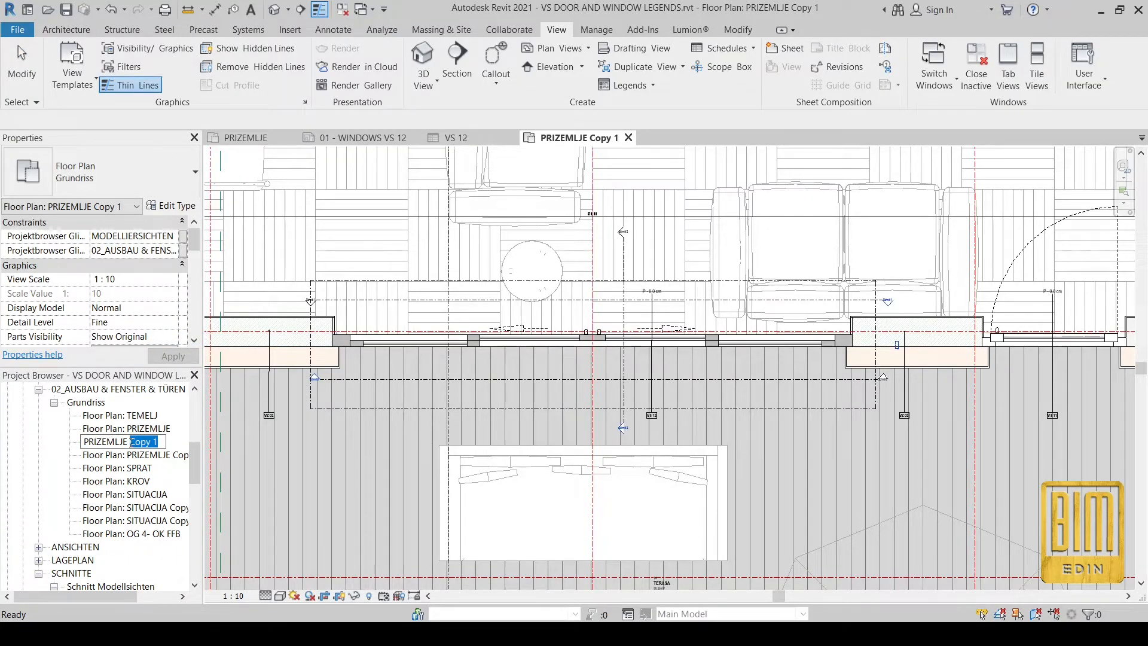
{"action": "type", "text": "WINDOW"}
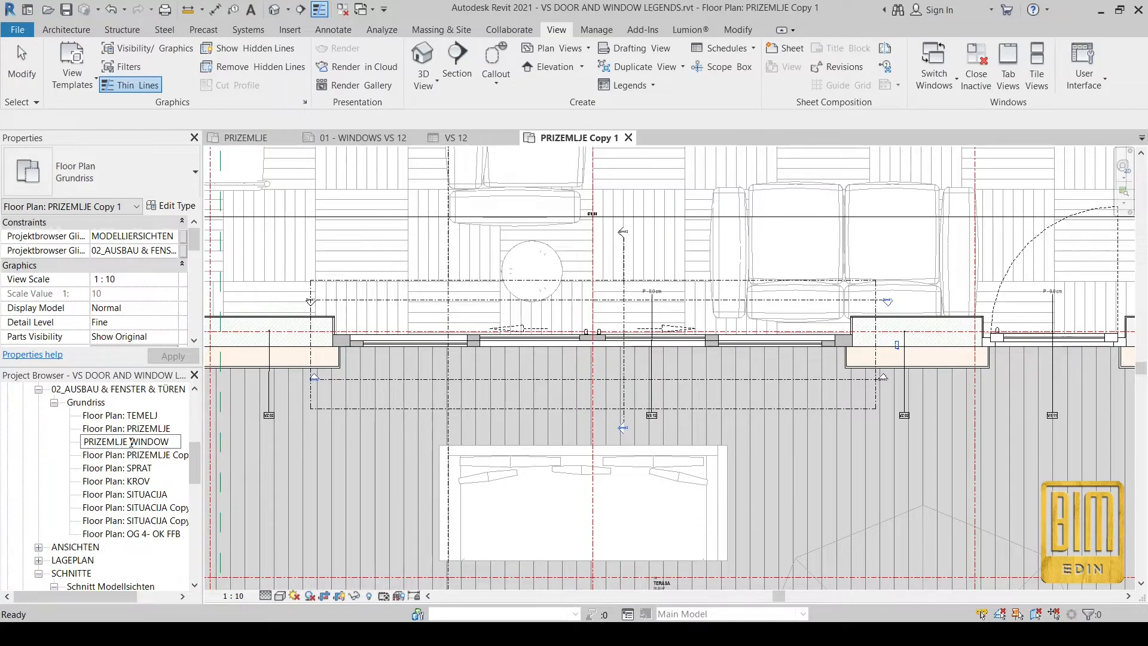
{"action": "type", "text": "LEGENDS"}
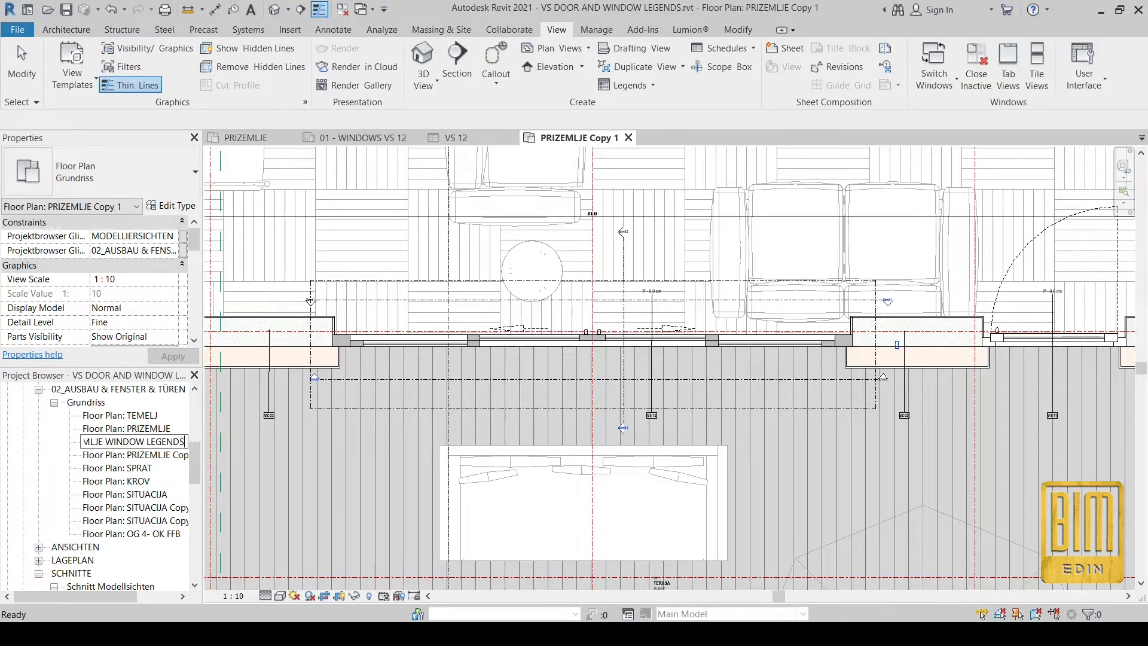
{"action": "key", "text": "Return"}
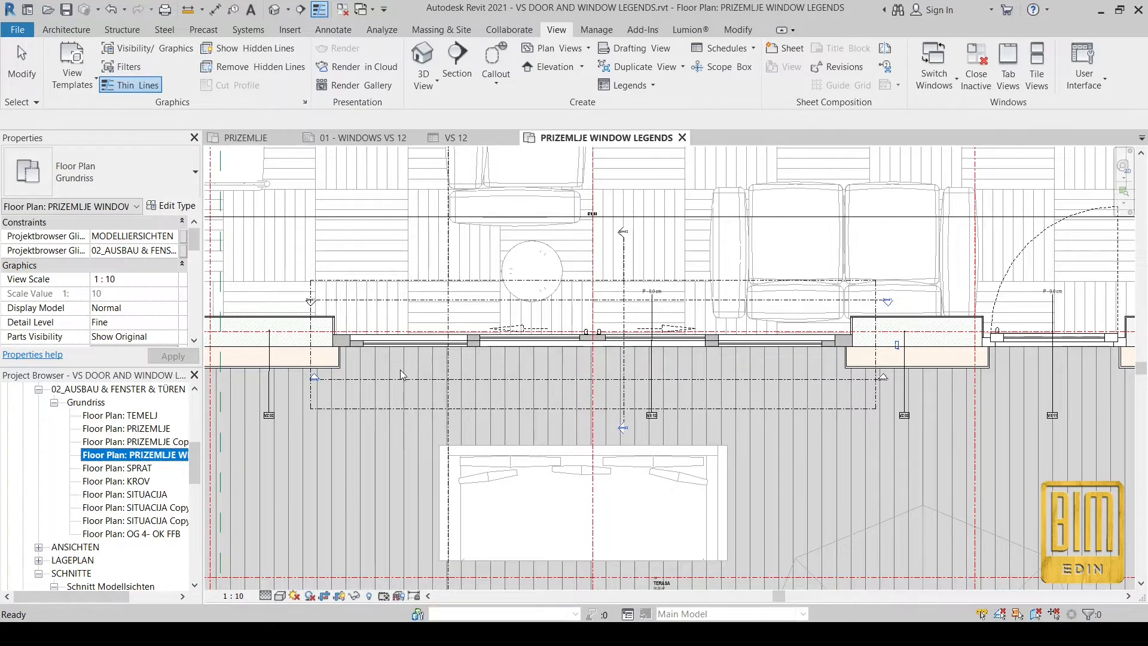
Set the view name of the horizontal section on the terrace side of window VS 12 to VS 12 EX.
{"action": "scroll", "coordinate": [412, 378], "scroll_direction": "up", "scroll_amount": 2}
{"action": "left_click", "coordinate": [414, 380]}
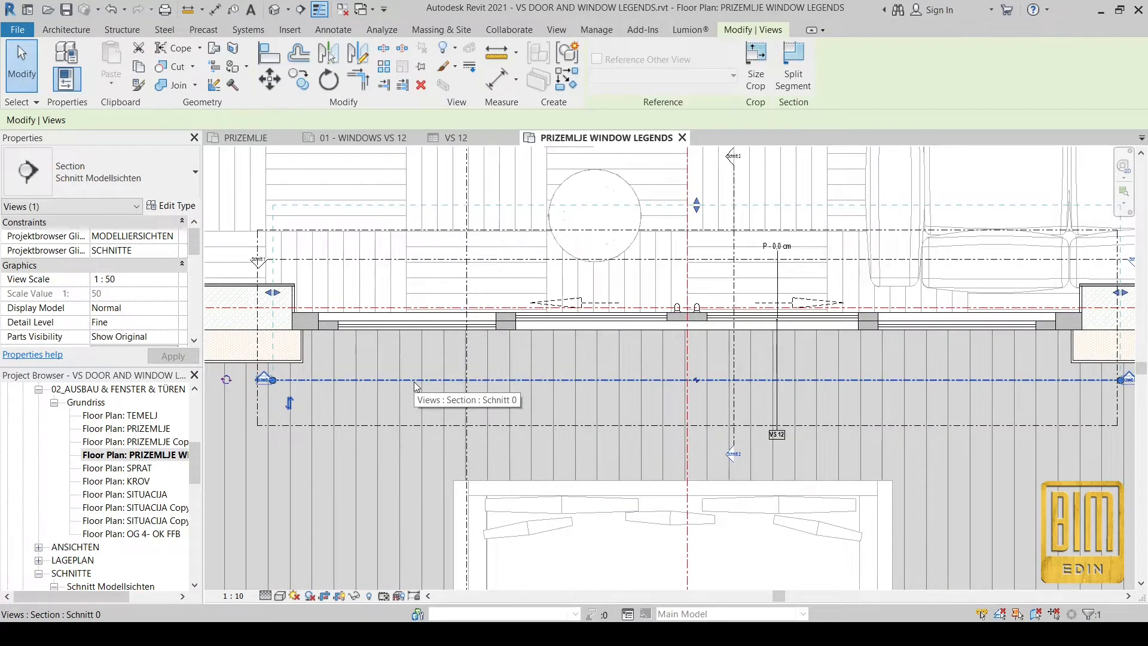
{"action": "scroll", "coordinate": [811, 466], "scroll_direction": "up", "scroll_amount": 6}
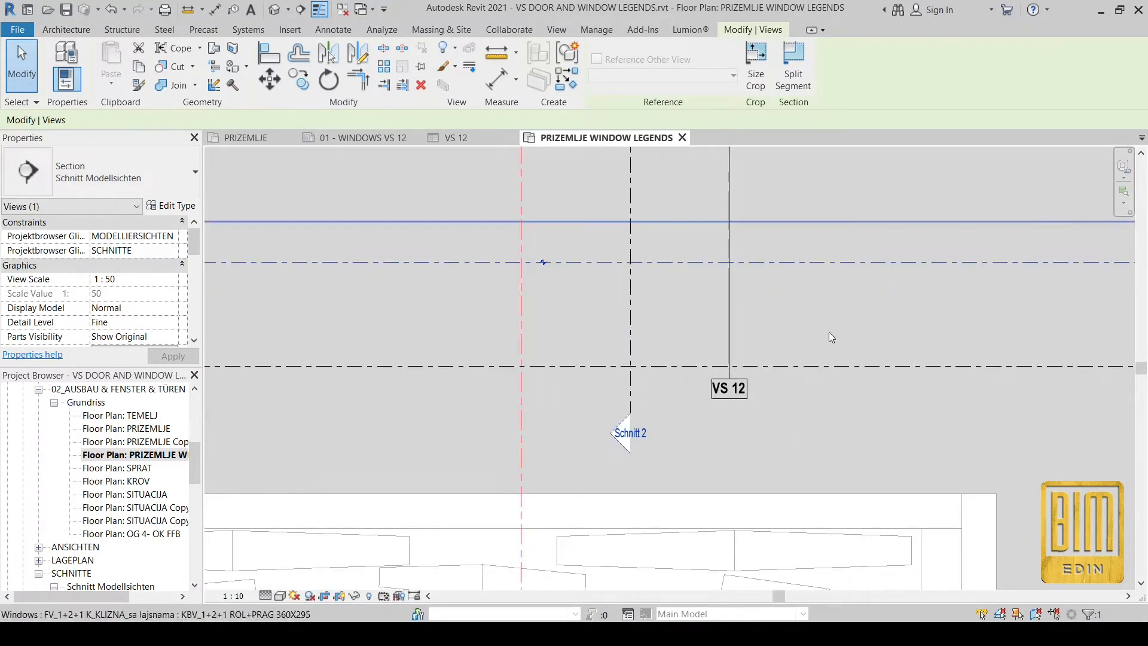
{"action": "scroll", "coordinate": [727, 373], "scroll_direction": "down", "scroll_amount": 5}
{"action": "scroll", "coordinate": [728, 377], "scroll_direction": "down", "scroll_amount": 2}
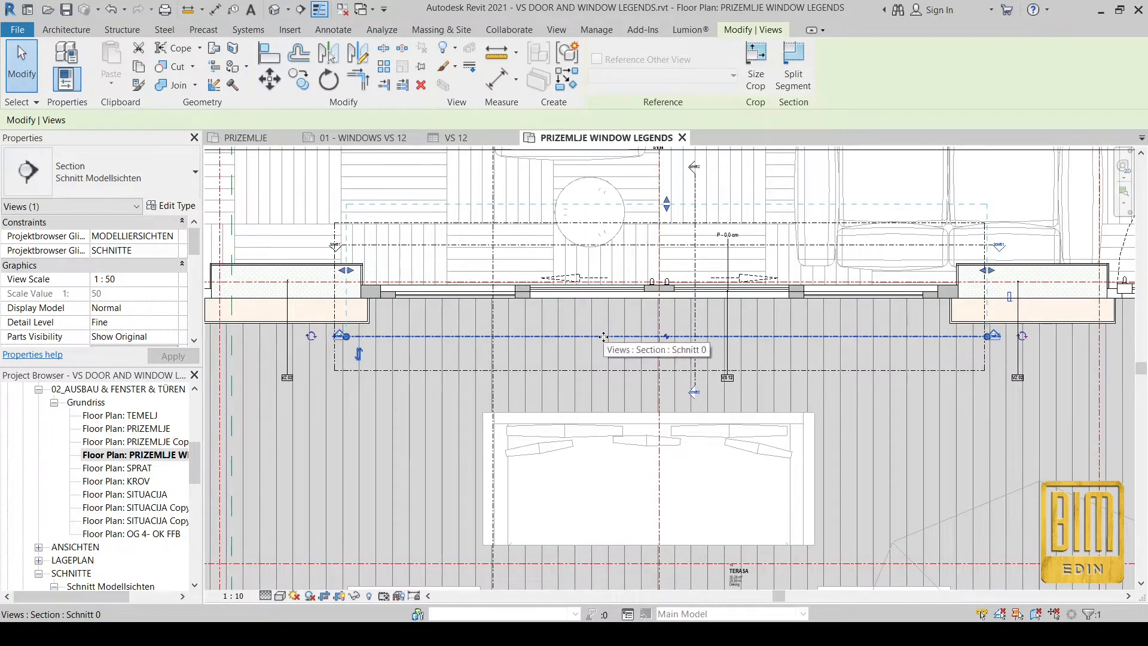
{"action": "scroll", "coordinate": [128, 299], "scroll_direction": "down", "scroll_amount": 5}
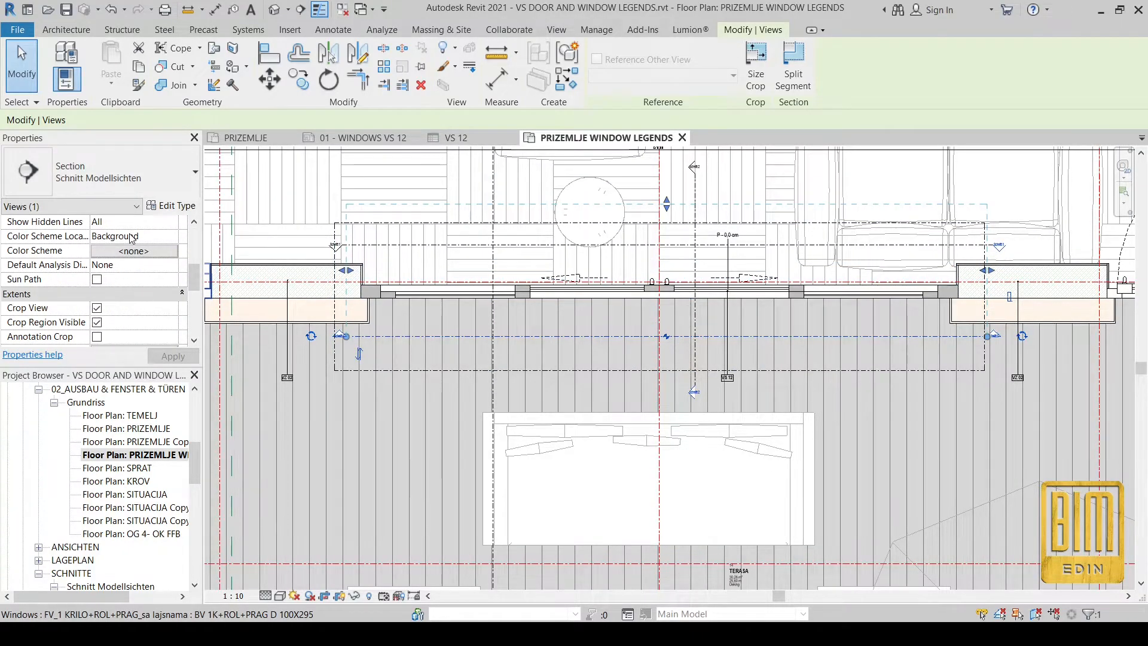
{"action": "scroll", "coordinate": [129, 287], "scroll_direction": "down", "scroll_amount": 5}
{"action": "left_click", "coordinate": [158, 265]}
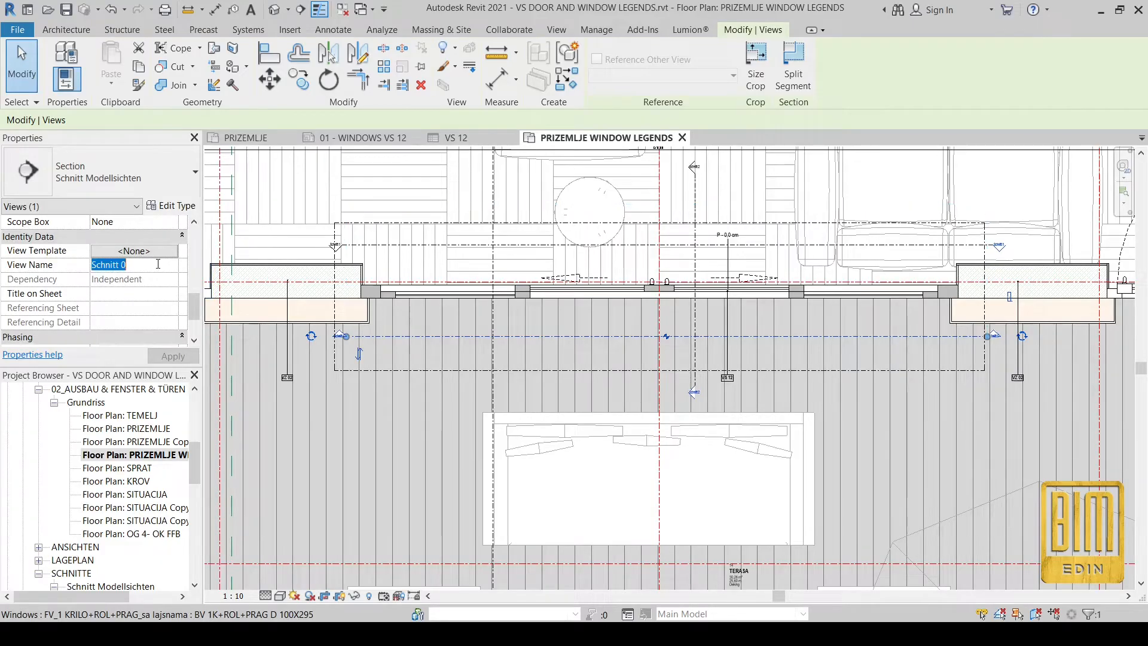
{"action": "type", "text": "VS 12 EX"}
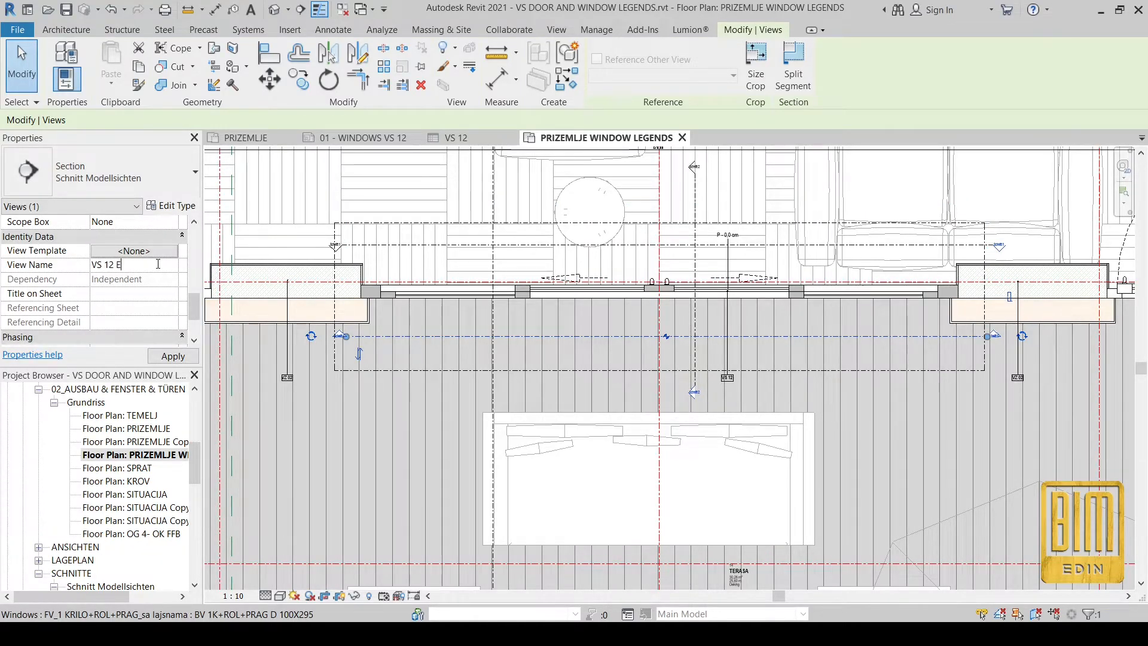
{"action": "left_click", "coordinate": [174, 357]}
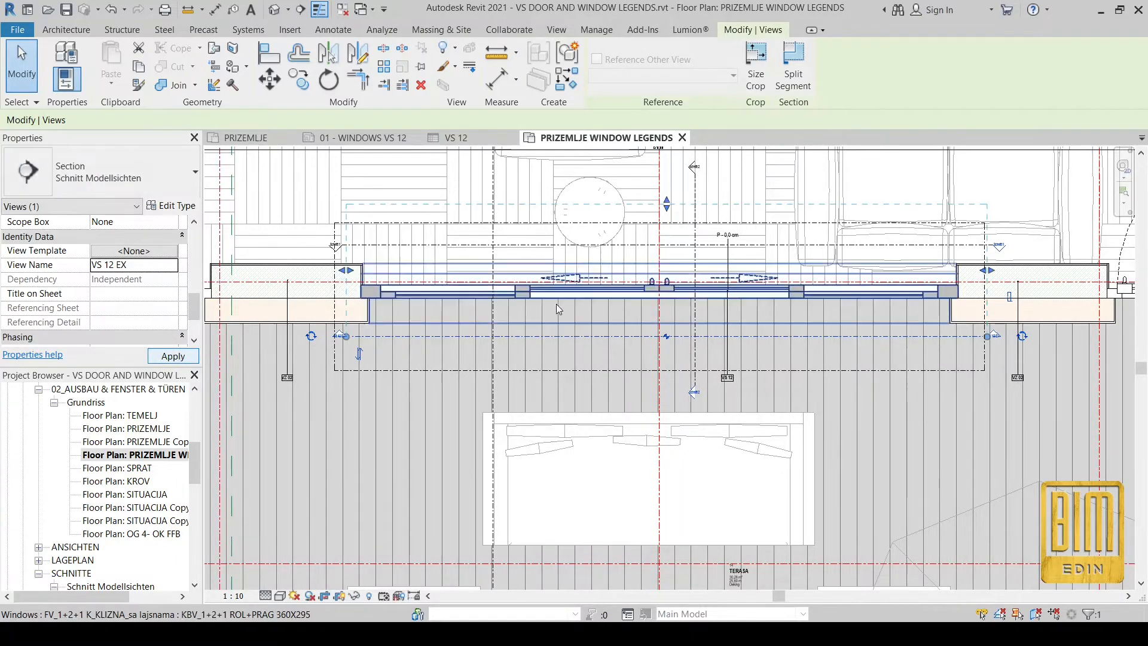
Set the view name of the horizontal section on the interior side of the window to VS 12 IN.
{"action": "left_click", "coordinate": [491, 244]}
{"action": "left_click", "coordinate": [137, 264]}
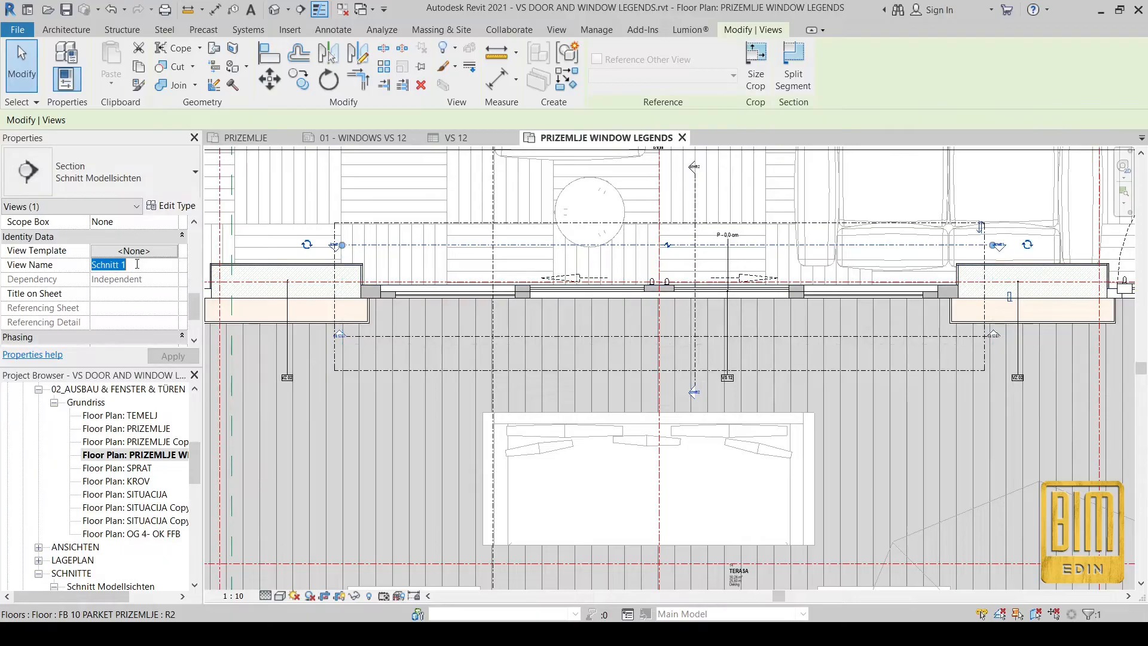
{"action": "type", "text": "VS 12 IN"}
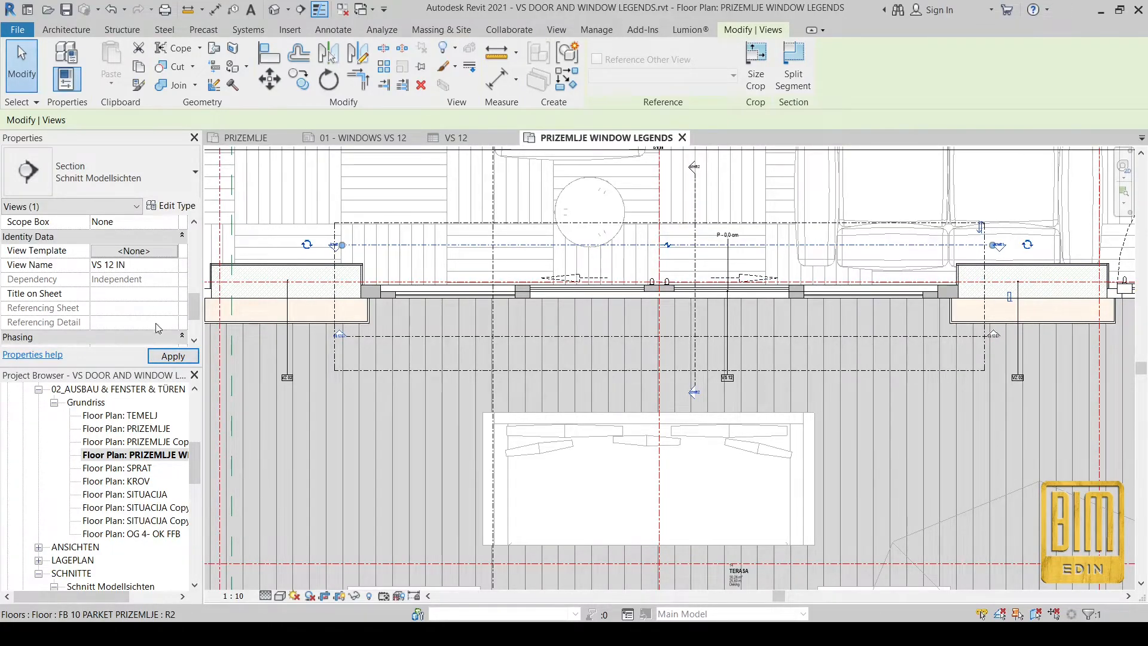
{"action": "left_click", "coordinate": [172, 355]}
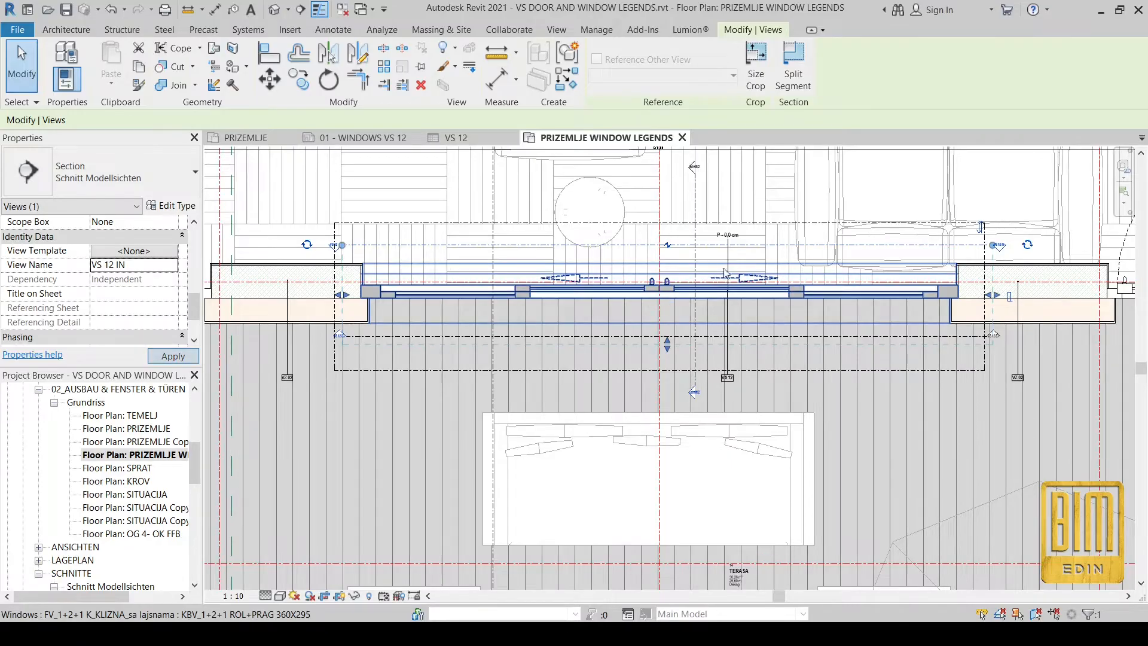
Set the view name of the vertical cross section through the window to VS 12 SECTION.
{"action": "left_click", "coordinate": [695, 204]}
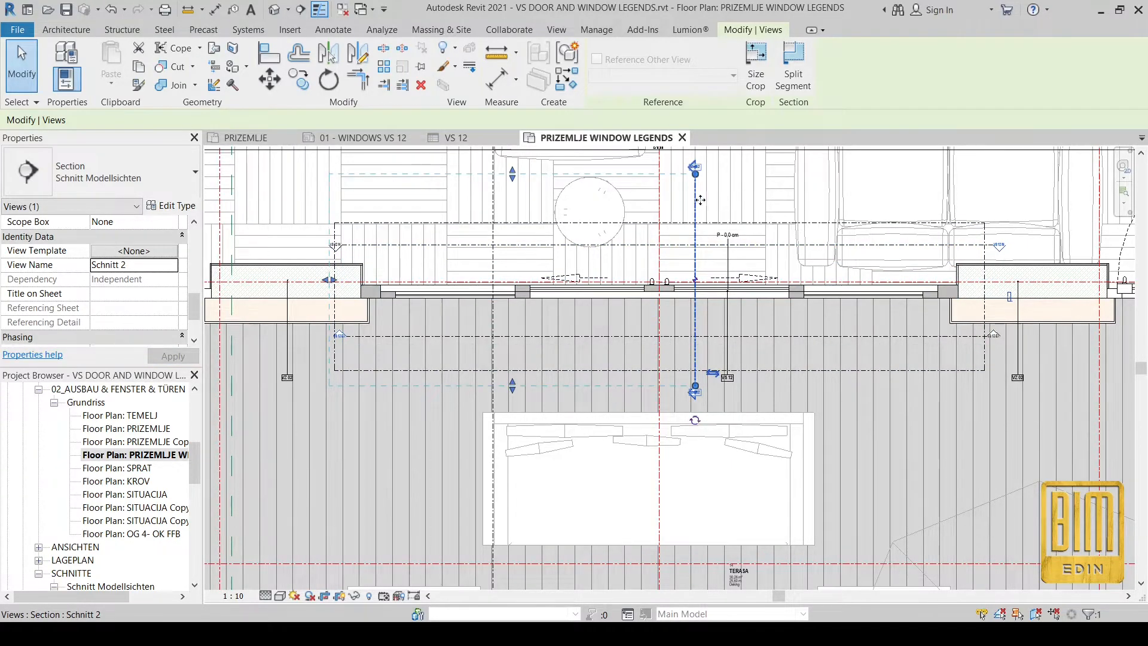
{"action": "left_click", "coordinate": [153, 265]}
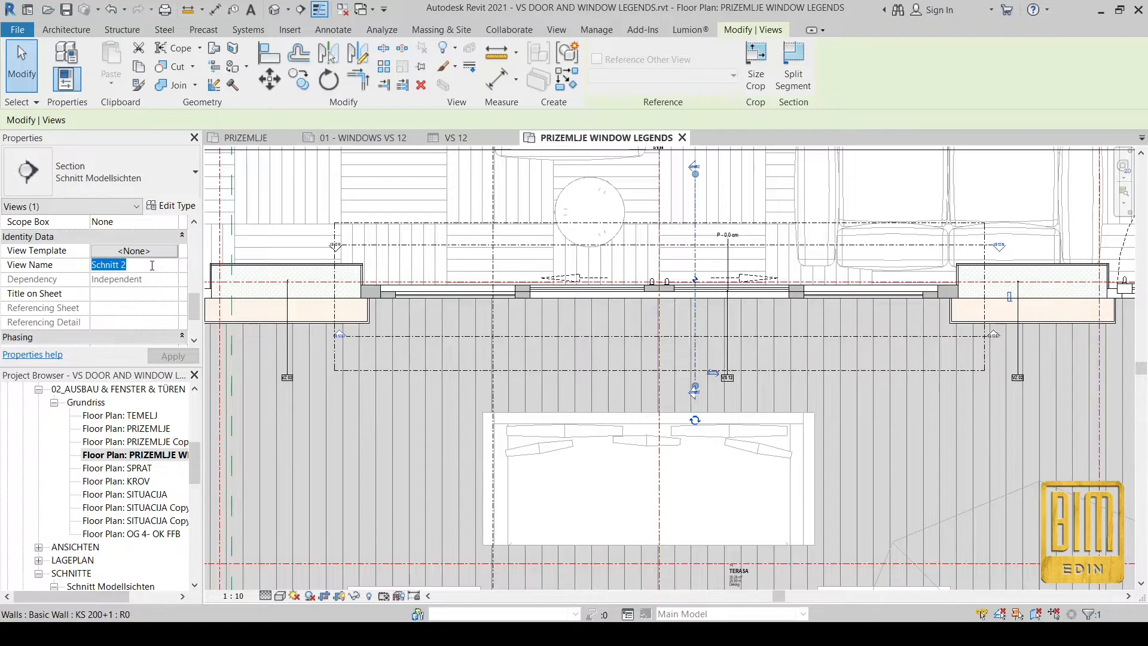
{"action": "type", "text": "VS 12 SECTION"}
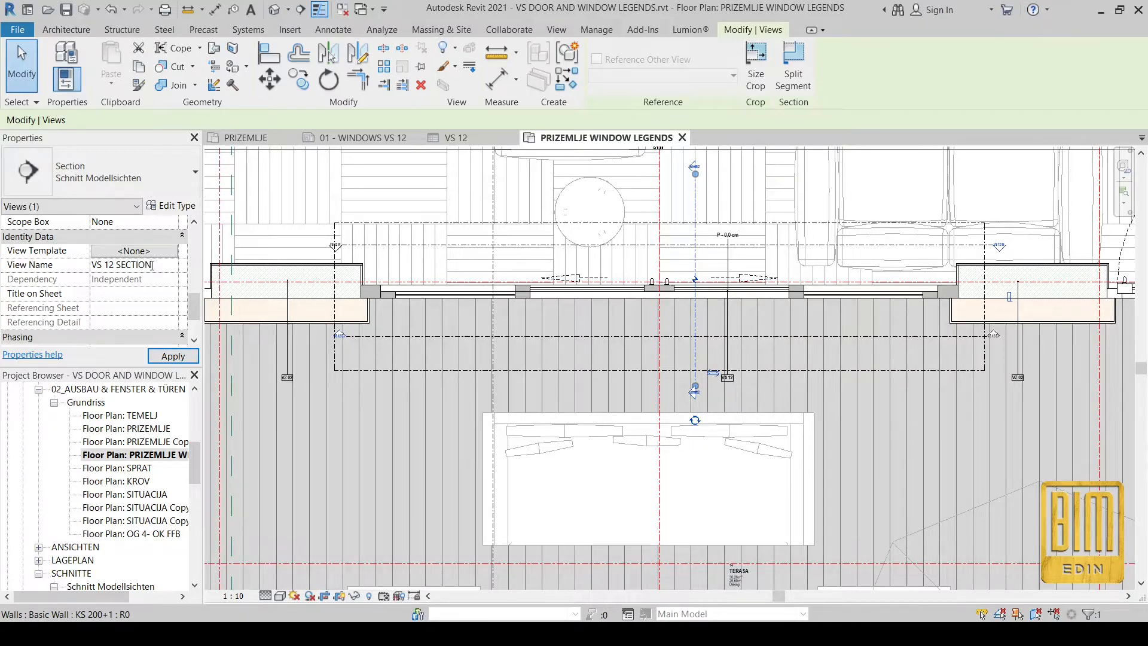
{"action": "left_click", "coordinate": [173, 356]}
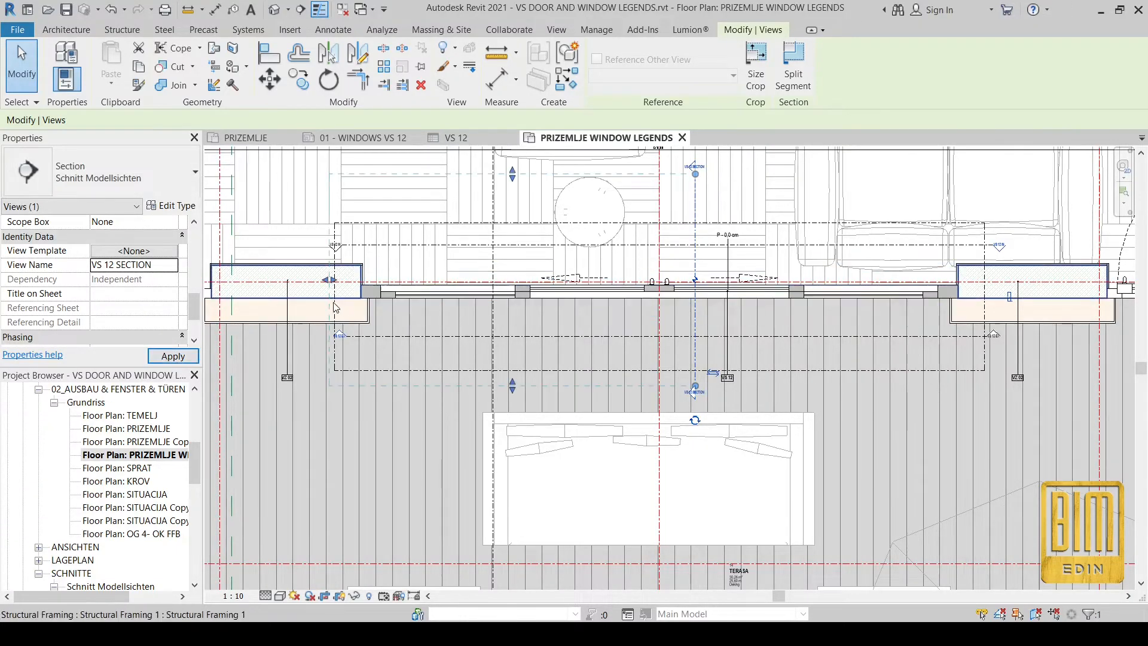
Set the view name of the plan callout around the window to VS 12 FP.
{"action": "left_click", "coordinate": [373, 226]}
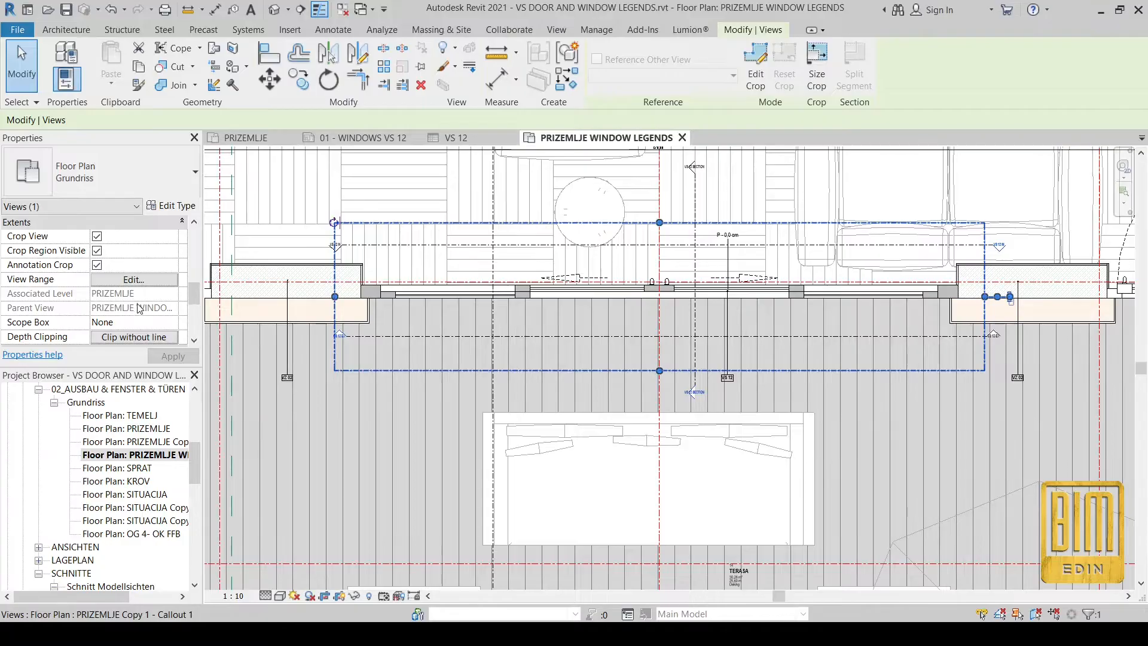
{"action": "scroll", "coordinate": [137, 309], "scroll_direction": "down", "scroll_amount": 5}
{"action": "scroll", "coordinate": [138, 303], "scroll_direction": "up", "scroll_amount": 5}
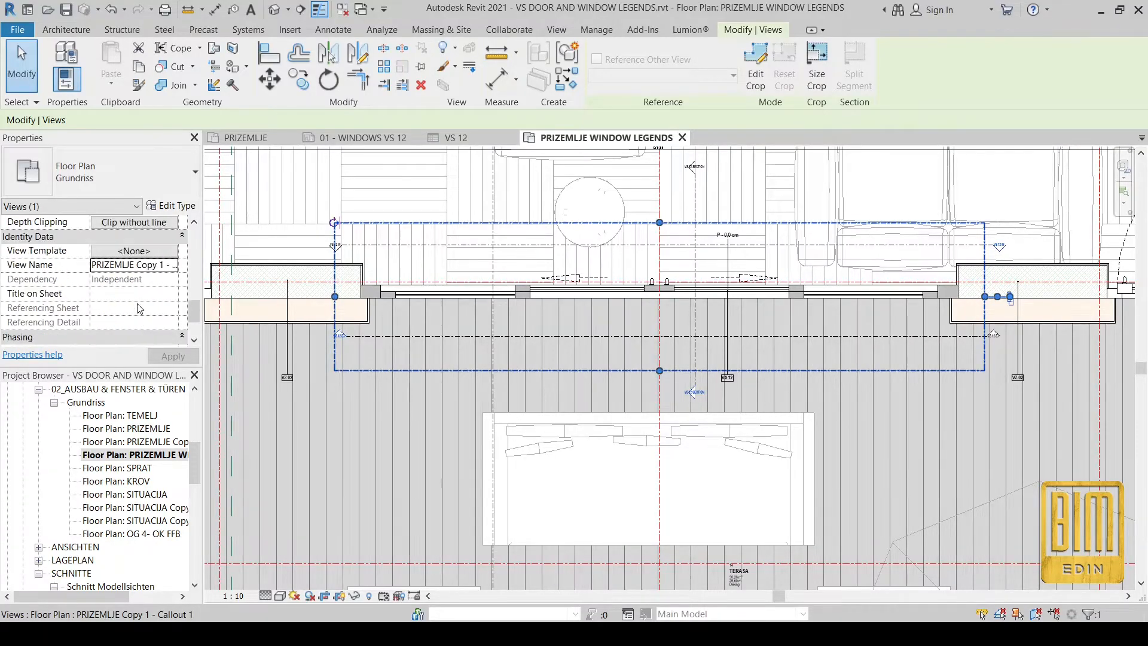
{"action": "left_click", "coordinate": [140, 269]}
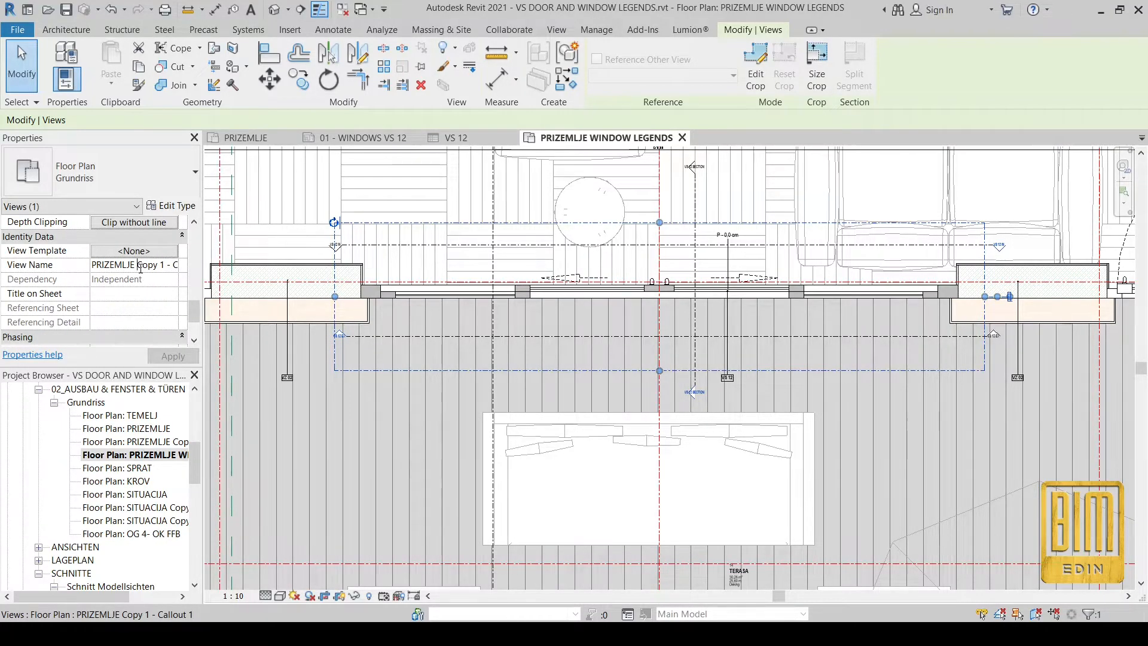
{"action": "left_click", "coordinate": [140, 268]}
{"action": "type", "text": "VS 12 FLOOR PLAN"}
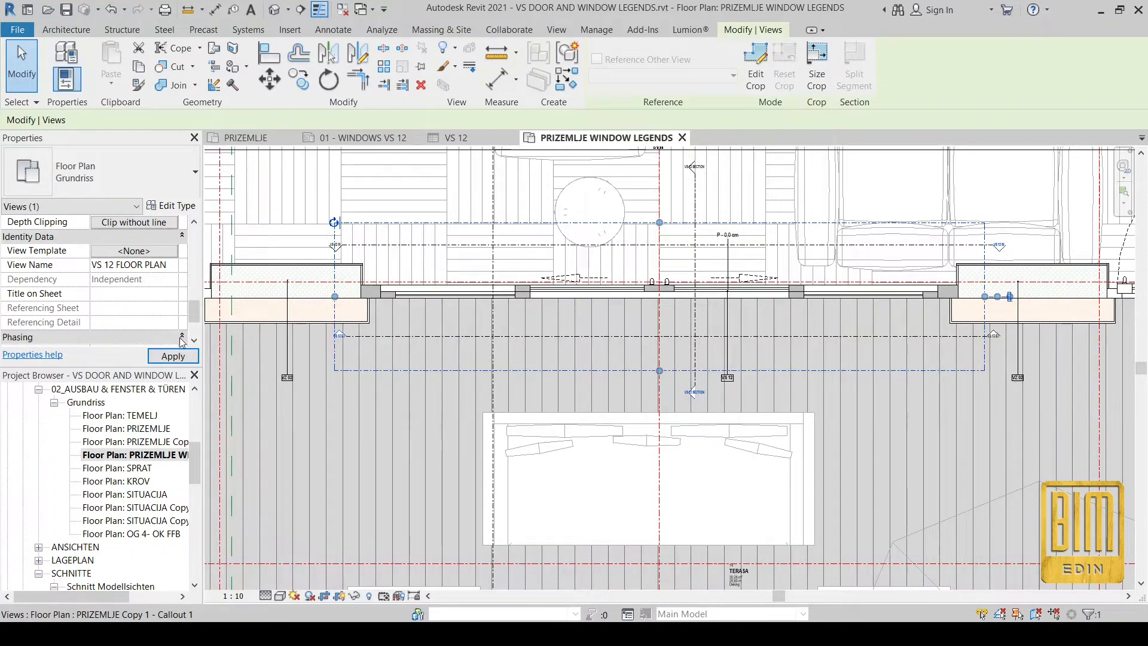
{"action": "left_click_drag", "start_coordinate": [165, 266], "coordinate": [132, 265]}
{"action": "key", "text": "BackSpace"}
{"action": "key", "text": "BackSpace"}
{"action": "left_click", "coordinate": [173, 356]}
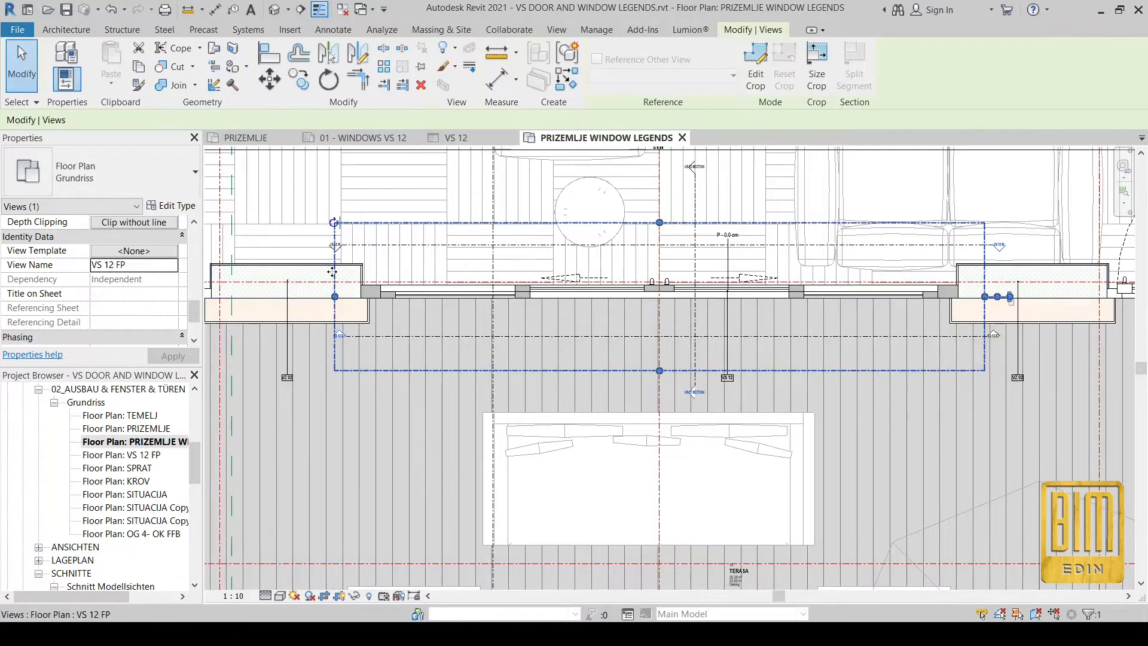
Assign the floor plans PRIZEMLJE WINDOW LEGENDS and VS 12 FP together to a new second-level browser group named WINDOW LEGENDS.
{"action": "left_click", "coordinate": [140, 457]}
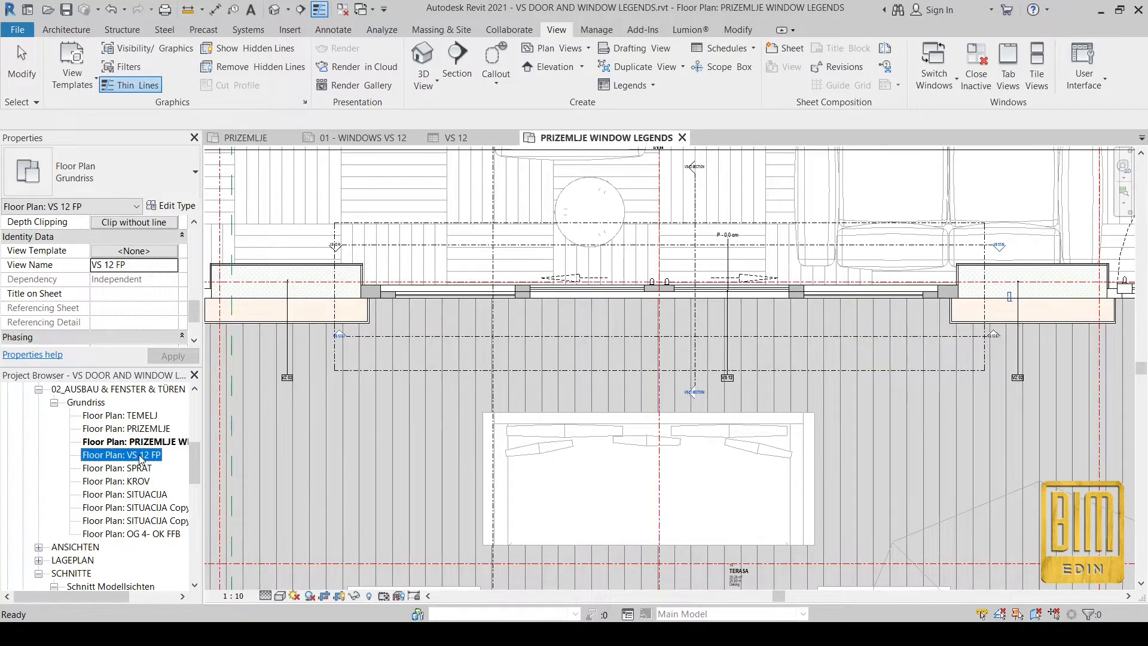
{"action": "key", "text": "Up"}
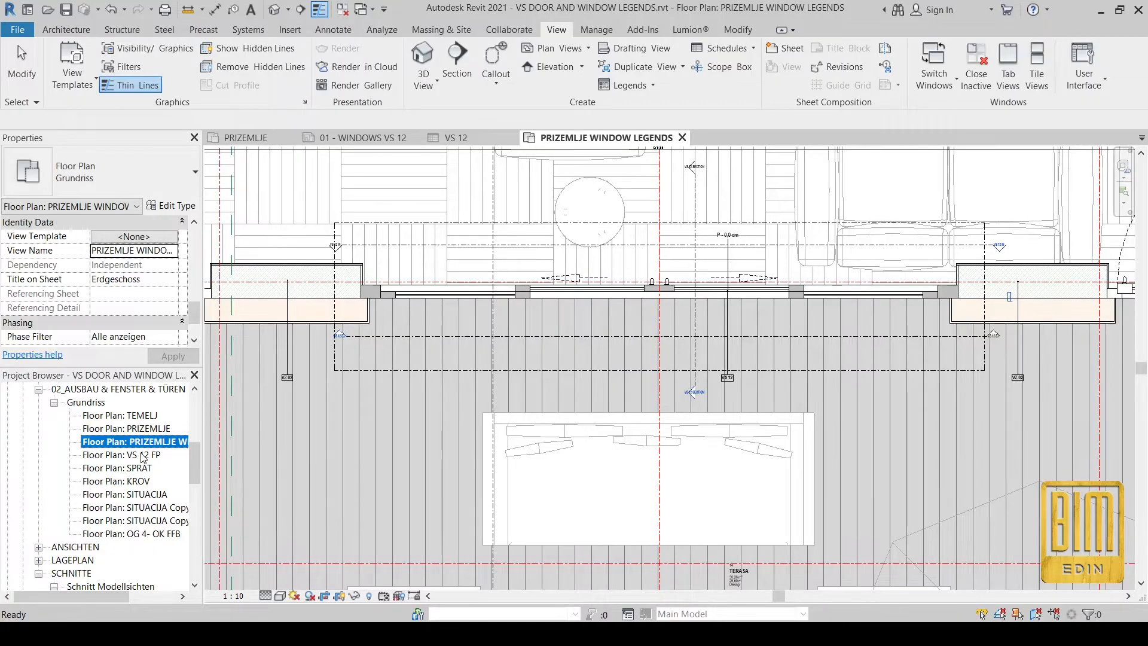
{"action": "left_click", "coordinate": [144, 456], "text": "ctrl"}
{"action": "scroll", "coordinate": [159, 242], "scroll_direction": "up", "scroll_amount": 2}
{"action": "scroll", "coordinate": [159, 242], "scroll_direction": "up", "scroll_amount": 3}
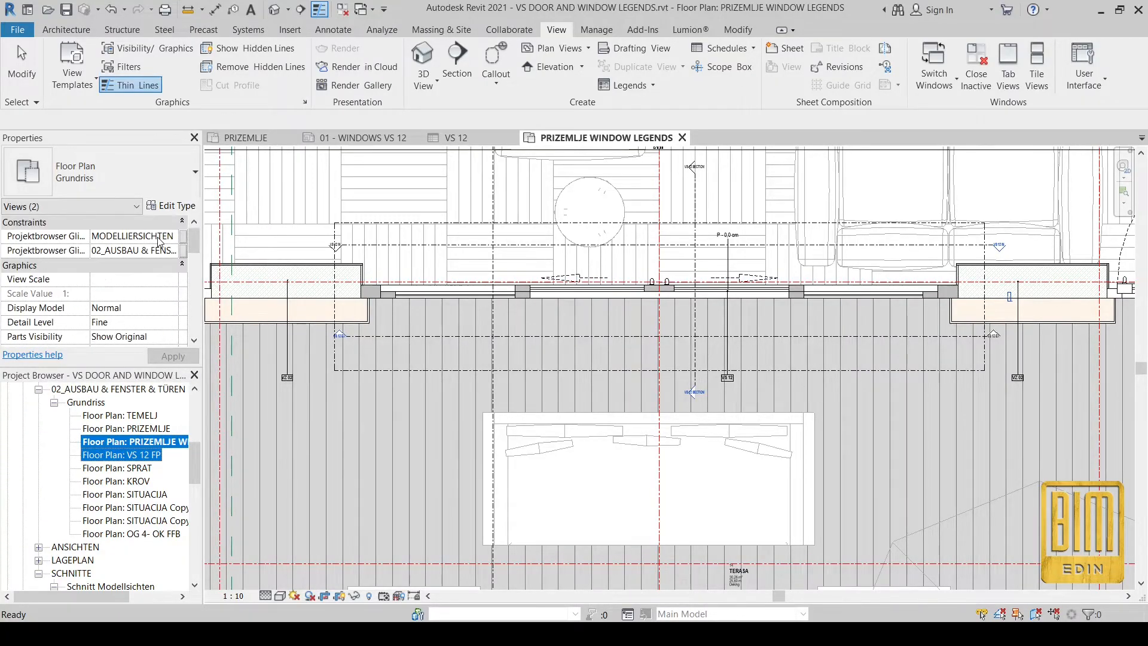
{"action": "left_click", "coordinate": [147, 250]}
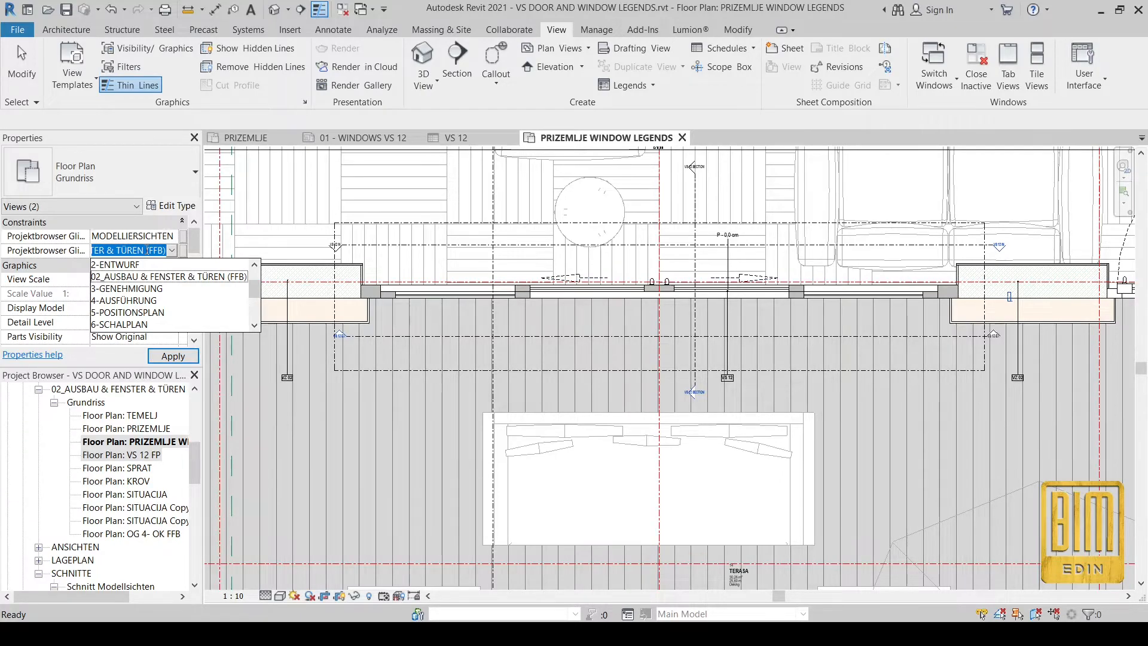
{"action": "type", "text": "WINDOW"}
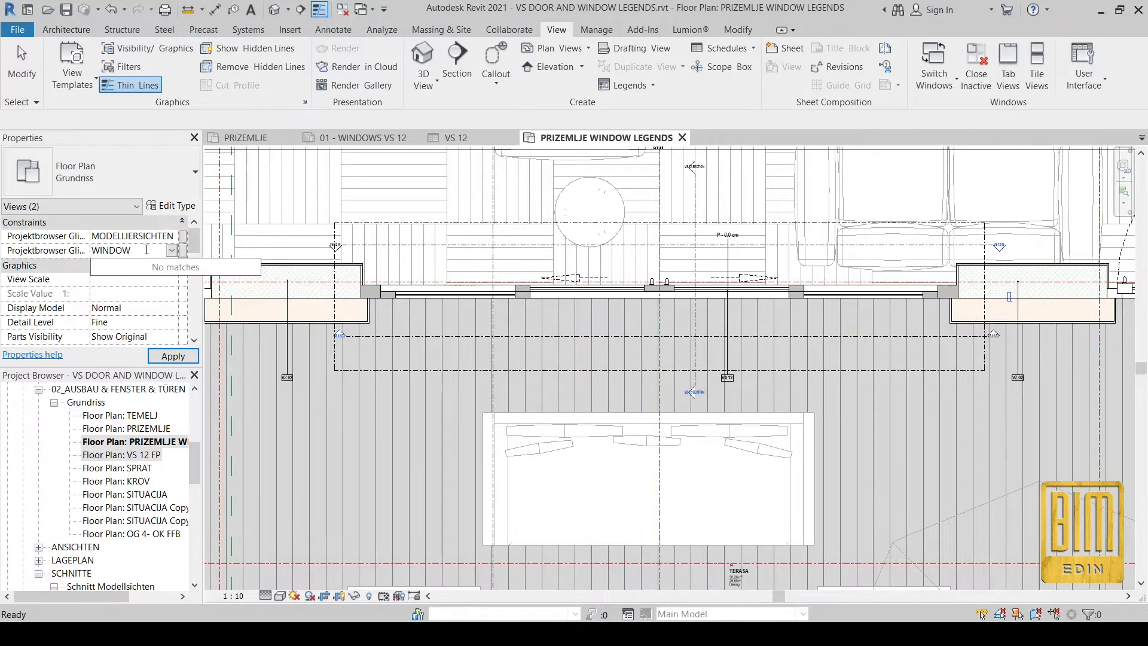
{"action": "type", "text": " LEGENDS"}
{"action": "key", "text": "Return"}
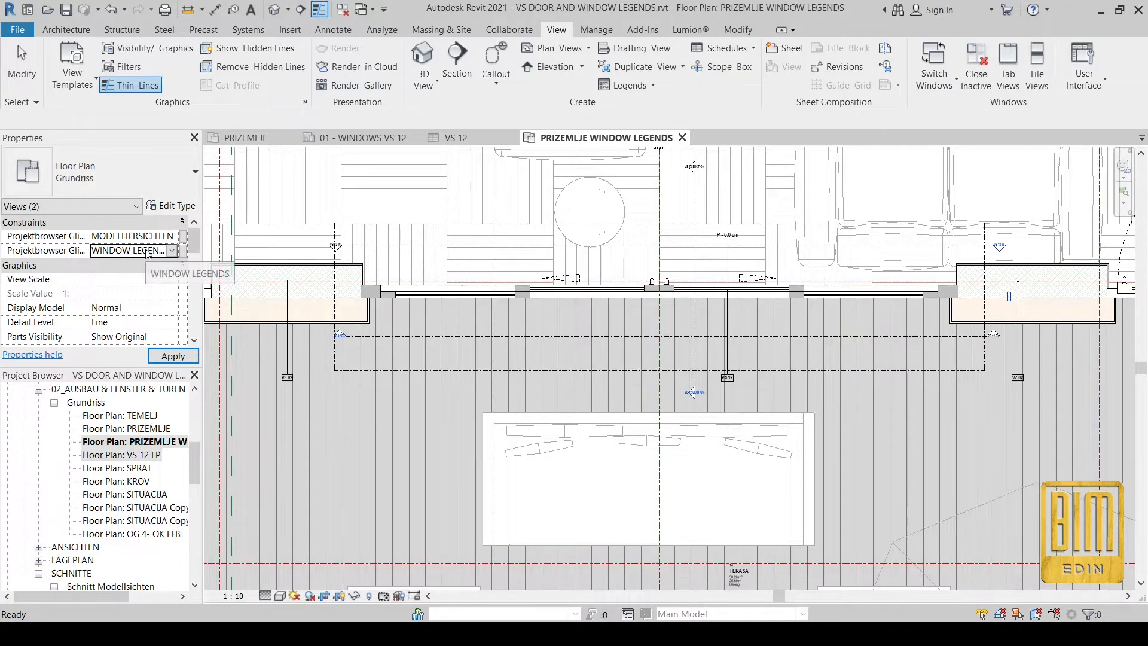
{"action": "left_click", "coordinate": [171, 356]}
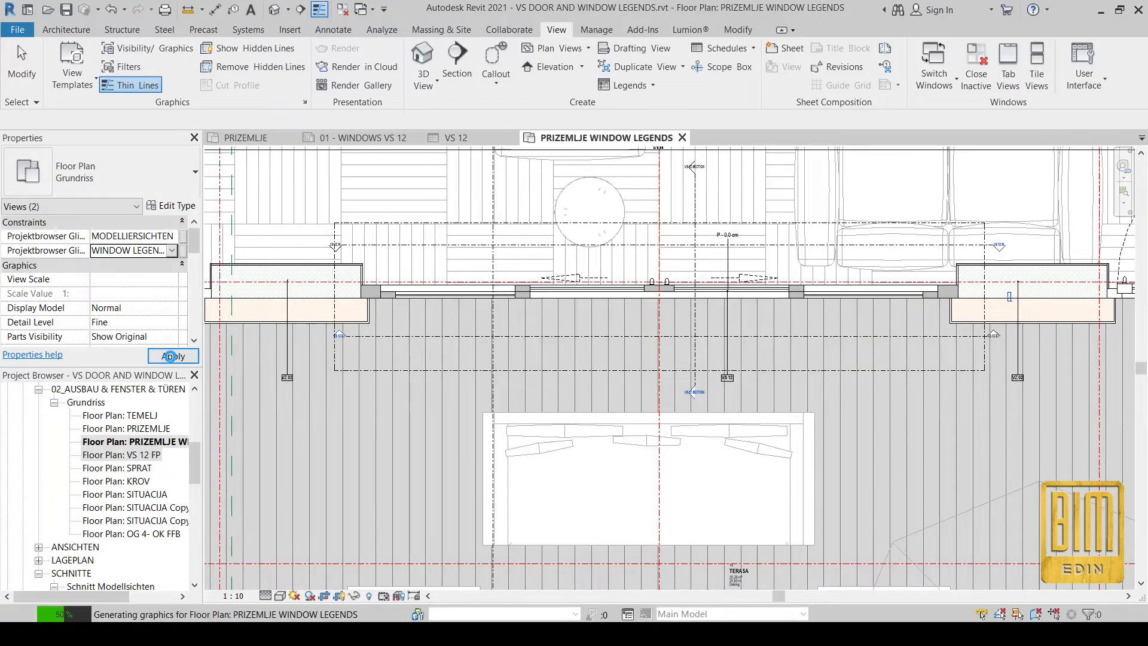
{"action": "scroll", "coordinate": [153, 466], "scroll_direction": "down", "scroll_amount": 2}
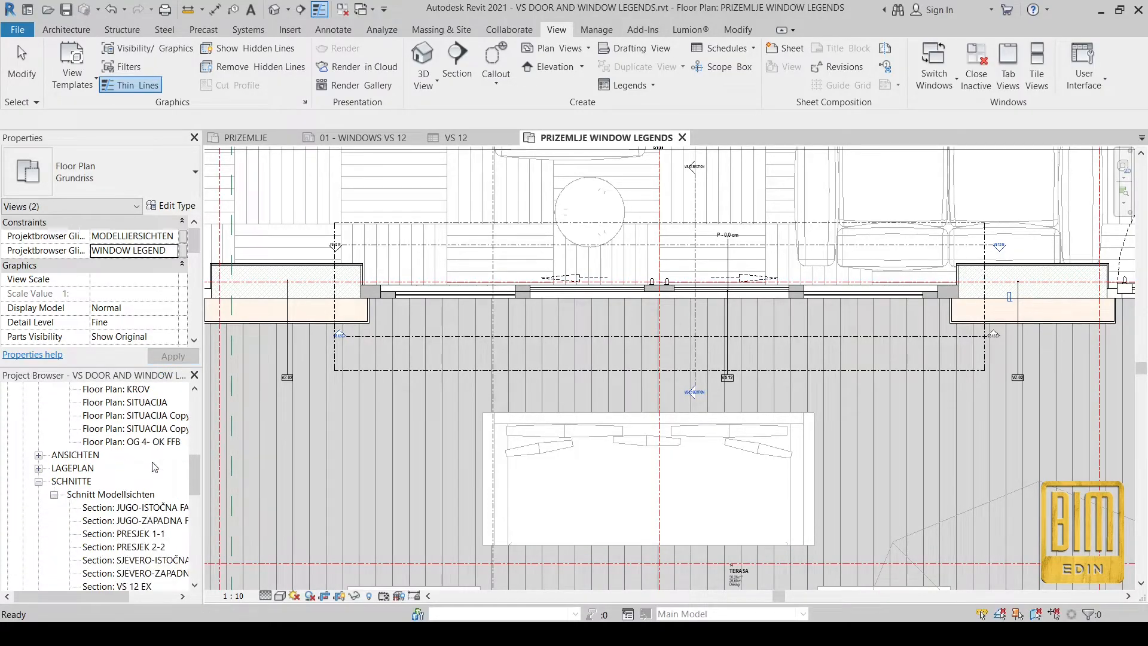
{"action": "scroll", "coordinate": [154, 466], "scroll_direction": "up", "scroll_amount": 8}
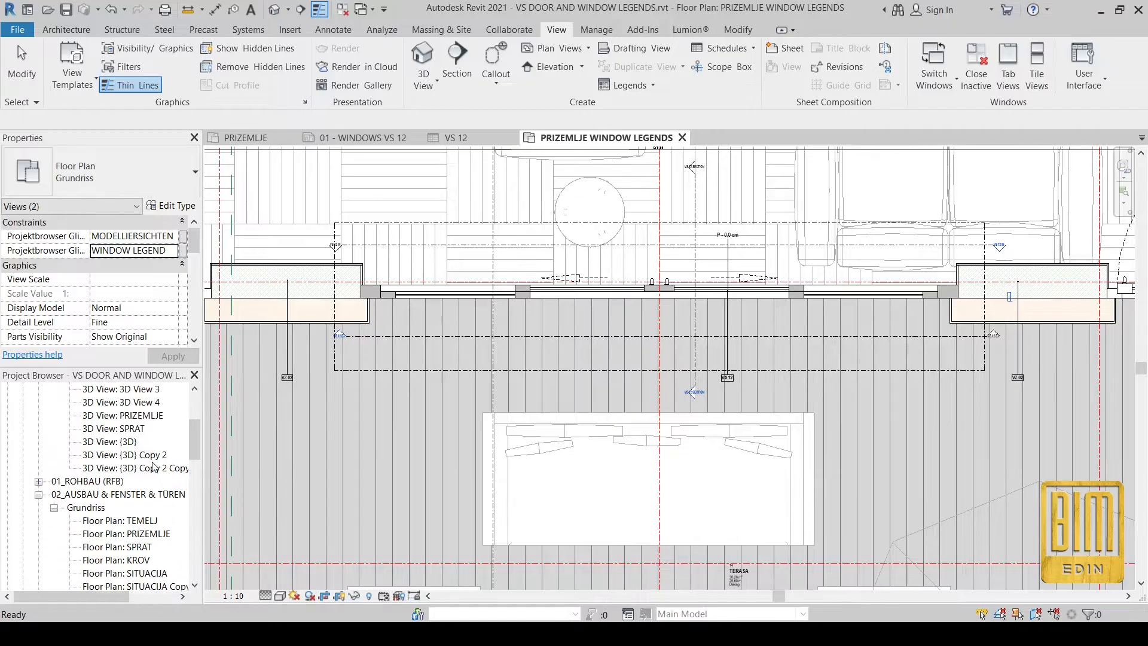
{"action": "scroll", "coordinate": [154, 467], "scroll_direction": "up", "scroll_amount": 1}
{"action": "scroll", "coordinate": [154, 467], "scroll_direction": "down", "scroll_amount": 8}
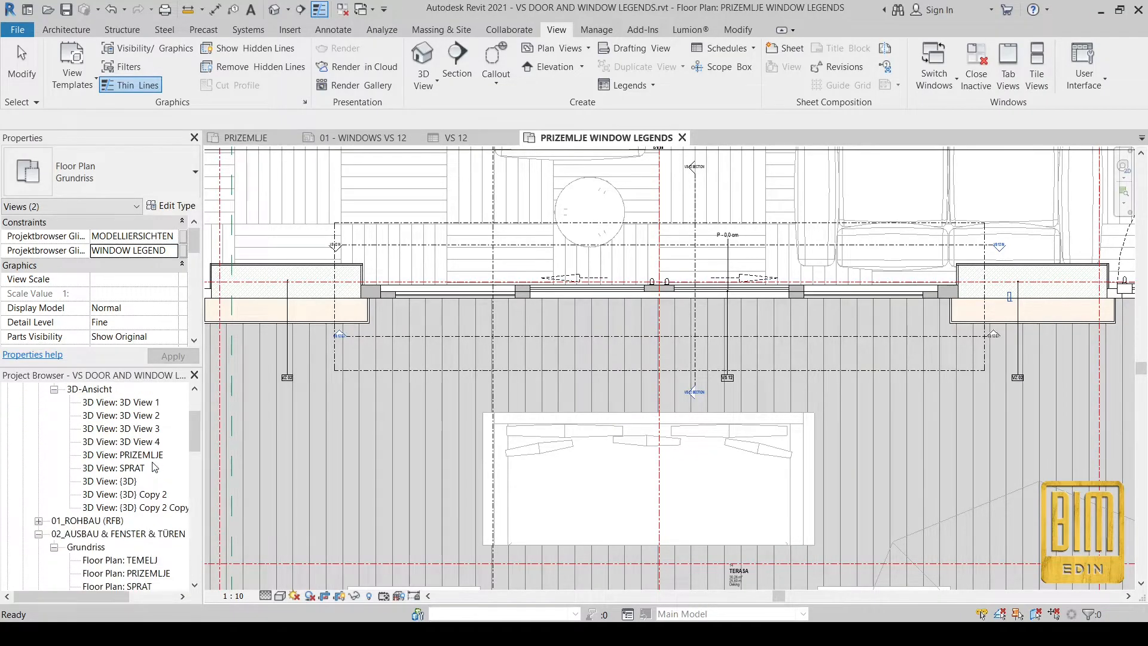
Assign the sections VS 12 EX, VS 12 IN and VS 12 SECTION together to the second-level browser group WINDOW LEGENDS.
{"action": "scroll", "coordinate": [153, 466], "scroll_direction": "down", "scroll_amount": 4}
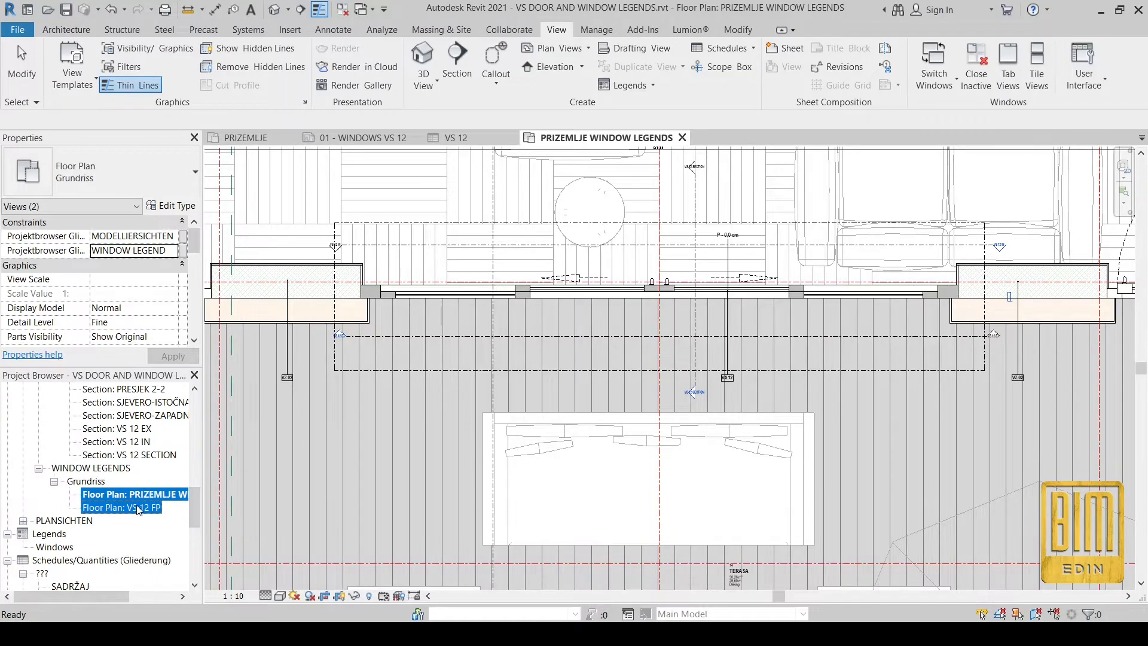
{"action": "left_click", "coordinate": [424, 405]}
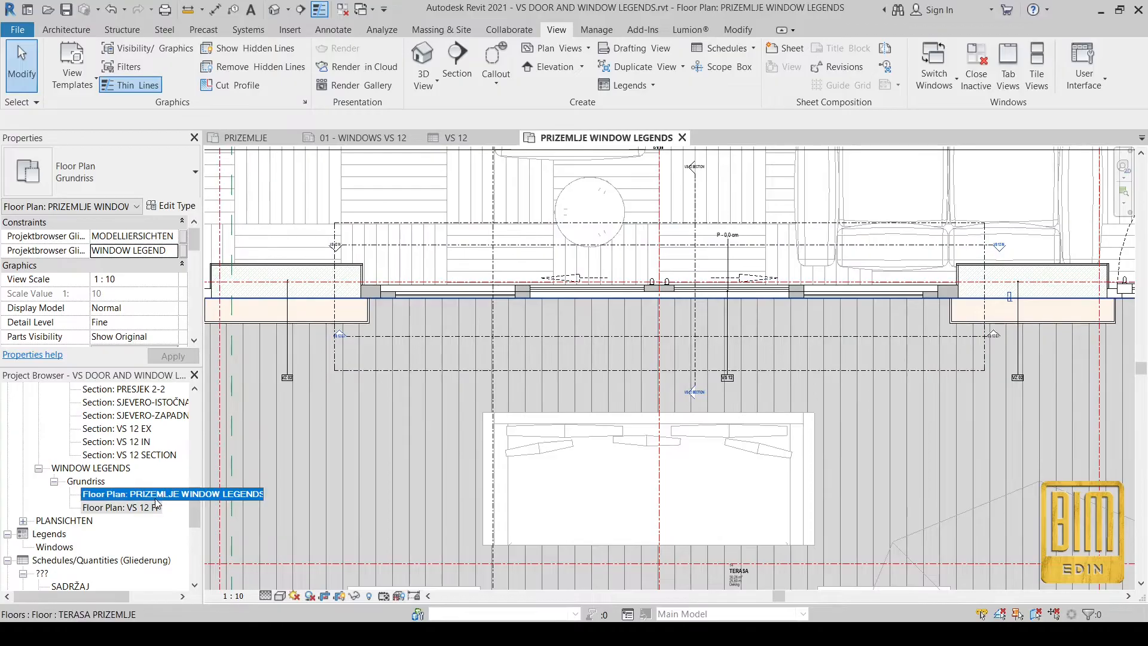
{"action": "scroll", "coordinate": [157, 503], "scroll_direction": "down", "scroll_amount": 4}
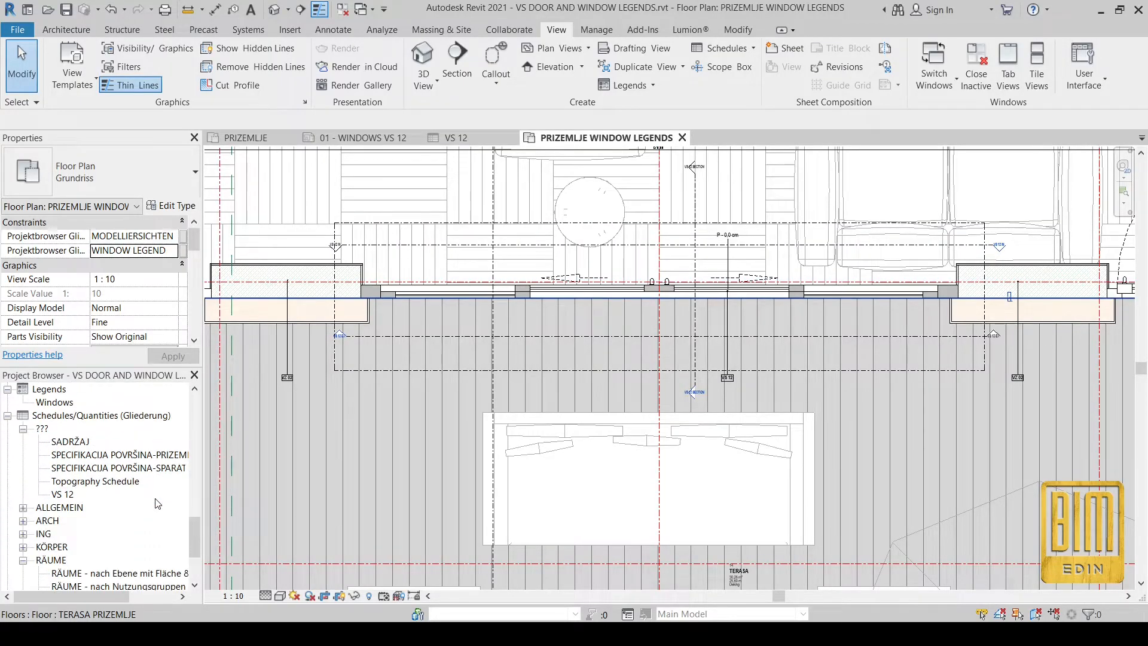
{"action": "scroll", "coordinate": [157, 503], "scroll_direction": "up", "scroll_amount": 3}
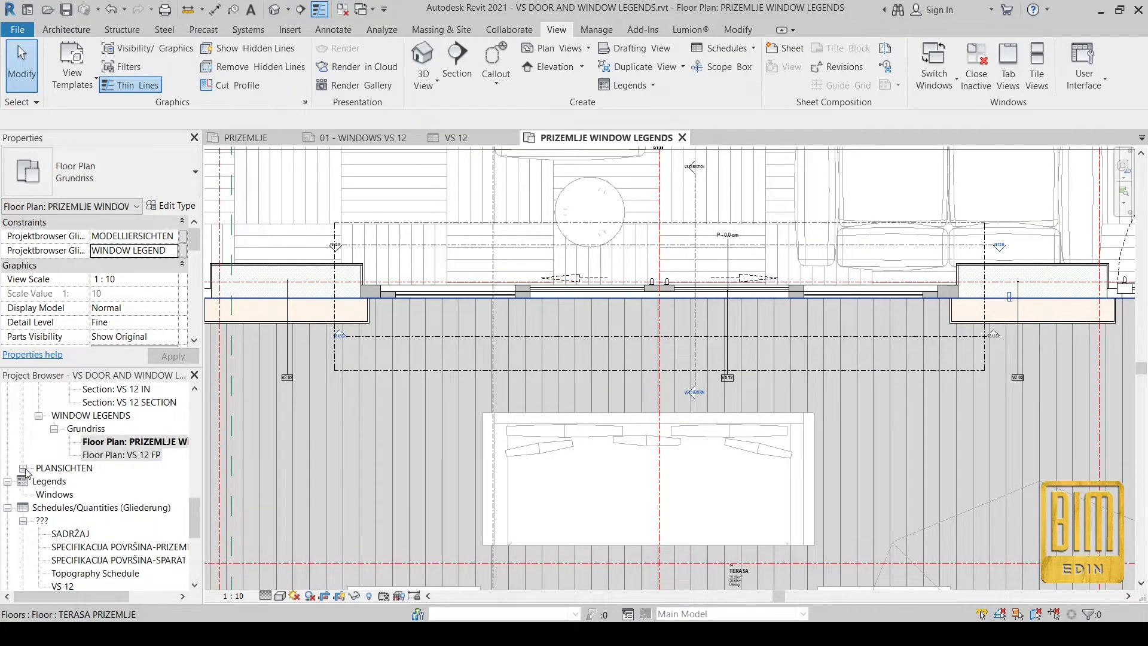
{"action": "scroll", "coordinate": [108, 443], "scroll_direction": "up", "scroll_amount": 2}
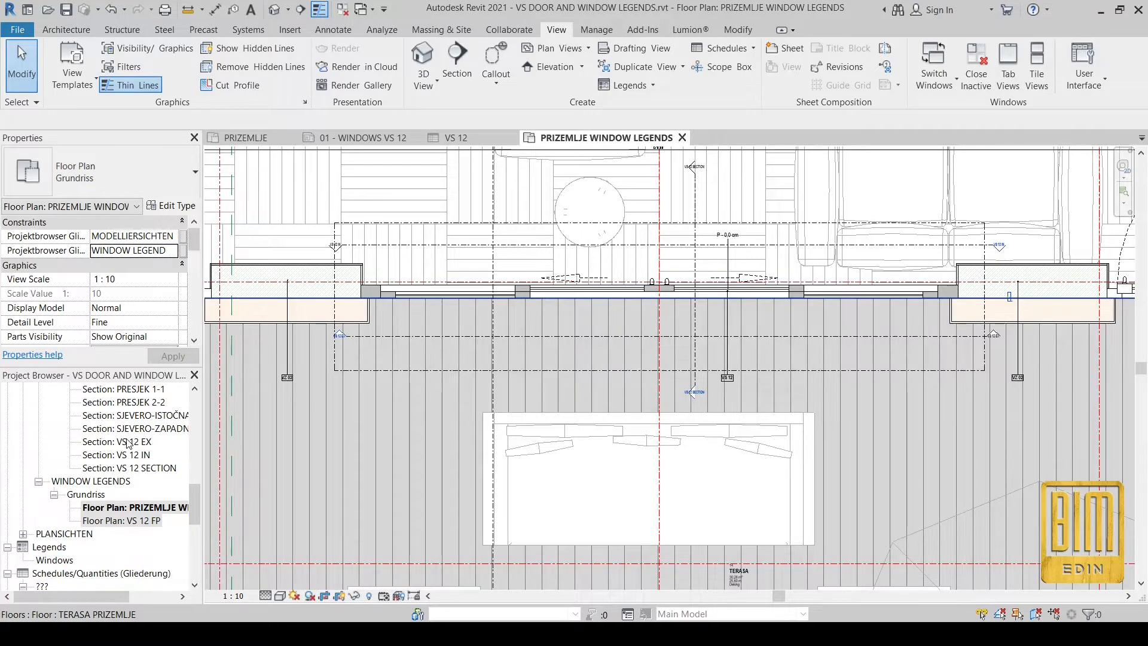
{"action": "left_click", "coordinate": [122, 442]}
{"action": "left_click", "coordinate": [131, 456], "text": "ctrl"}
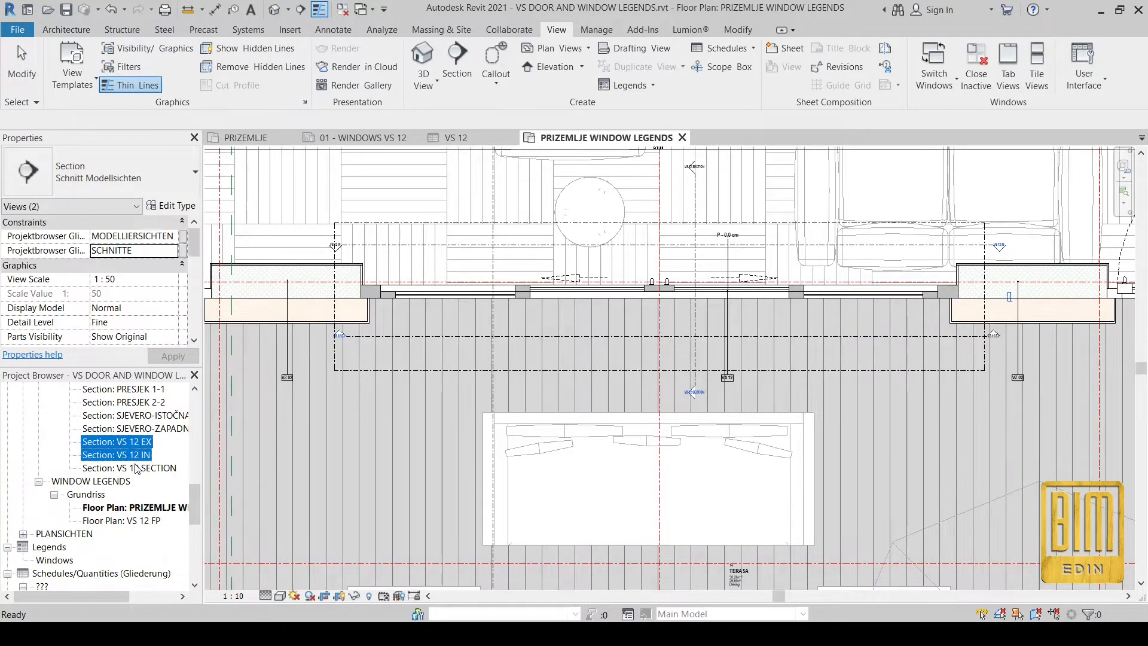
{"action": "left_click", "coordinate": [137, 468], "text": "ctrl"}
{"action": "left_click", "coordinate": [155, 250]}
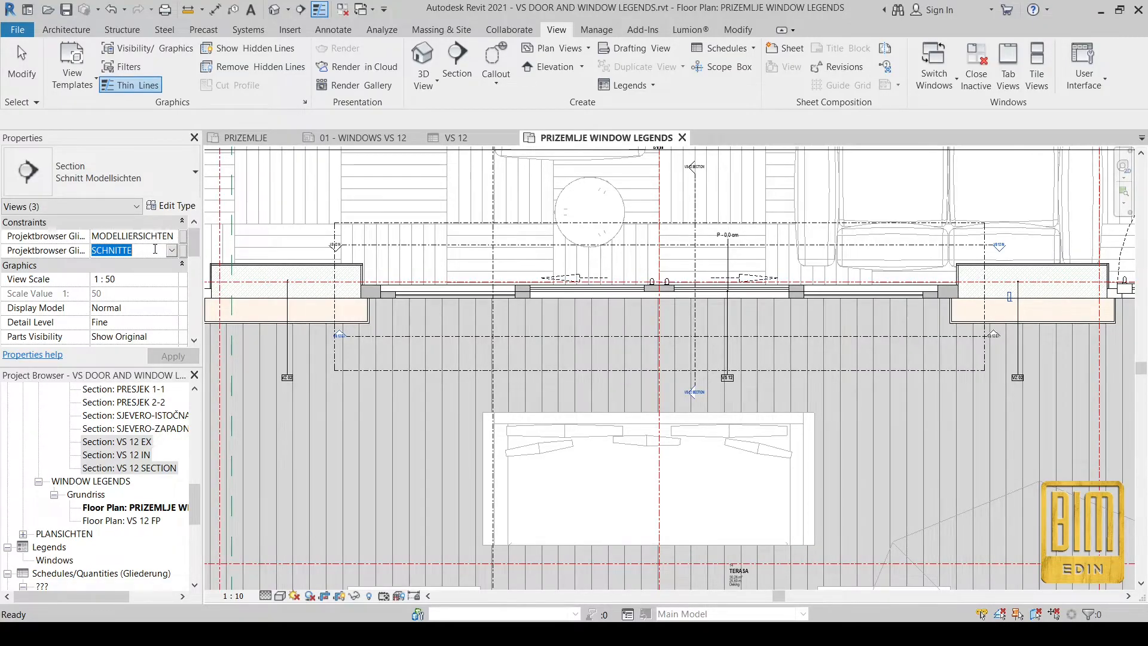
{"action": "type", "text": "W"}
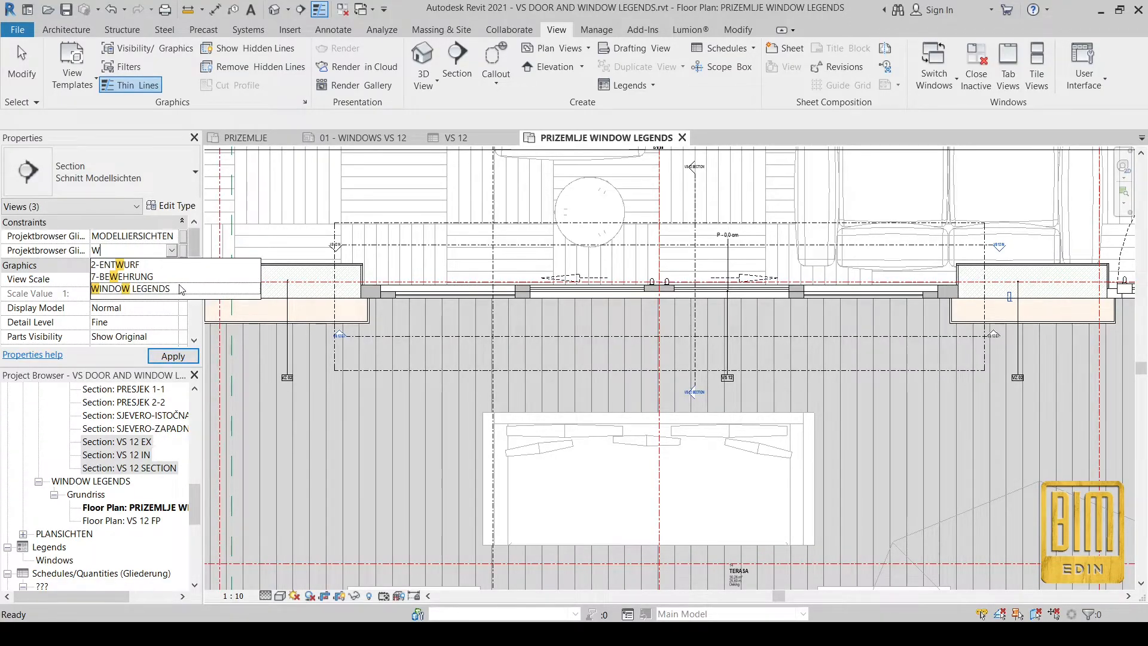
{"action": "left_click", "coordinate": [180, 287]}
{"action": "left_click", "coordinate": [169, 360]}
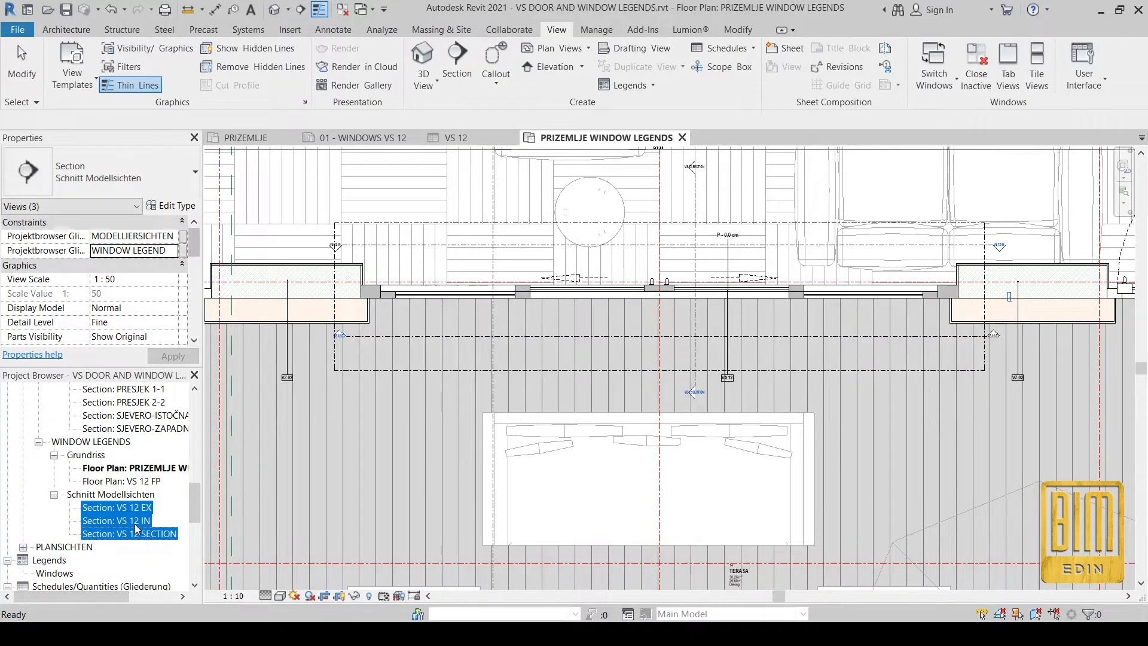
{"action": "scroll", "coordinate": [136, 528], "scroll_direction": "down", "scroll_amount": 10}
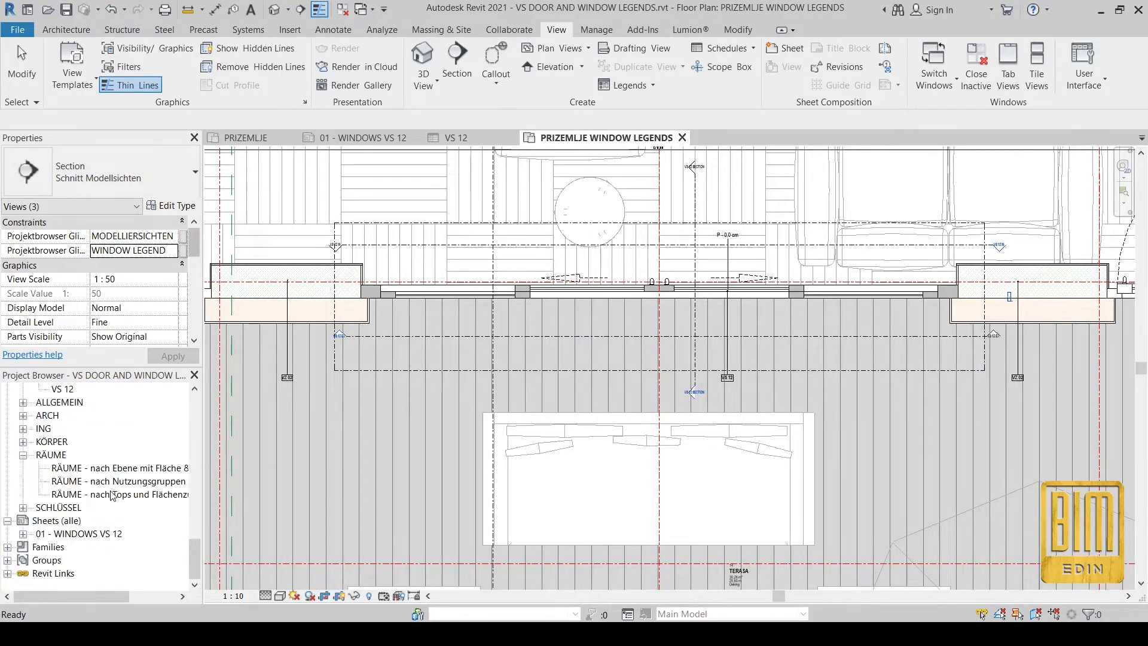
{"action": "right_click", "coordinate": [55, 520]}
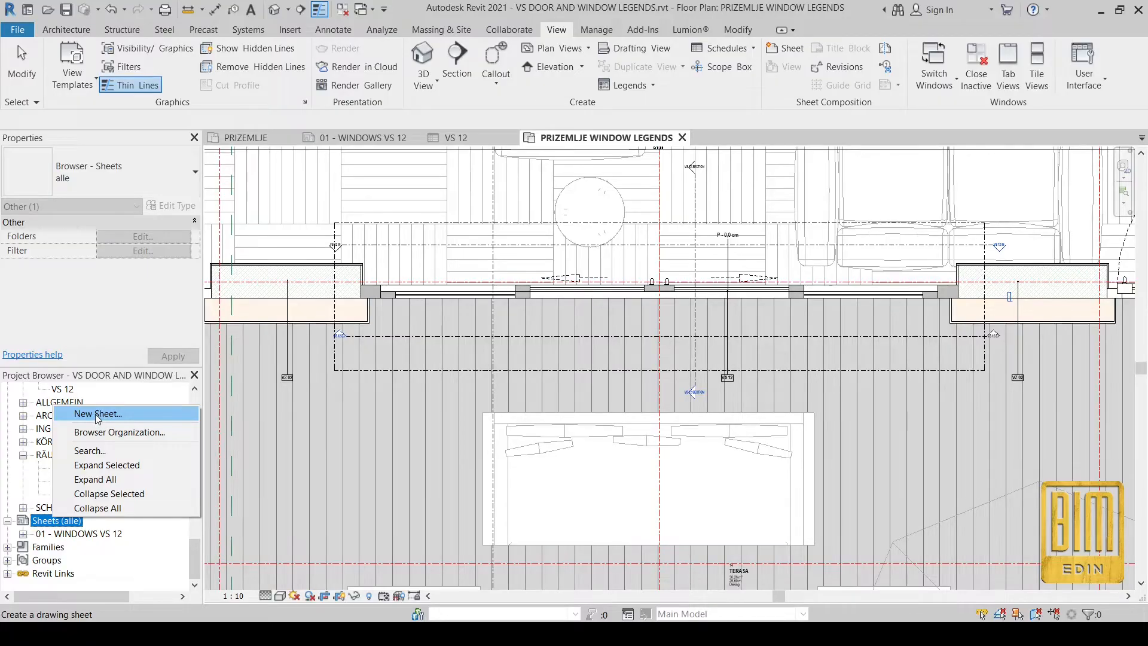
{"action": "left_click", "coordinate": [95, 418]}
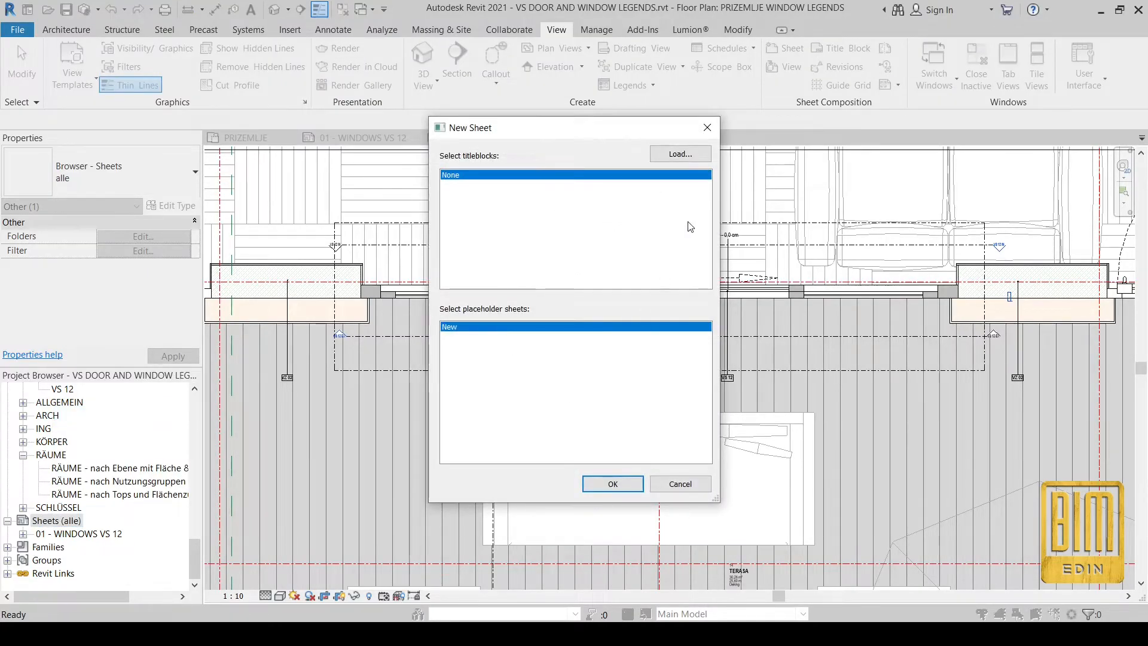
{"action": "left_click", "coordinate": [706, 127]}
Open sheet 01 - WINDOWS VS 12 and place the floor plan VS 12 FP on it.
{"action": "double_click", "coordinate": [66, 534]}
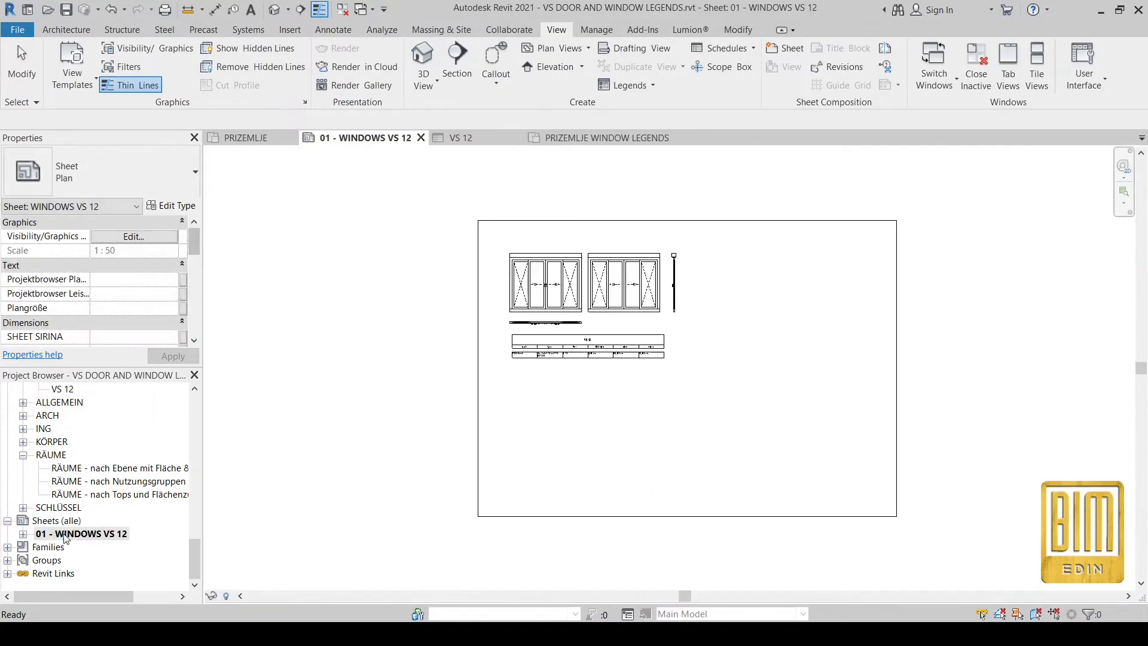
{"action": "scroll", "coordinate": [560, 281], "scroll_direction": "down", "scroll_amount": 3}
{"action": "scroll", "coordinate": [87, 505], "scroll_direction": "up", "scroll_amount": 1}
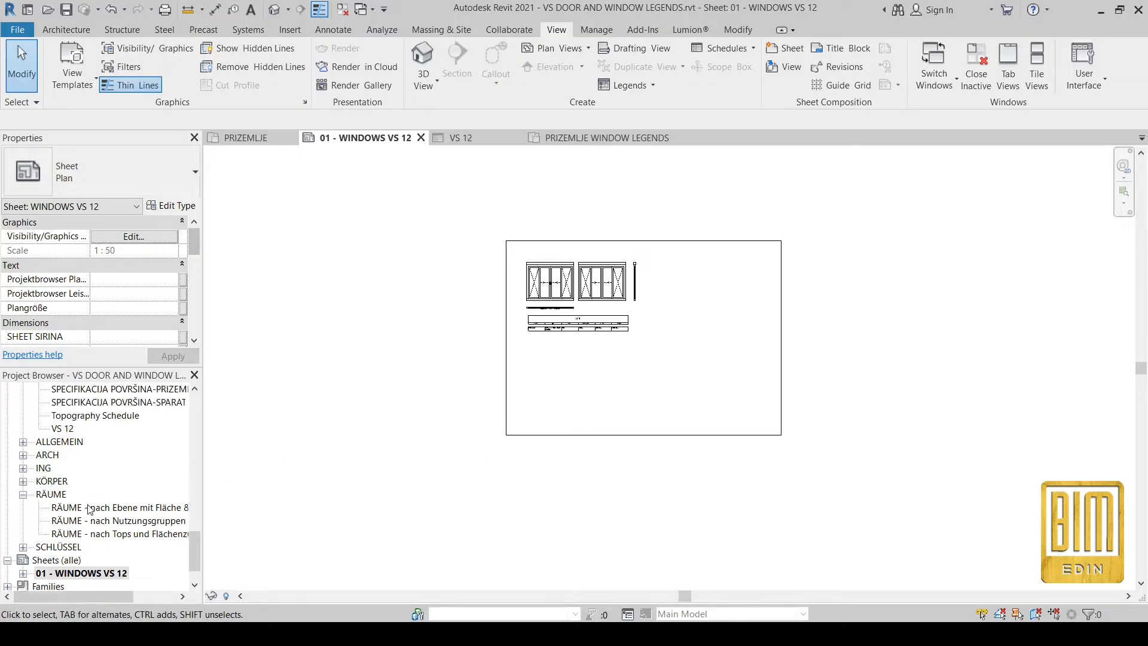
{"action": "scroll", "coordinate": [90, 507], "scroll_direction": "up", "scroll_amount": 5}
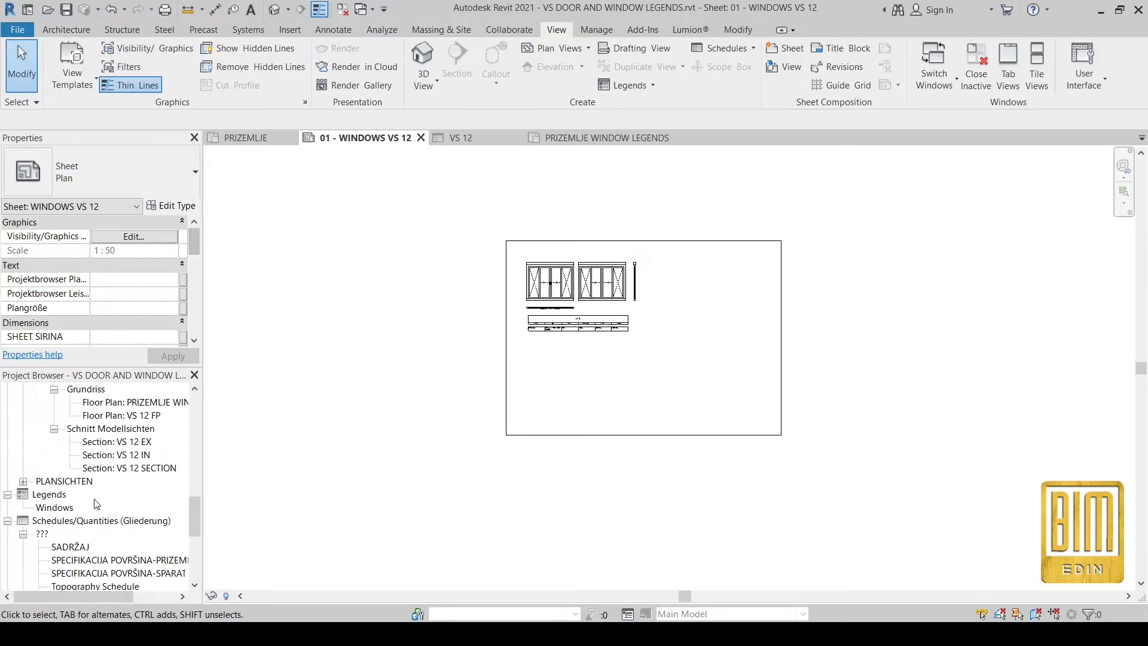
{"action": "scroll", "coordinate": [121, 447], "scroll_direction": "up", "scroll_amount": 1}
{"action": "left_click_drag", "start_coordinate": [122, 430], "coordinate": [594, 377]}
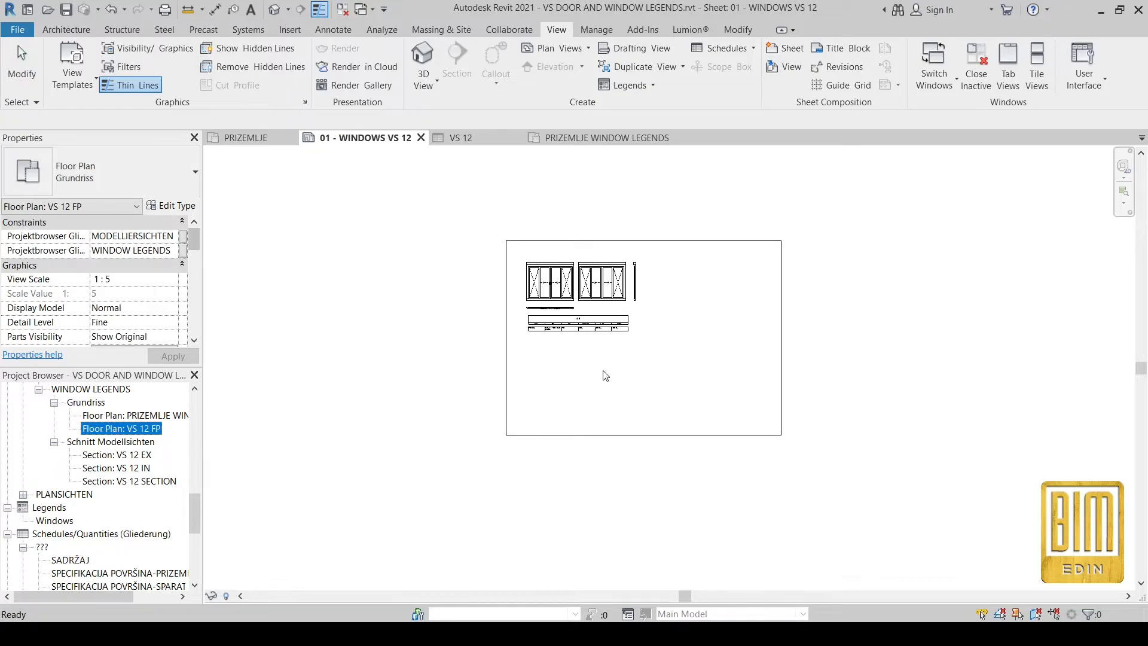
{"action": "left_click", "coordinate": [917, 297]}
Set the view scale of the placed VS 12 FP viewport to 1 : 25.
{"action": "scroll", "coordinate": [699, 350], "scroll_direction": "up", "scroll_amount": 5}
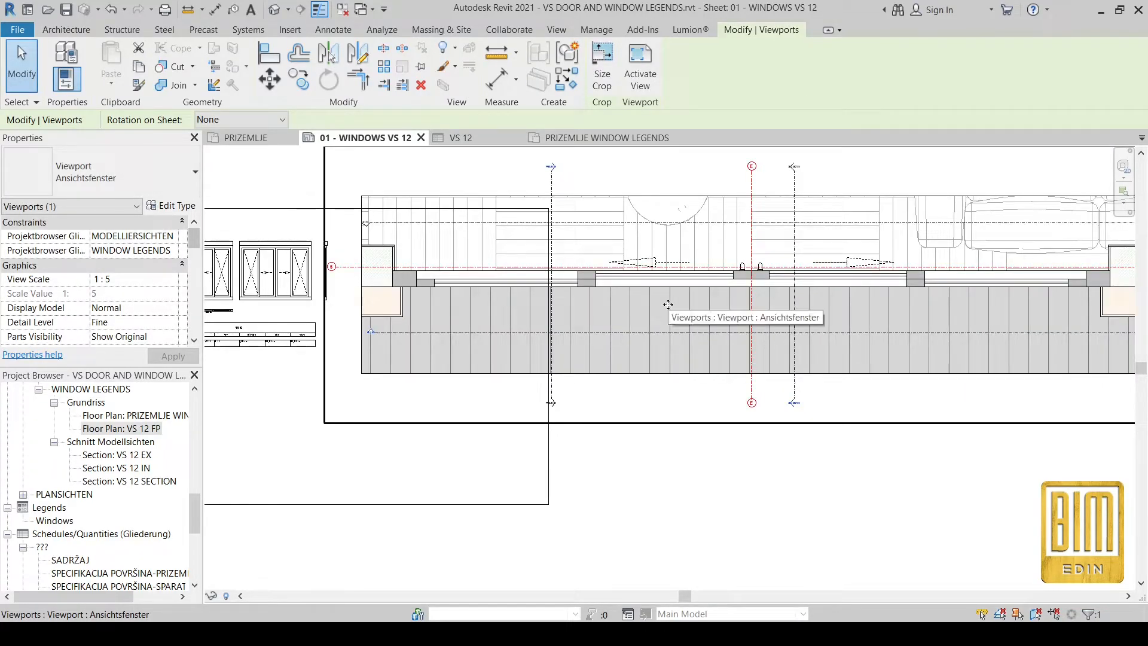
{"action": "left_click", "coordinate": [173, 279]}
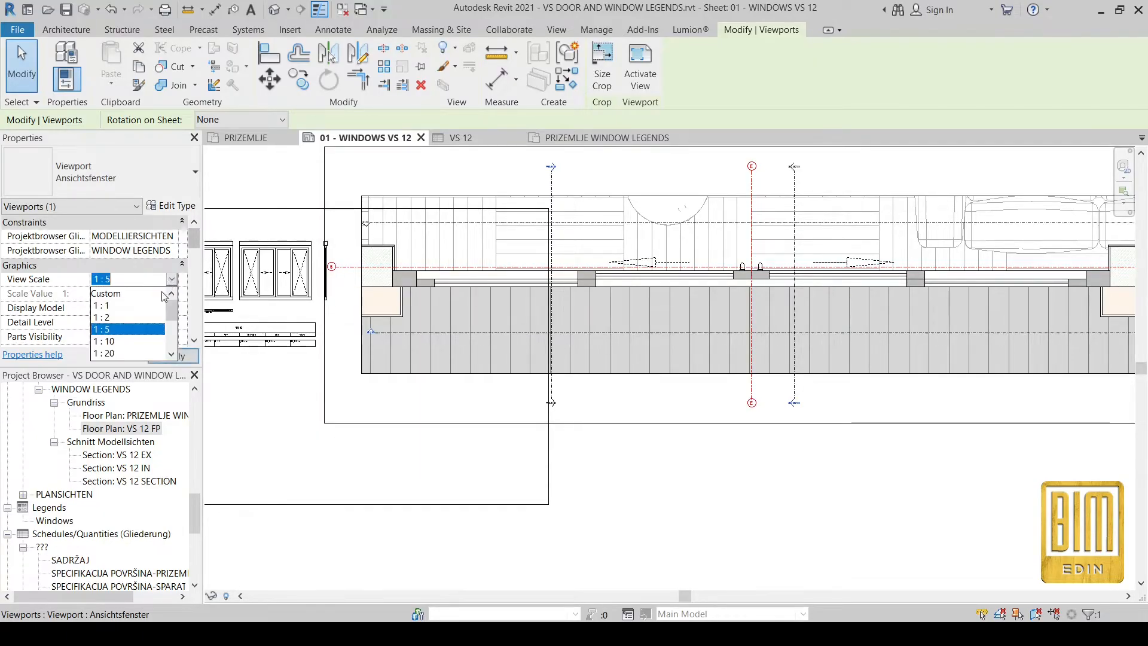
{"action": "left_click", "coordinate": [119, 329]}
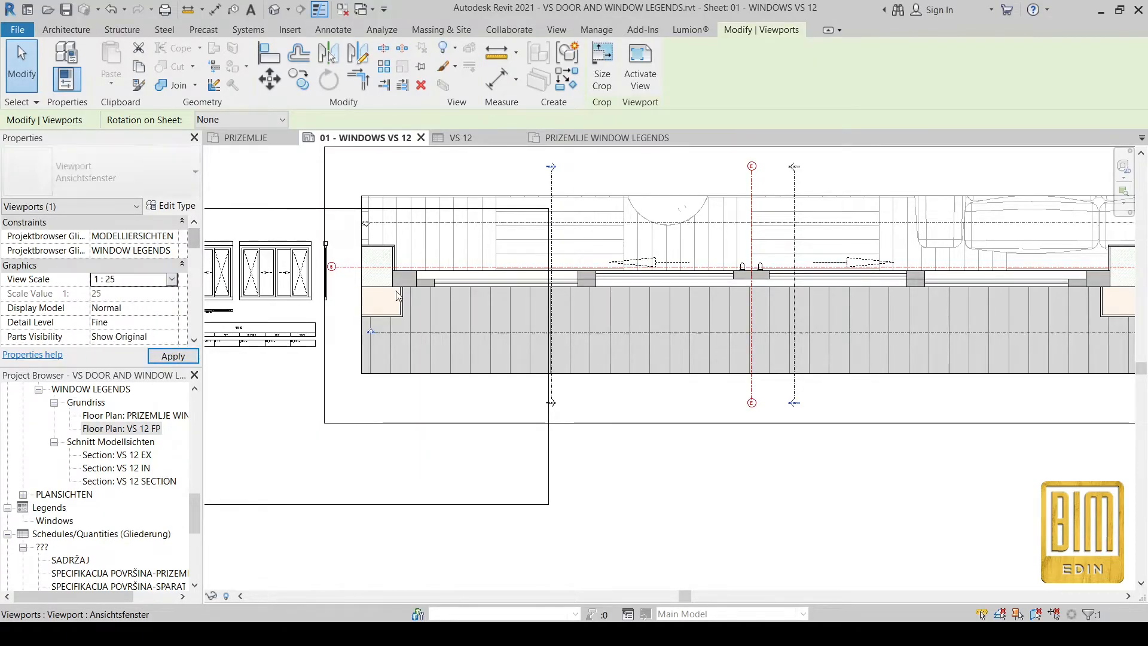
{"action": "scroll", "coordinate": [655, 269], "scroll_direction": "down", "scroll_amount": 2}
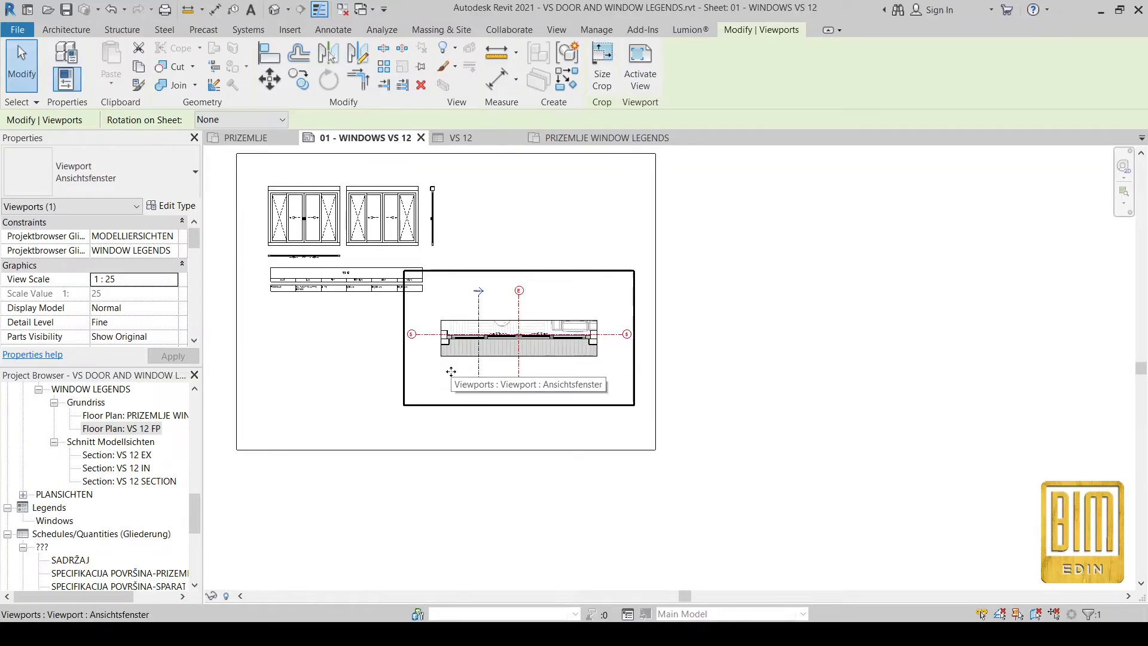
{"action": "scroll", "coordinate": [478, 359], "scroll_direction": "up", "scroll_amount": 3}
{"action": "scroll", "coordinate": [622, 397], "scroll_direction": "up", "scroll_amount": 4}
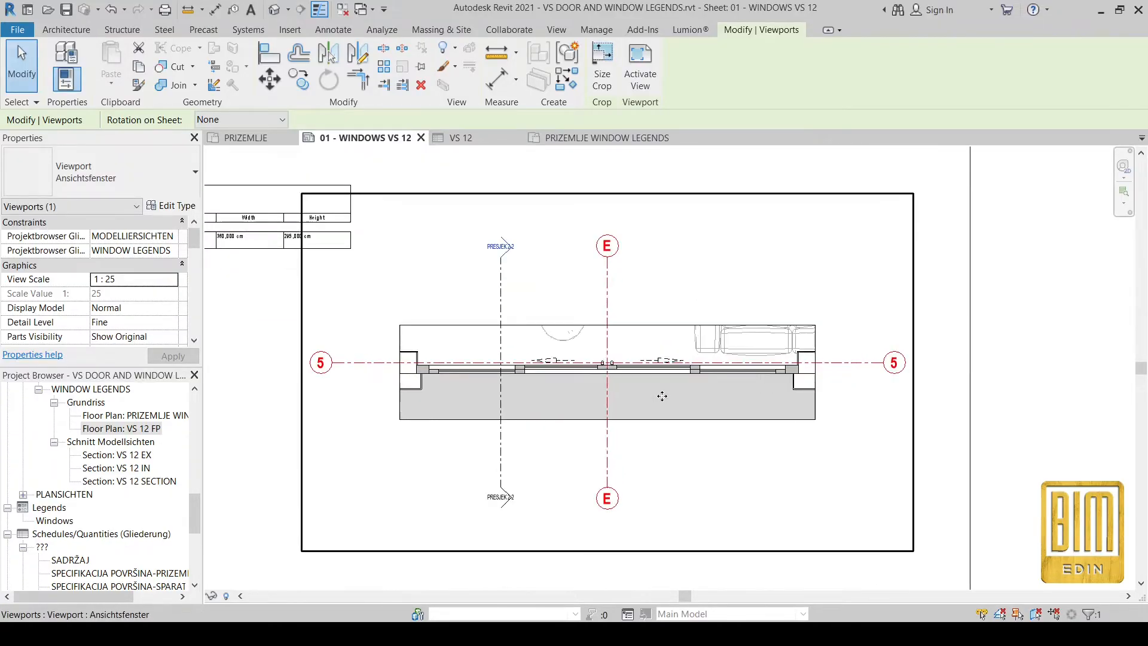
Activate the VS 12 FP viewport and hide all model categories except Windows in its visibility/graphic overrides.
{"action": "double_click", "coordinate": [623, 396]}
{"action": "scroll", "coordinate": [556, 334], "scroll_direction": "down", "scroll_amount": 2}
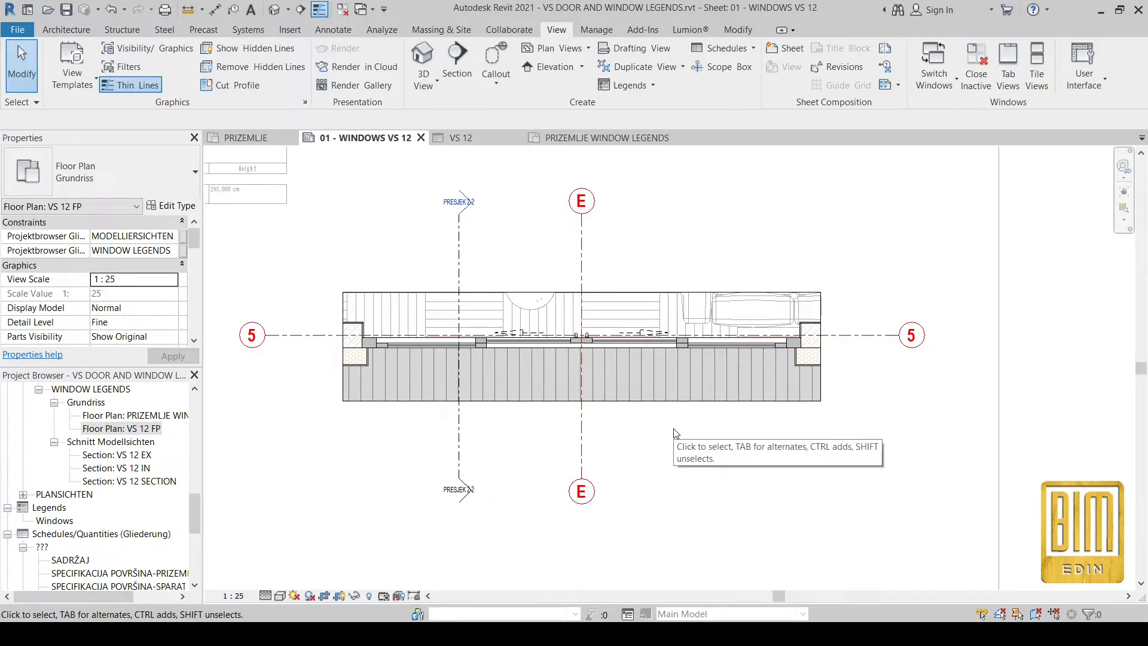
{"action": "key", "text": "v"}
{"action": "key", "text": "v"}
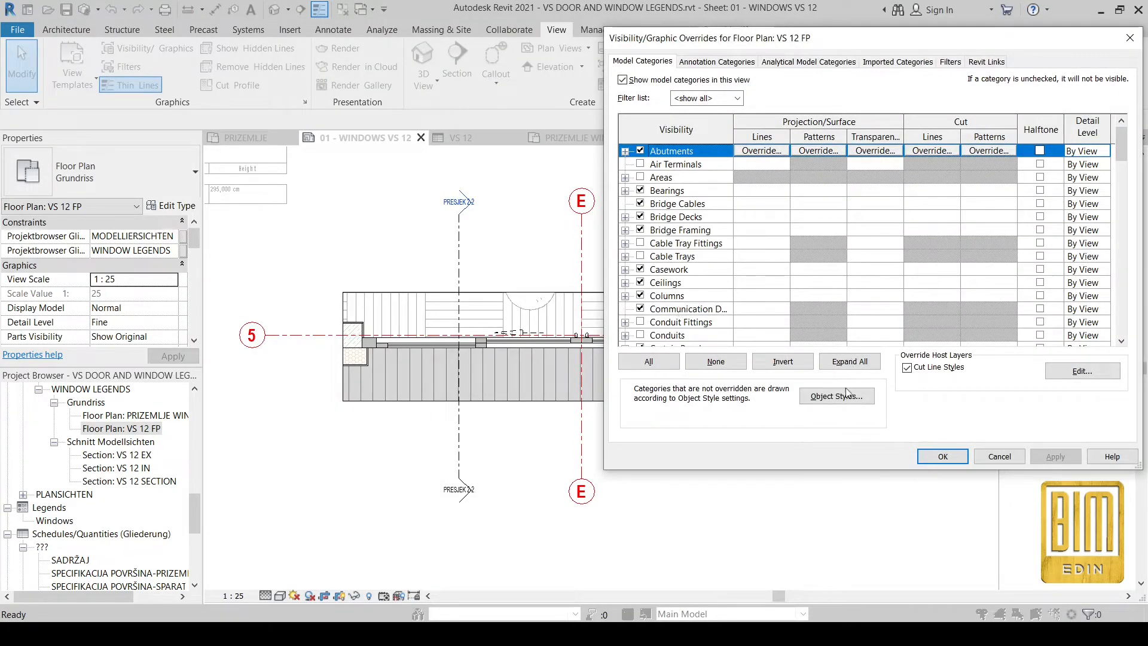
{"action": "left_click", "coordinate": [648, 361]}
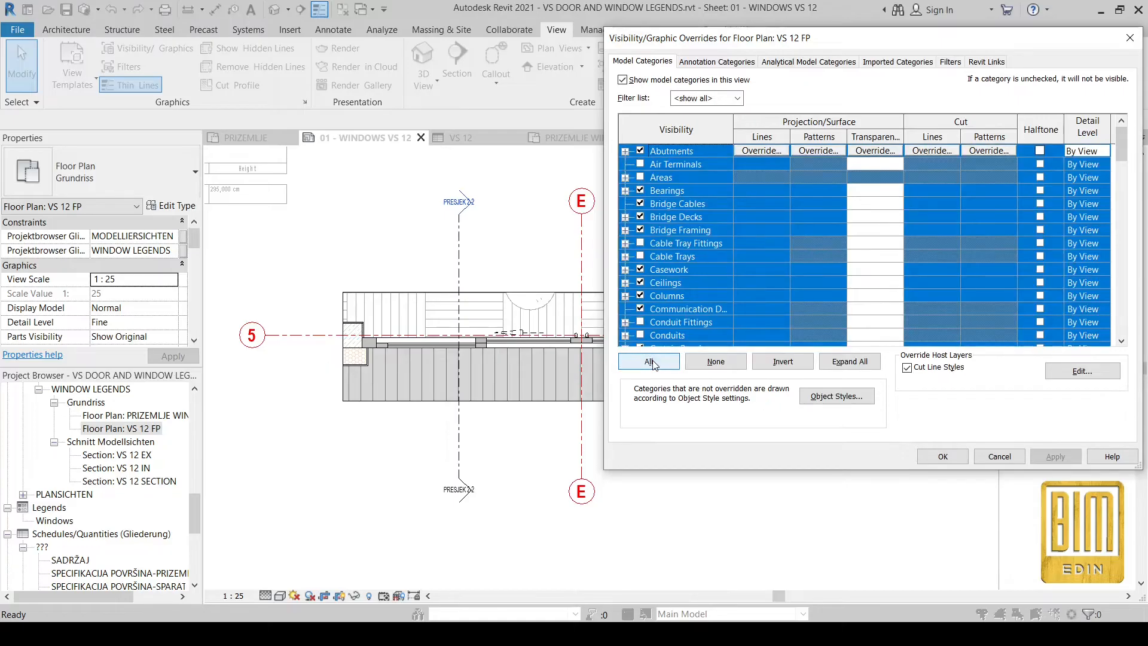
{"action": "left_click", "coordinate": [640, 308]}
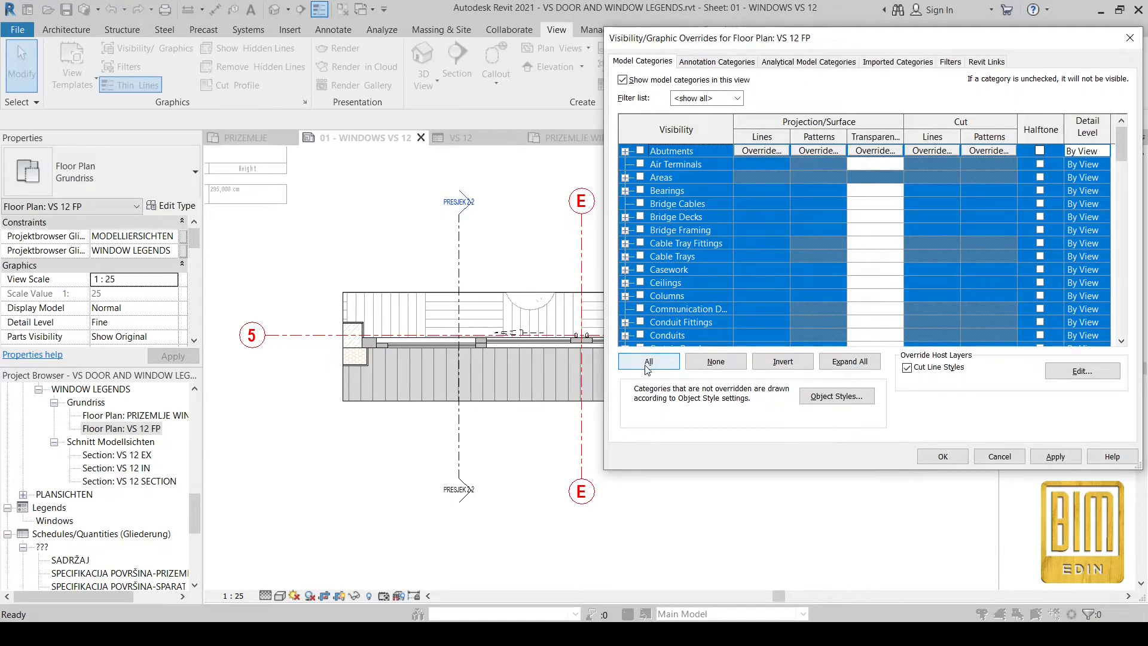
{"action": "left_click", "coordinate": [716, 362]}
{"action": "scroll", "coordinate": [701, 319], "scroll_direction": "down", "scroll_amount": 18}
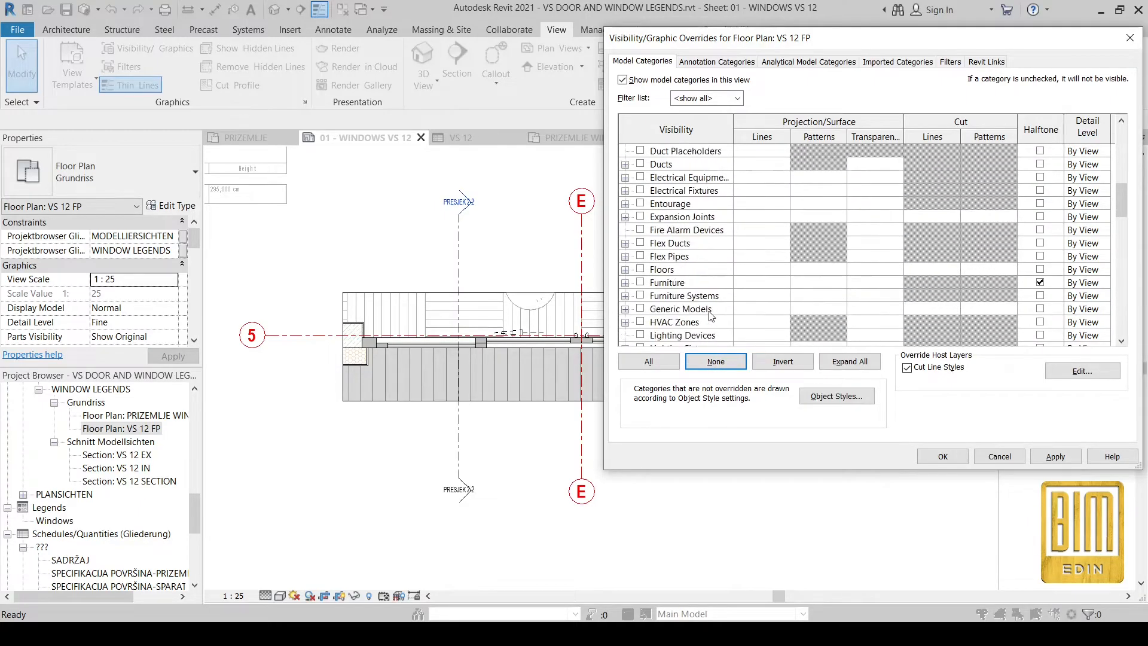
{"action": "scroll", "coordinate": [711, 317], "scroll_direction": "down", "scroll_amount": 9}
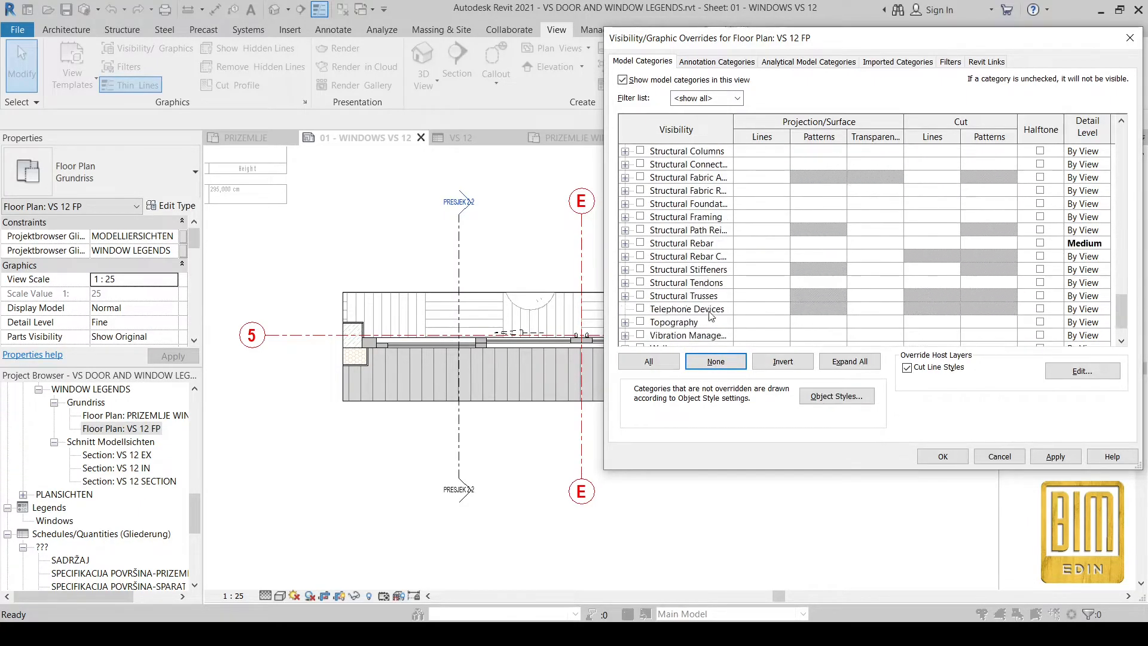
{"action": "left_click", "coordinate": [639, 322]}
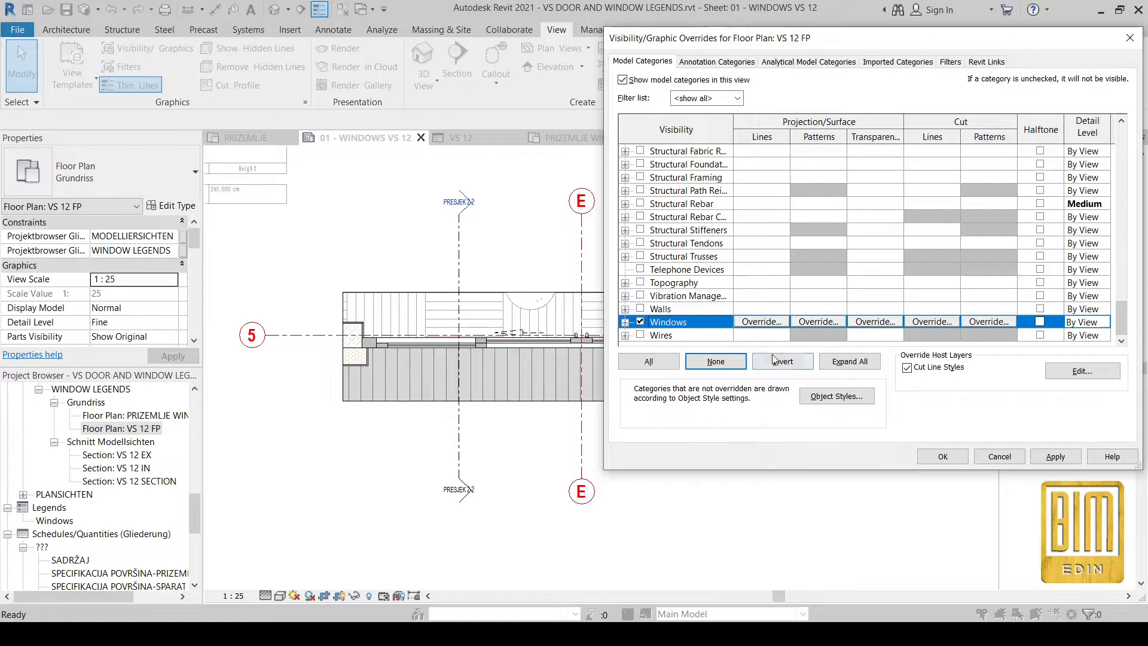
{"action": "left_click", "coordinate": [1056, 457]}
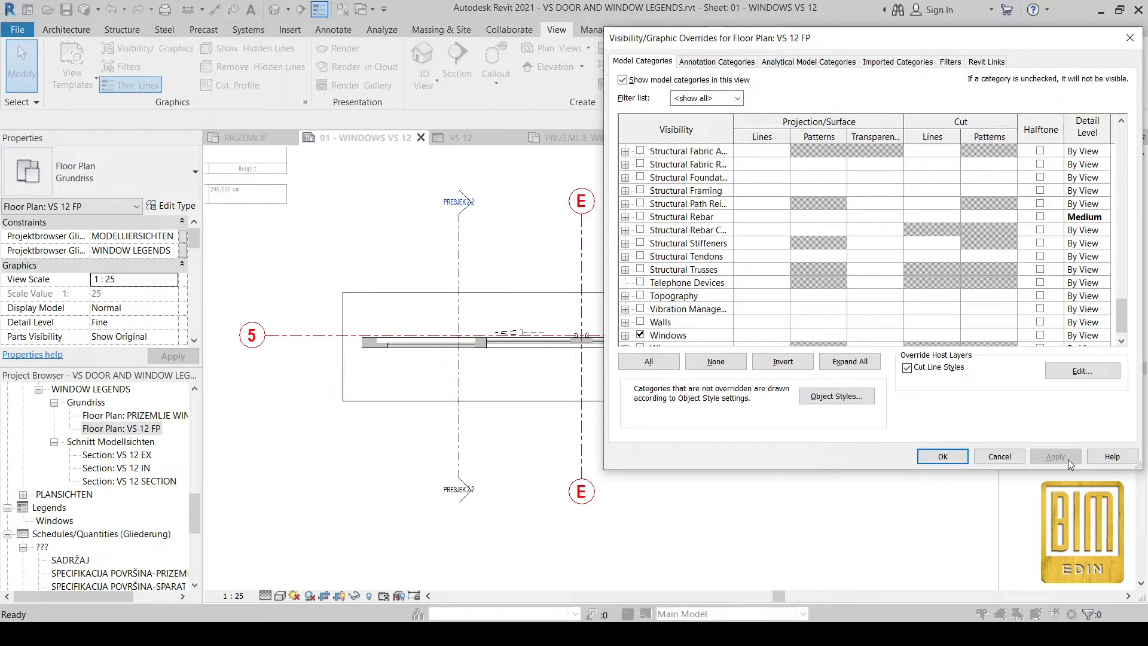
Hide all annotation categories in the VS 12 FP view and accept the visibility overrides.
{"action": "left_click", "coordinate": [707, 62]}
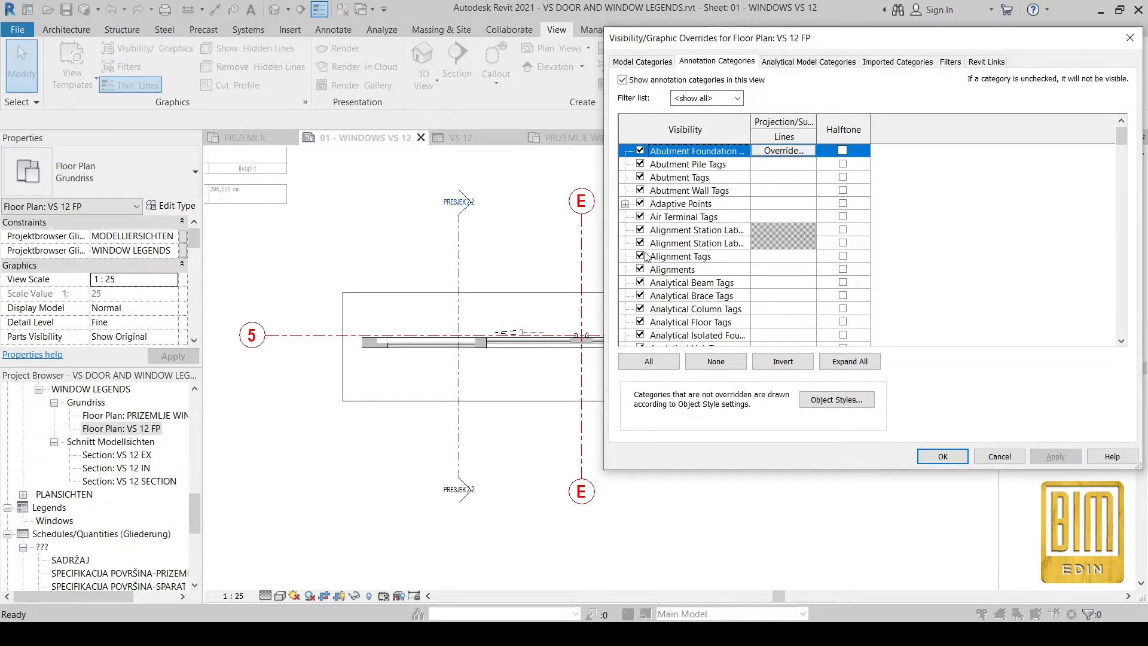
{"action": "left_click", "coordinate": [649, 361]}
{"action": "left_click", "coordinate": [641, 283]}
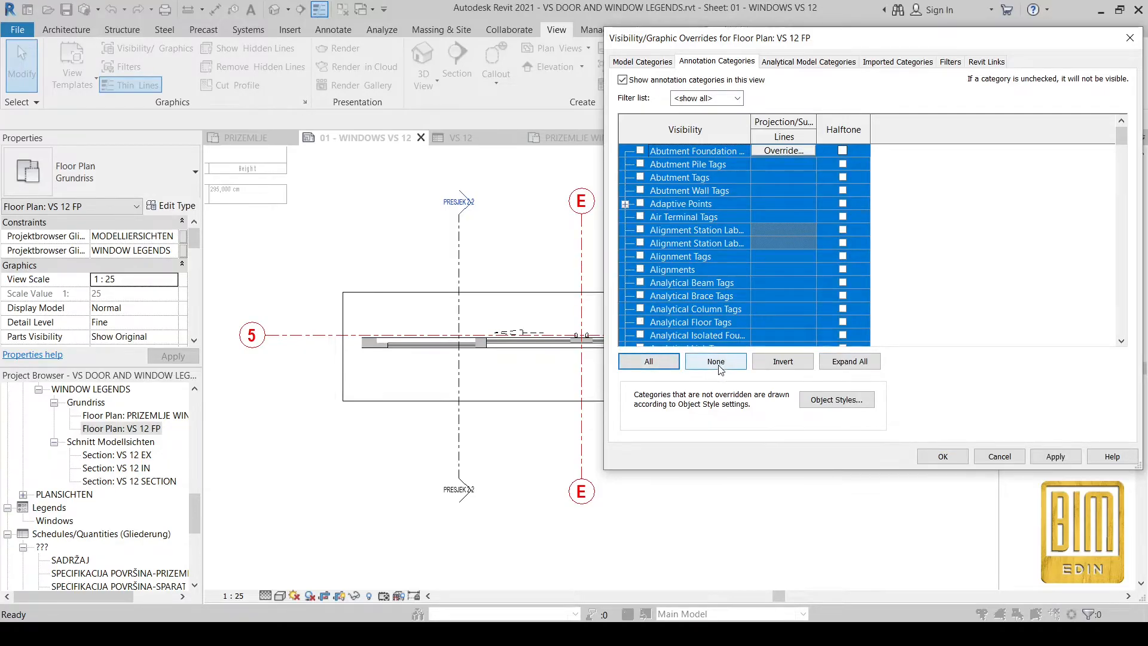
{"action": "left_click", "coordinate": [716, 361]}
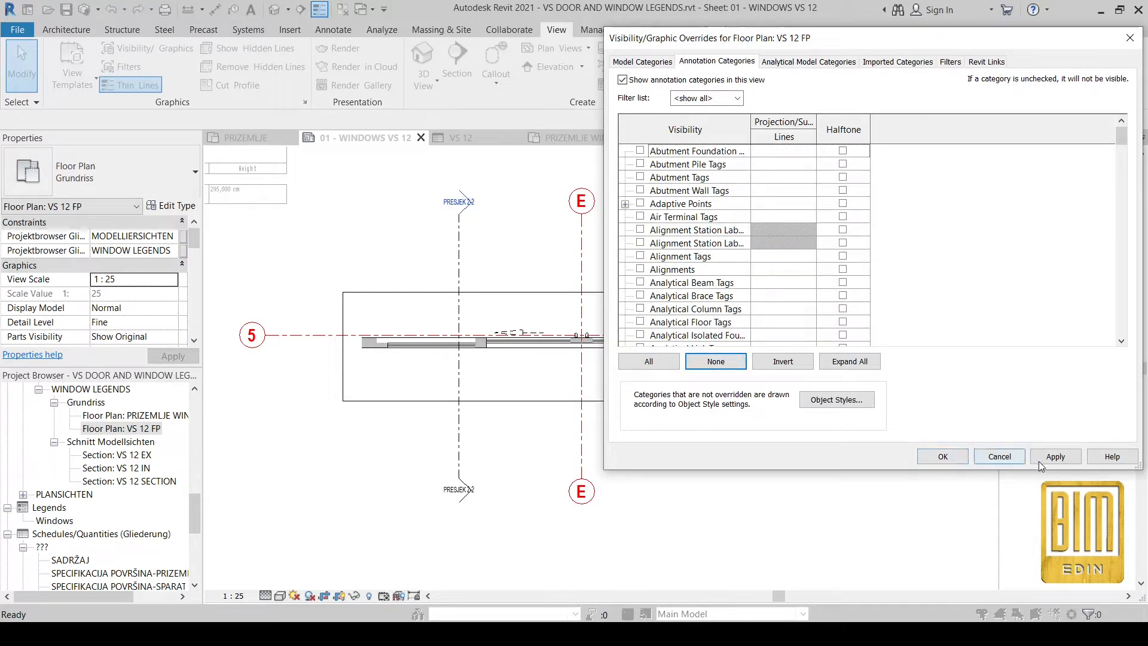
{"action": "left_click", "coordinate": [1054, 457]}
{"action": "left_click", "coordinate": [942, 456]}
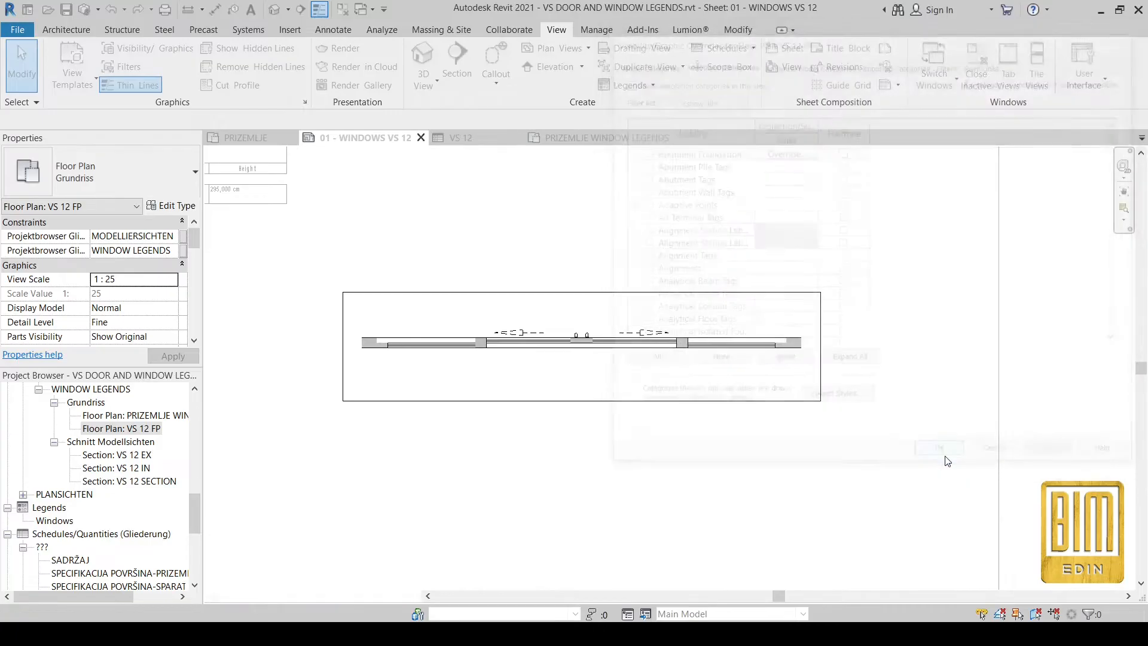
{"action": "scroll", "coordinate": [598, 239], "scroll_direction": "down", "scroll_amount": 2}
{"action": "scroll", "coordinate": [507, 328], "scroll_direction": "up", "scroll_amount": 3}
{"action": "scroll", "coordinate": [507, 328], "scroll_direction": "up", "scroll_amount": 2}
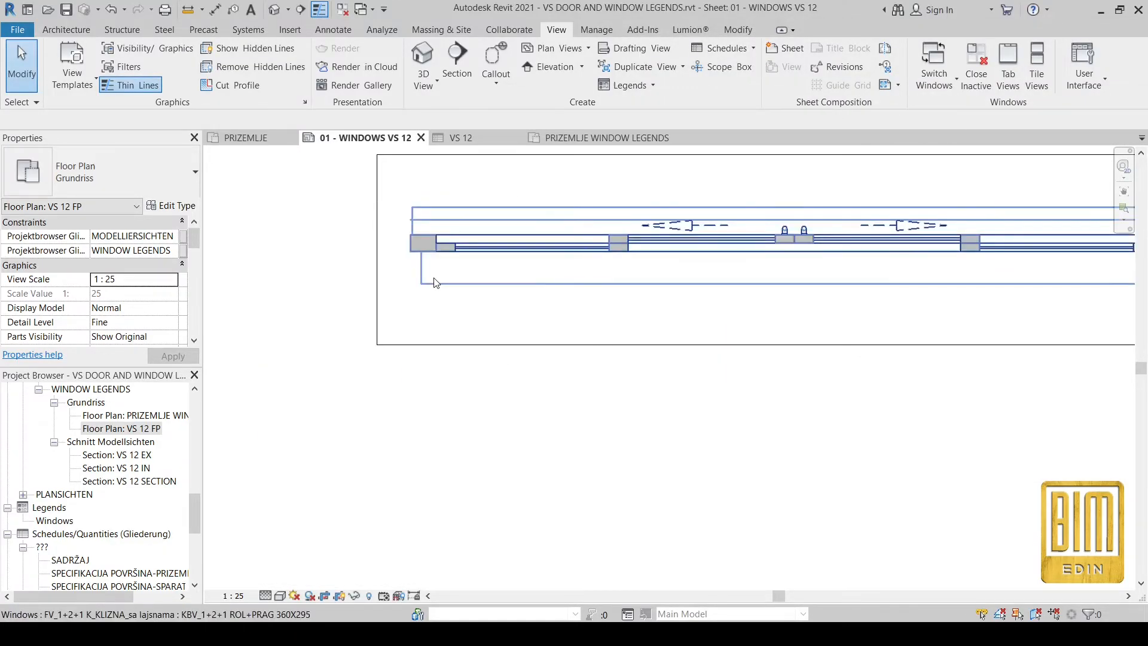
{"action": "scroll", "coordinate": [435, 282], "scroll_direction": "down", "scroll_amount": 1}
{"action": "scroll", "coordinate": [434, 282], "scroll_direction": "down", "scroll_amount": 1}
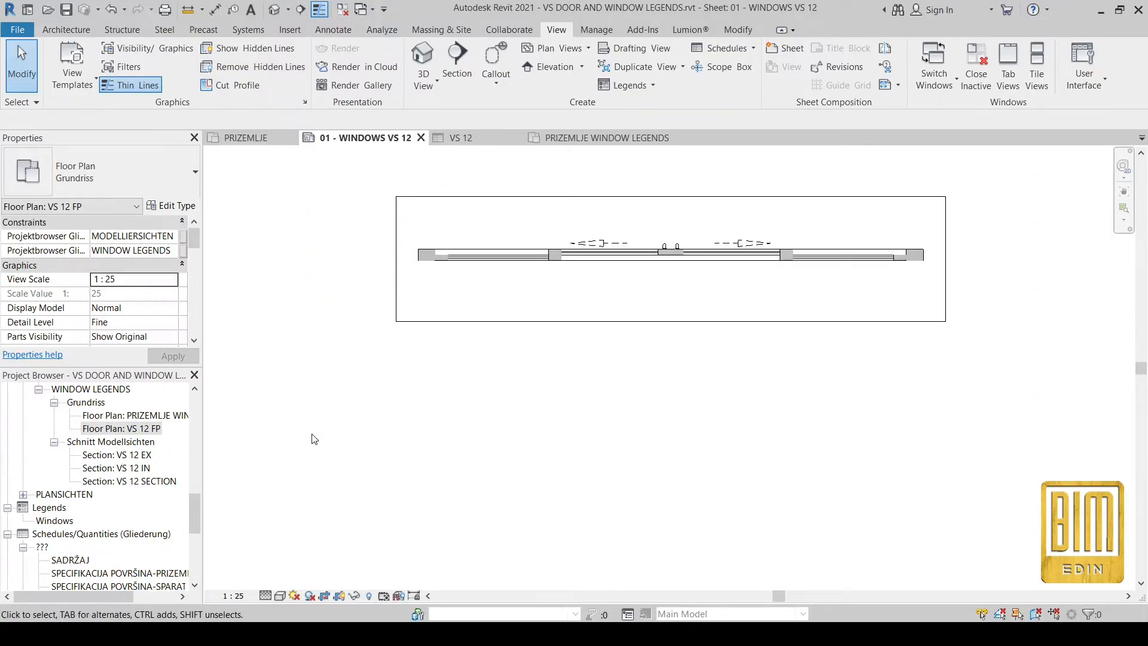
Make the Walls category visible in the visibility/graphic overrides of the VS 12 FP view.
{"action": "scroll", "coordinate": [137, 321], "scroll_direction": "down", "scroll_amount": 2}
{"action": "scroll", "coordinate": [136, 321], "scroll_direction": "down", "scroll_amount": 1}
{"action": "left_click", "coordinate": [134, 279]}
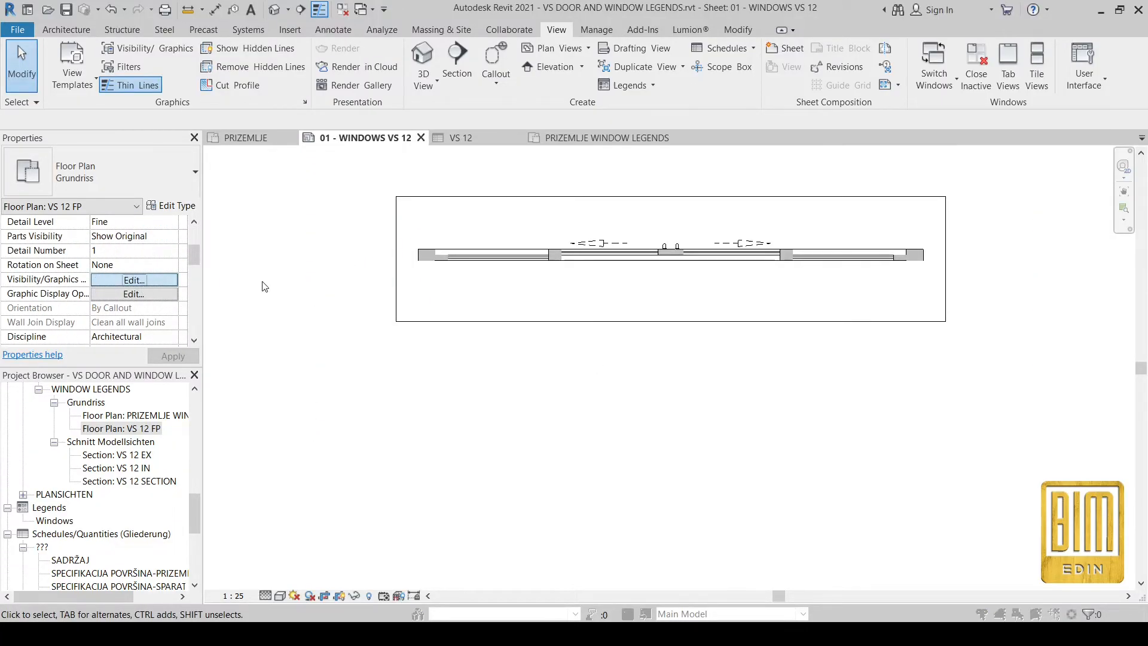
{"action": "scroll", "coordinate": [770, 340], "scroll_direction": "down", "scroll_amount": 20}
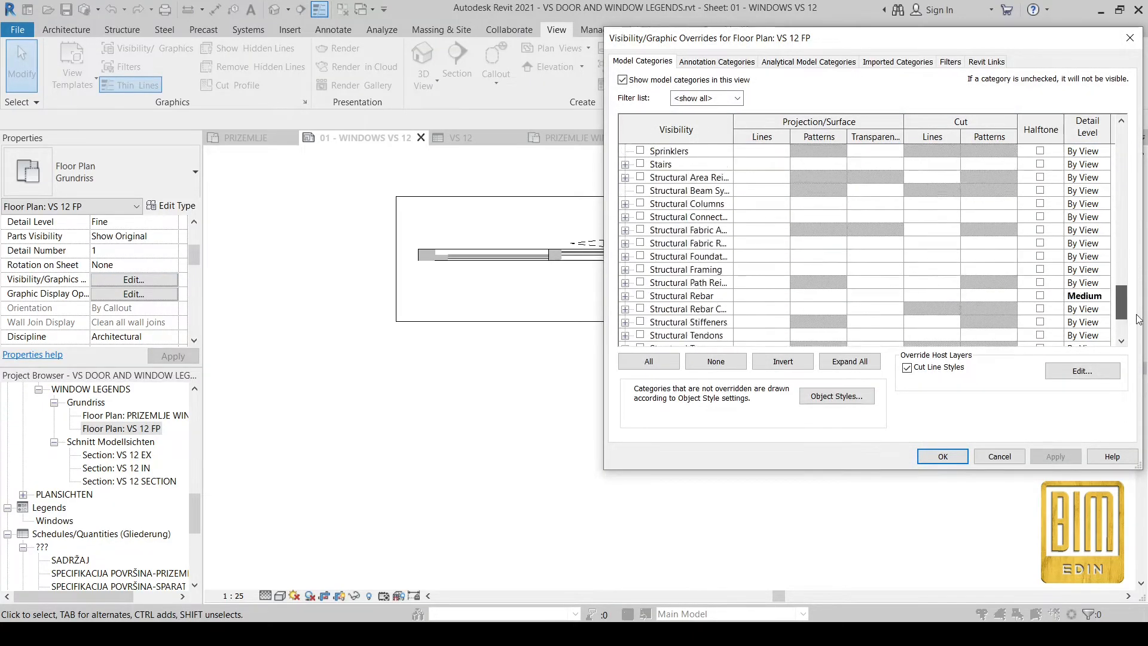
{"action": "left_click", "coordinate": [640, 309]}
{"action": "left_click", "coordinate": [942, 456]}
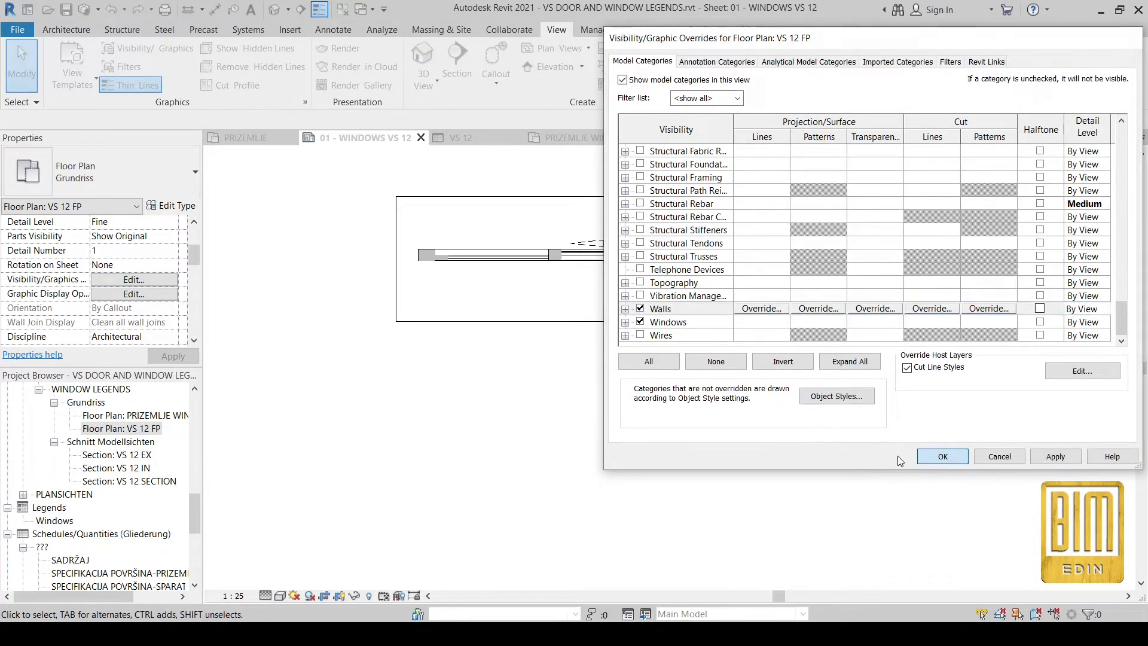
{"action": "scroll", "coordinate": [936, 245], "scroll_direction": "up", "scroll_amount": 4}
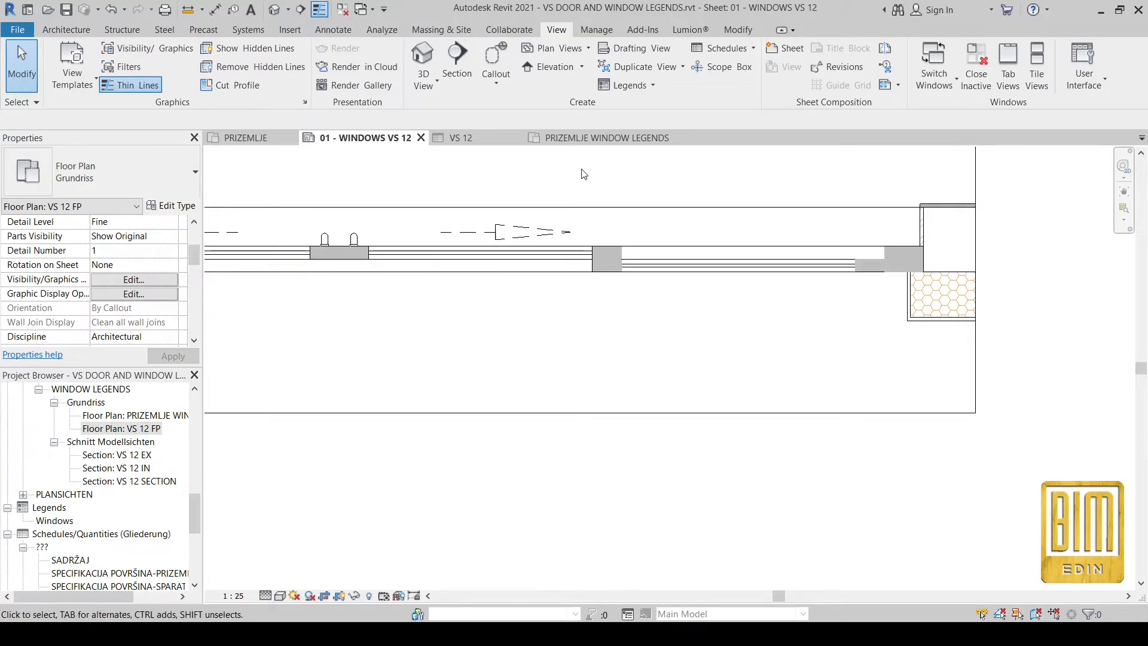
Turn on the Structural Framing category in the VS 12 FP visibility/graphic overrides, apply it and close the overrides.
{"action": "left_click", "coordinate": [131, 280]}
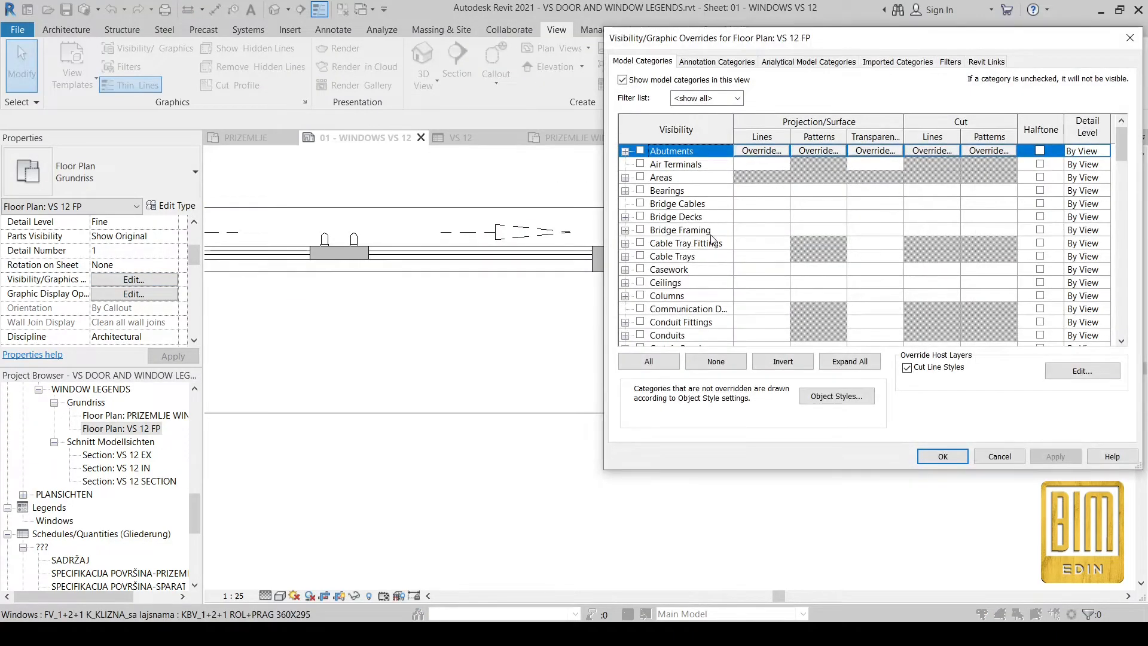
{"action": "scroll", "coordinate": [676, 263], "scroll_direction": "down", "scroll_amount": 6}
{"action": "scroll", "coordinate": [676, 263], "scroll_direction": "down", "scroll_amount": 2}
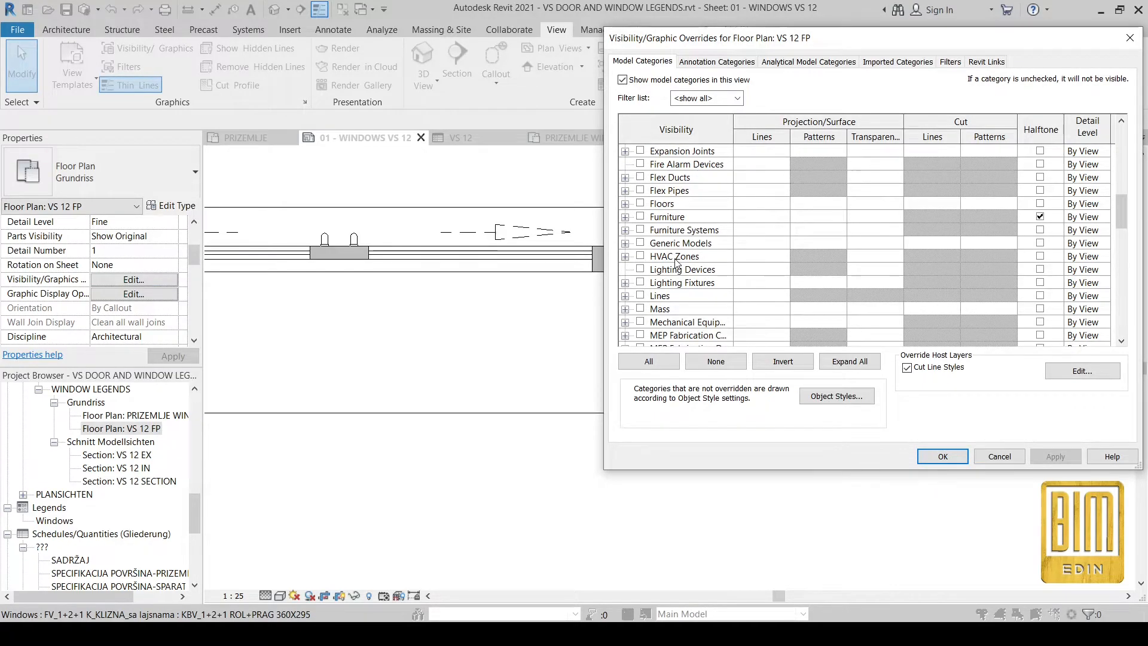
{"action": "scroll", "coordinate": [676, 263], "scroll_direction": "down", "scroll_amount": 7}
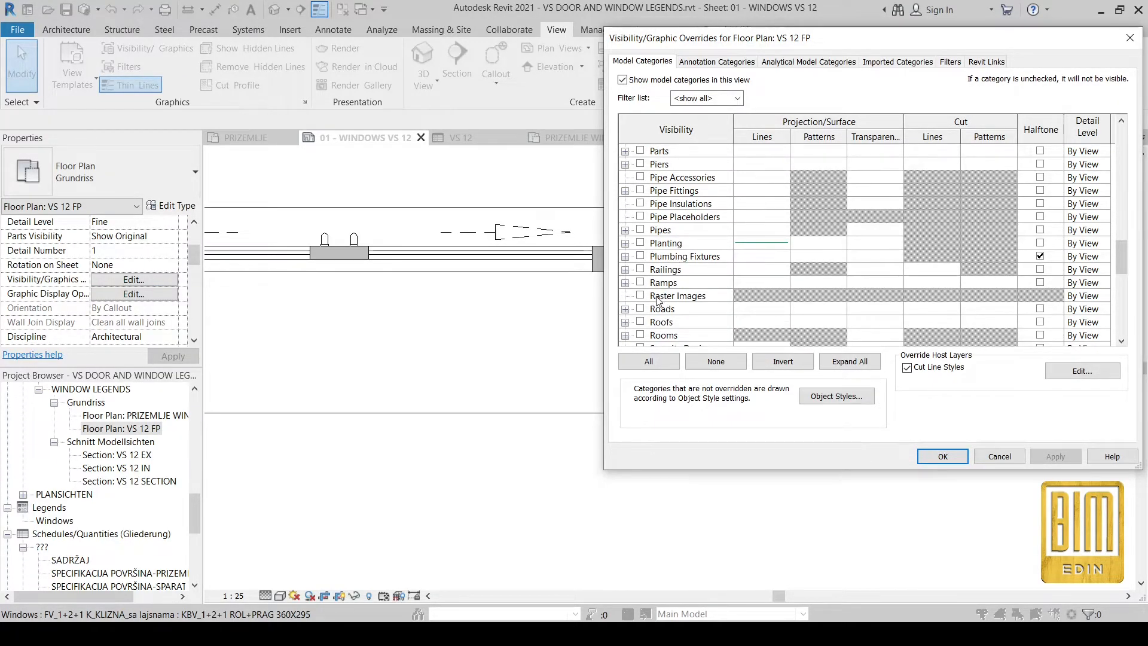
{"action": "scroll", "coordinate": [672, 287], "scroll_direction": "down", "scroll_amount": 5}
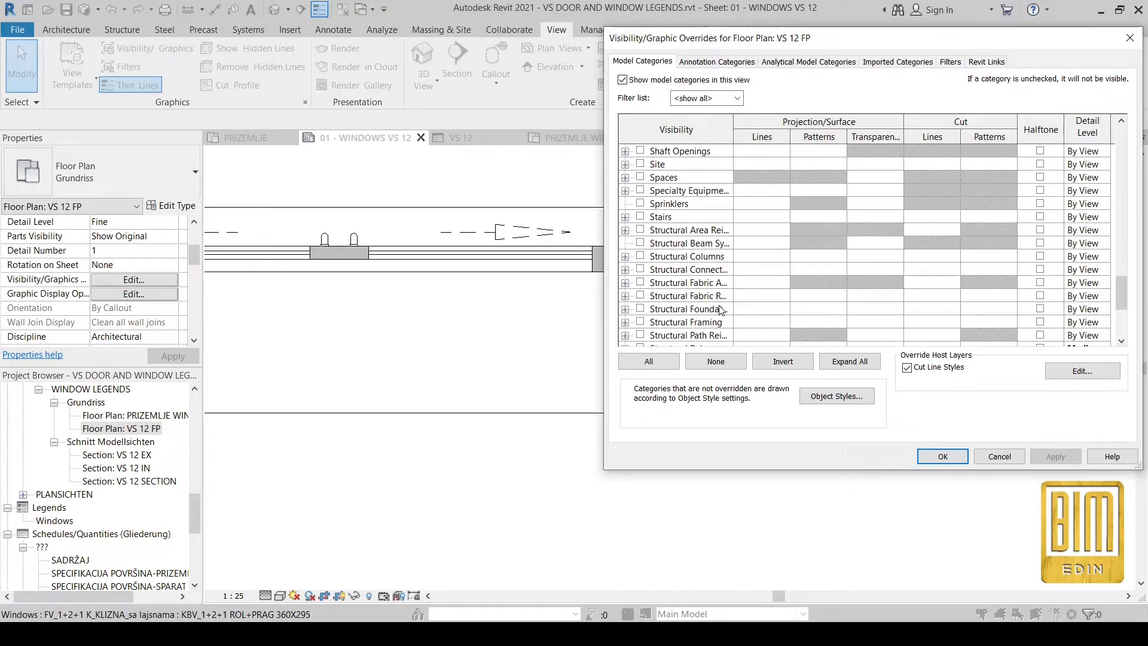
{"action": "scroll", "coordinate": [717, 299], "scroll_direction": "down", "scroll_amount": 1}
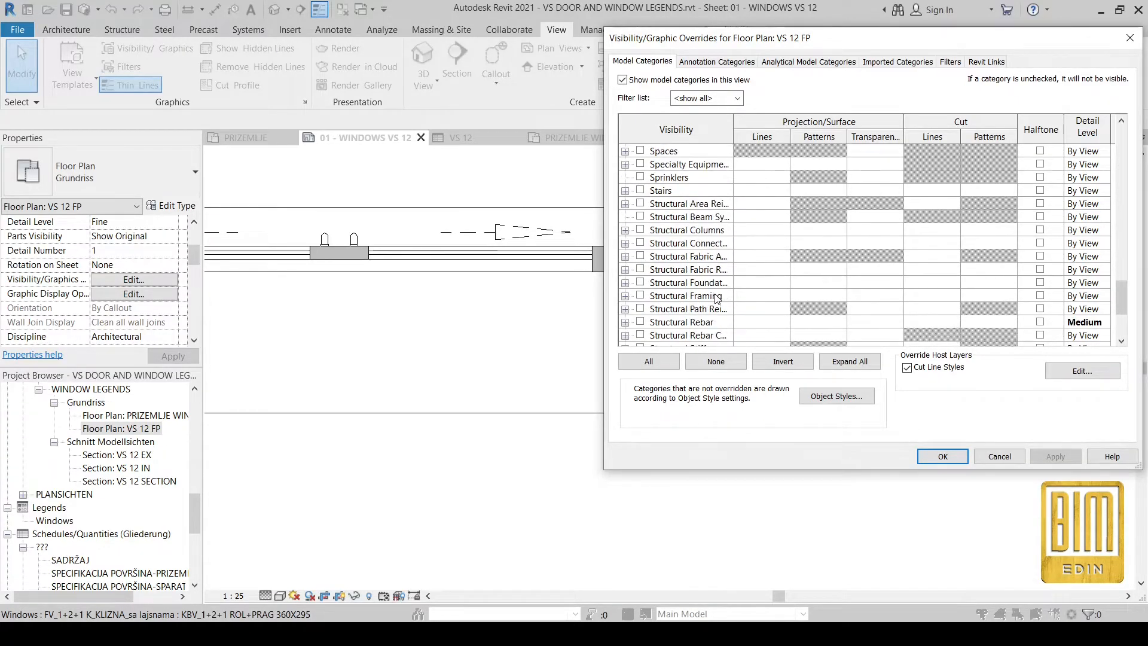
{"action": "scroll", "coordinate": [716, 297], "scroll_direction": "down", "scroll_amount": 1}
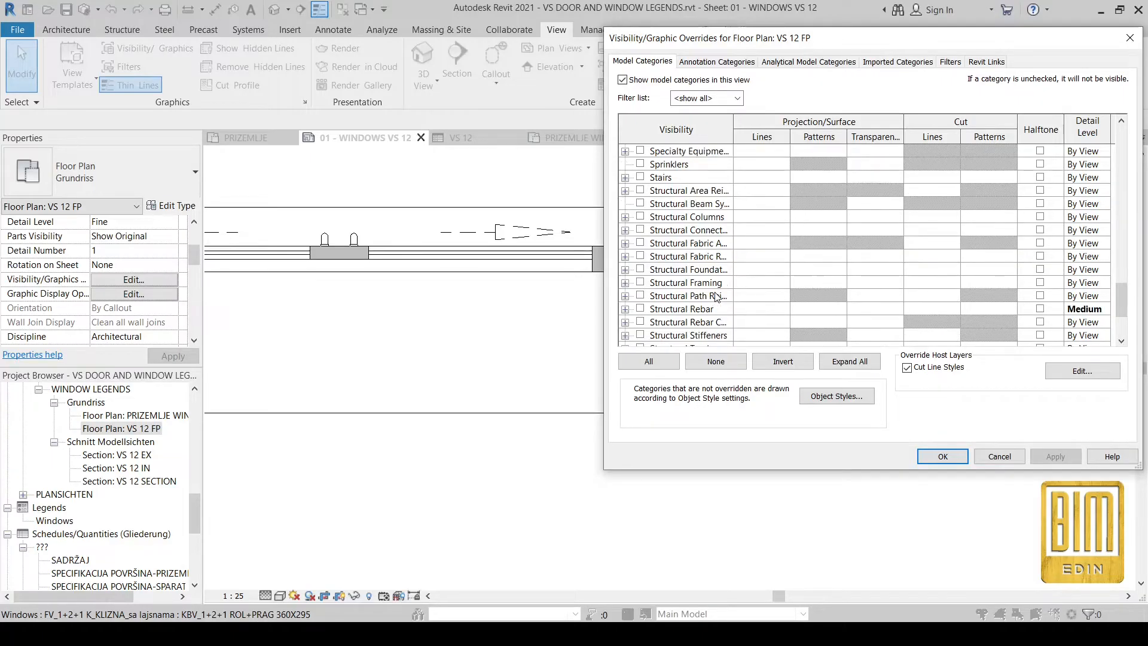
{"action": "left_click", "coordinate": [640, 282]}
{"action": "left_click", "coordinate": [1055, 456]}
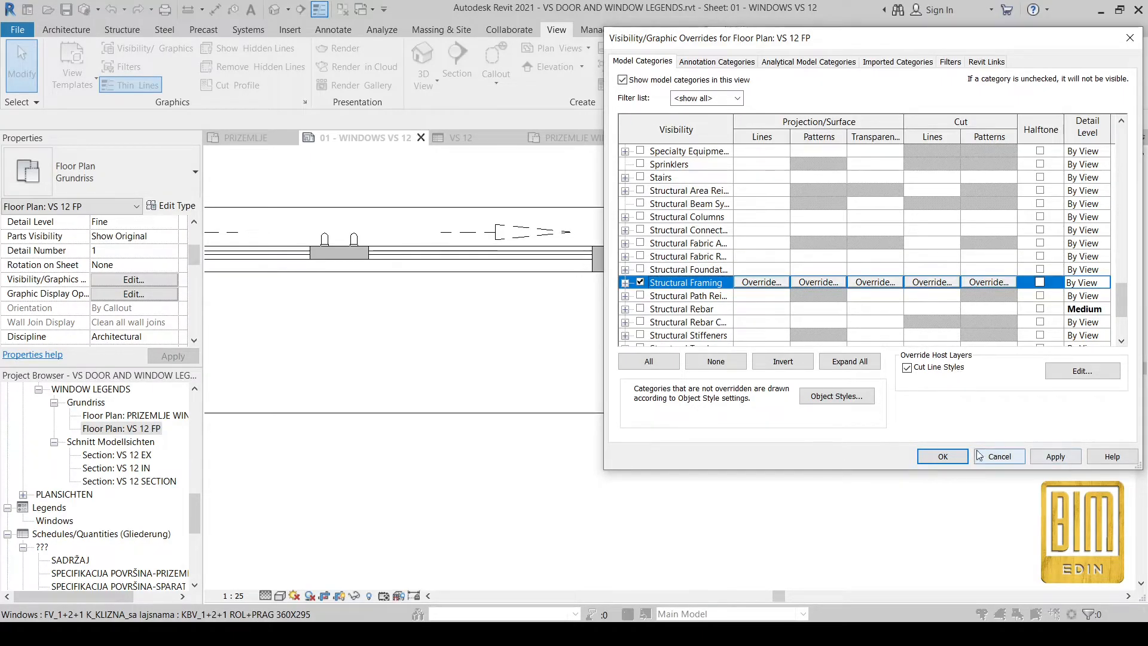
{"action": "left_click", "coordinate": [1000, 456]}
Leave the activated VS 12 FP view and return to sheet 01 - WINDOWS VS 12.
{"action": "scroll", "coordinate": [713, 257], "scroll_direction": "down", "scroll_amount": 1}
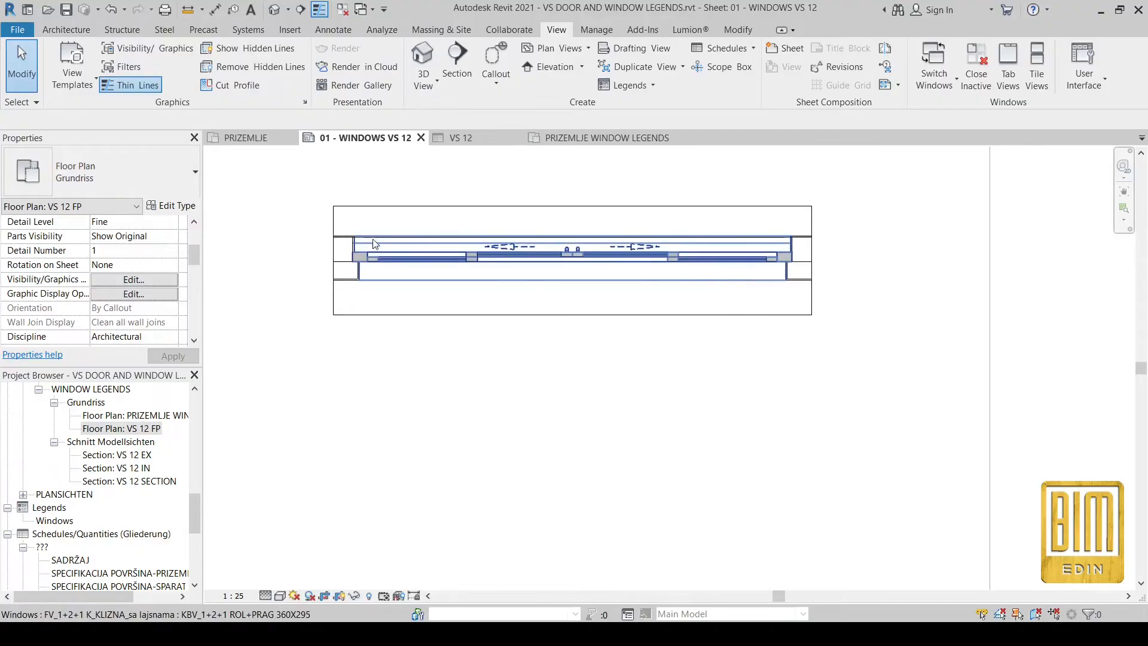
{"action": "scroll", "coordinate": [307, 219], "scroll_direction": "up", "scroll_amount": 1}
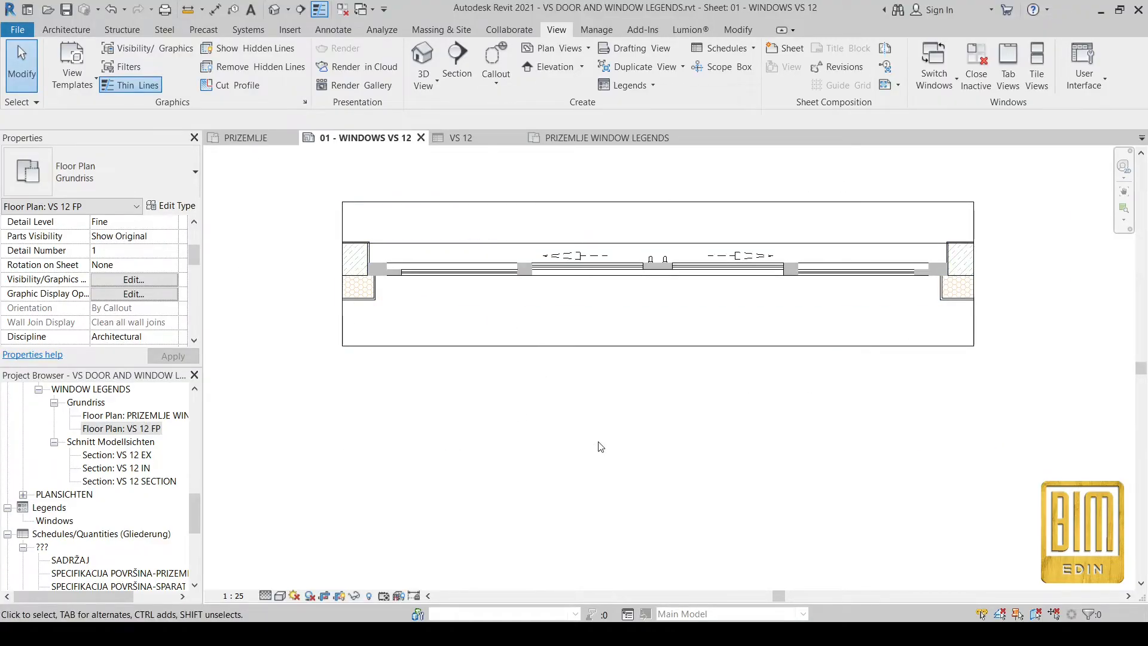
{"action": "scroll", "coordinate": [600, 447], "scroll_direction": "down", "scroll_amount": 1}
{"action": "scroll", "coordinate": [141, 462], "scroll_direction": "down", "scroll_amount": 3}
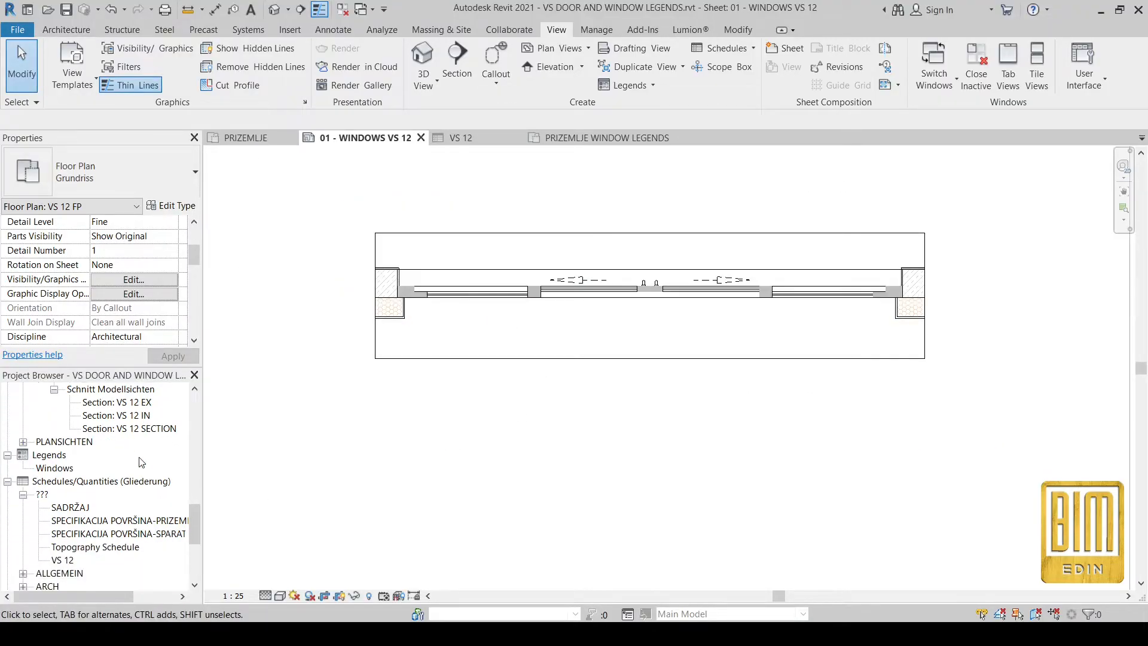
{"action": "scroll", "coordinate": [140, 462], "scroll_direction": "down", "scroll_amount": 3}
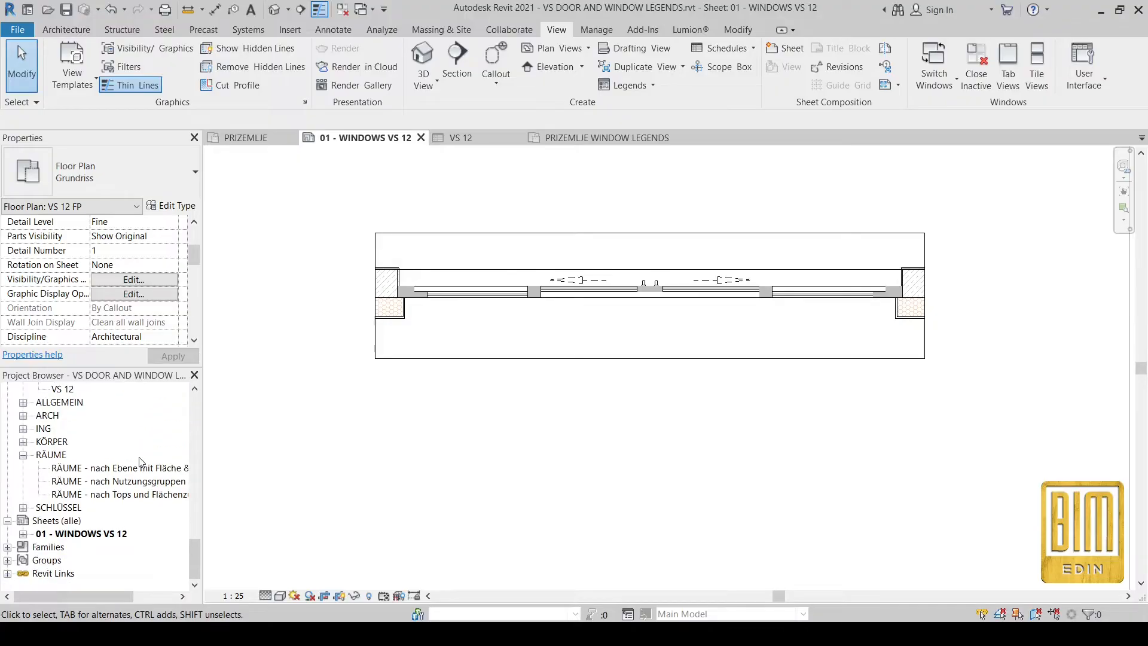
{"action": "double_click", "coordinate": [40, 538]}
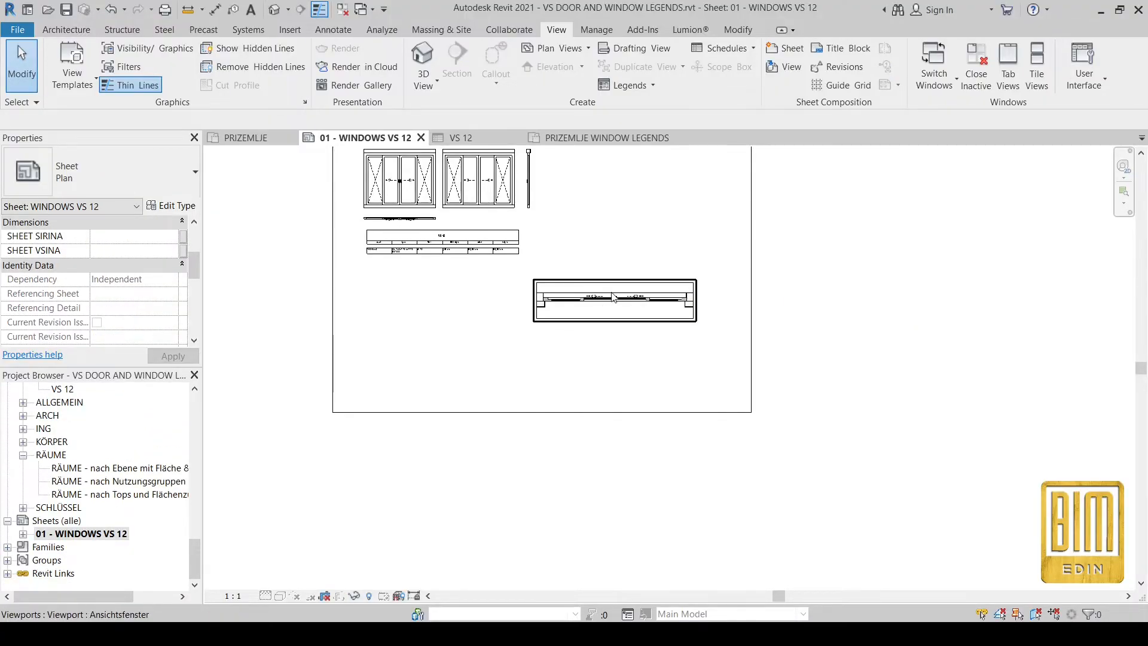
Set the view scale of the Windows legend viewport to 1 : 25.
{"action": "middle_click_drag", "start_coordinate": [613, 298], "coordinate": [584, 376]}
{"action": "left_click", "coordinate": [580, 377]}
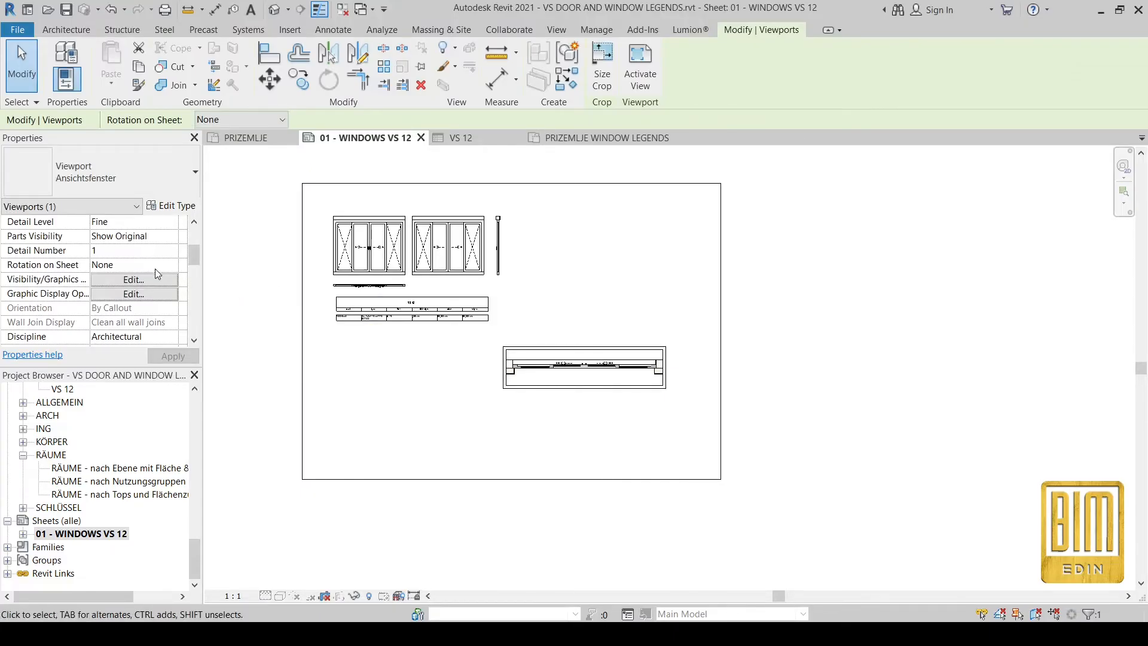
{"action": "left_click", "coordinate": [416, 240]}
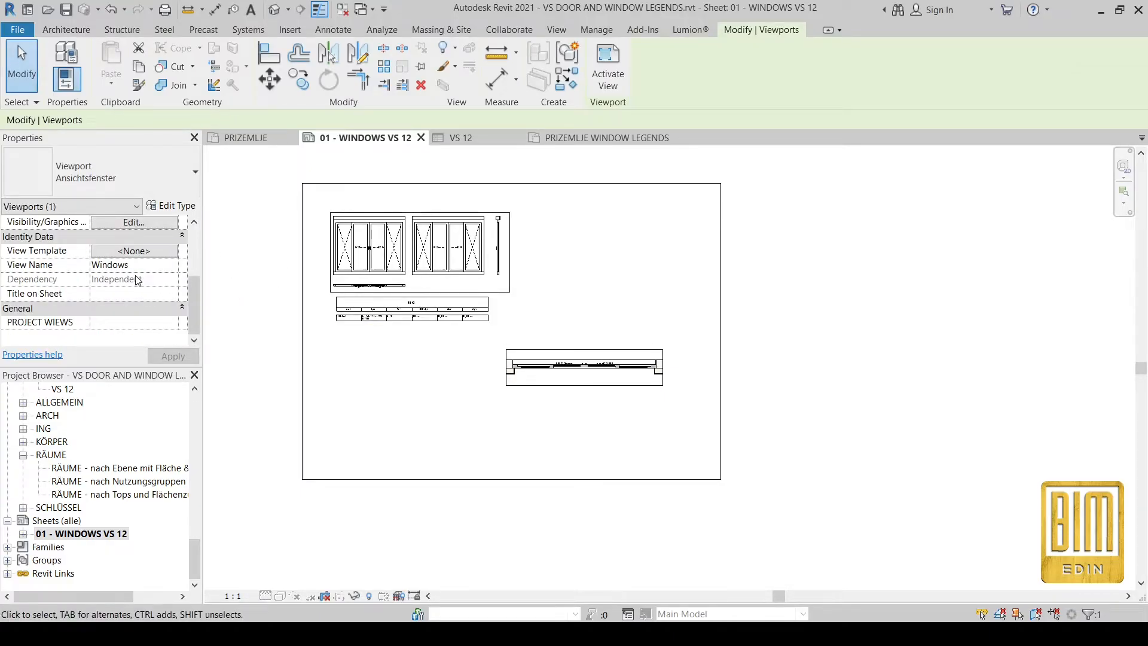
{"action": "scroll", "coordinate": [139, 279], "scroll_direction": "up", "scroll_amount": 5}
{"action": "left_click", "coordinate": [173, 280]}
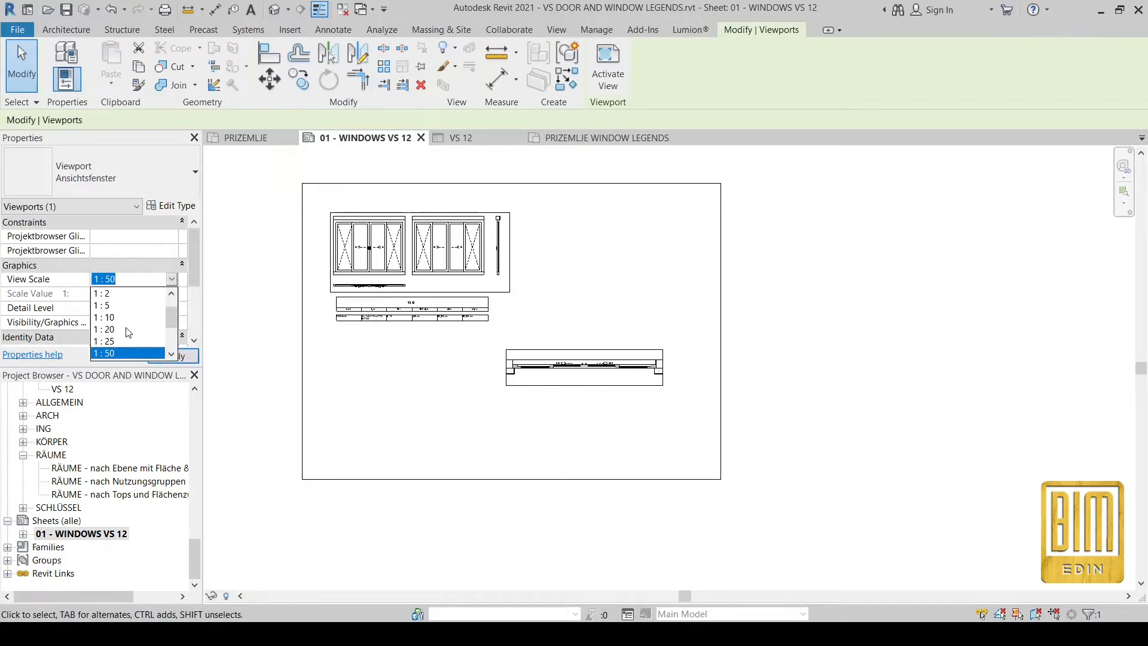
{"action": "scroll", "coordinate": [128, 333], "scroll_direction": "down", "scroll_amount": 1}
{"action": "left_click", "coordinate": [105, 305]}
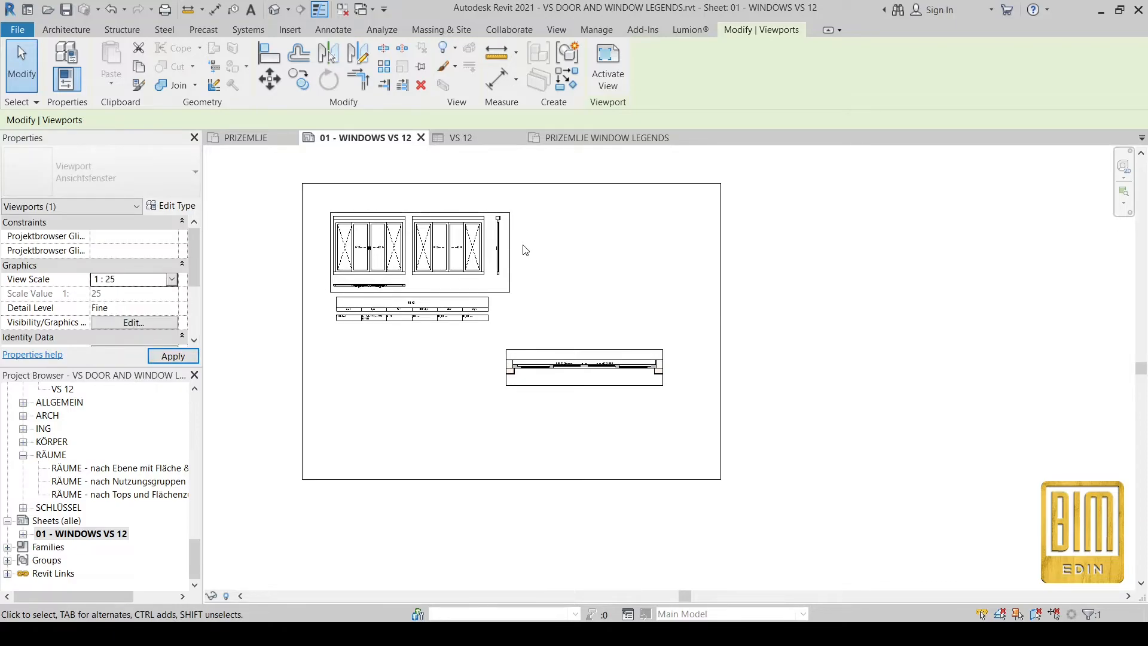
{"action": "scroll", "coordinate": [467, 255], "scroll_direction": "down", "scroll_amount": 3}
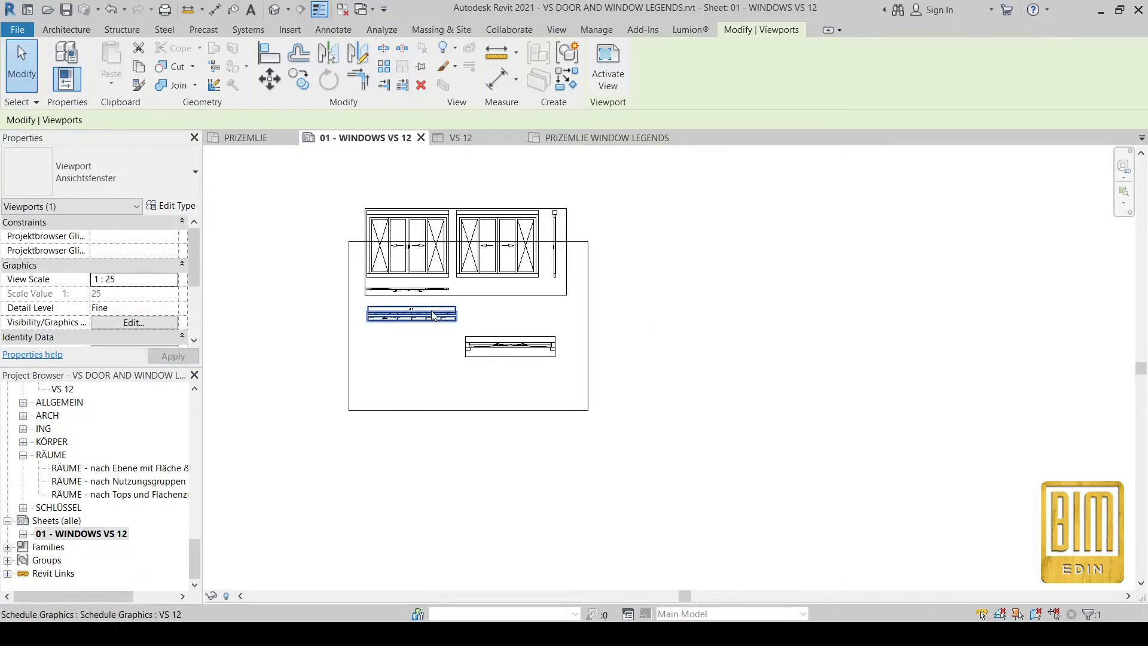
Move the VS 12 FP viewport outside the sheet border, beyond its right edge.
{"action": "left_click", "coordinate": [594, 197]}
{"action": "left_click_drag", "start_coordinate": [542, 348], "coordinate": [740, 323]}
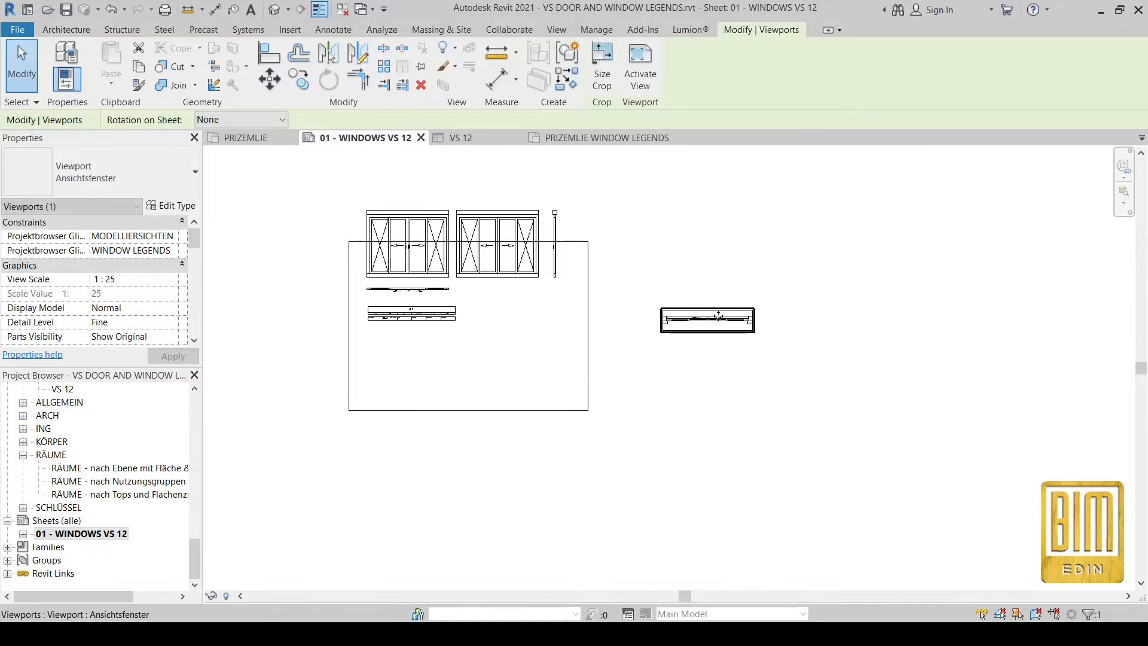
{"action": "scroll", "coordinate": [496, 250], "scroll_direction": "up", "scroll_amount": 2}
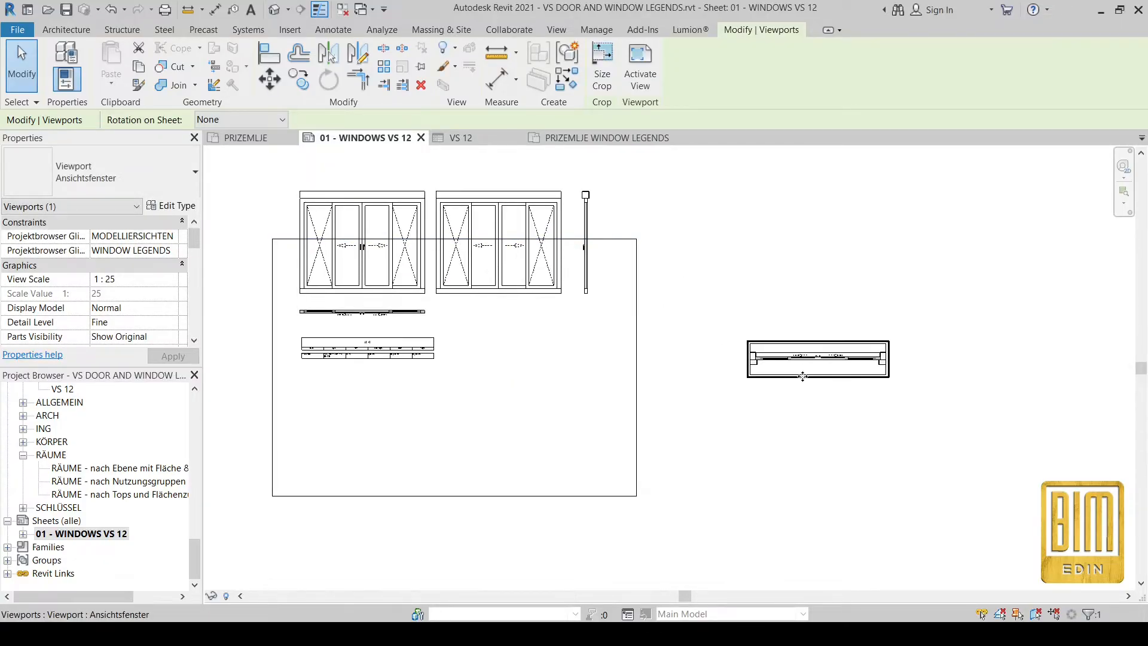
Set the view scale of both the Windows legend viewport and the VS 12 FP viewport to 1 : 50.
{"action": "left_click", "coordinate": [536, 280]}
{"action": "left_click", "coordinate": [163, 284]}
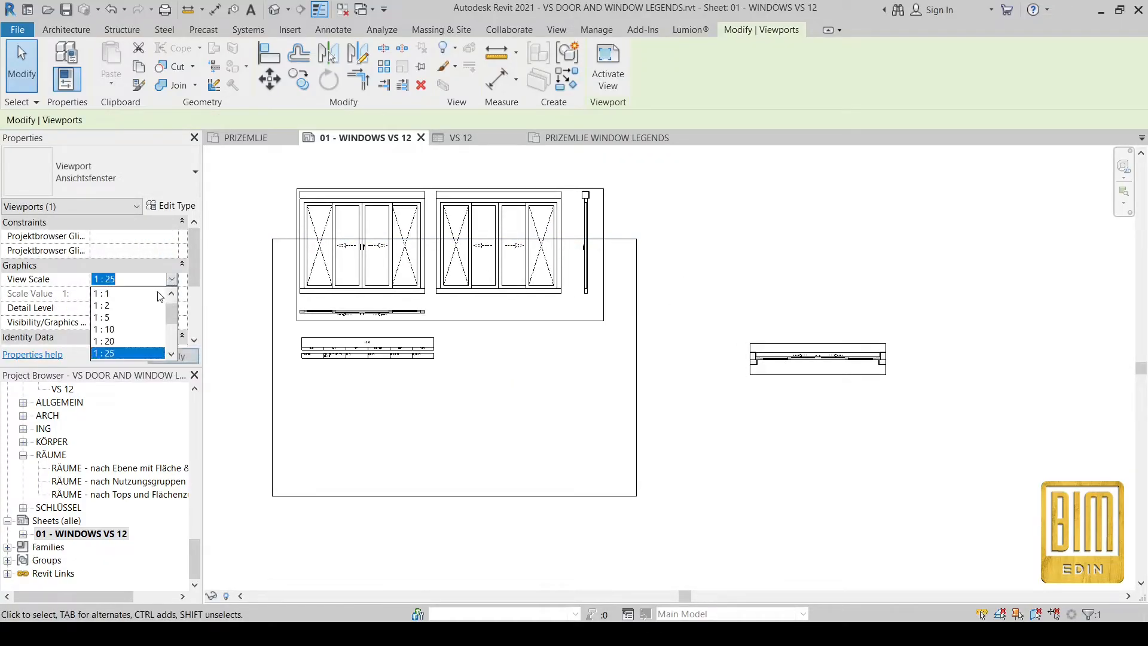
{"action": "left_click", "coordinate": [123, 334]}
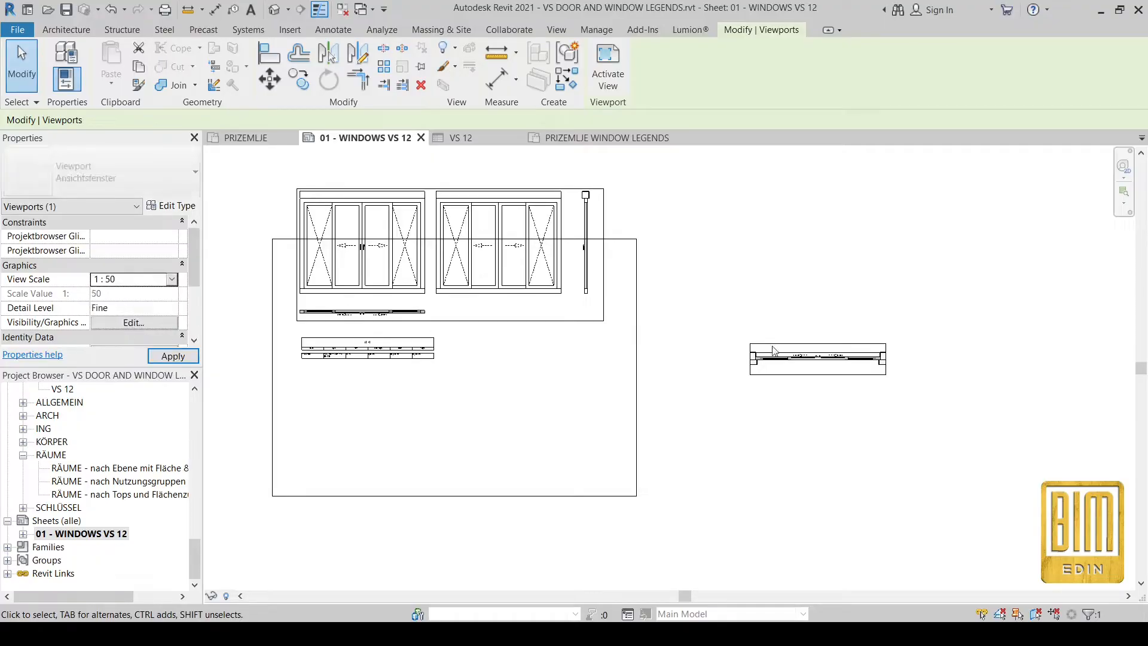
{"action": "left_click", "coordinate": [794, 366]}
{"action": "left_click", "coordinate": [172, 279]}
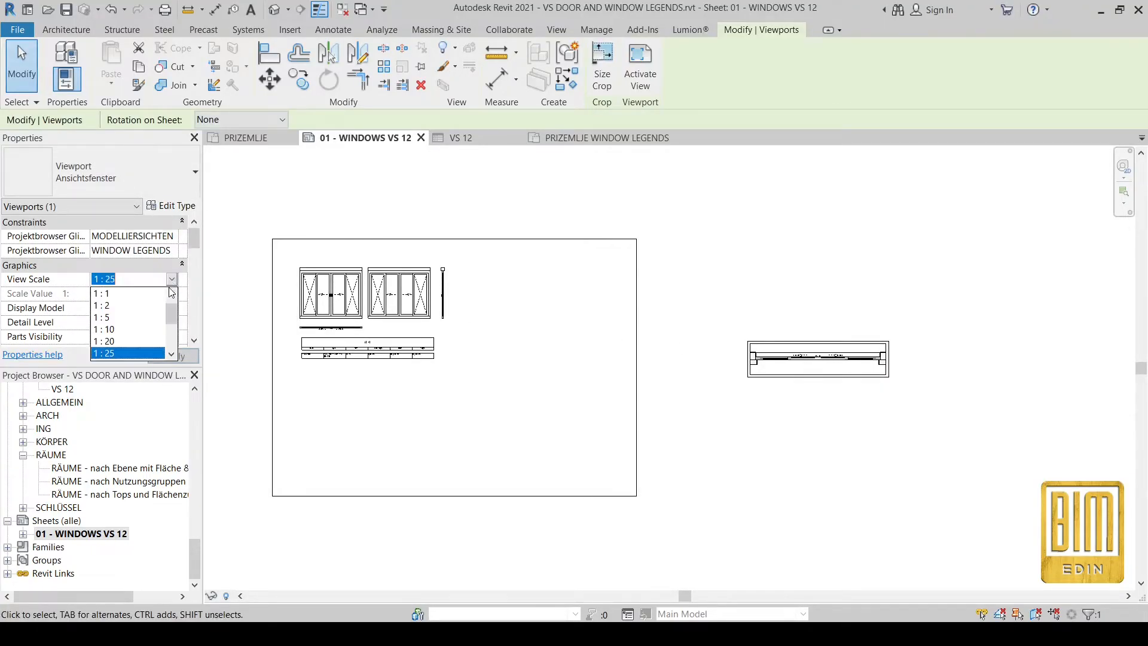
{"action": "left_click", "coordinate": [121, 331]}
Move the VS 12 FP viewport back inside the sheet border, to the right of the schedule.
{"action": "scroll", "coordinate": [809, 380], "scroll_direction": "up", "scroll_amount": 2}
{"action": "left_click_drag", "start_coordinate": [787, 370], "coordinate": [425, 334]}
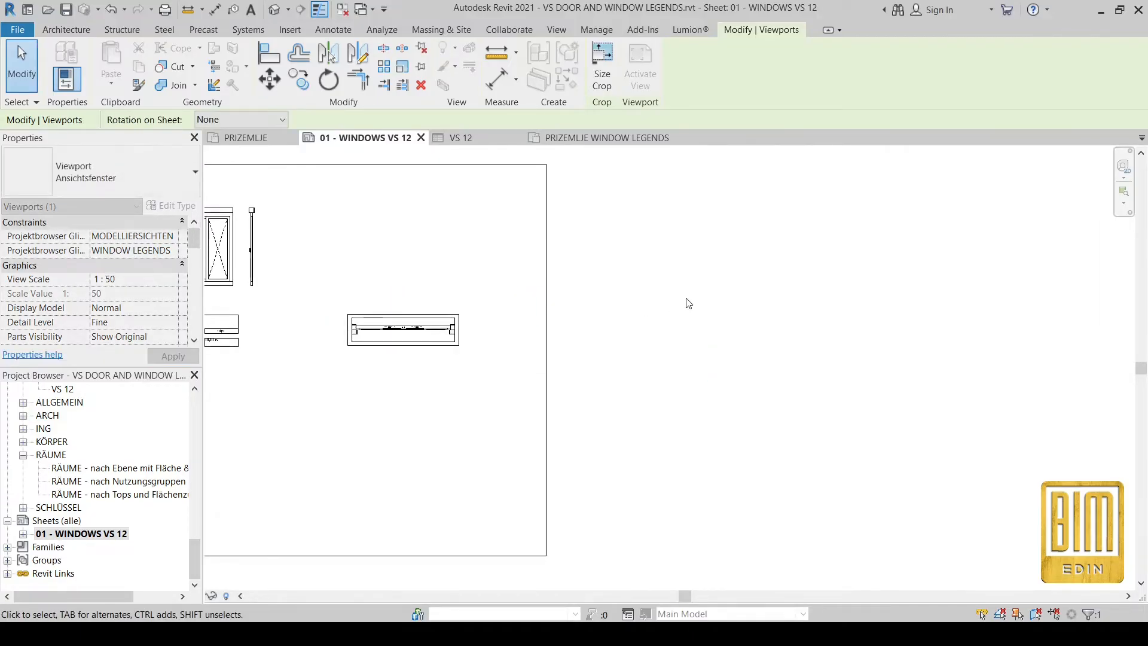
{"action": "scroll", "coordinate": [669, 299], "scroll_direction": "down", "scroll_amount": 3}
{"action": "scroll", "coordinate": [461, 356], "scroll_direction": "up", "scroll_amount": 2}
{"action": "left_click", "coordinate": [493, 339]}
Place section VS 12 EX on the sheet and move its viewport just beyond the sheet's right border.
{"action": "scroll", "coordinate": [103, 519], "scroll_direction": "up", "scroll_amount": 5}
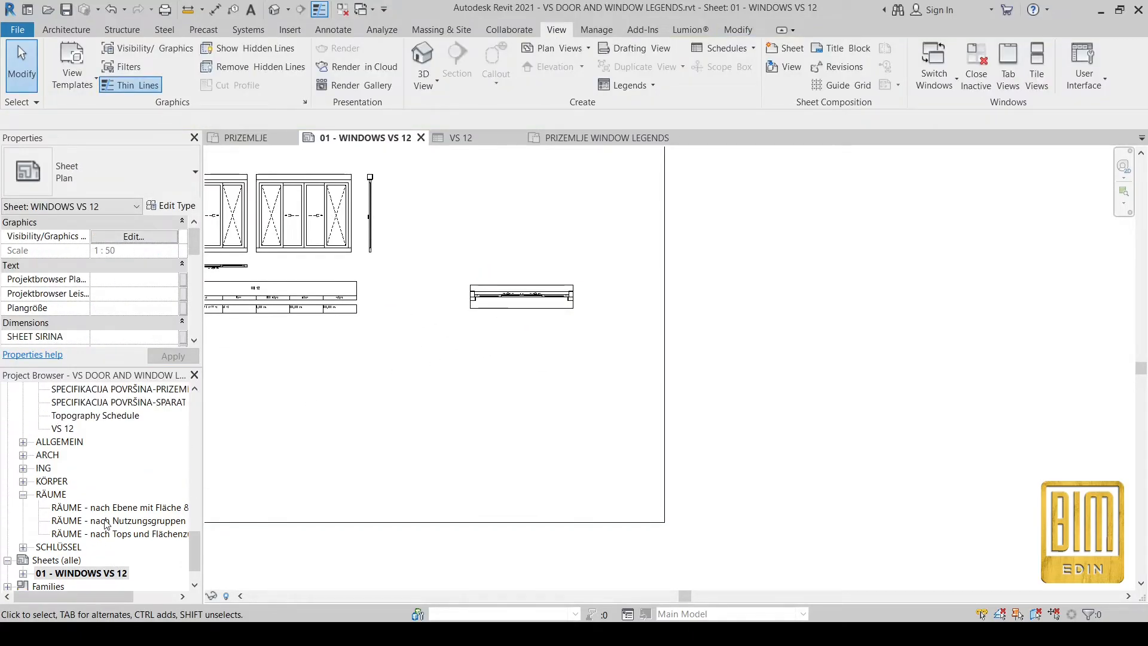
{"action": "scroll", "coordinate": [103, 518], "scroll_direction": "up", "scroll_amount": 2}
{"action": "left_click_drag", "start_coordinate": [117, 454], "coordinate": [525, 349]}
{"action": "left_click", "coordinate": [524, 349]}
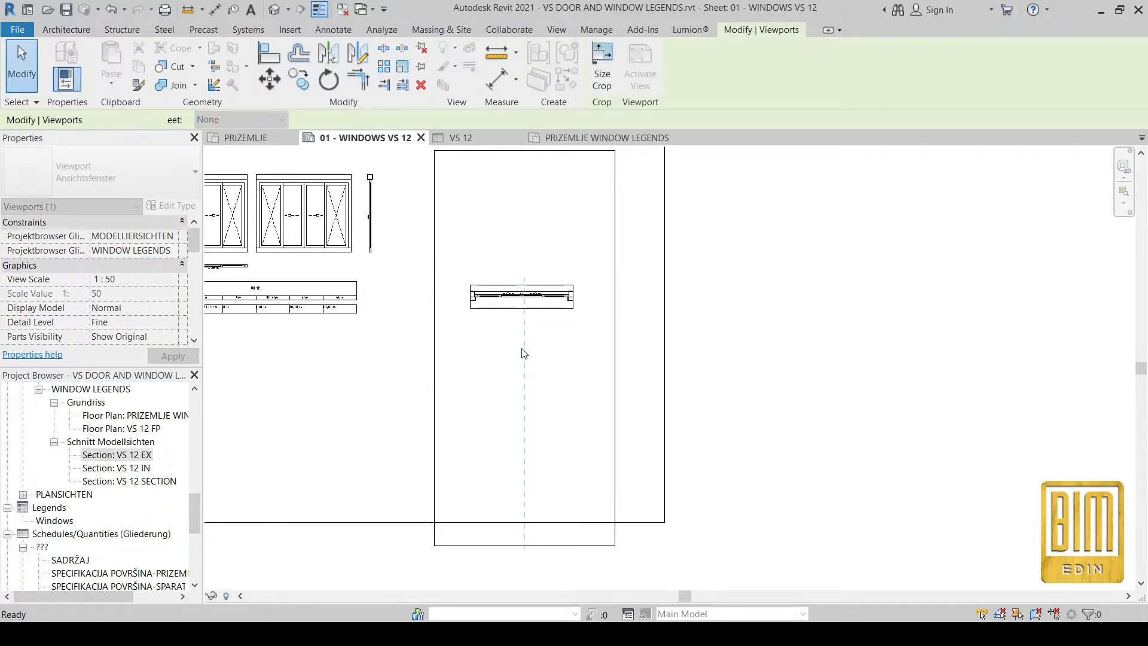
{"action": "left_click_drag", "start_coordinate": [524, 356], "coordinate": [737, 323]}
Activate the VS 12 EX viewport and tighten its crop region vertically around the ground-floor window at PRIZEMLJE level.
{"action": "scroll", "coordinate": [759, 322], "scroll_direction": "up", "scroll_amount": 2}
{"action": "double_click", "coordinate": [729, 371]}
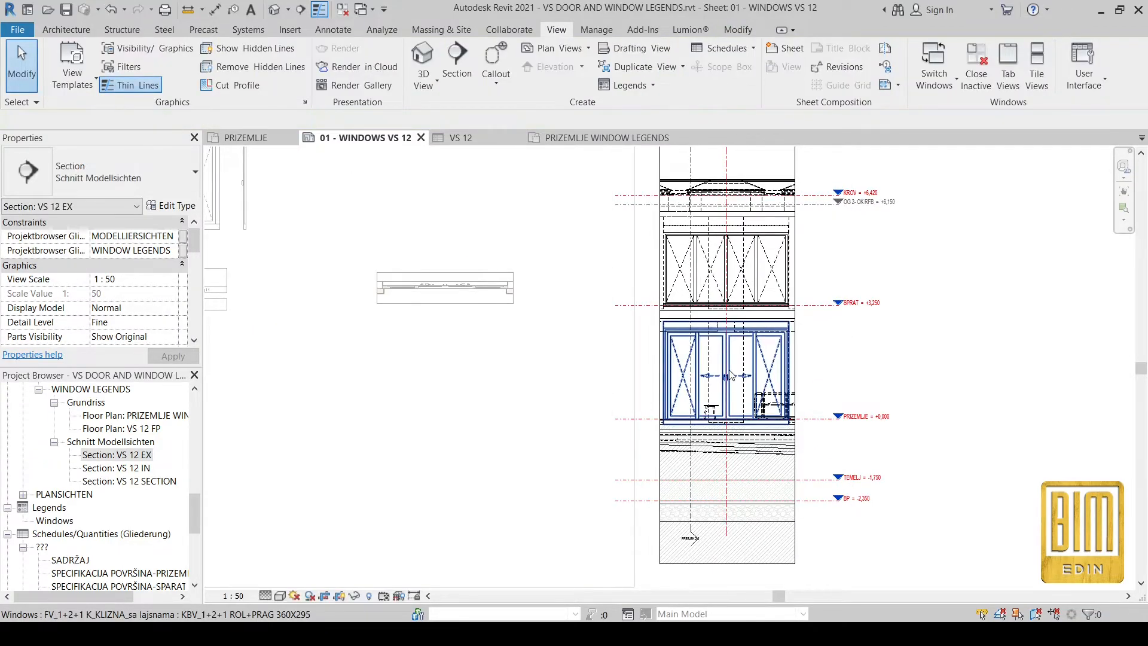
{"action": "scroll", "coordinate": [728, 369], "scroll_direction": "down", "scroll_amount": 2}
{"action": "left_click", "coordinate": [744, 216]}
{"action": "left_click_drag", "start_coordinate": [727, 296], "coordinate": [728, 333]}
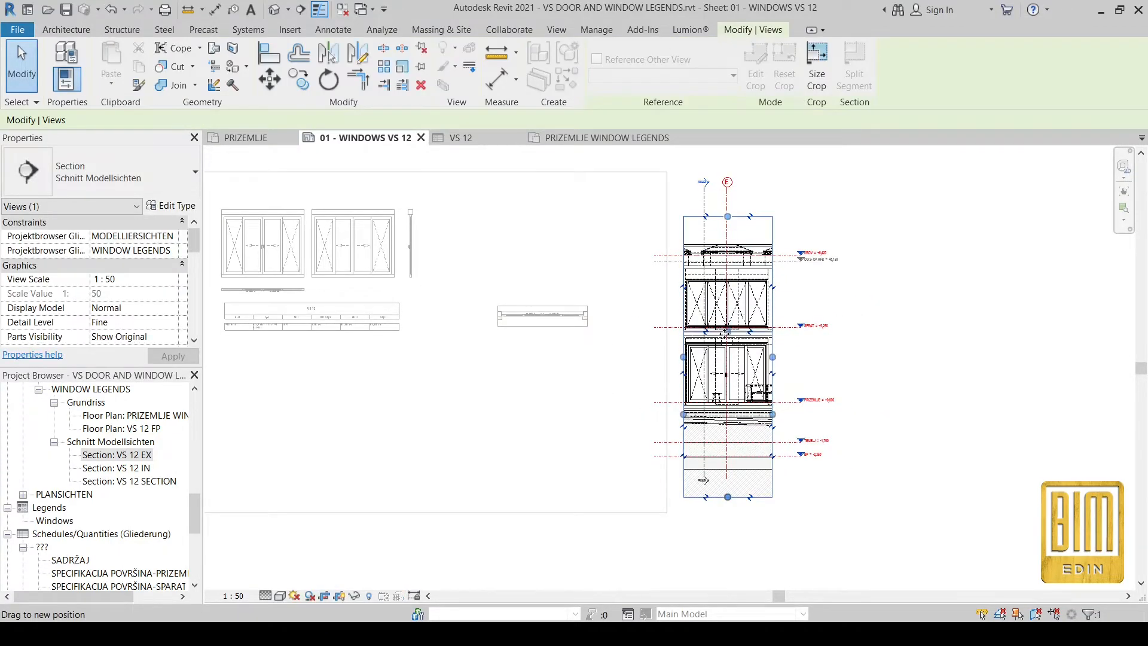
{"action": "left_click_drag", "start_coordinate": [727, 496], "coordinate": [727, 411]}
{"action": "scroll", "coordinate": [727, 407], "scroll_direction": "up", "scroll_amount": 5}
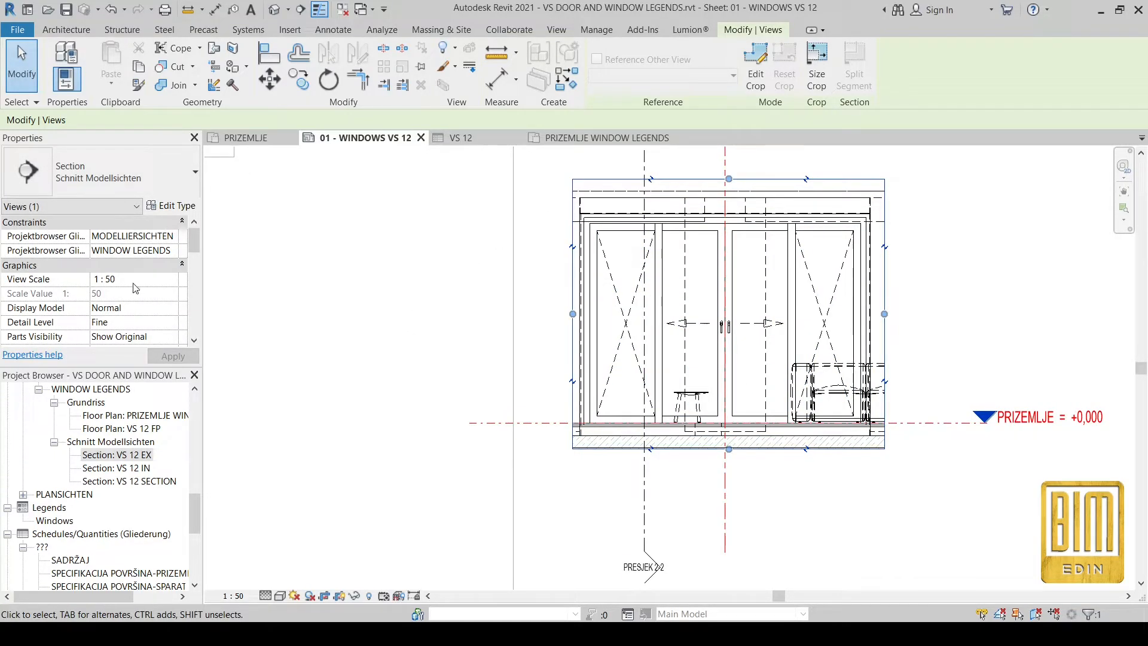
Deselect the crop region and open the visibility/graphic overrides of section VS 12 EX.
{"action": "left_click", "coordinate": [347, 321]}
{"action": "scroll", "coordinate": [168, 310], "scroll_direction": "down", "scroll_amount": 5}
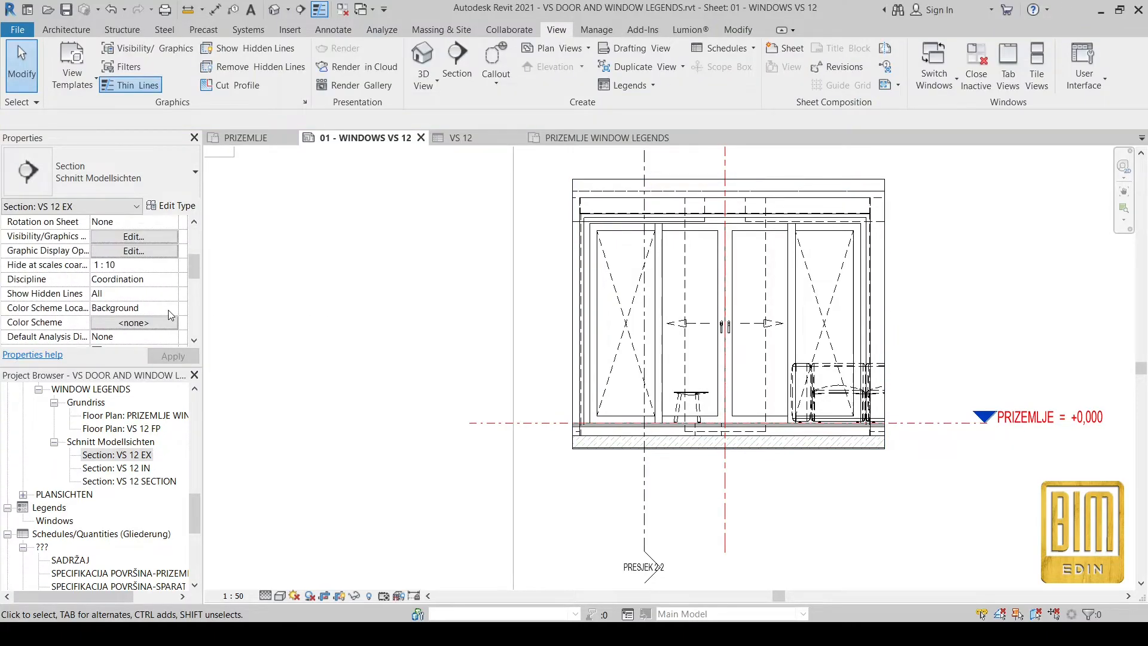
Hide all model categories except Windows in the visibility overrides of the VS 12 EX section.
{"action": "left_click", "coordinate": [132, 238]}
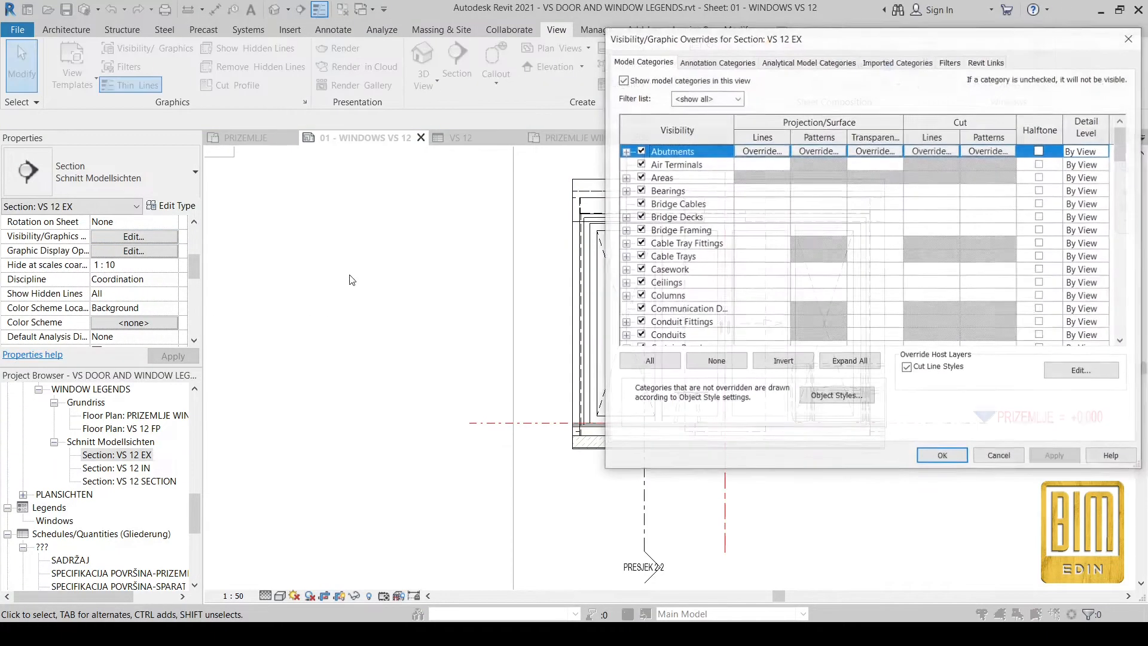
{"action": "left_click", "coordinate": [649, 361]}
{"action": "left_click", "coordinate": [640, 151]}
{"action": "left_click", "coordinate": [711, 362]}
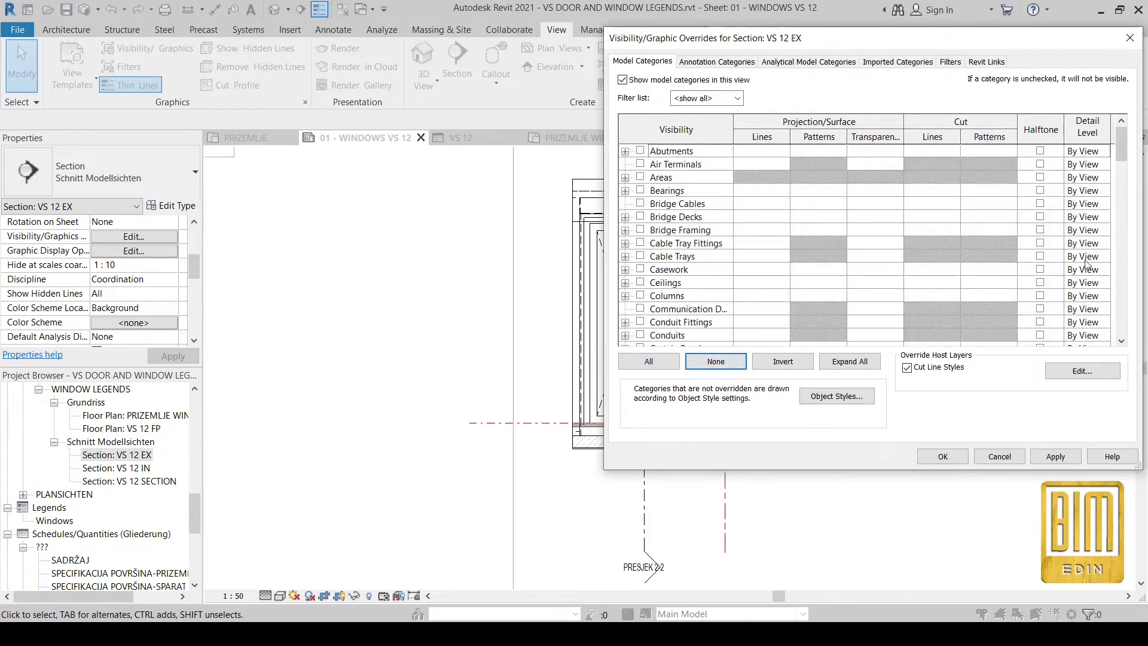
{"action": "left_click_drag", "start_coordinate": [1121, 143], "coordinate": [1121, 323]}
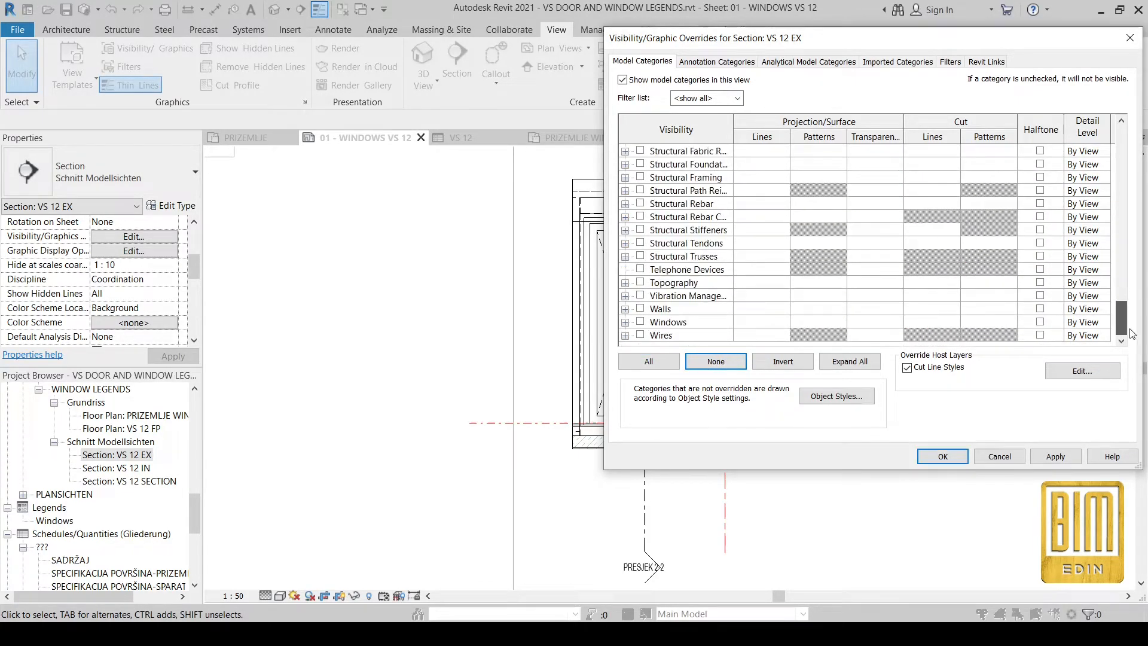
{"action": "left_click", "coordinate": [641, 322]}
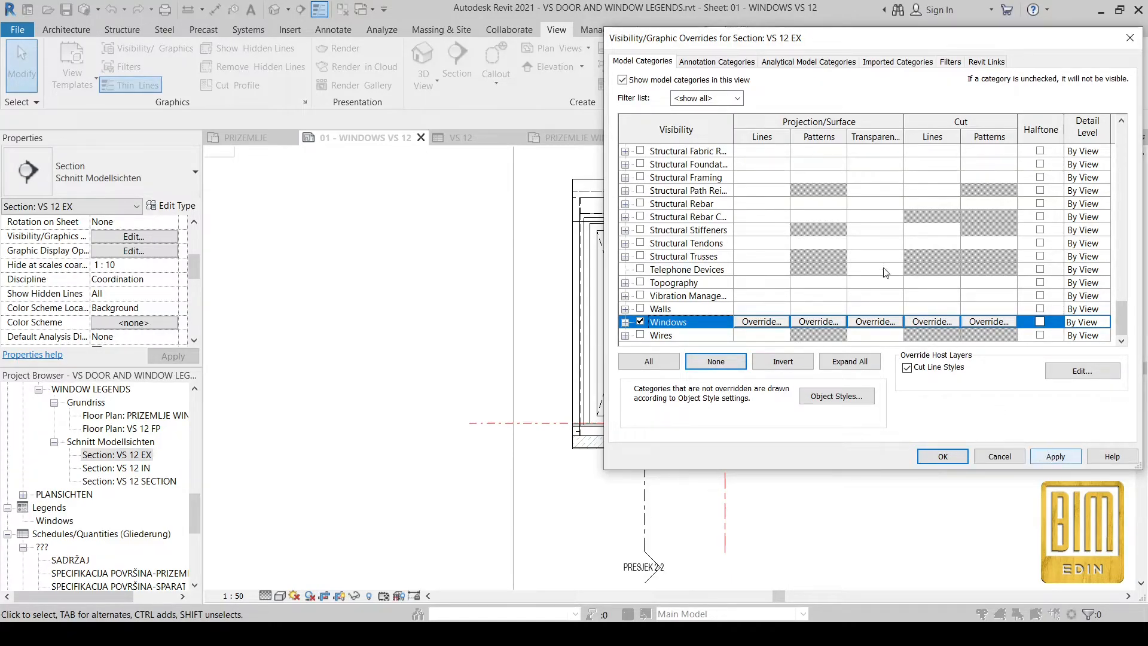
{"action": "left_click", "coordinate": [1055, 456]}
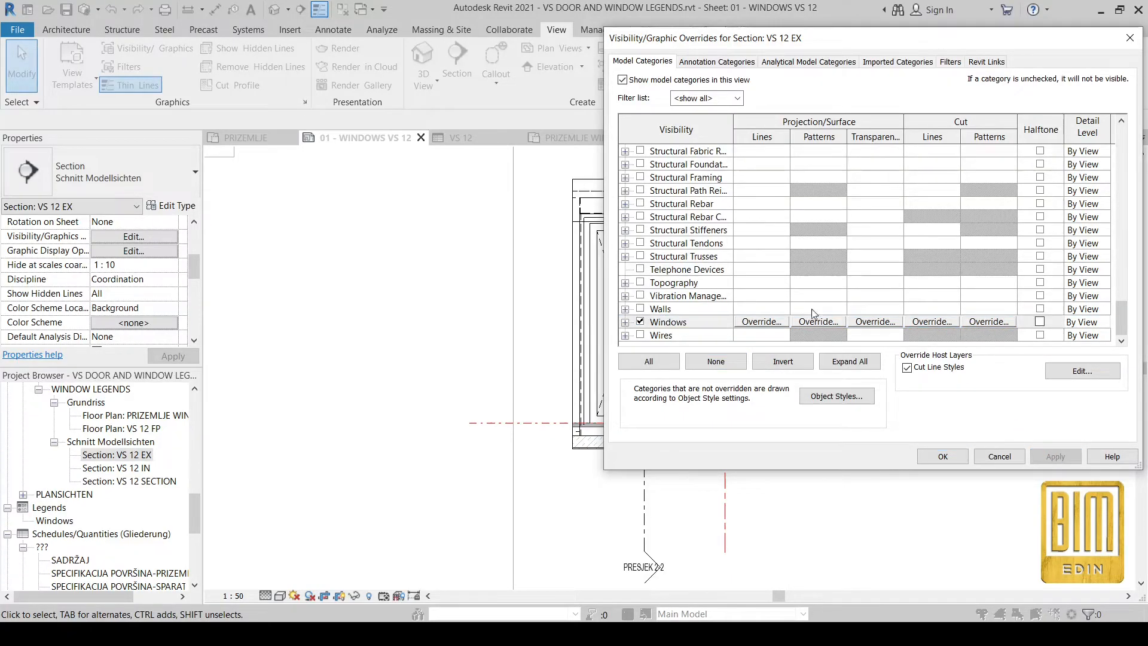
Hide all annotation categories in the VS 12 EX section and accept the visibility overrides.
{"action": "left_click", "coordinate": [727, 63]}
{"action": "left_click", "coordinate": [648, 361]}
{"action": "left_click", "coordinate": [640, 242]}
{"action": "left_click", "coordinate": [715, 361]}
{"action": "left_click", "coordinate": [1055, 456]}
{"action": "left_click", "coordinate": [943, 456]}
Deactivate the VS 12 EX viewport and move it onto the sheet, directly above the window's floor plan view.
{"action": "scroll", "coordinate": [601, 279], "scroll_direction": "down", "scroll_amount": 4}
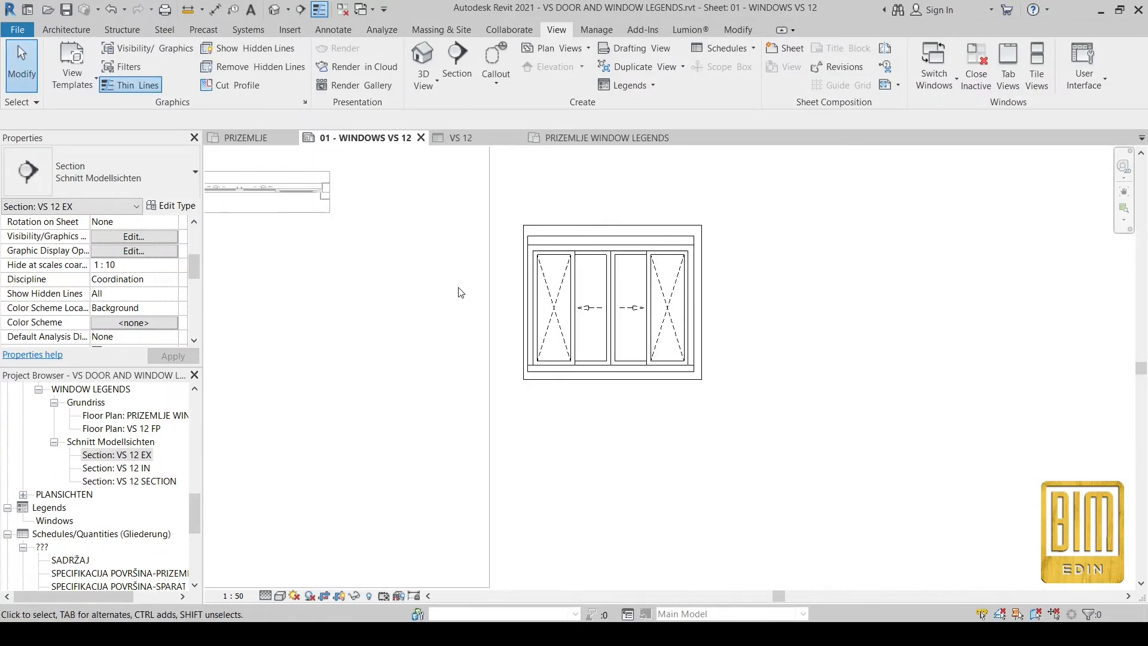
{"action": "scroll", "coordinate": [732, 304], "scroll_direction": "down", "scroll_amount": 2}
{"action": "scroll", "coordinate": [533, 202], "scroll_direction": "up", "scroll_amount": 2}
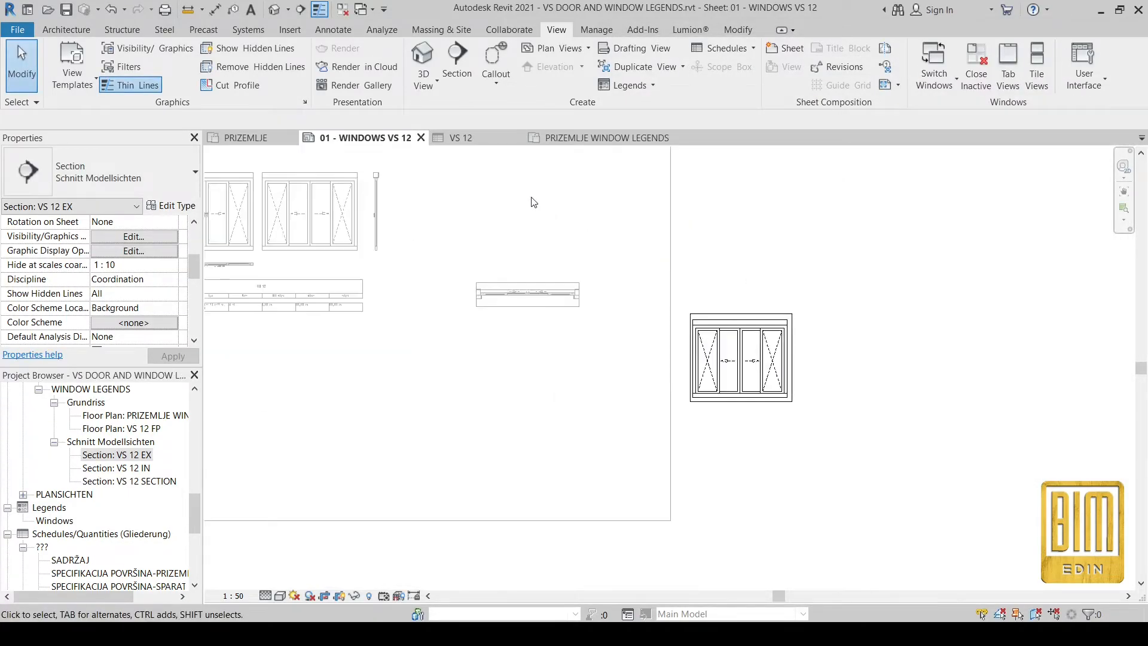
{"action": "double_click", "coordinate": [828, 317]}
{"action": "left_click_drag", "start_coordinate": [774, 353], "coordinate": [543, 217]}
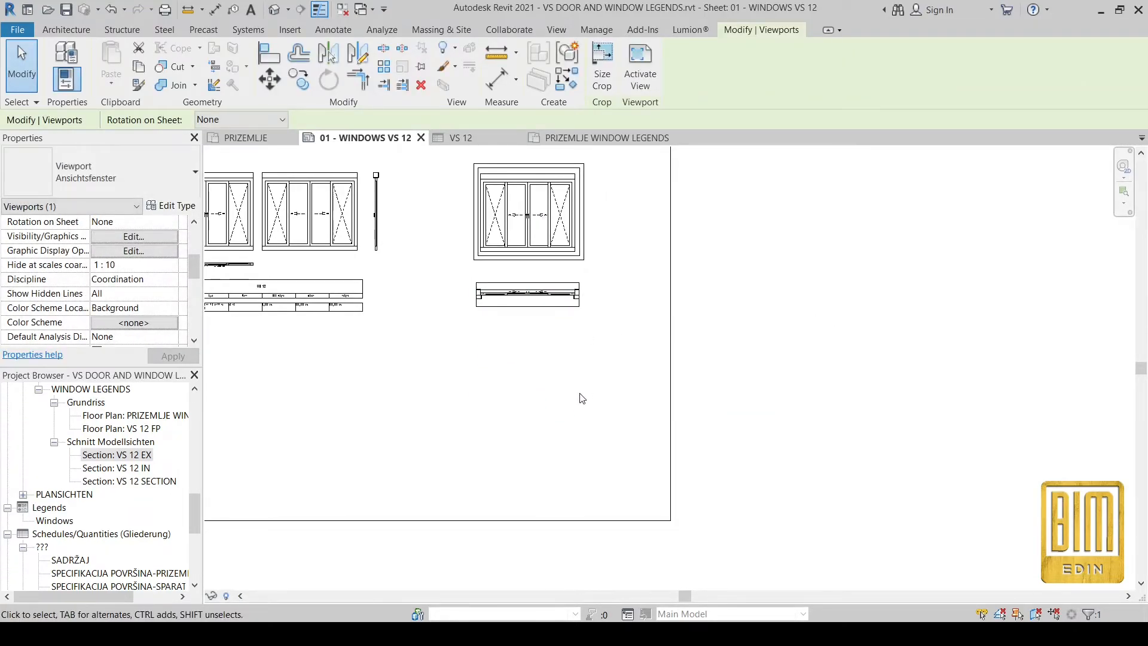
{"action": "left_click", "coordinate": [599, 347]}
Place the VS 12 IN section at the sheet's right edge and crop it vertically around the ground-floor window.
{"action": "left_click", "coordinate": [113, 470]}
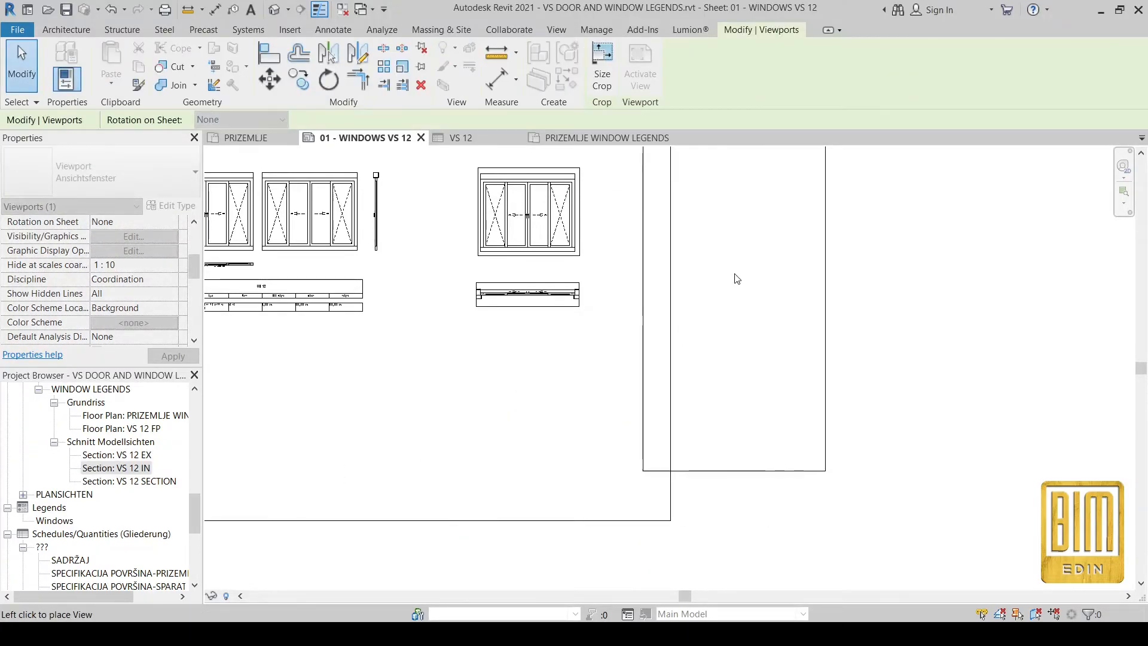
{"action": "left_click", "coordinate": [736, 299]}
{"action": "double_click", "coordinate": [737, 332]}
{"action": "scroll", "coordinate": [716, 512], "scroll_direction": "down", "scroll_amount": 1}
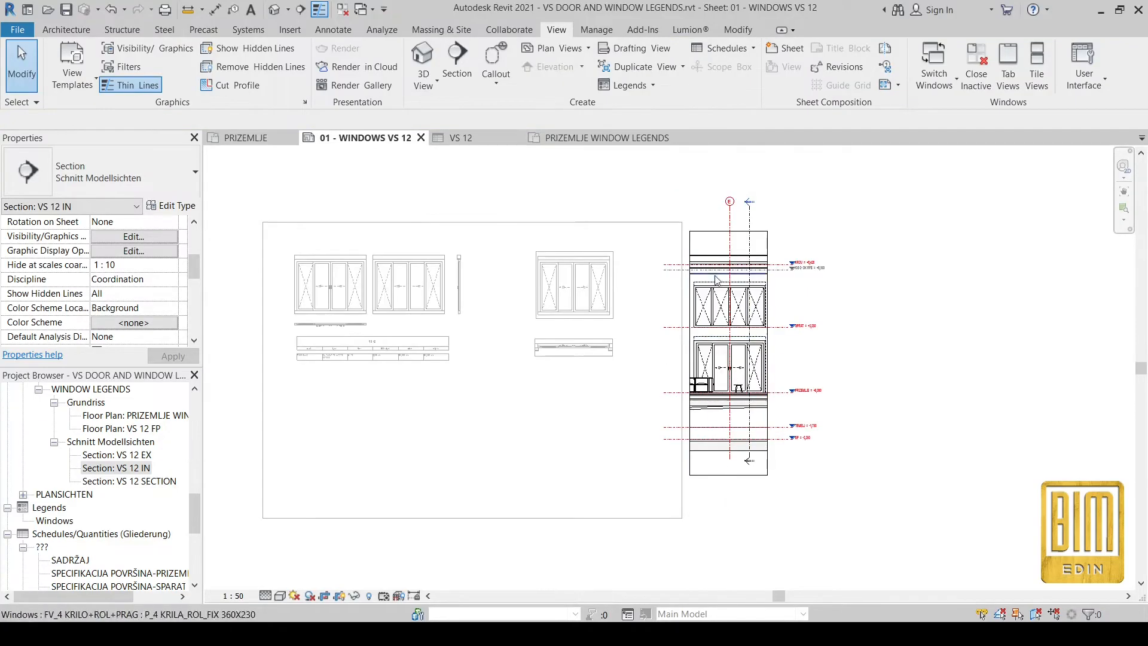
{"action": "left_click", "coordinate": [716, 232]}
{"action": "left_click_drag", "start_coordinate": [729, 233], "coordinate": [730, 332]}
{"action": "left_click_drag", "start_coordinate": [729, 476], "coordinate": [739, 409]}
{"action": "scroll", "coordinate": [738, 410], "scroll_direction": "up", "scroll_amount": 3}
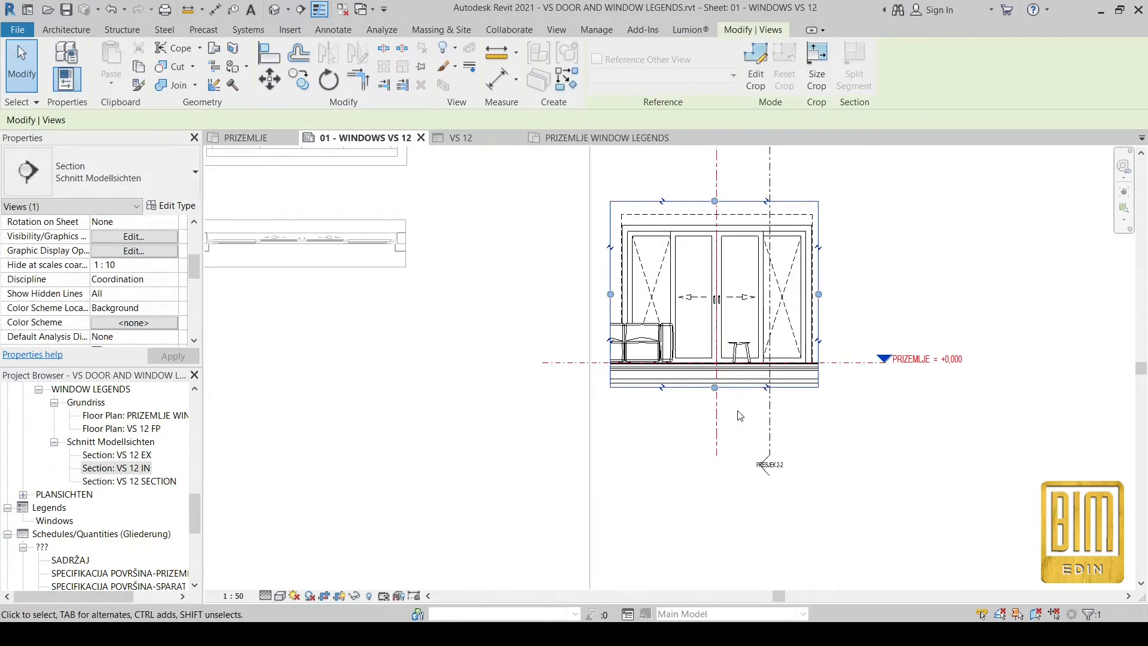
{"action": "scroll", "coordinate": [709, 422], "scroll_direction": "down", "scroll_amount": 1}
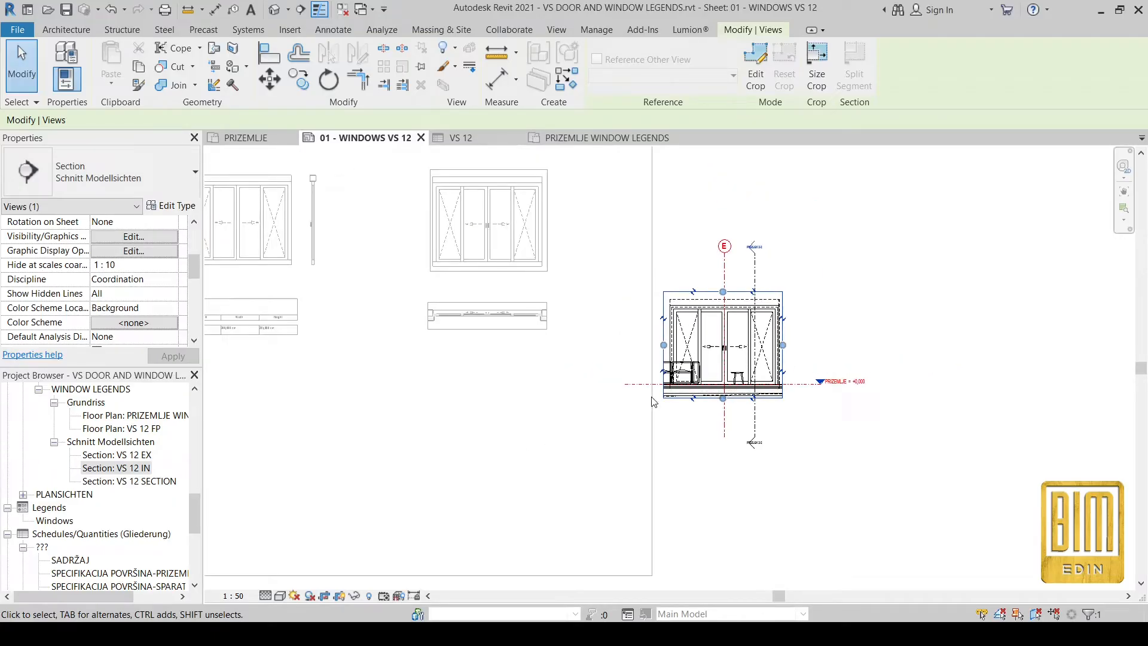
{"action": "double_click", "coordinate": [824, 492]}
Create a view template named WINDOW LEGENDS from the VS 12 EX section.
{"action": "double_click", "coordinate": [509, 263]}
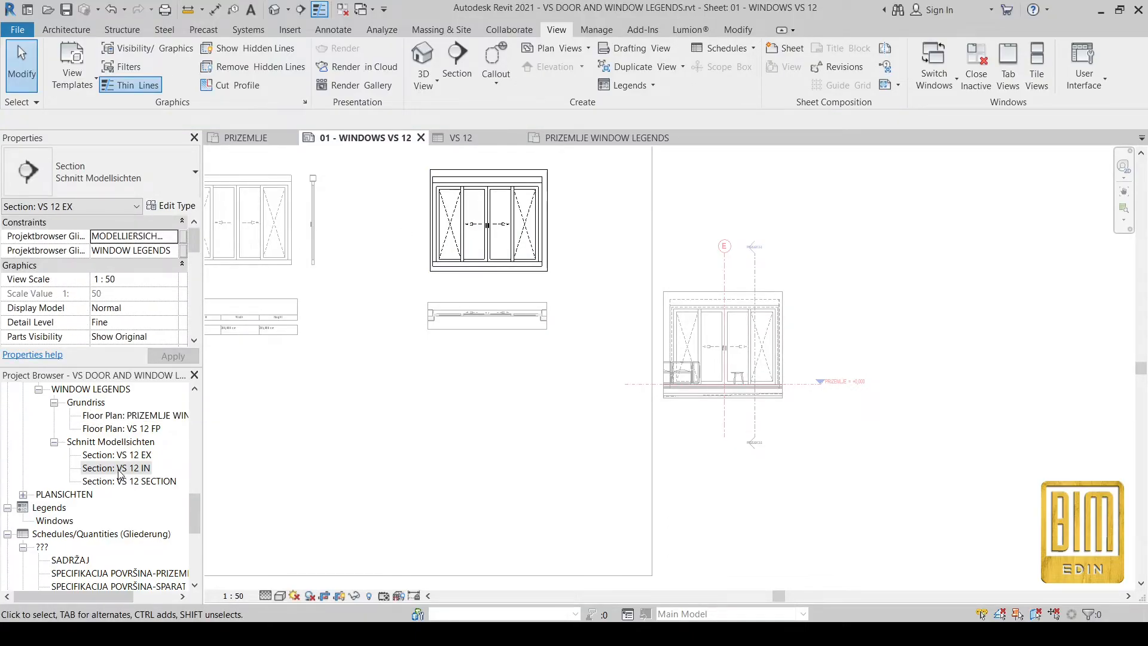
{"action": "scroll", "coordinate": [168, 300], "scroll_direction": "down", "scroll_amount": 10}
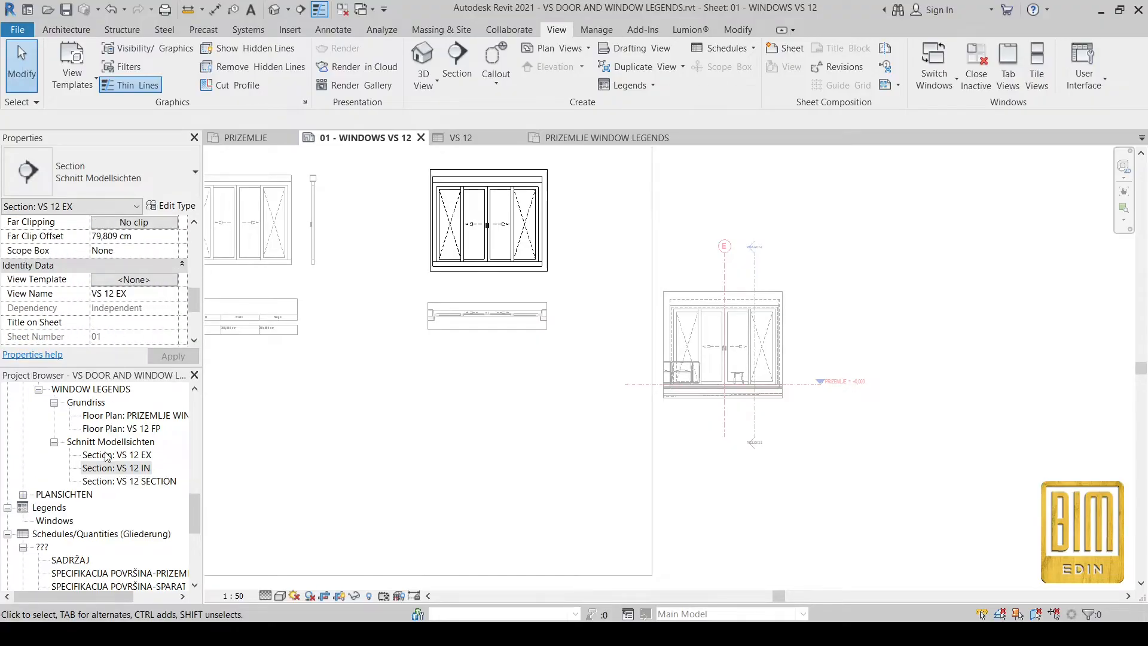
{"action": "right_click", "coordinate": [121, 458]}
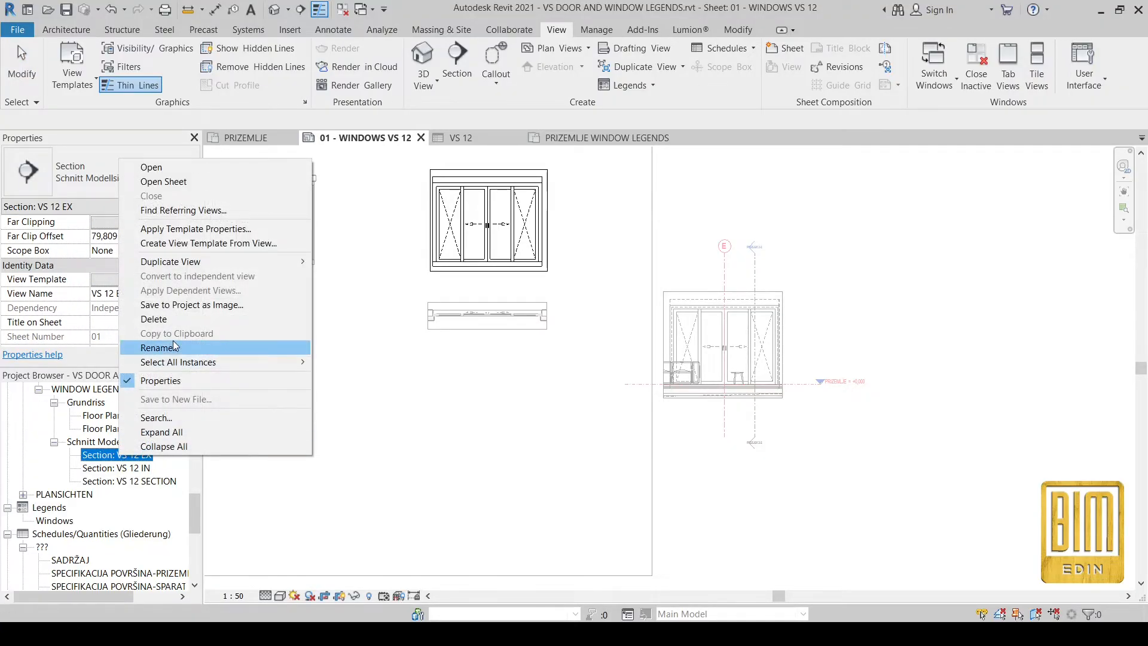
{"action": "left_click", "coordinate": [211, 243]}
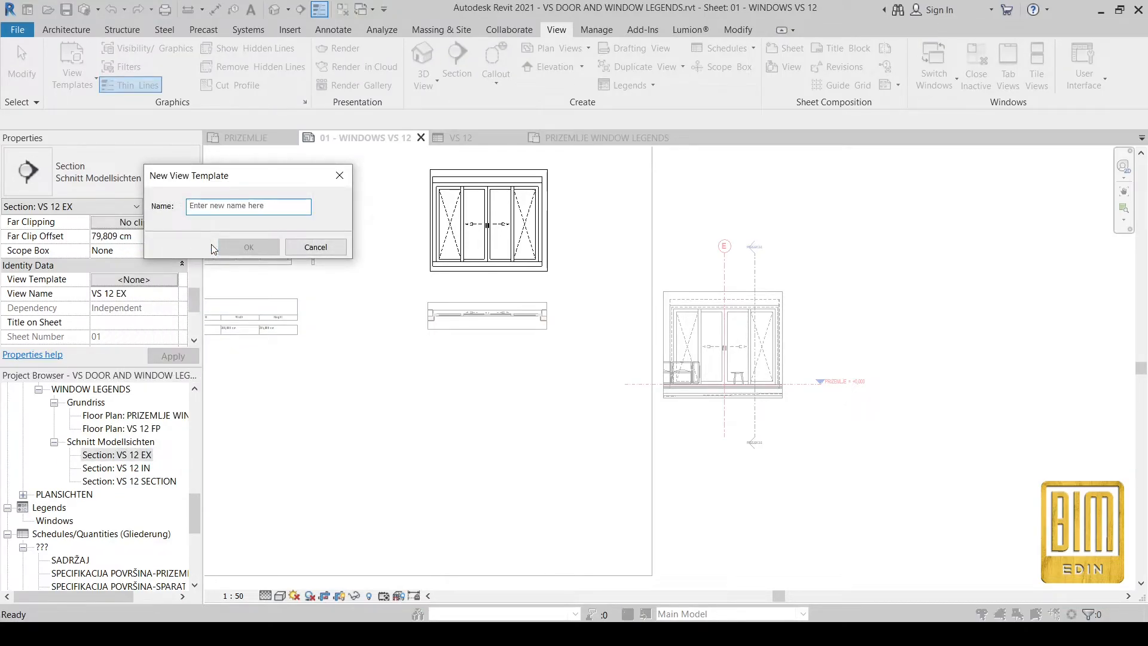
{"action": "type", "text": "WINDOW LEGENDS"}
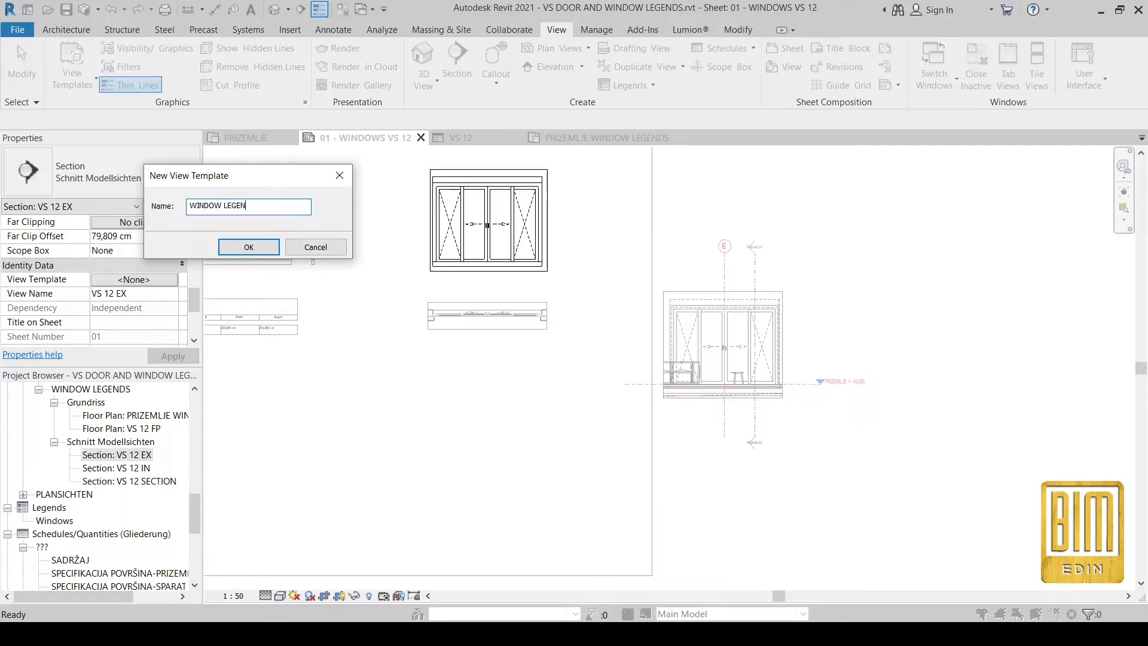
{"action": "left_click", "coordinate": [258, 249]}
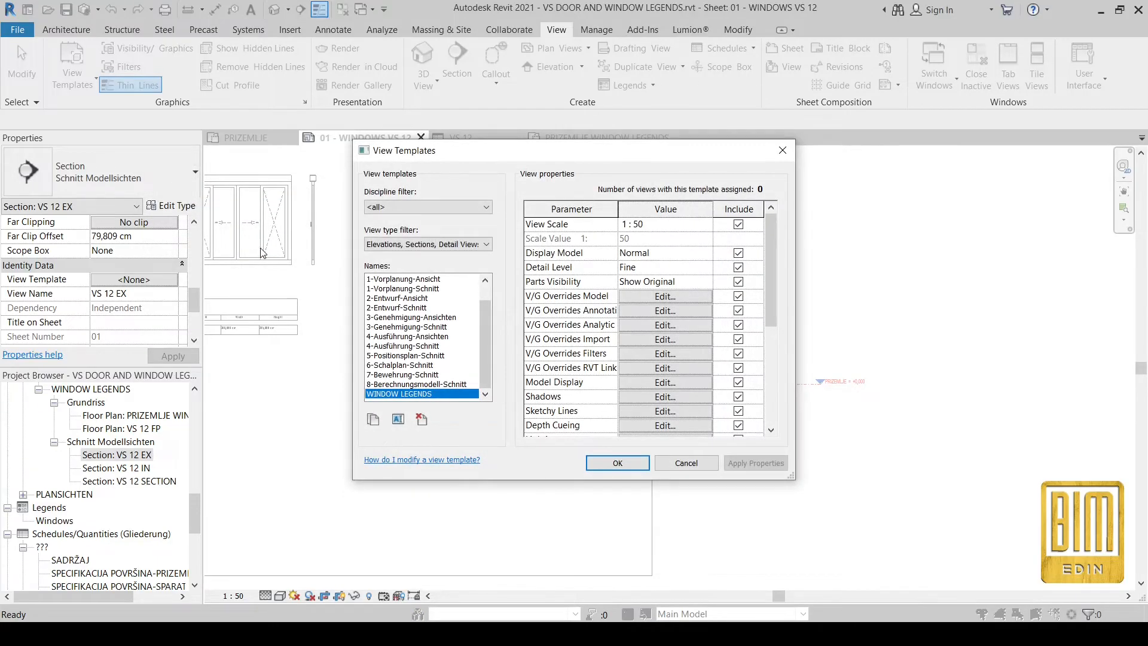
{"action": "left_click", "coordinate": [619, 464]}
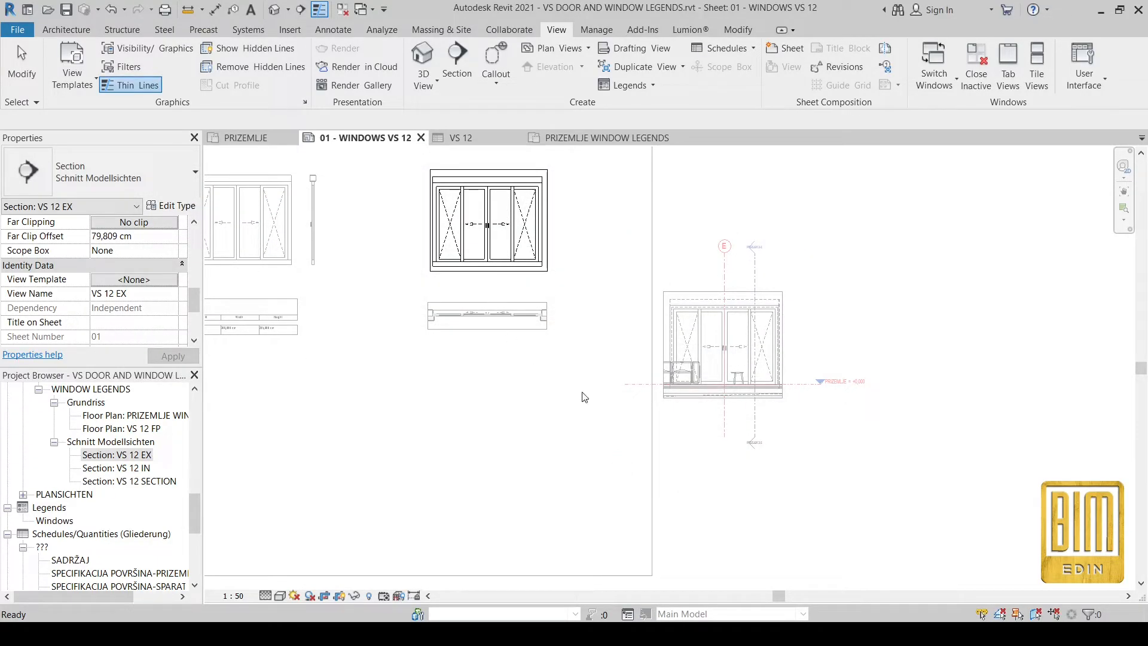
{"action": "left_click", "coordinate": [583, 393]}
Assign the WINDOW LEGENDS view template to the VS 12 IN section.
{"action": "left_click", "coordinate": [757, 366]}
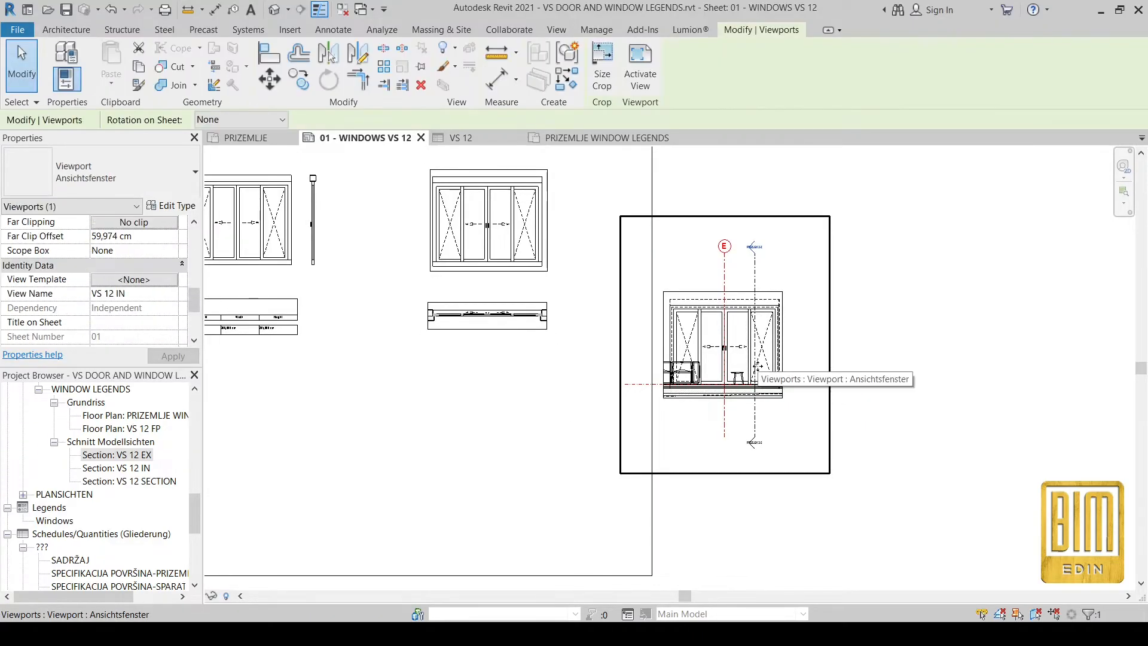
{"action": "left_click", "coordinate": [134, 279]}
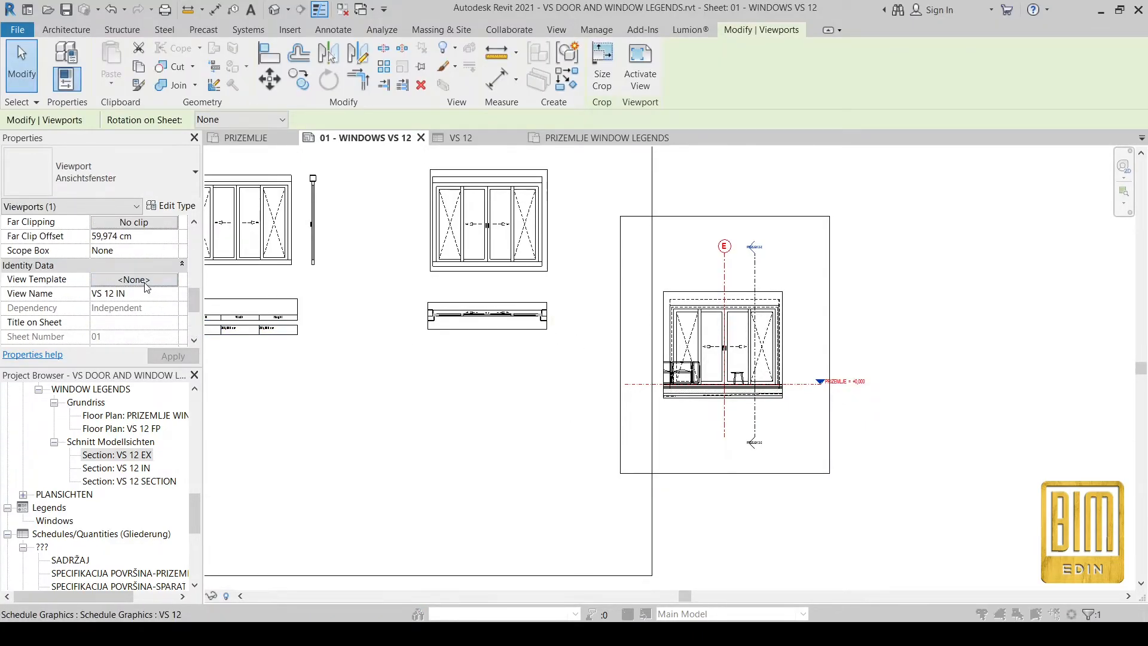
{"action": "left_click", "coordinate": [401, 394]}
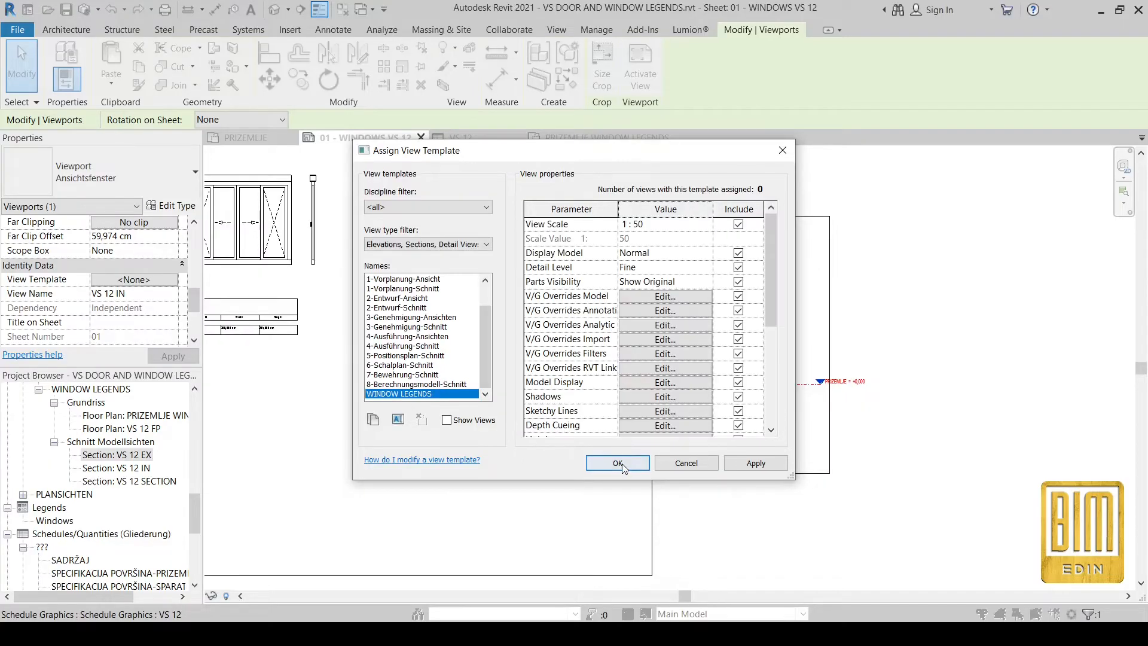
{"action": "left_click", "coordinate": [619, 464]}
{"action": "left_click", "coordinate": [541, 482]}
Move the VS 12 IN viewport so it sits just right of the VS 12 EX view, at the same height.
{"action": "left_click", "coordinate": [717, 357]}
{"action": "left_click_drag", "start_coordinate": [717, 357], "coordinate": [633, 234]}
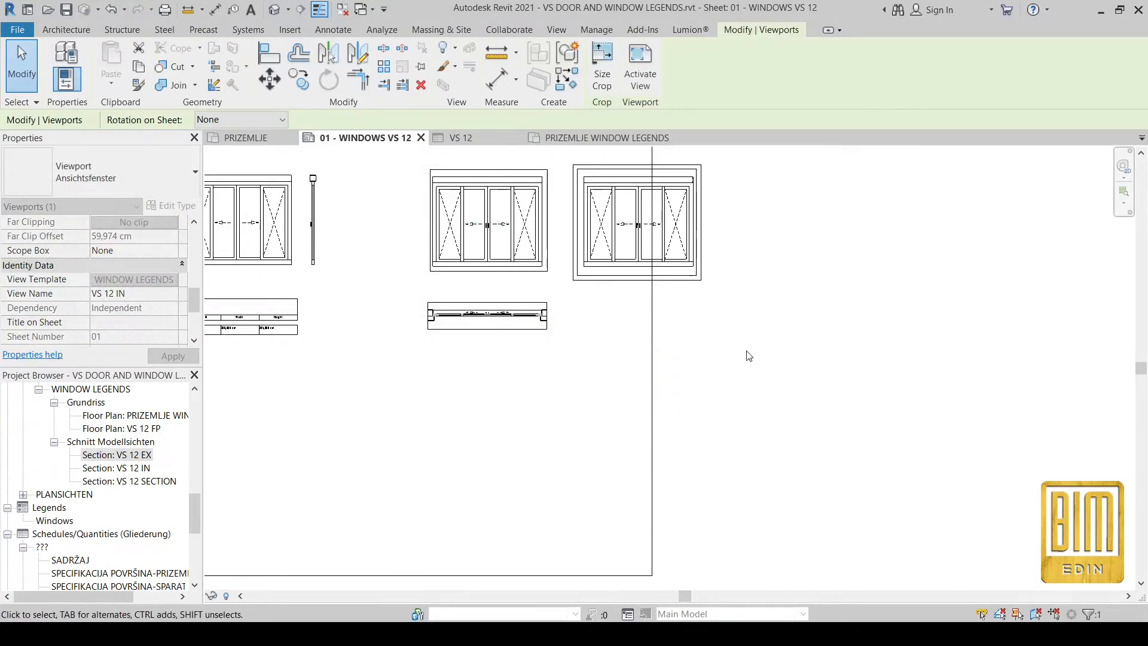
{"action": "left_click", "coordinate": [597, 316]}
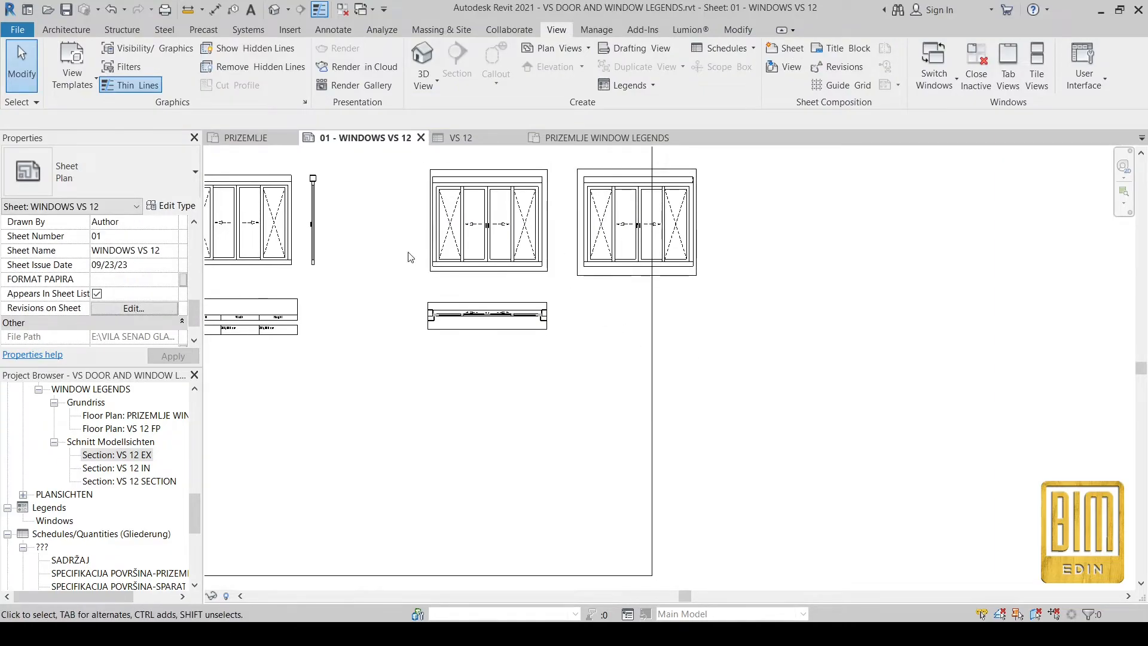
Place the VS 12 SECTION view in the empty area right of the sheet.
{"action": "left_click", "coordinate": [122, 481]}
{"action": "left_click_drag", "start_coordinate": [767, 322], "coordinate": [768, 315]}
{"action": "left_click", "coordinate": [812, 247]}
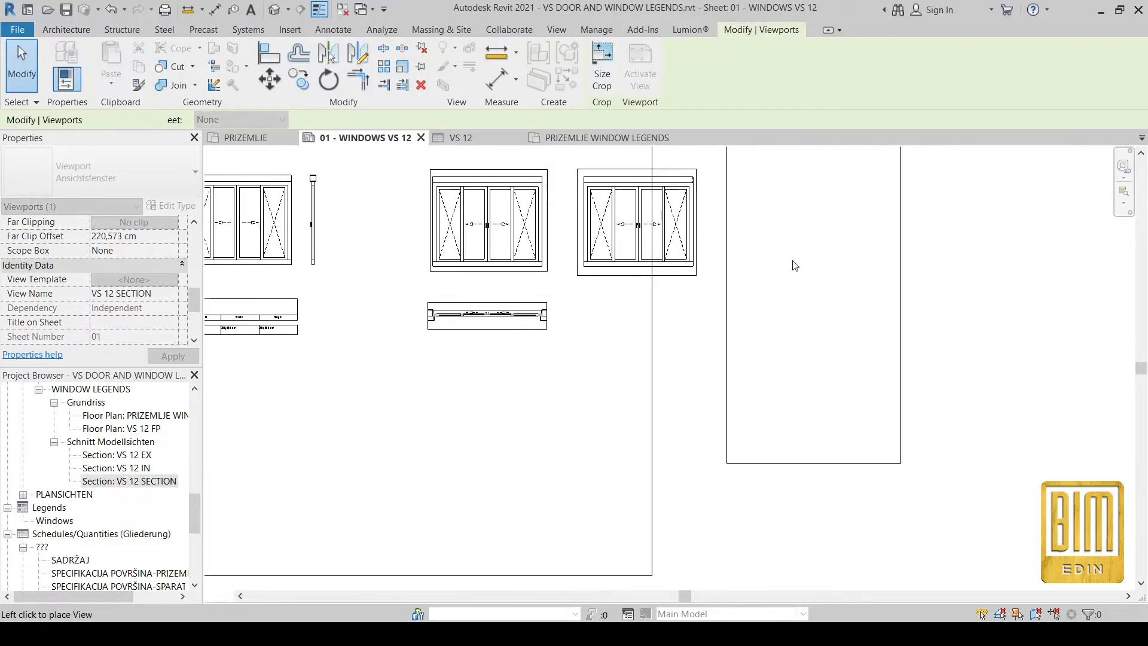
Activate the VS 12 SECTION viewport and crop it vertically around the ground-floor window.
{"action": "scroll", "coordinate": [563, 431], "scroll_direction": "down", "scroll_amount": 4}
{"action": "double_click", "coordinate": [715, 231]}
{"action": "scroll", "coordinate": [693, 233], "scroll_direction": "up", "scroll_amount": 2}
{"action": "left_click", "coordinate": [686, 227]}
{"action": "left_click_drag", "start_coordinate": [686, 227], "coordinate": [685, 378]}
{"action": "scroll", "coordinate": [685, 468], "scroll_direction": "down", "scroll_amount": 1}
{"action": "scroll", "coordinate": [681, 508], "scroll_direction": "up", "scroll_amount": 3}
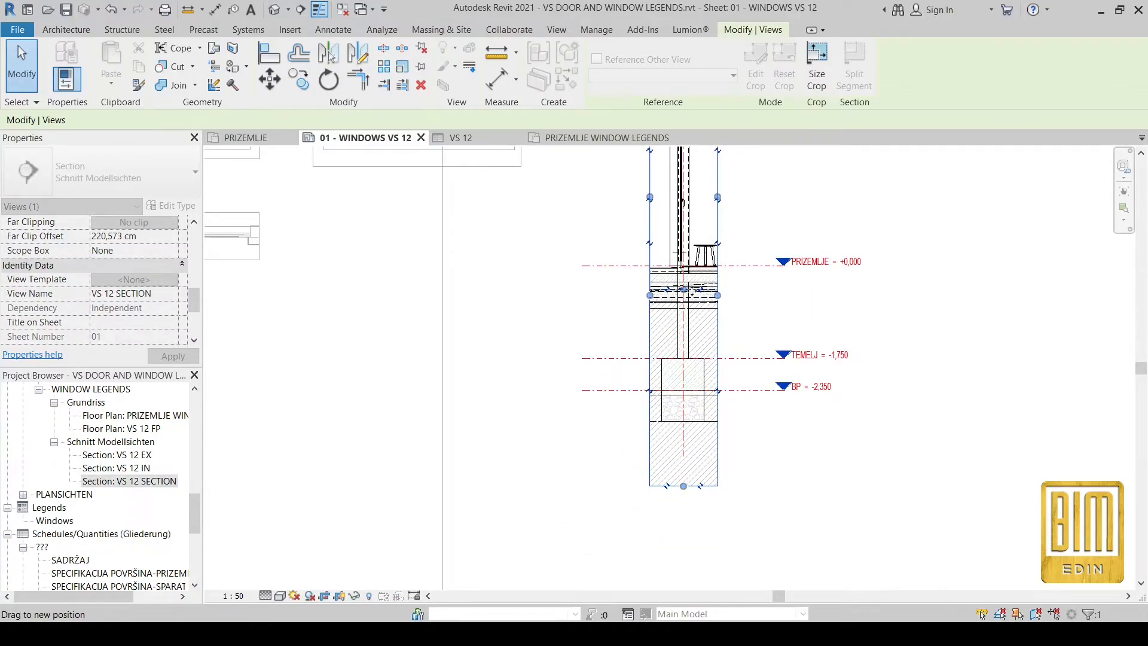
{"action": "scroll", "coordinate": [651, 362], "scroll_direction": "down", "scroll_amount": 3}
{"action": "scroll", "coordinate": [672, 275], "scroll_direction": "up", "scroll_amount": 5}
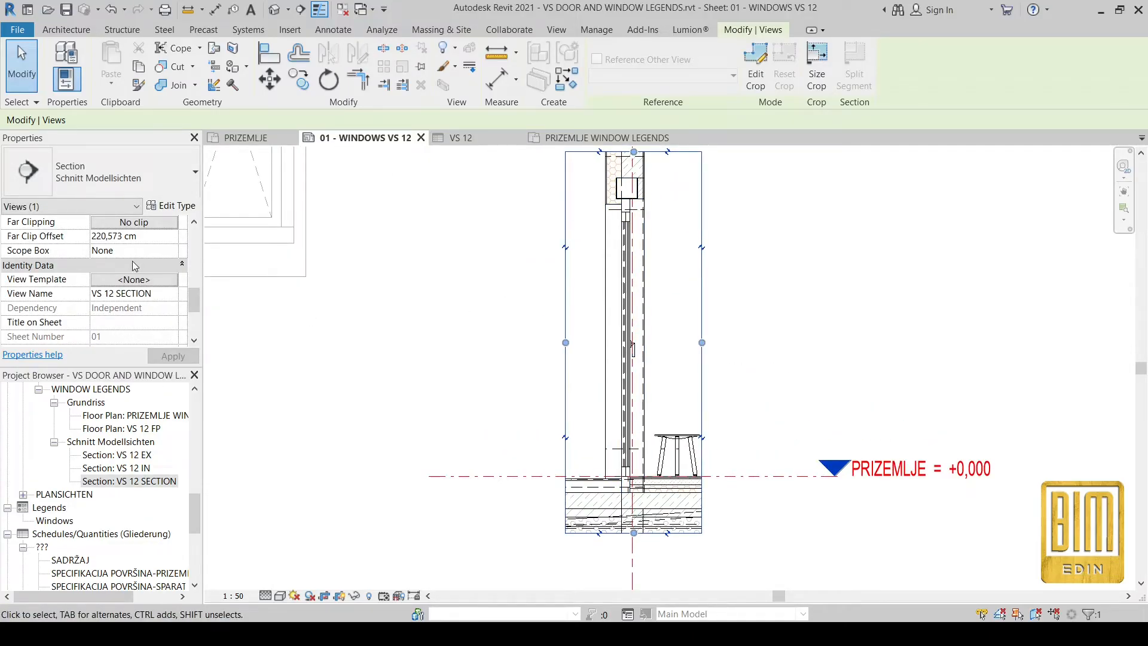
Assign the WINDOW LEGENDS view template to the VS 12 SECTION view.
{"action": "scroll", "coordinate": [139, 269], "scroll_direction": "up", "scroll_amount": 4}
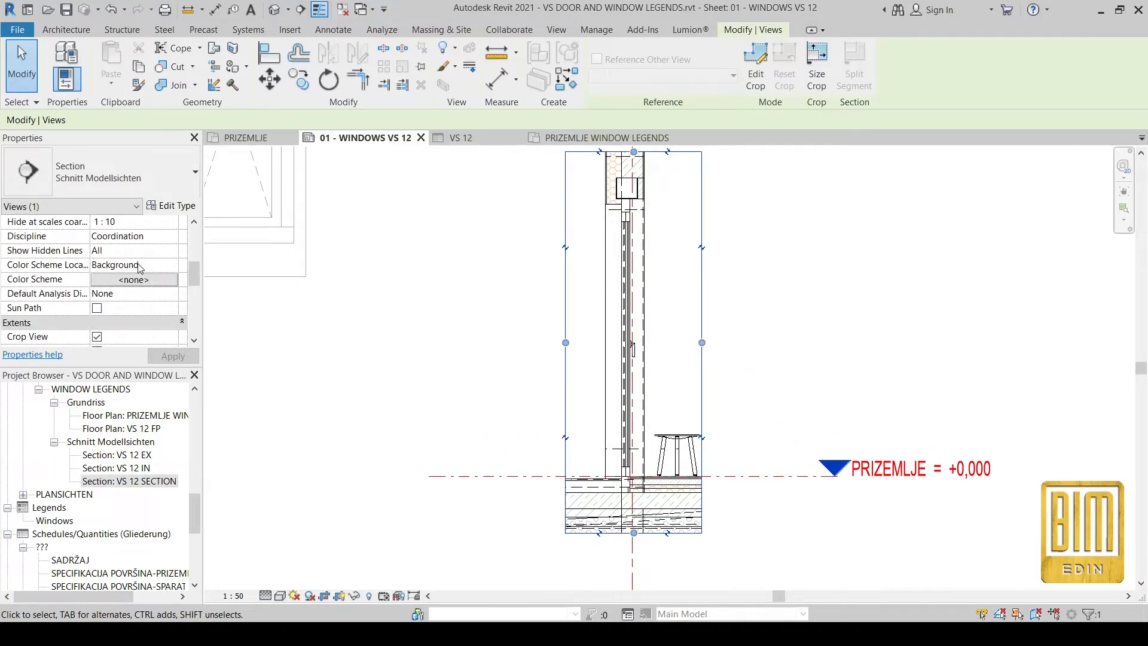
{"action": "scroll", "coordinate": [138, 263], "scroll_direction": "down", "scroll_amount": 5}
{"action": "left_click", "coordinate": [134, 236]}
{"action": "scroll", "coordinate": [369, 311], "scroll_direction": "down", "scroll_amount": 2}
{"action": "left_click", "coordinate": [421, 393]}
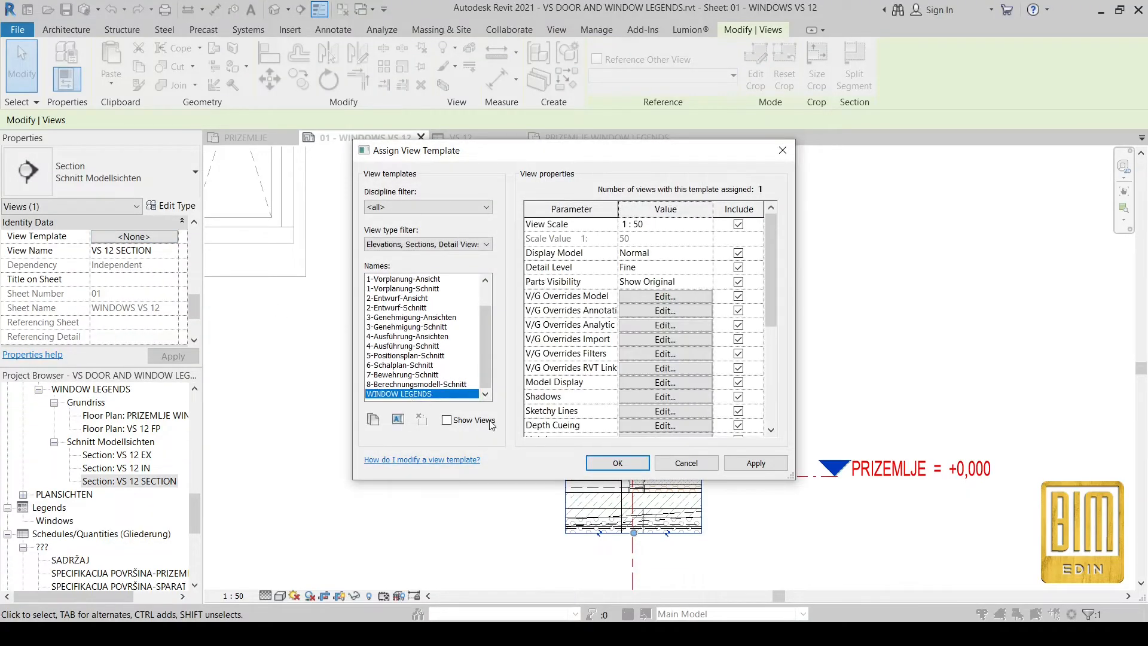
{"action": "left_click", "coordinate": [615, 467]}
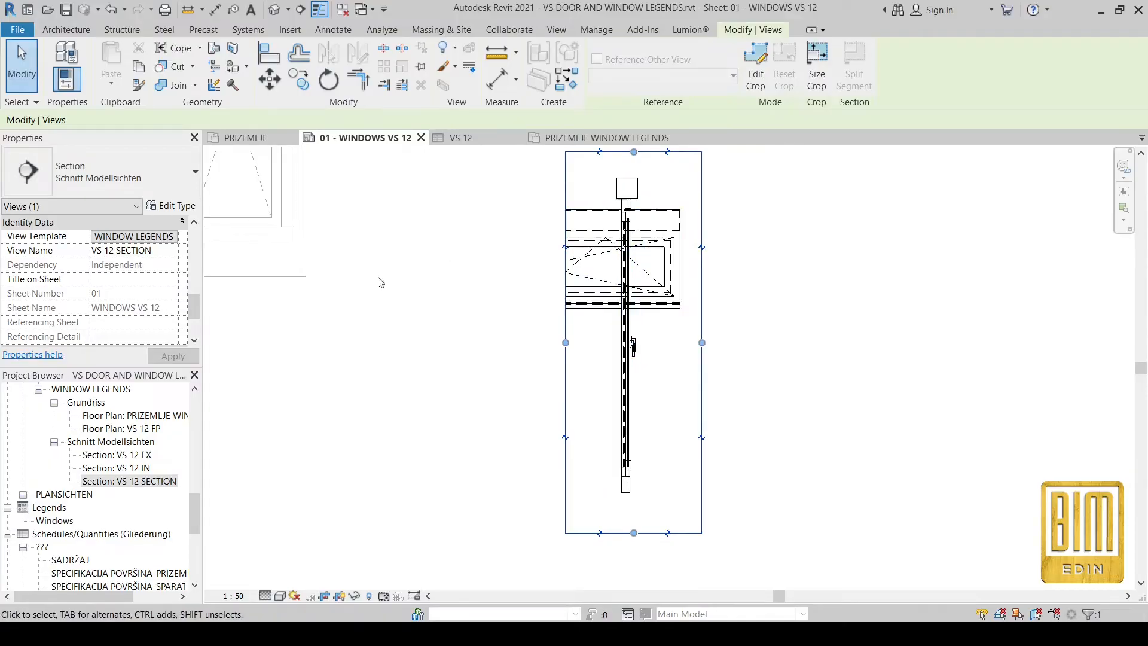
In the PRIZEMLJE WINDOW LEGENDS floor plan, remove the view template from the VS 12 SECTION section and set its far clipping to Clip with line.
{"action": "scroll", "coordinate": [133, 320], "scroll_direction": "up", "scroll_amount": 3}
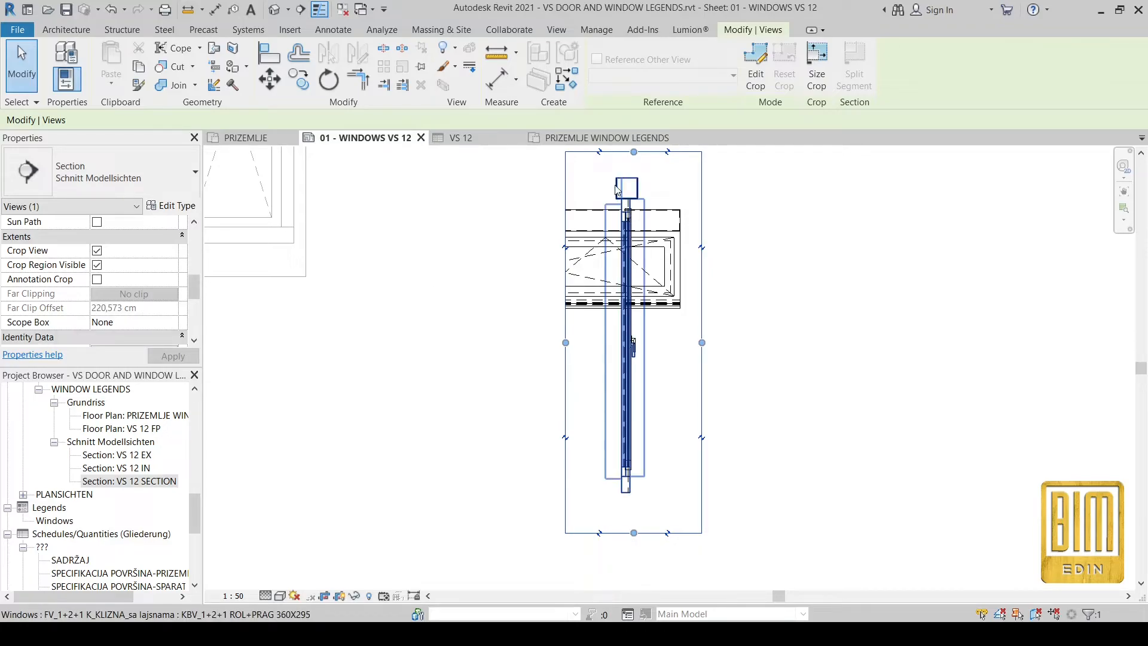
{"action": "double_click", "coordinate": [135, 415]}
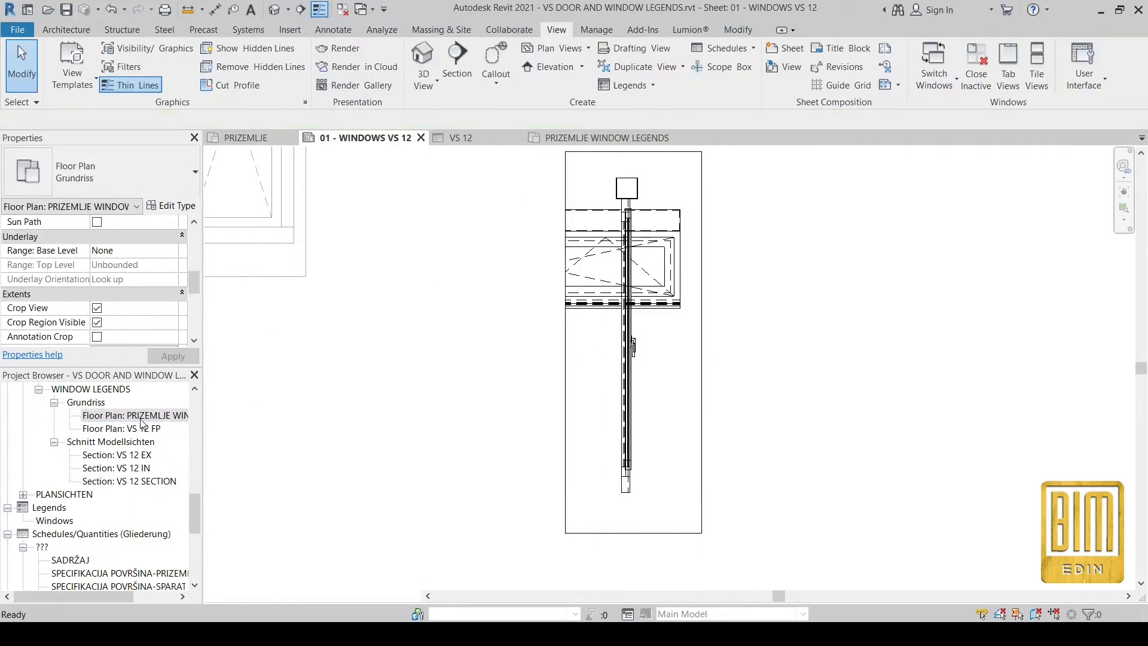
{"action": "left_click", "coordinate": [700, 211]}
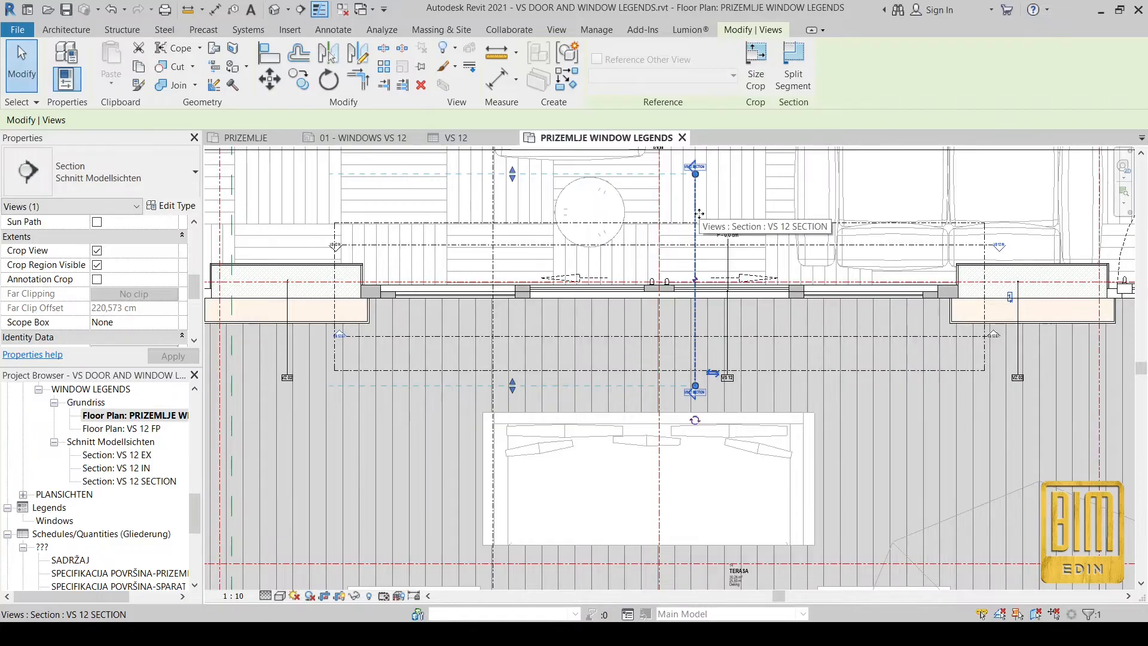
{"action": "scroll", "coordinate": [517, 289], "scroll_direction": "down", "scroll_amount": 2}
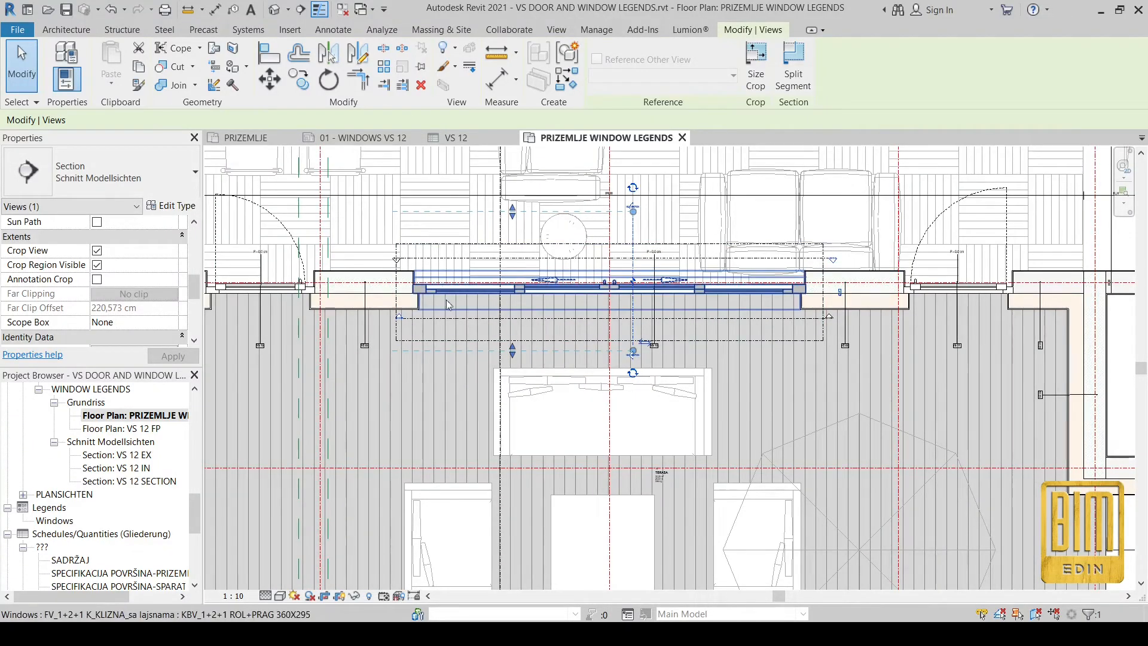
{"action": "scroll", "coordinate": [492, 293], "scroll_direction": "down", "scroll_amount": 2}
{"action": "scroll", "coordinate": [306, 293], "scroll_direction": "up", "scroll_amount": 2}
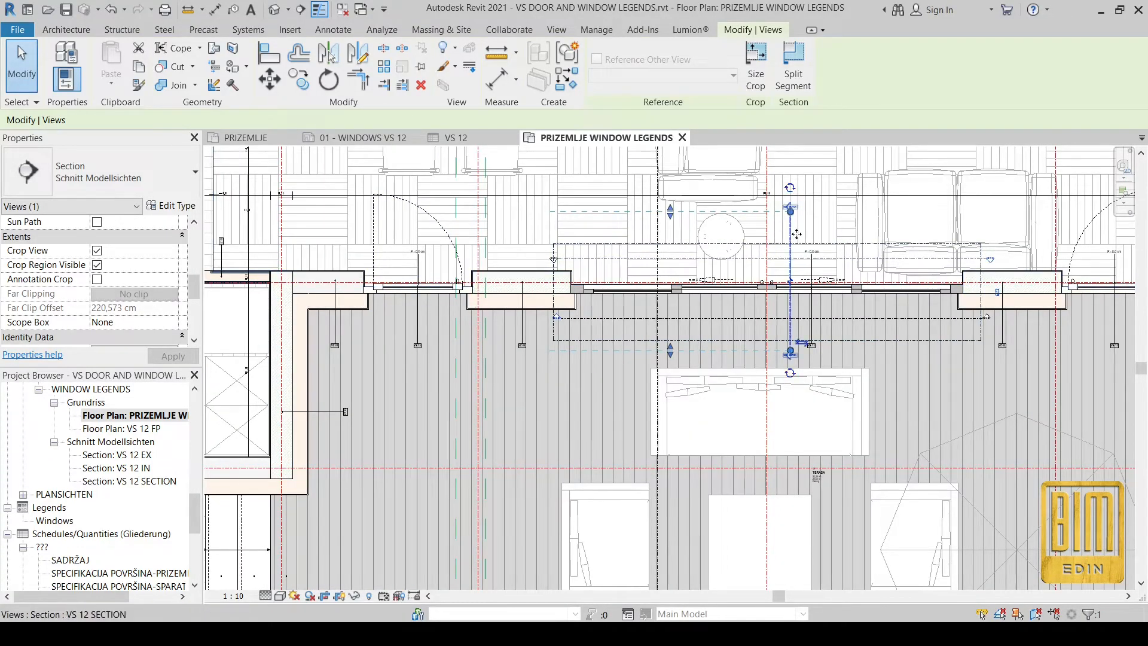
{"action": "scroll", "coordinate": [145, 227], "scroll_direction": "down", "scroll_amount": 3}
{"action": "left_click", "coordinate": [145, 224]}
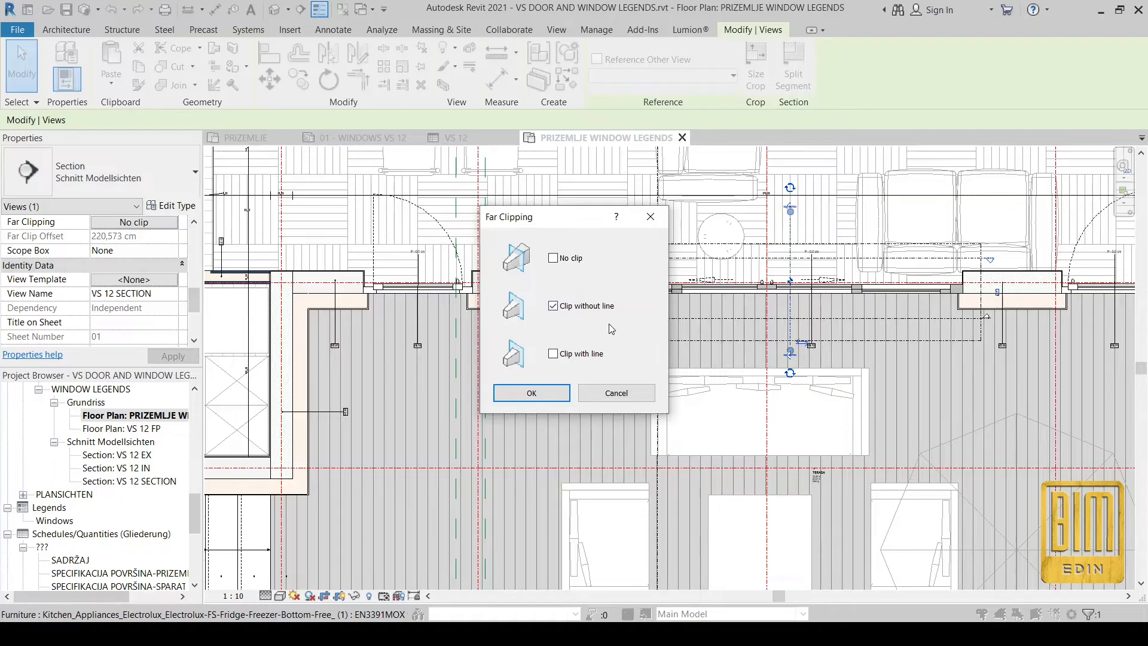
{"action": "left_click", "coordinate": [551, 393]}
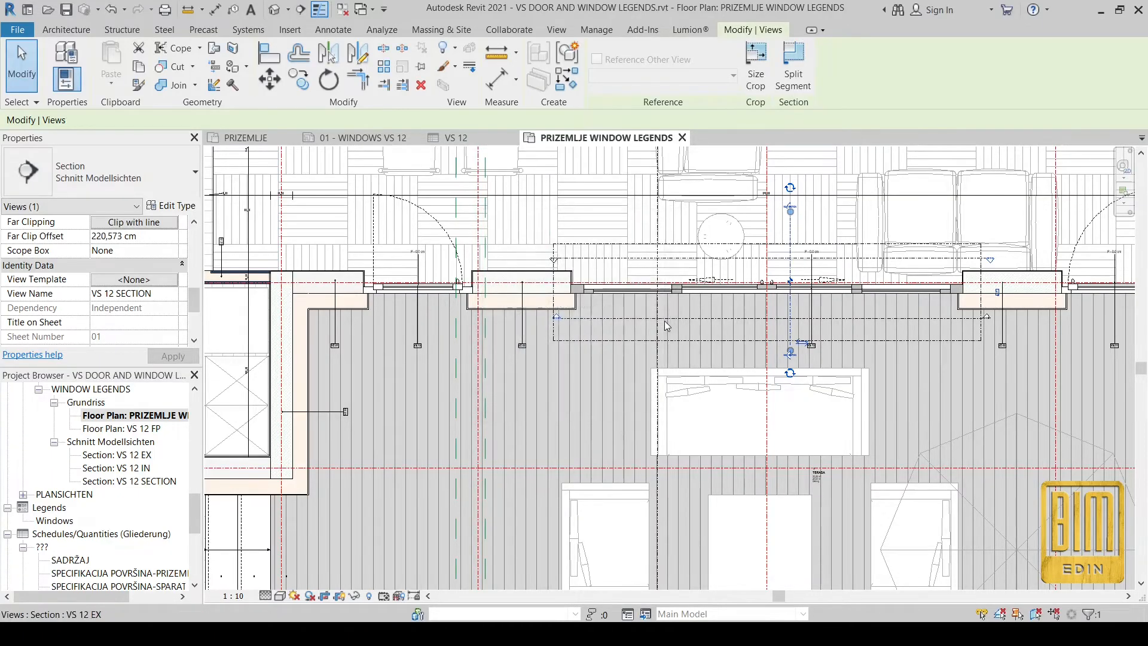
Shorten the VS 12 SECTION far clip depth to about 204.7 cm, near the window's end, and go to the section's view on the sheet.
{"action": "left_click_drag", "start_coordinate": [590, 274], "coordinate": [568, 281]}
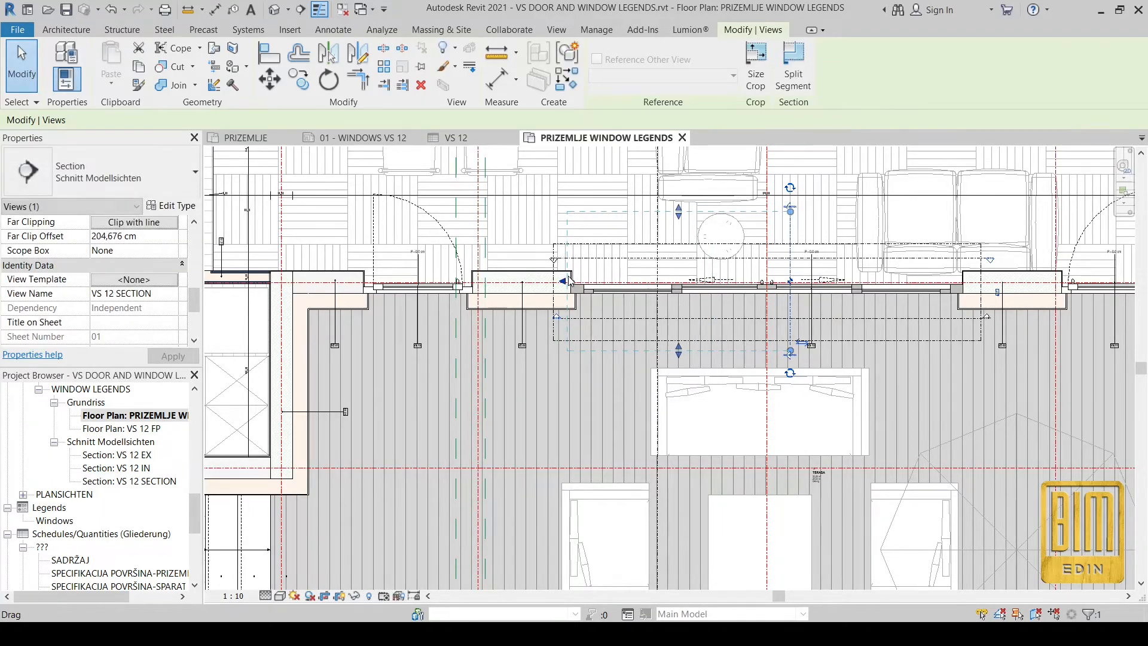
{"action": "right_click", "coordinate": [790, 231]}
{"action": "left_click", "coordinate": [807, 303]}
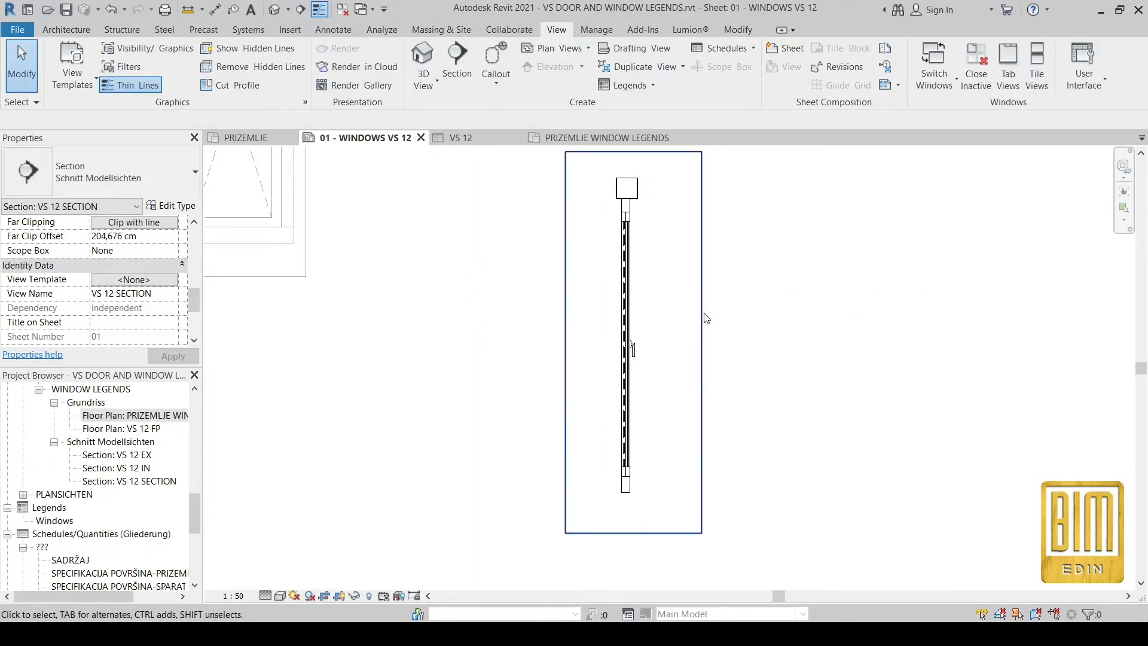
Deactivate the VS 12 SECTION viewport and move it just right of the VS 12 IN view, aligned at the same height.
{"action": "scroll", "coordinate": [783, 346], "scroll_direction": "down", "scroll_amount": 5}
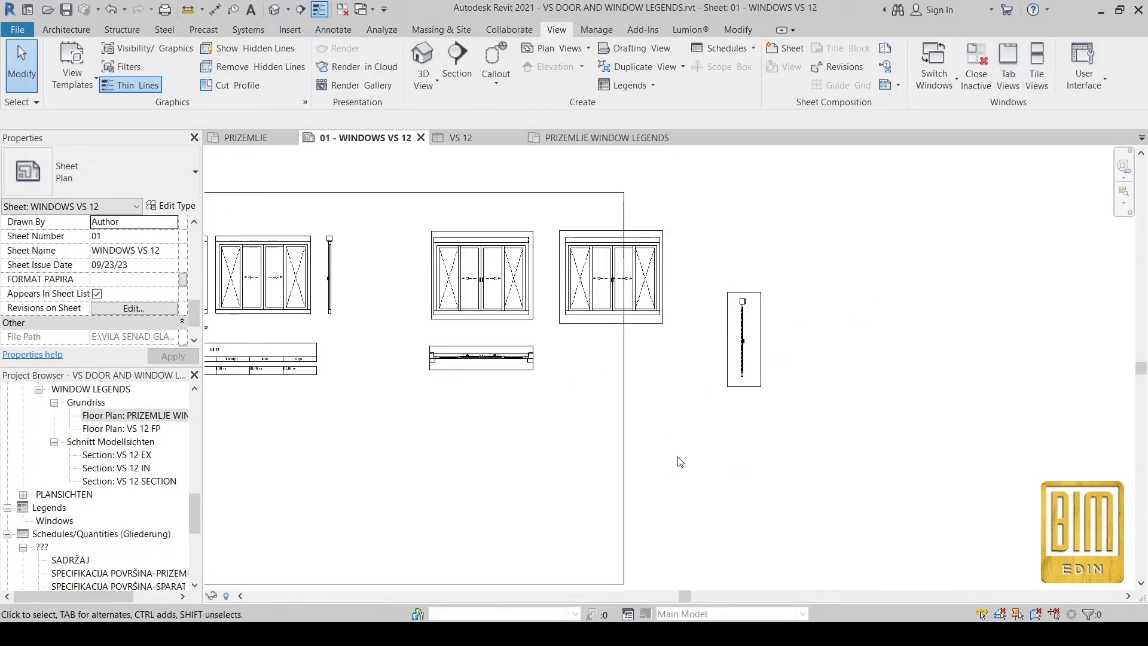
{"action": "left_click", "coordinate": [738, 360]}
{"action": "left_click_drag", "start_coordinate": [738, 361], "coordinate": [708, 292]}
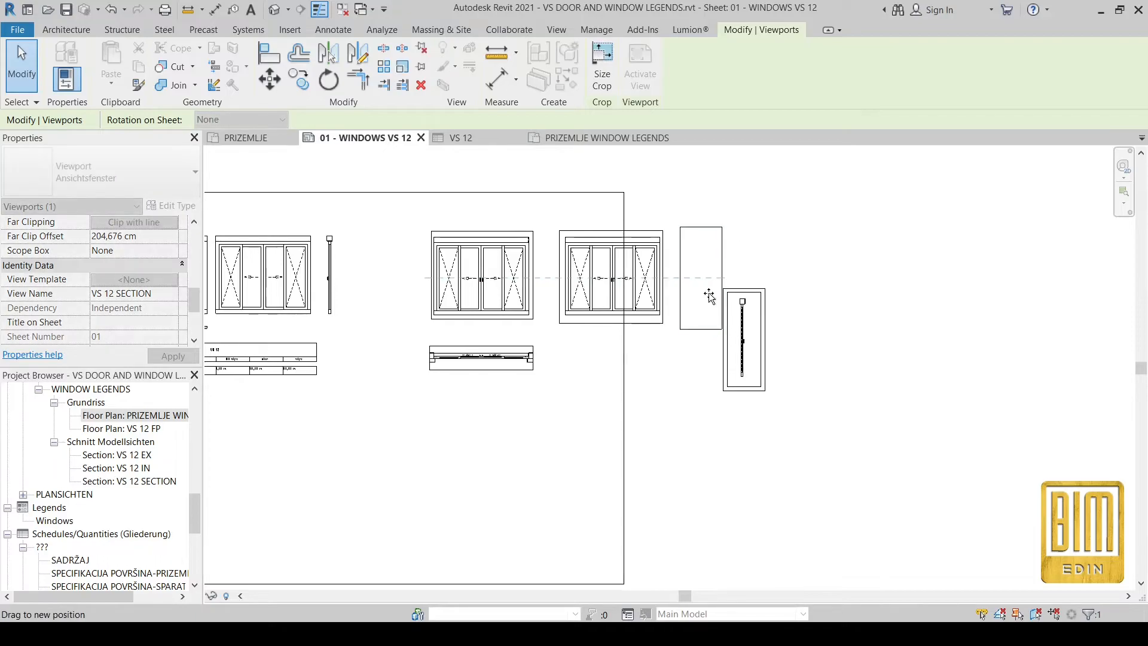
{"action": "left_click", "coordinate": [728, 409]}
Activate the VS 12 SECTION viewport and turn on the Walls and Structural Framing model categories in its visibility overrides.
{"action": "scroll", "coordinate": [727, 409], "scroll_direction": "up", "scroll_amount": 3}
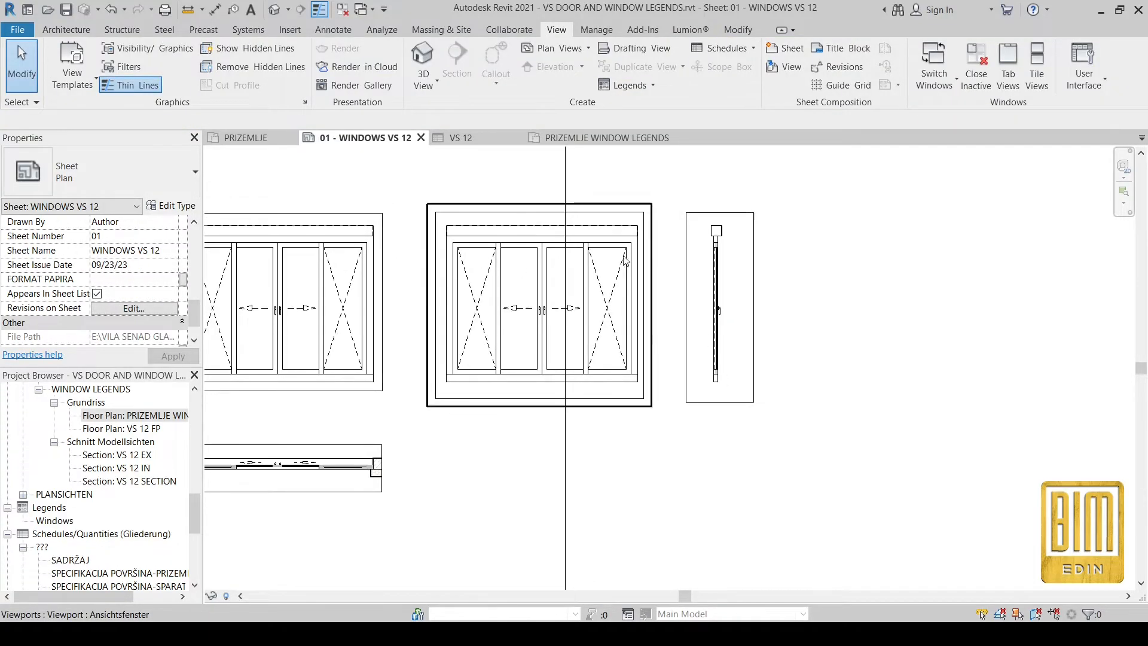
{"action": "double_click", "coordinate": [735, 270]}
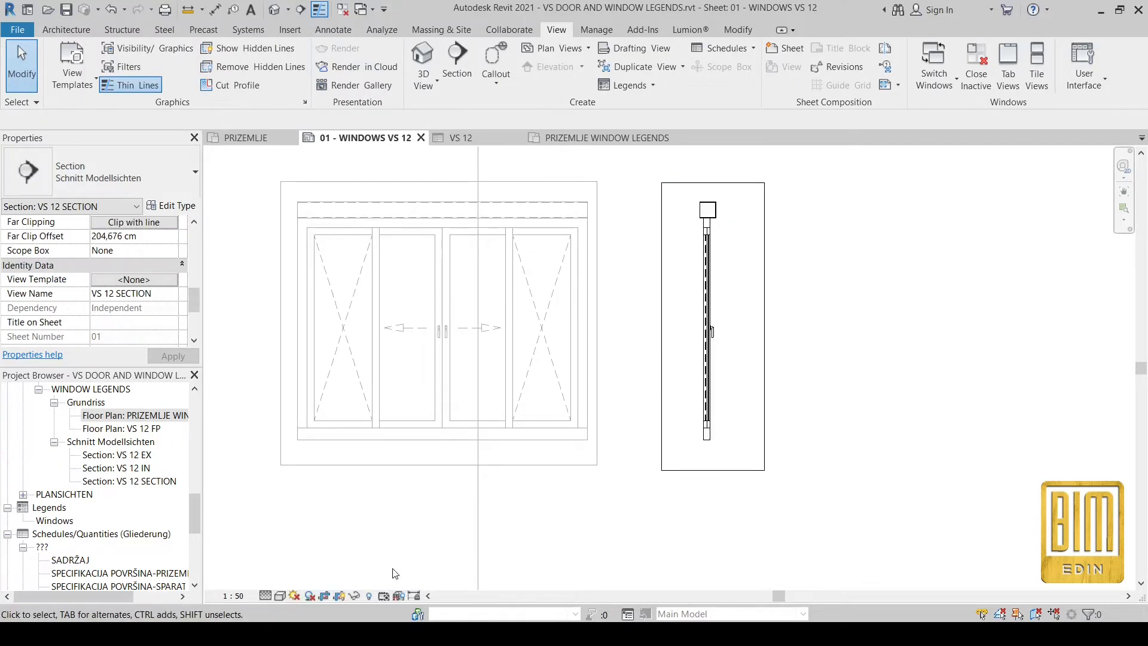
{"action": "scroll", "coordinate": [144, 293], "scroll_direction": "up", "scroll_amount": 5}
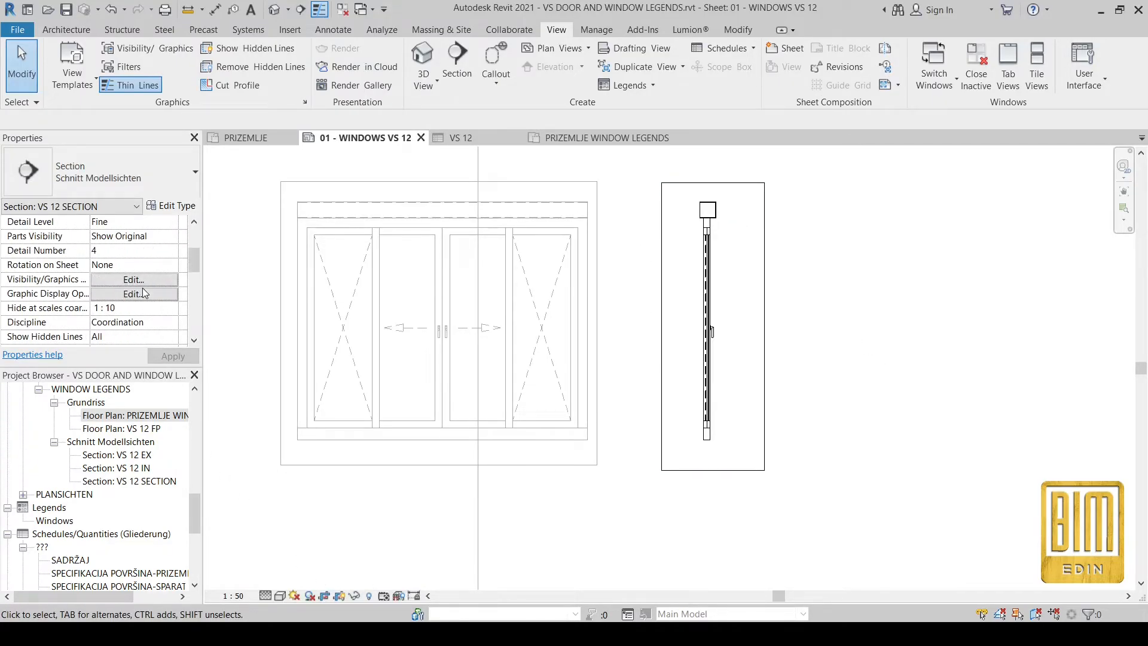
{"action": "left_click", "coordinate": [131, 280]}
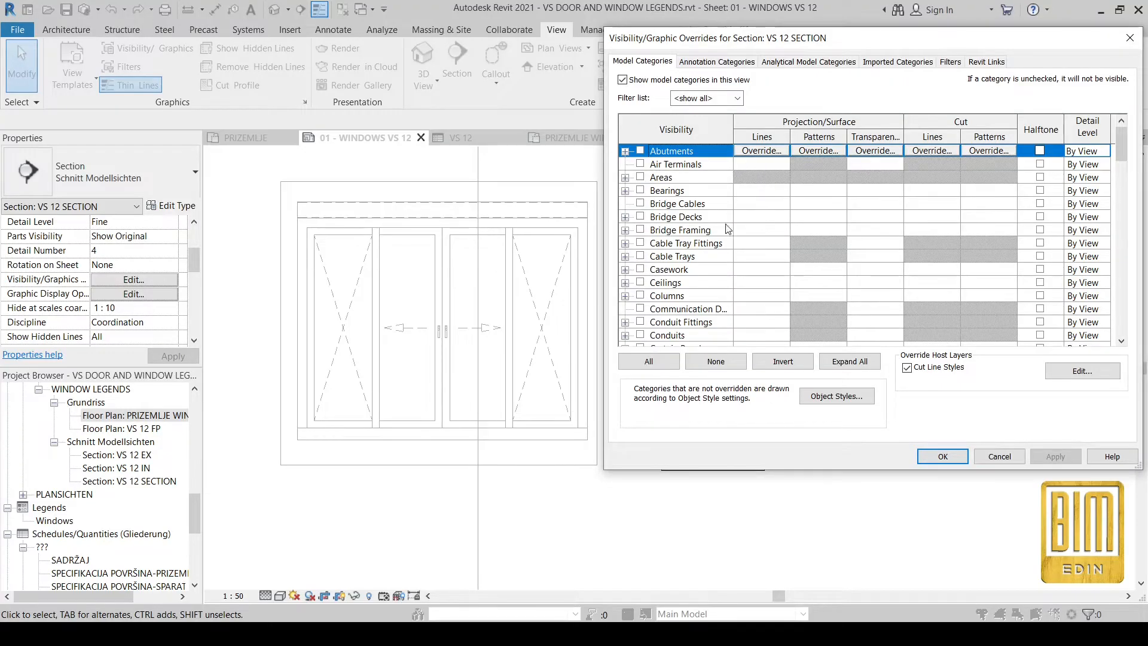
{"action": "scroll", "coordinate": [764, 223], "scroll_direction": "down", "scroll_amount": 6}
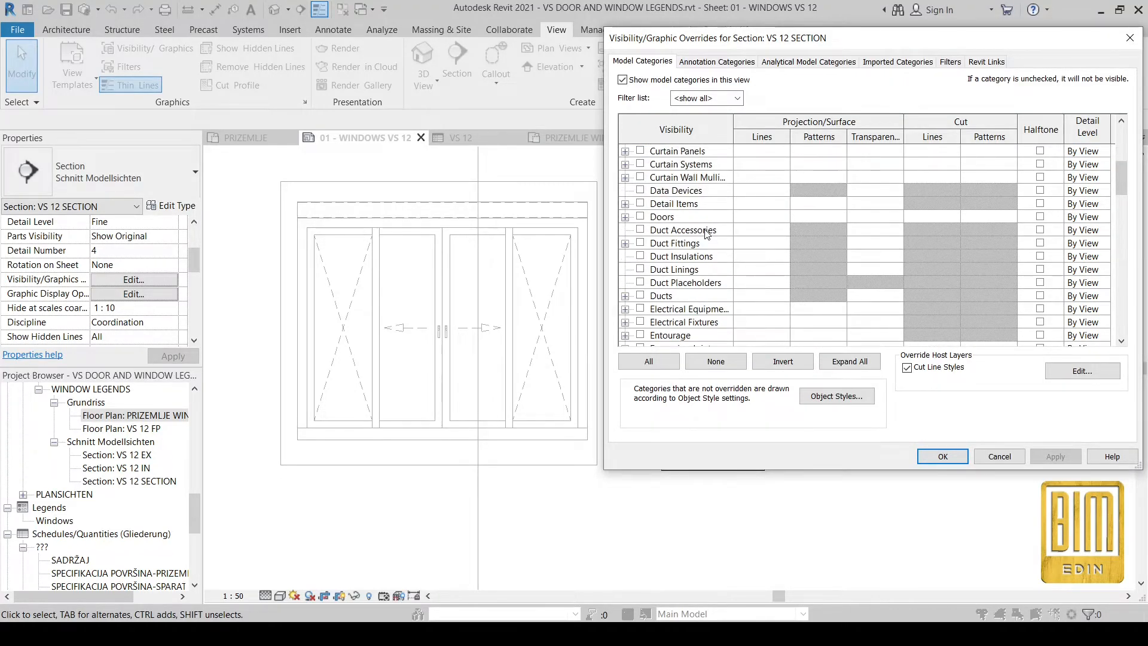
{"action": "scroll", "coordinate": [708, 245], "scroll_direction": "down", "scroll_amount": 12}
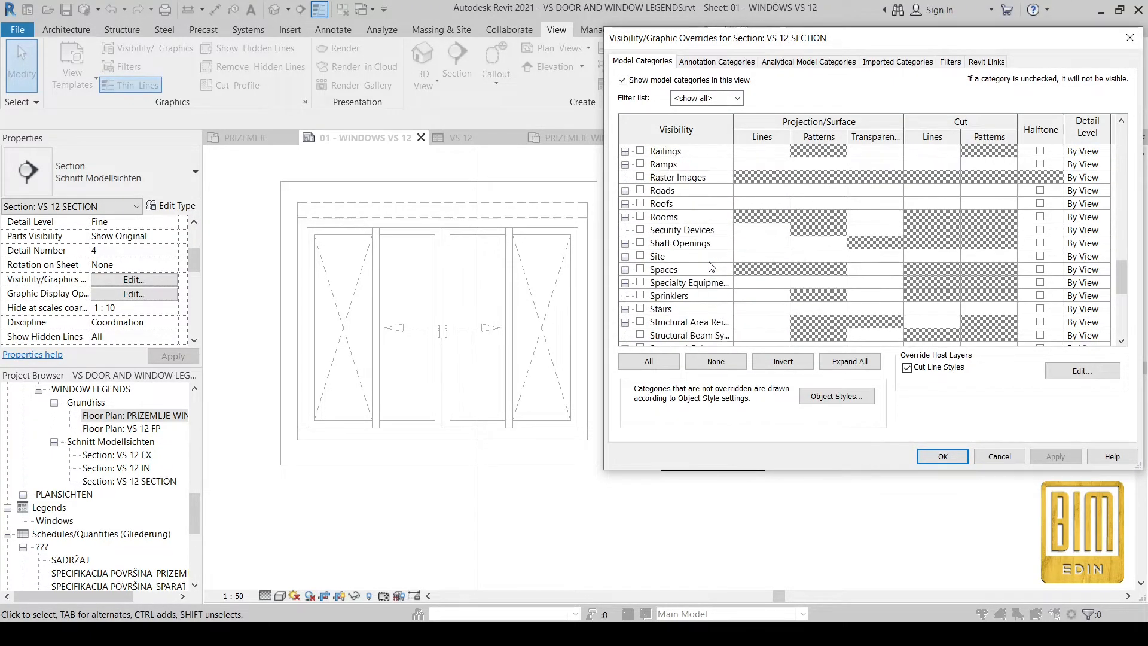
{"action": "scroll", "coordinate": [710, 266], "scroll_direction": "down", "scroll_amount": 6}
{"action": "left_click", "coordinate": [641, 309]}
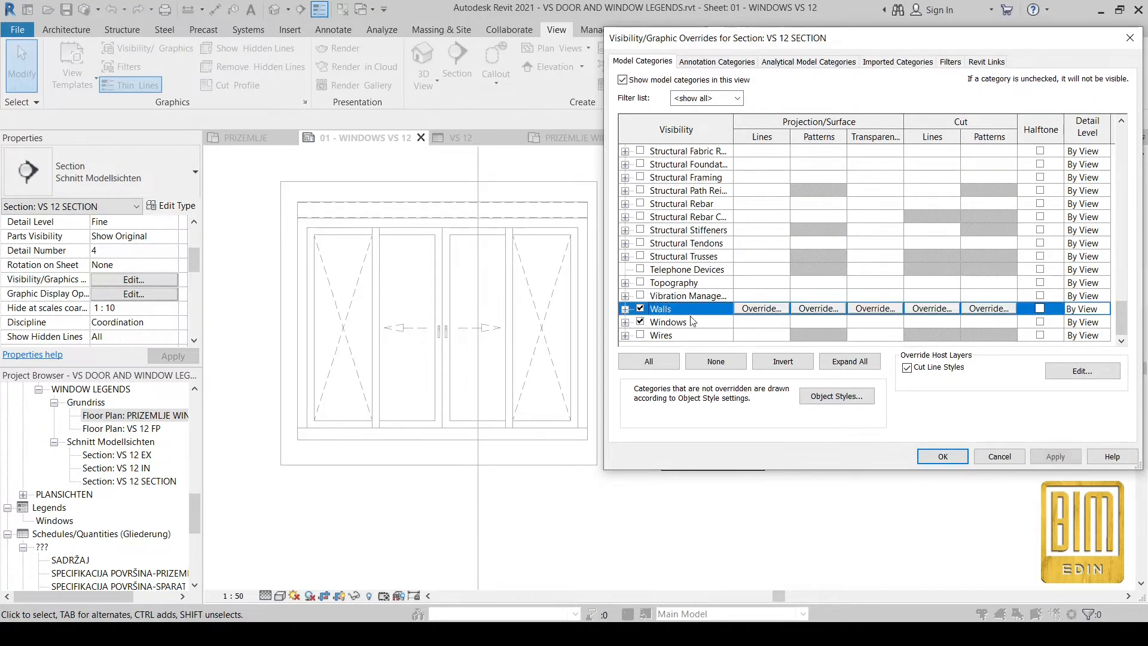
{"action": "left_click", "coordinate": [1055, 456]}
{"action": "scroll", "coordinate": [654, 239], "scroll_direction": "up", "scroll_amount": 2}
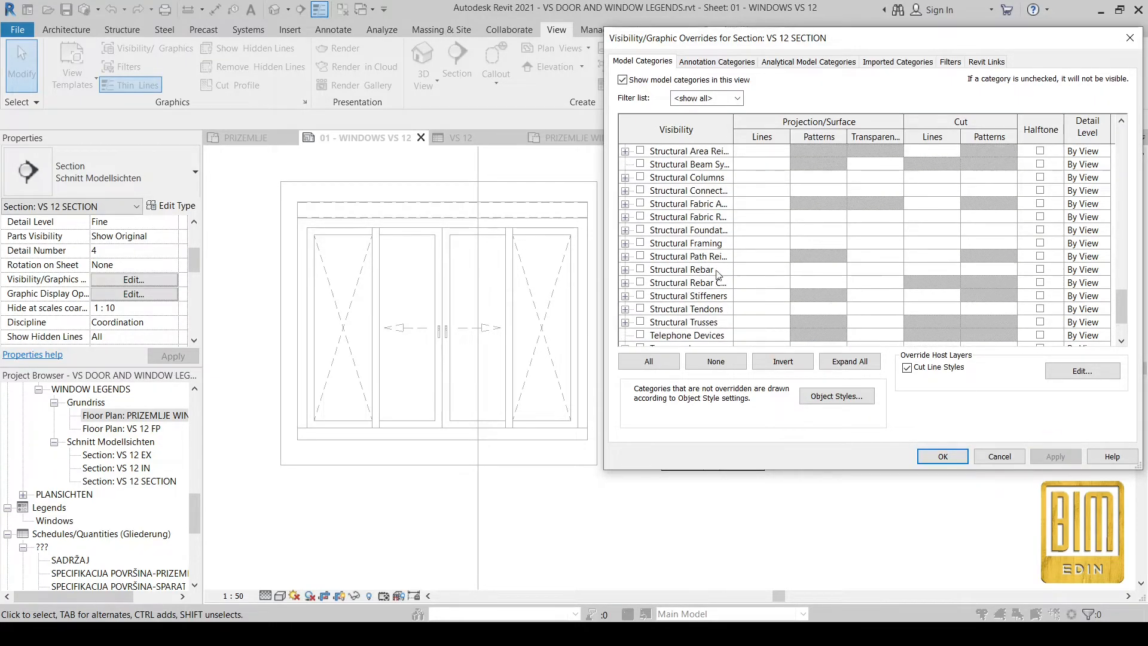
{"action": "left_click", "coordinate": [639, 243]}
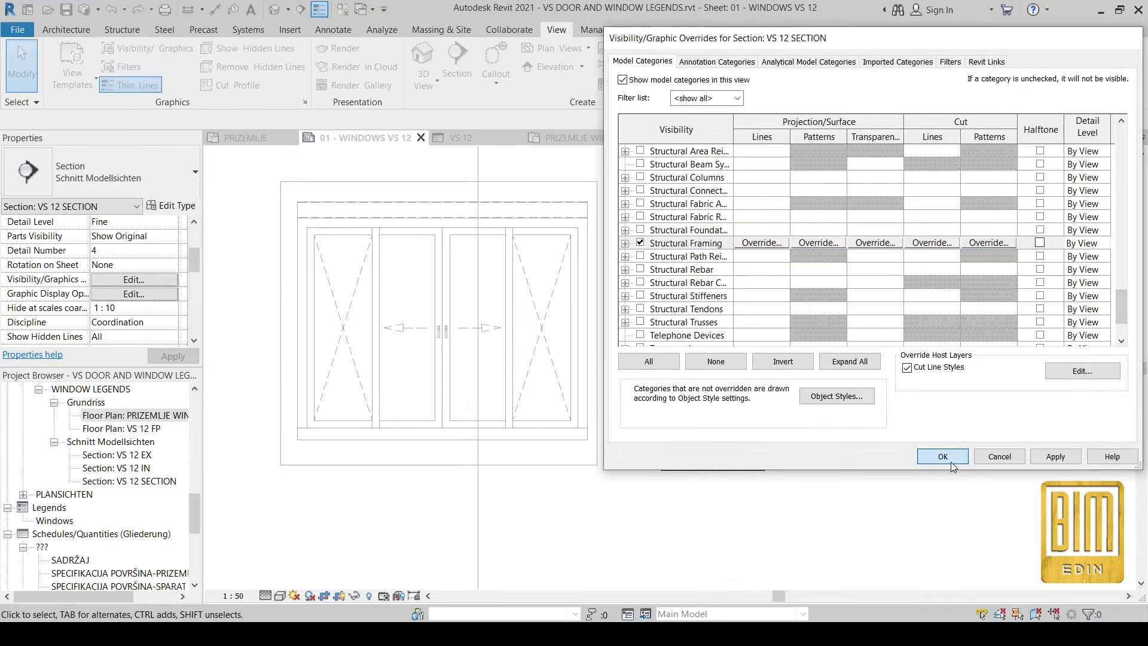
{"action": "left_click", "coordinate": [944, 457]}
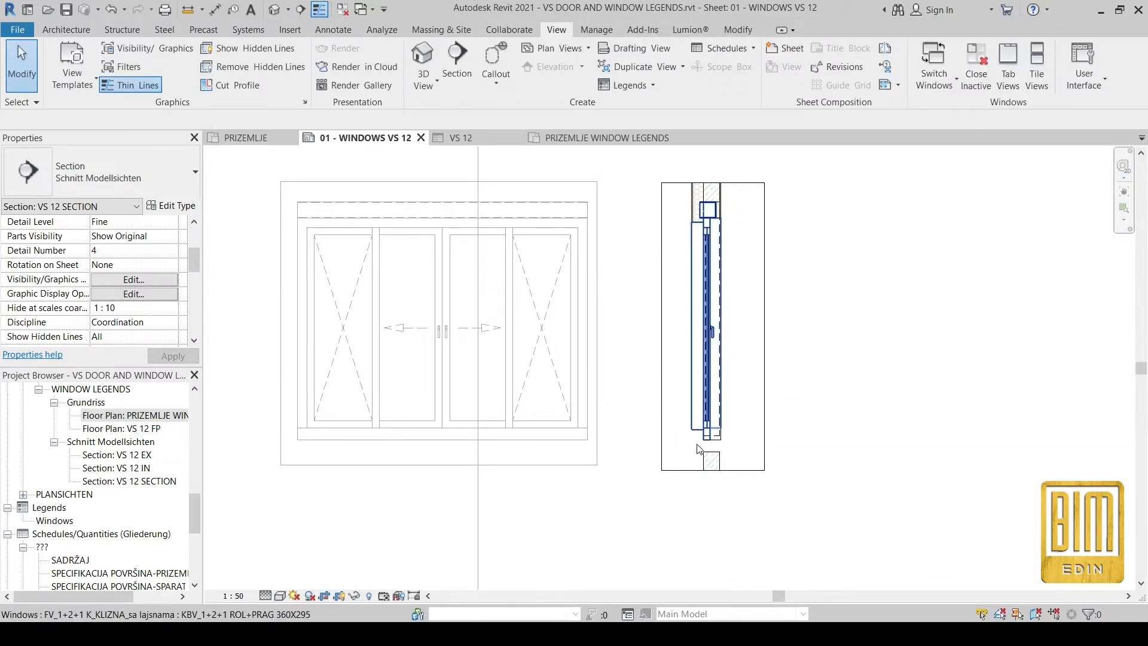
Turn on the Floors model category in the VS 12 SECTION visibility overrides and deactivate the viewport.
{"action": "left_click", "coordinate": [133, 279]}
{"action": "scroll", "coordinate": [687, 202], "scroll_direction": "down", "scroll_amount": 8}
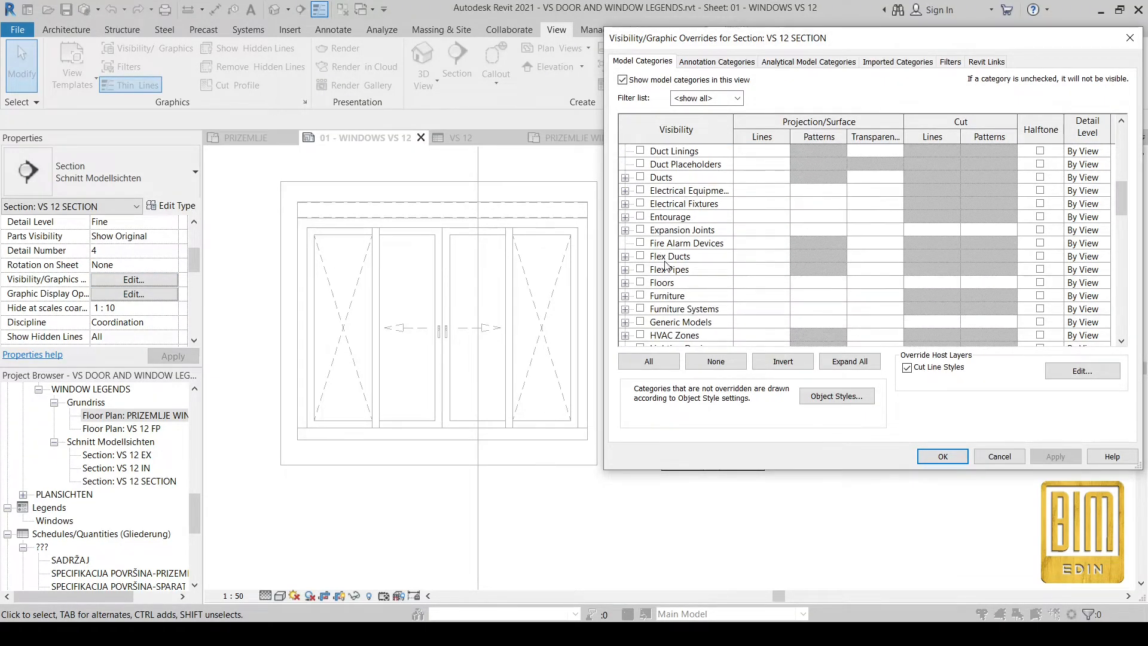
{"action": "scroll", "coordinate": [665, 266], "scroll_direction": "down", "scroll_amount": 1}
{"action": "left_click", "coordinate": [644, 270]}
{"action": "left_click", "coordinate": [942, 456]}
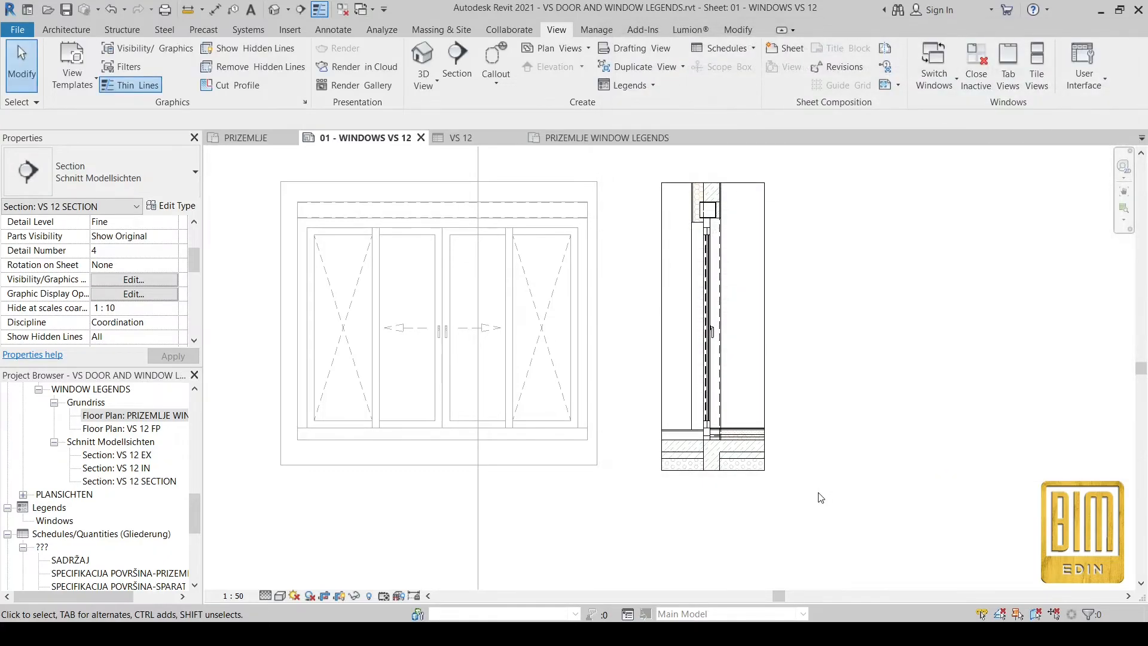
{"action": "scroll", "coordinate": [706, 523], "scroll_direction": "up", "scroll_amount": 3}
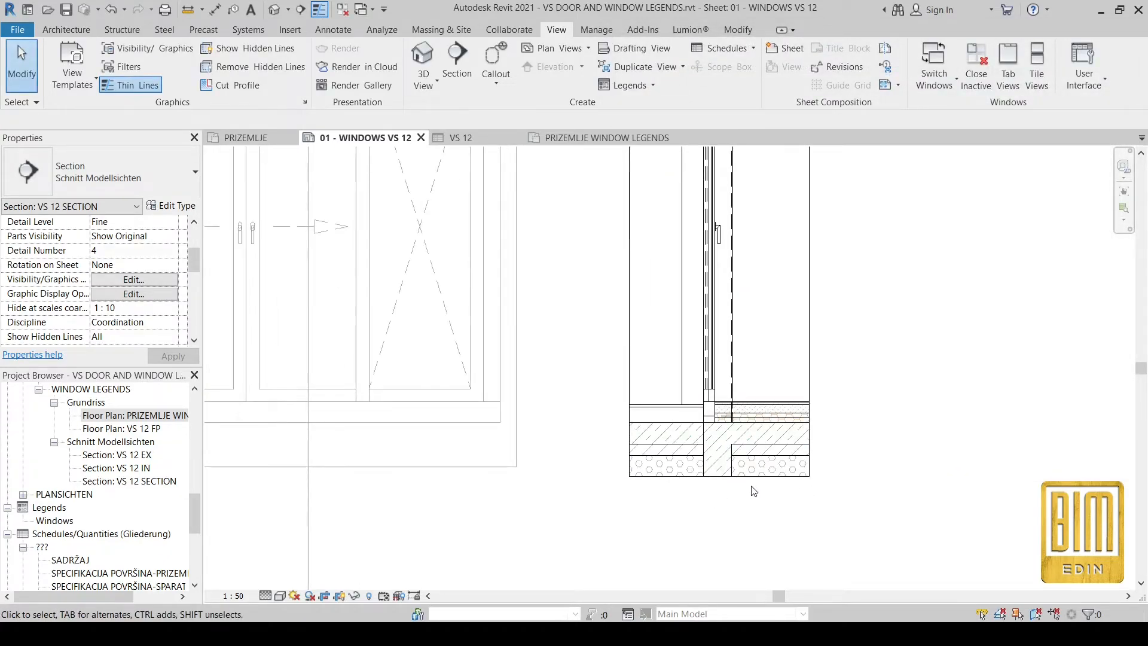
{"action": "scroll", "coordinate": [754, 489], "scroll_direction": "down", "scroll_amount": 4}
{"action": "scroll", "coordinate": [738, 313], "scroll_direction": "up", "scroll_amount": 6}
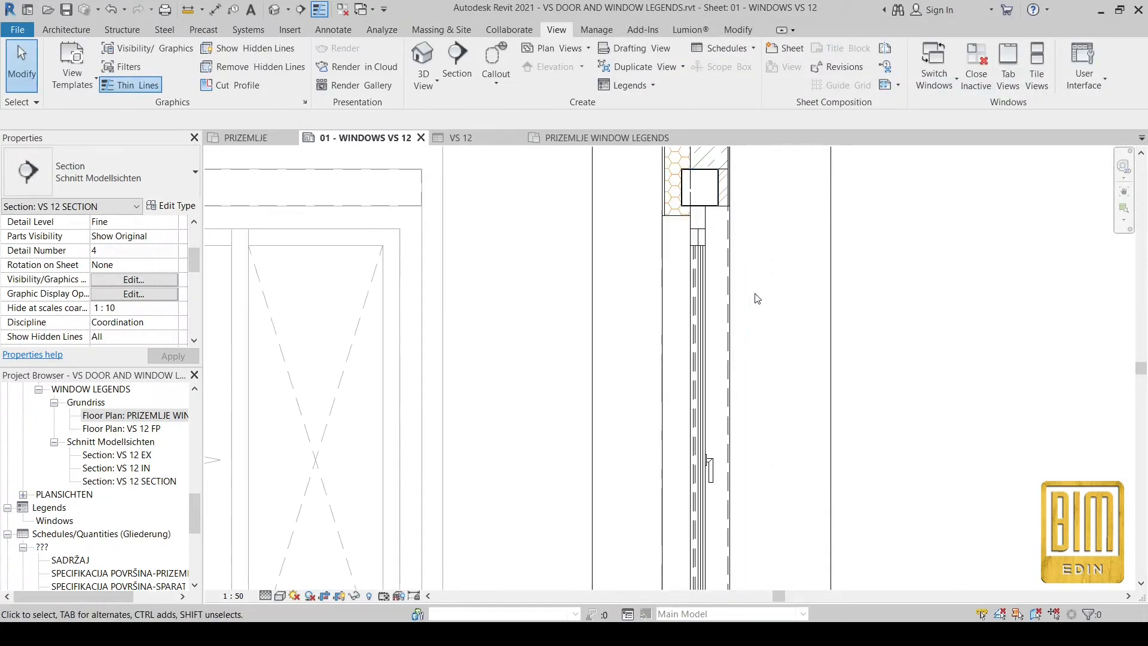
{"action": "scroll", "coordinate": [753, 251], "scroll_direction": "down", "scroll_amount": 5}
{"action": "scroll", "coordinate": [749, 230], "scroll_direction": "down", "scroll_amount": 5}
{"action": "double_click", "coordinate": [749, 423]}
Examine the wall-to-frame junctions at both ends of the VS 12 plan view on the sheet.
{"action": "scroll", "coordinate": [546, 261], "scroll_direction": "up", "scroll_amount": 3}
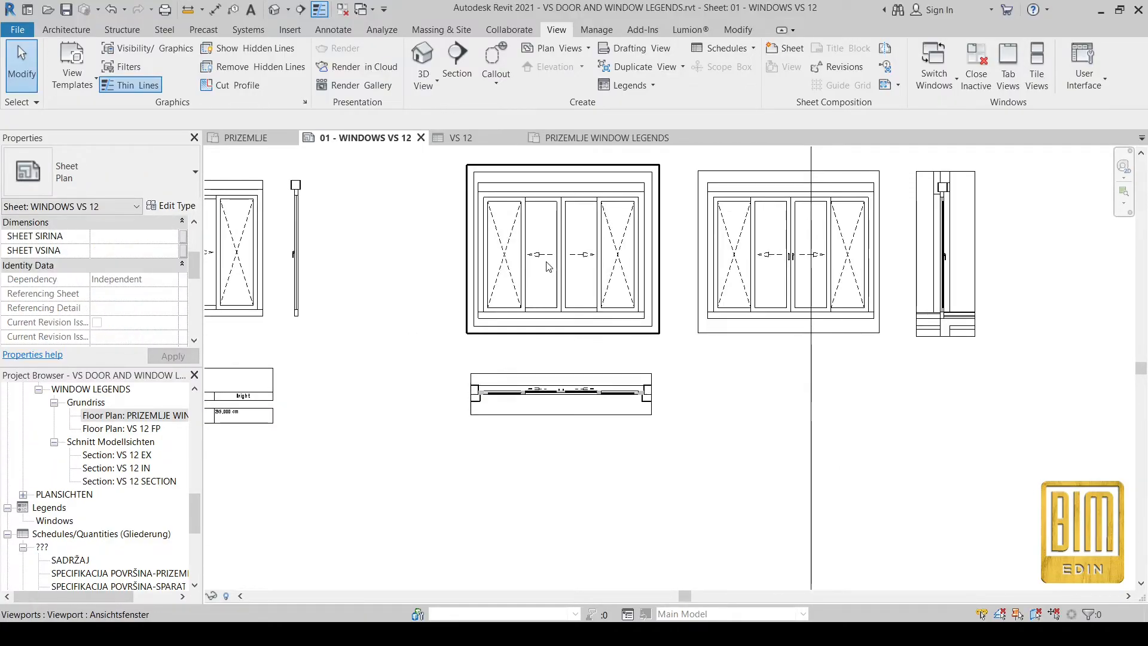
{"action": "scroll", "coordinate": [478, 364], "scroll_direction": "up", "scroll_amount": 6}
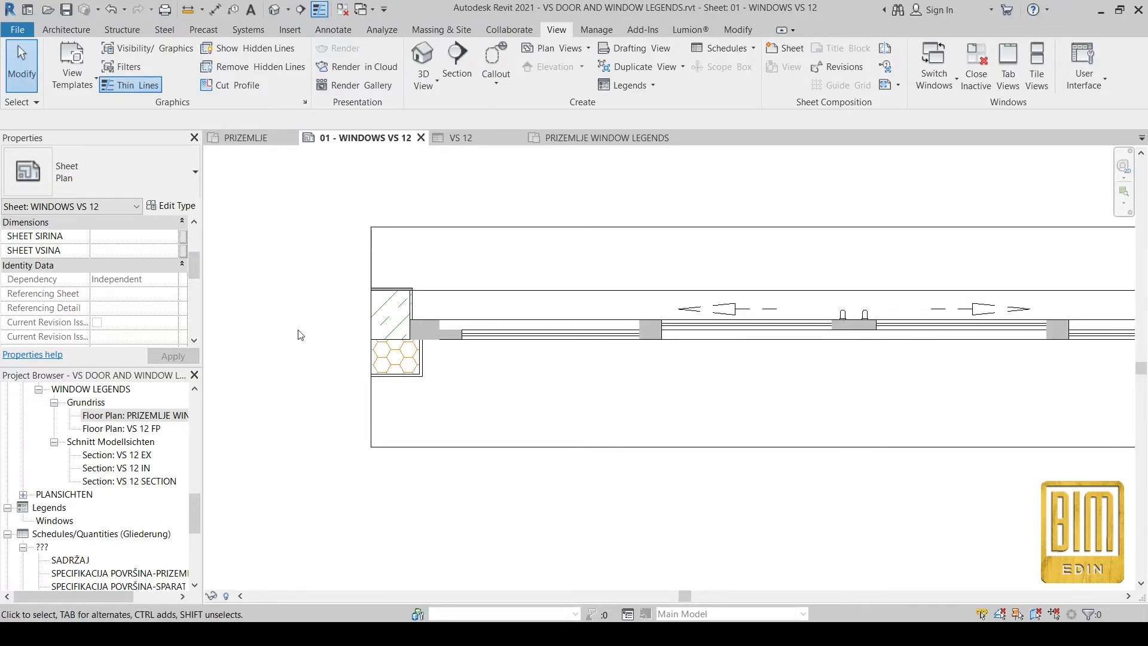
{"action": "scroll", "coordinate": [332, 267], "scroll_direction": "down", "scroll_amount": 3}
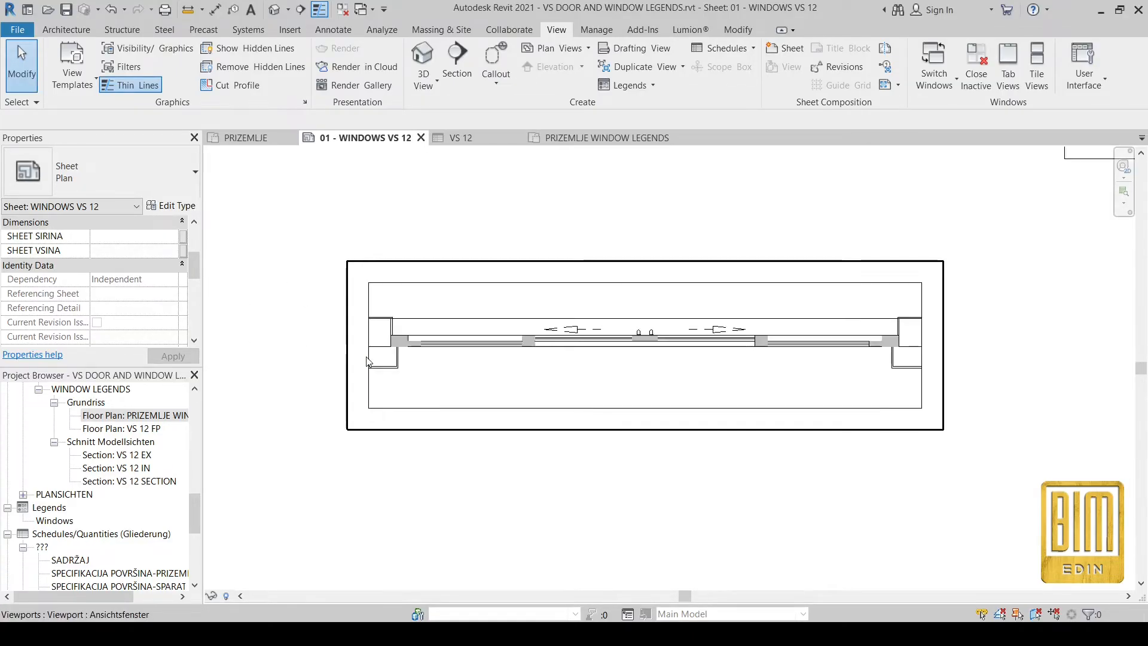
{"action": "scroll", "coordinate": [867, 359], "scroll_direction": "up", "scroll_amount": 2}
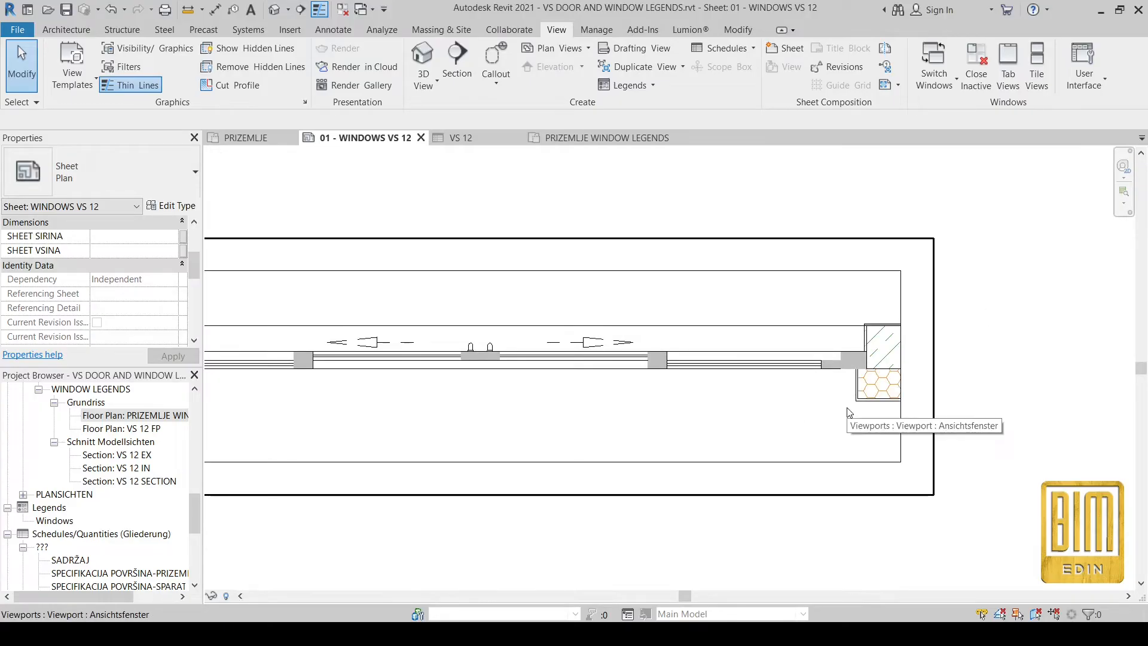
{"action": "scroll", "coordinate": [729, 330], "scroll_direction": "down", "scroll_amount": 2}
{"action": "scroll", "coordinate": [729, 331], "scroll_direction": "down", "scroll_amount": 1}
{"action": "scroll", "coordinate": [735, 335], "scroll_direction": "up", "scroll_amount": 4}
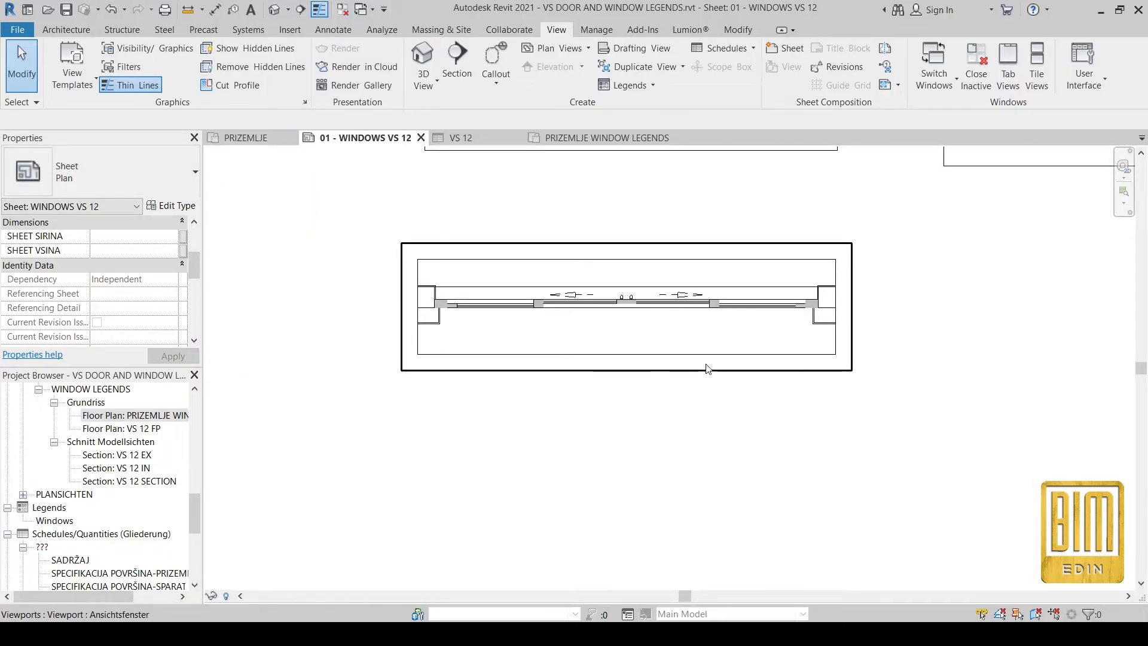
Activate the VS 12 FP viewport and review the type parameters of the VS 12 window.
{"action": "double_click", "coordinate": [824, 359]}
{"action": "left_click", "coordinate": [833, 290]}
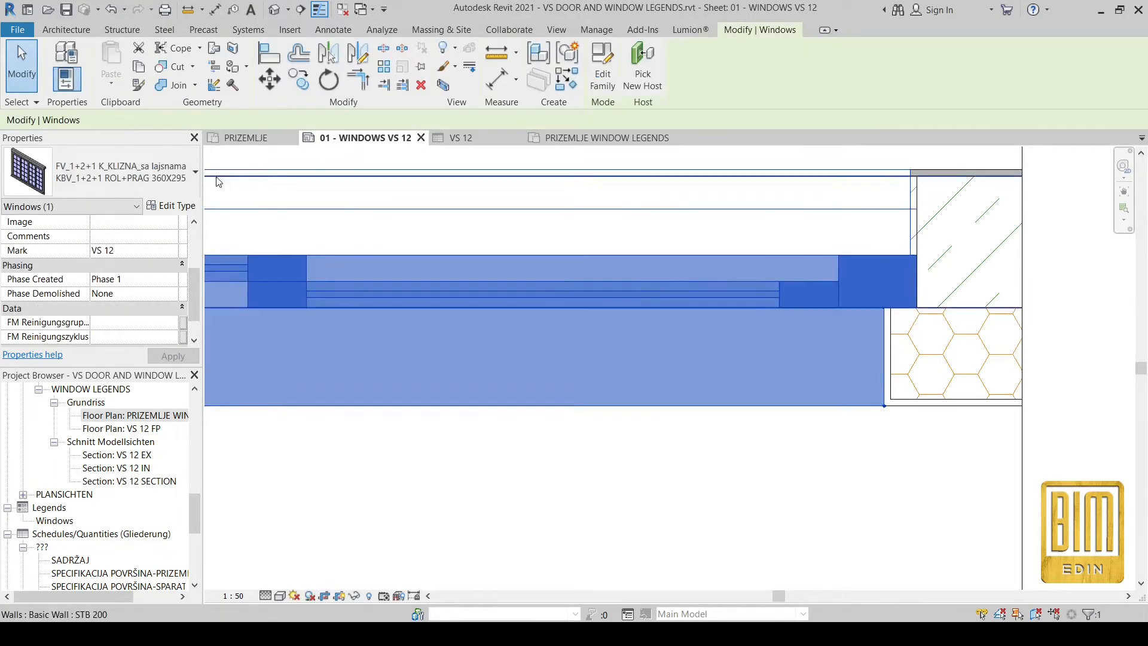
{"action": "left_click", "coordinate": [171, 205]}
{"action": "scroll", "coordinate": [243, 370], "scroll_direction": "down", "scroll_amount": 8}
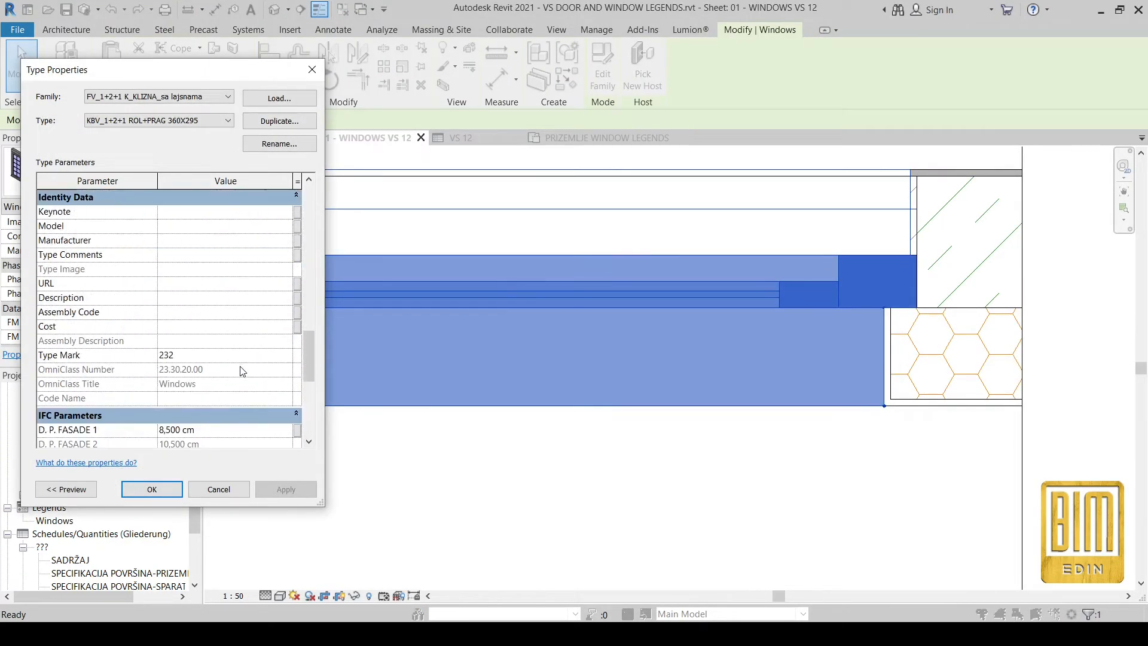
{"action": "scroll", "coordinate": [242, 371], "scroll_direction": "down", "scroll_amount": 5}
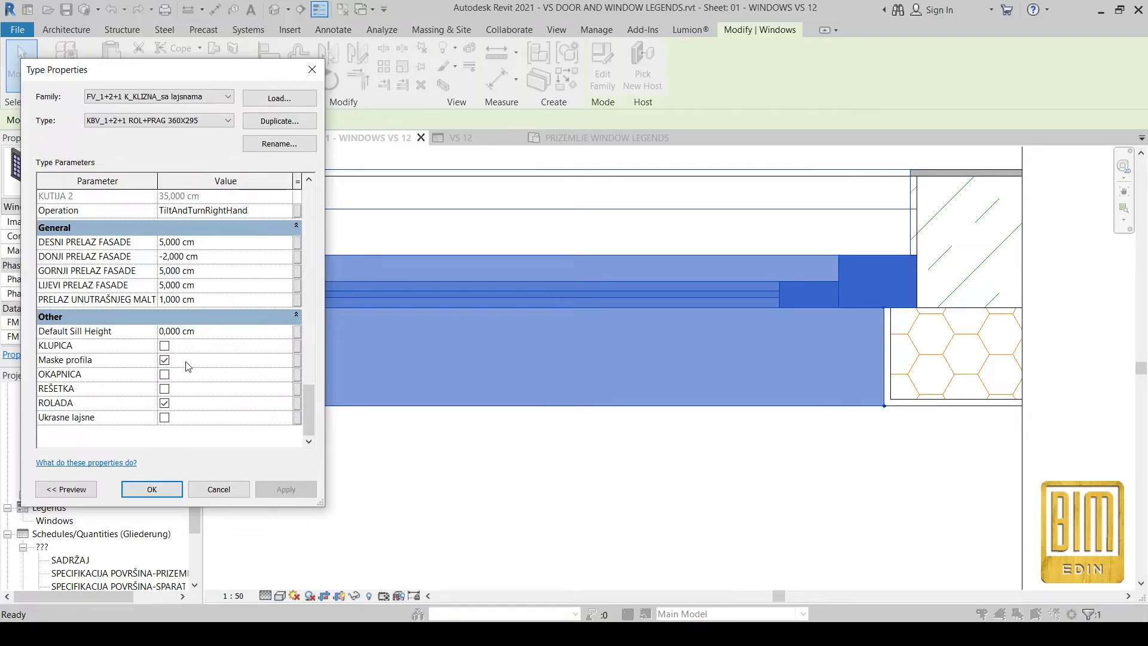
{"action": "left_click", "coordinate": [163, 491]}
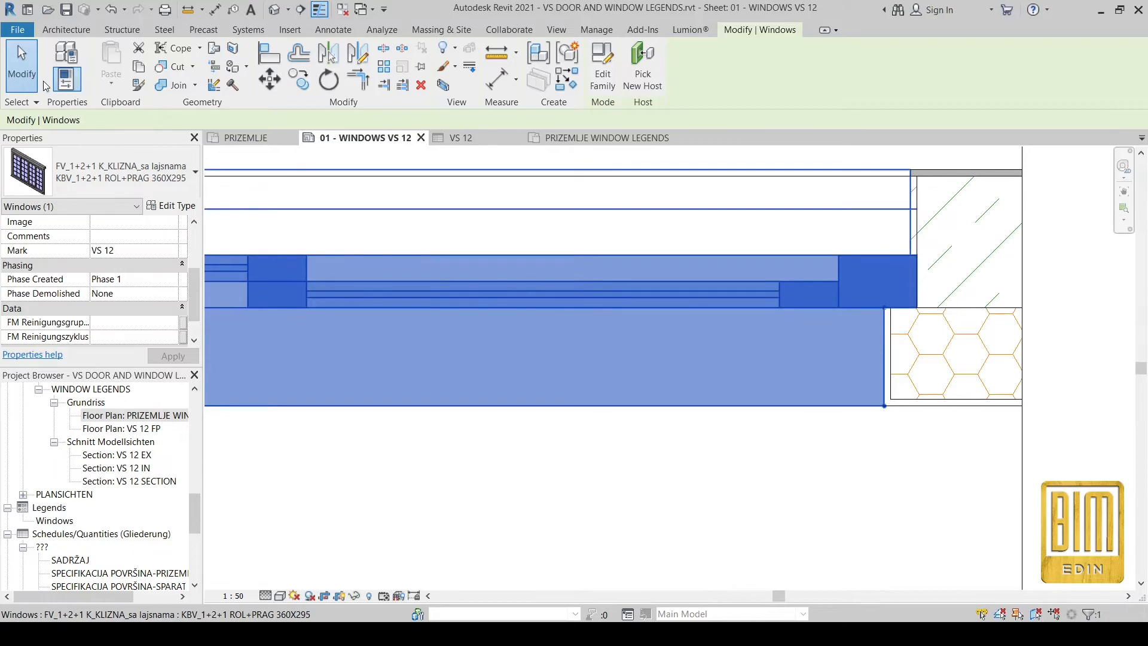
{"action": "key", "text": "Escape"}
{"action": "scroll", "coordinate": [765, 308], "scroll_direction": "down", "scroll_amount": 4}
{"action": "scroll", "coordinate": [767, 311], "scroll_direction": "down", "scroll_amount": 6}
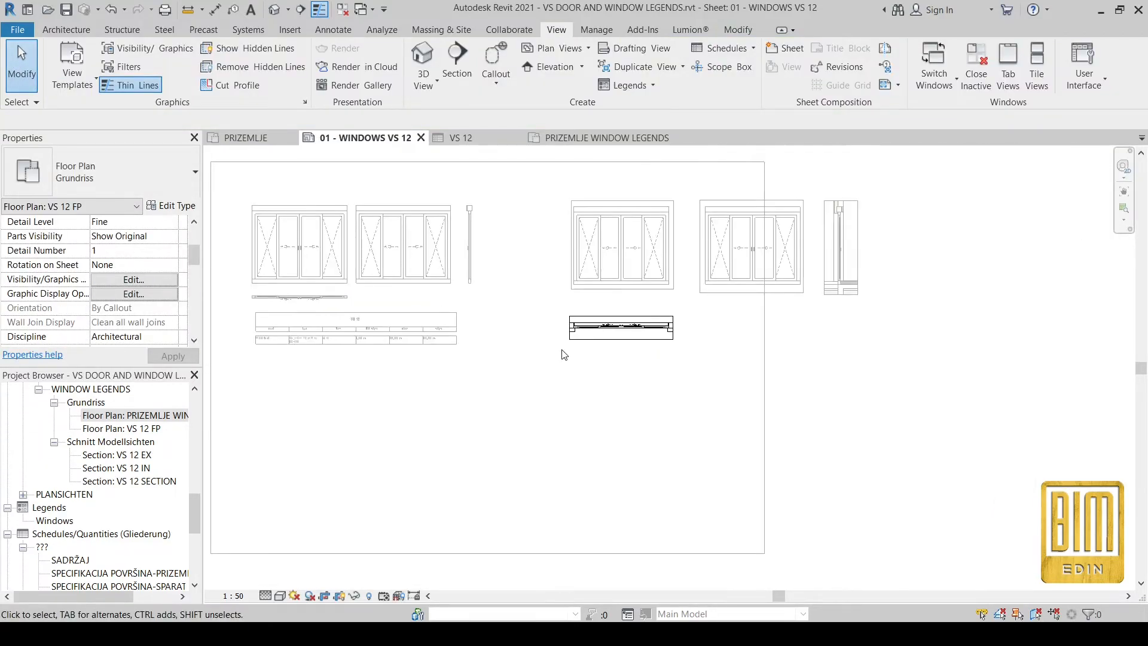
Deactivate the viewport and move the sheet frame's right edge outward until the frame is about 54 cm wide.
{"action": "double_click", "coordinate": [884, 373]}
{"action": "left_click_drag", "start_coordinate": [771, 366], "coordinate": [925, 352]}
{"action": "scroll", "coordinate": [768, 263], "scroll_direction": "down", "scroll_amount": 3}
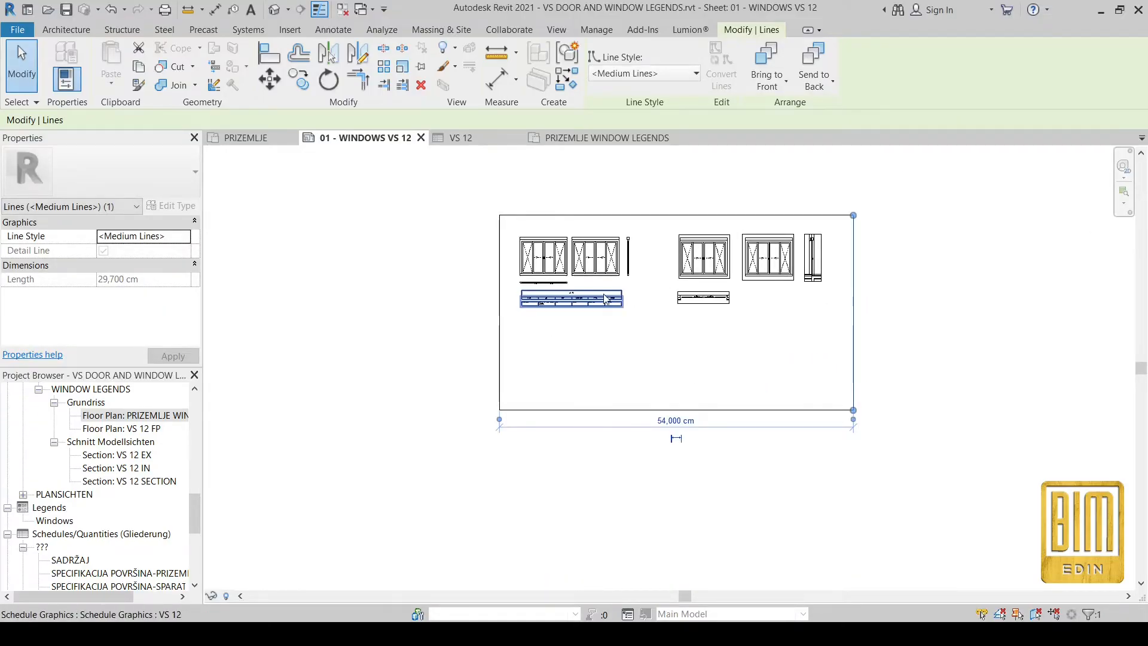
Select the Level column in the VS 12 schedule and examine the highlighted window in the sheet's plan, elevation and section views.
{"action": "scroll", "coordinate": [612, 300], "scroll_direction": "up", "scroll_amount": 5}
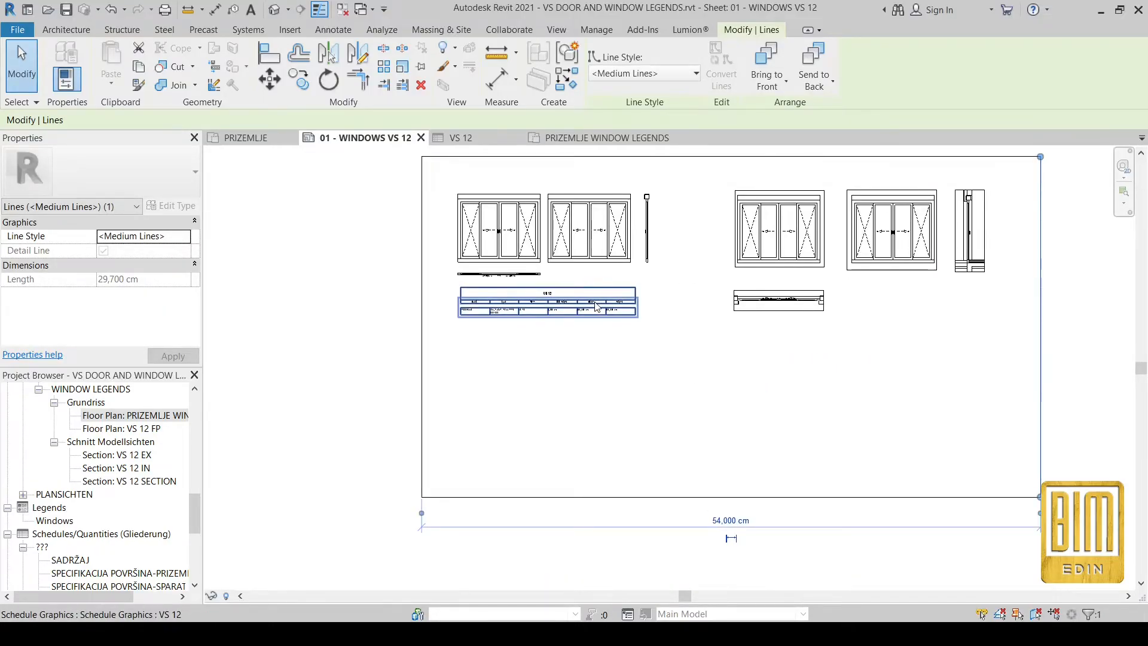
{"action": "double_click", "coordinate": [471, 328]}
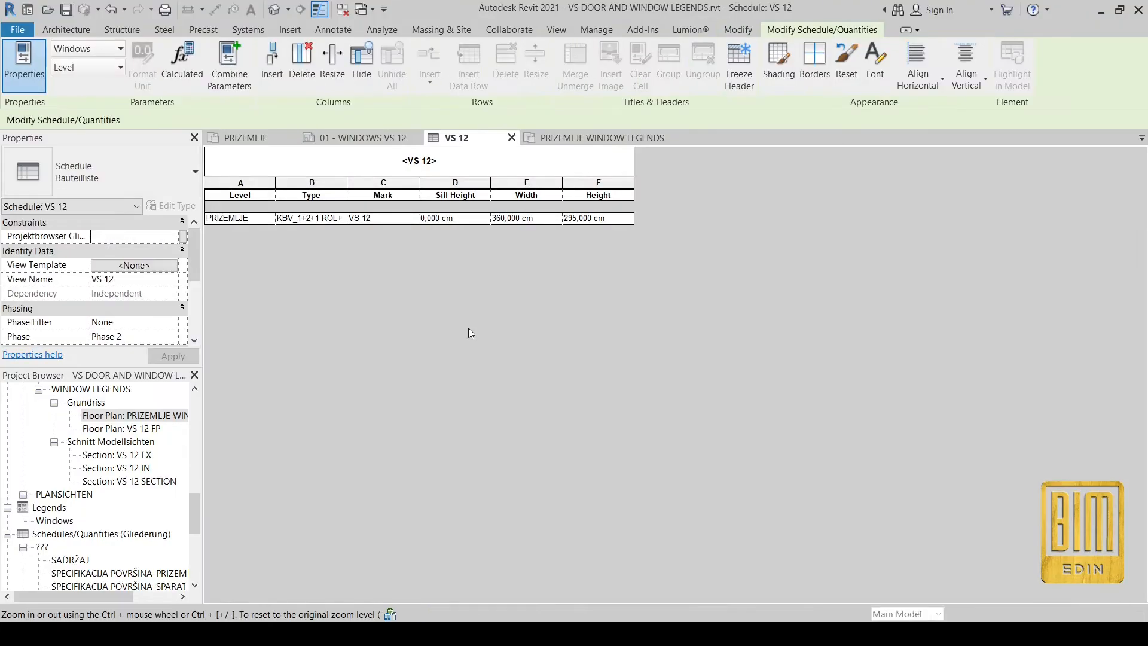
{"action": "left_click", "coordinate": [261, 183]}
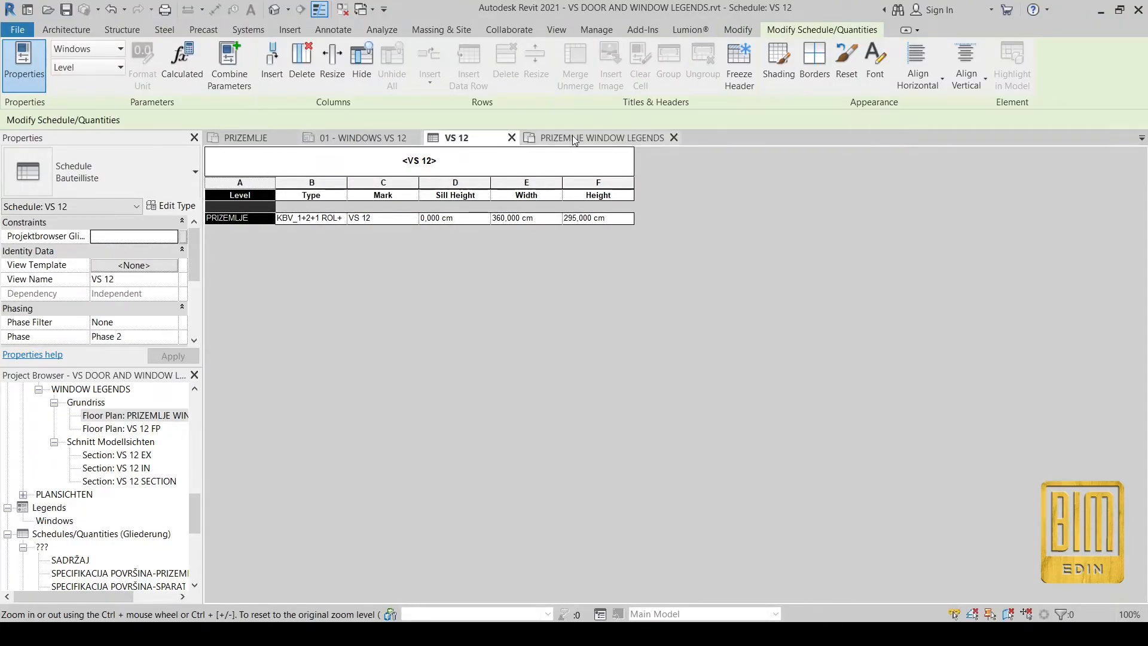
{"action": "left_click", "coordinate": [359, 137]}
{"action": "scroll", "coordinate": [510, 383], "scroll_direction": "down", "scroll_amount": 6}
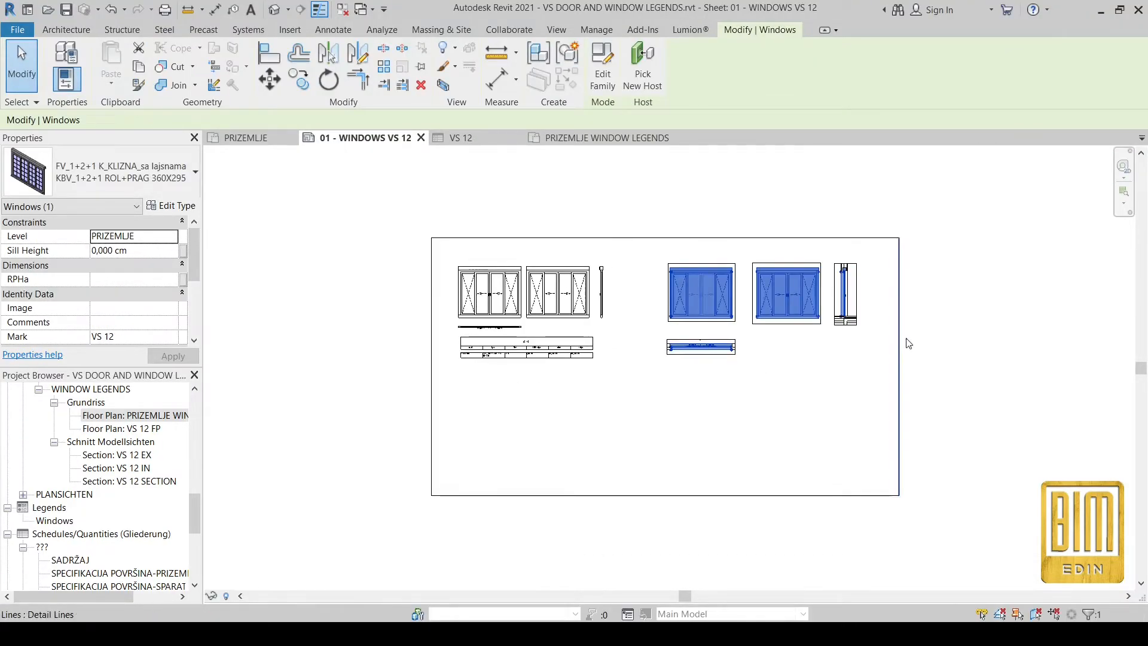
{"action": "scroll", "coordinate": [883, 296], "scroll_direction": "up", "scroll_amount": 5}
{"action": "scroll", "coordinate": [884, 299], "scroll_direction": "up", "scroll_amount": 5}
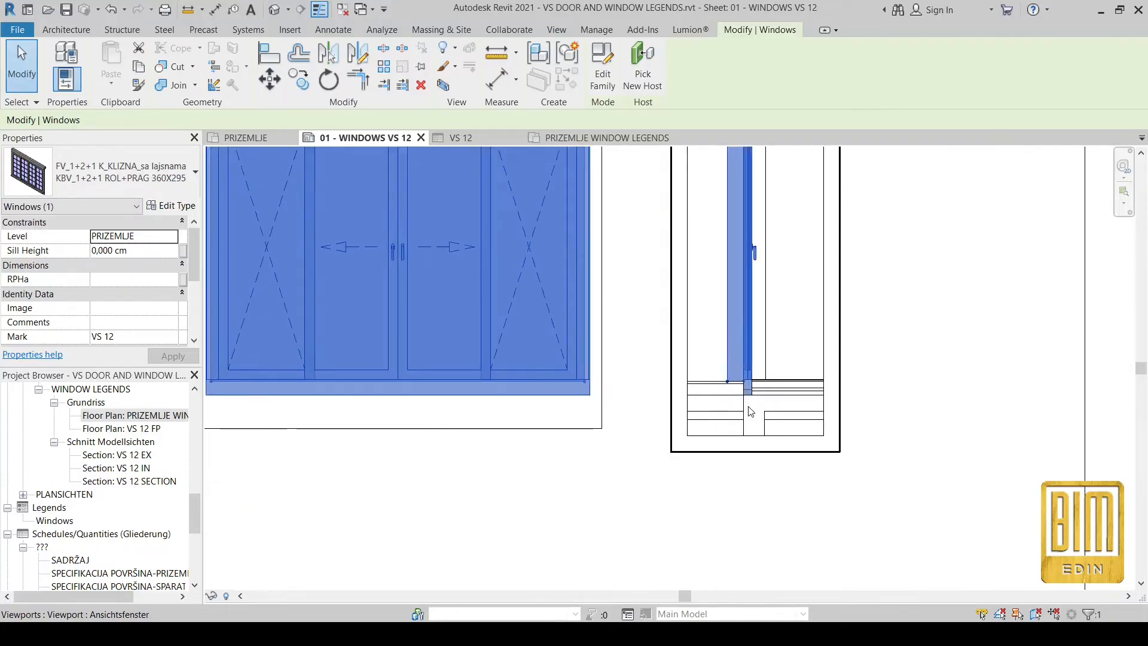
{"action": "scroll", "coordinate": [792, 412], "scroll_direction": "down", "scroll_amount": 6}
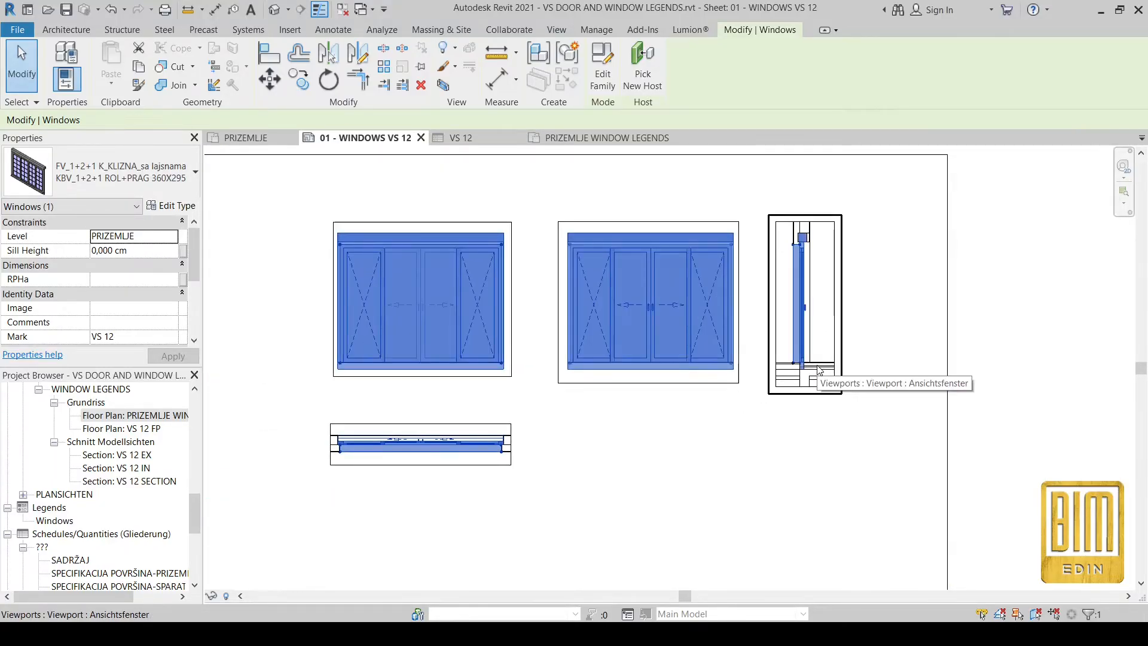
{"action": "left_click", "coordinate": [265, 306]}
Copy the VS 12 schedule on the sheet and place the copy beneath the right-hand plan viewport.
{"action": "scroll", "coordinate": [703, 245], "scroll_direction": "down", "scroll_amount": 5}
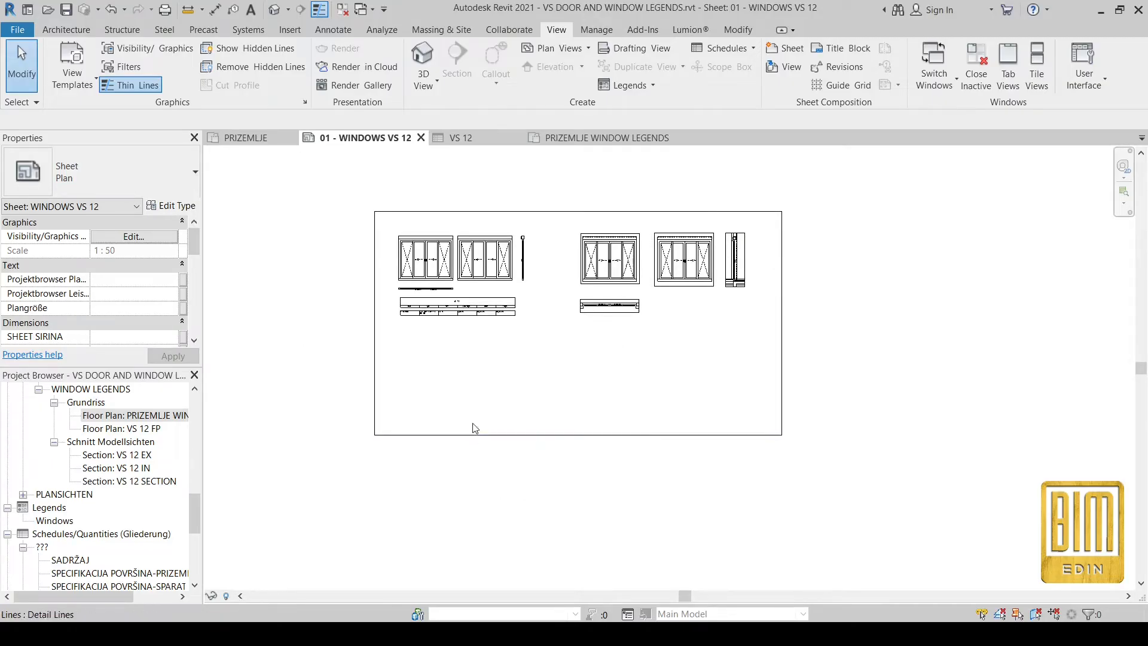
{"action": "left_click", "coordinate": [456, 318]}
{"action": "scroll", "coordinate": [456, 318], "scroll_direction": "up", "scroll_amount": 3}
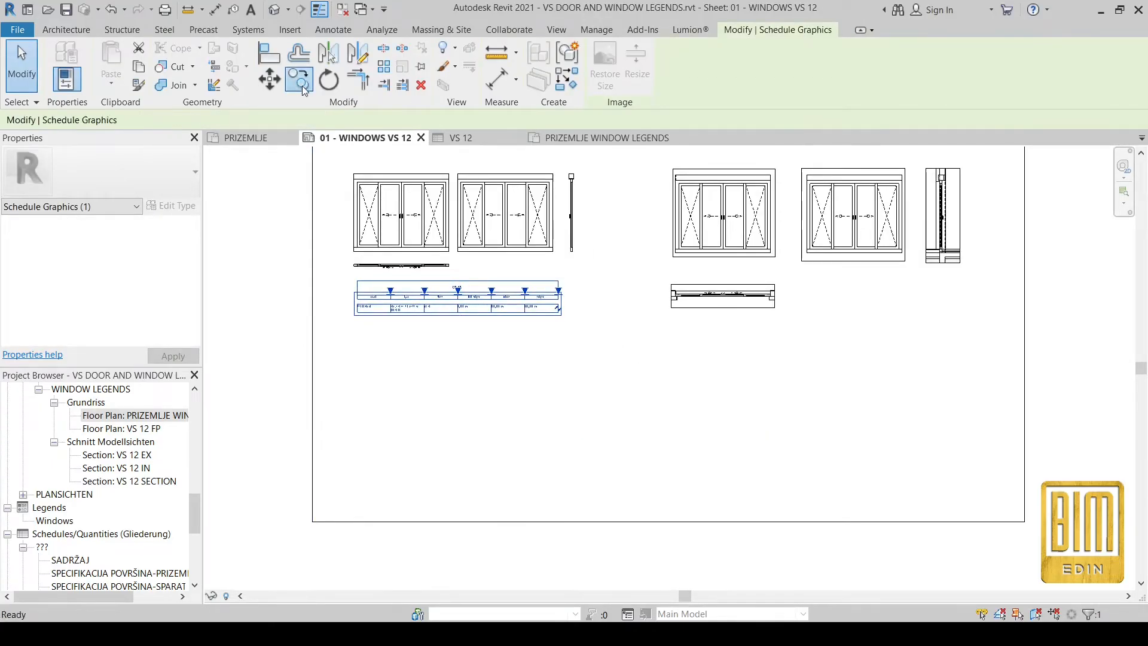
{"action": "key", "text": "c"}
{"action": "key", "text": "o"}
{"action": "left_click", "coordinate": [444, 311]}
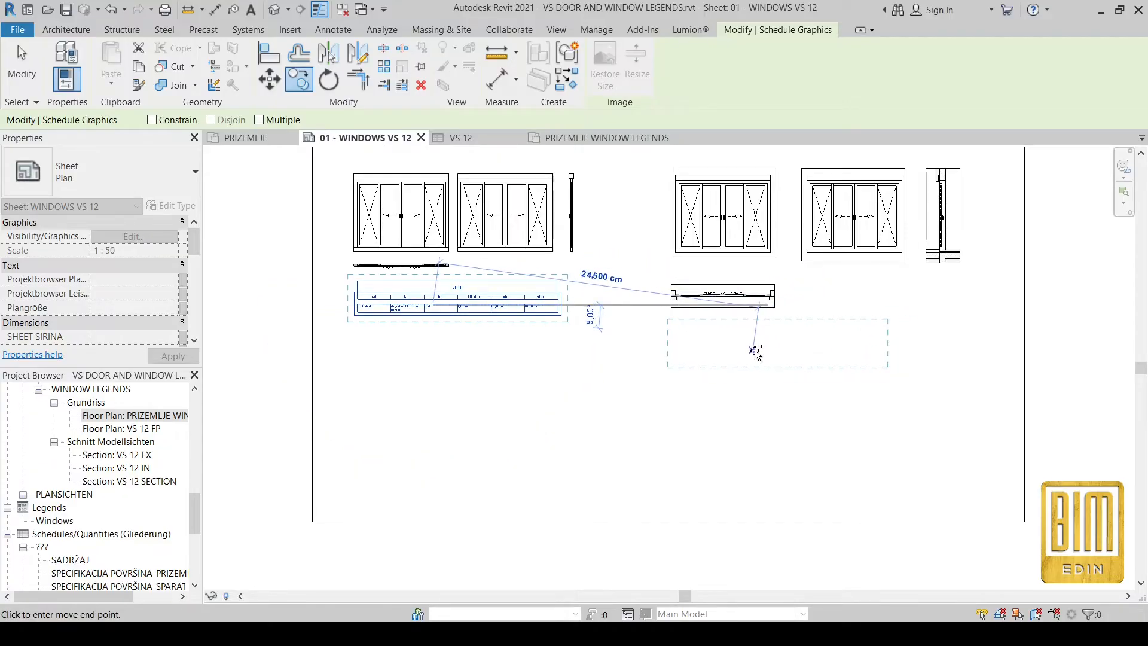
{"action": "left_click", "coordinate": [759, 355]}
Align the original VS 12 schedule's top edge with the top edge of the copied schedule.
{"action": "left_click", "coordinate": [269, 53]}
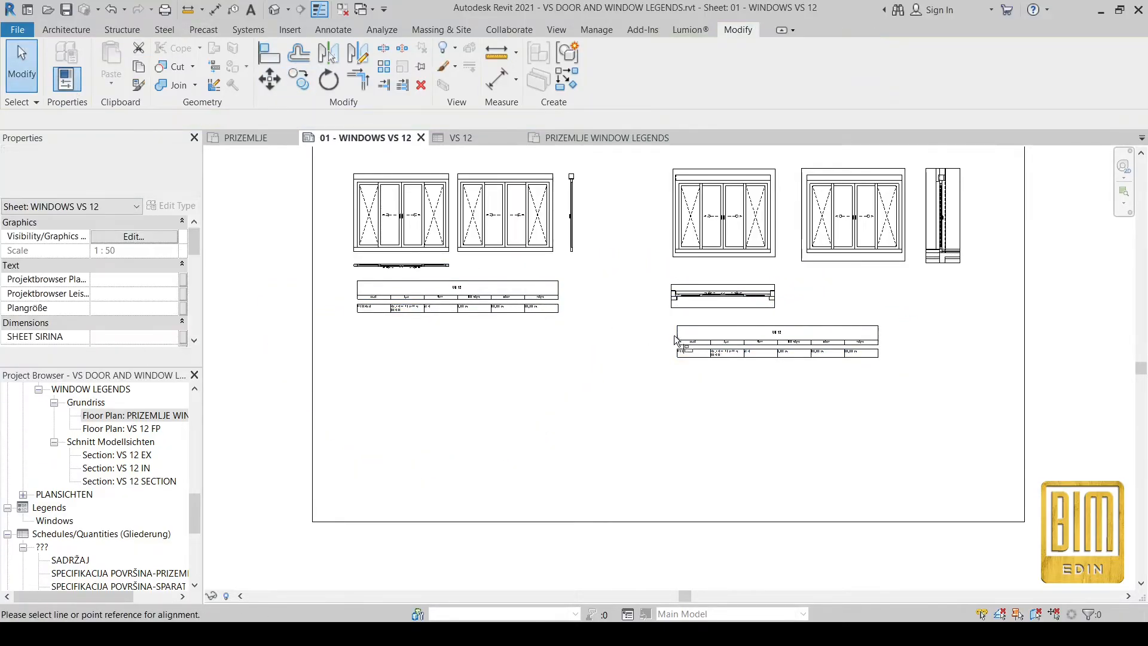
{"action": "left_click", "coordinate": [689, 326]}
{"action": "left_click", "coordinate": [517, 280]}
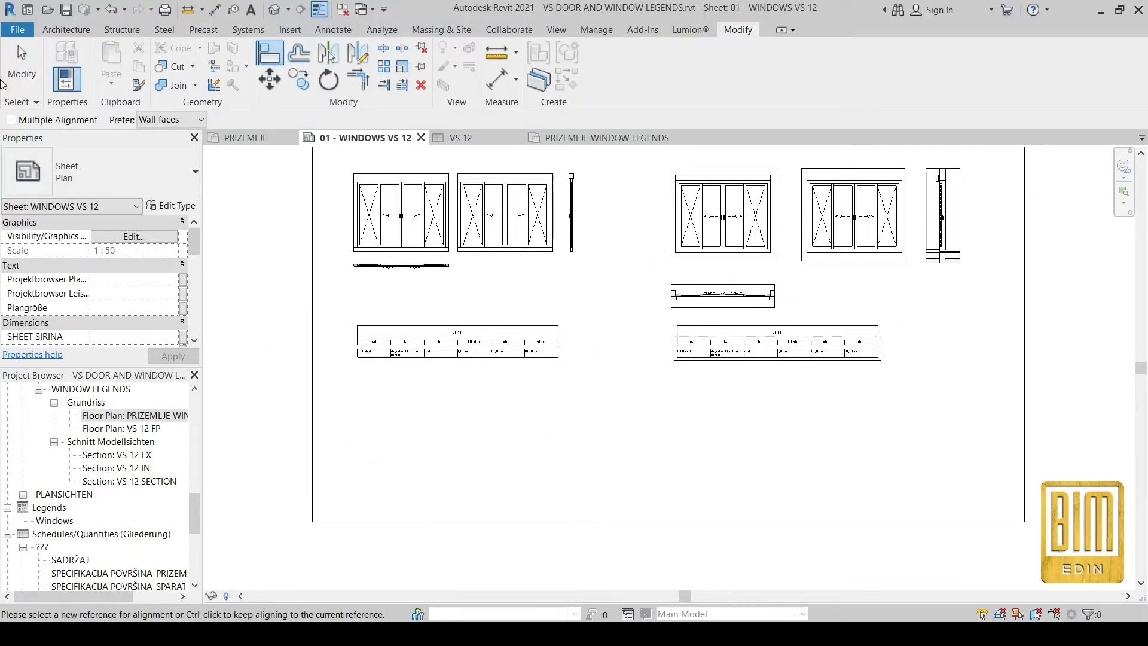
{"action": "key", "text": "Escape"}
{"action": "key", "text": "Escape"}
Draw a vertical detail line from the frame's top edge to its bottom edge, about 24 cm from its left edge.
{"action": "scroll", "coordinate": [482, 308], "scroll_direction": "down", "scroll_amount": 2}
{"action": "left_click", "coordinate": [462, 259]}
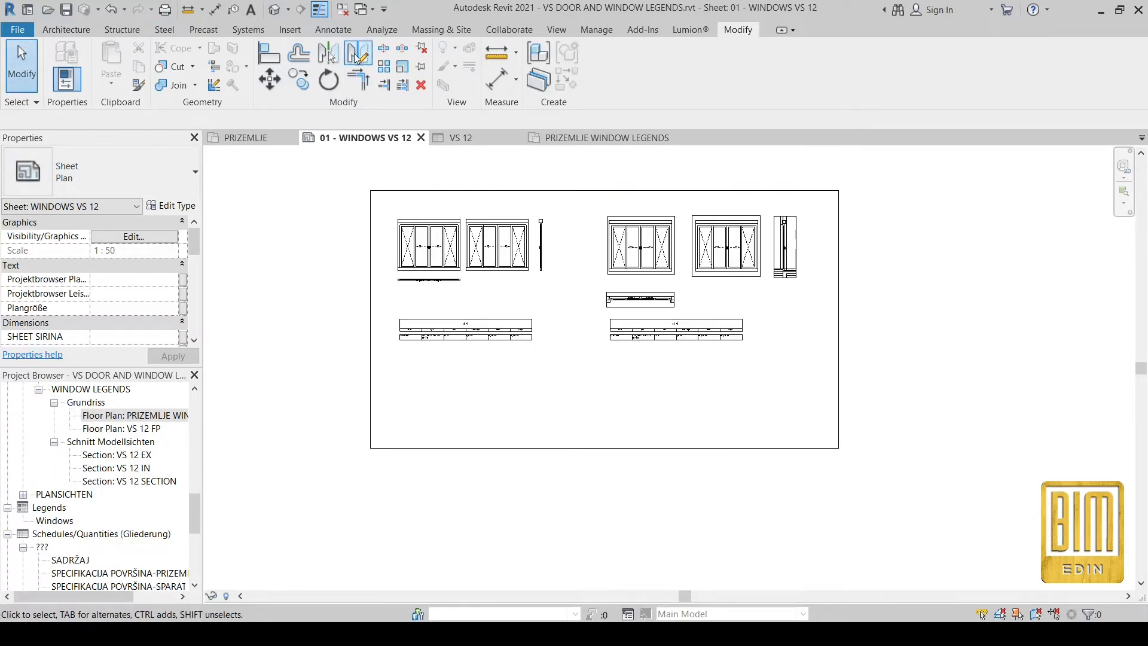
{"action": "left_click", "coordinate": [333, 29]}
{"action": "left_click", "coordinate": [335, 48]}
{"action": "left_click", "coordinate": [576, 190]}
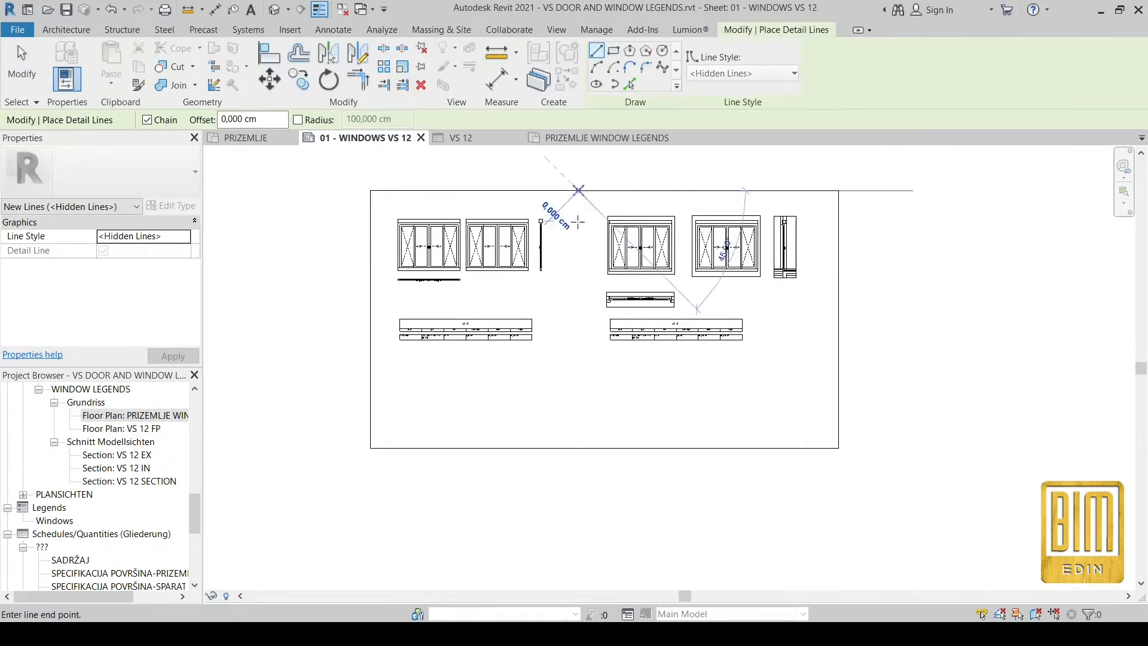
{"action": "left_click", "coordinate": [576, 447]}
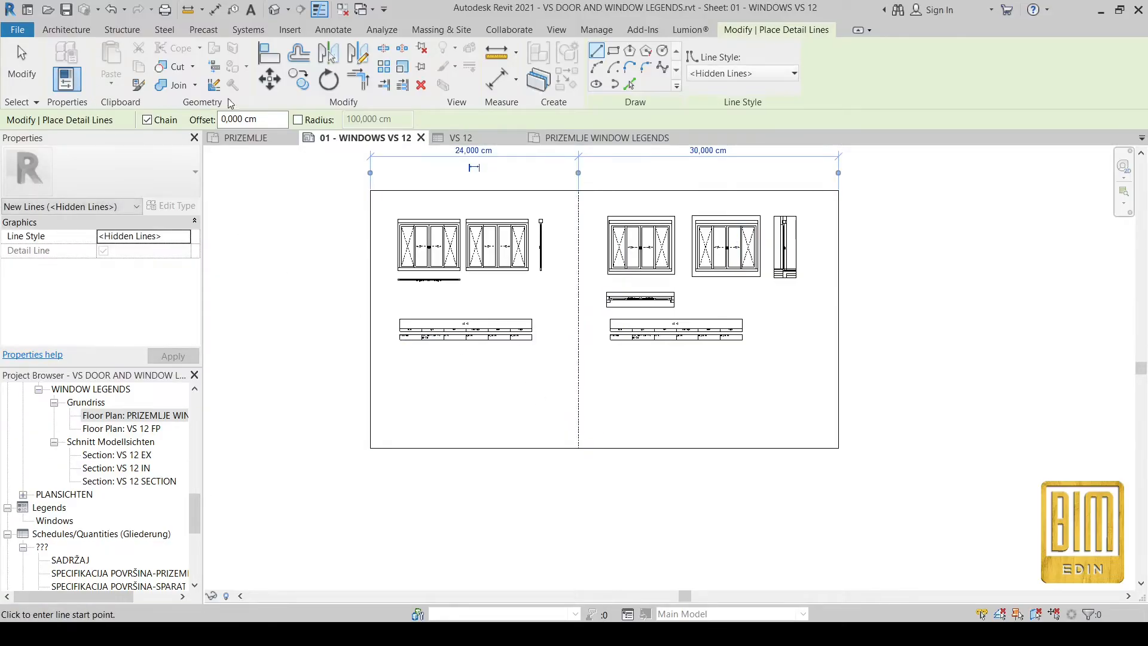
Match the new divider line to the Medium Lines style of the frame's left edge.
{"action": "key", "text": "m"}
{"action": "key", "text": "a"}
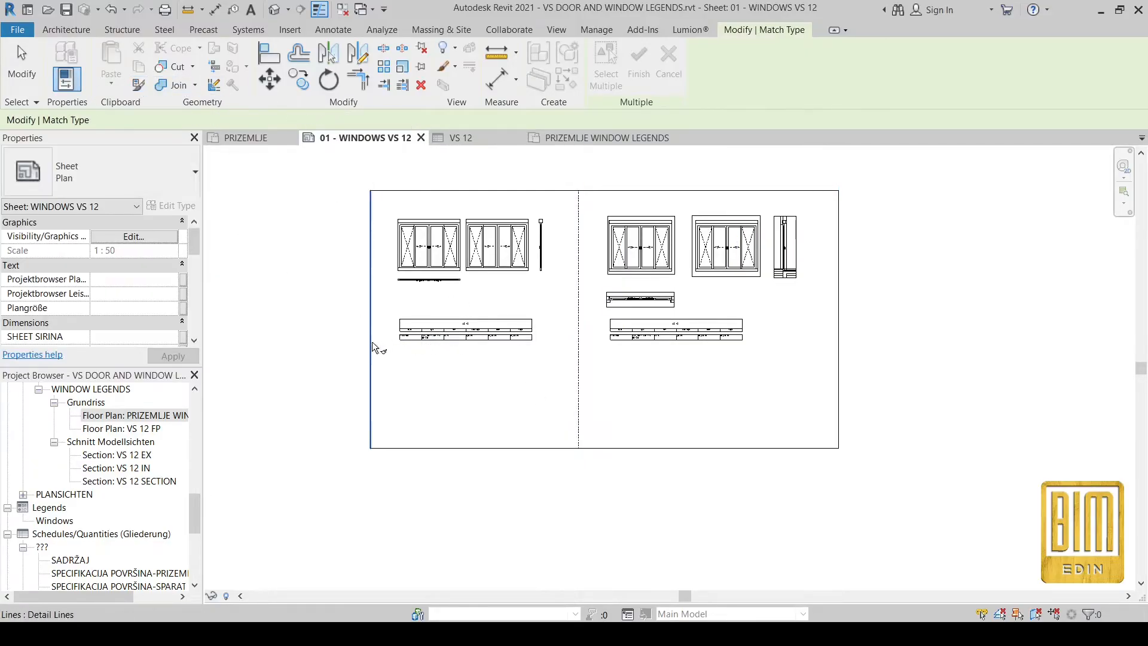
{"action": "left_click", "coordinate": [371, 346]}
{"action": "left_click", "coordinate": [578, 376]}
{"action": "key", "text": "Escape"}
{"action": "key", "text": "Escape"}
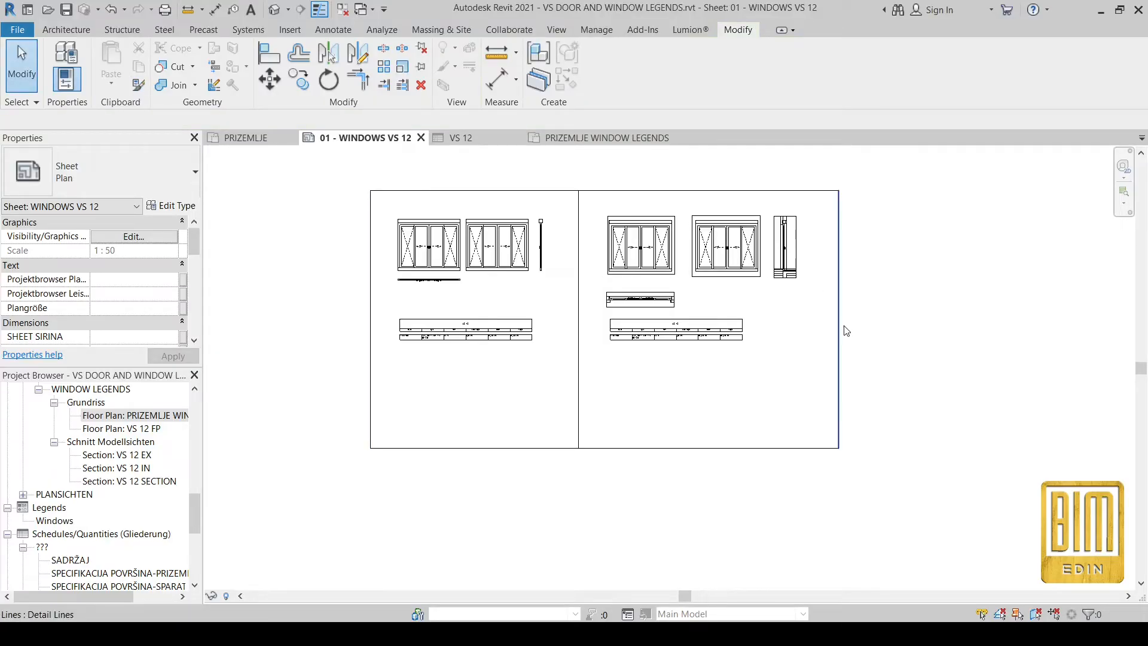
Mirror the vertical divider line about the frame's right edge to mark out a third area on the sheet.
{"action": "scroll", "coordinate": [844, 326], "scroll_direction": "up", "scroll_amount": 2}
{"action": "scroll", "coordinate": [636, 379], "scroll_direction": "down", "scroll_amount": 1}
{"action": "scroll", "coordinate": [637, 382], "scroll_direction": "down", "scroll_amount": 1}
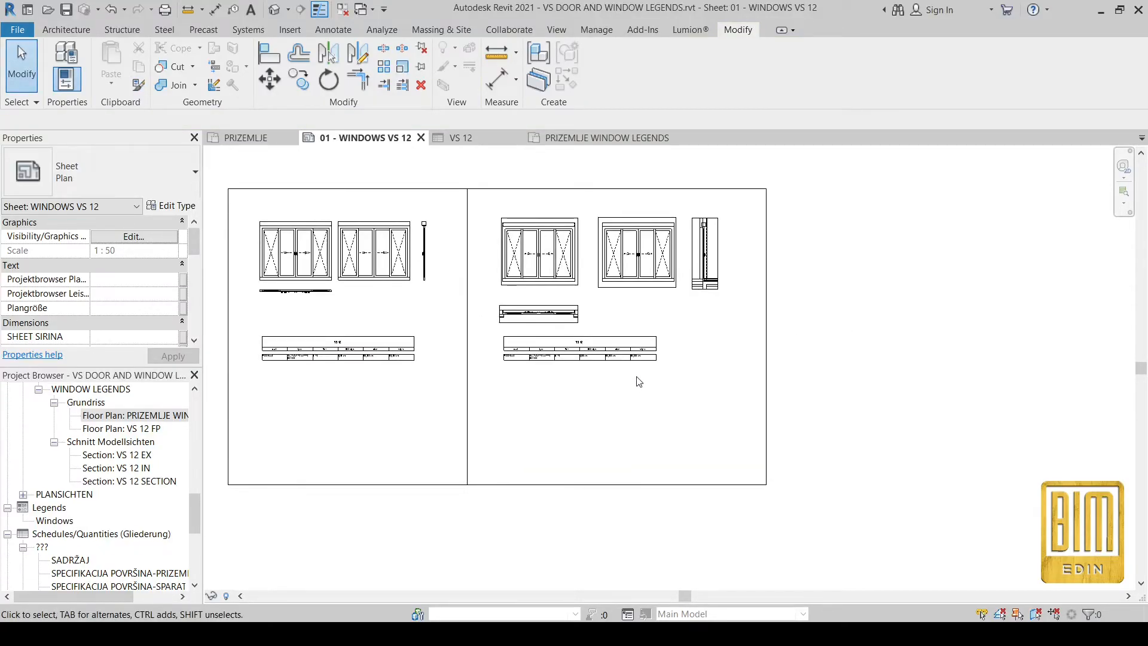
{"action": "left_click", "coordinate": [468, 308]}
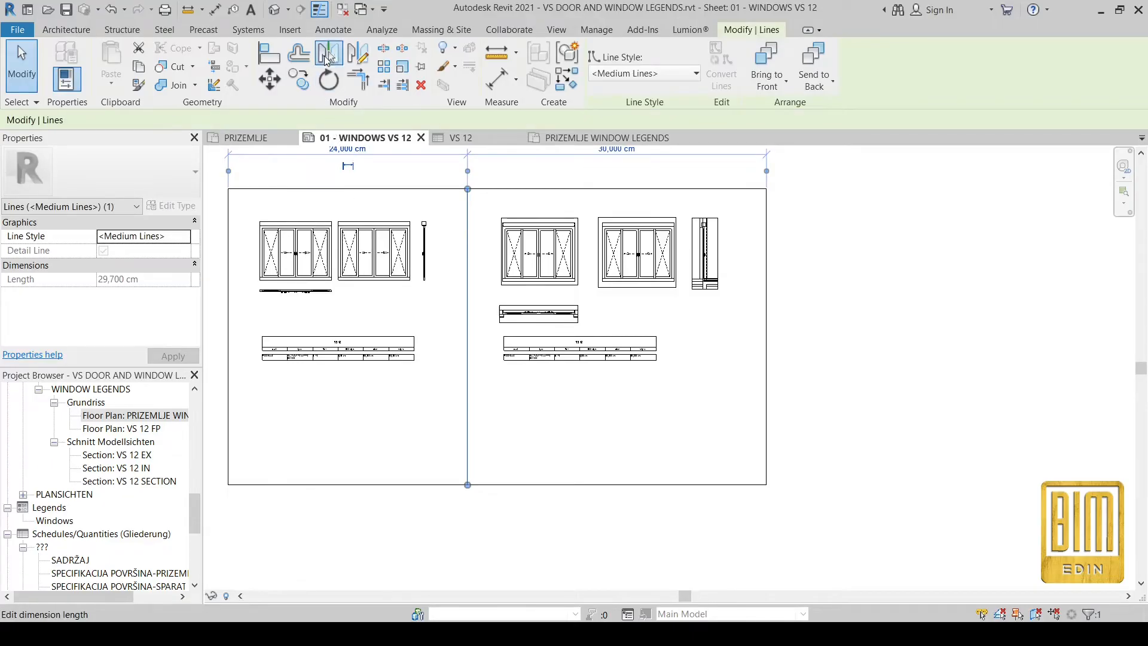
{"action": "left_click", "coordinate": [328, 53]}
{"action": "left_click", "coordinate": [766, 308]}
{"action": "middle_click_drag", "start_coordinate": [821, 337], "coordinate": [759, 324]}
{"action": "scroll", "coordinate": [758, 324], "scroll_direction": "down", "scroll_amount": 2}
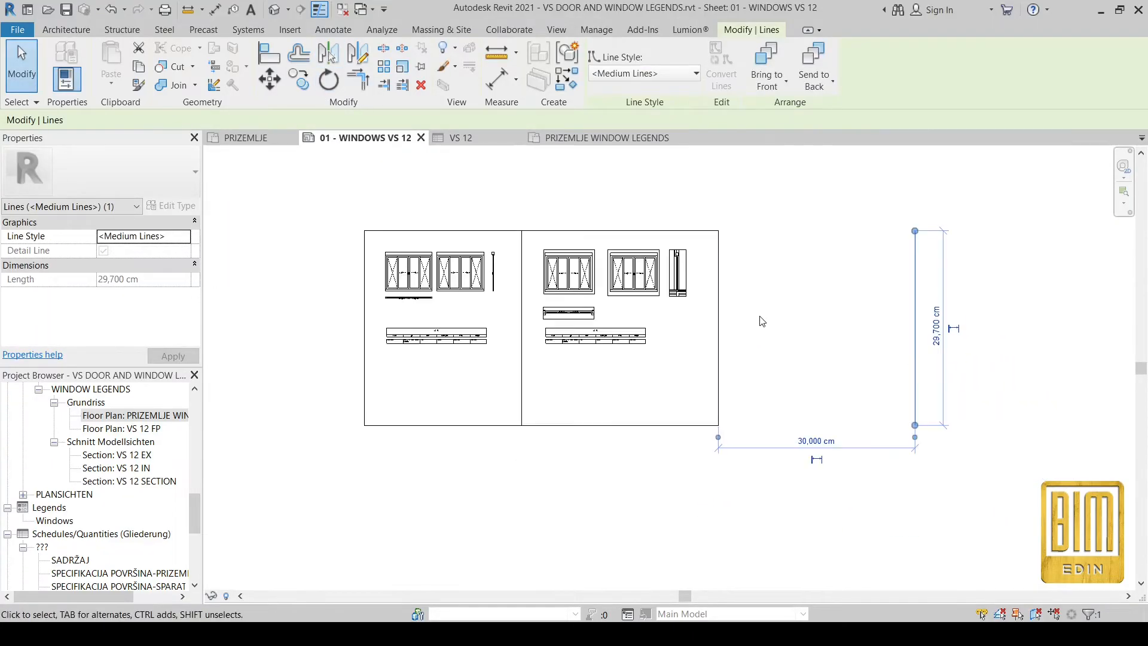
Extend the frame's top and bottom lines to meet the mirrored vertical line at closed corners.
{"action": "left_click", "coordinate": [358, 79]}
{"action": "left_click", "coordinate": [914, 273]}
{"action": "left_click", "coordinate": [705, 231]}
{"action": "left_click", "coordinate": [697, 426]}
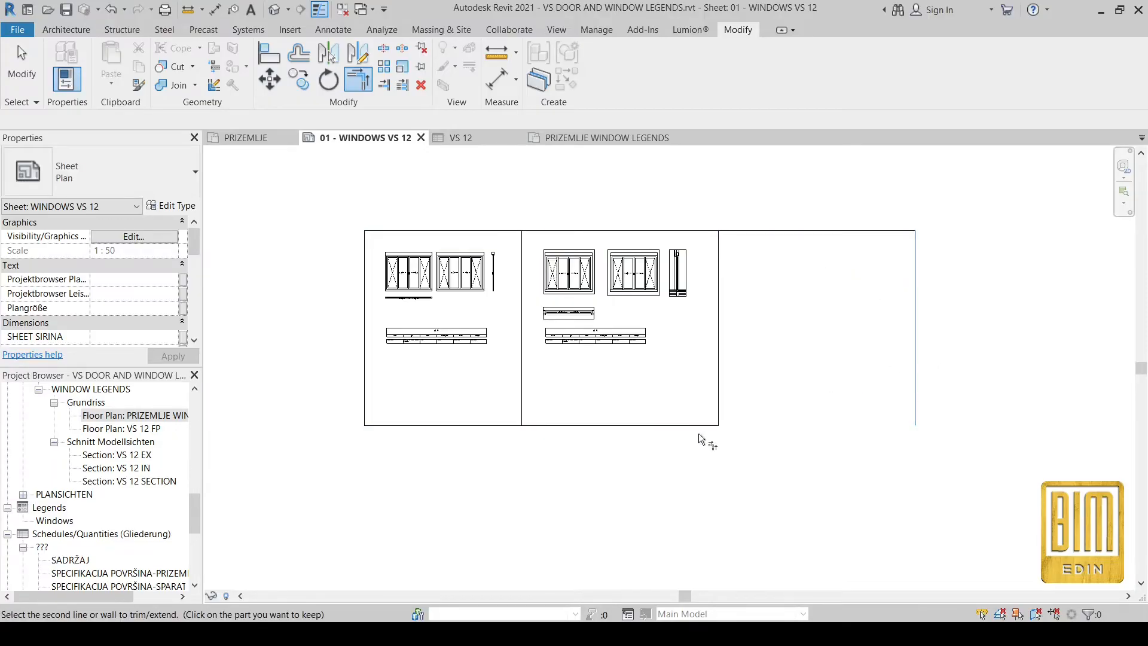
{"action": "left_click", "coordinate": [915, 381]}
{"action": "left_click", "coordinate": [22, 60]}
In the default 3D view, create an assembly named Windows VS 12 from the VS 12 sliding window.
{"action": "left_click", "coordinate": [274, 9]}
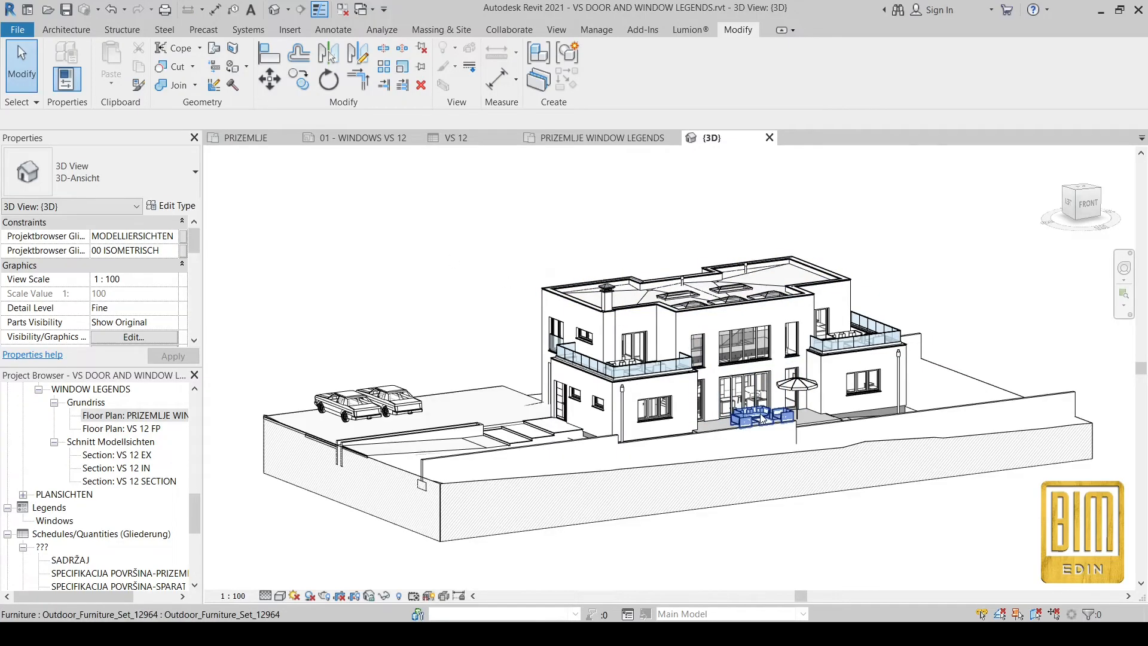
{"action": "scroll", "coordinate": [742, 392], "scroll_direction": "up", "scroll_amount": 5}
{"action": "left_click", "coordinate": [673, 323]}
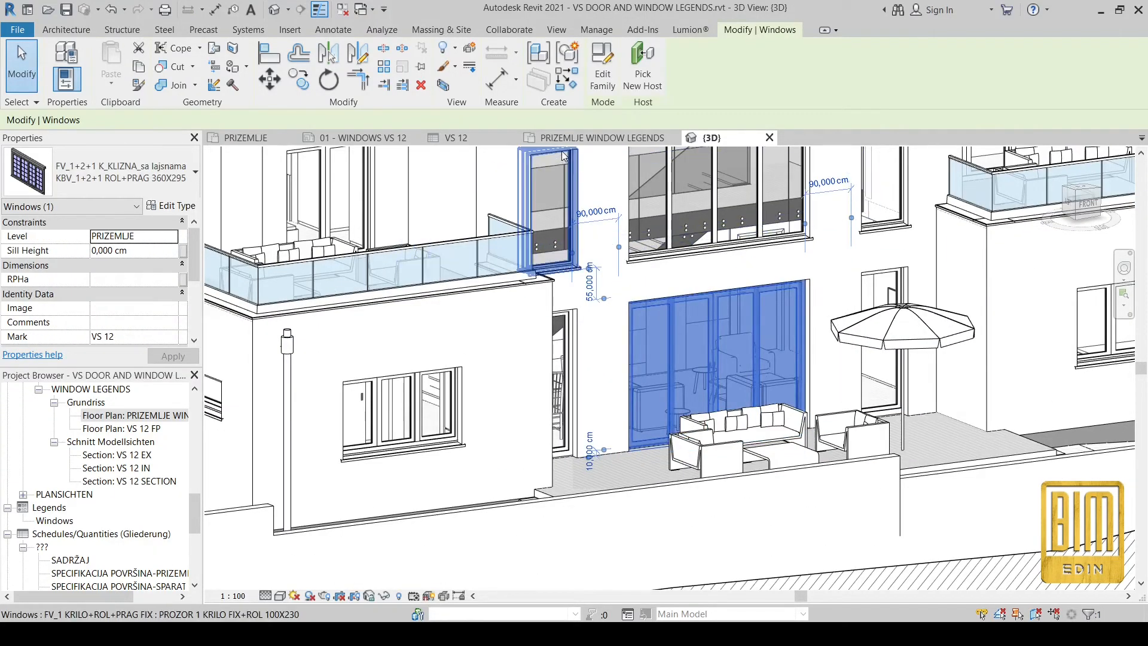
{"action": "left_click", "coordinate": [540, 54]}
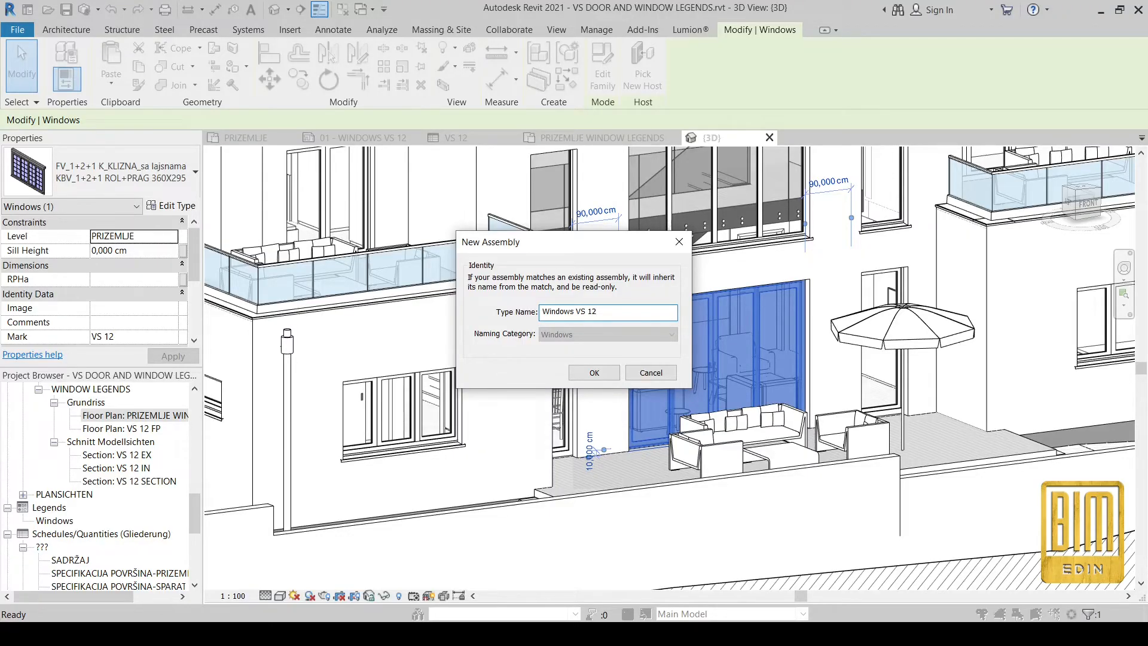
{"action": "left_click", "coordinate": [602, 378]}
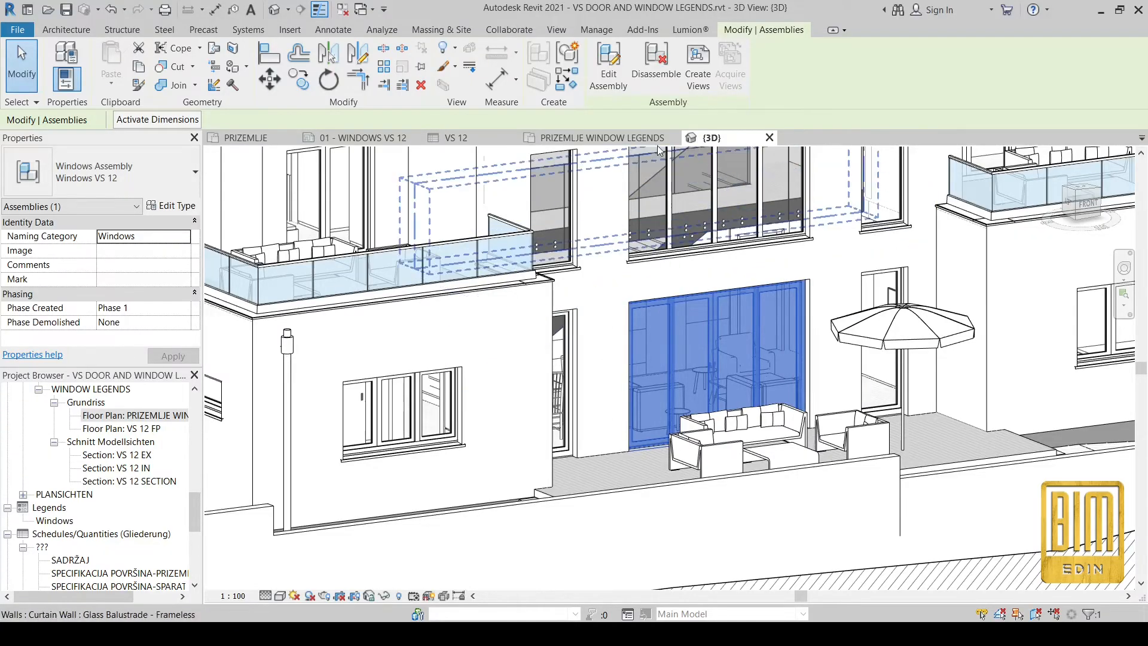
Create the Windows VS 12 assembly views at 1:20, without a window schedule, and a sheet using the loaded A 8.5 x 11 Vertical title block.
{"action": "left_click", "coordinate": [697, 64]}
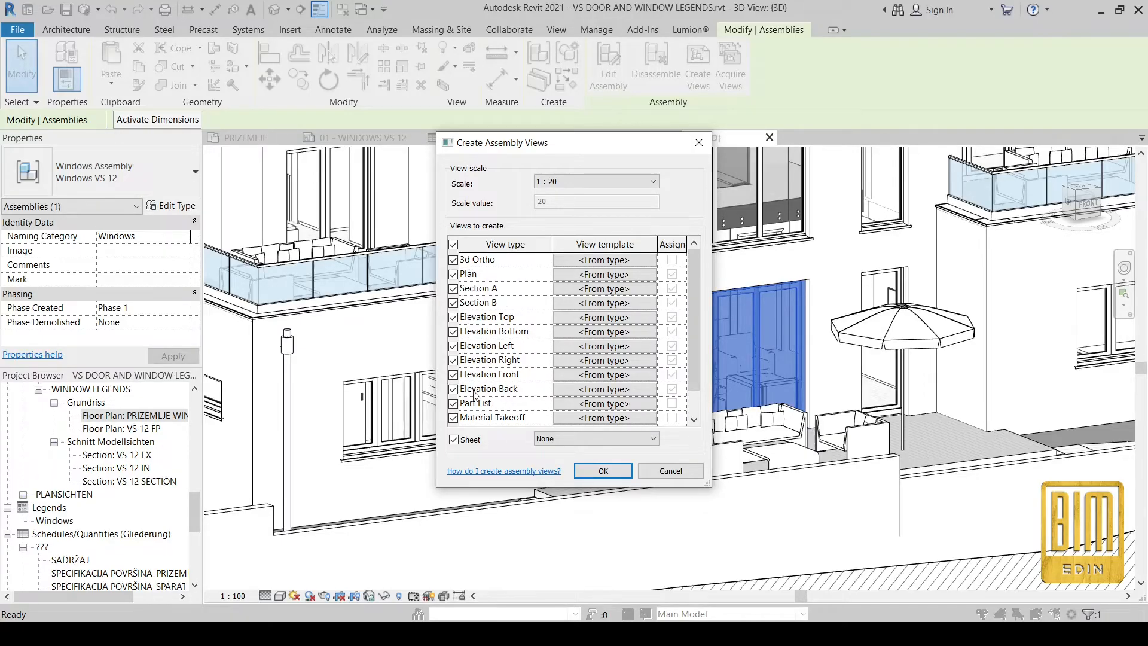
{"action": "scroll", "coordinate": [491, 425], "scroll_direction": "down", "scroll_amount": 1}
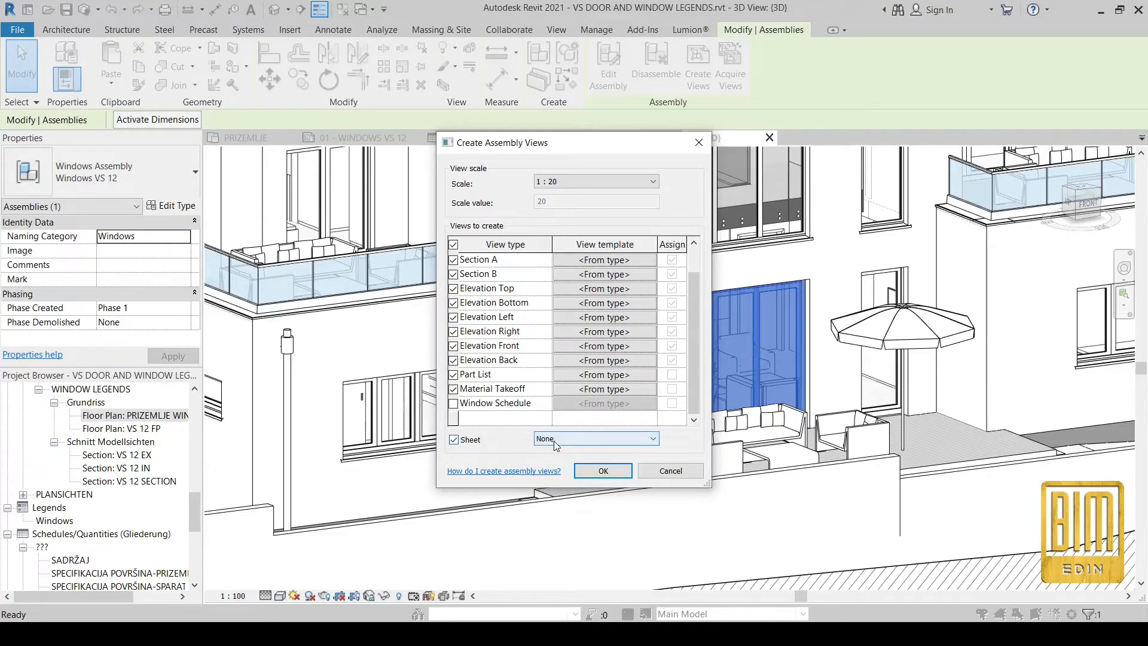
{"action": "left_click", "coordinate": [595, 439]}
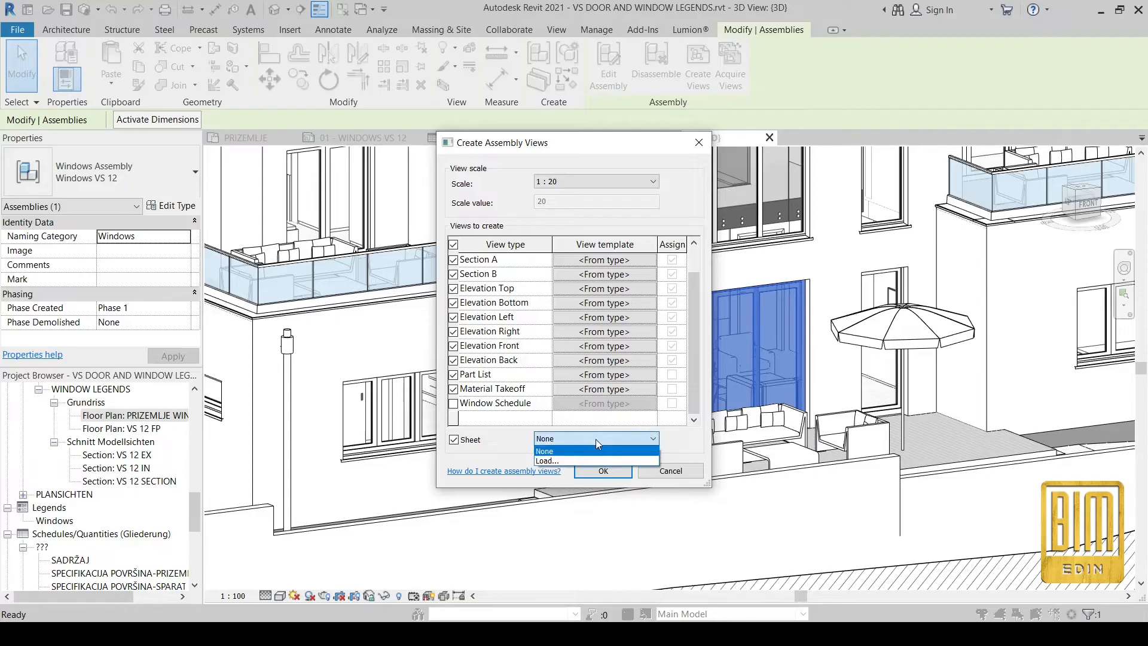
{"action": "left_click", "coordinate": [595, 460]}
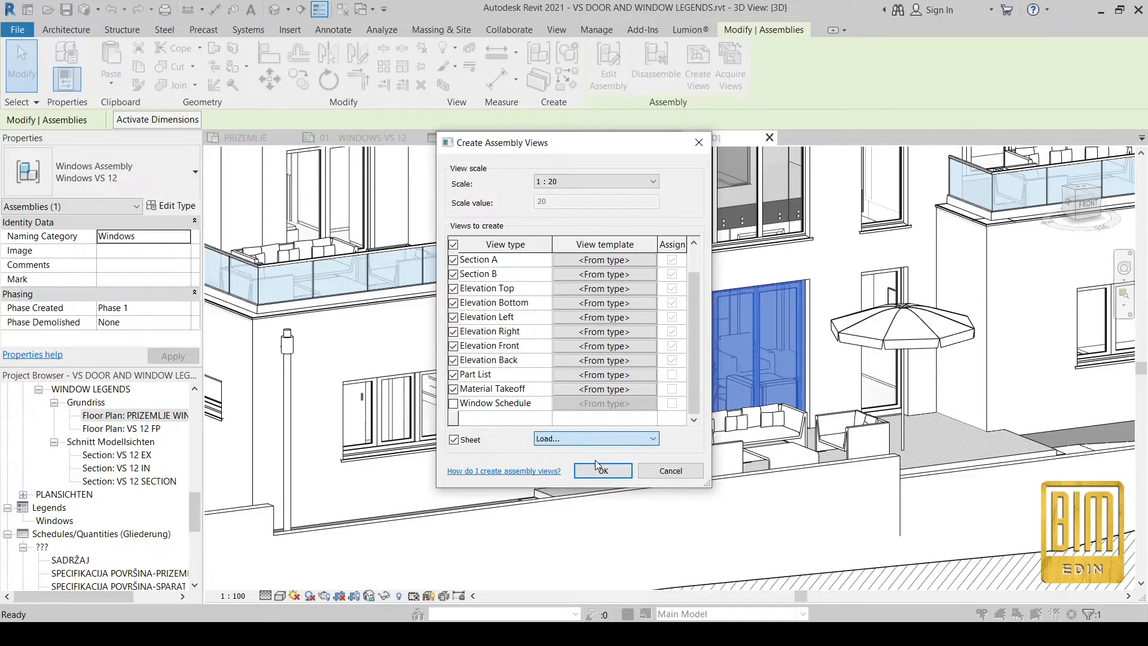
{"action": "scroll", "coordinate": [529, 366], "scroll_direction": "down", "scroll_amount": 5}
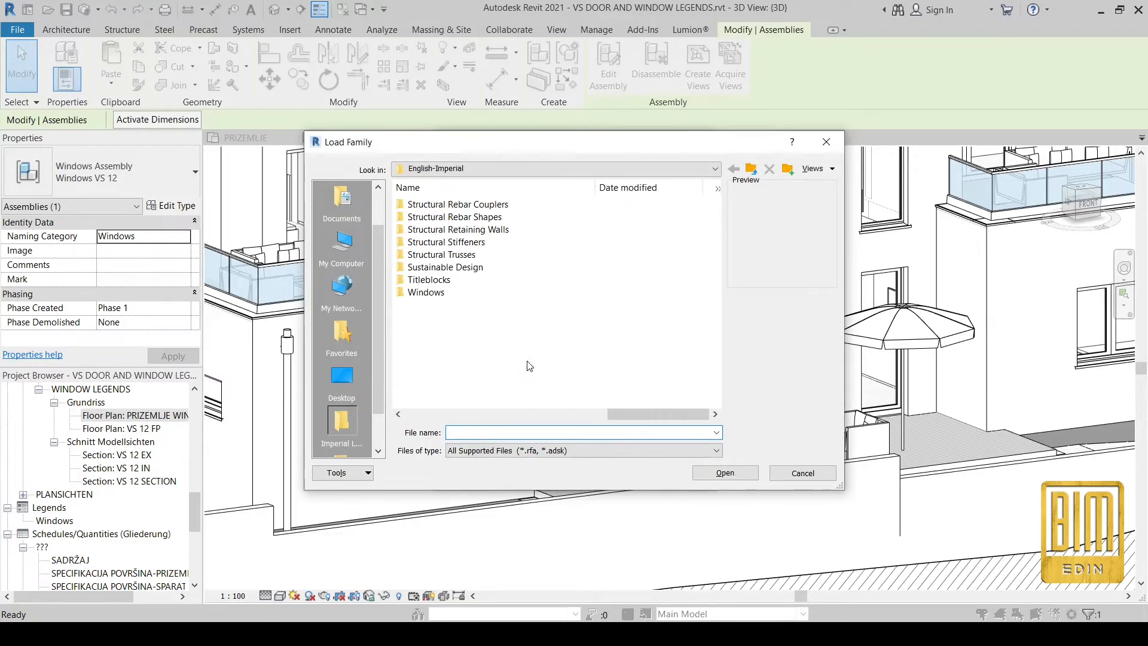
{"action": "double_click", "coordinate": [428, 279]}
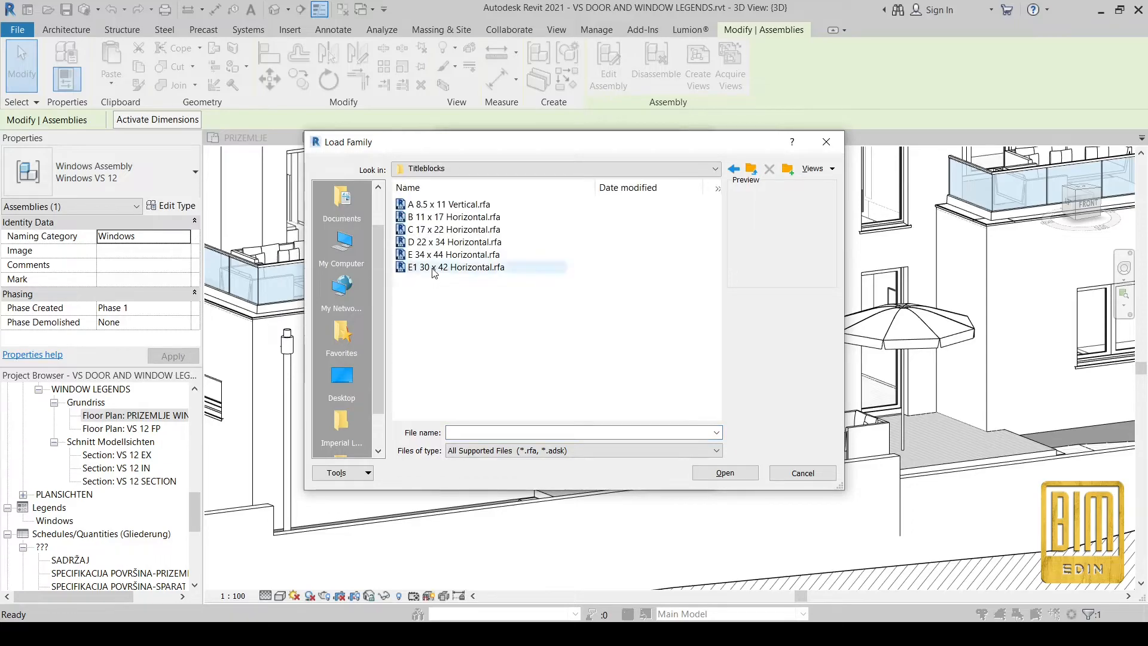
{"action": "left_click", "coordinate": [451, 204]}
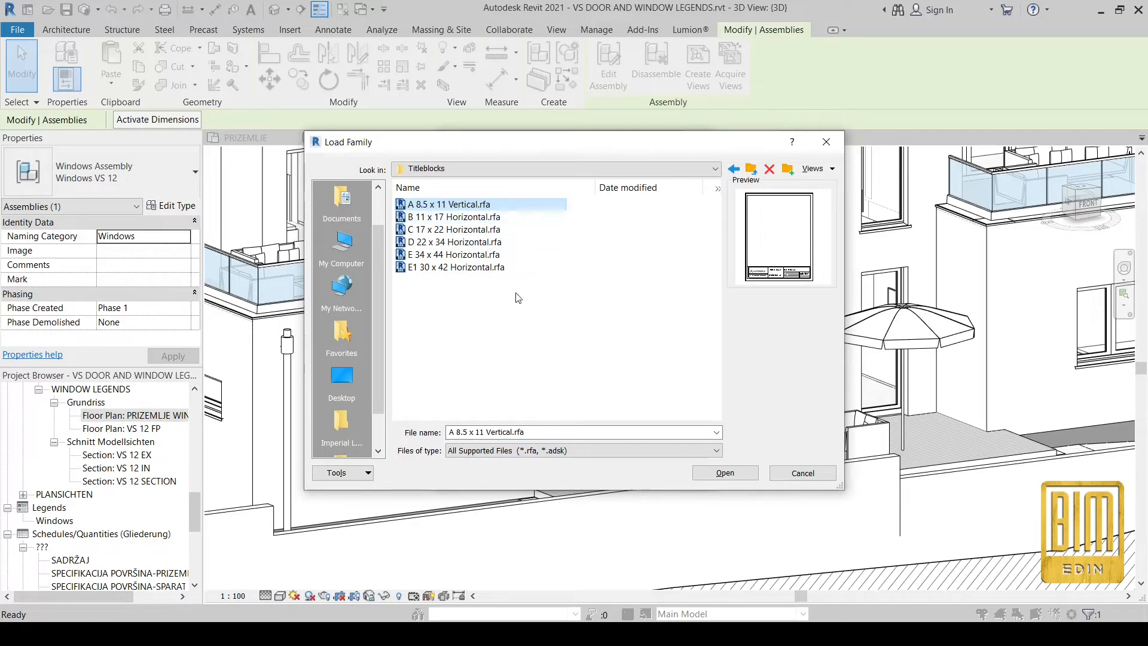
{"action": "left_click", "coordinate": [725, 472]}
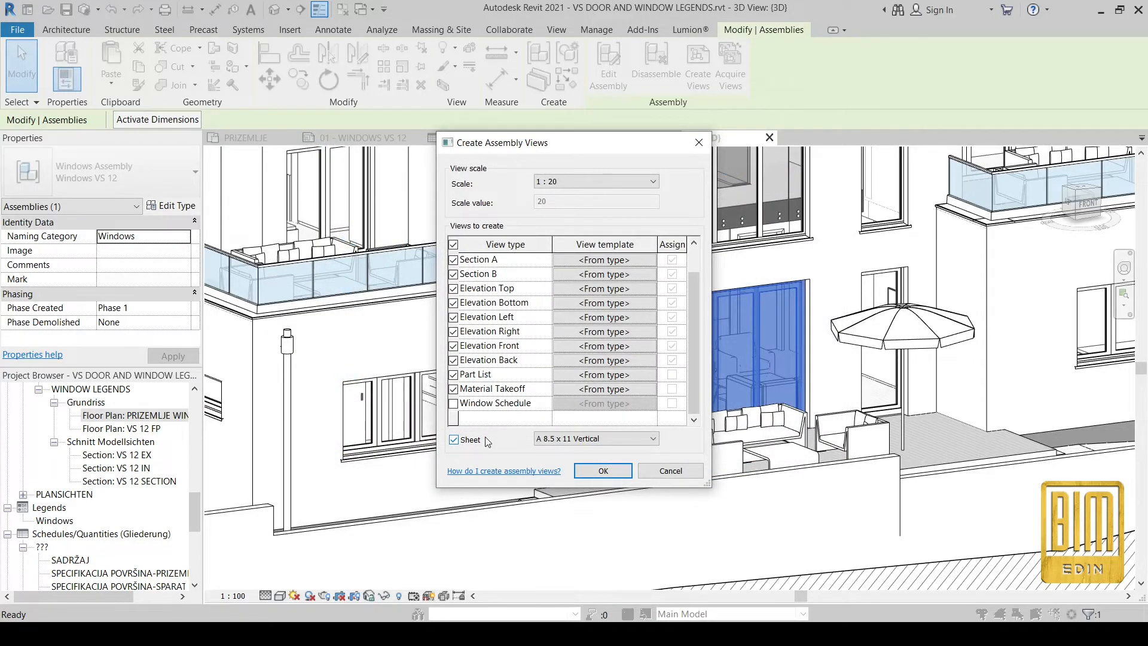
{"action": "left_click", "coordinate": [584, 471]}
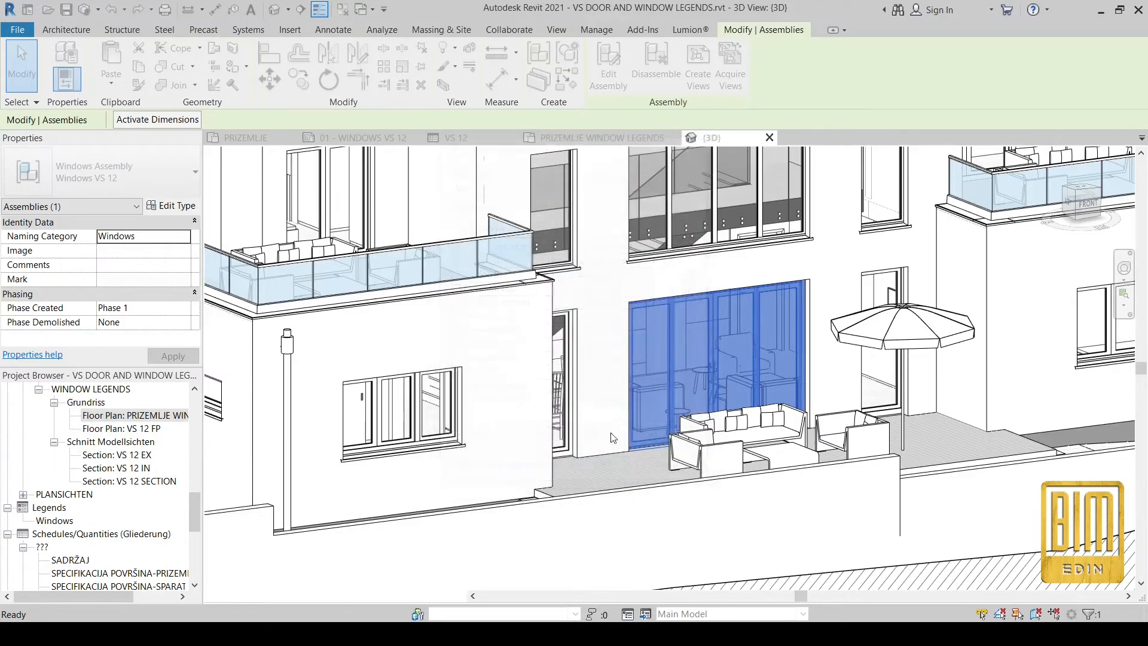
{"action": "scroll", "coordinate": [686, 428], "scroll_direction": "up", "scroll_amount": 3}
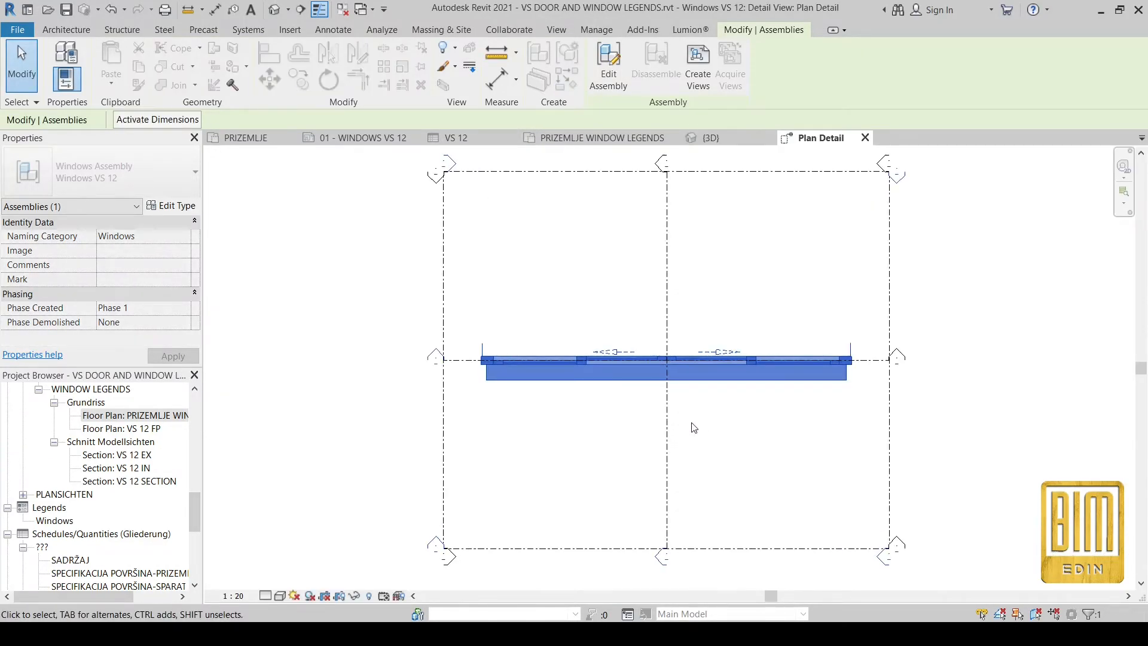
Renumber the Windows VS 12 assembly's sheet as 01 and rename it WINDOWS VS 12.
{"action": "left_click", "coordinate": [692, 428]}
{"action": "scroll", "coordinate": [693, 428], "scroll_direction": "down", "scroll_amount": 2}
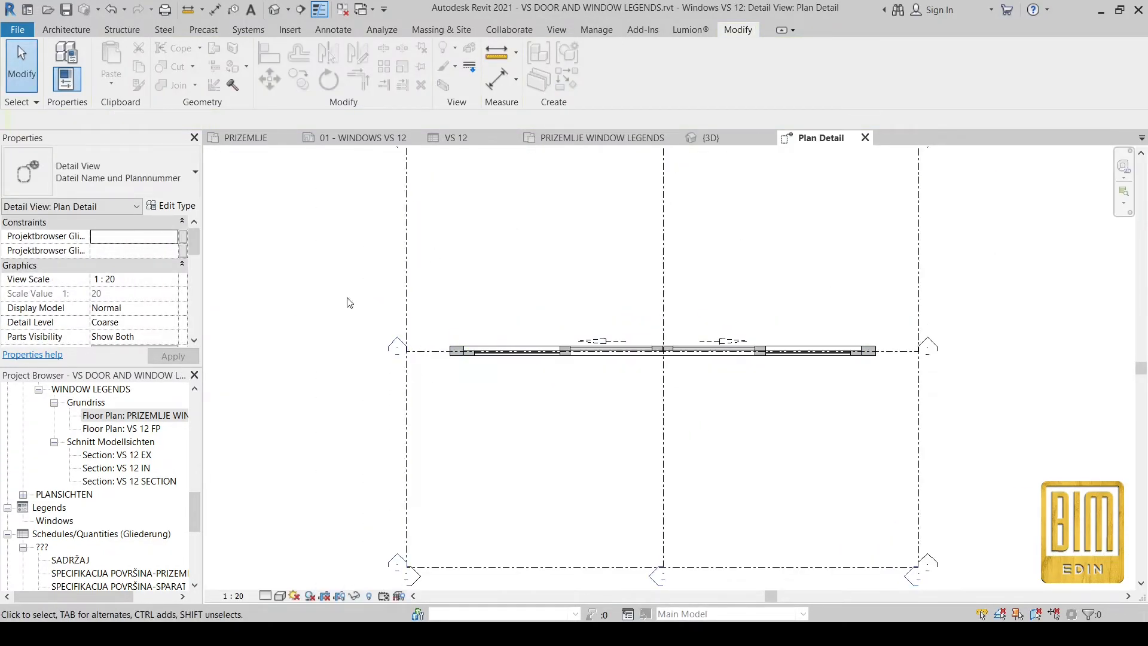
{"action": "scroll", "coordinate": [572, 465], "scroll_direction": "down", "scroll_amount": 2}
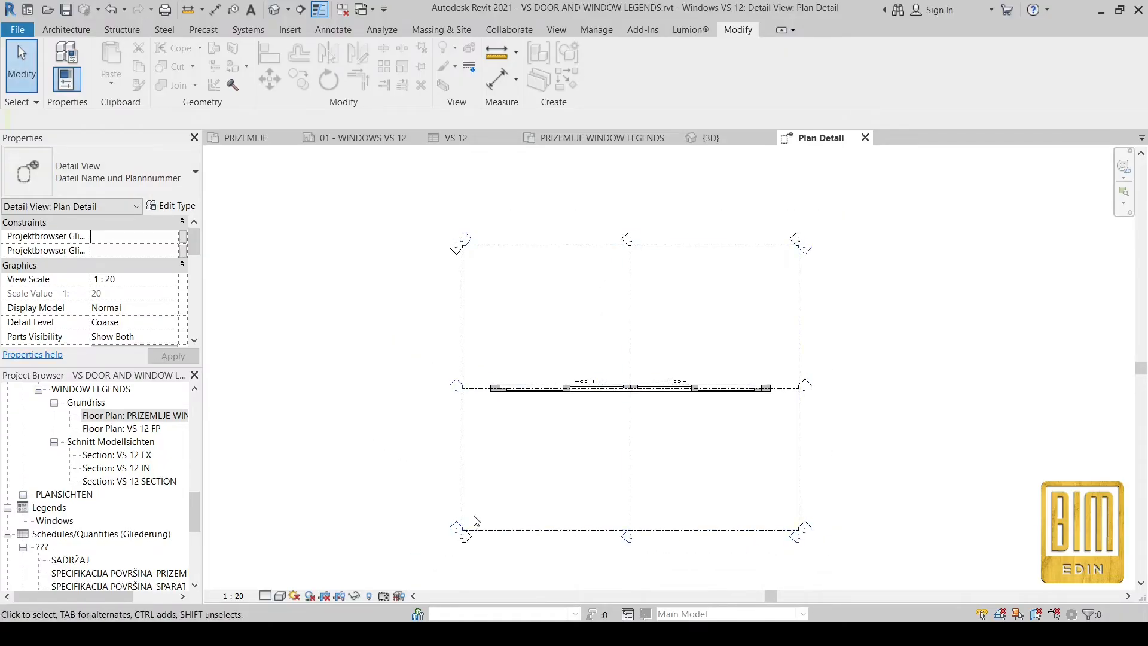
{"action": "scroll", "coordinate": [121, 514], "scroll_direction": "down", "scroll_amount": 6}
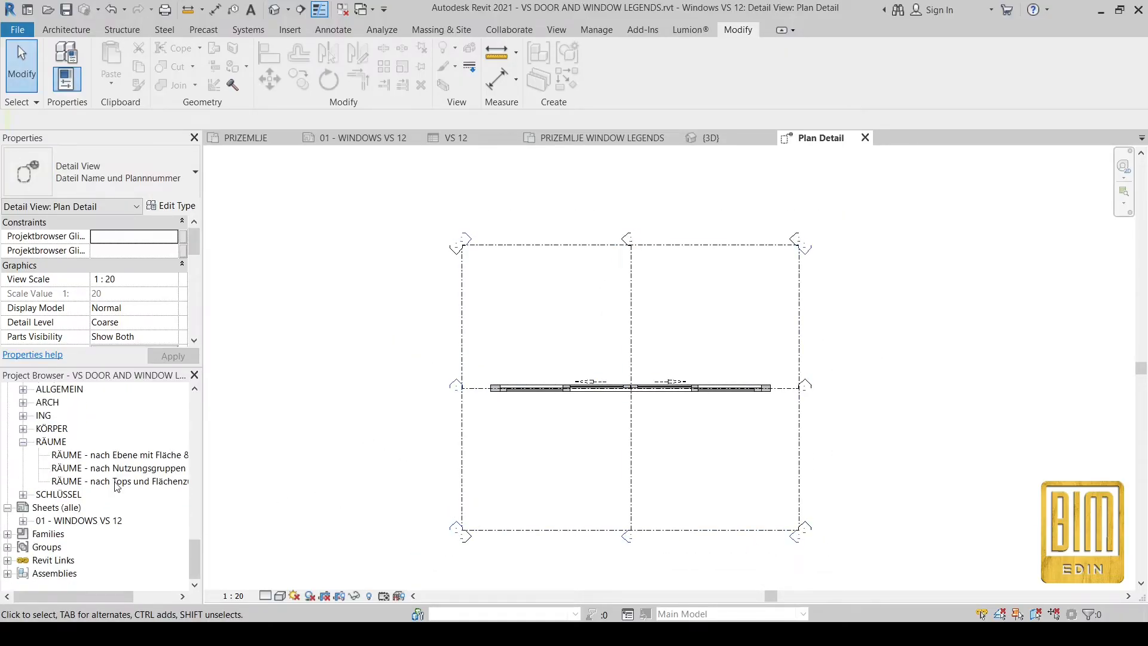
{"action": "left_click", "coordinate": [8, 573]}
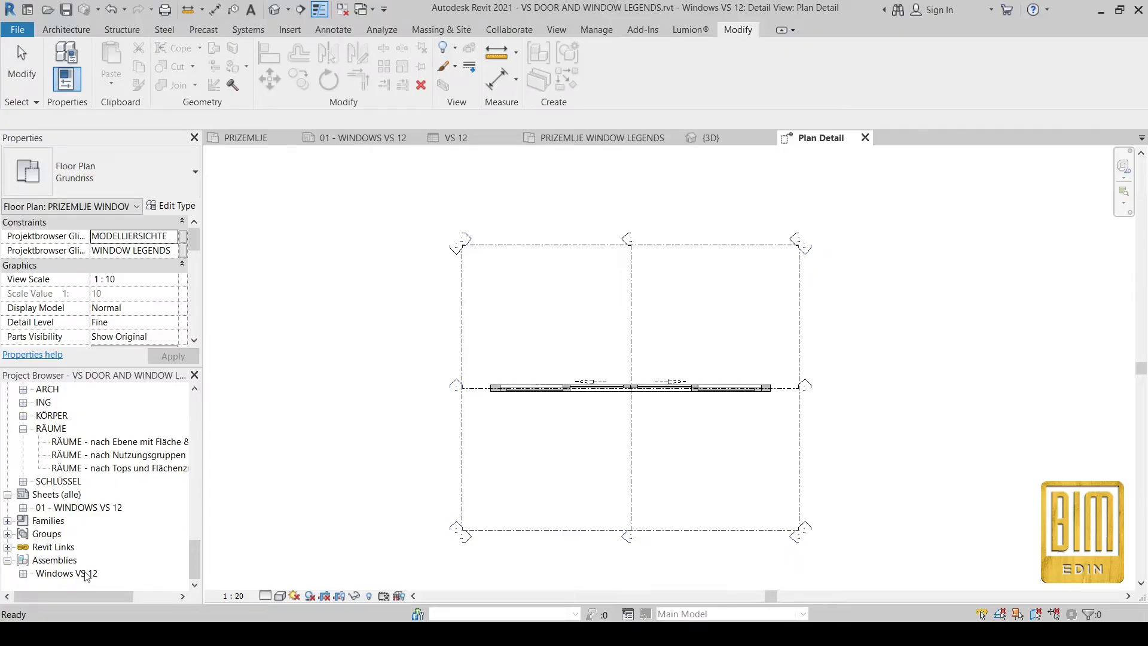
{"action": "left_click", "coordinate": [23, 574]}
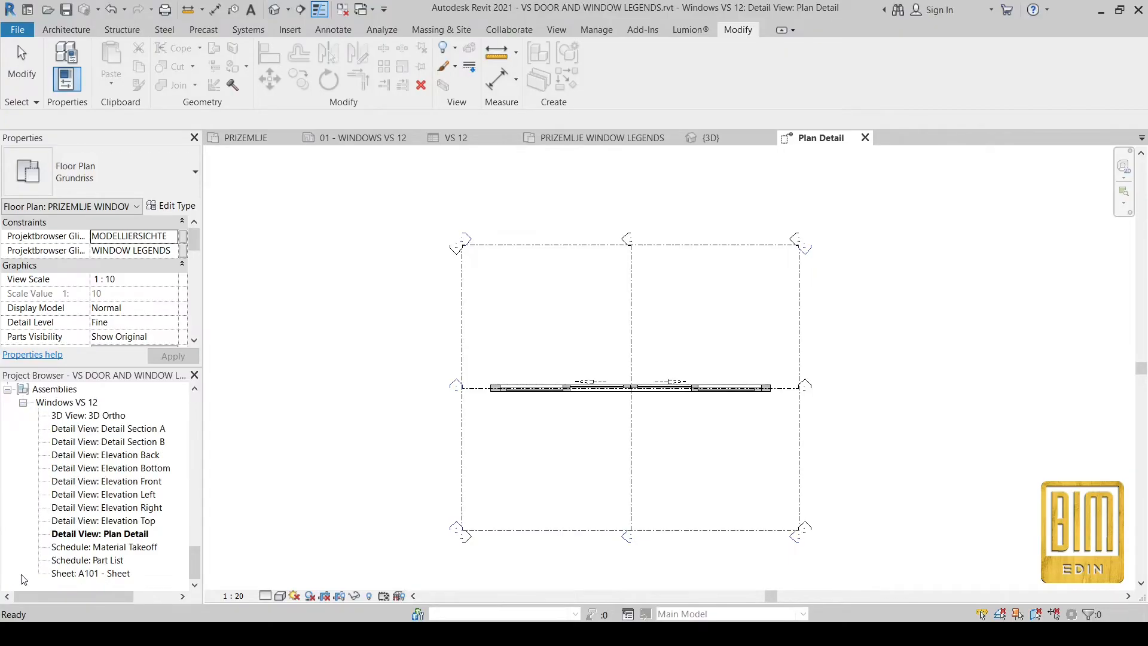
{"action": "right_click", "coordinate": [93, 574]}
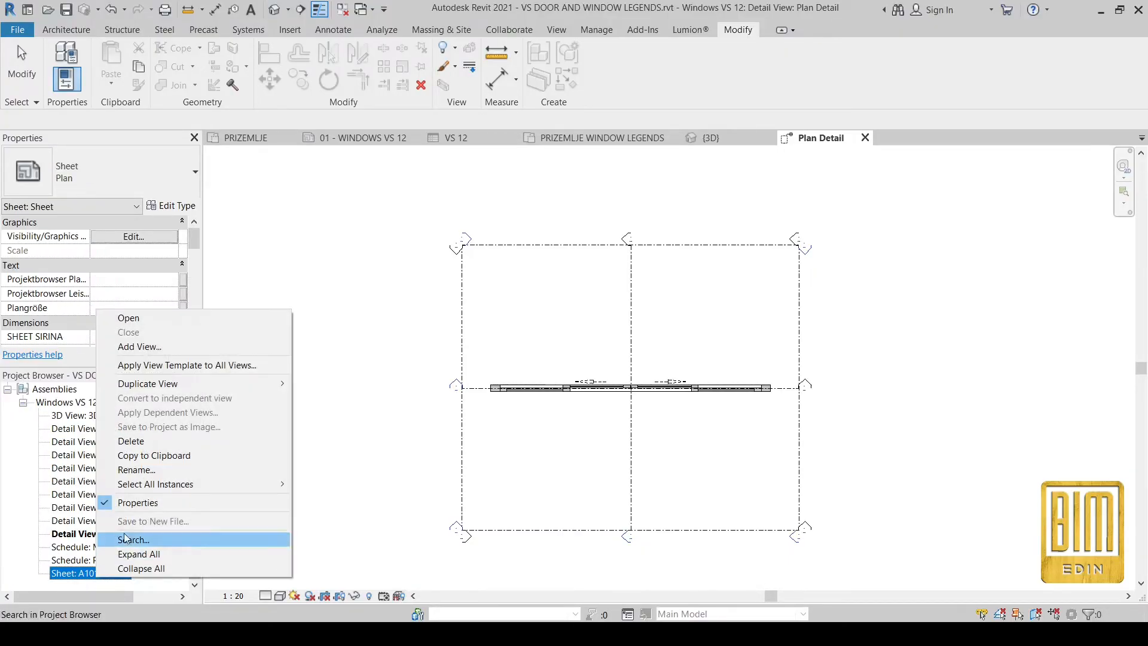
{"action": "left_click", "coordinate": [123, 468]}
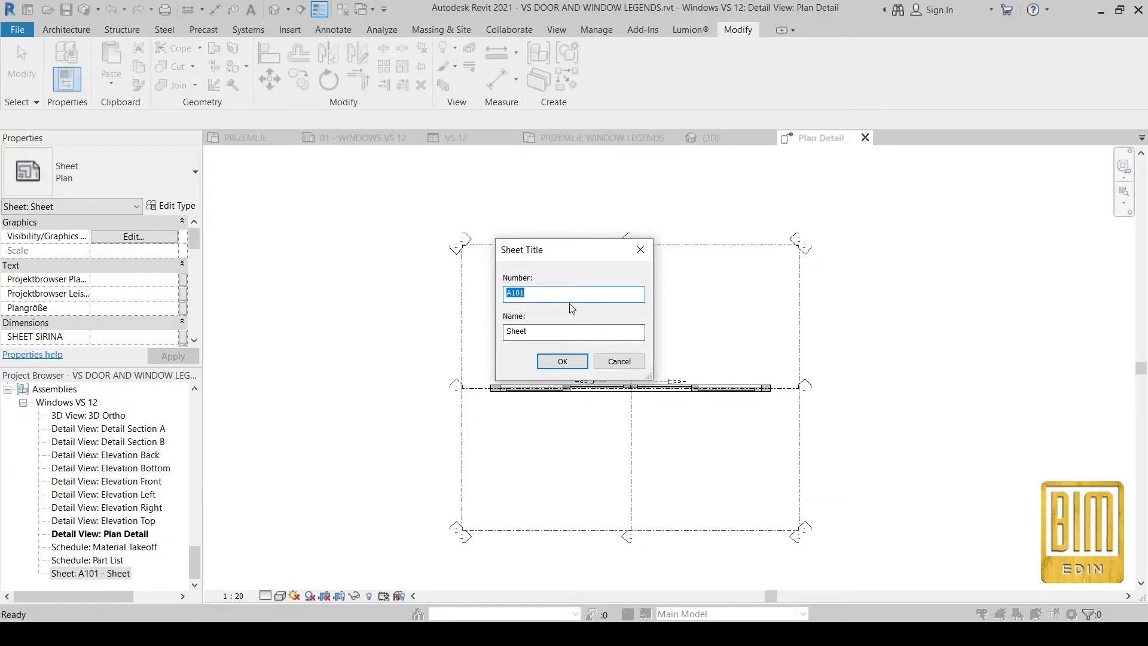
{"action": "left_click_drag", "start_coordinate": [580, 333], "coordinate": [476, 334]}
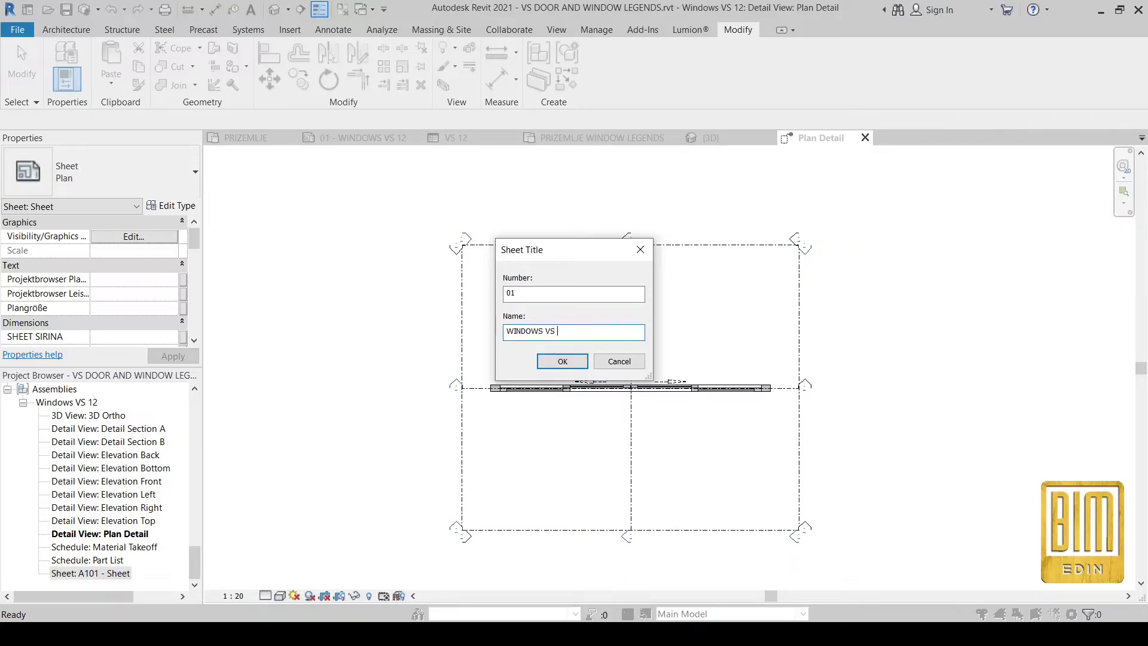
{"action": "left_click", "coordinate": [537, 362]}
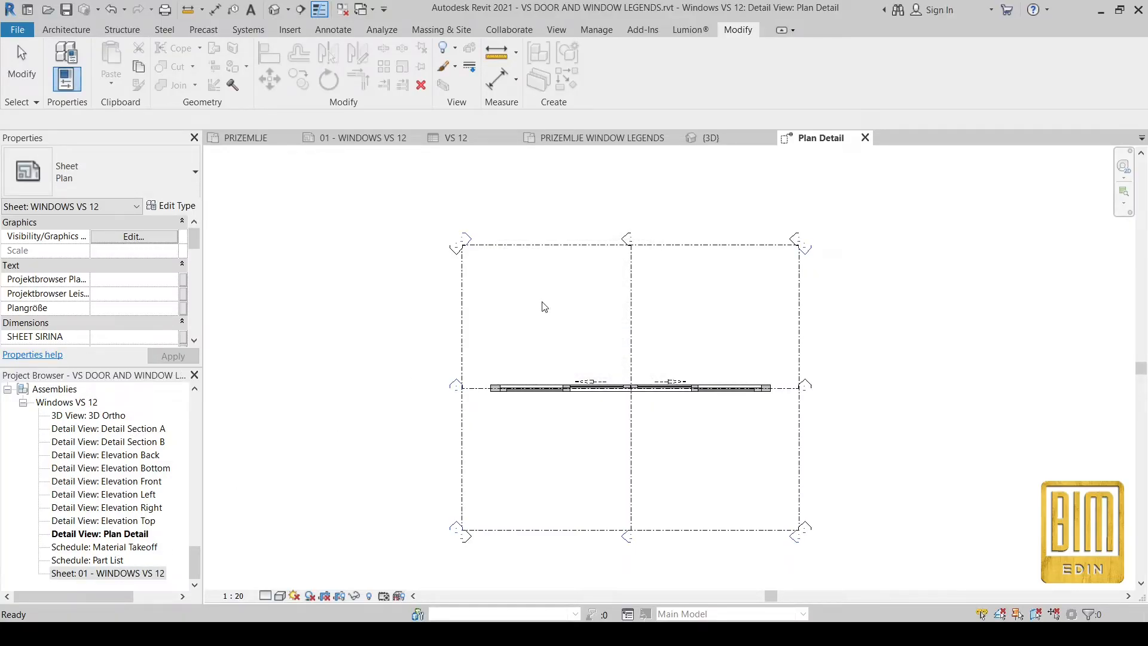
Delete the assembly's Detail Section A from the Plan Detail view.
{"action": "left_click", "coordinate": [589, 473]}
{"action": "scroll", "coordinate": [567, 534], "scroll_direction": "up", "scroll_amount": 3}
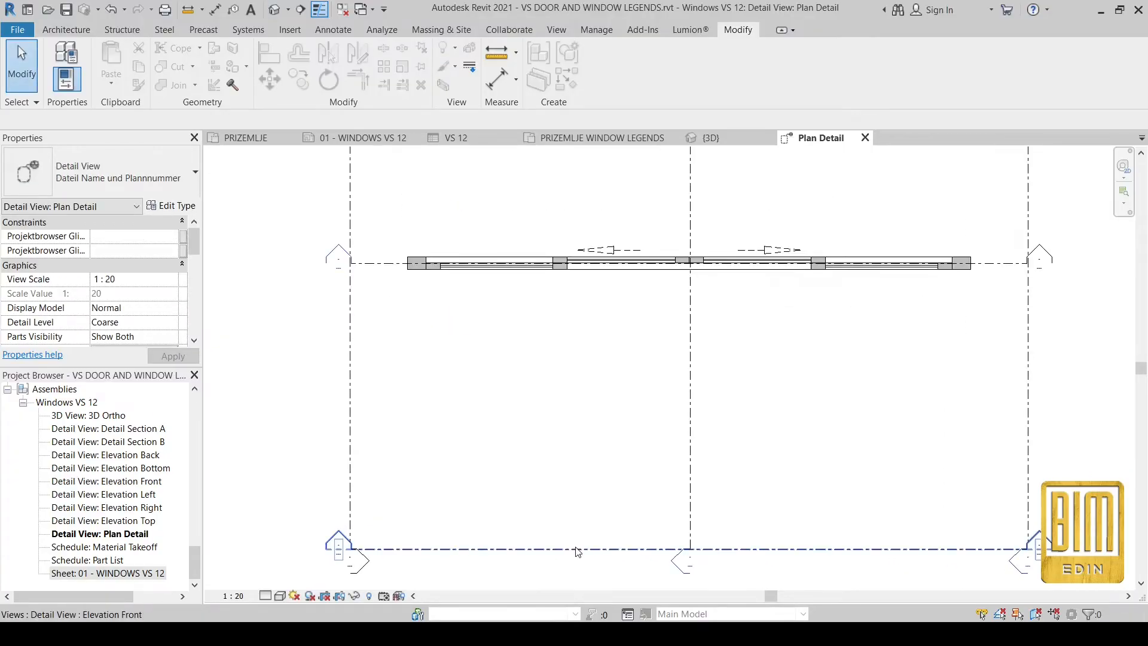
{"action": "left_click", "coordinate": [576, 548]}
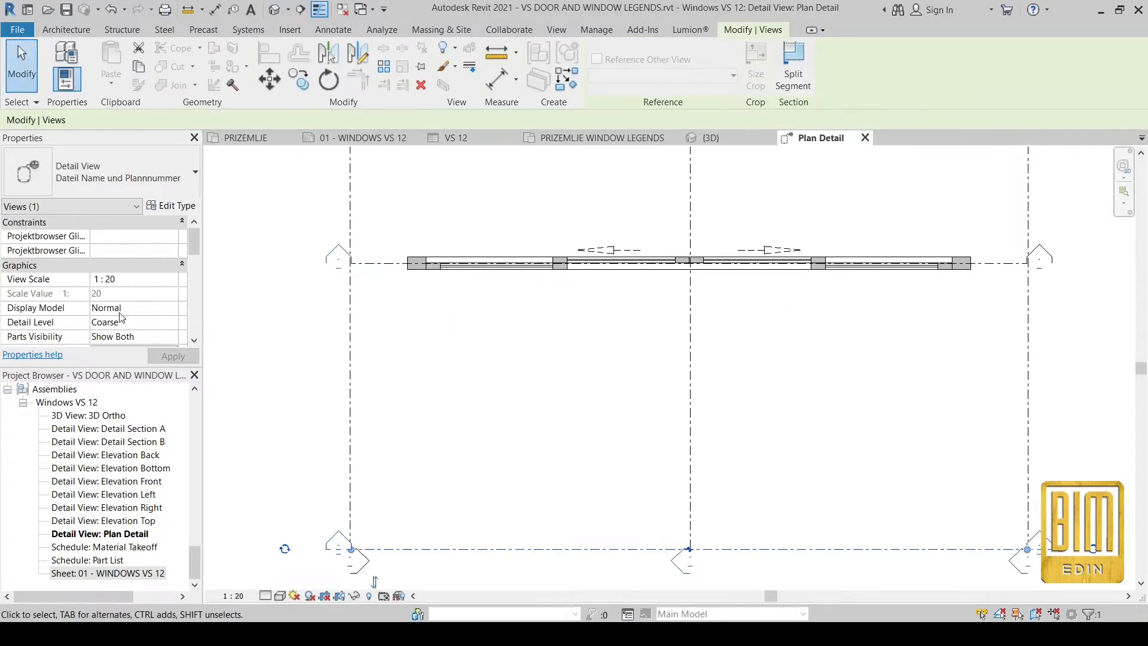
{"action": "key", "text": "Delete"}
{"action": "left_click", "coordinate": [622, 366]}
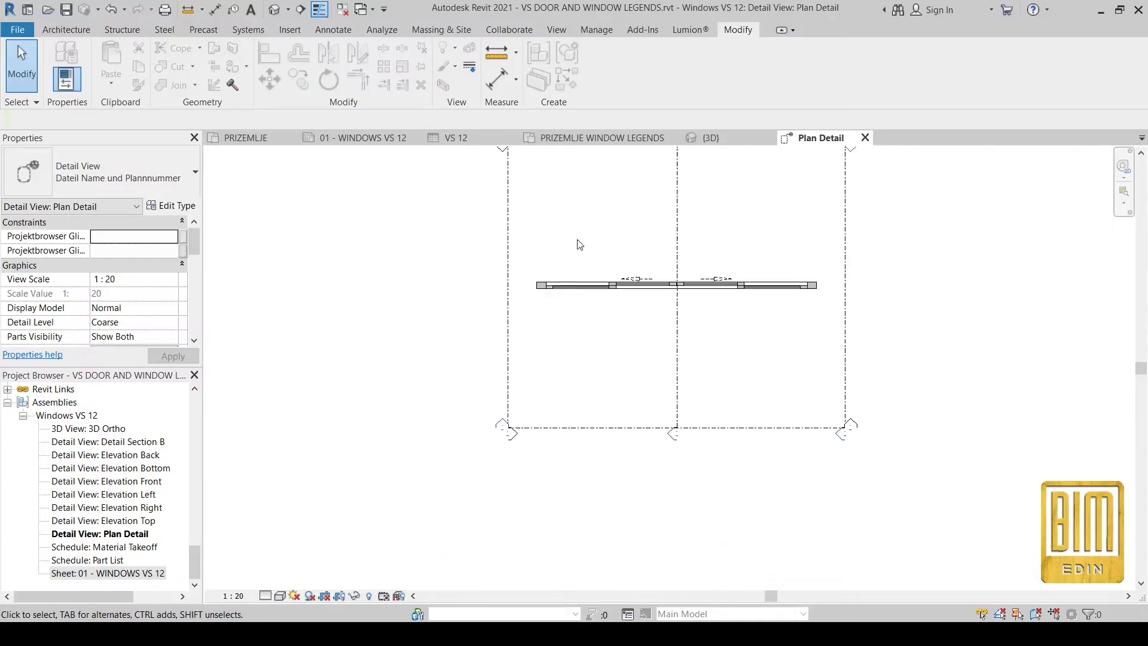
Open the assembly sheet 01 - WINDOWS VS 12 and place the Plan Detail view on it.
{"action": "double_click", "coordinate": [110, 576]}
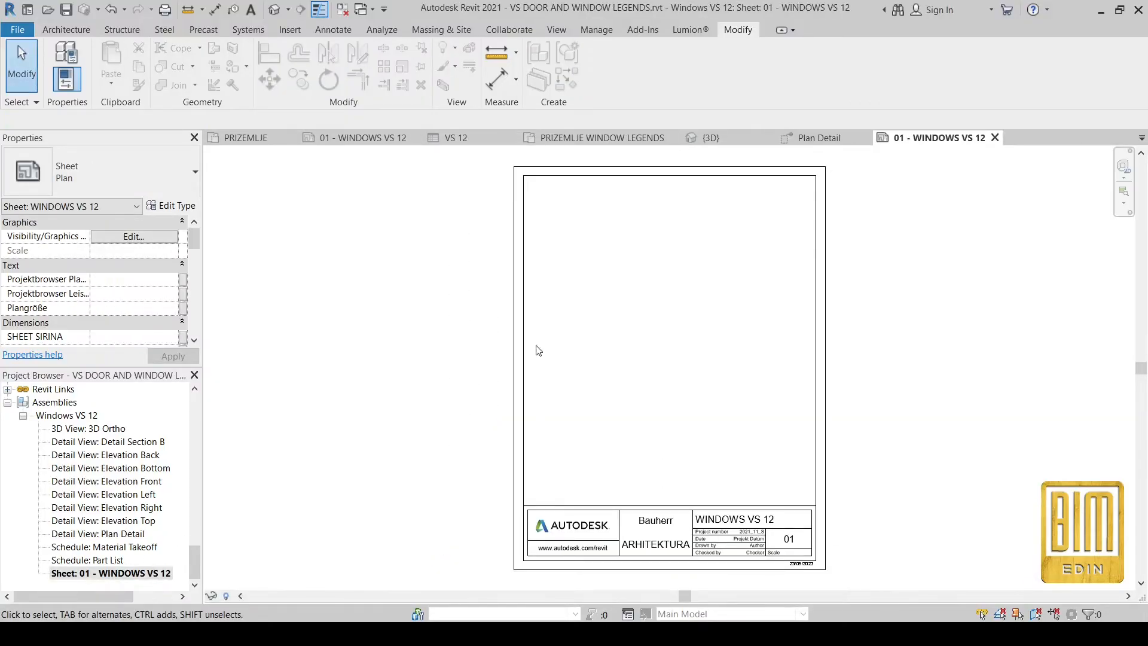
{"action": "scroll", "coordinate": [691, 575], "scroll_direction": "up", "scroll_amount": 1}
{"action": "scroll", "coordinate": [691, 575], "scroll_direction": "up", "scroll_amount": 1}
{"action": "scroll", "coordinate": [607, 499], "scroll_direction": "down", "scroll_amount": 2}
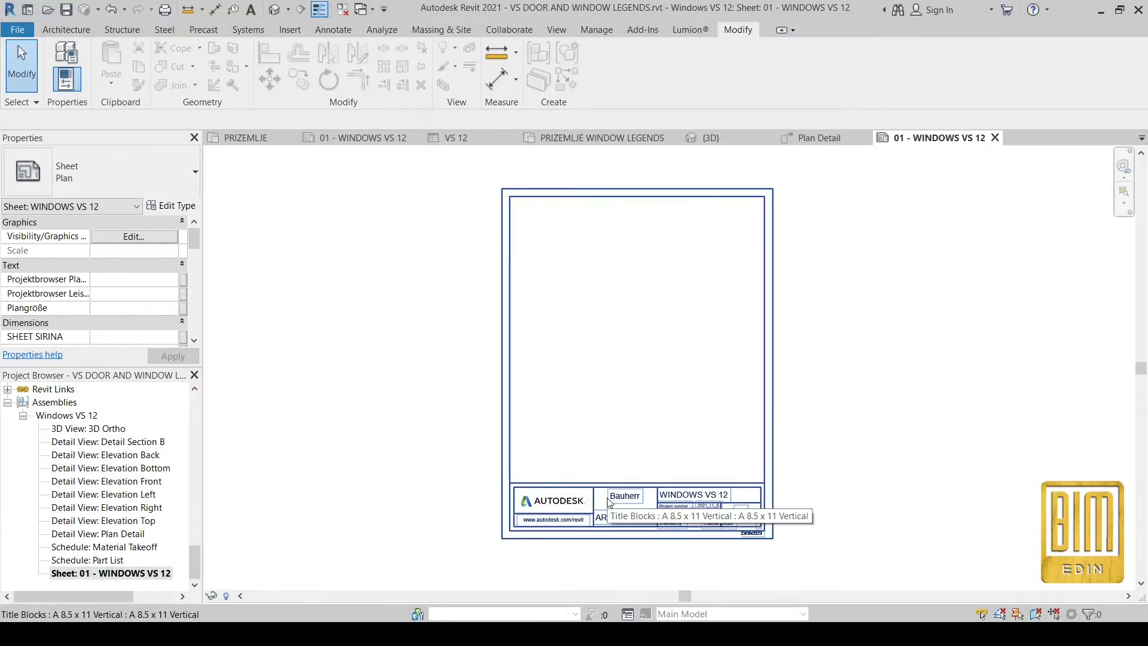
{"action": "left_click", "coordinate": [98, 534]}
{"action": "left_click_drag", "start_coordinate": [247, 519], "coordinate": [615, 397]}
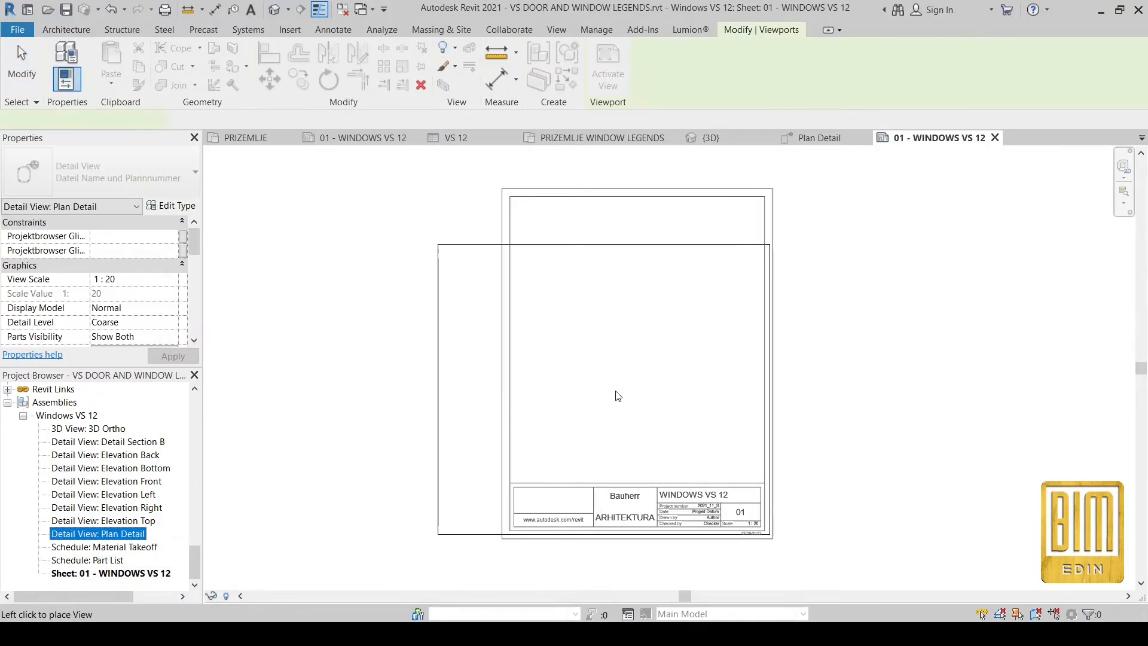
{"action": "left_click", "coordinate": [642, 336]}
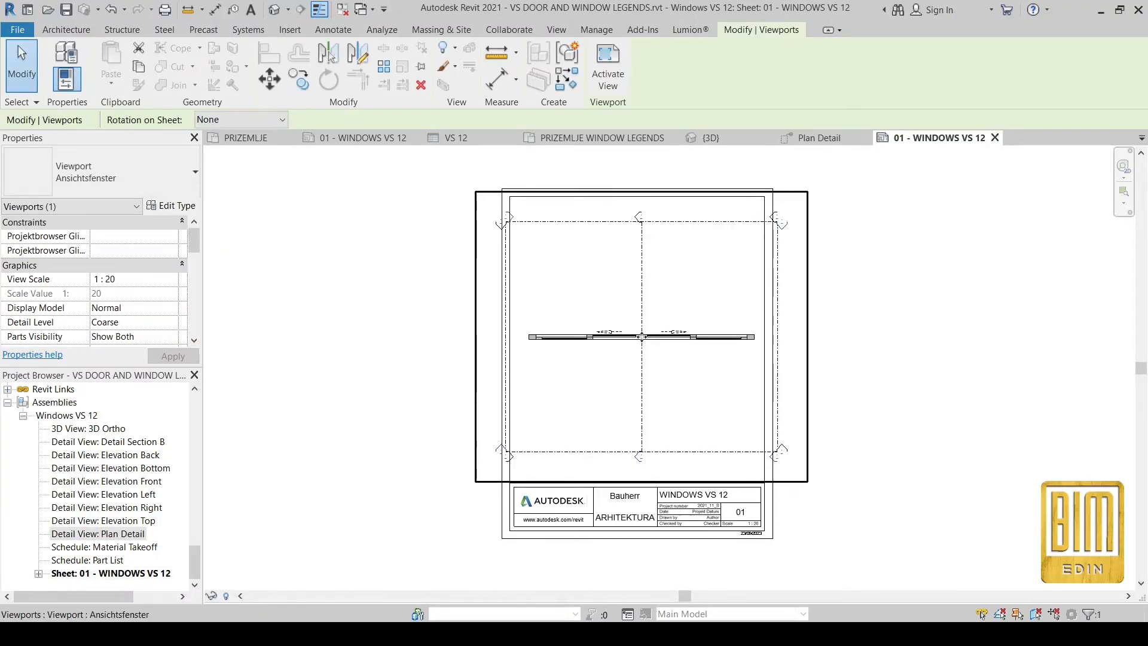
{"action": "scroll", "coordinate": [508, 189], "scroll_direction": "up", "scroll_amount": 5}
{"action": "left_click", "coordinate": [507, 189]}
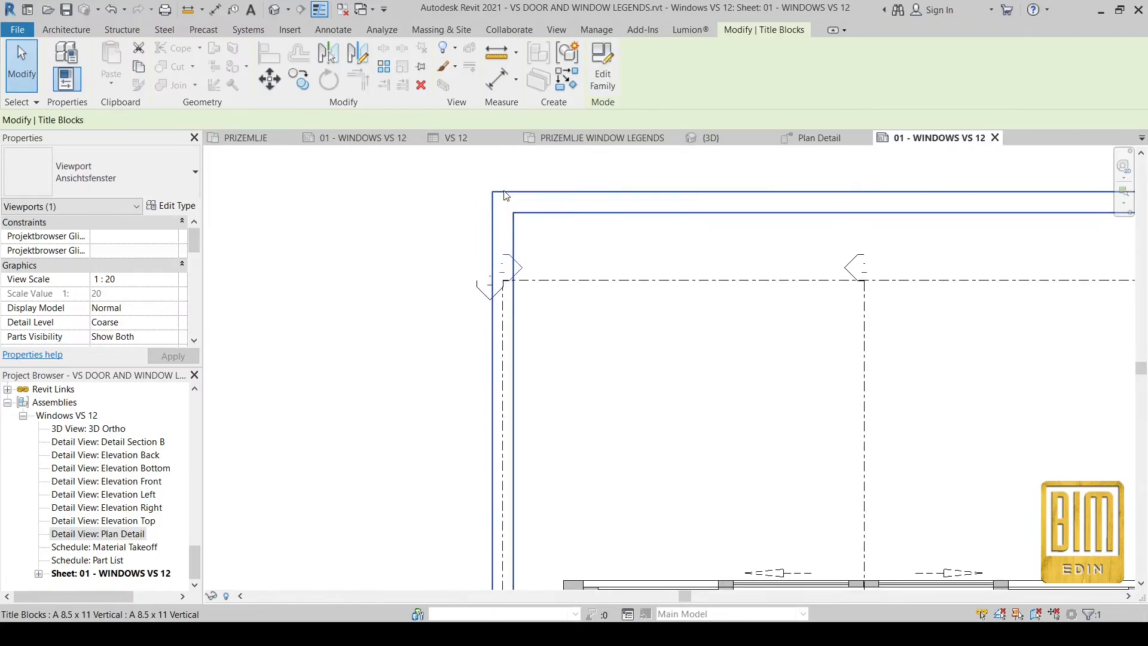
{"action": "left_click", "coordinate": [107, 170]}
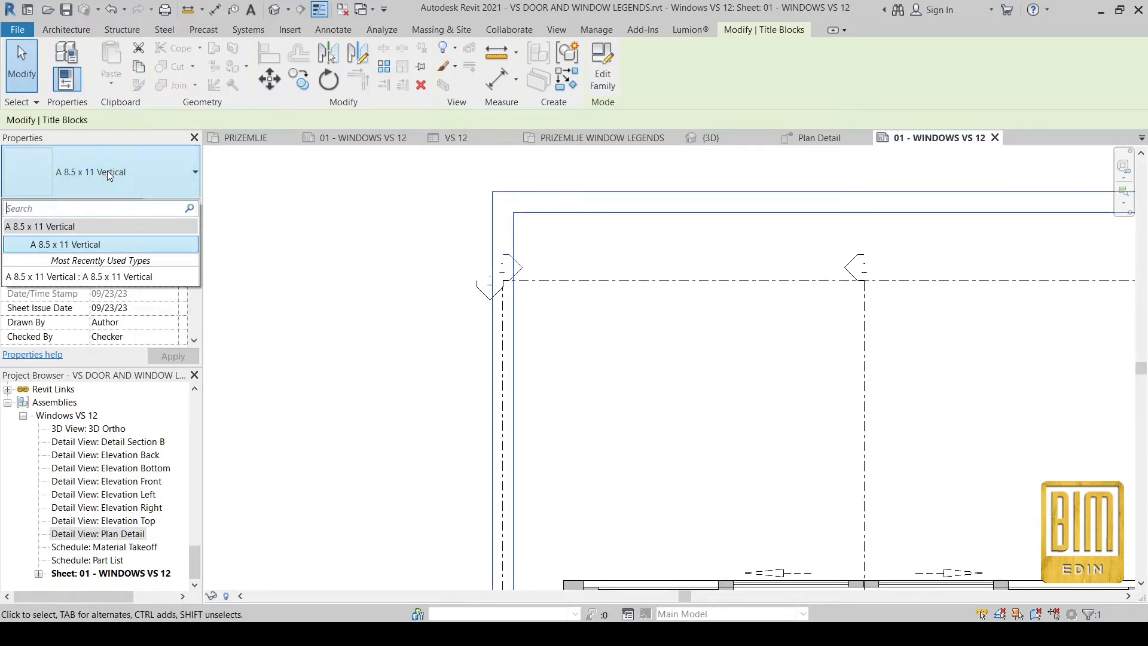
{"action": "left_click", "coordinate": [168, 208]}
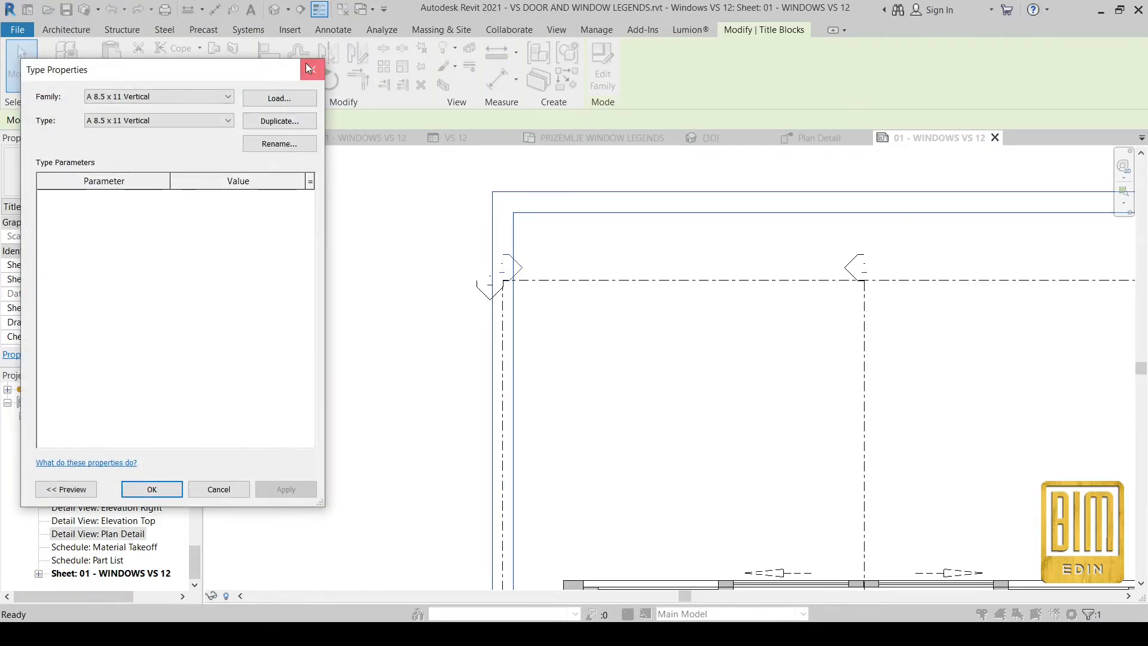
{"action": "left_click", "coordinate": [309, 67]}
{"action": "scroll", "coordinate": [579, 238], "scroll_direction": "down", "scroll_amount": 5}
{"action": "left_click", "coordinate": [441, 231]}
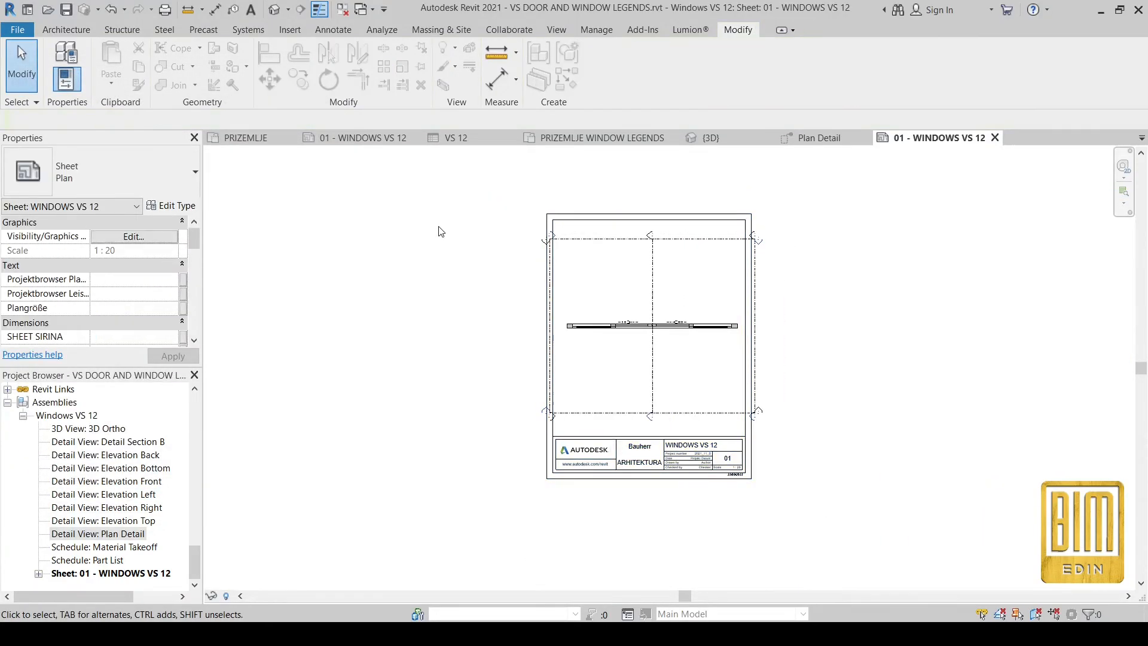
Load the E 34 x 44 Horizontal title block family and apply it to the sheet's title block.
{"action": "left_click", "coordinate": [566, 214]}
{"action": "left_click", "coordinate": [168, 205]}
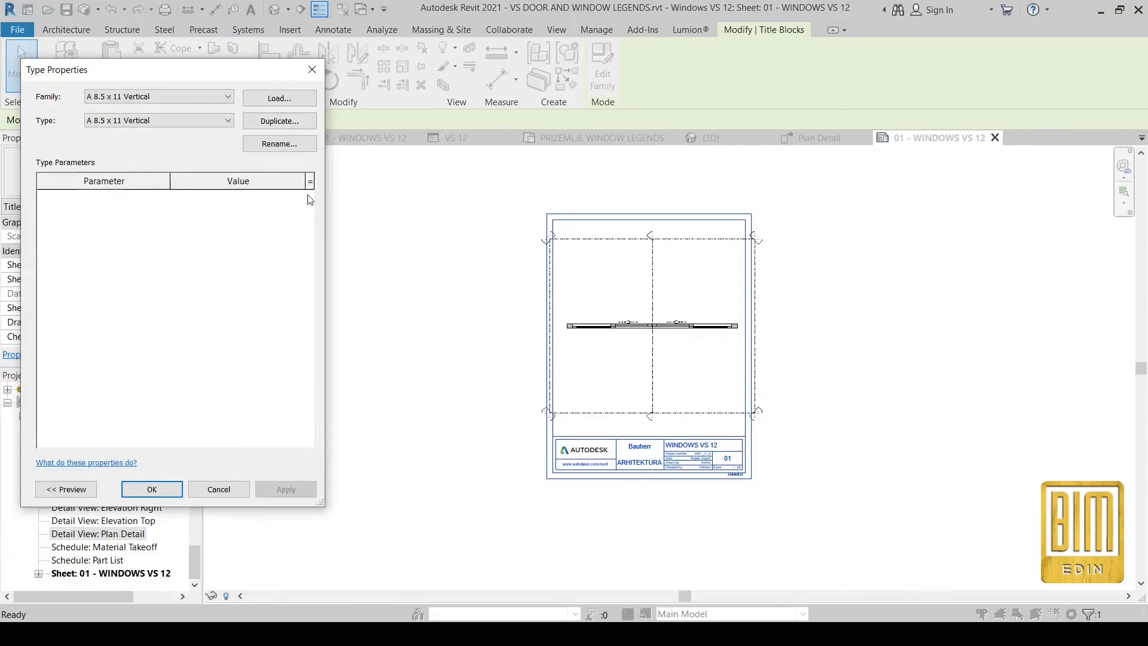
{"action": "left_click", "coordinate": [287, 100]}
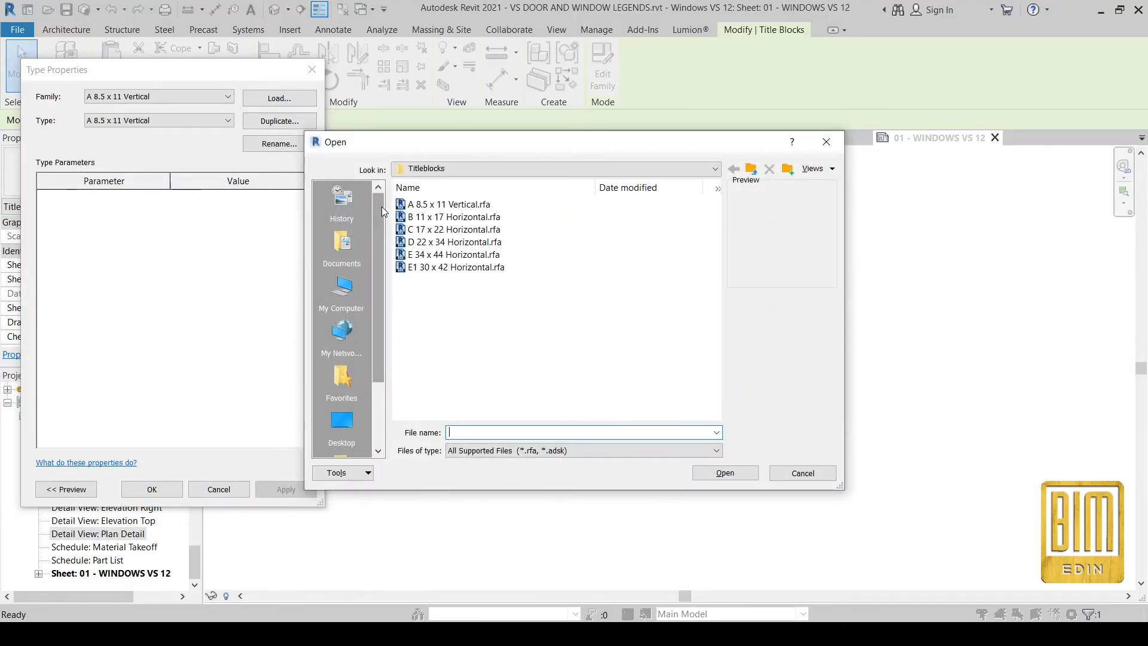
{"action": "left_click", "coordinate": [441, 262]}
{"action": "left_click", "coordinate": [453, 270]}
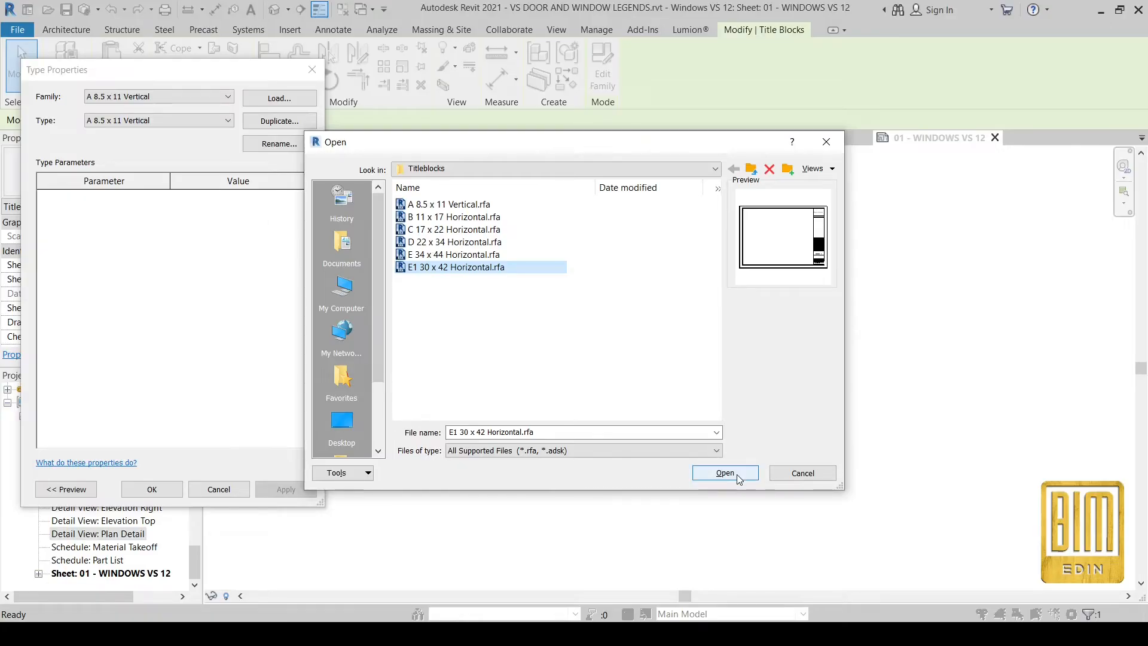
{"action": "left_click", "coordinate": [464, 256]}
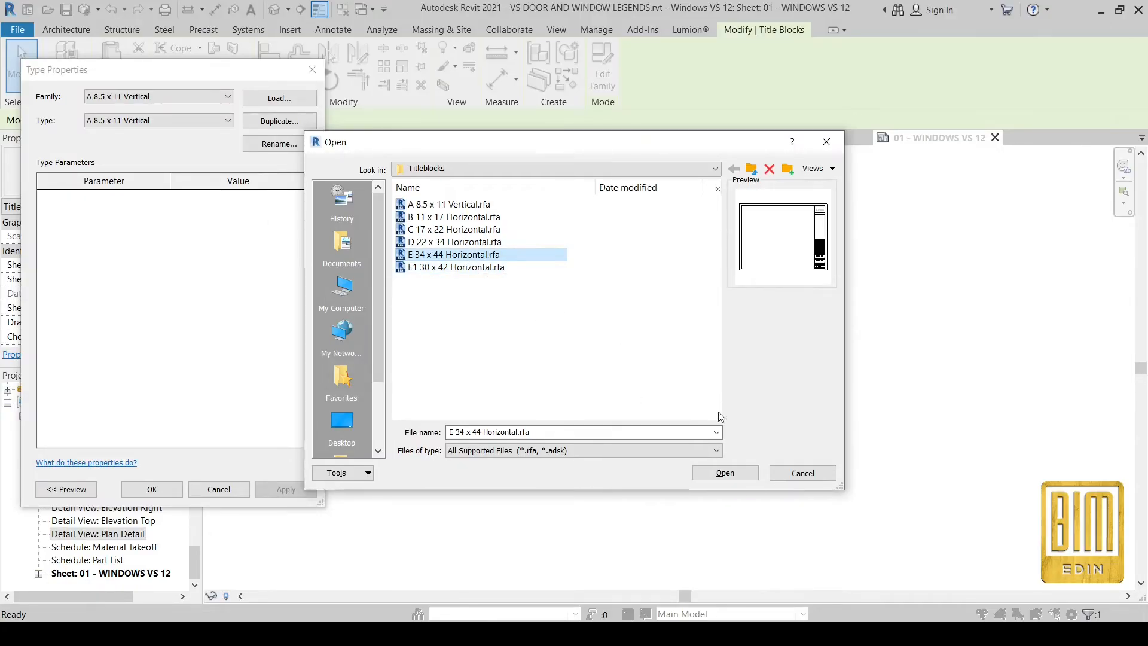
{"action": "left_click", "coordinate": [725, 473]}
{"action": "left_click", "coordinate": [152, 489]}
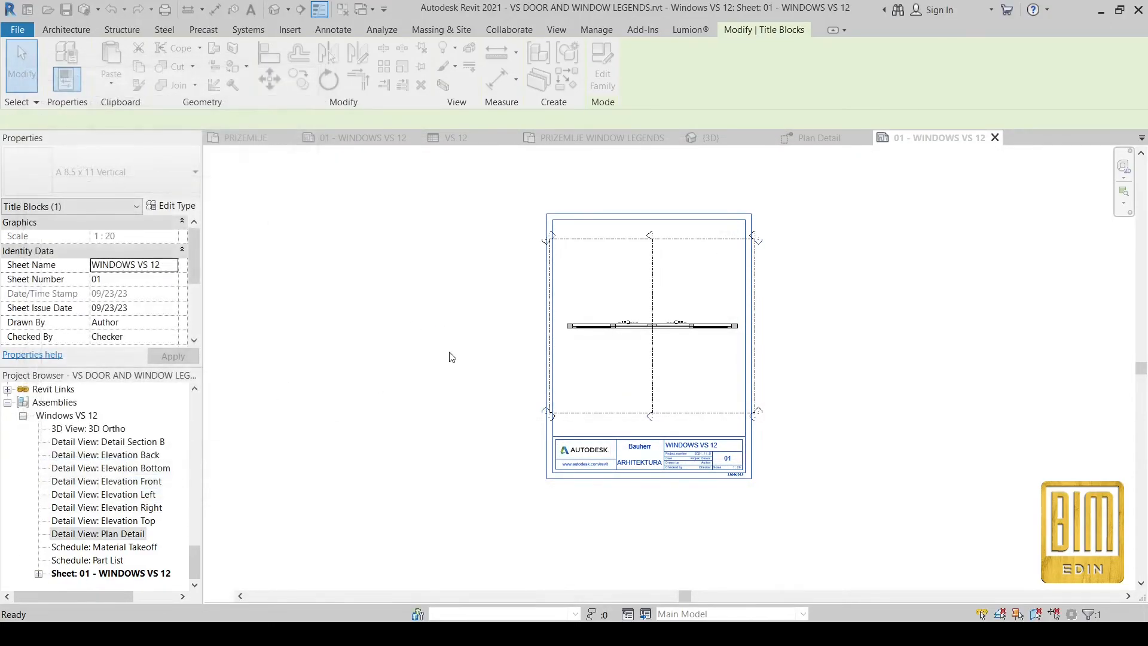
Move the Plan Detail viewport into the upper-left area of the enlarged sheet.
{"action": "scroll", "coordinate": [460, 349], "scroll_direction": "down", "scroll_amount": 5}
{"action": "left_click", "coordinate": [525, 363]}
{"action": "left_click_drag", "start_coordinate": [525, 363], "coordinate": [546, 254]}
{"action": "scroll", "coordinate": [541, 263], "scroll_direction": "up", "scroll_amount": 6}
{"action": "middle_click_drag", "start_coordinate": [538, 267], "coordinate": [513, 353]}
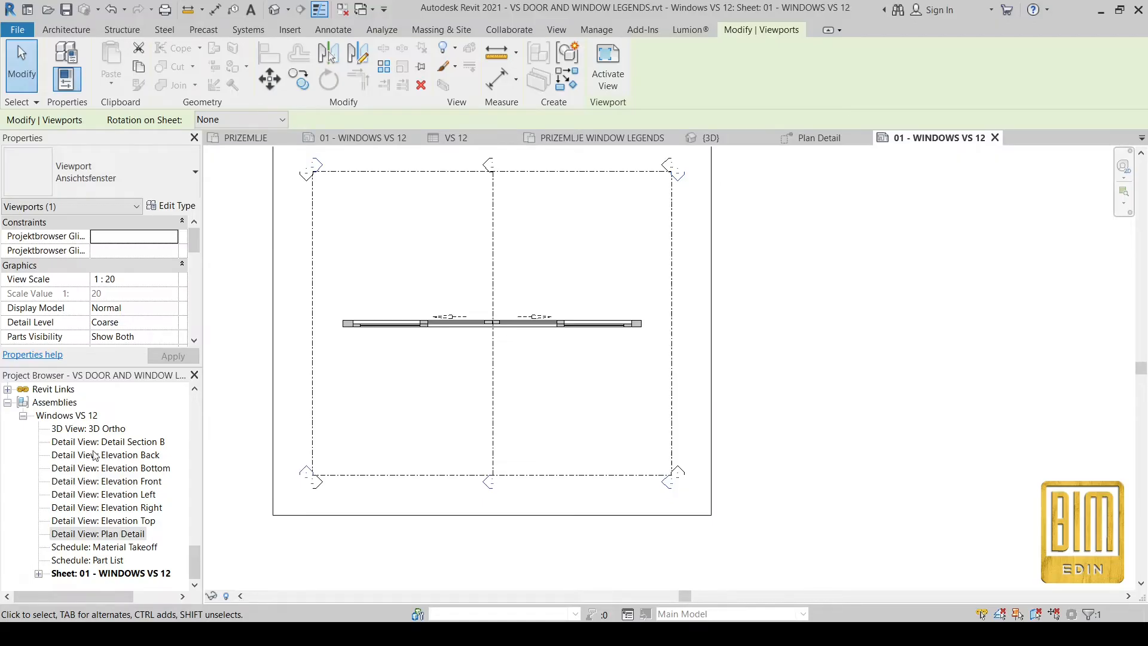
Try the Elevation Right view beside the plan view on the sheet and remove its viewport again.
{"action": "left_click", "coordinate": [107, 525]}
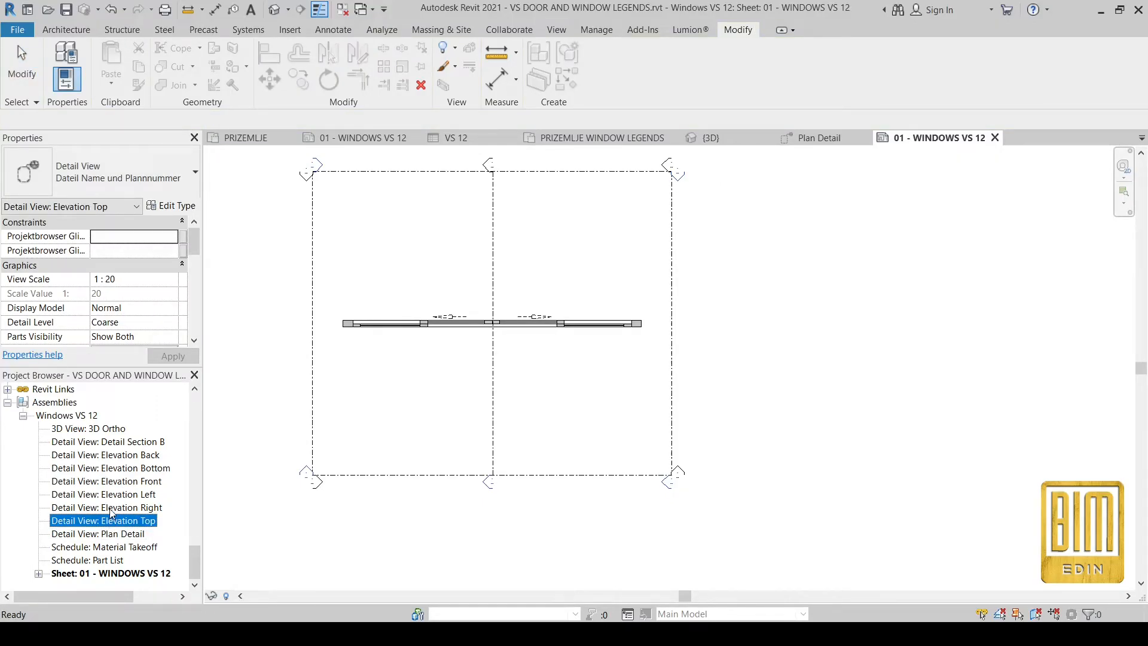
{"action": "left_click", "coordinate": [110, 508]}
{"action": "left_click_drag", "start_coordinate": [667, 369], "coordinate": [592, 355]}
{"action": "scroll", "coordinate": [592, 357], "scroll_direction": "down", "scroll_amount": 2}
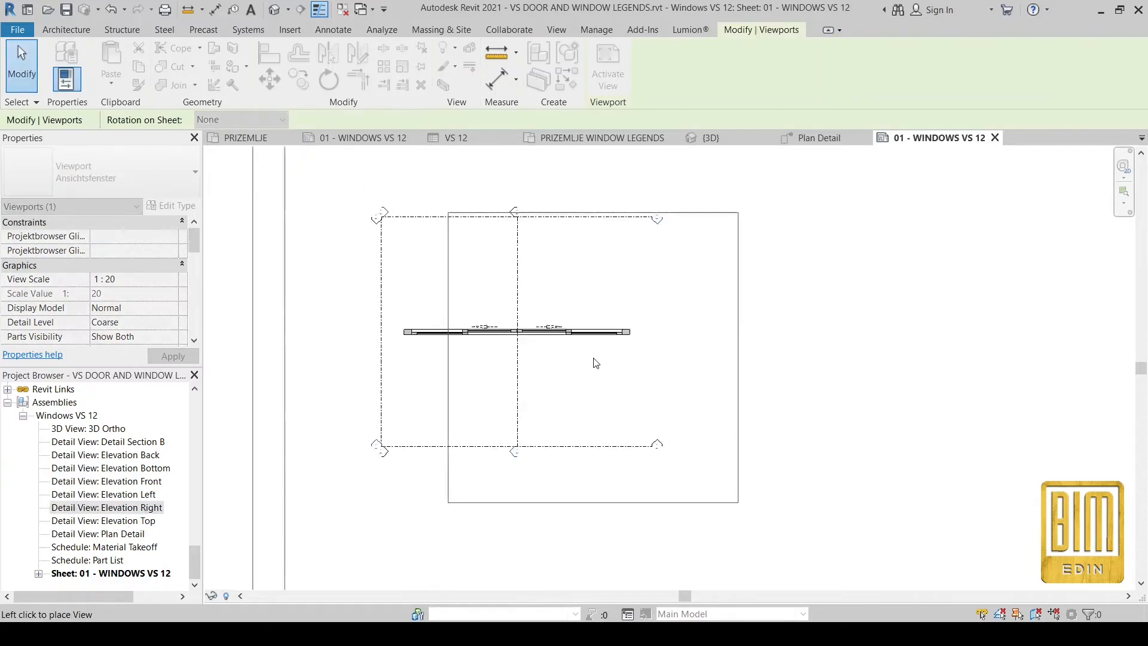
{"action": "left_click", "coordinate": [749, 344]}
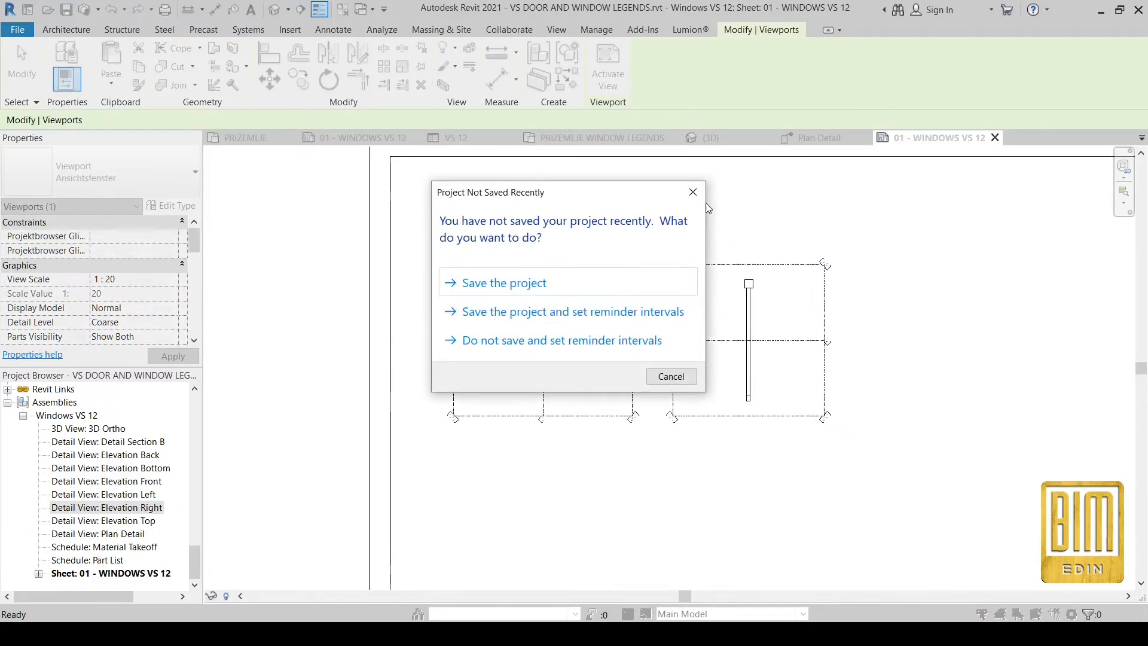
{"action": "key", "text": "Escape"}
{"action": "left_click", "coordinate": [744, 335]}
{"action": "right_click", "coordinate": [751, 339]}
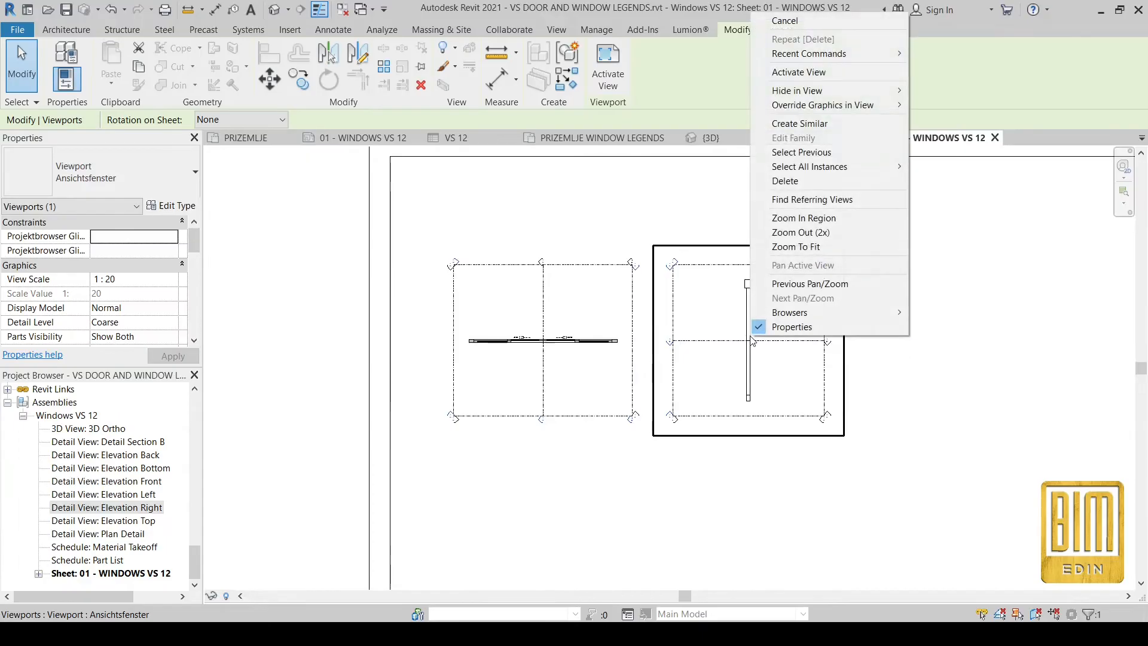
{"action": "left_click", "coordinate": [798, 180]}
Delete the assembly's Elevation Right, Elevation Left and Elevation Bottom views, and open its Elevation Back view.
{"action": "right_click", "coordinate": [122, 508]}
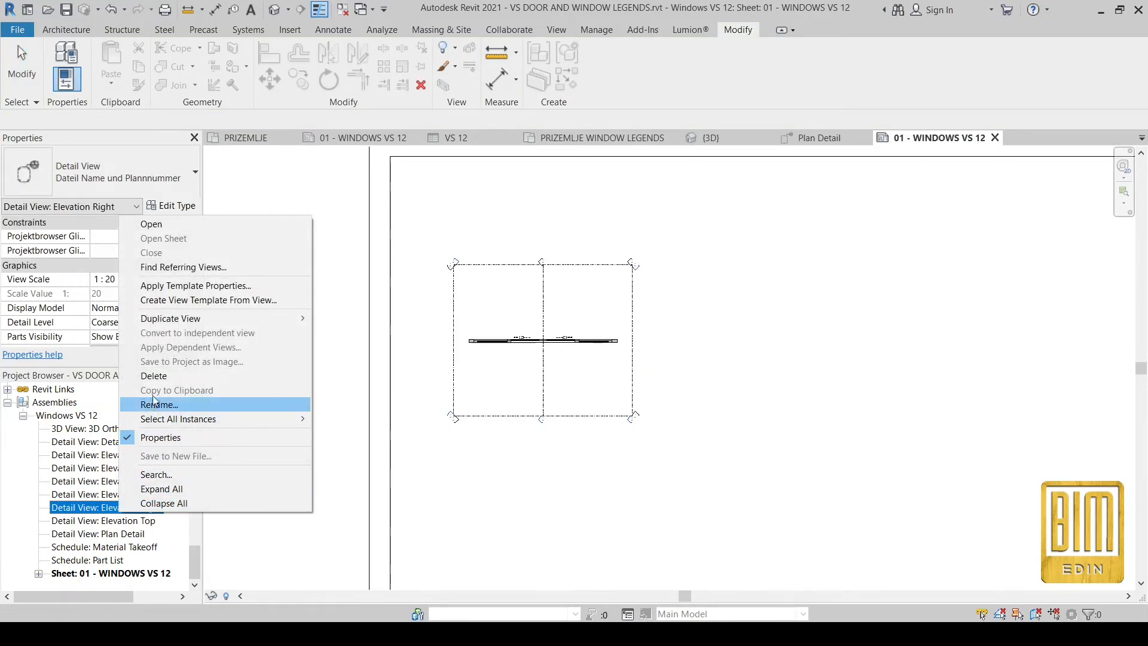
{"action": "left_click", "coordinate": [266, 375]}
{"action": "right_click", "coordinate": [122, 509]}
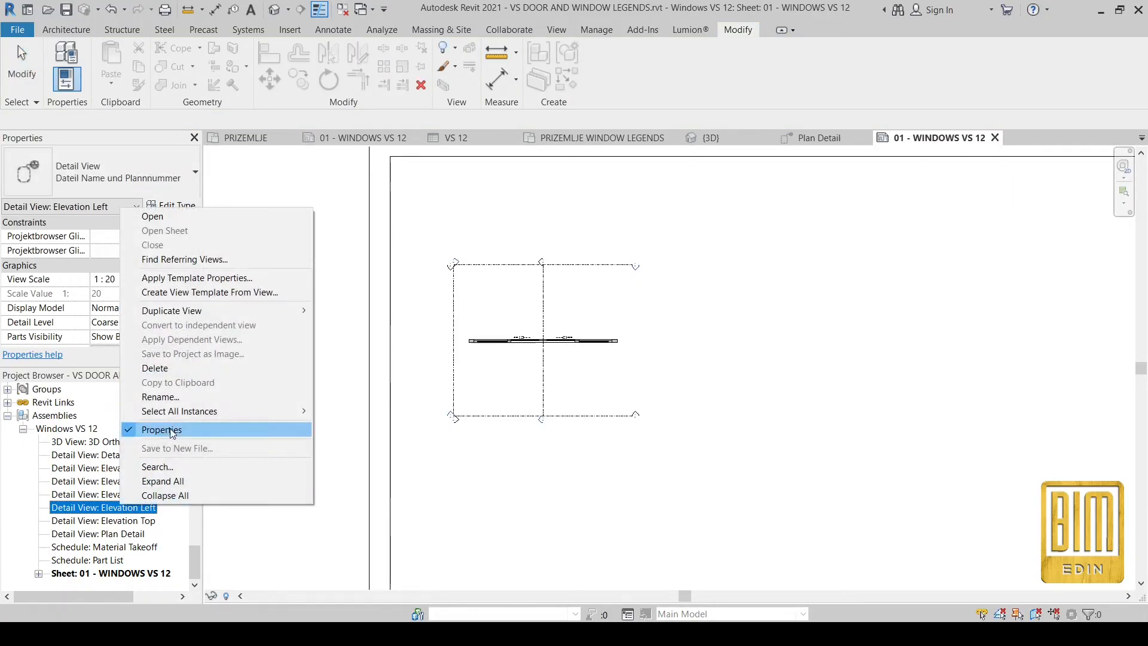
{"action": "left_click", "coordinate": [159, 370]}
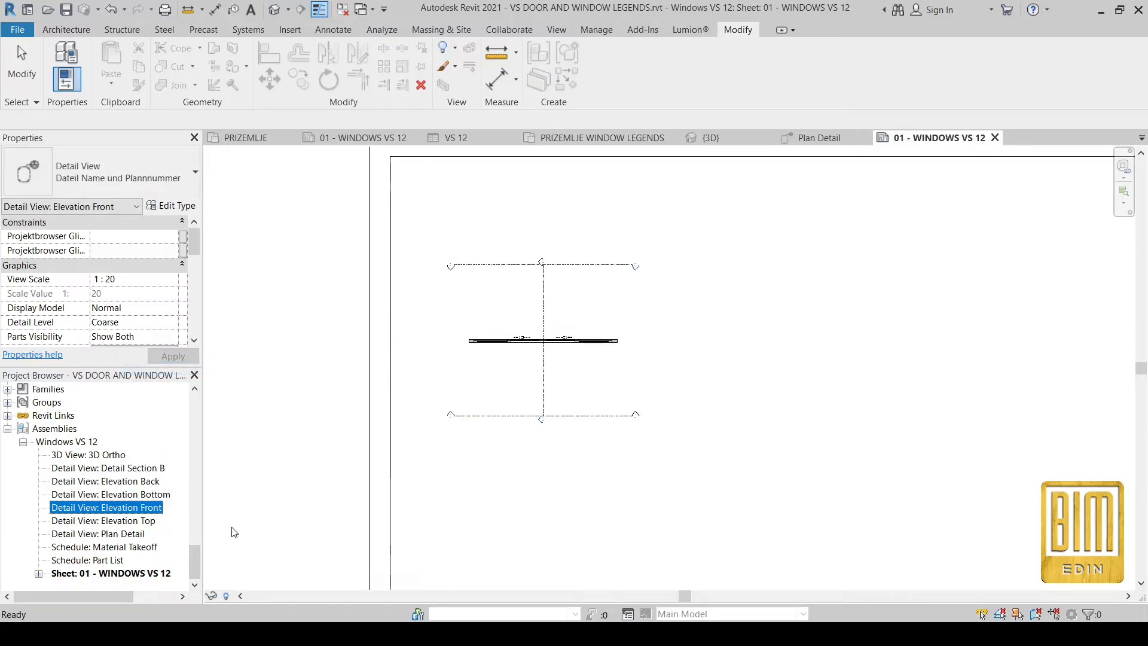
{"action": "right_click", "coordinate": [131, 496]}
{"action": "left_click", "coordinate": [173, 358]}
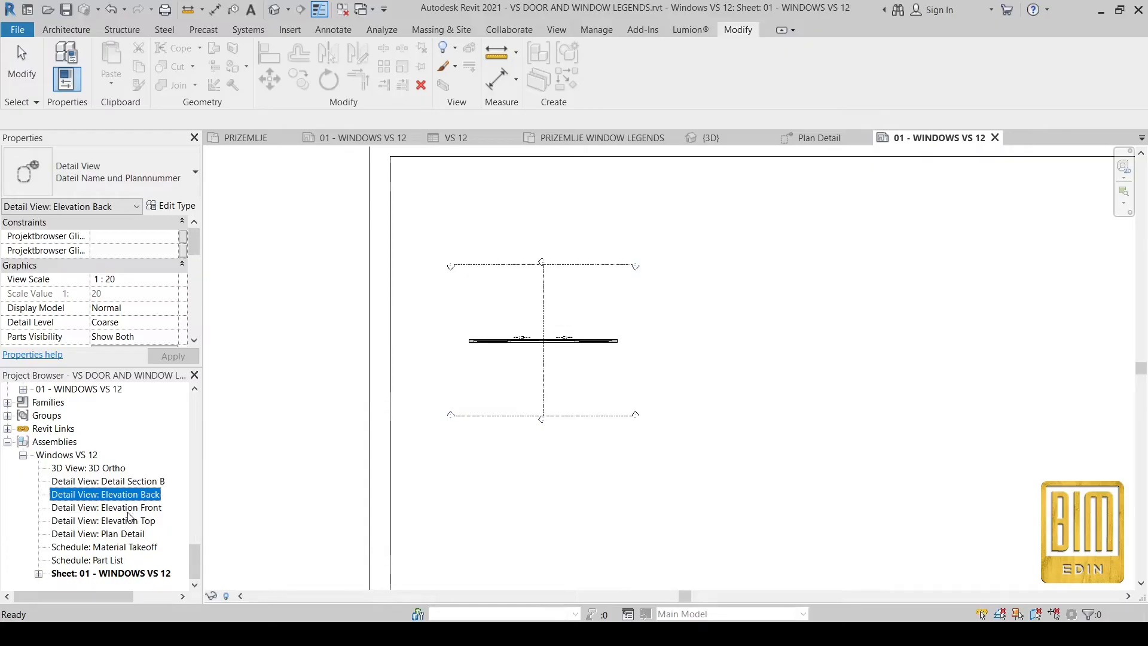
{"action": "double_click", "coordinate": [116, 497]}
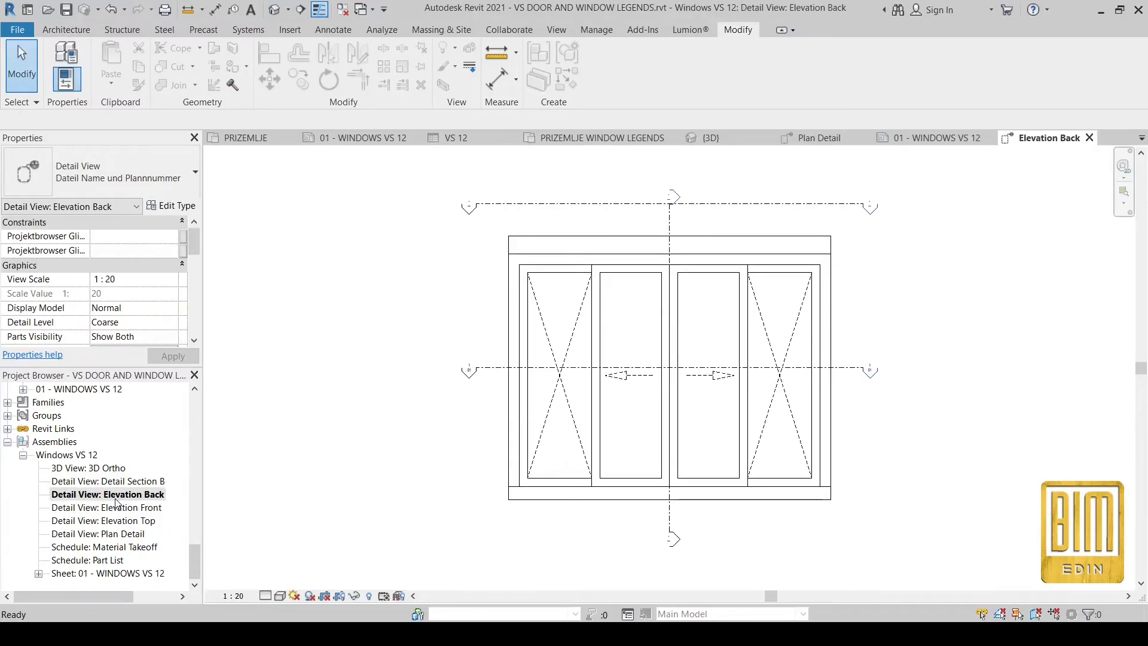
Place the assembly's Elevation Back view on the assembly sheet and align its viewport directly above the Plan Detail view.
{"action": "double_click", "coordinate": [118, 576]}
{"action": "left_click", "coordinate": [109, 495]}
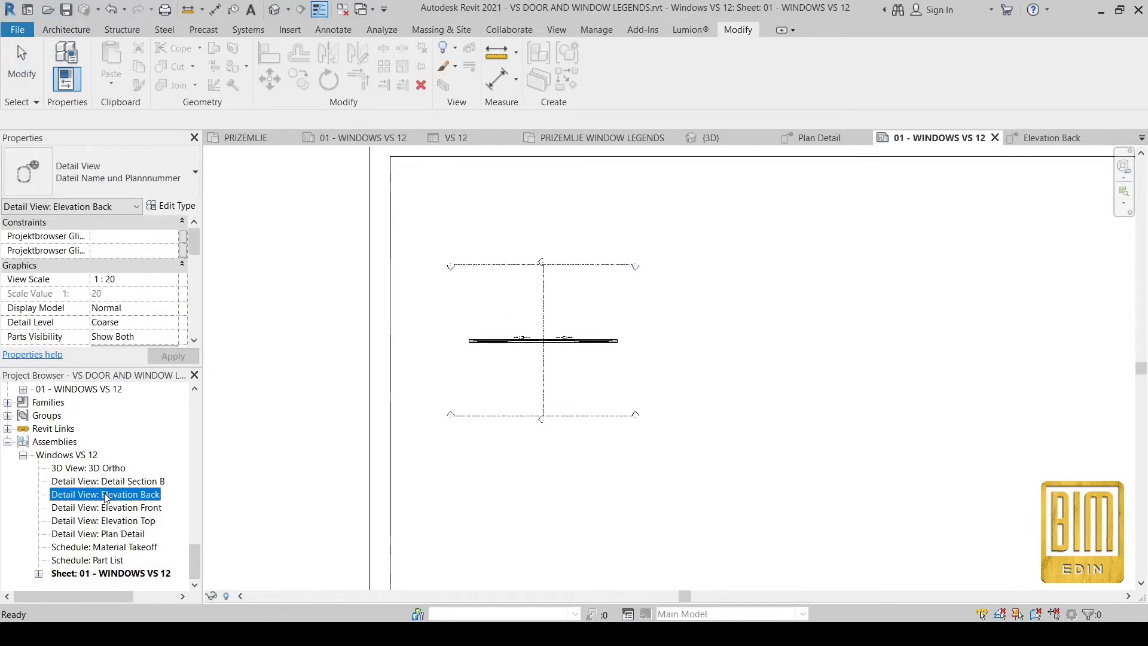
{"action": "left_click_drag", "start_coordinate": [214, 501], "coordinate": [500, 328]}
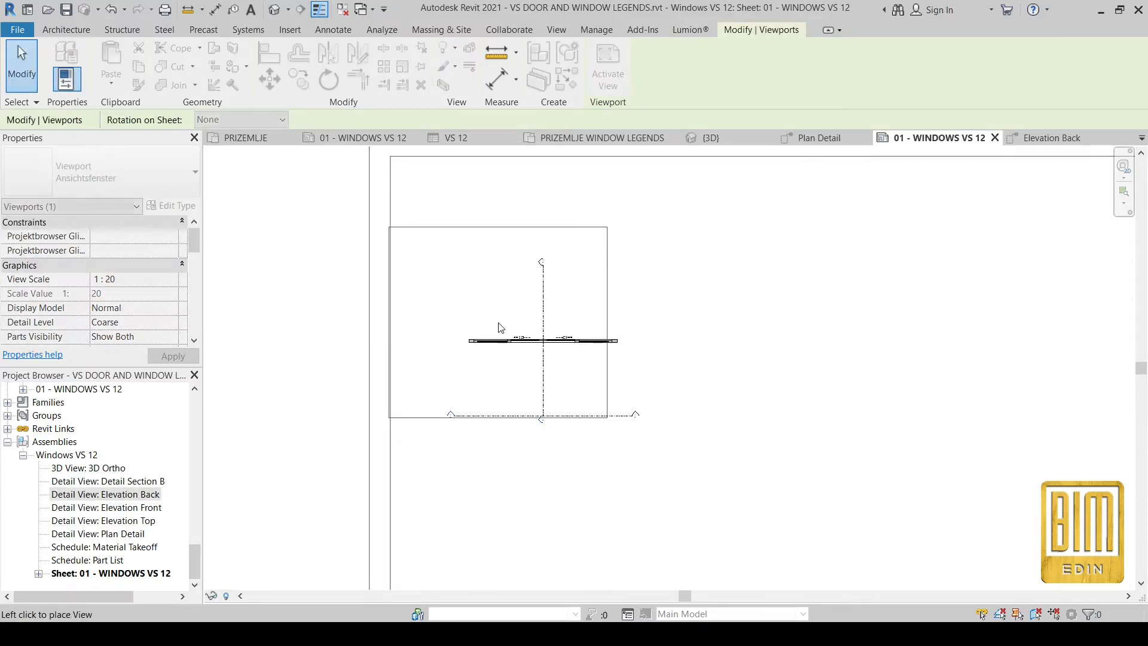
{"action": "left_click", "coordinate": [781, 323]}
{"action": "left_click", "coordinate": [554, 253]}
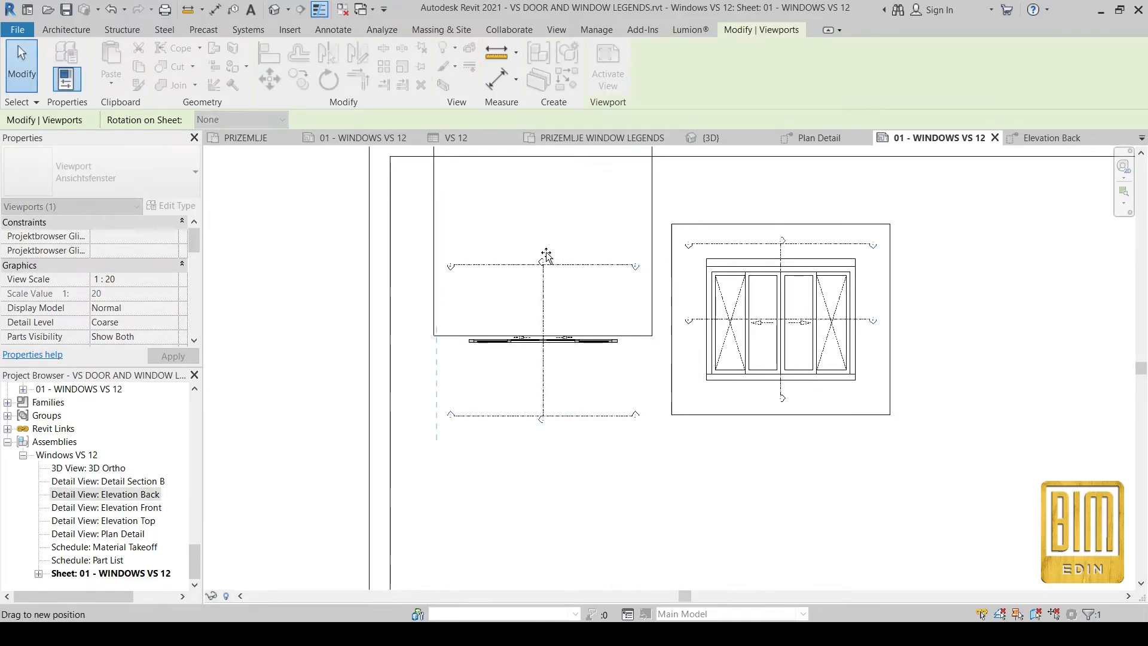
{"action": "left_click_drag", "start_coordinate": [553, 251], "coordinate": [553, 250]}
{"action": "middle_click_drag", "start_coordinate": [554, 250], "coordinate": [578, 300]}
{"action": "scroll", "coordinate": [578, 300], "scroll_direction": "up", "scroll_amount": 3}
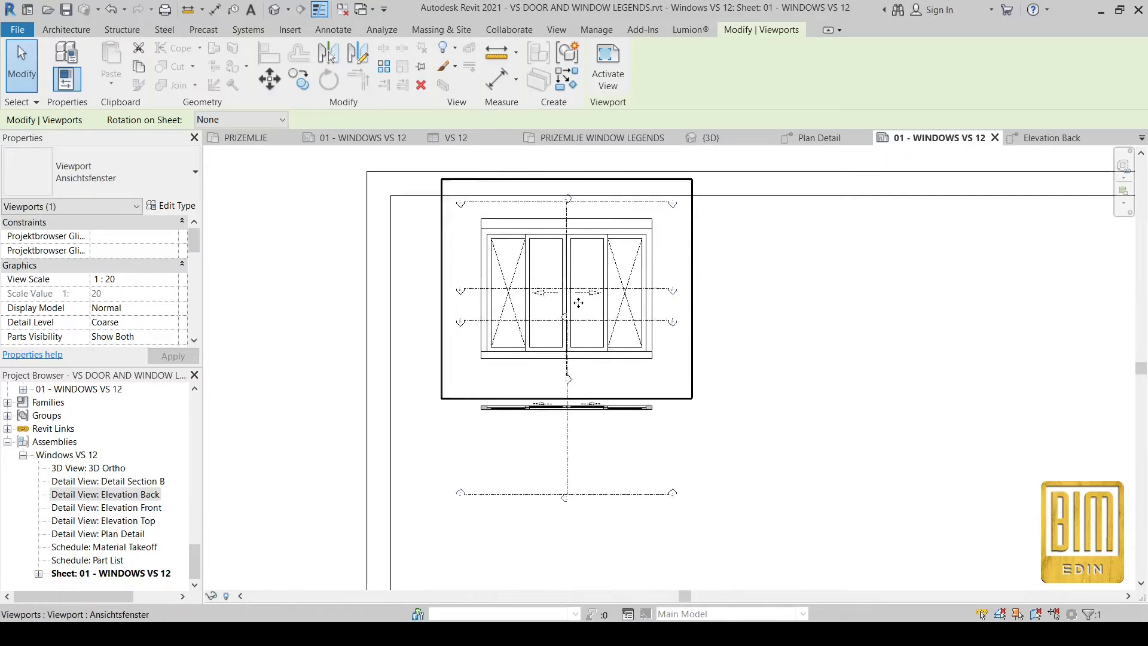
{"action": "left_click_drag", "start_coordinate": [561, 270], "coordinate": [569, 278]}
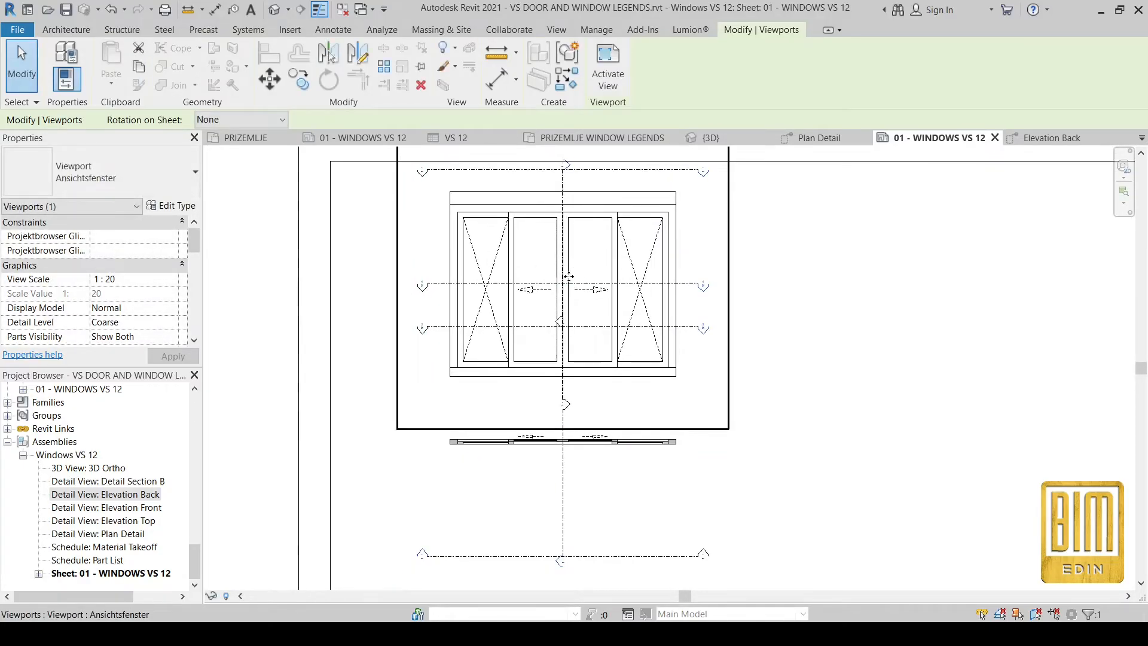
{"action": "scroll", "coordinate": [567, 274], "scroll_direction": "down", "scroll_amount": 3}
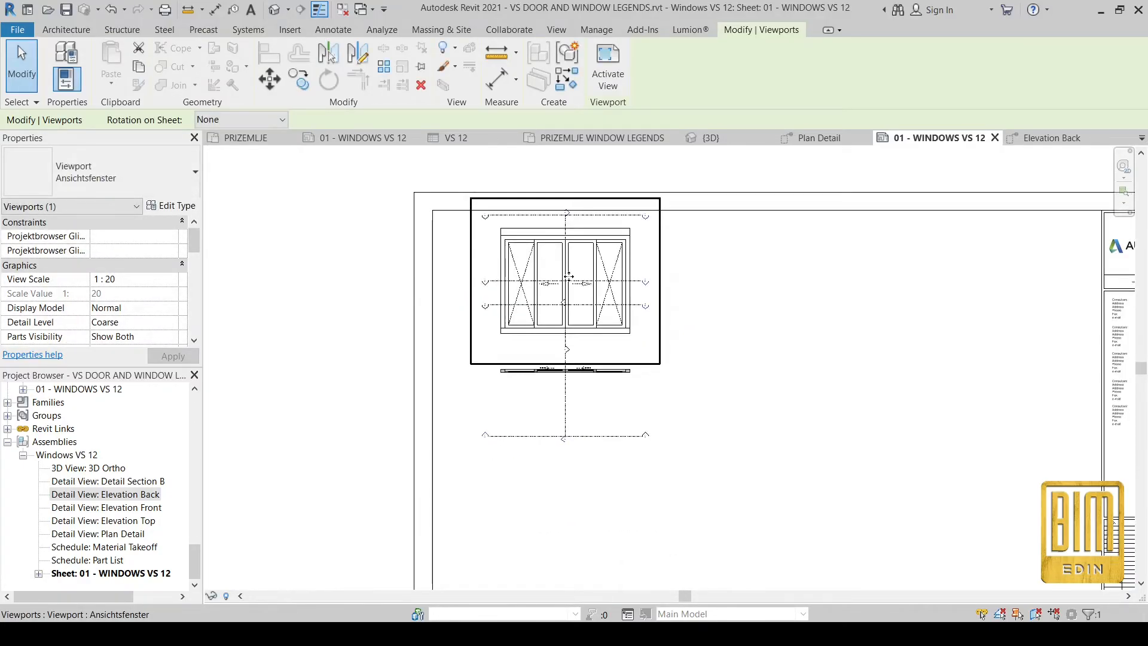
Add the Elevation Front view to the sheet, align it above the plan, and move the Elevation Back viewport beside it.
{"action": "left_click", "coordinate": [114, 508]}
{"action": "left_click_drag", "start_coordinate": [618, 407], "coordinate": [679, 350]}
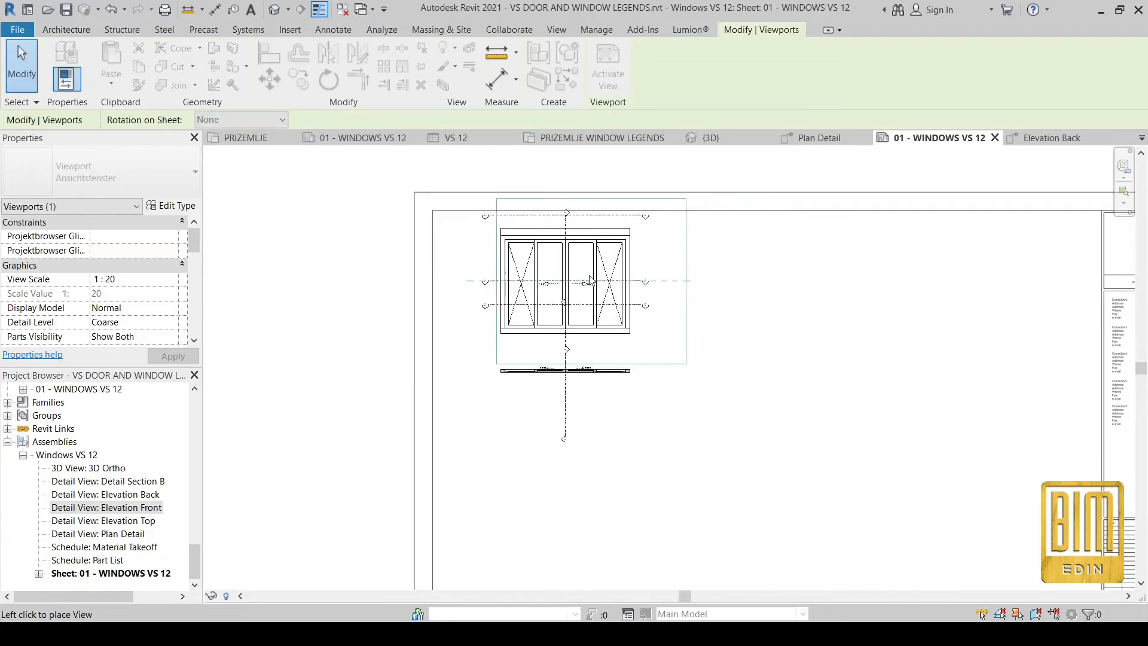
{"action": "left_click", "coordinate": [785, 281]}
{"action": "left_click_drag", "start_coordinate": [573, 269], "coordinate": [893, 464]}
{"action": "left_click_drag", "start_coordinate": [808, 297], "coordinate": [572, 275]}
{"action": "scroll", "coordinate": [572, 275], "scroll_direction": "up", "scroll_amount": 2}
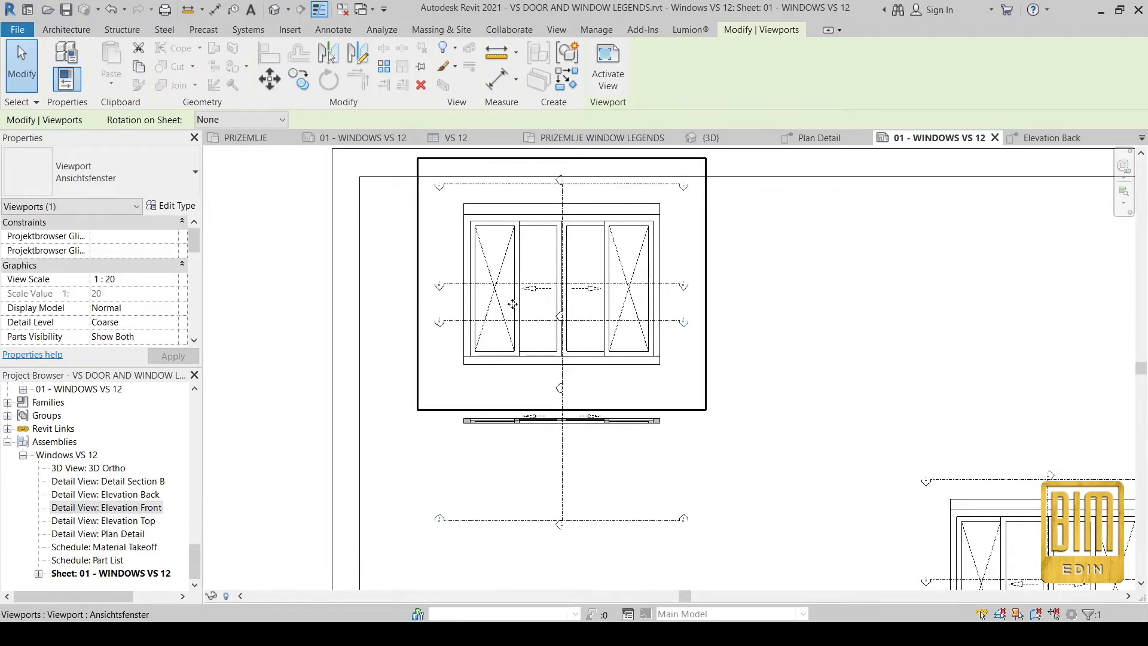
{"action": "scroll", "coordinate": [513, 304], "scroll_direction": "down", "scroll_amount": 2}
{"action": "left_click_drag", "start_coordinate": [867, 485], "coordinate": [731, 290]}
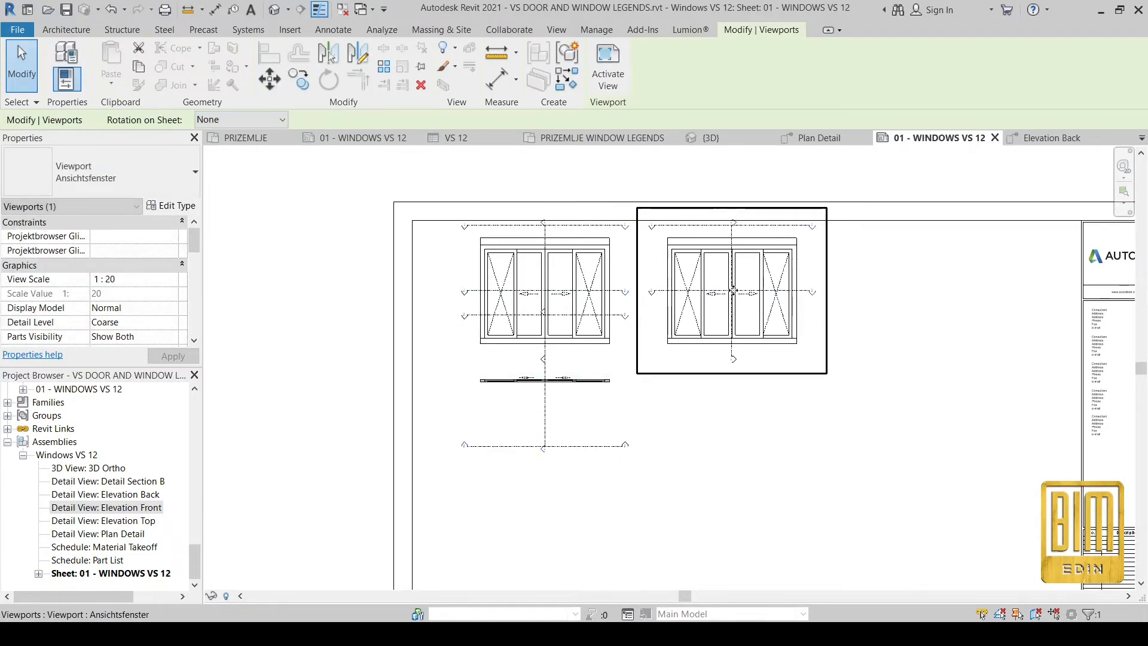
Activate the Plan Detail viewport for editing on the sheet.
{"action": "left_click_drag", "start_coordinate": [559, 423], "coordinate": [559, 425]}
{"action": "double_click", "coordinate": [558, 425]}
{"action": "scroll", "coordinate": [559, 404], "scroll_direction": "up", "scroll_amount": 2}
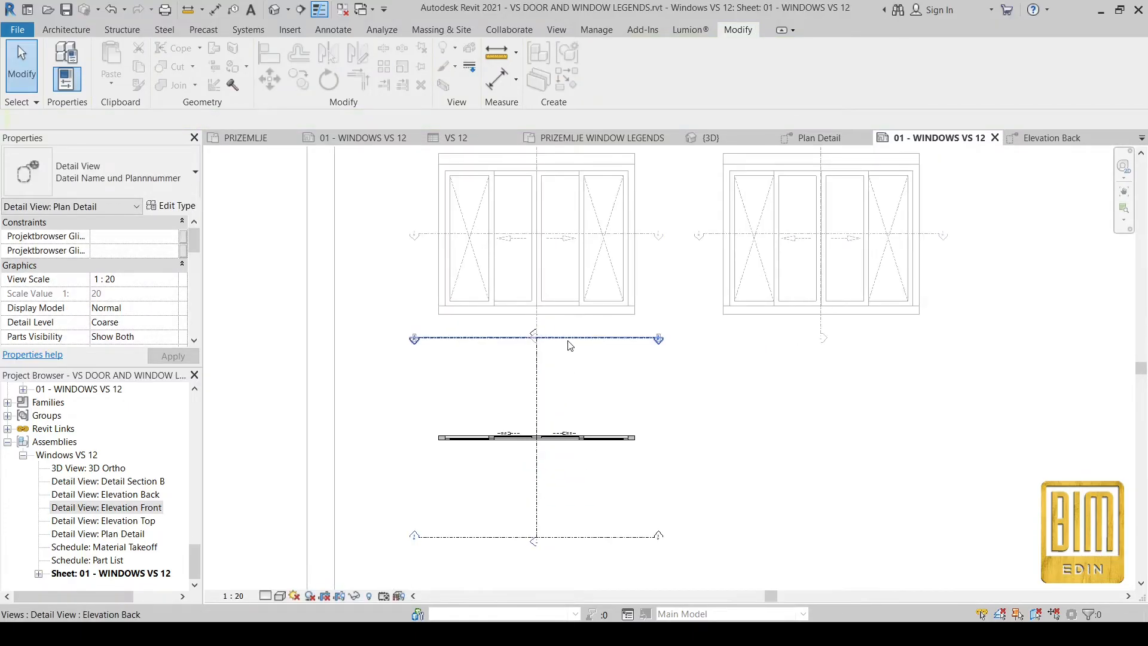
Try to shift the Elevation Back line toward the window in the plan, and undo the shift.
{"action": "left_click", "coordinate": [569, 336]}
{"action": "scroll", "coordinate": [569, 336], "scroll_direction": "up", "scroll_amount": 2}
{"action": "left_click_drag", "start_coordinate": [569, 336], "coordinate": [569, 407]}
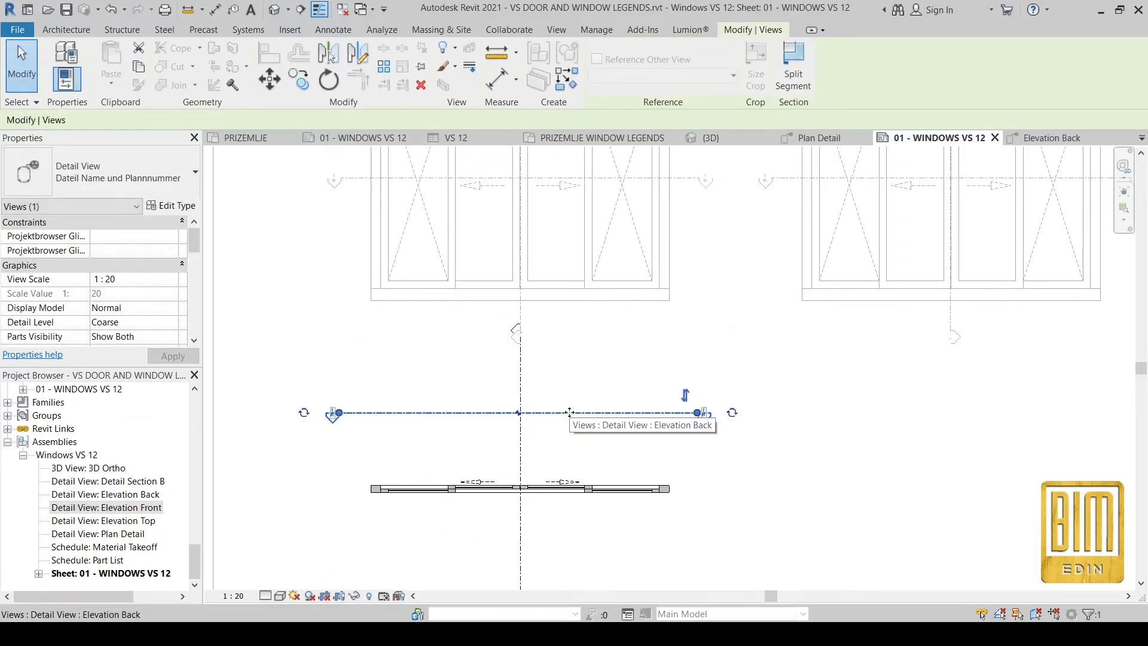
{"action": "left_click", "coordinate": [110, 11]}
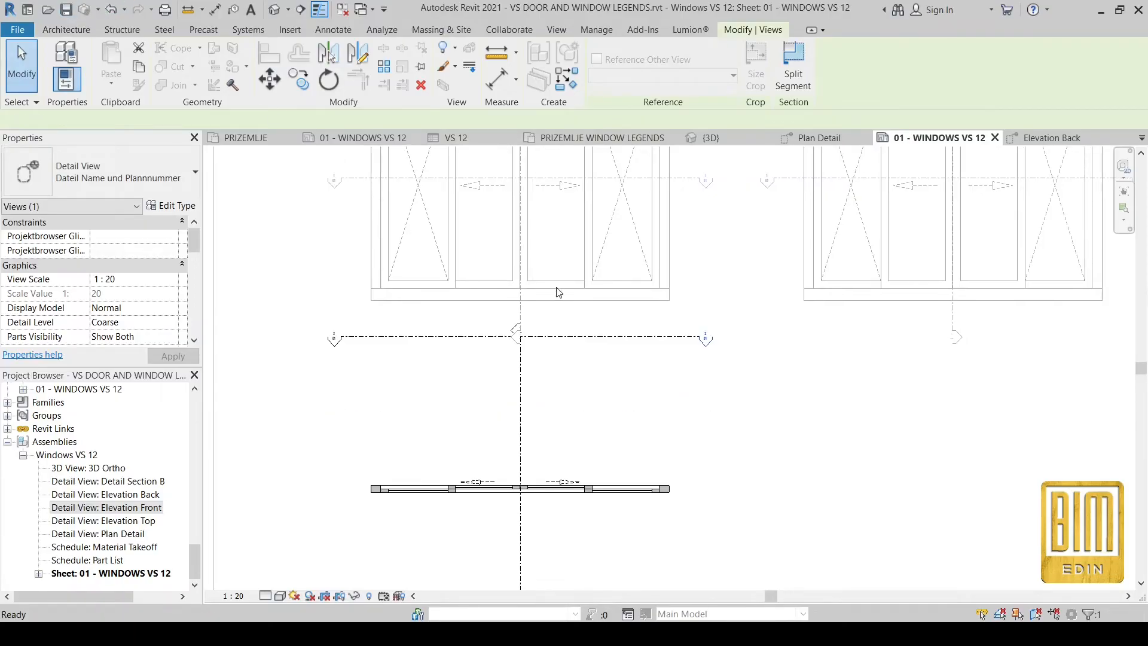
Use Move to bring the Elevation Back line close to the window in the Plan Detail view.
{"action": "left_click", "coordinate": [271, 80]}
{"action": "left_click", "coordinate": [593, 334]}
{"action": "left_click", "coordinate": [595, 443]}
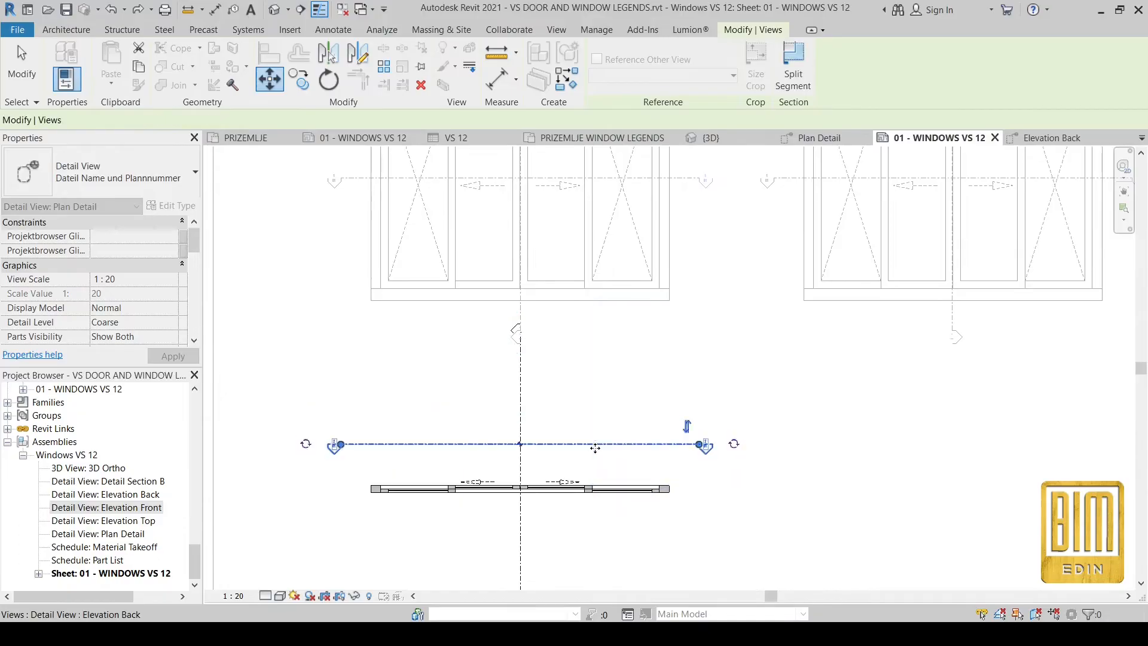
{"action": "scroll", "coordinate": [595, 339], "scroll_direction": "down", "scroll_amount": 5}
{"action": "scroll", "coordinate": [590, 495], "scroll_direction": "up", "scroll_amount": 4}
Move the Elevation Front line up close to the window in the Plan Detail view.
{"action": "left_click", "coordinate": [586, 484]}
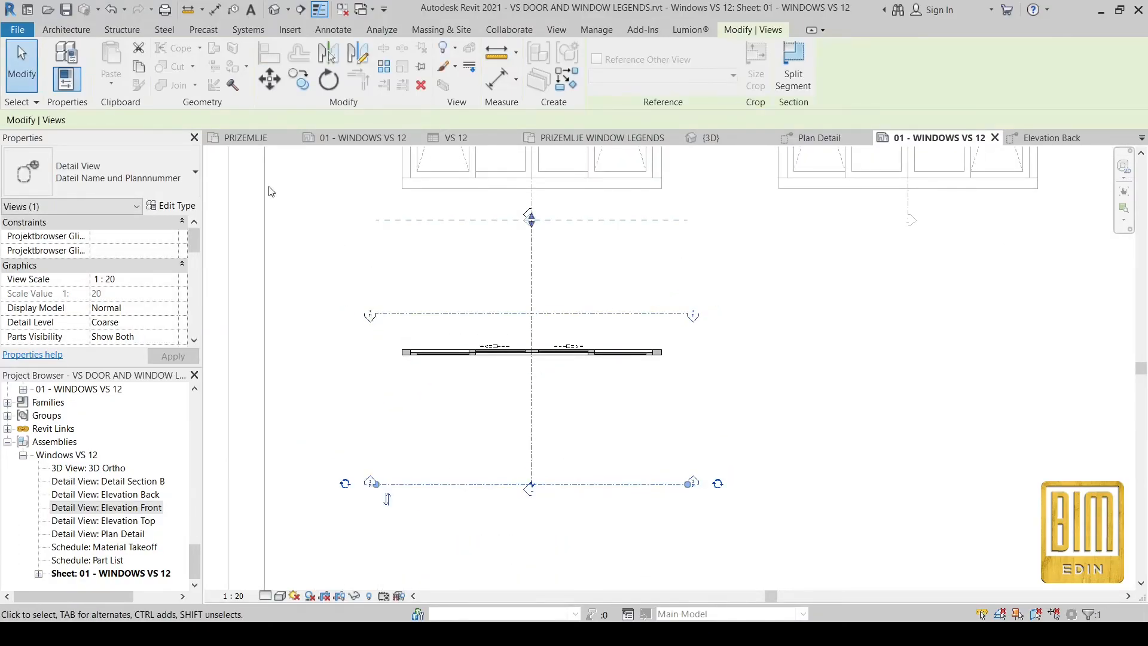
{"action": "left_click", "coordinate": [267, 79]}
{"action": "left_click", "coordinate": [584, 483]}
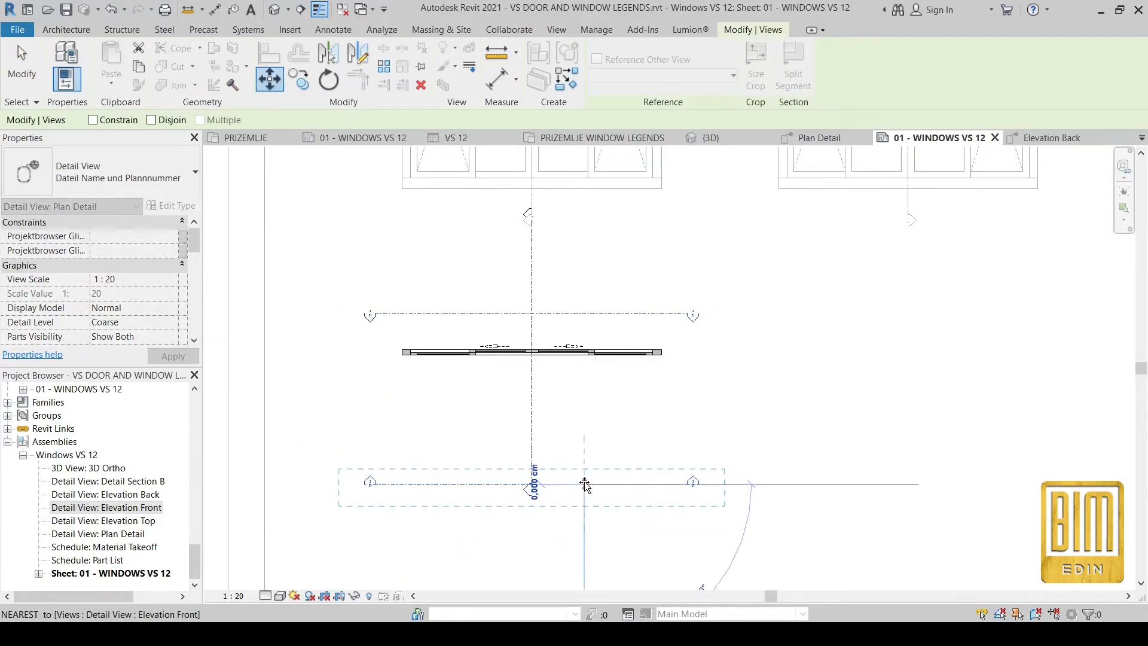
{"action": "left_click", "coordinate": [581, 386]}
Shorten both ends of the Detail Section B line so it extends just past the elevation lines in the plan.
{"action": "left_click", "coordinate": [534, 286]}
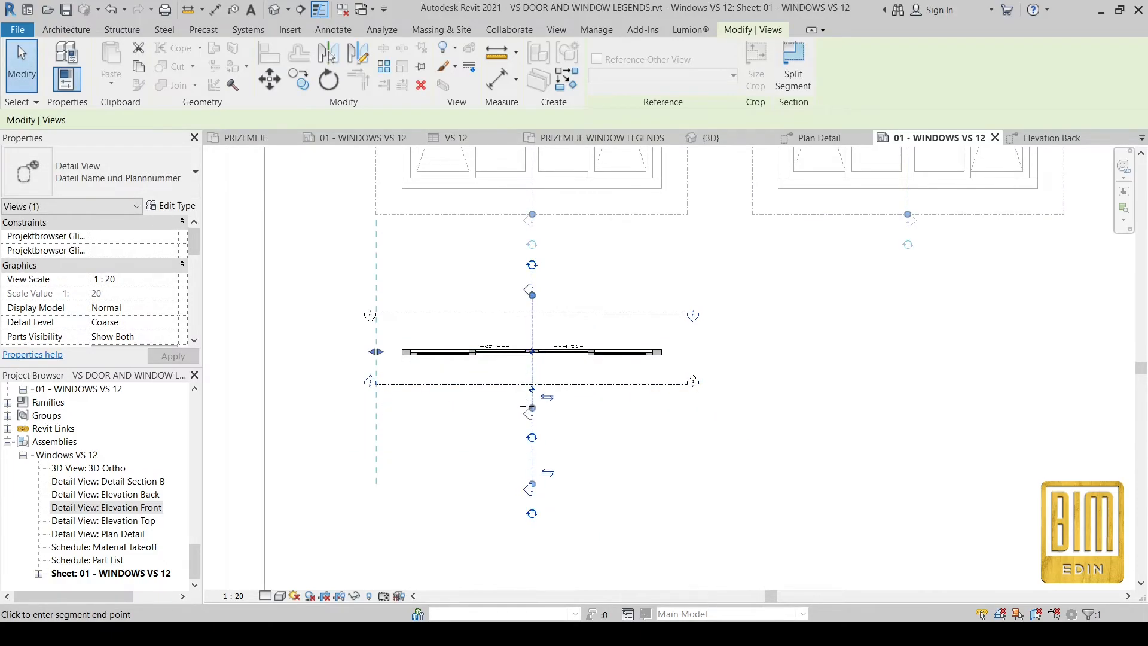
{"action": "key", "text": "Escape"}
{"action": "key", "text": "Escape"}
{"action": "scroll", "coordinate": [473, 469], "scroll_direction": "down", "scroll_amount": 3}
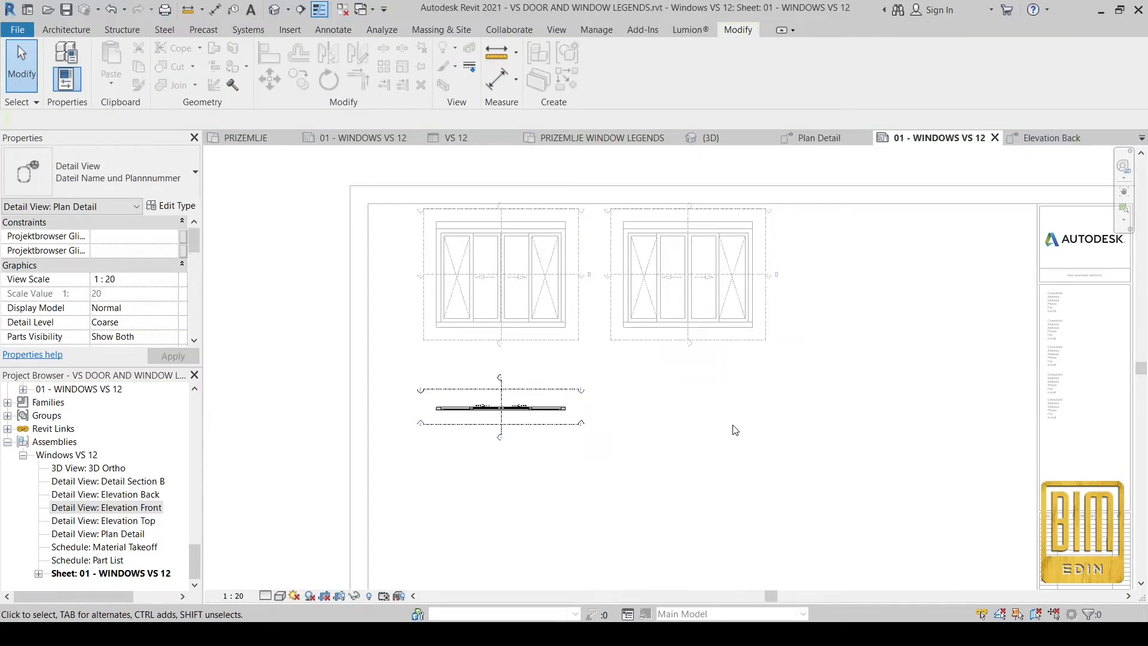
Shift the Elevation Front and Elevation Back viewports slightly down on the sheet, keeping them in one row.
{"action": "left_click", "coordinate": [534, 273]}
{"action": "left_click_drag", "start_coordinate": [534, 286], "coordinate": [534, 302]}
{"action": "mouse_move", "coordinate": [702, 273]}
{"action": "left_mouse_down"}
{"action": "mouse_move", "coordinate": [704, 322]}
{"action": "mouse_move", "coordinate": [704, 290]}
{"action": "left_mouse_up"}
Activate the Elevation Back viewport, check the line above the window in its properties, and go to the view it references.
{"action": "scroll", "coordinate": [612, 234], "scroll_direction": "up", "scroll_amount": 5}
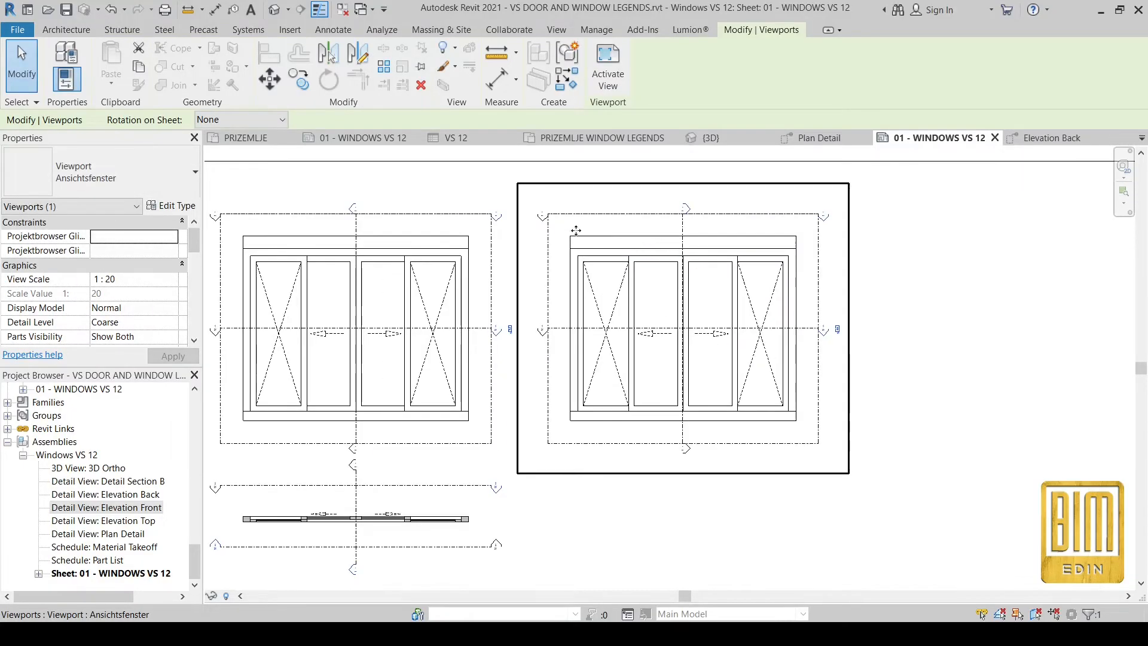
{"action": "double_click", "coordinate": [612, 234]}
{"action": "left_click", "coordinate": [604, 208]}
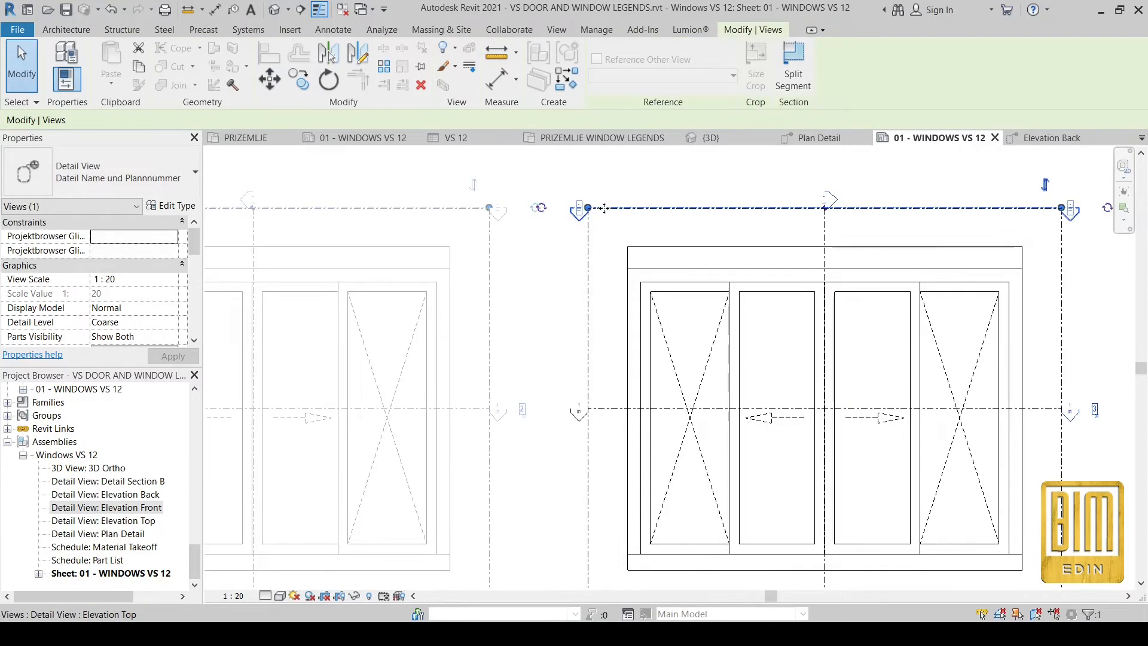
{"action": "scroll", "coordinate": [603, 208], "scroll_direction": "down", "scroll_amount": 2}
{"action": "scroll", "coordinate": [142, 297], "scroll_direction": "down", "scroll_amount": 5}
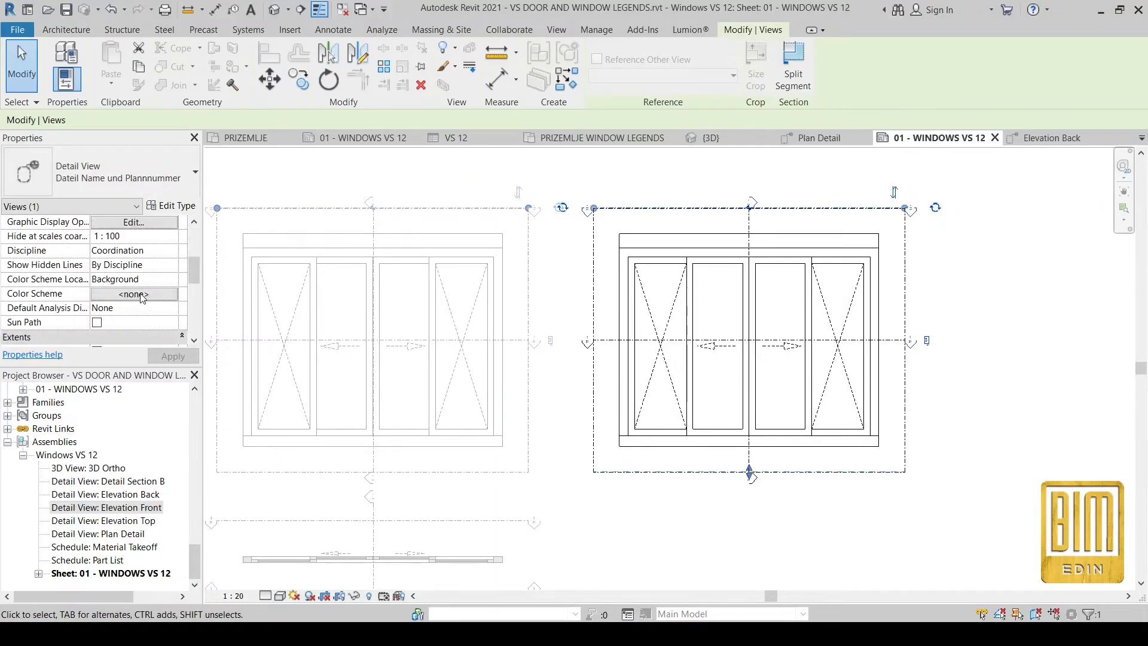
{"action": "scroll", "coordinate": [142, 298], "scroll_direction": "down", "scroll_amount": 4}
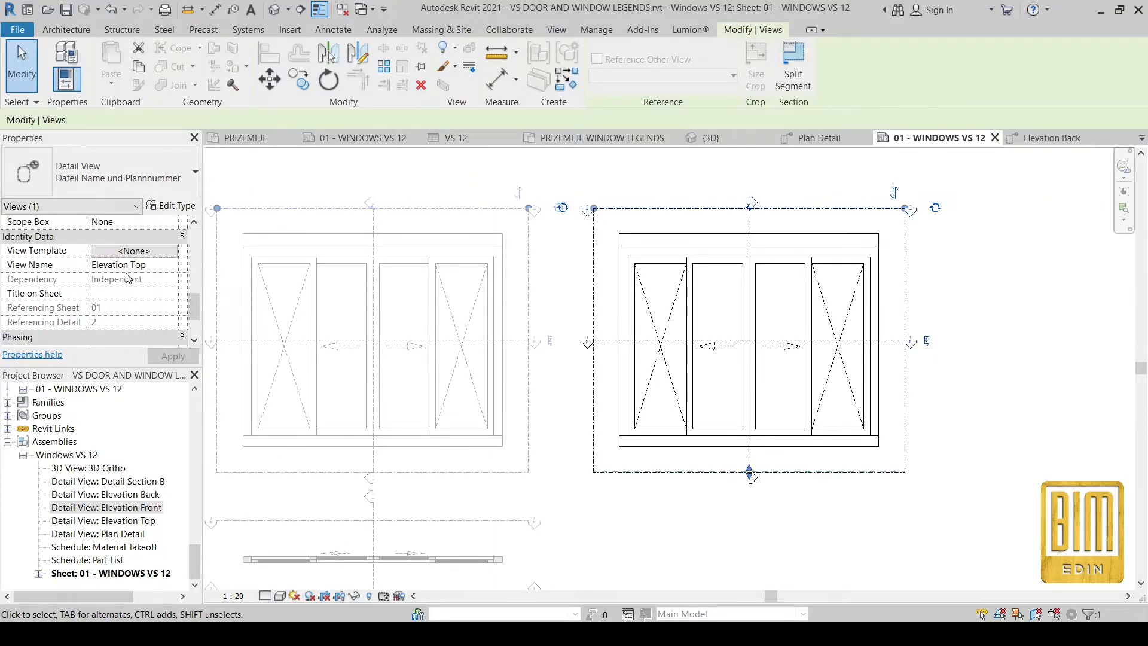
{"action": "right_click", "coordinate": [663, 206]}
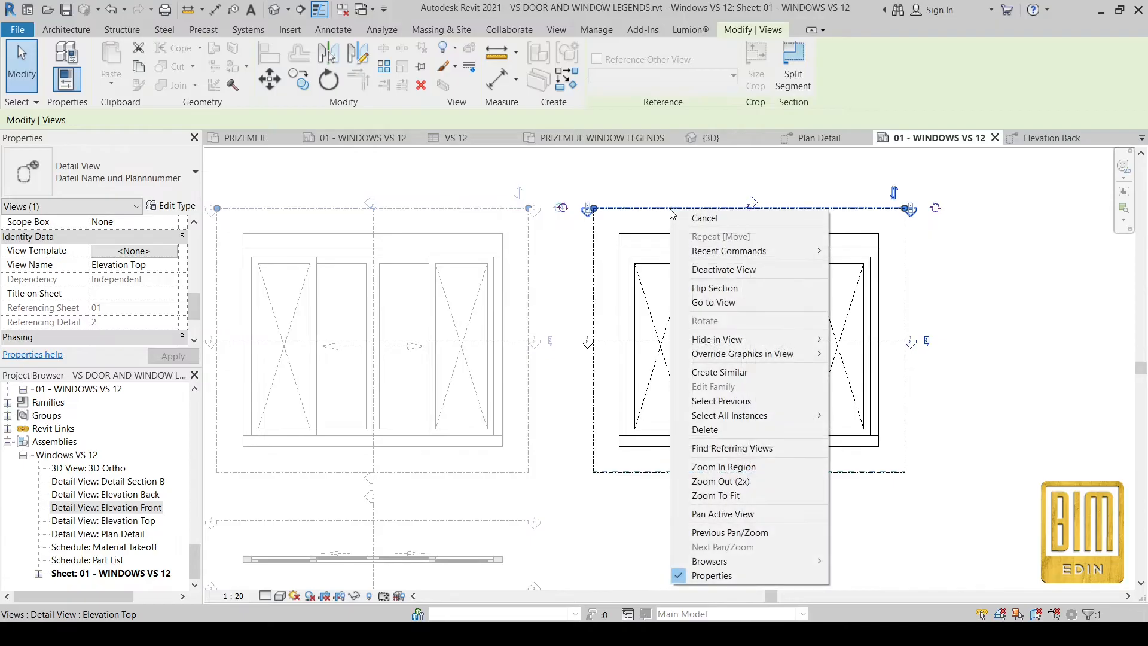
{"action": "left_click", "coordinate": [724, 302]}
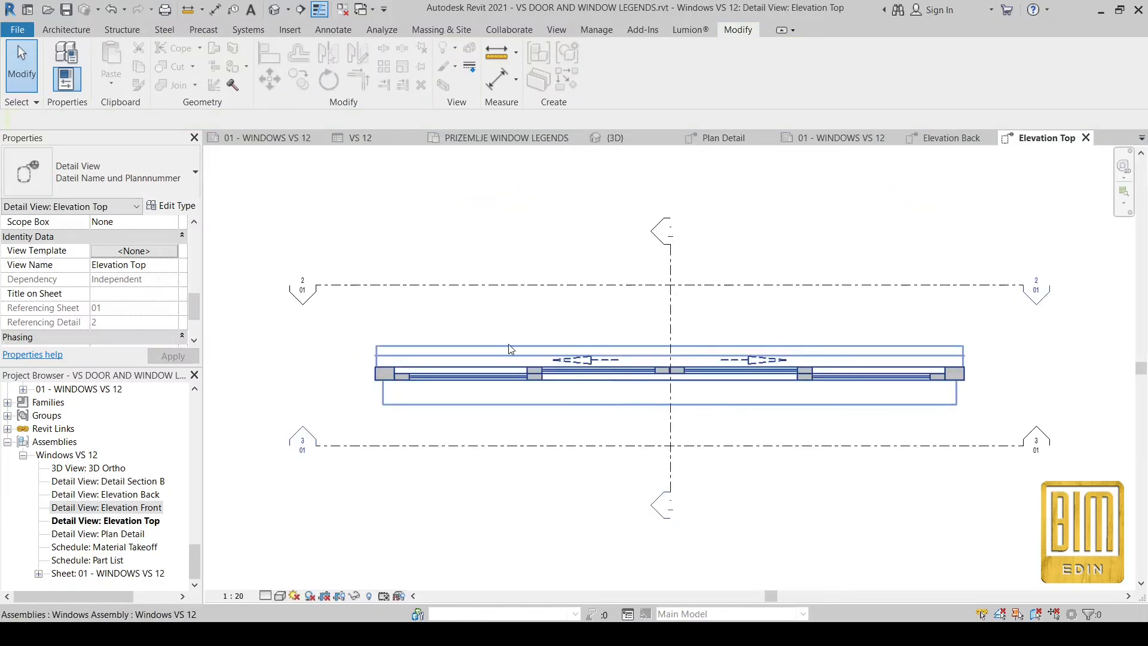
Delete the Elevation Top detail view from the Windows VS 12 assembly.
{"action": "left_click", "coordinate": [119, 513]}
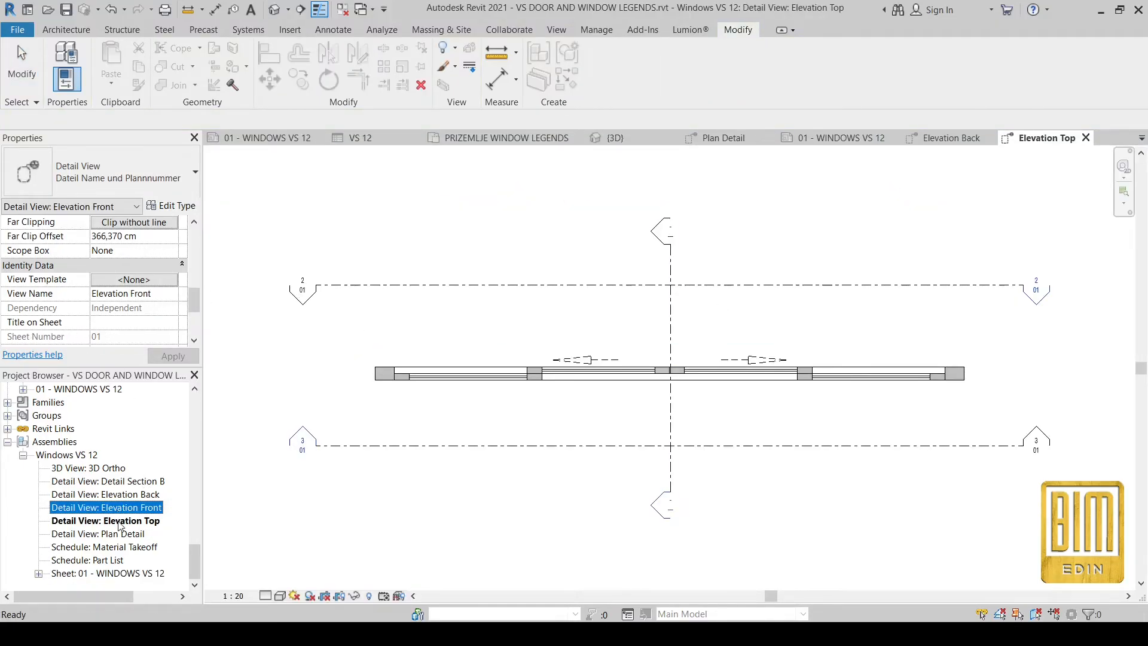
{"action": "left_click", "coordinate": [105, 520]}
{"action": "right_click", "coordinate": [119, 520]}
{"action": "left_click", "coordinate": [173, 384]}
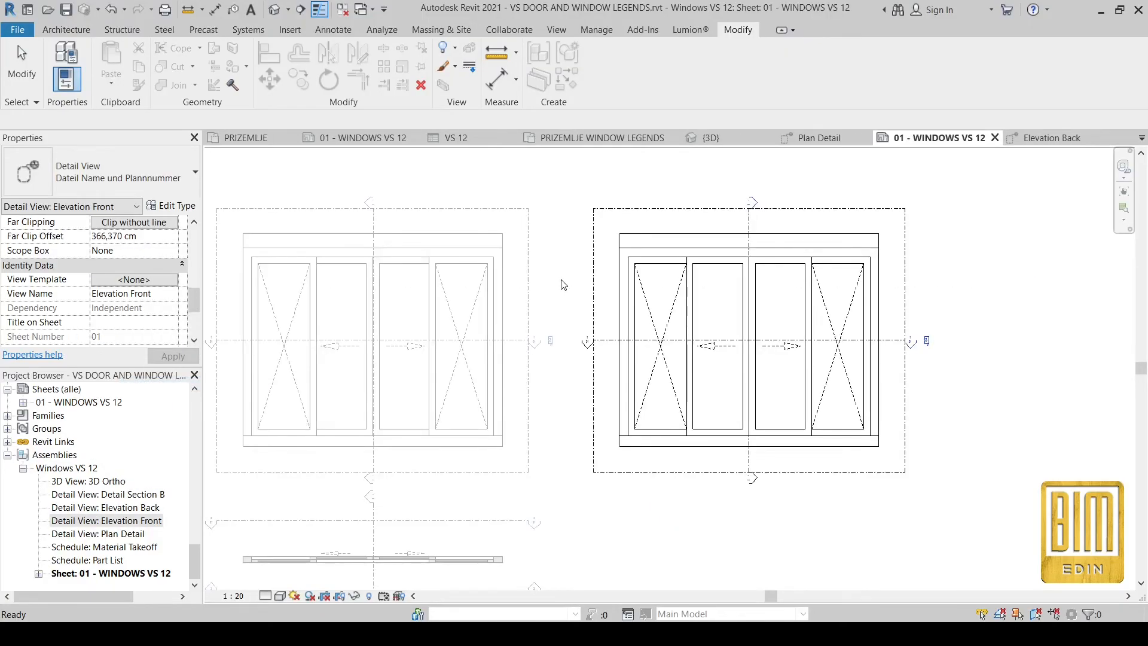
Check which detail view the vertical section line in Elevation Back refers to, and deactivate the viewport.
{"action": "scroll", "coordinate": [672, 191], "scroll_direction": "down", "scroll_amount": 3}
{"action": "scroll", "coordinate": [748, 236], "scroll_direction": "up", "scroll_amount": 4}
{"action": "left_click", "coordinate": [720, 217]}
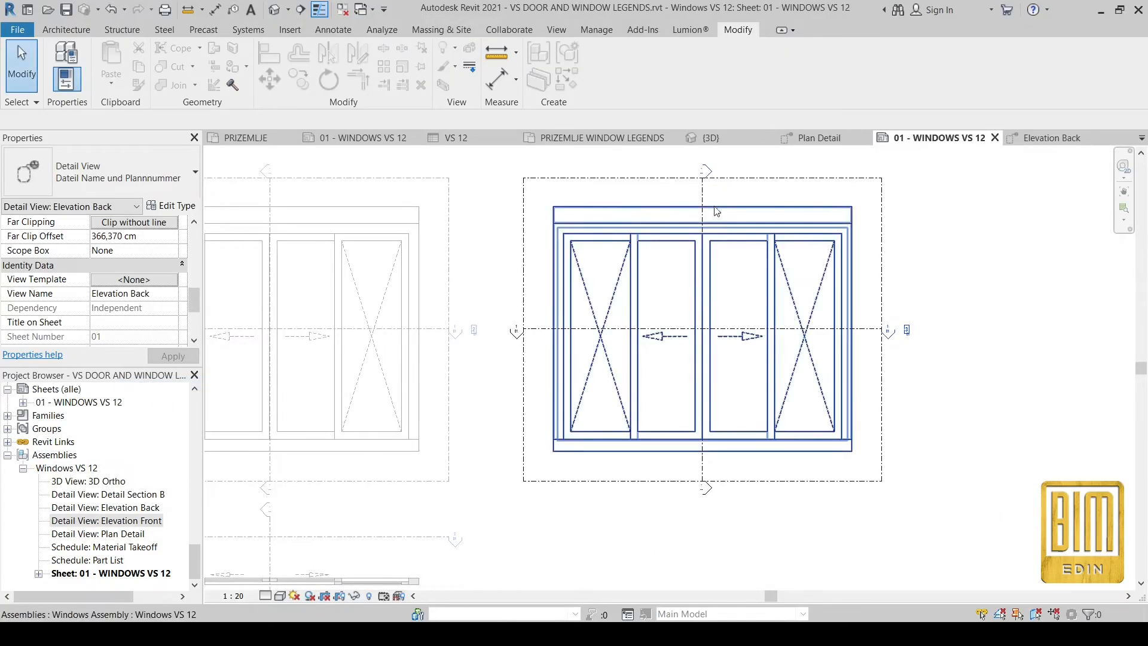
{"action": "left_click", "coordinate": [704, 199]}
{"action": "scroll", "coordinate": [674, 192], "scroll_direction": "down", "scroll_amount": 4}
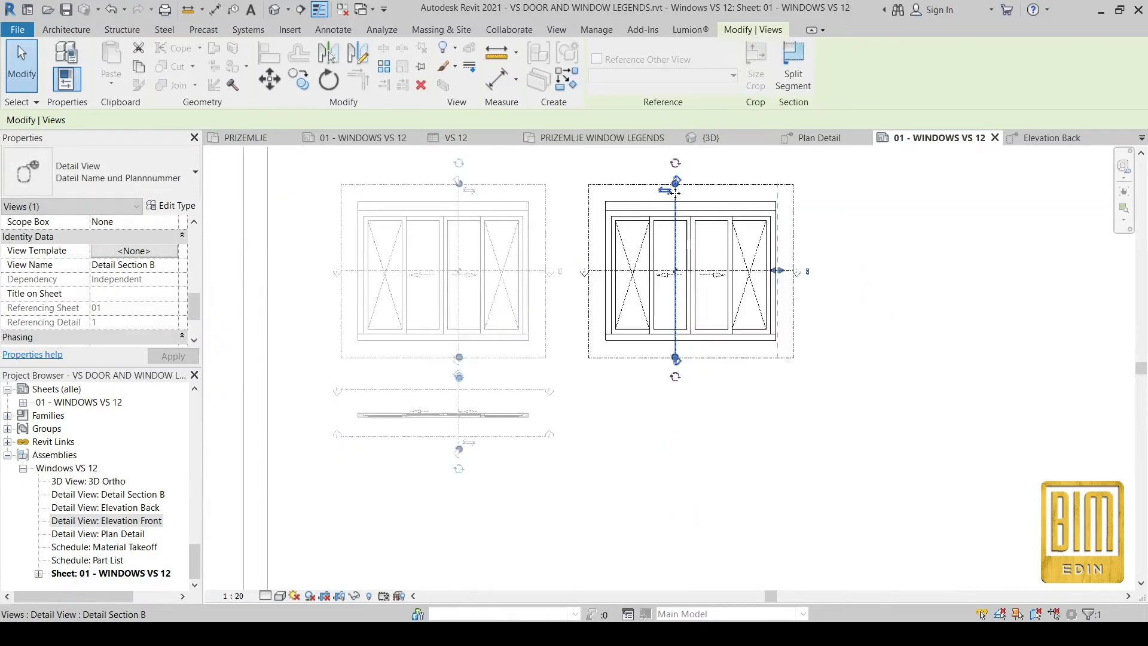
{"action": "left_click", "coordinate": [723, 477]}
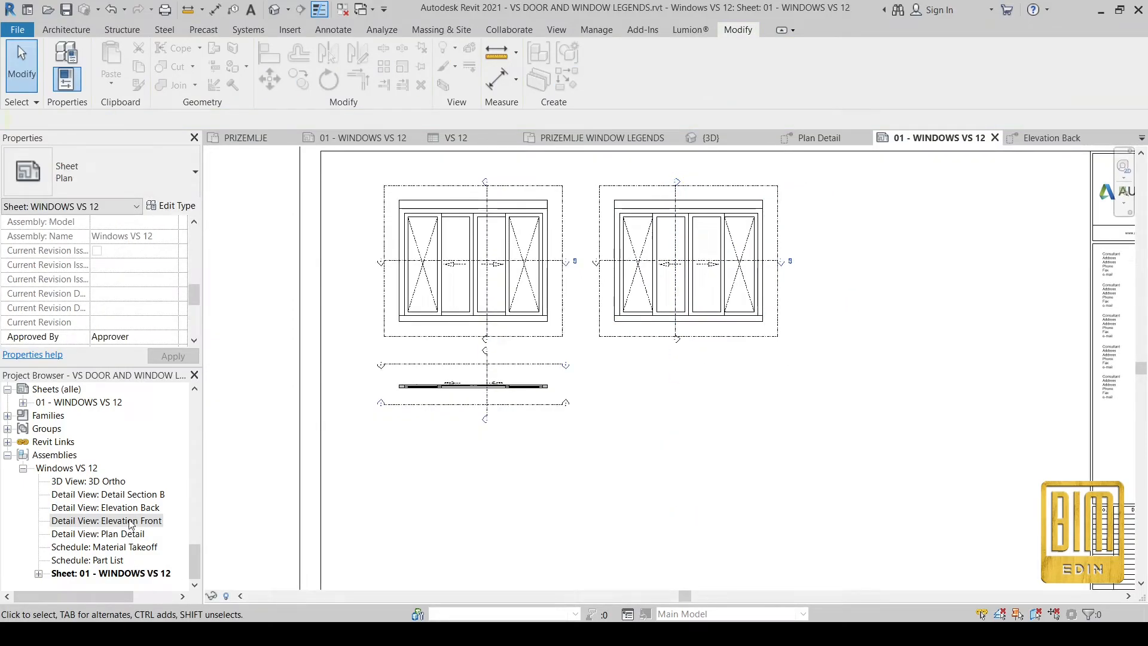
Place the Detail Section B view on the sheet beside the Elevation Back view, level with both elevations.
{"action": "left_click_drag", "start_coordinate": [131, 500], "coordinate": [853, 254]}
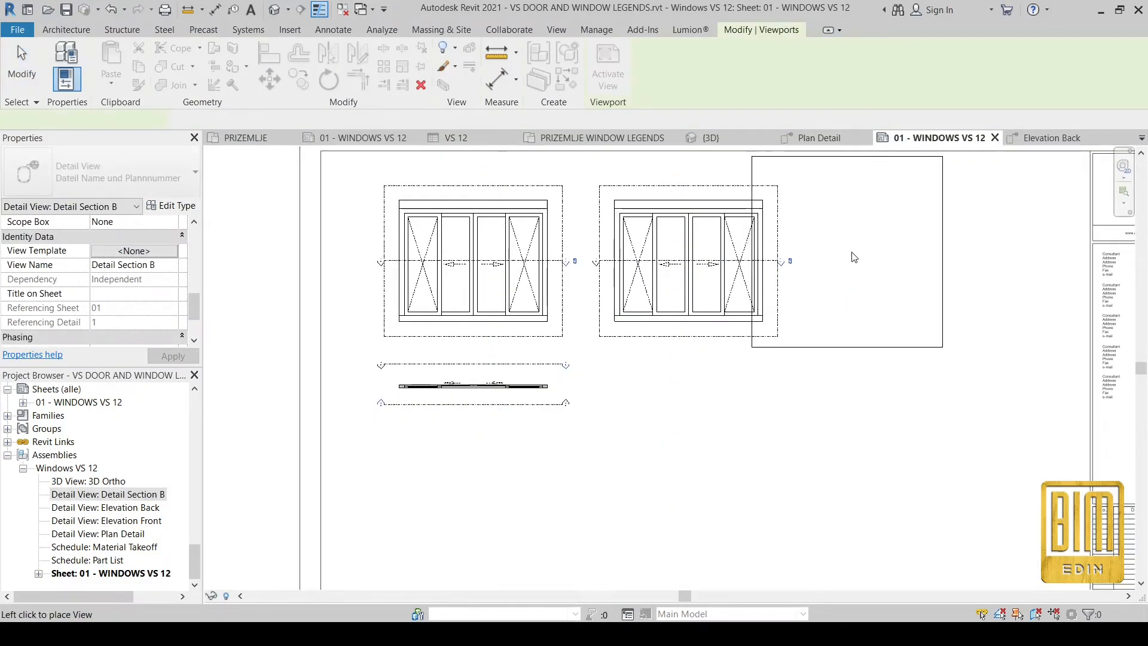
{"action": "left_click", "coordinate": [891, 266]}
{"action": "left_click", "coordinate": [820, 417]}
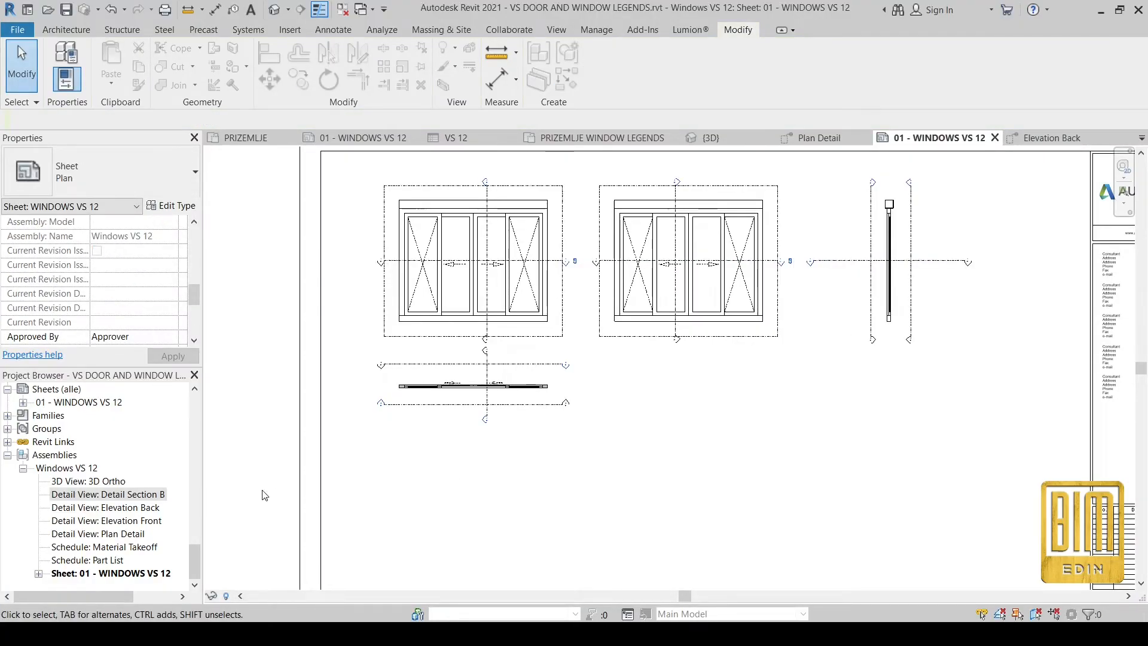
Place the assembly's 3D Ortho view on the sheet below the Elevation Back view.
{"action": "left_click_drag", "start_coordinate": [95, 486], "coordinate": [625, 415]}
{"action": "scroll", "coordinate": [625, 414], "scroll_direction": "down", "scroll_amount": 3}
{"action": "left_click", "coordinate": [656, 454]}
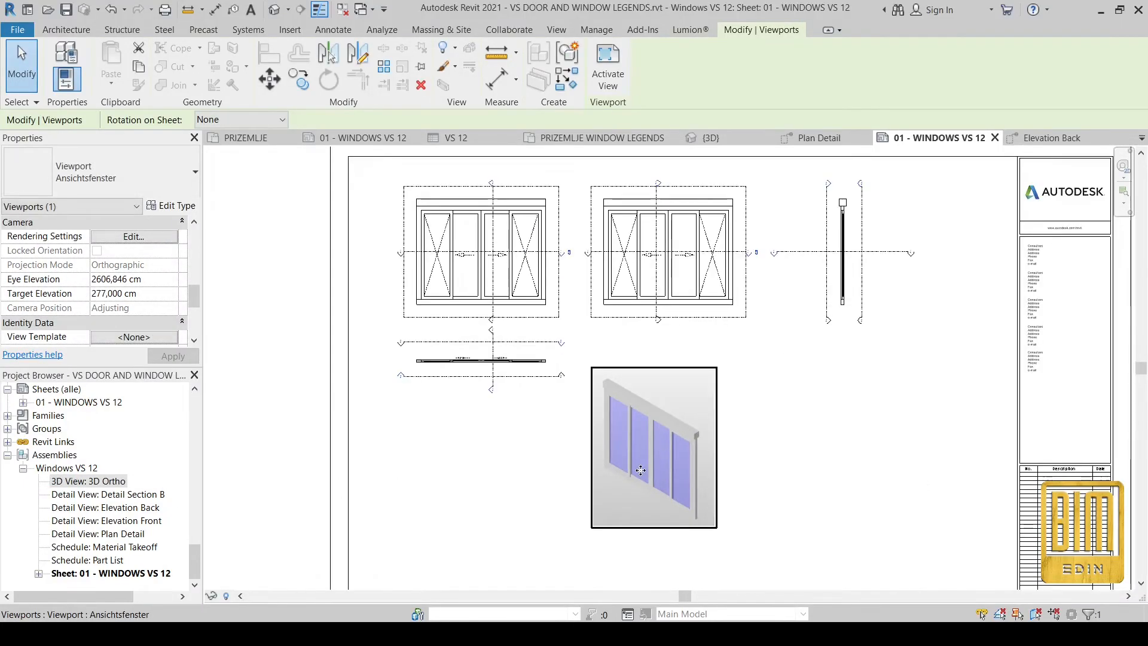
{"action": "scroll", "coordinate": [656, 454], "scroll_direction": "up", "scroll_amount": 3}
{"action": "scroll", "coordinate": [597, 337], "scroll_direction": "down", "scroll_amount": 2}
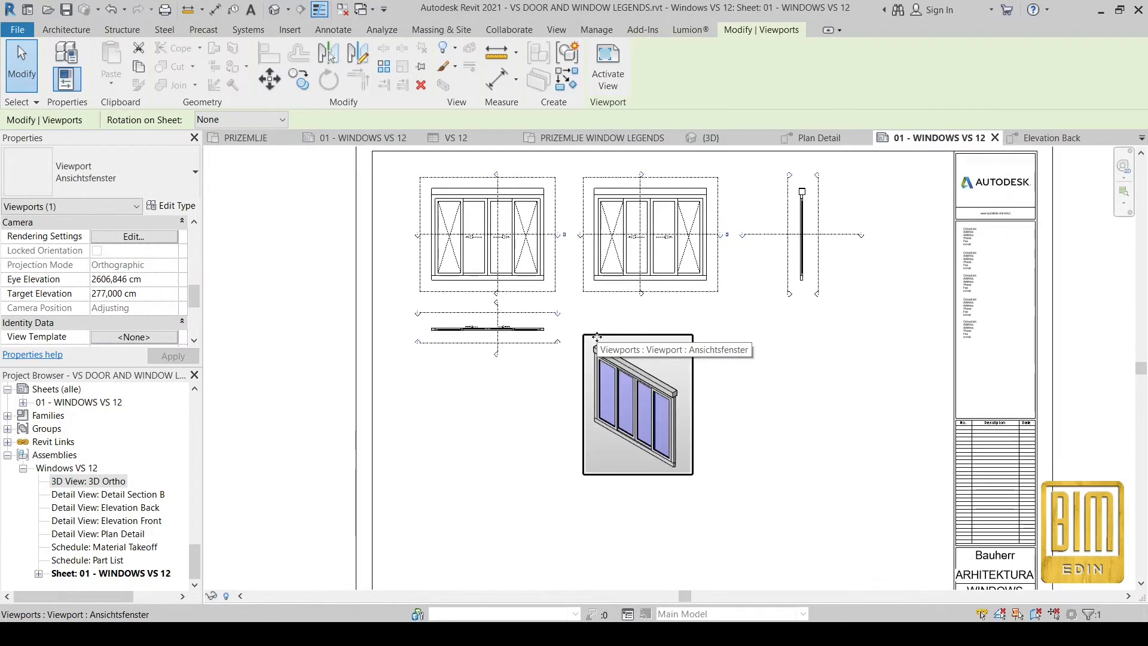
Move the Plan Detail viewport farther below the Elevation Front view and raise the 3D Ortho viewport level with it.
{"action": "left_click", "coordinate": [482, 379]}
{"action": "left_click_drag", "start_coordinate": [482, 379], "coordinate": [482, 425]}
{"action": "left_click", "coordinate": [646, 371]}
{"action": "left_click_drag", "start_coordinate": [645, 371], "coordinate": [644, 378]}
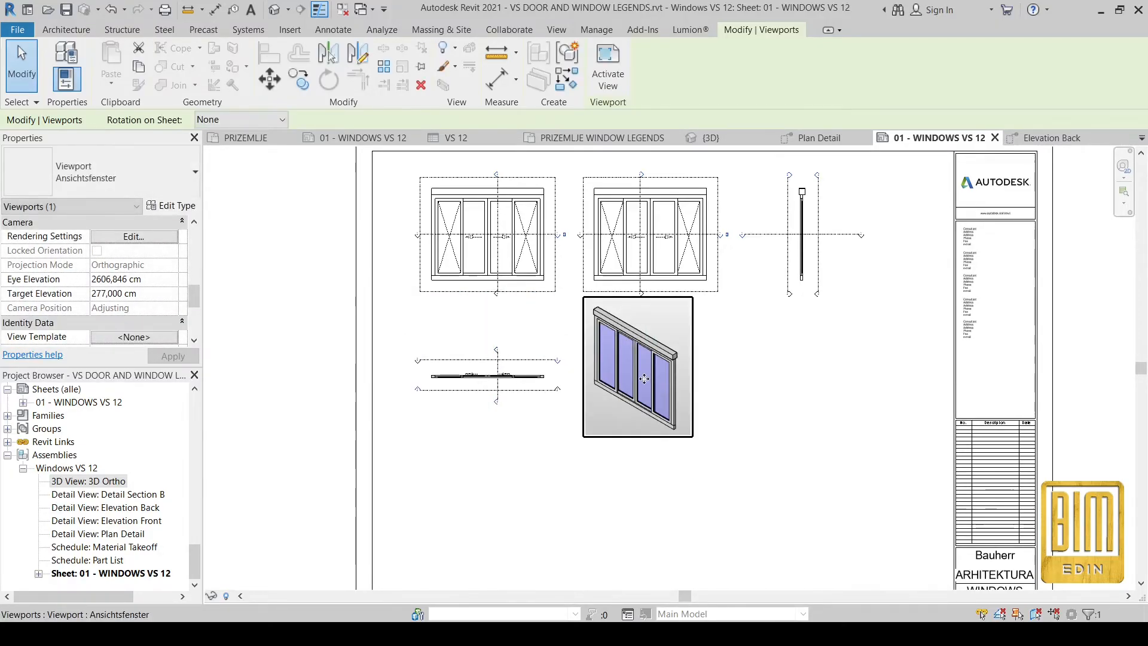
Activate the 3D Ortho viewport and remove its gradient background in the graphic display options.
{"action": "double_click", "coordinate": [644, 380]}
{"action": "left_click", "coordinate": [281, 596]}
{"action": "left_click", "coordinate": [312, 495]}
{"action": "left_click", "coordinate": [43, 263]}
{"action": "left_click", "coordinate": [128, 284]}
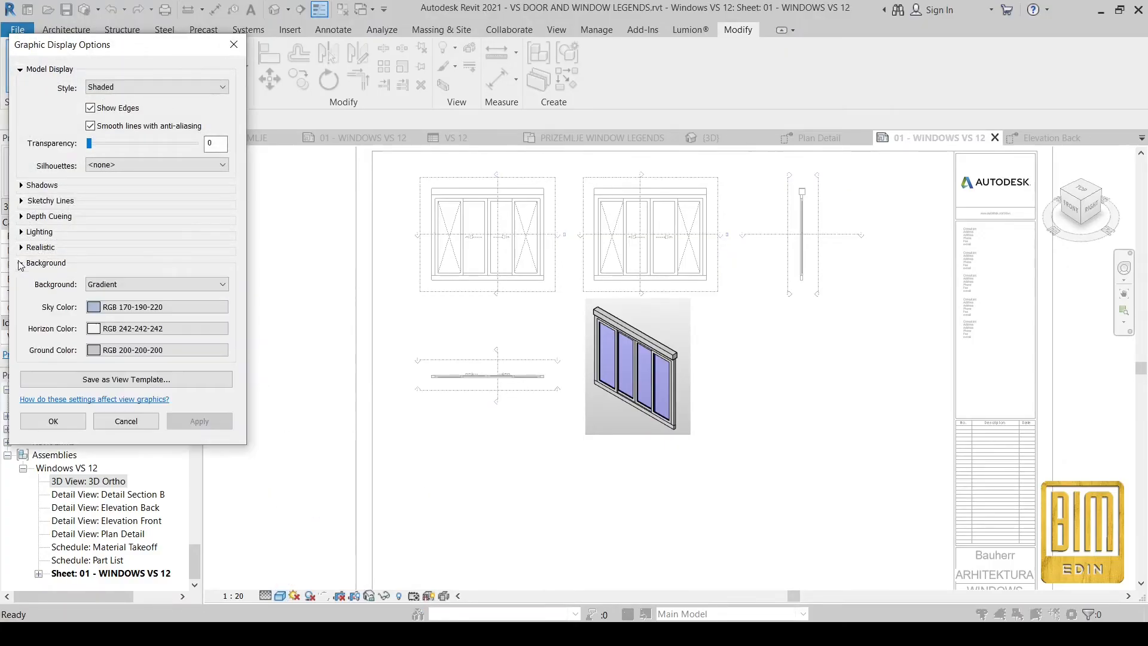
{"action": "left_click", "coordinate": [120, 295]}
{"action": "left_click", "coordinate": [53, 420]}
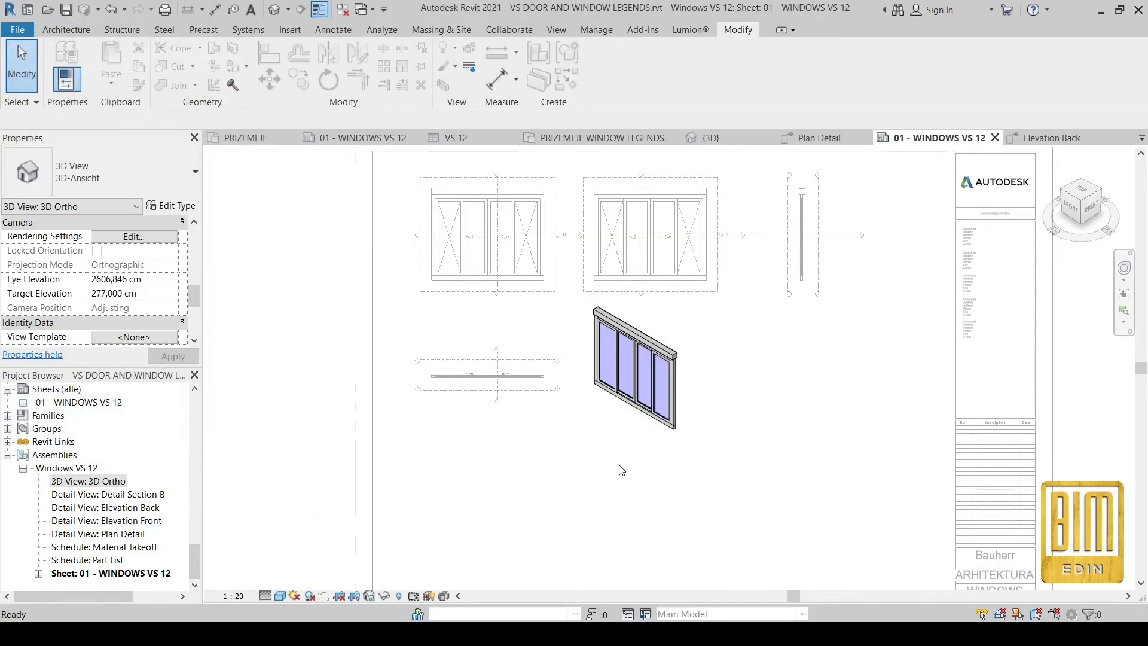
Deactivate the 3D Ortho viewport, return to the assembly sheet and clear the viewport selection.
{"action": "double_click", "coordinate": [622, 493]}
{"action": "scroll", "coordinate": [648, 395], "scroll_direction": "up", "scroll_amount": 2}
{"action": "left_click", "coordinate": [648, 390]}
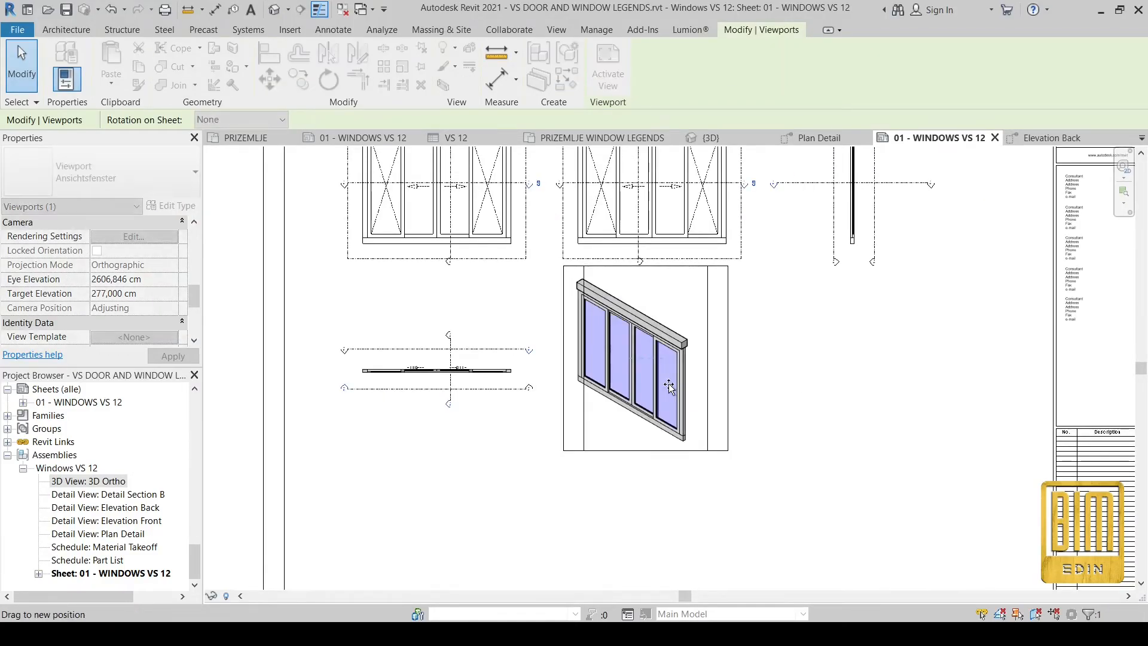
{"action": "scroll", "coordinate": [605, 379], "scroll_direction": "down", "scroll_amount": 2}
{"action": "left_click", "coordinate": [643, 485]}
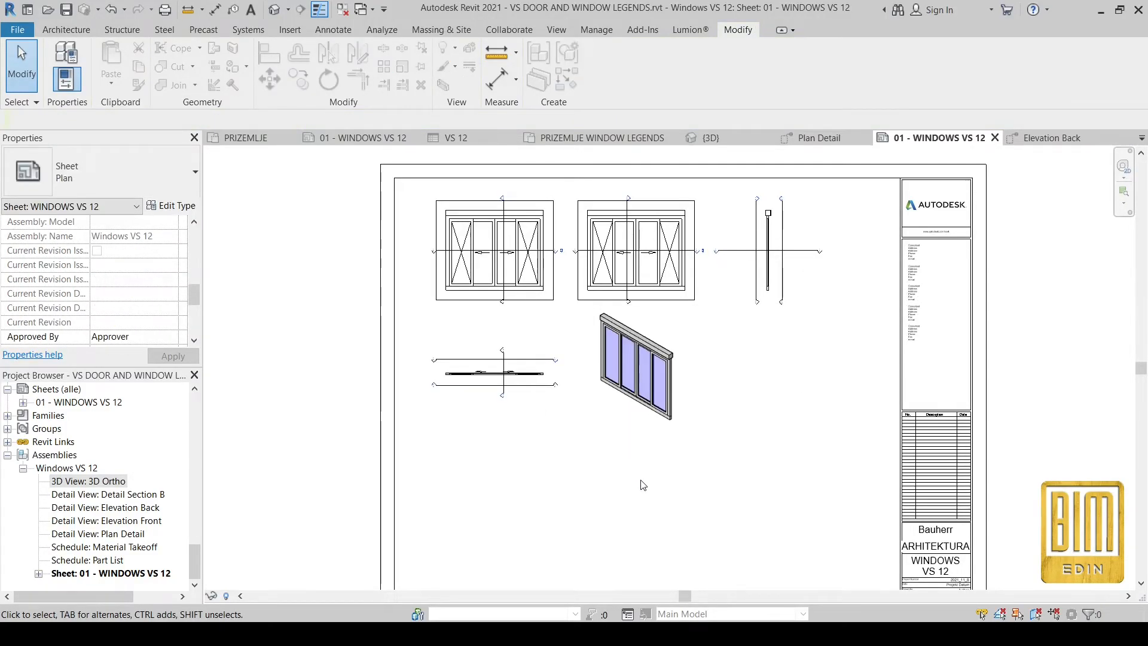
Place the VS 12 schedule on the assembly sheet beside the 3D Ortho view, below the Detail Section B view.
{"action": "scroll", "coordinate": [108, 511], "scroll_direction": "up", "scroll_amount": 1}
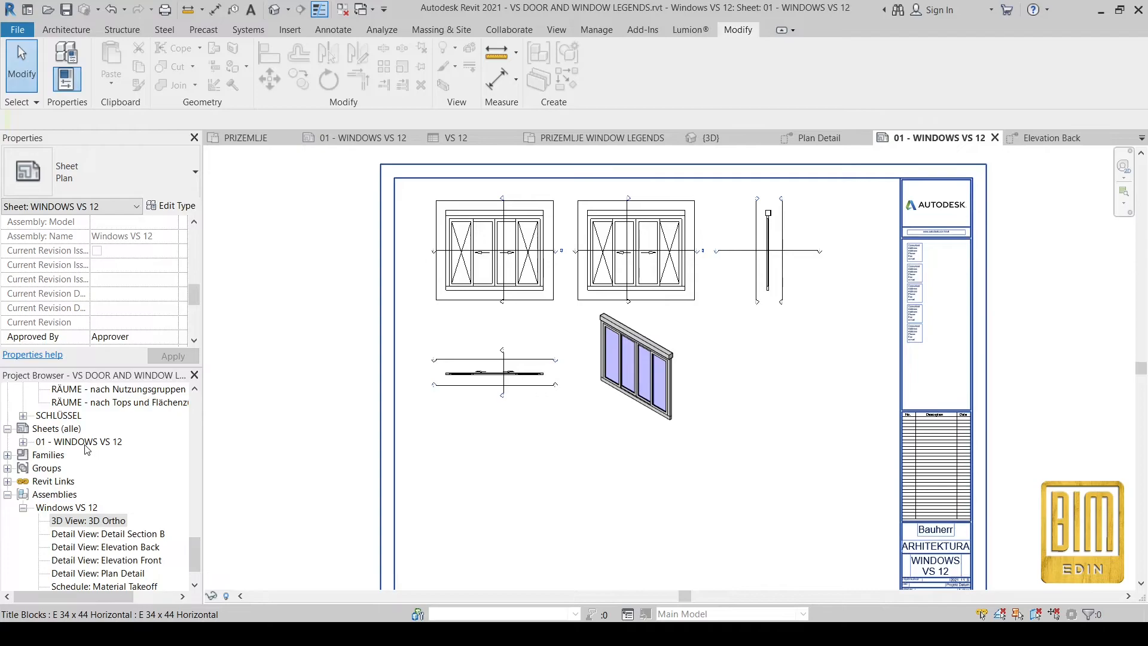
{"action": "scroll", "coordinate": [79, 445], "scroll_direction": "up", "scroll_amount": 4}
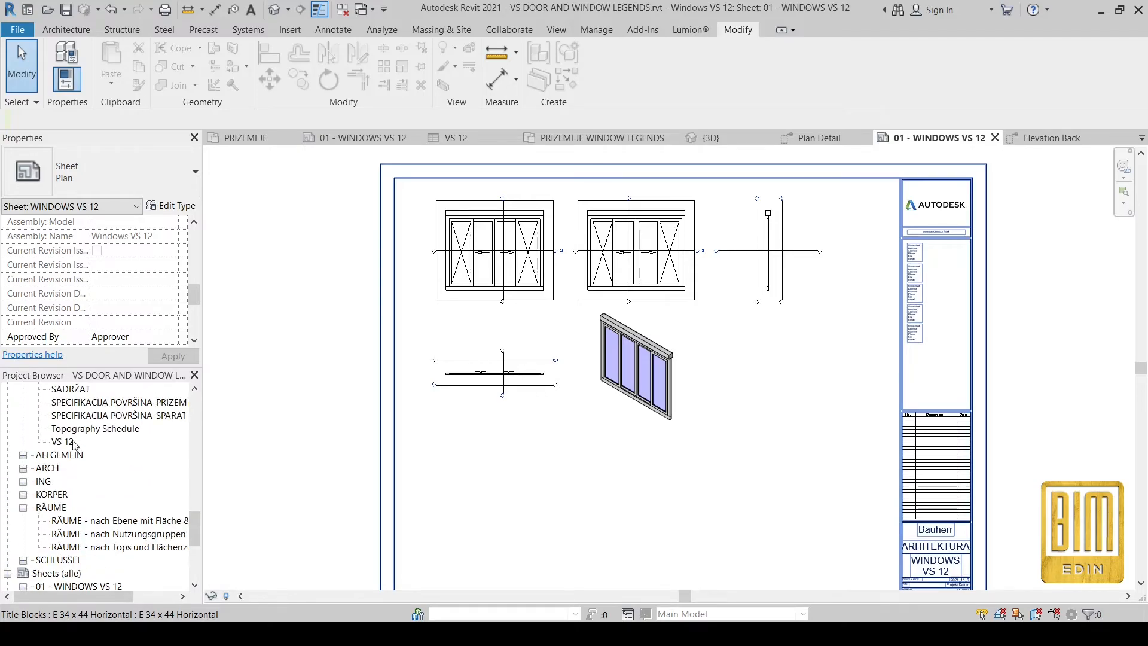
{"action": "left_click", "coordinate": [59, 442]}
{"action": "left_click_drag", "start_coordinate": [514, 450], "coordinate": [529, 450]}
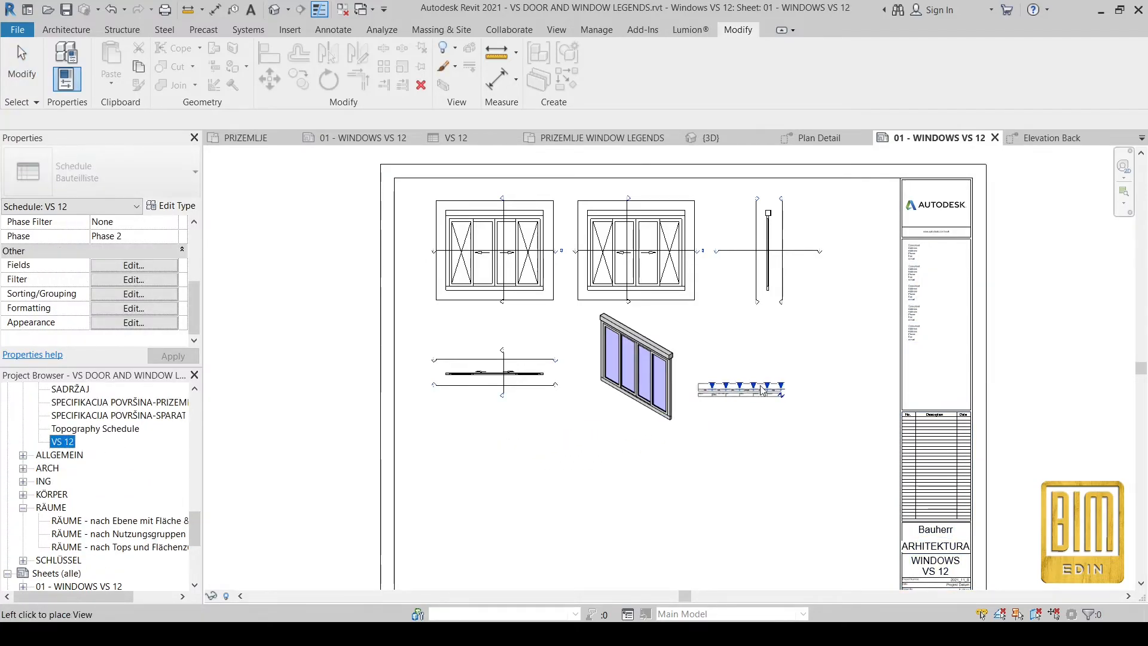
{"action": "scroll", "coordinate": [762, 354], "scroll_direction": "up", "scroll_amount": 2}
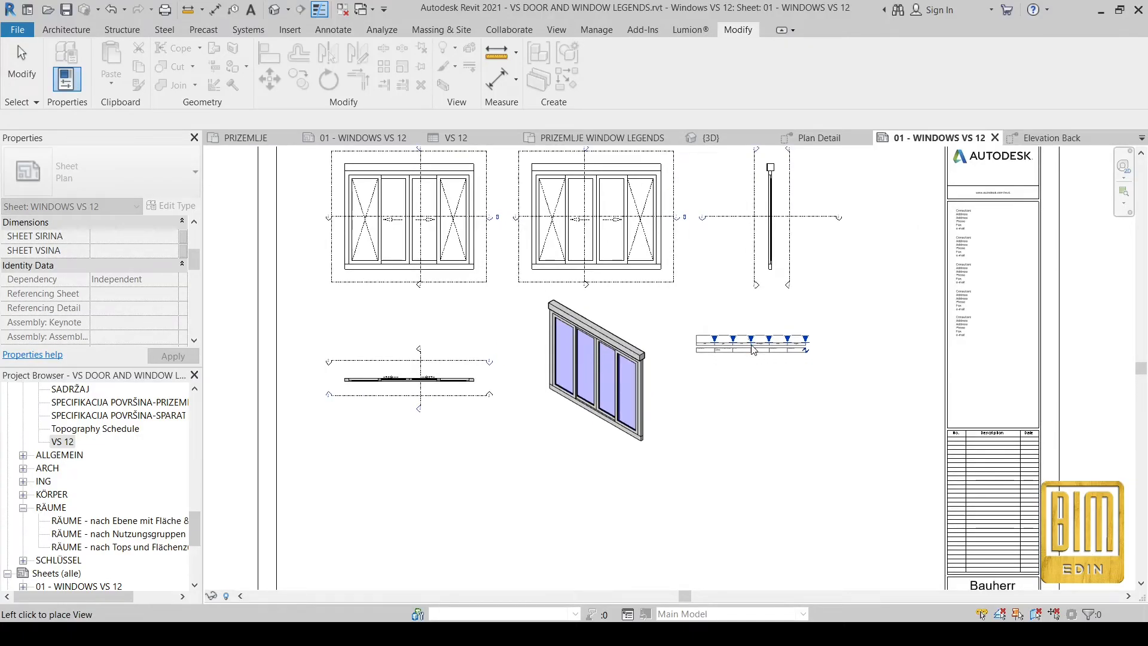
{"action": "left_click", "coordinate": [752, 351]}
{"action": "scroll", "coordinate": [752, 350], "scroll_direction": "up", "scroll_amount": 5}
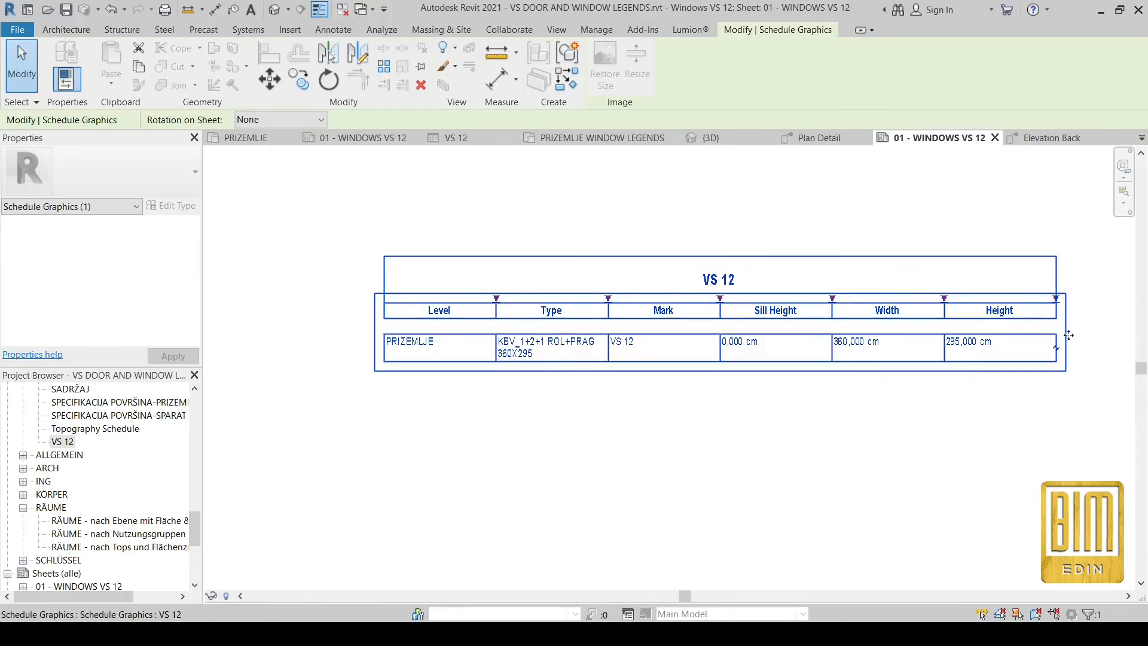
{"action": "scroll", "coordinate": [747, 351], "scroll_direction": "down", "scroll_amount": 5}
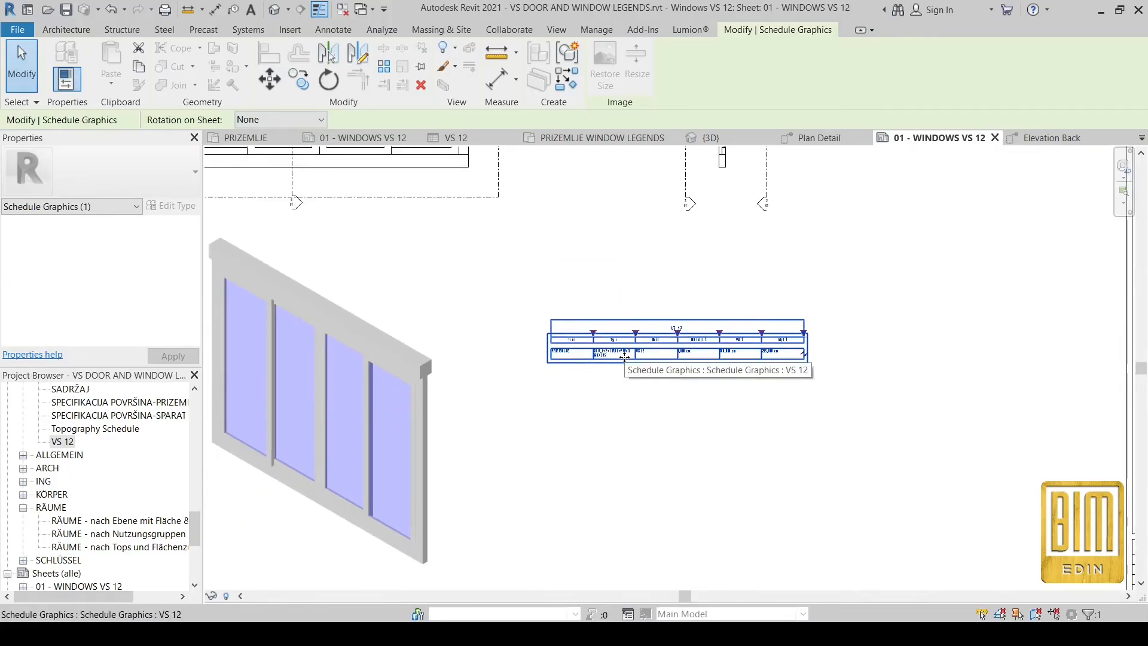
{"action": "scroll", "coordinate": [650, 431], "scroll_direction": "down", "scroll_amount": 4}
{"action": "scroll", "coordinate": [495, 537], "scroll_direction": "up", "scroll_amount": 1}
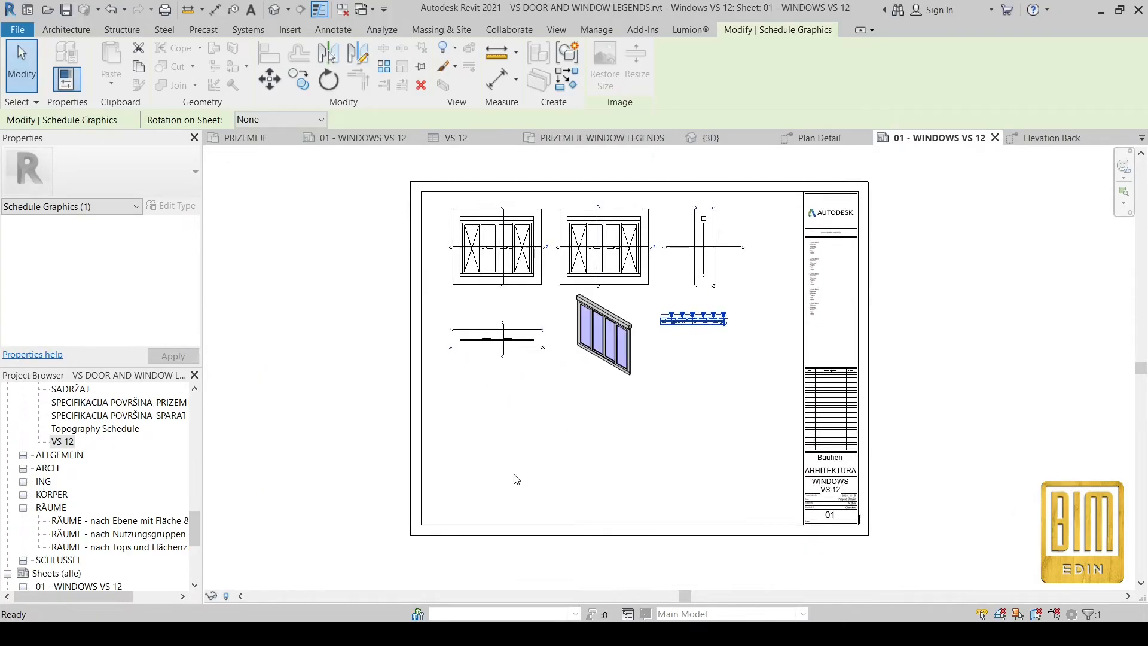
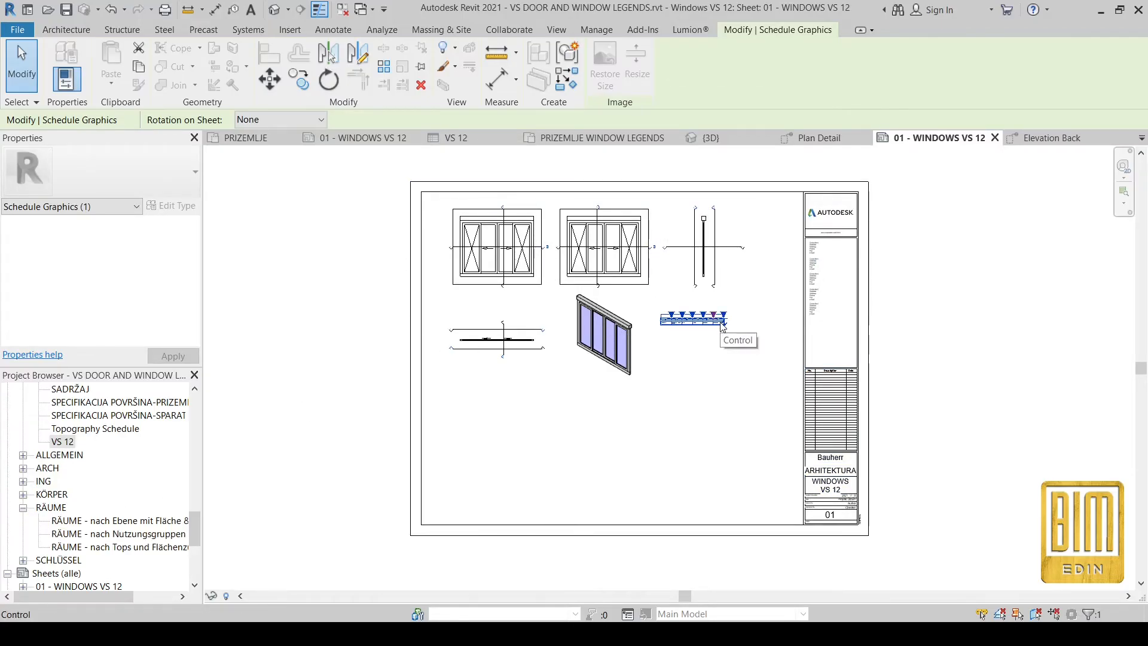
Place the assembly's Part List schedule on the sheet directly below the VS 12 schedule, aligned with its left edge.
{"action": "scroll", "coordinate": [79, 526], "scroll_direction": "down", "scroll_amount": 5}
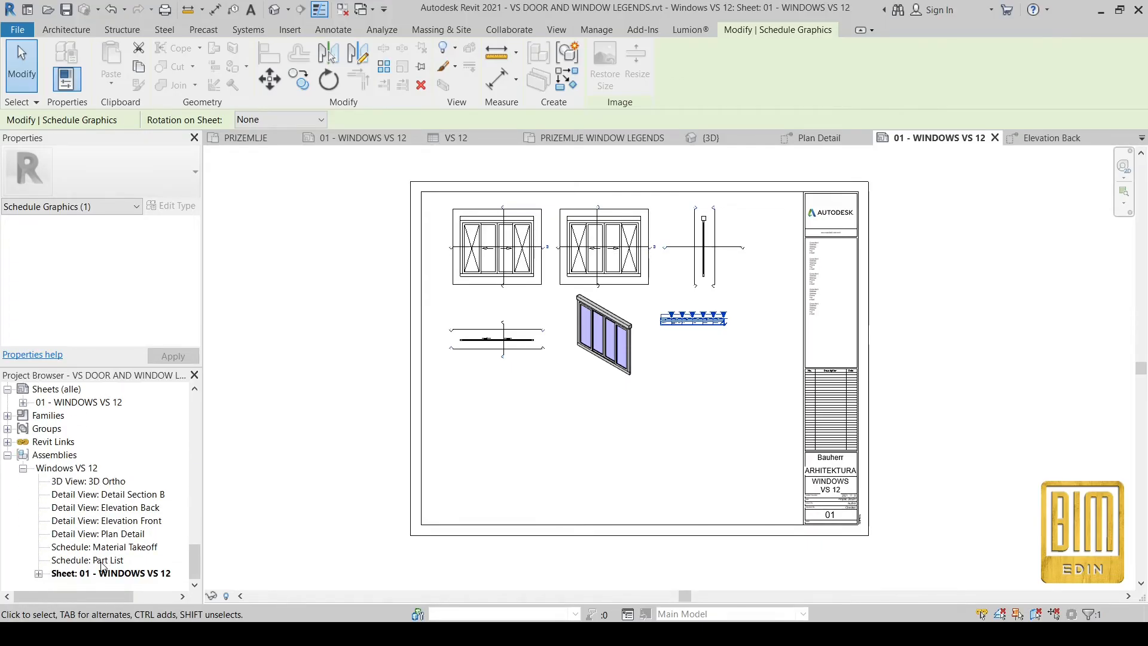
{"action": "left_click", "coordinate": [88, 560]}
{"action": "left_click_drag", "start_coordinate": [518, 472], "coordinate": [518, 468]}
{"action": "scroll", "coordinate": [677, 359], "scroll_direction": "up", "scroll_amount": 5}
{"action": "left_click", "coordinate": [670, 315]}
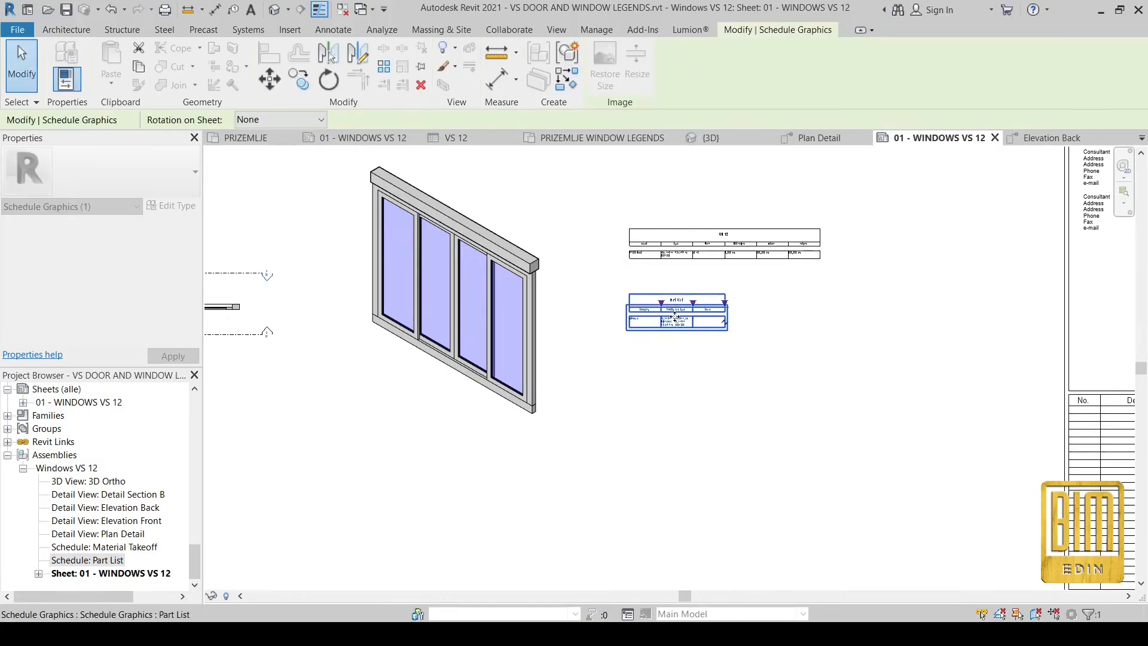
{"action": "scroll", "coordinate": [671, 312], "scroll_direction": "up", "scroll_amount": 5}
{"action": "right_click", "coordinate": [750, 283]}
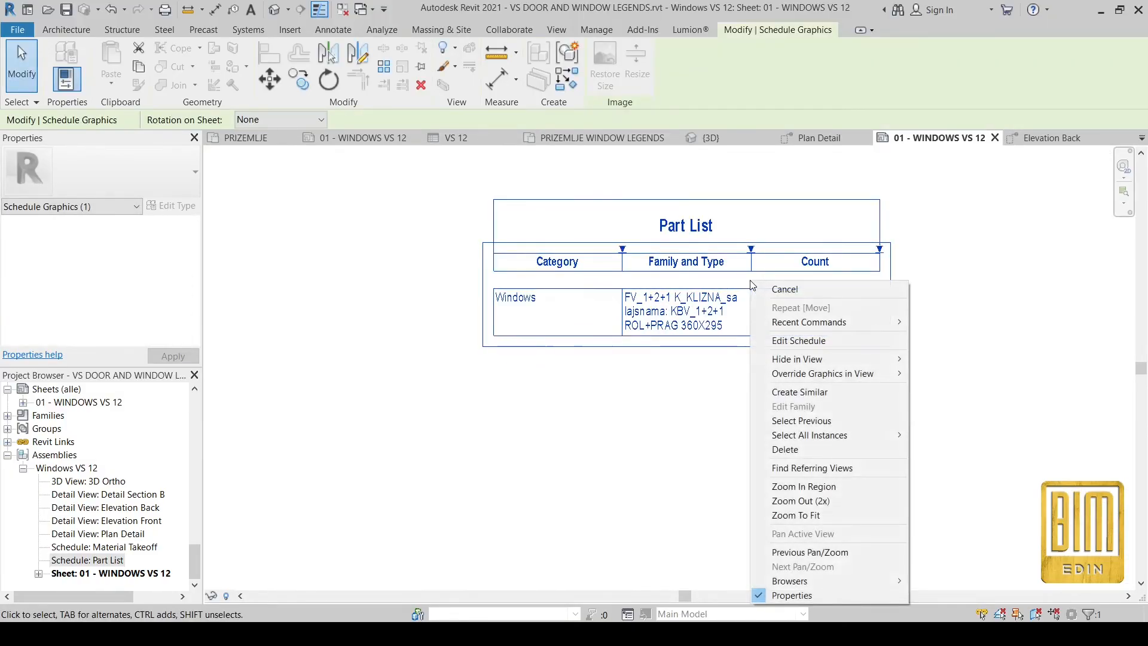
{"action": "left_click", "coordinate": [693, 457]}
{"action": "scroll", "coordinate": [690, 457], "scroll_direction": "down", "scroll_amount": 6}
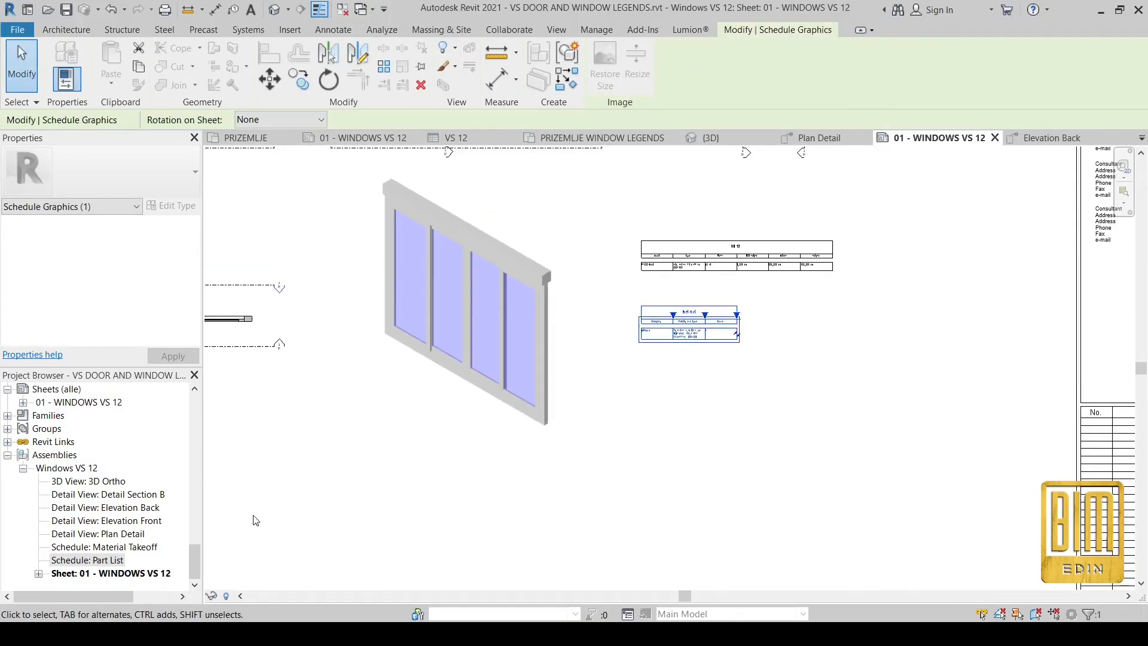
Place the assembly's Material Takeoff schedule on the sheet below the Part List schedule, aligned with its left edge.
{"action": "left_click_drag", "start_coordinate": [95, 553], "coordinate": [730, 397]}
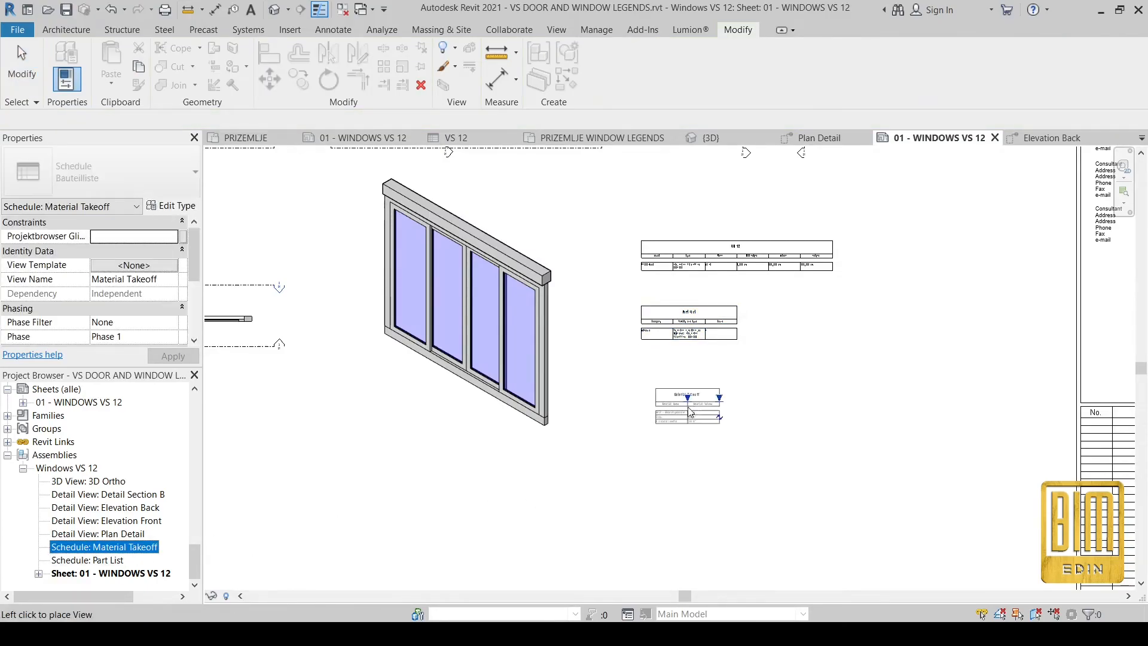
{"action": "left_click", "coordinate": [676, 383]}
{"action": "scroll", "coordinate": [684, 391], "scroll_direction": "up", "scroll_amount": 8}
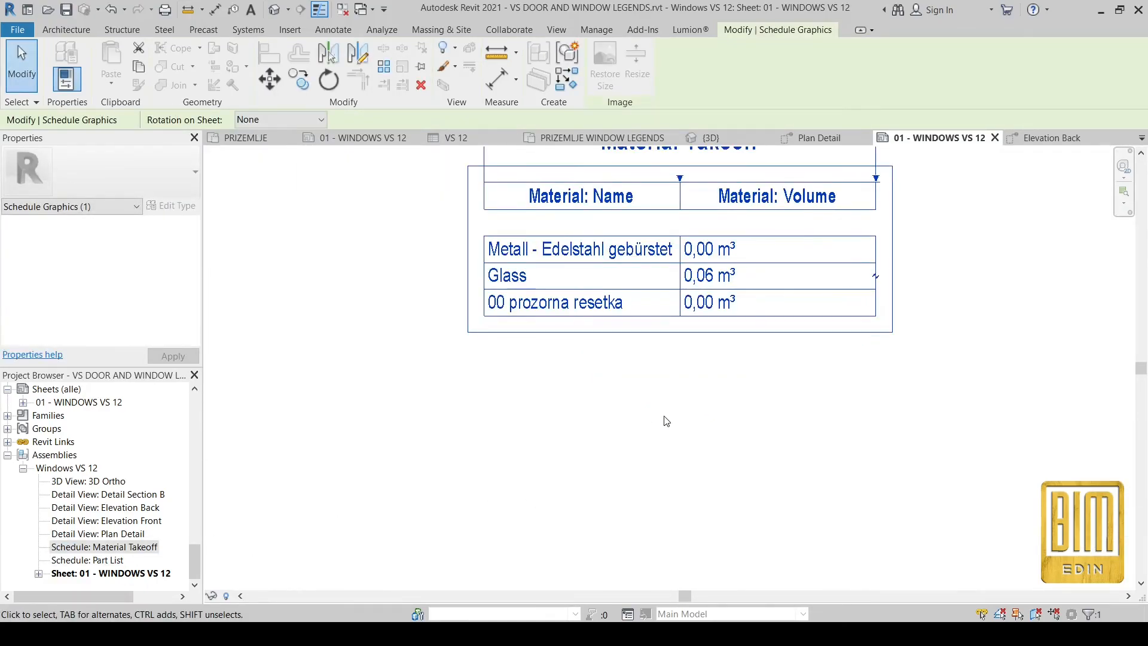
{"action": "scroll", "coordinate": [667, 421], "scroll_direction": "down", "scroll_amount": 3}
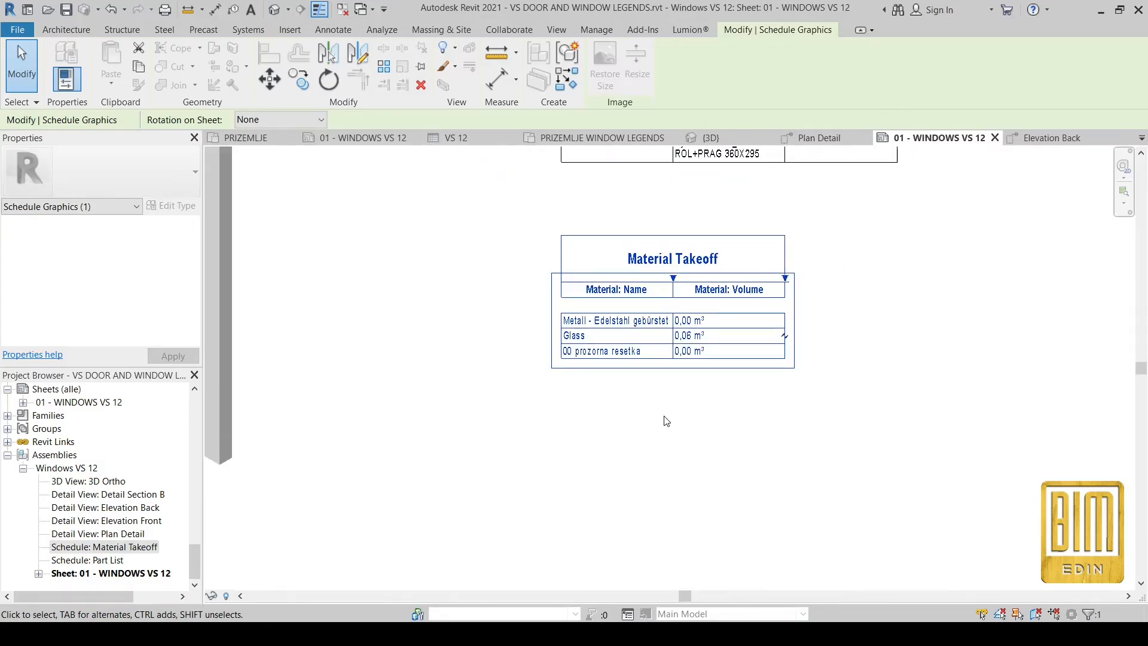
{"action": "scroll", "coordinate": [629, 424], "scroll_direction": "down", "scroll_amount": 5}
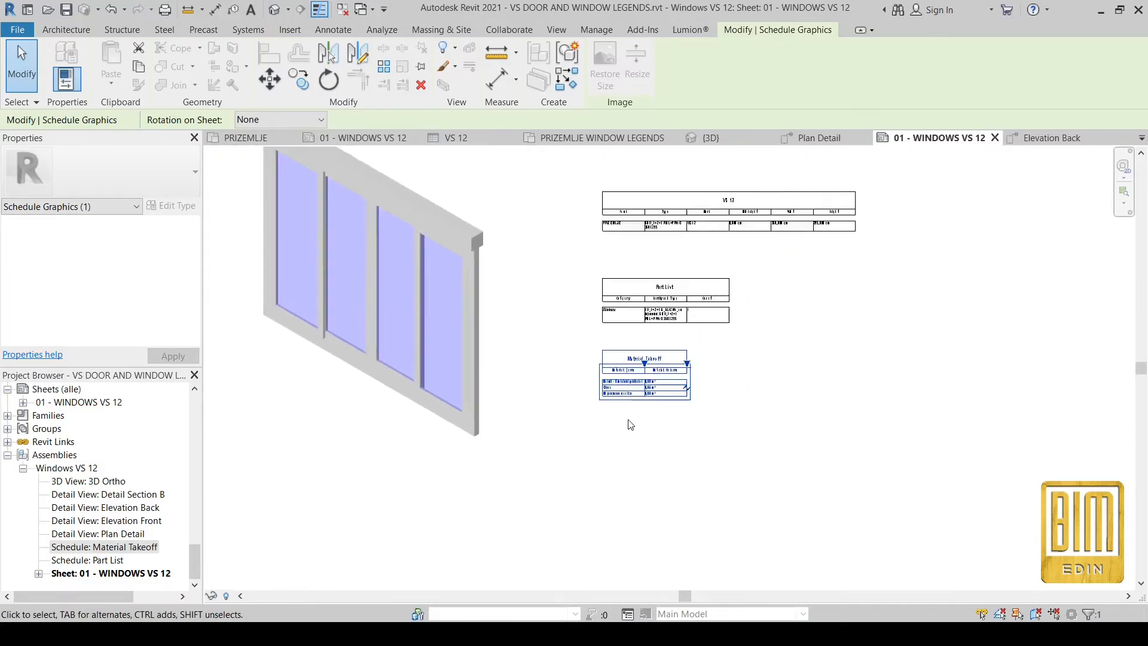
{"action": "scroll", "coordinate": [715, 365], "scroll_direction": "down", "scroll_amount": 3}
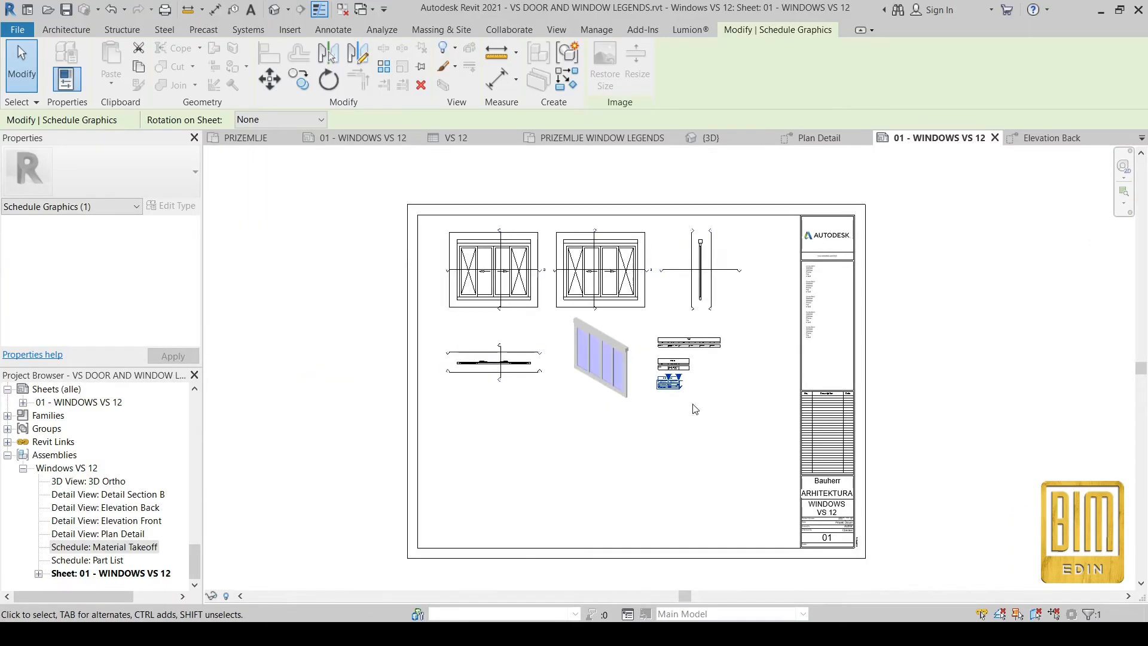
Open the project sheet 01 - WINDOWS VS 12 with the legend frames and try to place the 3D Ortho view on it.
{"action": "double_click", "coordinate": [62, 404]}
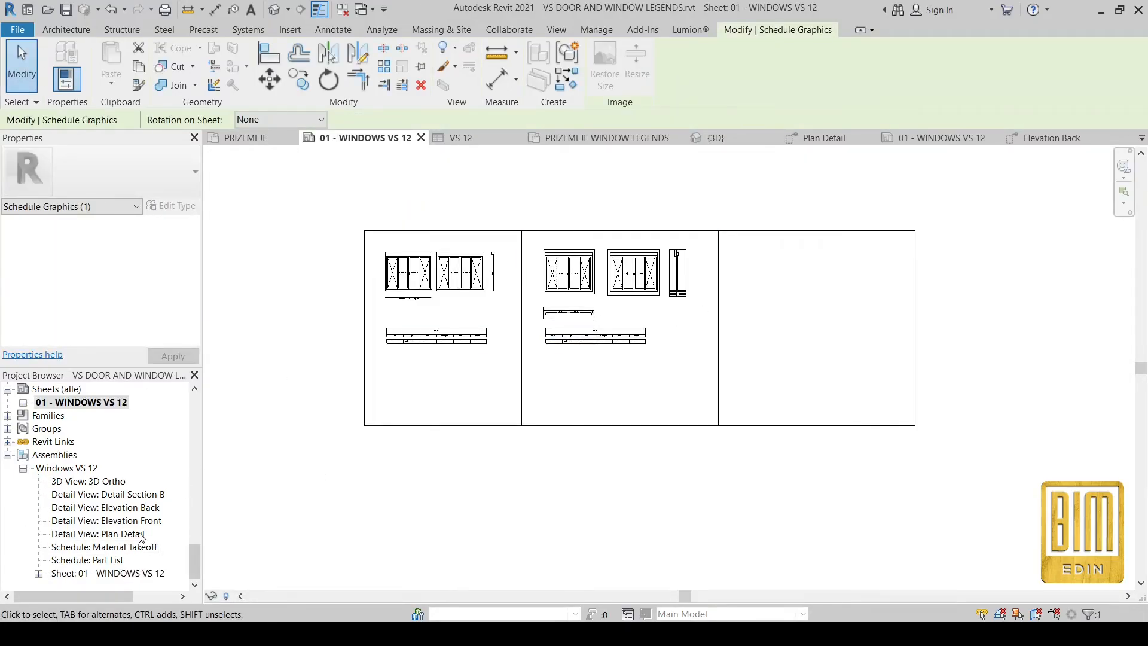
{"action": "left_click_drag", "start_coordinate": [90, 483], "coordinate": [255, 499]}
{"action": "key", "text": "Escape"}
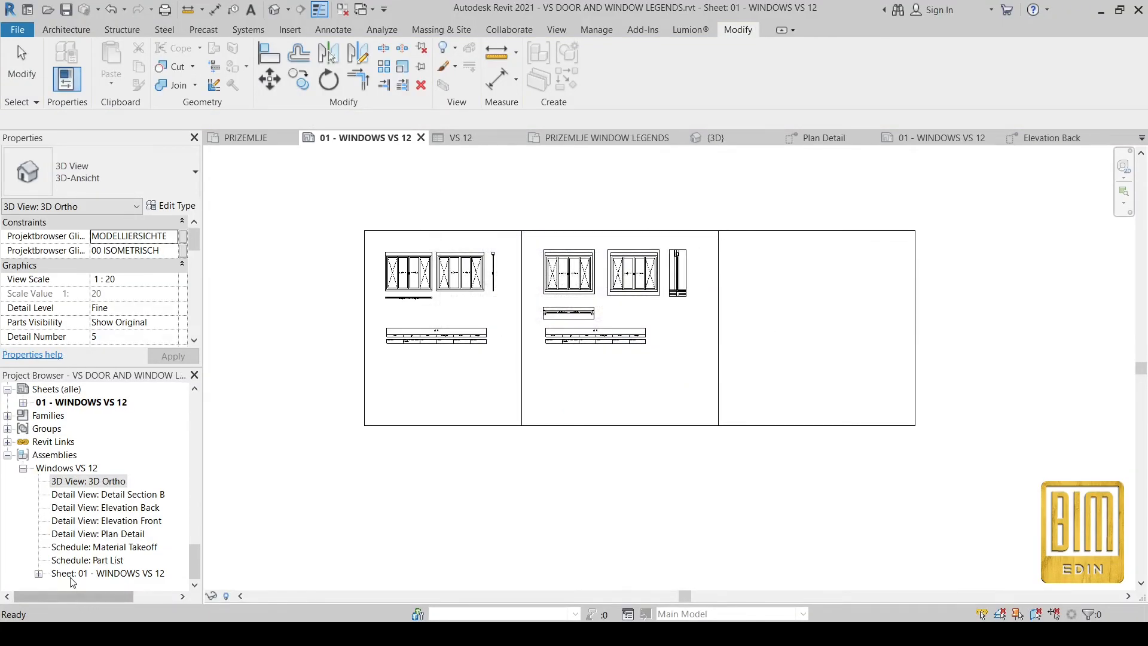
Delete the assembly's sheet 01 - WINDOWS VS 12 and undo the deletion.
{"action": "left_click", "coordinate": [72, 574]}
{"action": "right_click", "coordinate": [72, 574]}
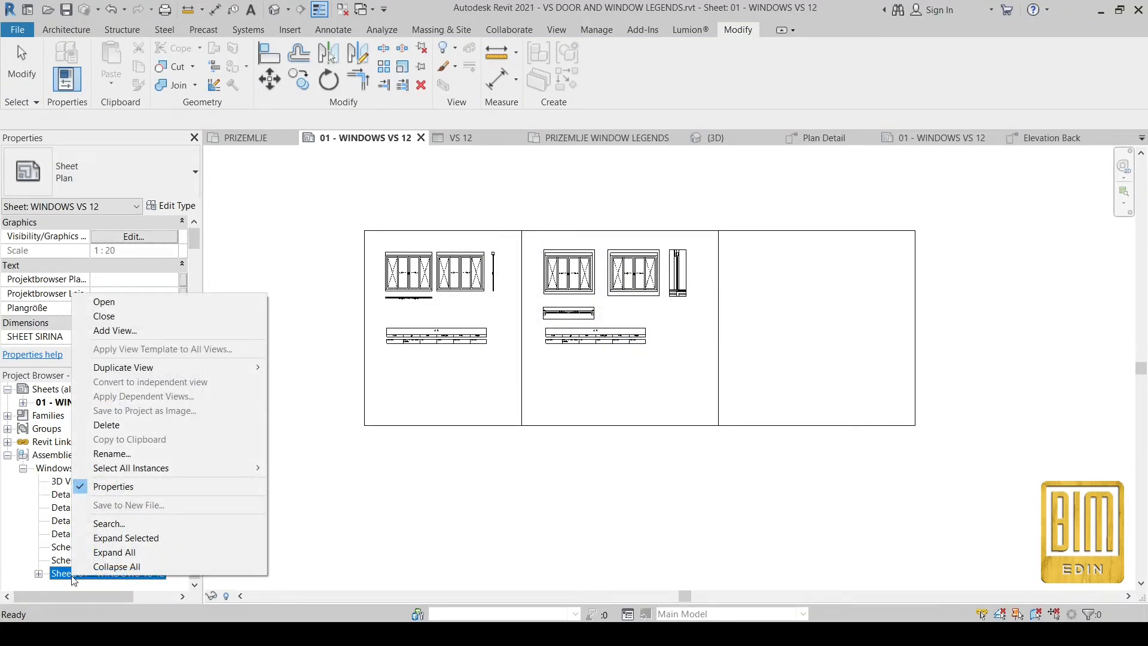
{"action": "left_click", "coordinate": [106, 425]}
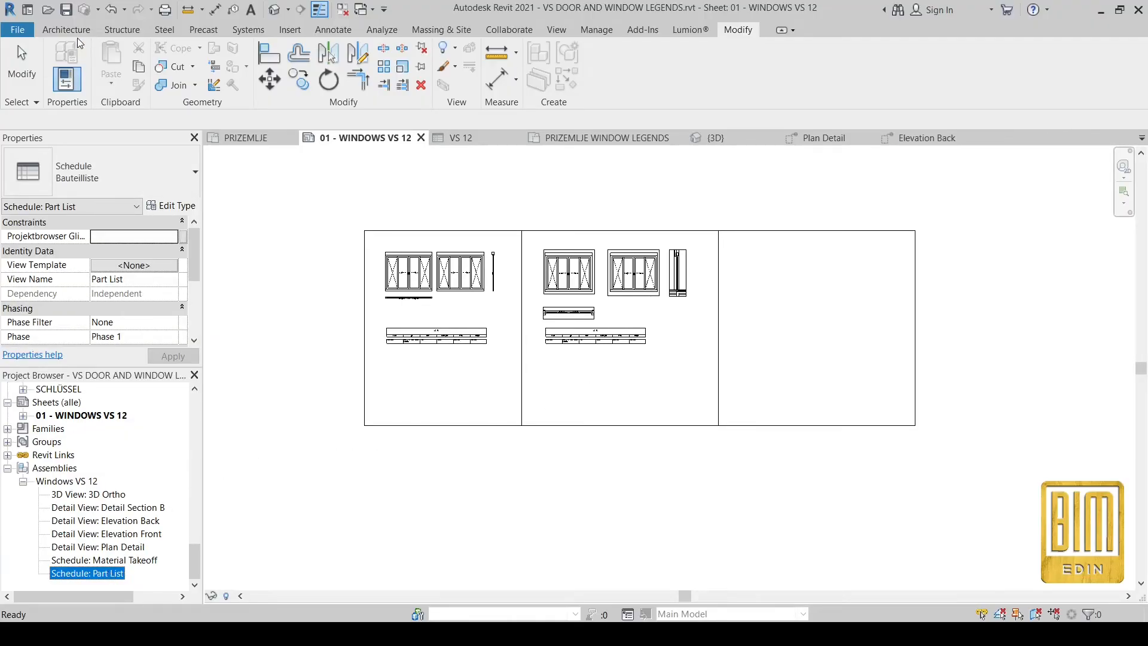
{"action": "scroll", "coordinate": [116, 556], "scroll_direction": "down", "scroll_amount": 1}
Copy the E 34 x 44 Horizontal title block from the assembly's sheet 01 - WINDOWS VS 12.
{"action": "double_click", "coordinate": [108, 573]}
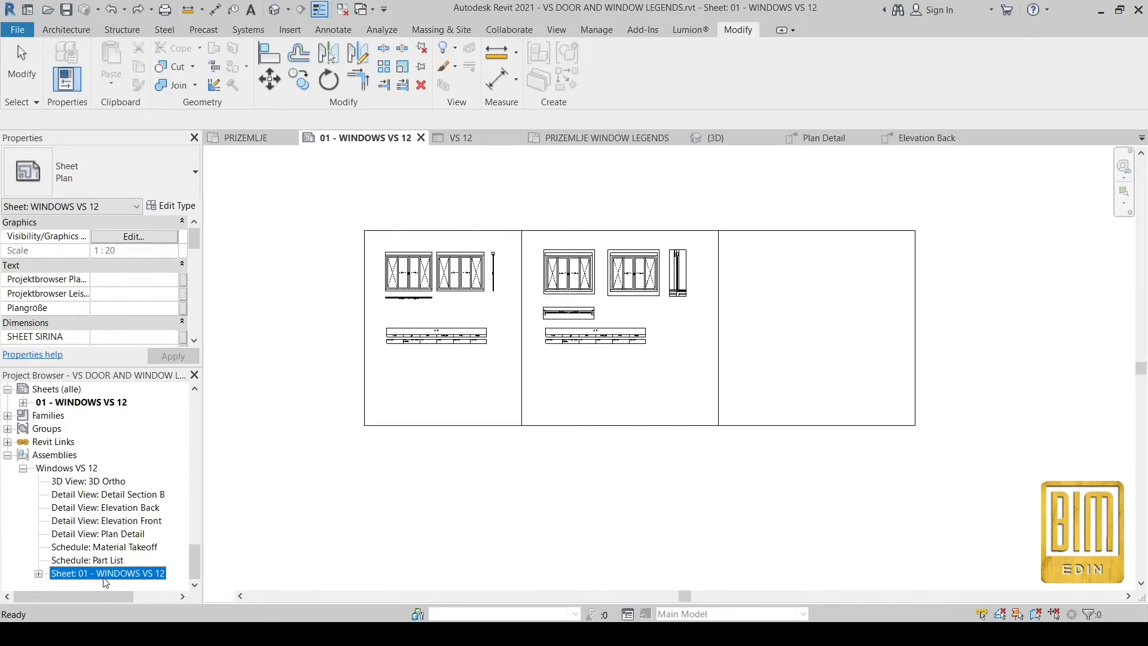
{"action": "left_click", "coordinate": [430, 309]}
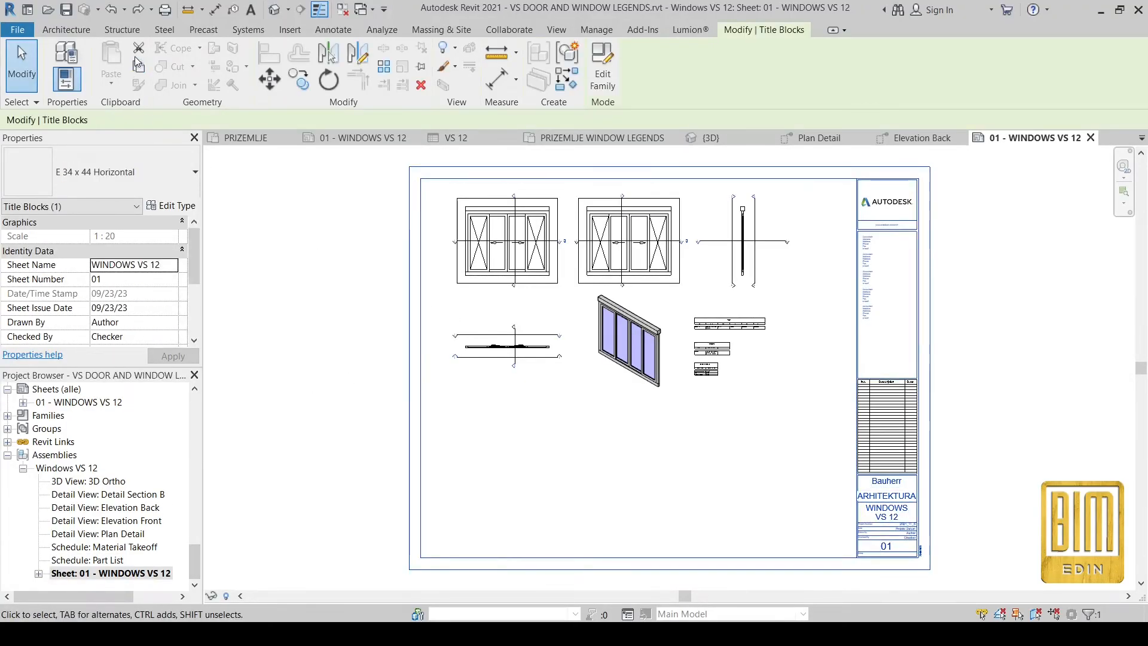
{"action": "double_click", "coordinate": [89, 561]}
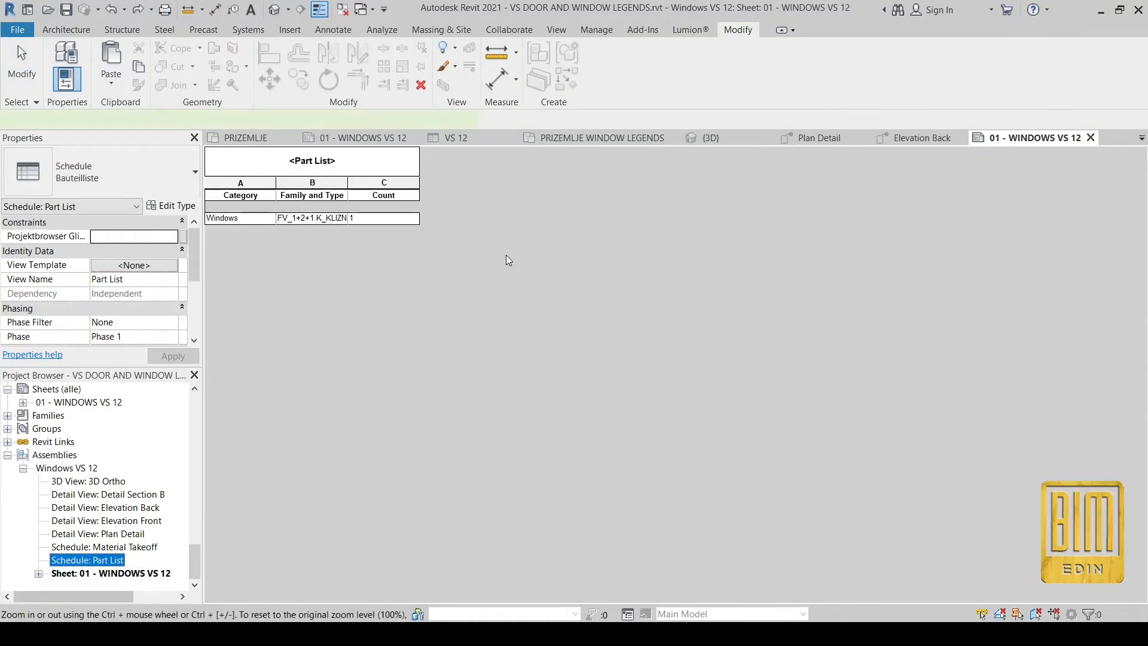
{"action": "double_click", "coordinate": [108, 574]}
Paste the title block onto the project sheet 01 - WINDOWS VS 12 and nudge it left and up around the three legend frames.
{"action": "double_click", "coordinate": [90, 404]}
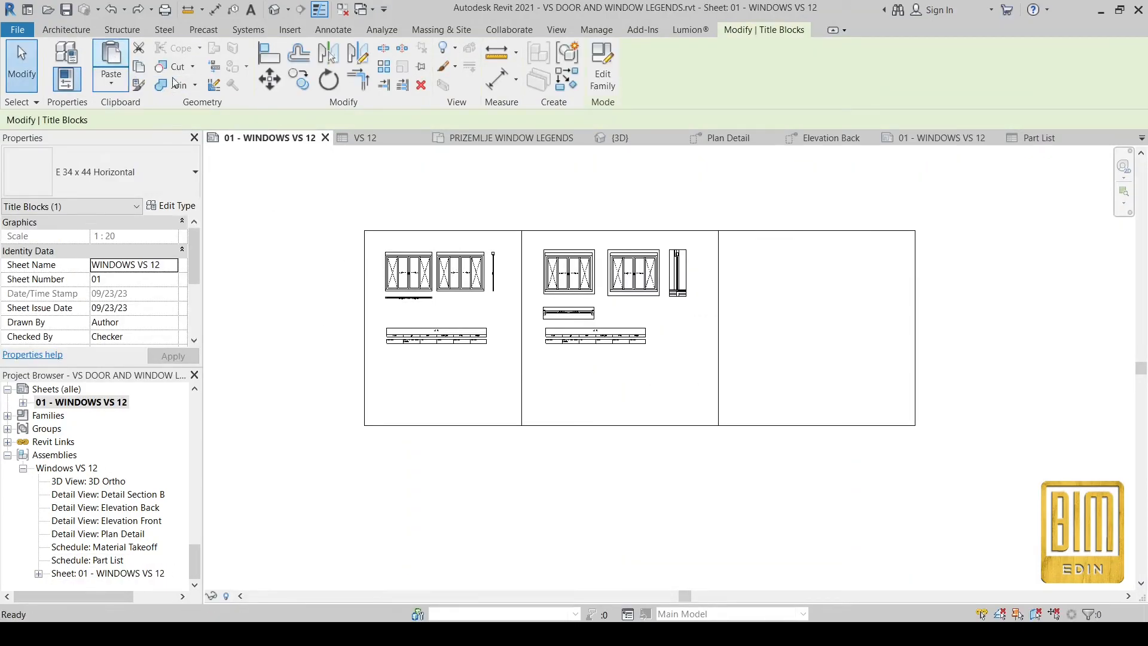
{"action": "left_click", "coordinate": [114, 55]}
{"action": "scroll", "coordinate": [646, 327], "scroll_direction": "down", "scroll_amount": 2}
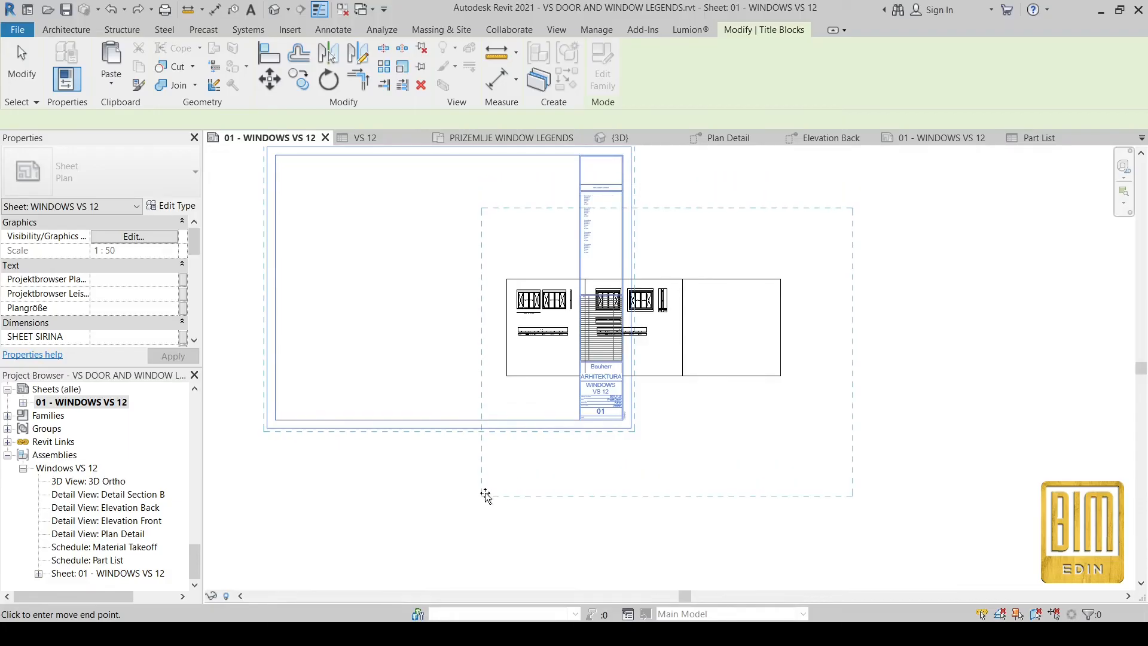
{"action": "left_click", "coordinate": [492, 402]}
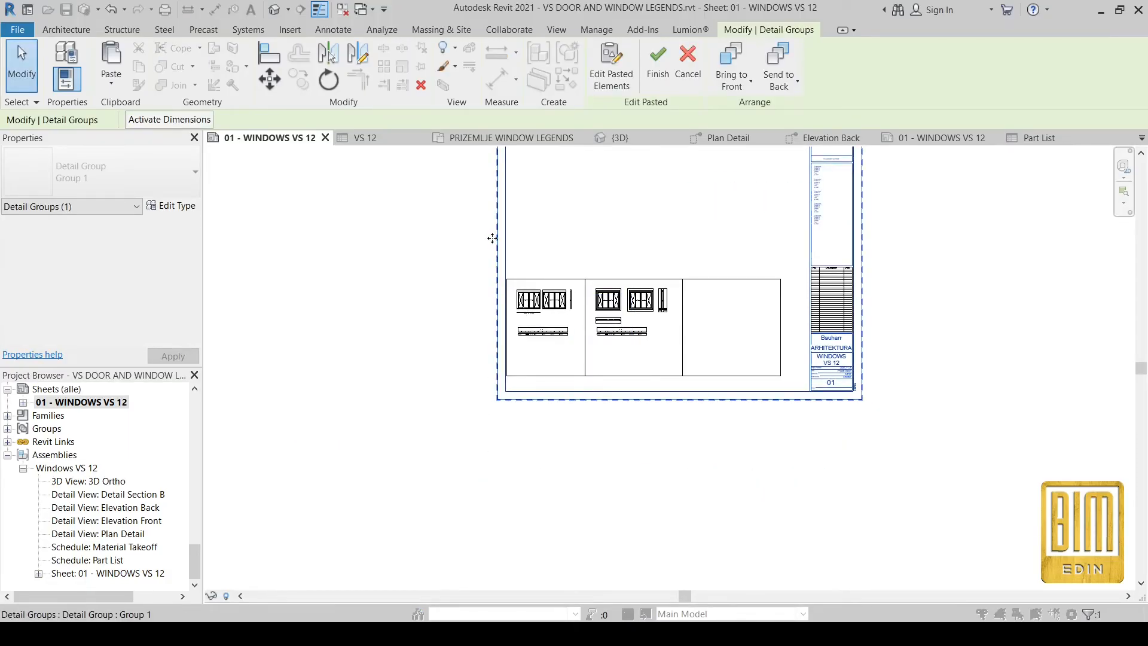
{"action": "key", "text": "Left"}
{"action": "key", "text": "Left"}
{"action": "key", "text": "Up"}
{"action": "key", "text": "Up"}
{"action": "left_click", "coordinate": [684, 463]}
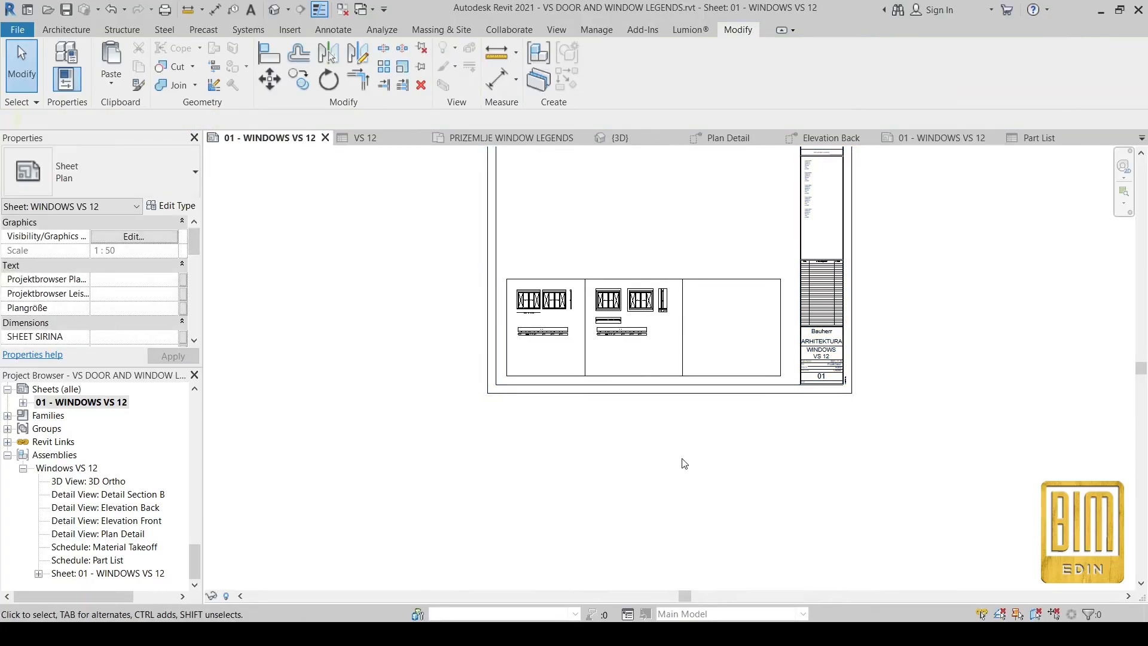
{"action": "middle_click_drag", "start_coordinate": [685, 463], "coordinate": [682, 551]}
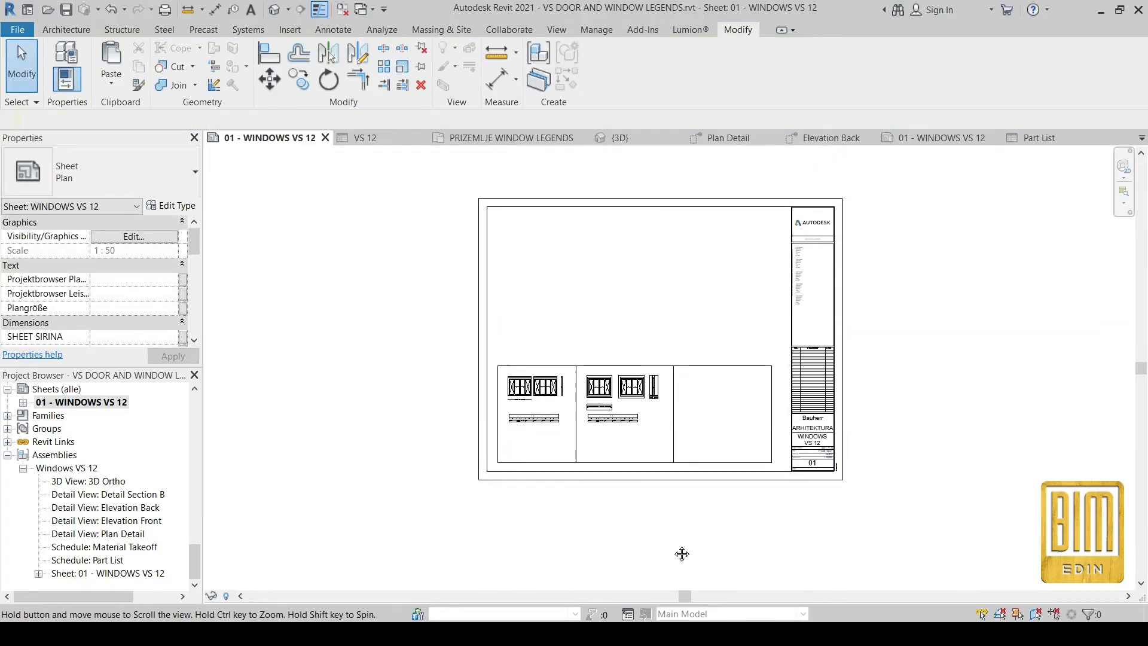
Delete the sheet 01 - WINDOWS VS 12 from the Windows VS 12 assembly.
{"action": "left_click", "coordinate": [107, 572]}
{"action": "right_click", "coordinate": [107, 573]}
{"action": "left_click", "coordinate": [135, 420]}
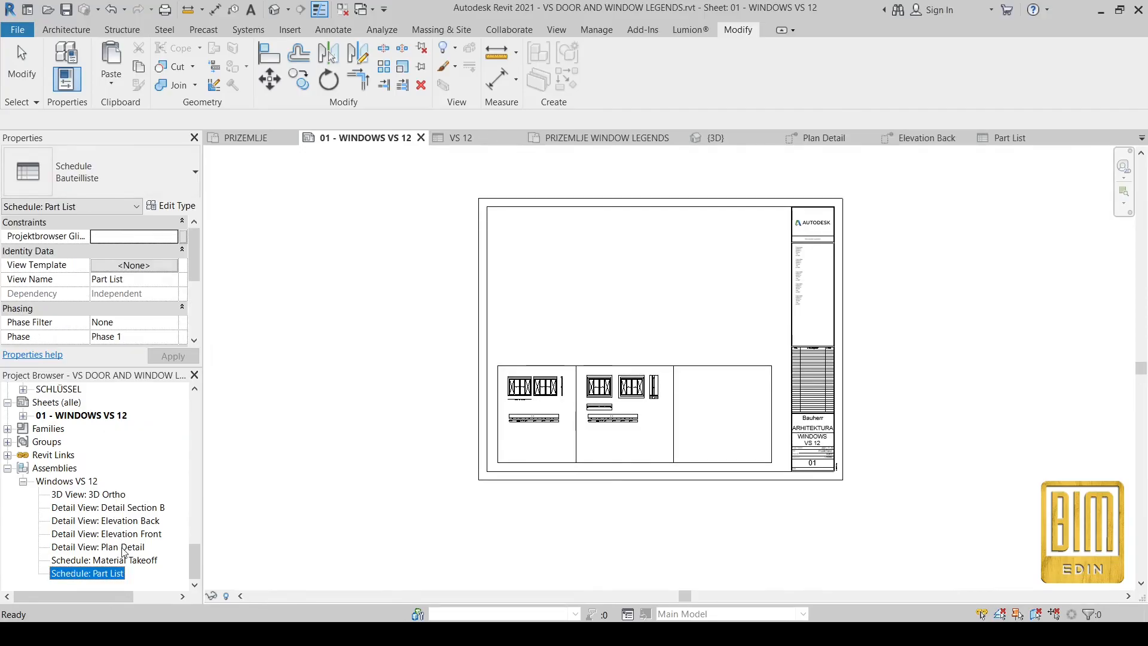
Place the assembly's Plan Detail view on the project sheet in the empty area above the first legend frame.
{"action": "left_click_drag", "start_coordinate": [107, 546], "coordinate": [550, 326]}
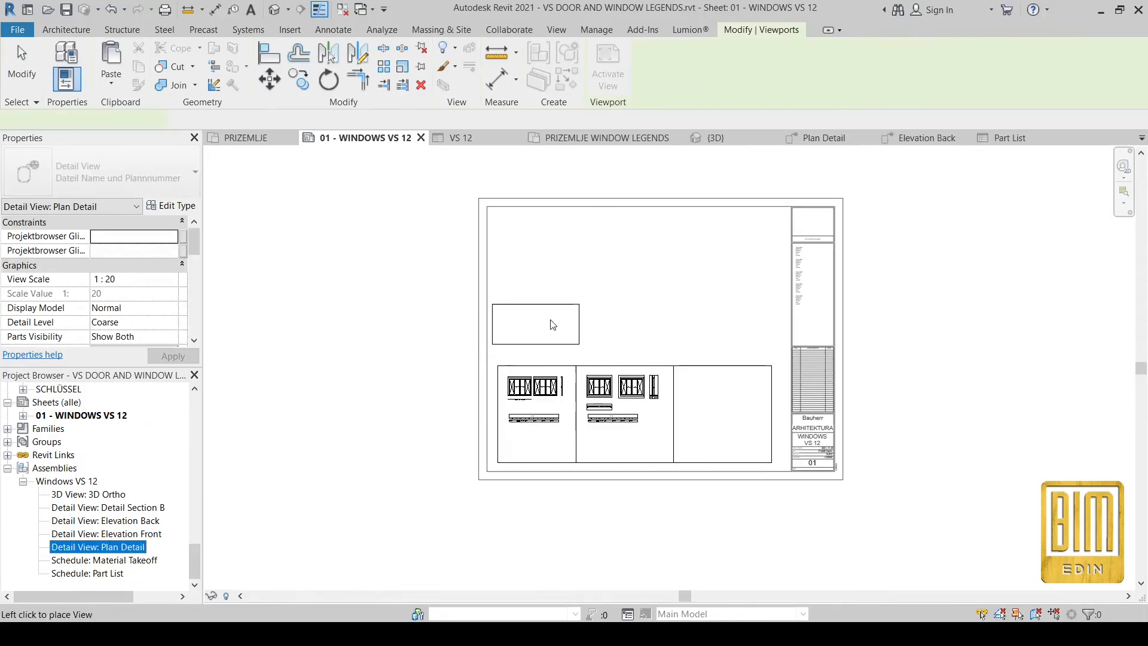
{"action": "left_click", "coordinate": [548, 316]}
{"action": "scroll", "coordinate": [547, 314], "scroll_direction": "up", "scroll_amount": 2}
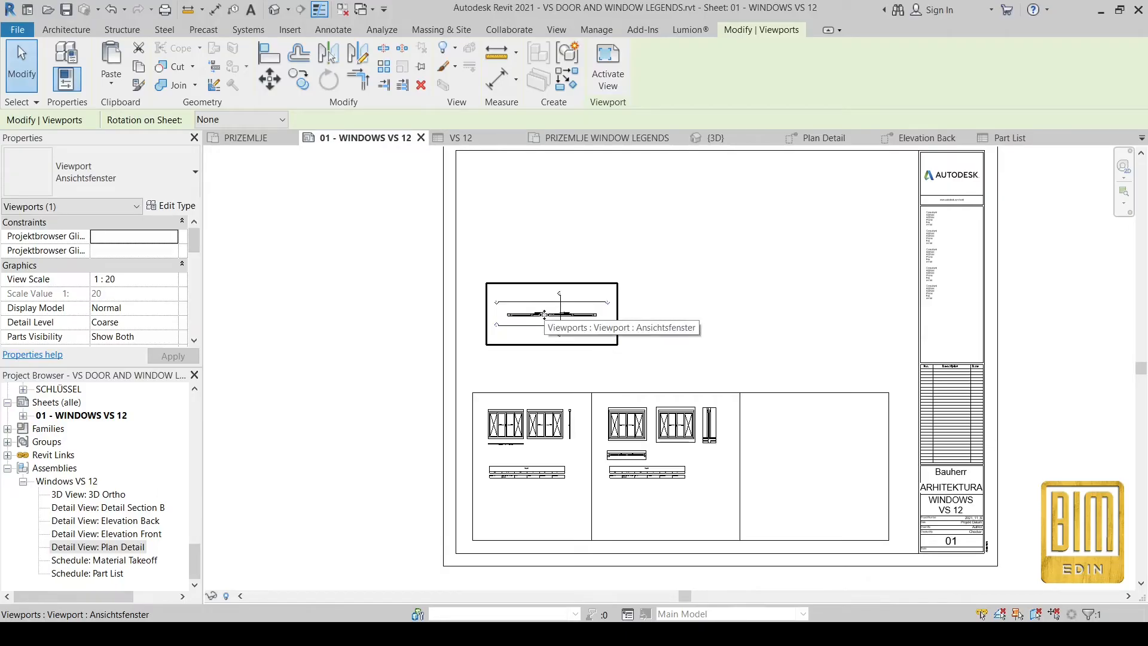
{"action": "left_click", "coordinate": [560, 442]}
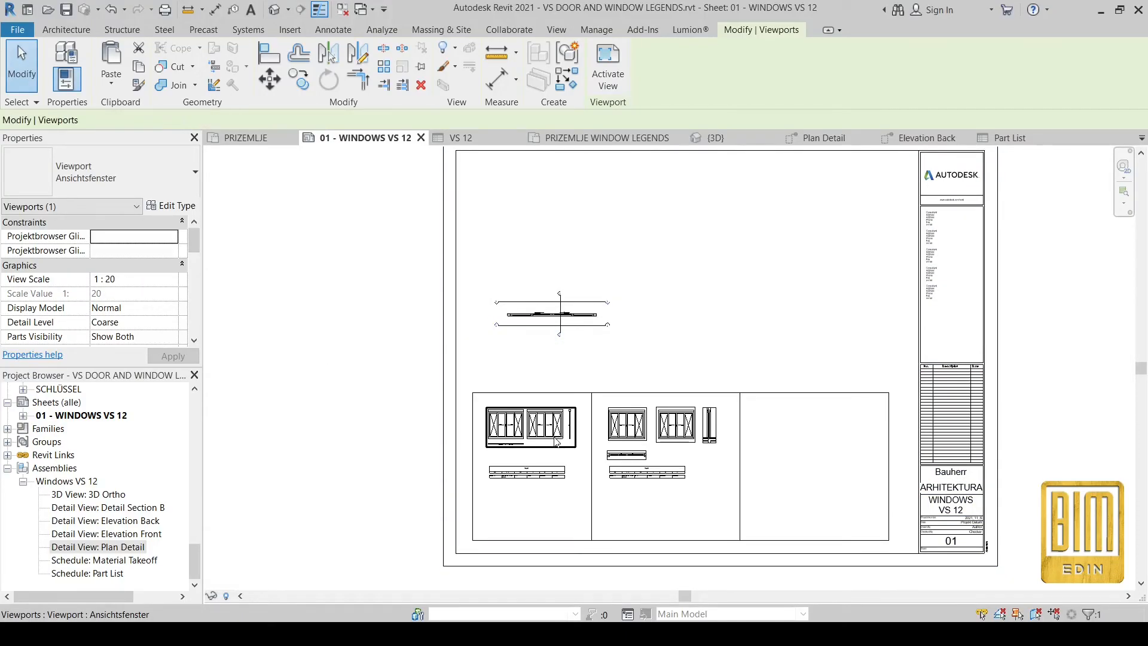
Set the first window legend's view scale to 1 : 20 and move its schedule down, clear of the enlarged views.
{"action": "left_click", "coordinate": [172, 280]}
{"action": "left_click", "coordinate": [172, 280]}
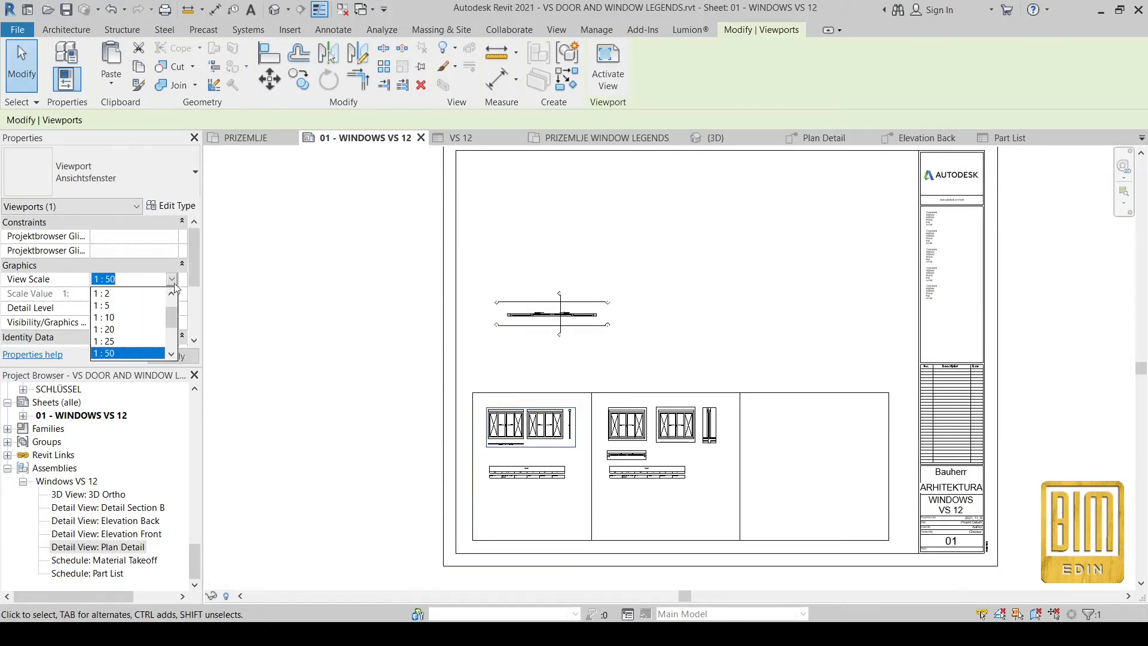
{"action": "left_click", "coordinate": [114, 329]}
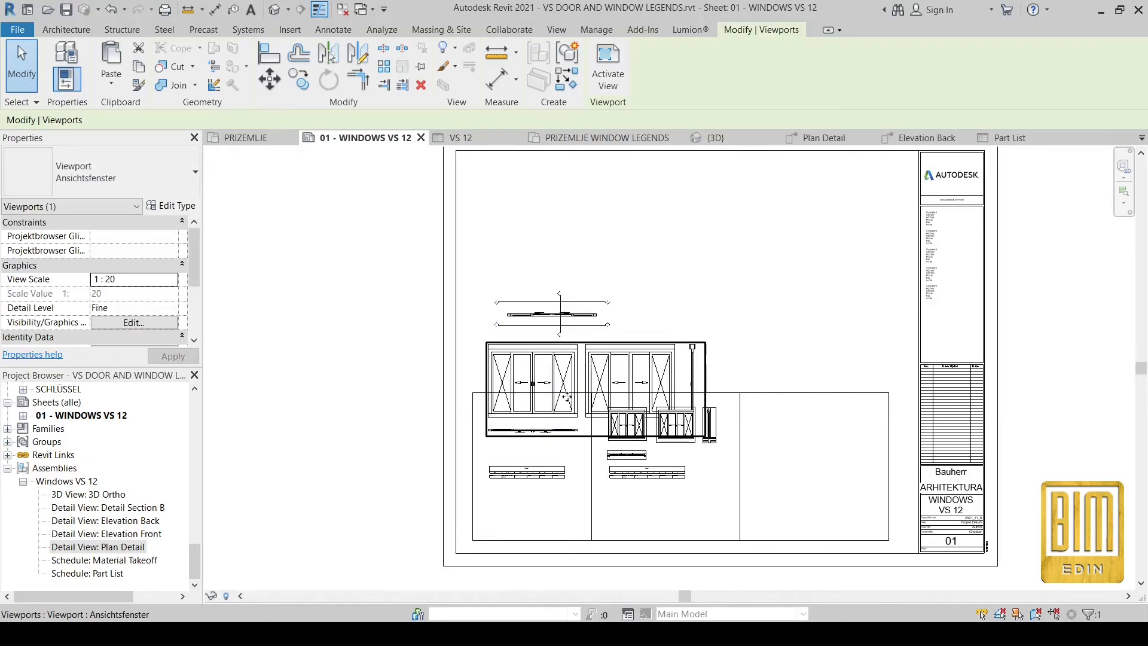
{"action": "scroll", "coordinate": [514, 378], "scroll_direction": "down", "scroll_amount": 1}
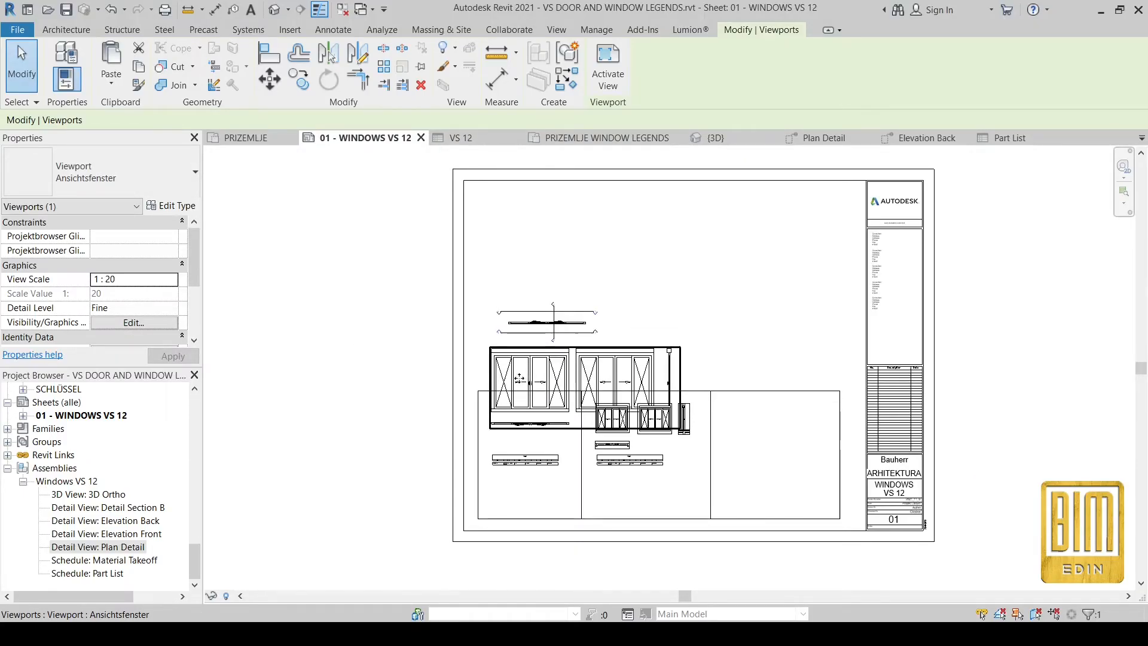
{"action": "left_click", "coordinate": [516, 457]}
{"action": "scroll", "coordinate": [521, 462], "scroll_direction": "up", "scroll_amount": 4}
{"action": "left_click_drag", "start_coordinate": [521, 462], "coordinate": [521, 558]}
{"action": "scroll", "coordinate": [487, 333], "scroll_direction": "down", "scroll_amount": 4}
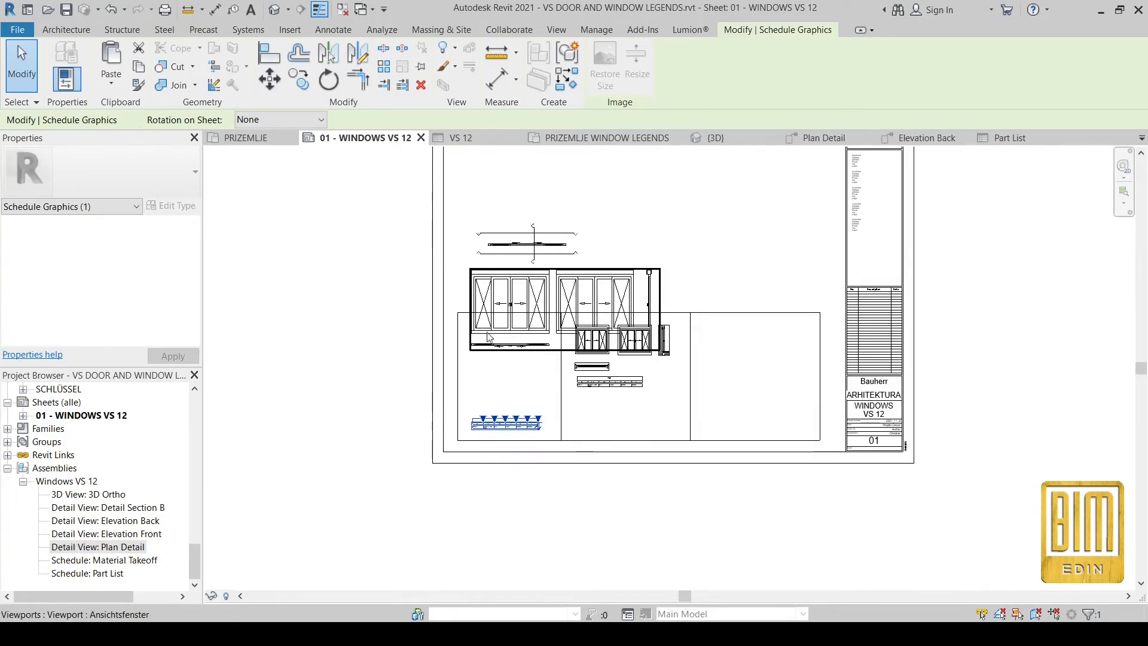
Delete all the frame and divider lines around the three legend areas on the sheet.
{"action": "left_click", "coordinate": [750, 313]}
{"action": "right_click", "coordinate": [747, 309]}
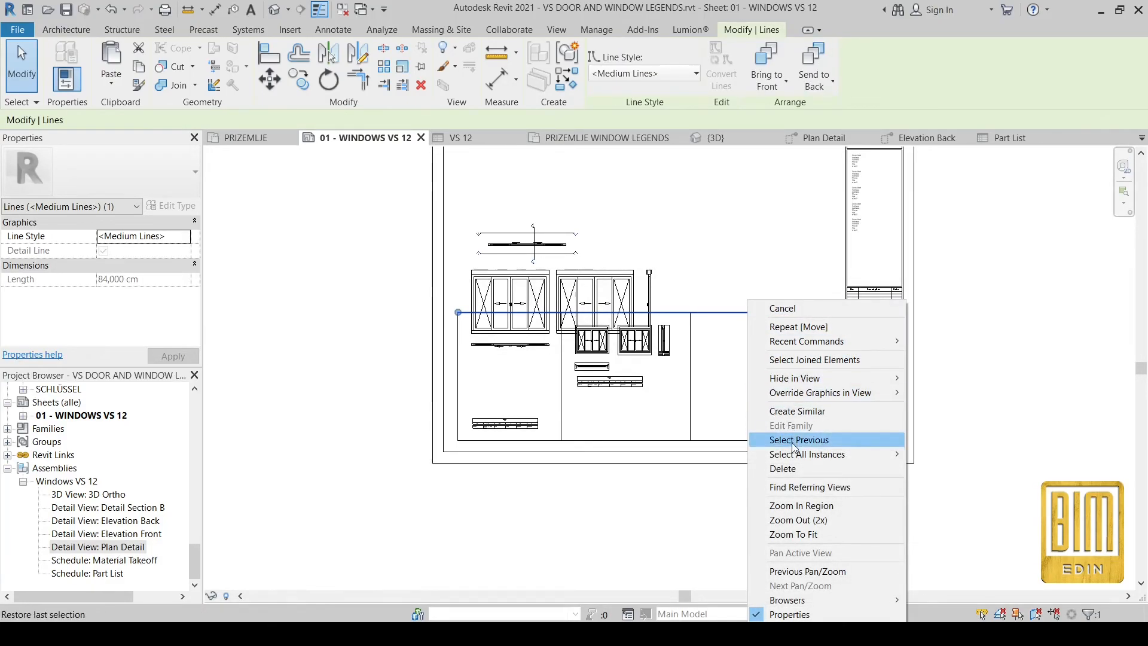
{"action": "left_click", "coordinate": [771, 468]}
{"action": "left_click_drag", "start_coordinate": [829, 425], "coordinate": [558, 449]}
{"action": "right_click", "coordinate": [727, 376]}
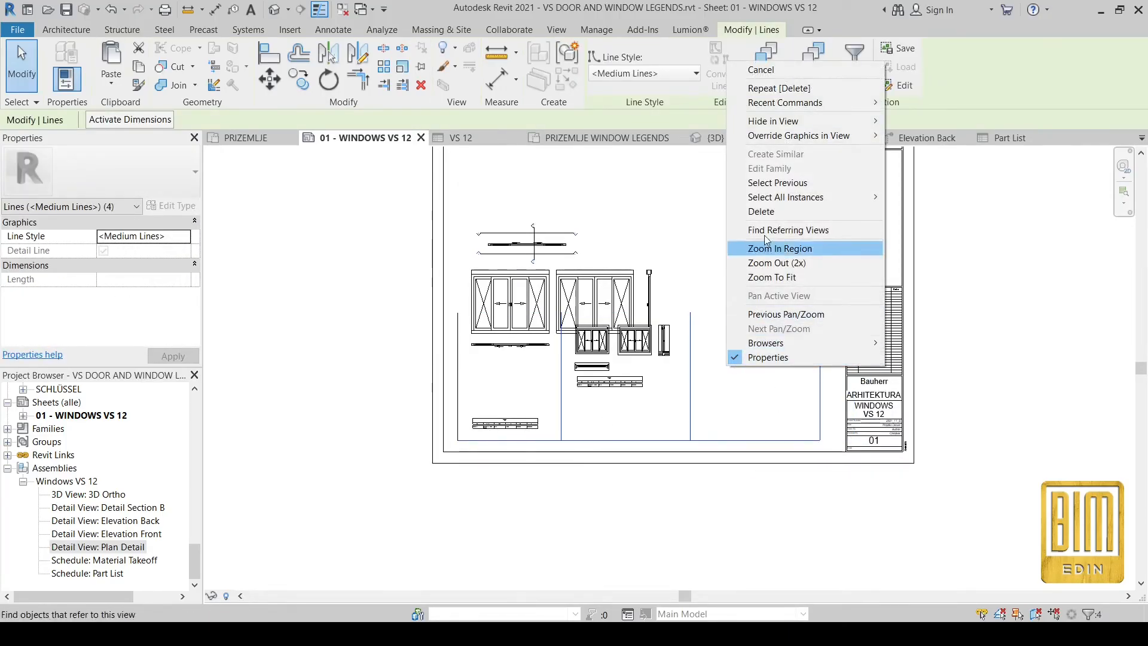
{"action": "left_click", "coordinate": [761, 211]}
{"action": "right_click", "coordinate": [457, 436]}
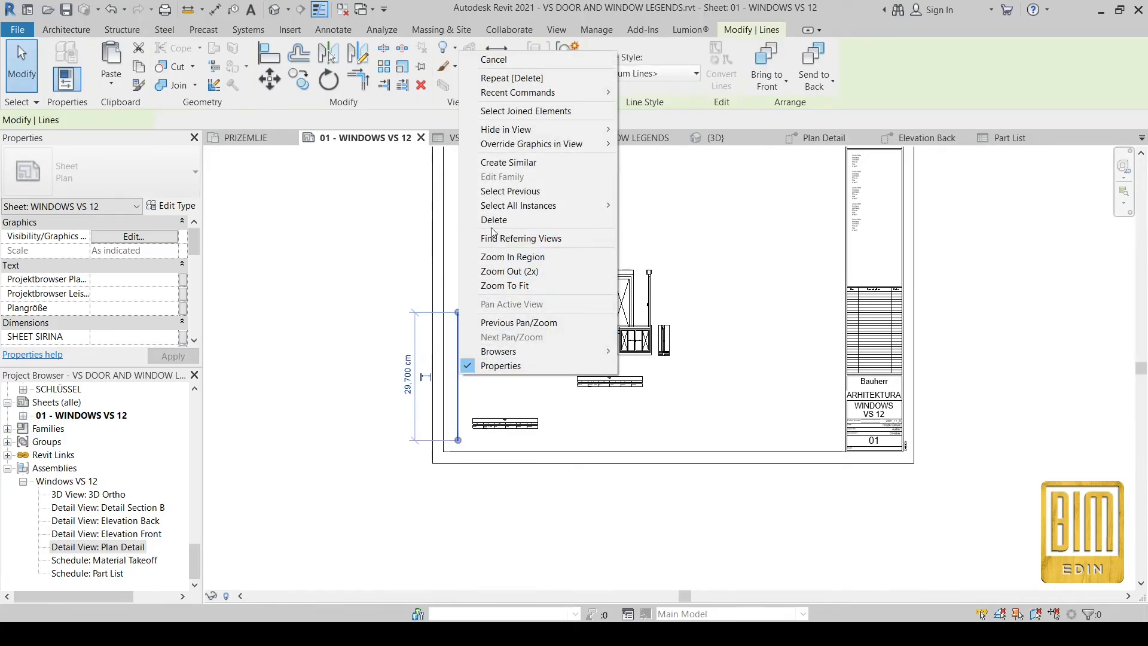
{"action": "left_click", "coordinate": [508, 219]}
Move the second legend's schedule right and down, clear of the enlarged first legend.
{"action": "scroll", "coordinate": [624, 381], "scroll_direction": "up", "scroll_amount": 3}
{"action": "left_click", "coordinate": [625, 385]}
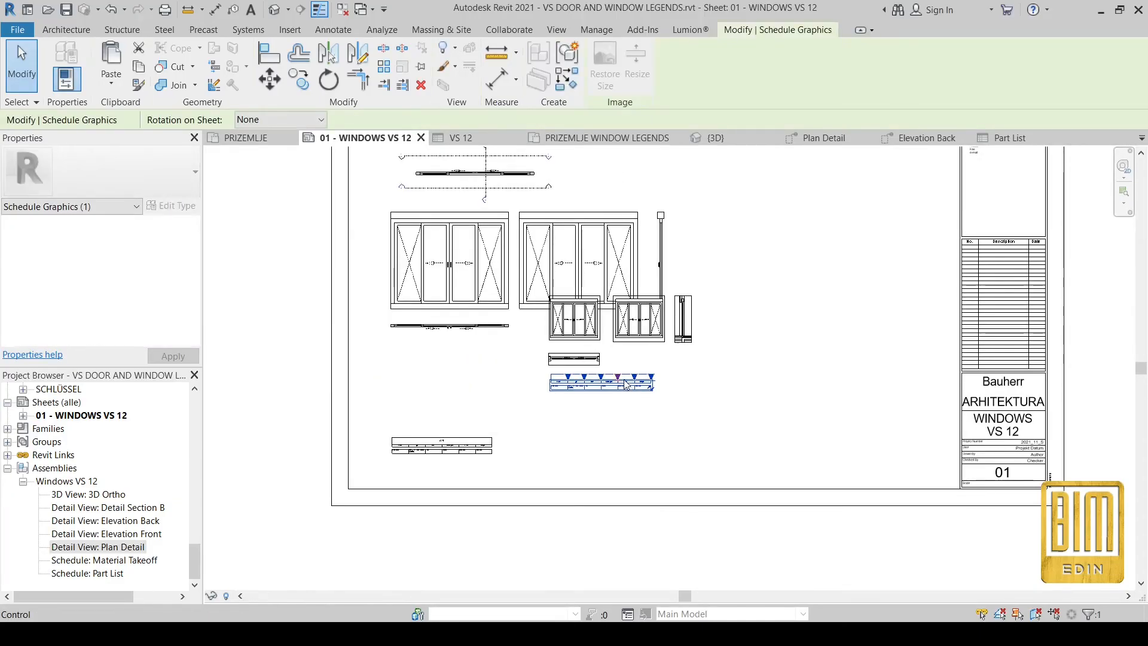
{"action": "left_click_drag", "start_coordinate": [626, 391], "coordinate": [834, 459]}
Move the first legend down above its schedule and nudge both left and down toward the sheet border.
{"action": "left_click", "coordinate": [469, 285]}
{"action": "left_click_drag", "start_coordinate": [469, 286], "coordinate": [468, 376]}
{"action": "left_click_drag", "start_coordinate": [495, 256], "coordinate": [395, 478]}
{"action": "key", "text": "Left"}
{"action": "key", "text": "Left"}
{"action": "key", "text": "Left"}
{"action": "key", "text": "Left"}
{"action": "key", "text": "Left"}
{"action": "key", "text": "Down"}
{"action": "key", "text": "Down"}
{"action": "key", "text": "Down"}
{"action": "key", "text": "Down"}
Move the second legend's four 1 : 50 views together to the right, clear of the first legend.
{"action": "left_click_drag", "start_coordinate": [512, 244], "coordinate": [771, 409]}
{"action": "left_click_drag", "start_coordinate": [599, 310], "coordinate": [749, 306]}
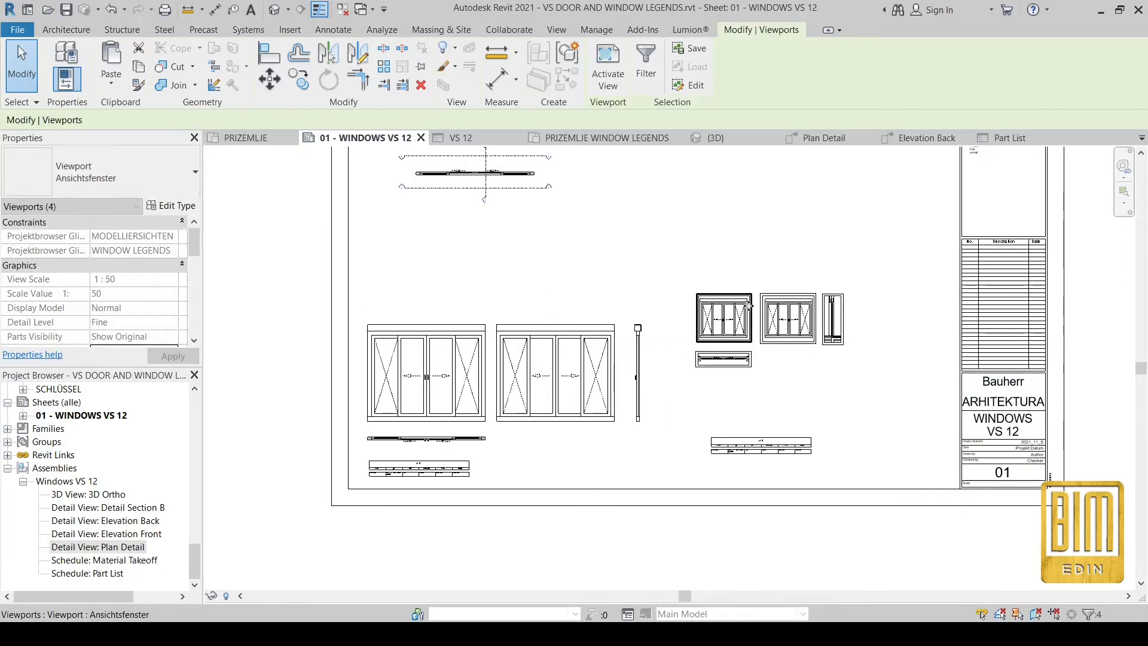
{"action": "scroll", "coordinate": [158, 311], "scroll_direction": "down", "scroll_amount": 5}
Set the view scale of the second legend's plan view to 1 : 20.
{"action": "scroll", "coordinate": [158, 322], "scroll_direction": "up", "scroll_amount": 3}
{"action": "scroll", "coordinate": [159, 323], "scroll_direction": "up", "scroll_amount": 2}
{"action": "scroll", "coordinate": [723, 331], "scroll_direction": "up", "scroll_amount": 3}
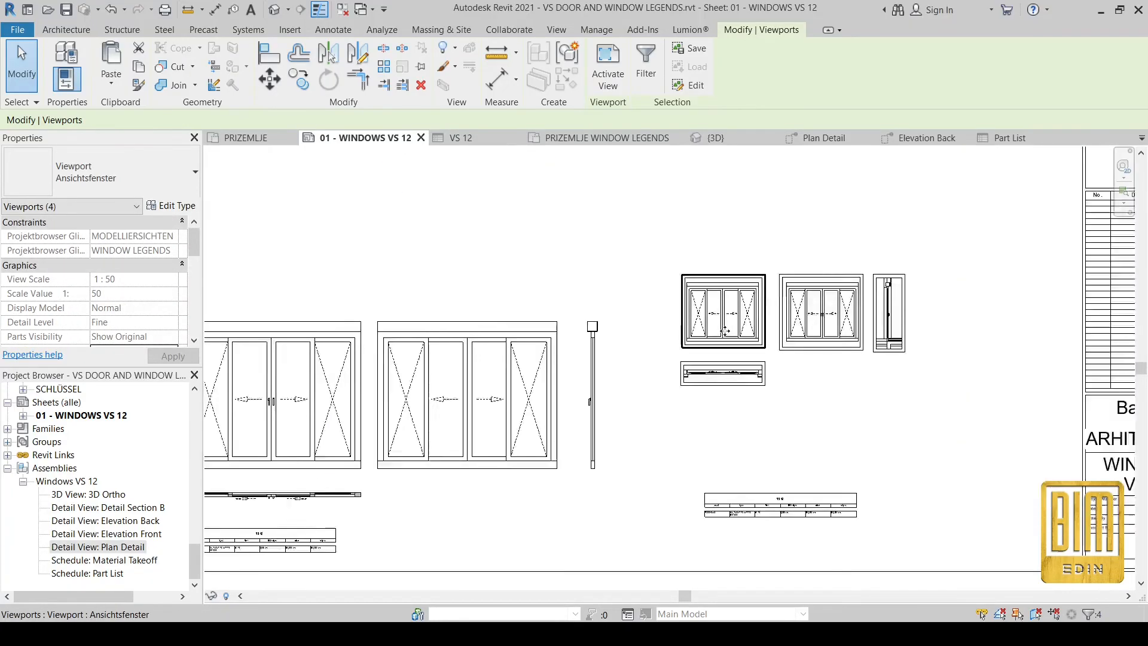
{"action": "left_click", "coordinate": [731, 376]}
{"action": "left_click", "coordinate": [131, 279]}
{"action": "left_click", "coordinate": [171, 278]}
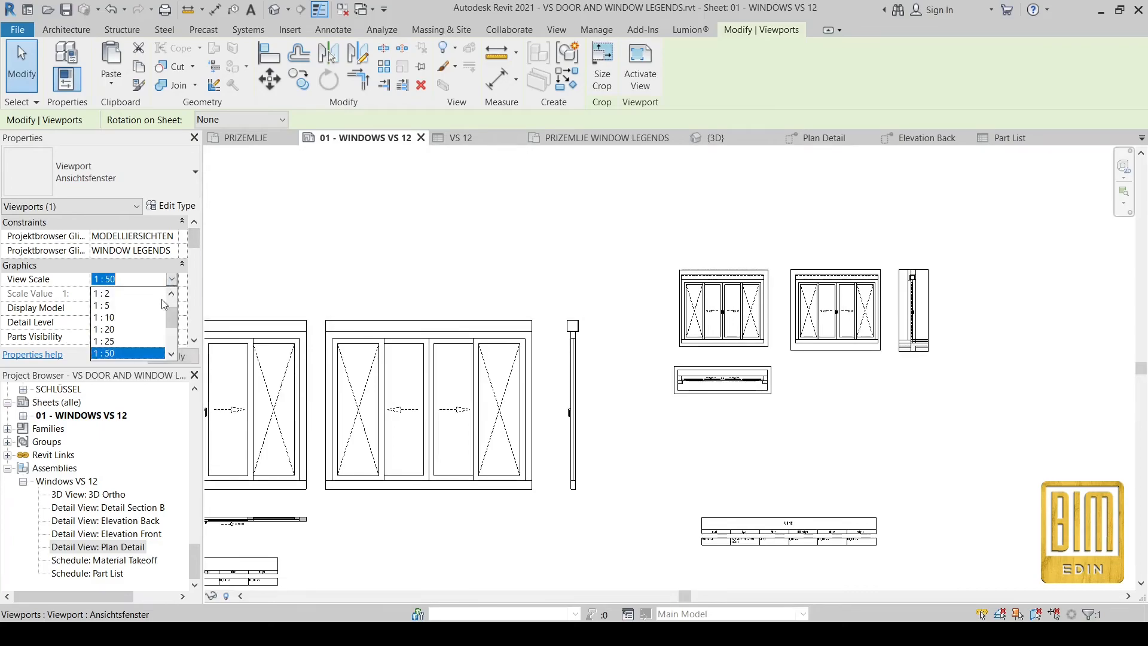
{"action": "left_click", "coordinate": [112, 330]}
{"action": "scroll", "coordinate": [733, 360], "scroll_direction": "down", "scroll_amount": 3}
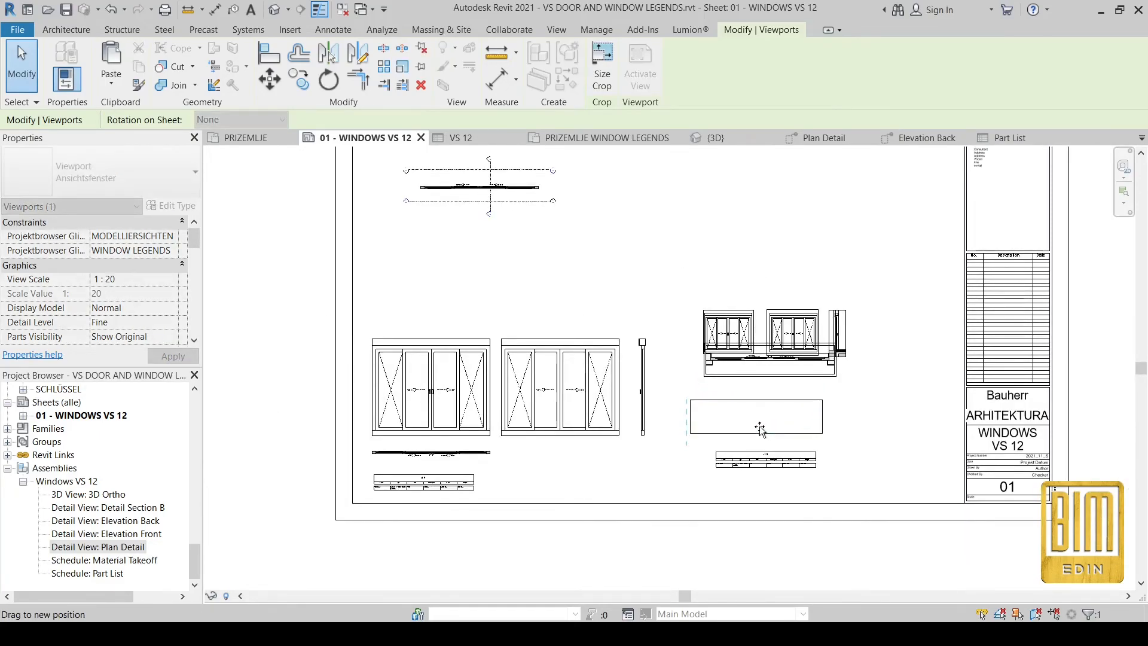
Move the enlarged plan view and the second schedule down, aligning the schedule with the first legend's schedule.
{"action": "left_click_drag", "start_coordinate": [757, 439], "coordinate": [715, 497]}
{"action": "left_click", "coordinate": [754, 466]}
{"action": "scroll", "coordinate": [754, 469], "scroll_direction": "up", "scroll_amount": 3}
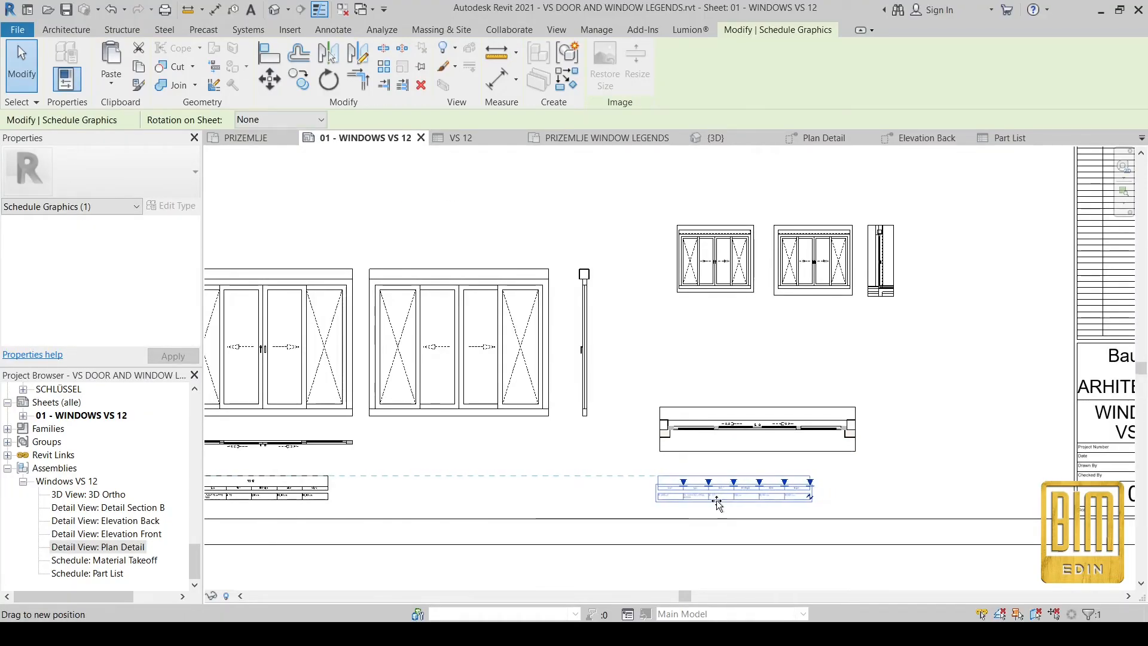
{"action": "scroll", "coordinate": [715, 496], "scroll_direction": "down", "scroll_amount": 1}
{"action": "scroll", "coordinate": [714, 495], "scroll_direction": "down", "scroll_amount": 2}
Set the second legend's first elevation to 1 : 20 and place it directly above the plan view.
{"action": "left_click", "coordinate": [706, 372]}
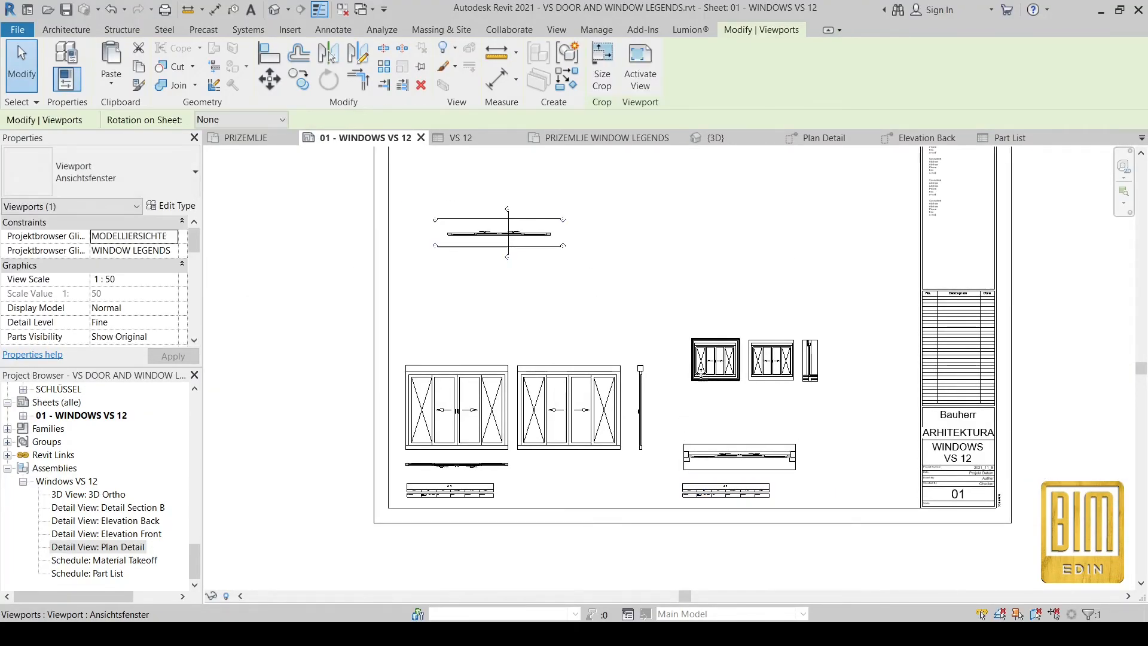
{"action": "left_click", "coordinate": [171, 281]}
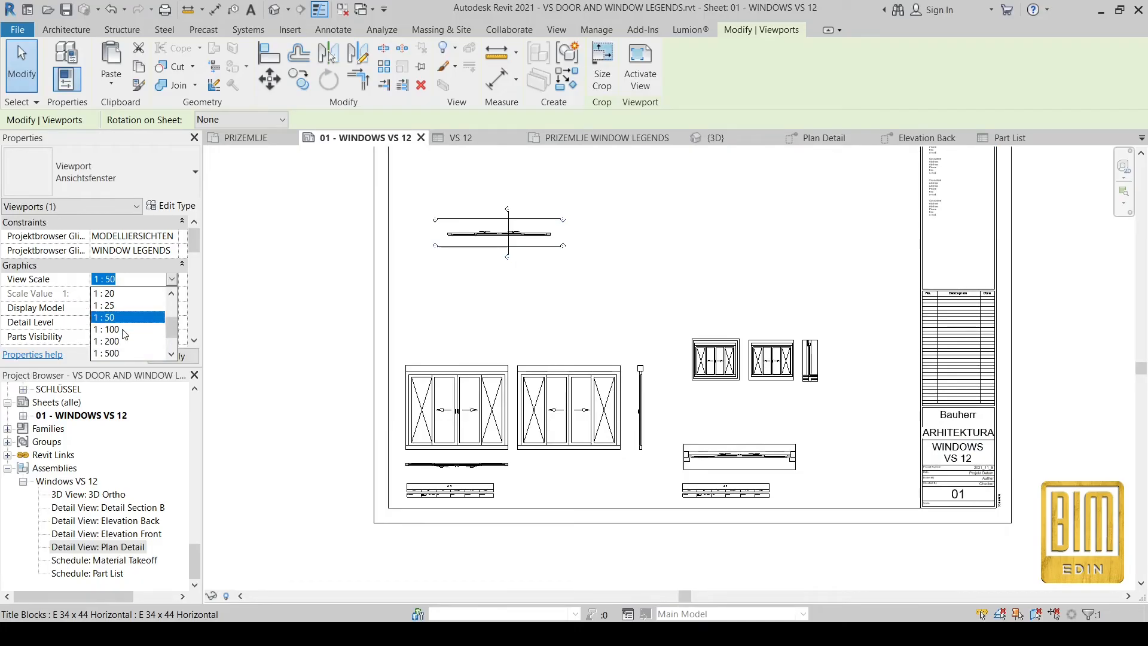
{"action": "left_click", "coordinate": [106, 293]}
{"action": "left_click_drag", "start_coordinate": [777, 266], "coordinate": [743, 386]}
Move the remaining small elevation and section views right, clear of the enlarged elevation.
{"action": "scroll", "coordinate": [828, 318], "scroll_direction": "up", "scroll_amount": 2}
{"action": "left_click_drag", "start_coordinate": [671, 281], "coordinate": [875, 456]}
{"action": "left_click_drag", "start_coordinate": [754, 393], "coordinate": [846, 400]}
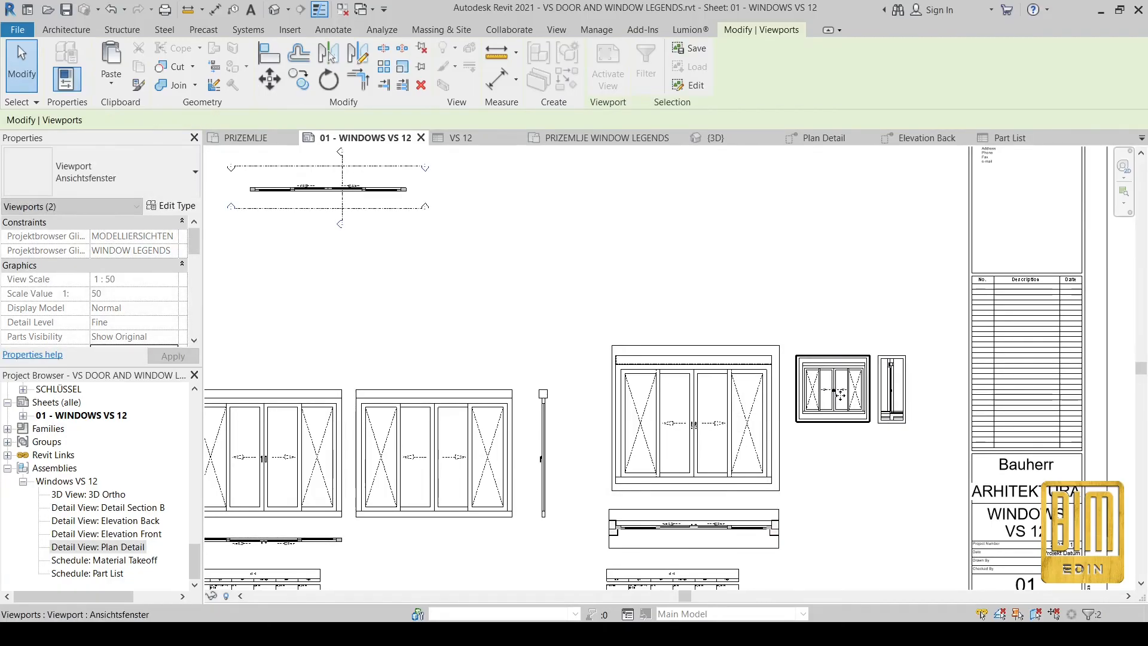
Change the view scale to 1 : 20 in the WINDOW LEGENDS view template assigned to the VS 12 IN elevation.
{"action": "left_click", "coordinate": [831, 389]}
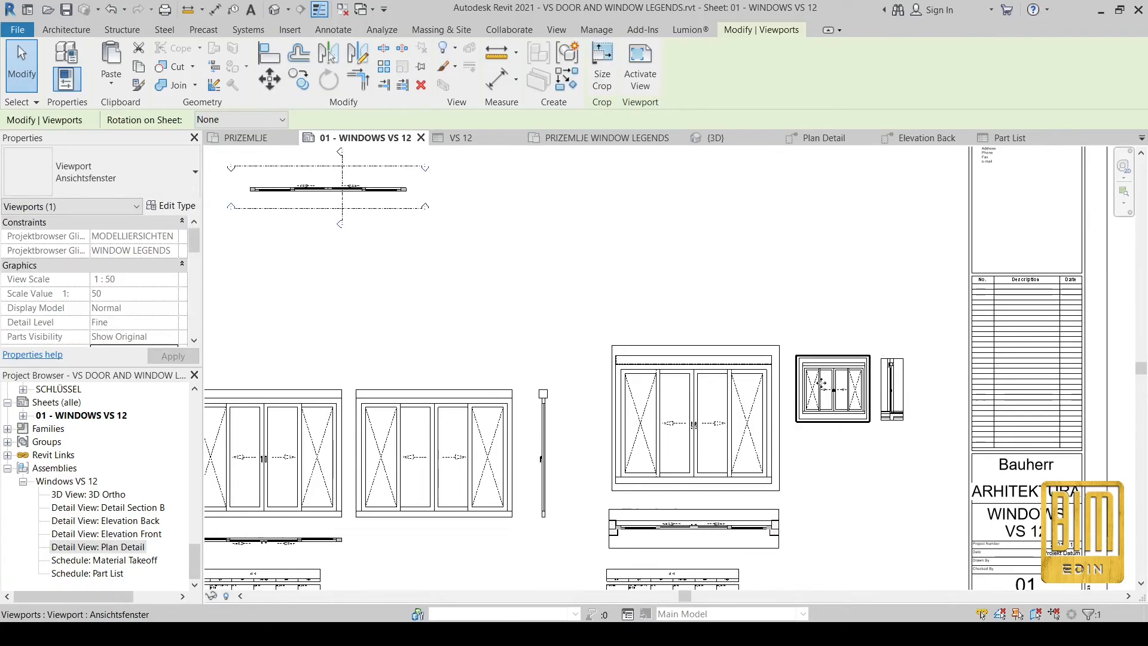
{"action": "scroll", "coordinate": [130, 308], "scroll_direction": "down", "scroll_amount": 8}
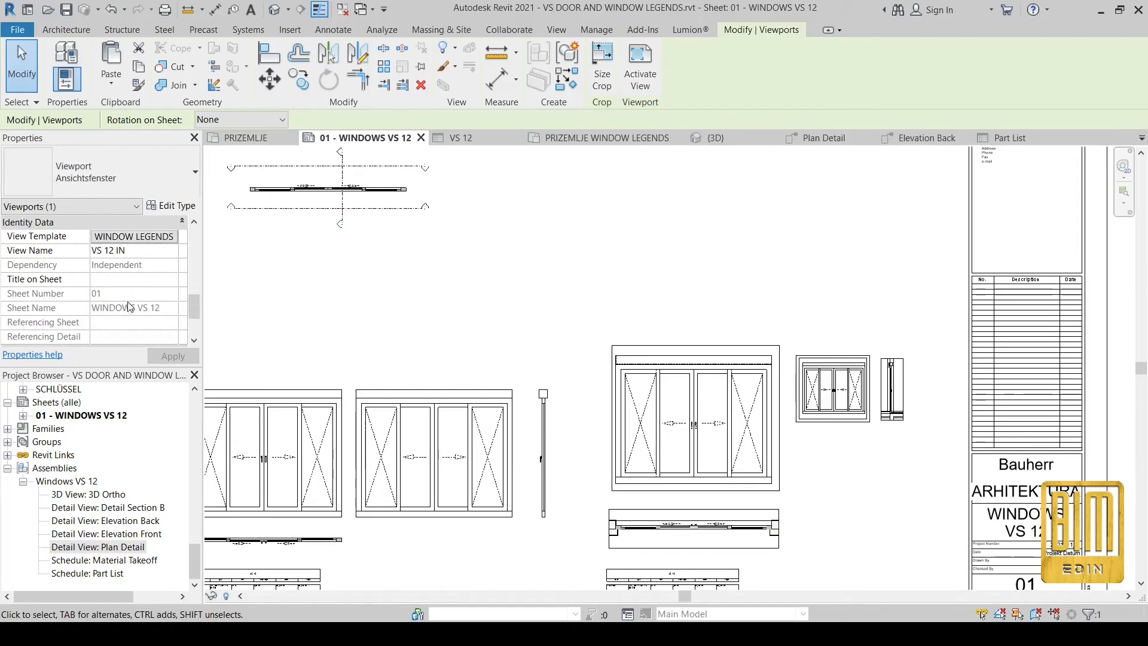
{"action": "left_click", "coordinate": [141, 238]}
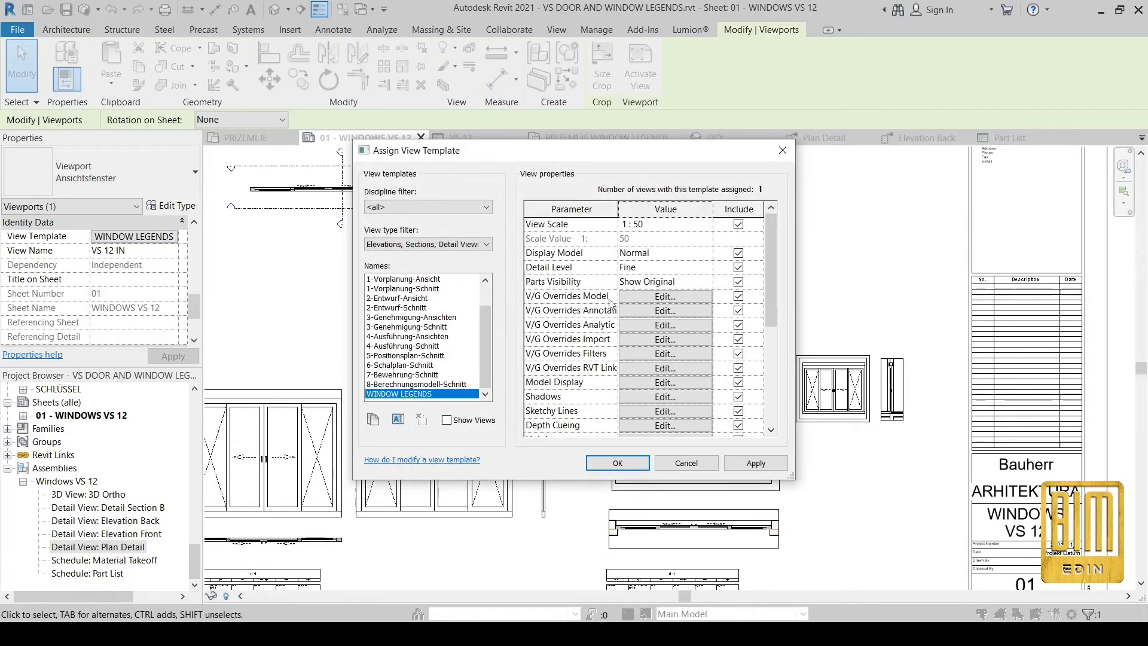
{"action": "scroll", "coordinate": [673, 246], "scroll_direction": "down", "scroll_amount": 1}
{"action": "scroll", "coordinate": [673, 246], "scroll_direction": "up", "scroll_amount": 1}
{"action": "left_click", "coordinate": [681, 224]}
{"action": "scroll", "coordinate": [662, 265], "scroll_direction": "up", "scroll_amount": 2}
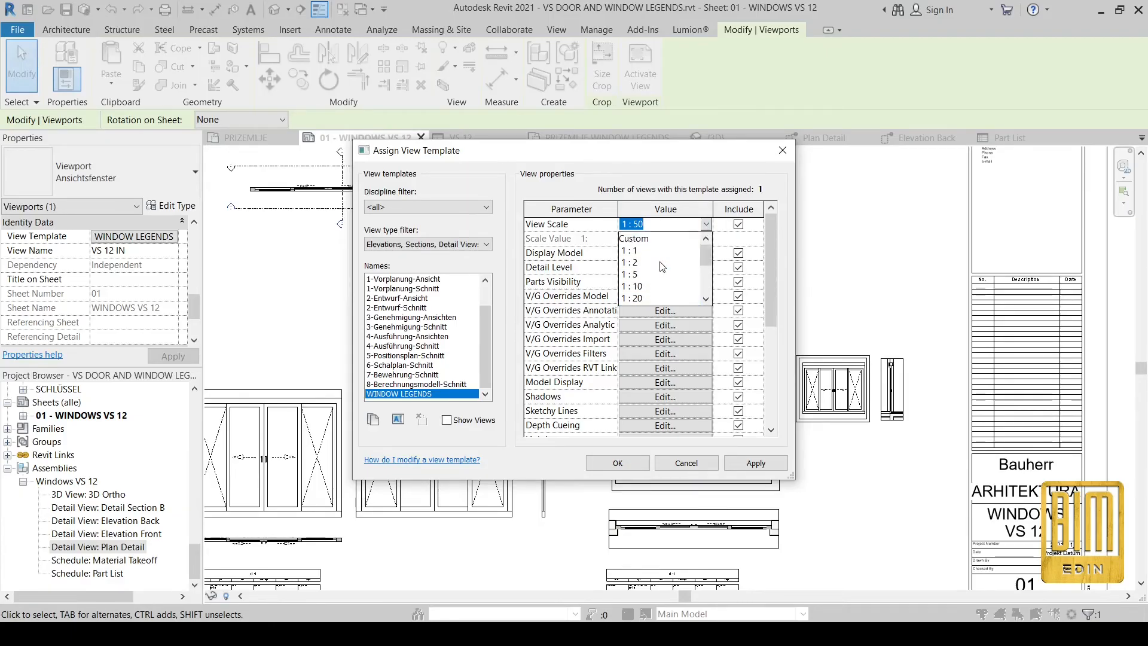
{"action": "left_click", "coordinate": [635, 298]}
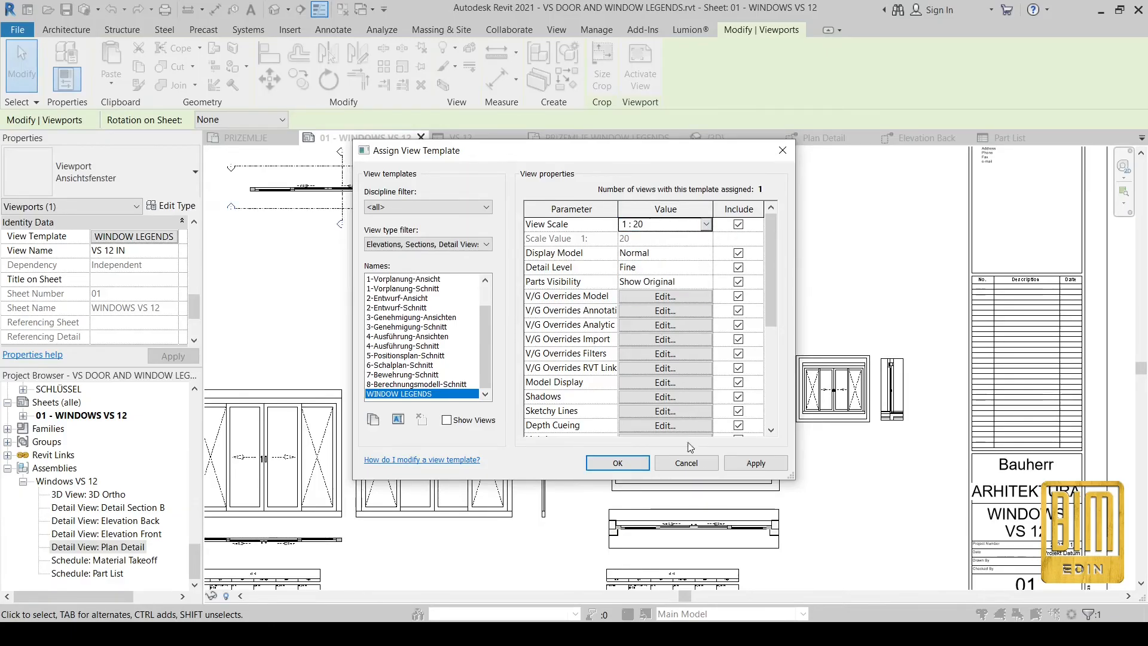
{"action": "left_click", "coordinate": [774, 462]}
{"action": "left_click", "coordinate": [618, 464]}
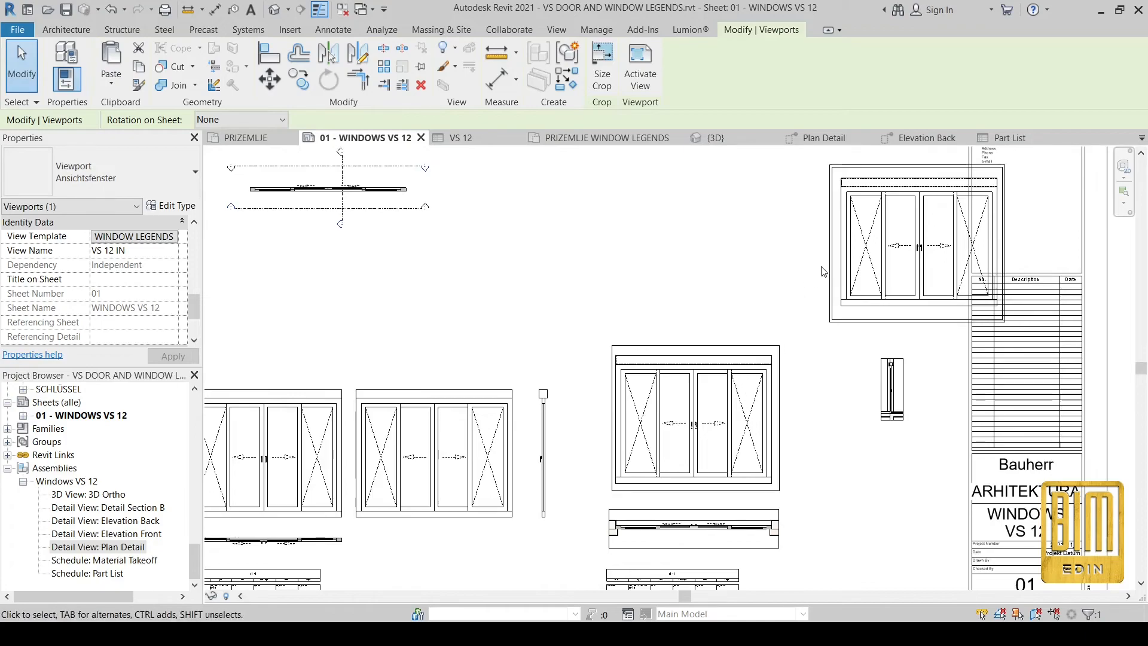
Set the view scale of the VS 12 SECTION view to 1 : 20.
{"action": "scroll", "coordinate": [840, 253], "scroll_direction": "down", "scroll_amount": 3}
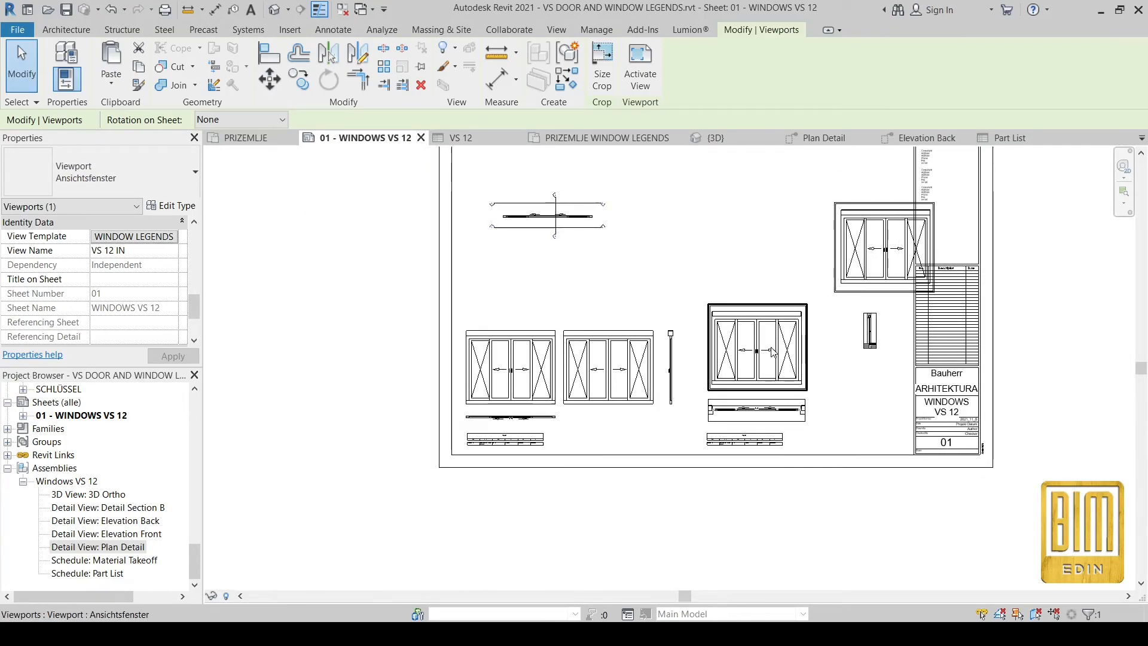
{"action": "left_click", "coordinate": [874, 331]}
{"action": "scroll", "coordinate": [874, 331], "scroll_direction": "up", "scroll_amount": 3}
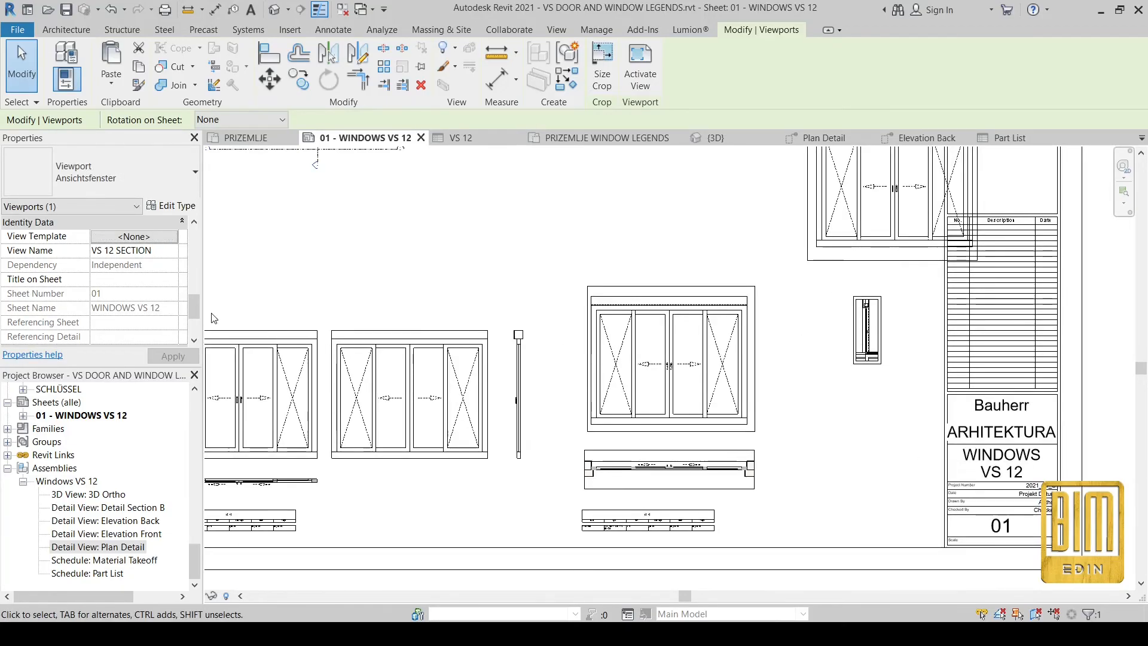
{"action": "scroll", "coordinate": [149, 264], "scroll_direction": "up", "scroll_amount": 5}
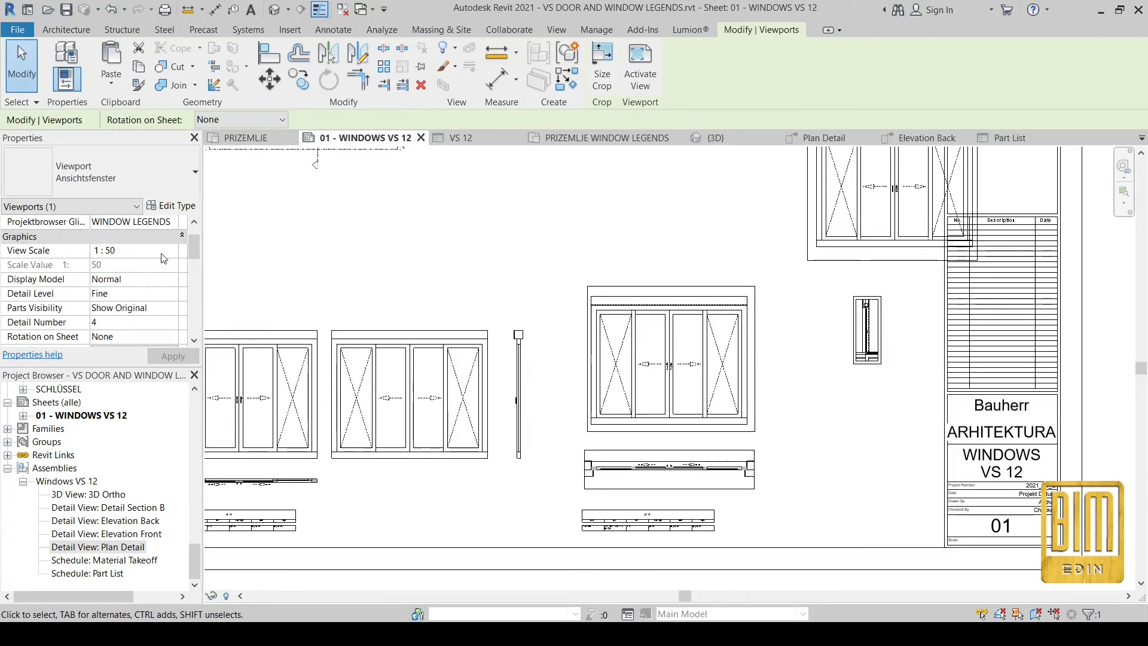
{"action": "left_click", "coordinate": [165, 251]}
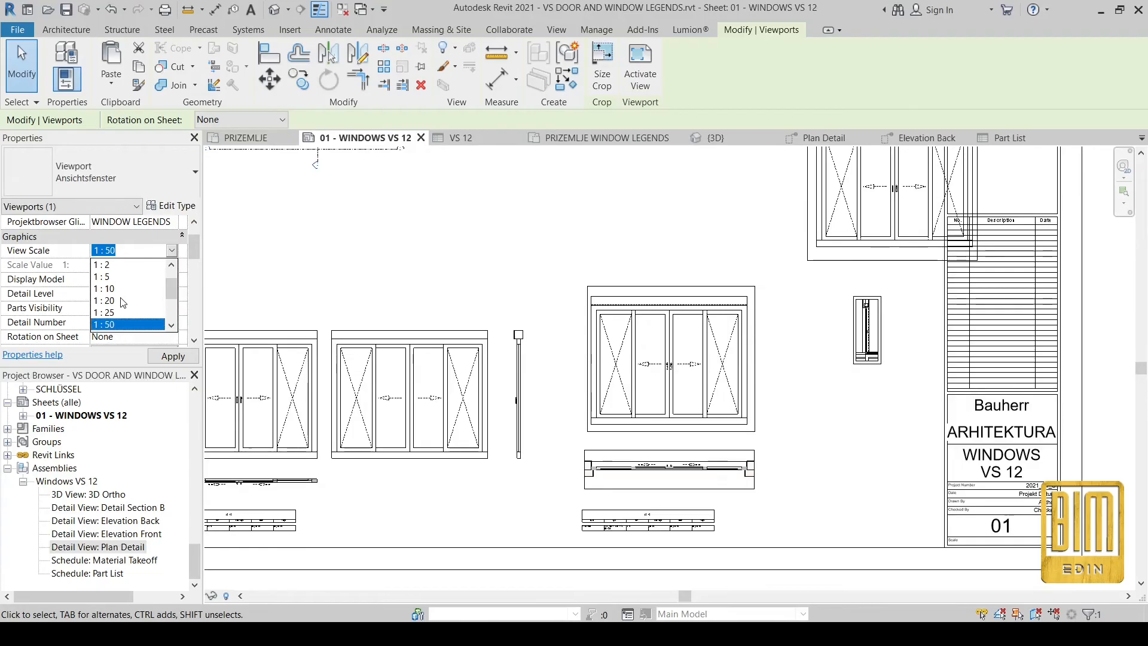
{"action": "left_click", "coordinate": [129, 300]}
{"action": "scroll", "coordinate": [635, 281], "scroll_direction": "down", "scroll_amount": 2}
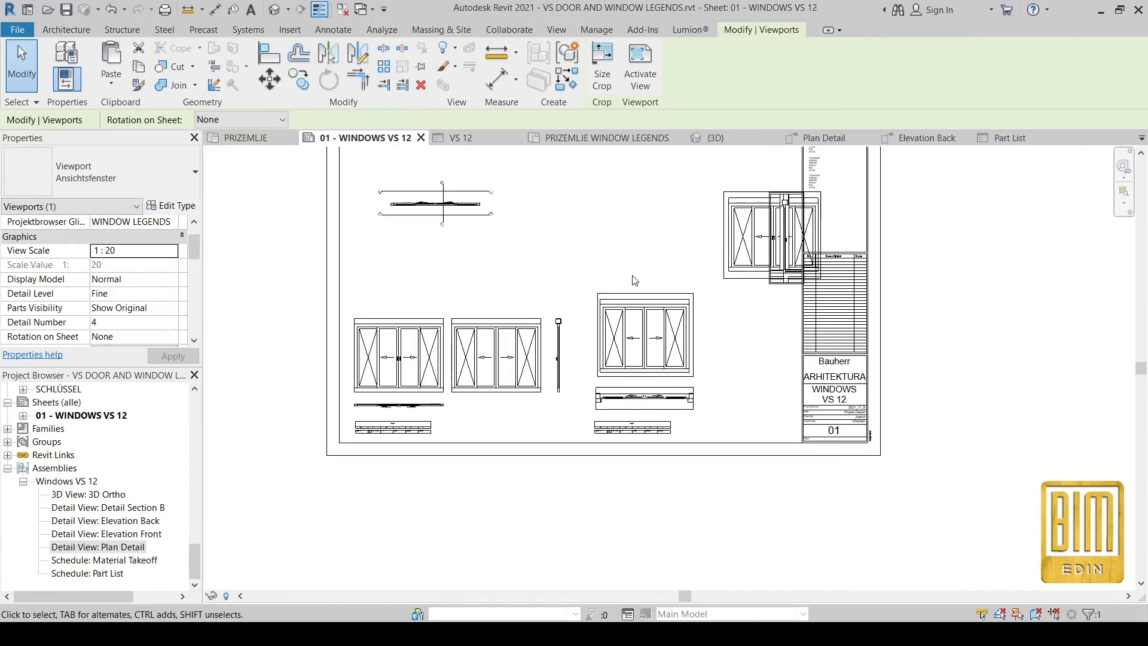
Move the second legend's first elevation, plan view and schedule down together.
{"action": "left_click_drag", "start_coordinate": [639, 368], "coordinate": [762, 479]}
{"action": "scroll", "coordinate": [653, 354], "scroll_direction": "up", "scroll_amount": 1}
{"action": "left_click_drag", "start_coordinate": [637, 340], "coordinate": [636, 368]}
{"action": "scroll", "coordinate": [622, 383], "scroll_direction": "up", "scroll_amount": 1}
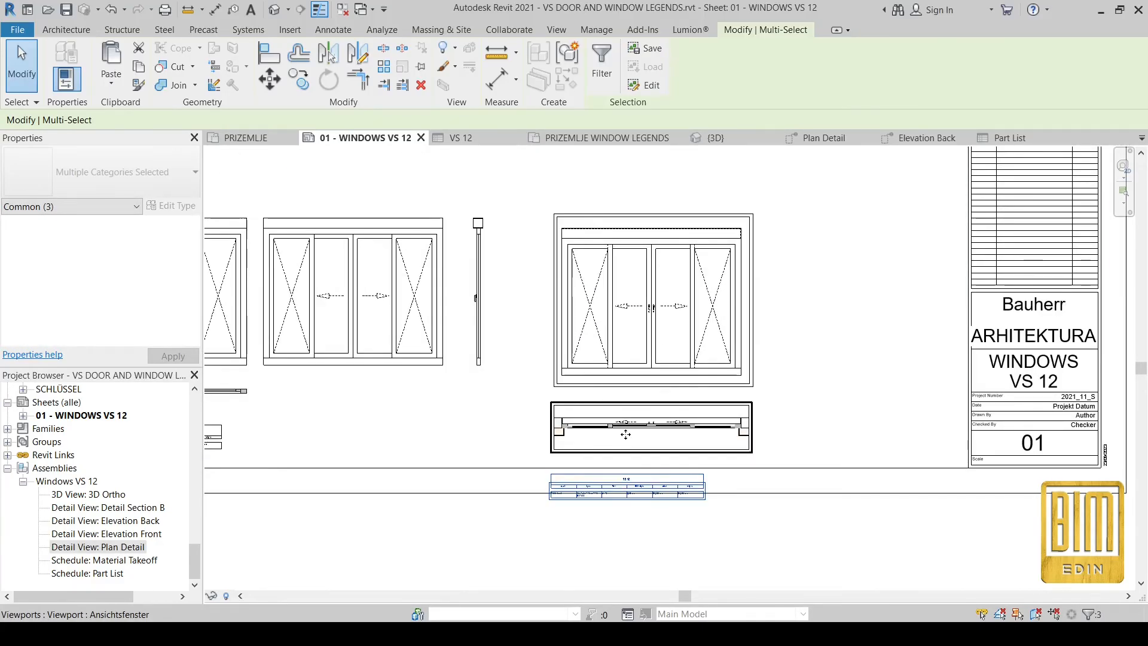
Place the VS 12 IN elevation and the VS 12 SECTION view in line beside the second legend's first elevation.
{"action": "scroll", "coordinate": [505, 245], "scroll_direction": "down", "scroll_amount": 2}
{"action": "scroll", "coordinate": [601, 241], "scroll_direction": "down", "scroll_amount": 1}
{"action": "scroll", "coordinate": [582, 418], "scroll_direction": "up", "scroll_amount": 2}
{"action": "left_click", "coordinate": [588, 286]}
{"action": "left_click_drag", "start_coordinate": [588, 287], "coordinate": [564, 410]}
{"action": "left_click", "coordinate": [616, 293]}
{"action": "left_click_drag", "start_coordinate": [649, 355], "coordinate": [649, 424]}
Select both legends with their schedules and nudge them left toward the sheet border.
{"action": "scroll", "coordinate": [639, 290], "scroll_direction": "down", "scroll_amount": 2}
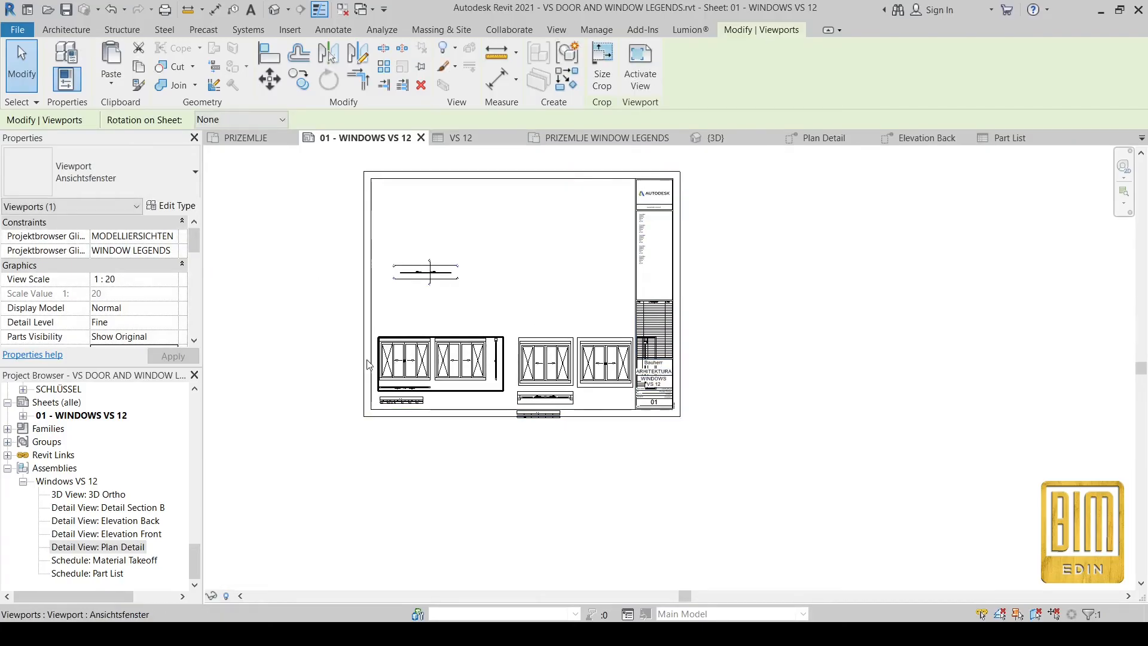
{"action": "scroll", "coordinate": [375, 363], "scroll_direction": "up", "scroll_amount": 2}
{"action": "left_click_drag", "start_coordinate": [292, 231], "coordinate": [867, 520]}
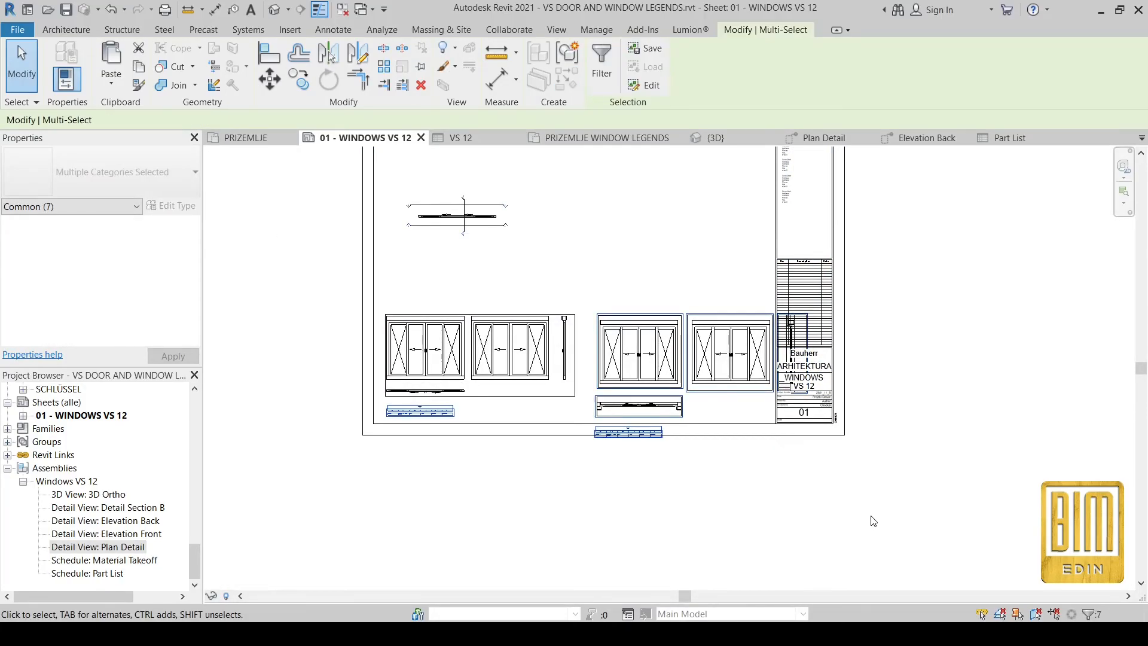
{"action": "key", "text": "Left"}
{"action": "key", "text": "Left"}
{"action": "key", "text": "Left"}
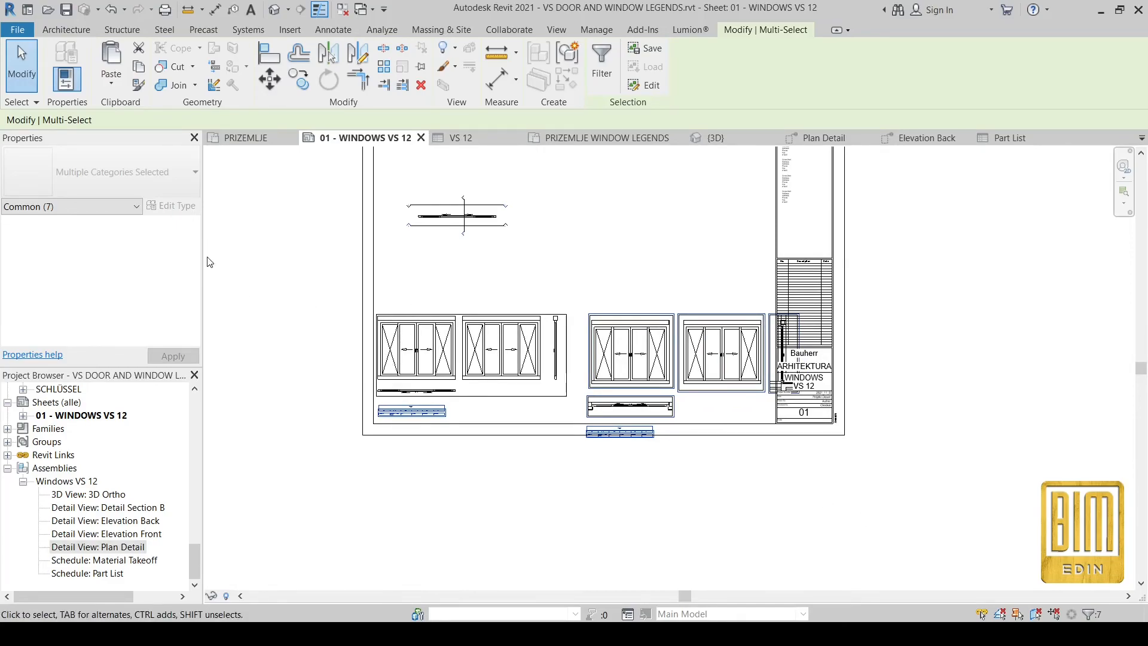
Set the first legend's view scale to 1 : 25.
{"action": "left_click", "coordinate": [394, 335]}
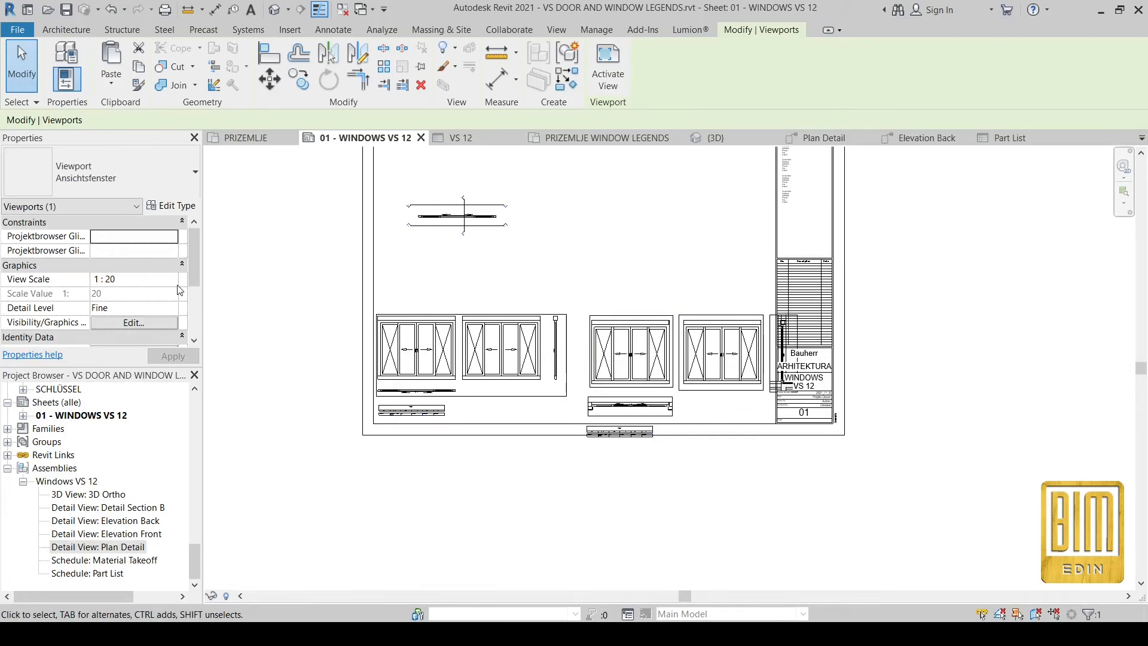
{"action": "left_click", "coordinate": [171, 280]}
{"action": "scroll", "coordinate": [126, 336], "scroll_direction": "down", "scroll_amount": 1}
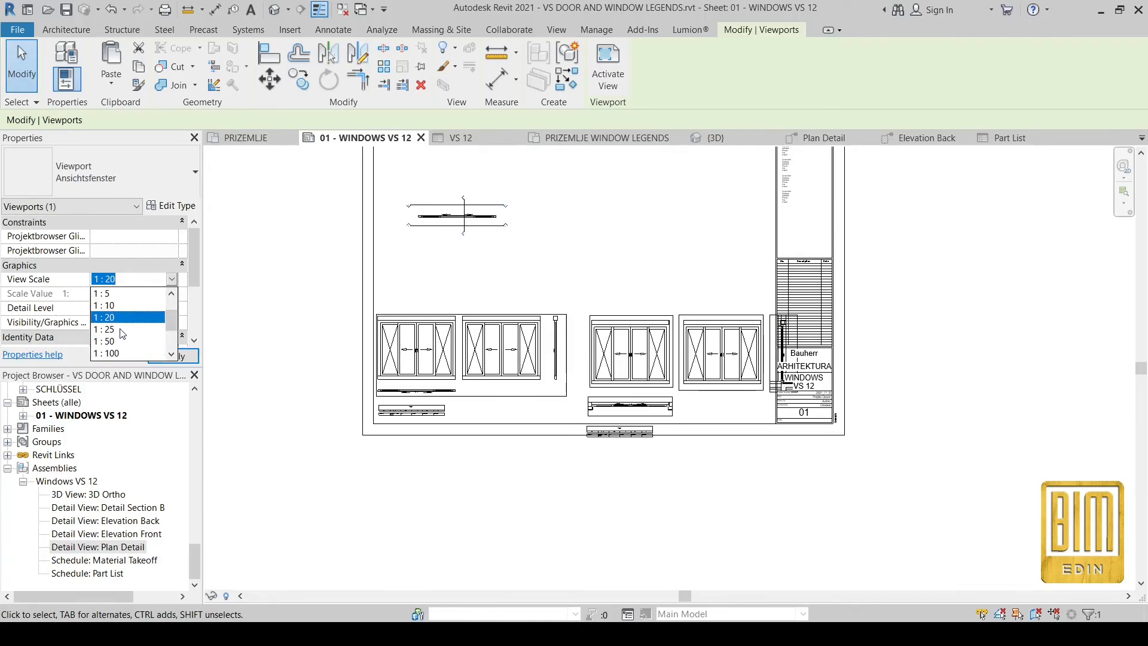
{"action": "left_click", "coordinate": [122, 330]}
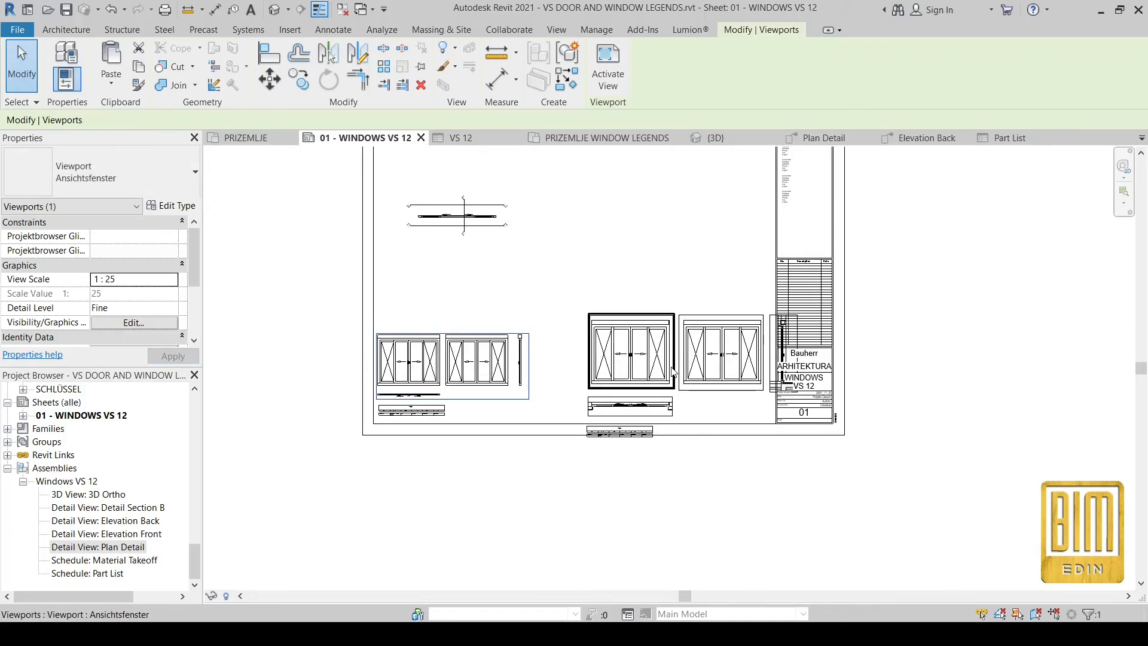
Set the view scale of the second legend's first elevation to 1 : 25.
{"action": "left_click", "coordinate": [612, 338]}
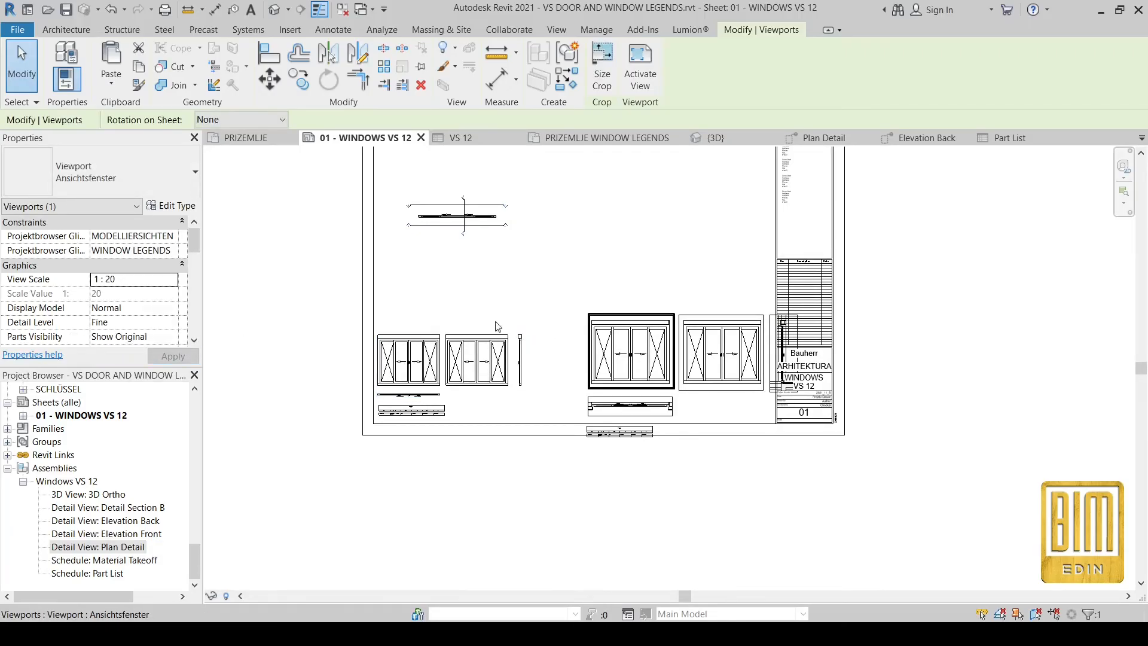
{"action": "left_click", "coordinate": [171, 279]}
{"action": "left_click", "coordinate": [117, 331]}
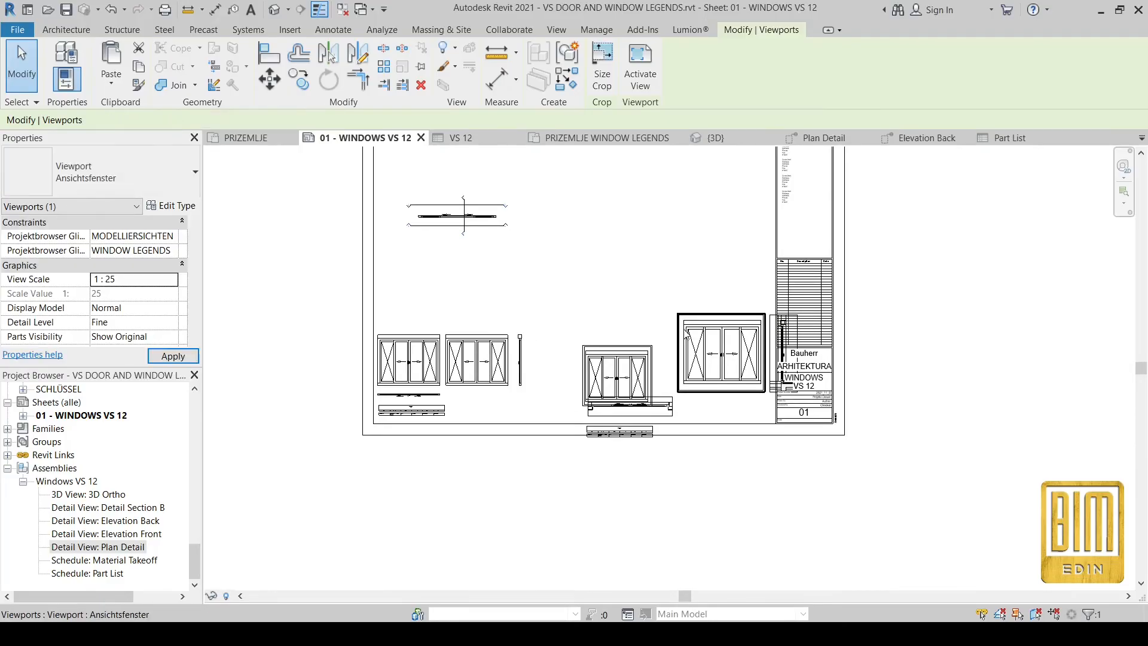
Set the second legend's plan view scale to 1 : 25 and place it directly beneath the first elevation.
{"action": "key", "text": "ctrl+z"}
{"action": "left_click", "coordinate": [172, 280]}
{"action": "left_click", "coordinate": [108, 294]}
{"action": "scroll", "coordinate": [587, 423], "scroll_direction": "up", "scroll_amount": 5}
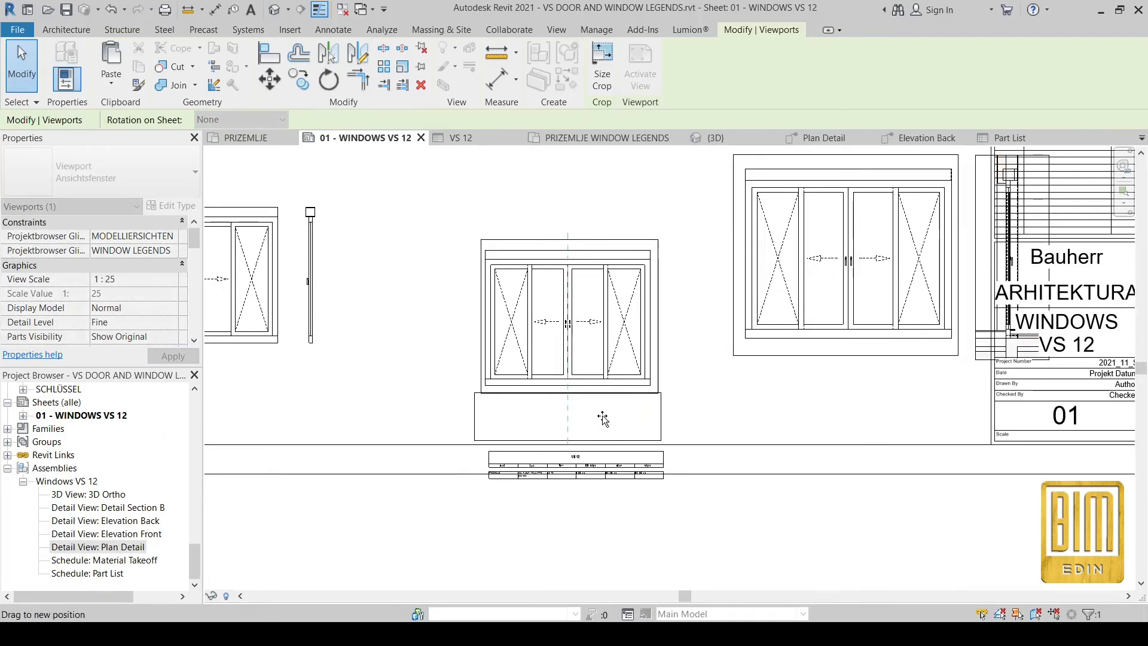
{"action": "key", "text": "ctrl+z"}
Change the view scale in the WINDOW LEGENDS template to 1 : 25 and move the VS 12 IN elevation closer to the first elevation.
{"action": "scroll", "coordinate": [580, 331], "scroll_direction": "down", "scroll_amount": 2}
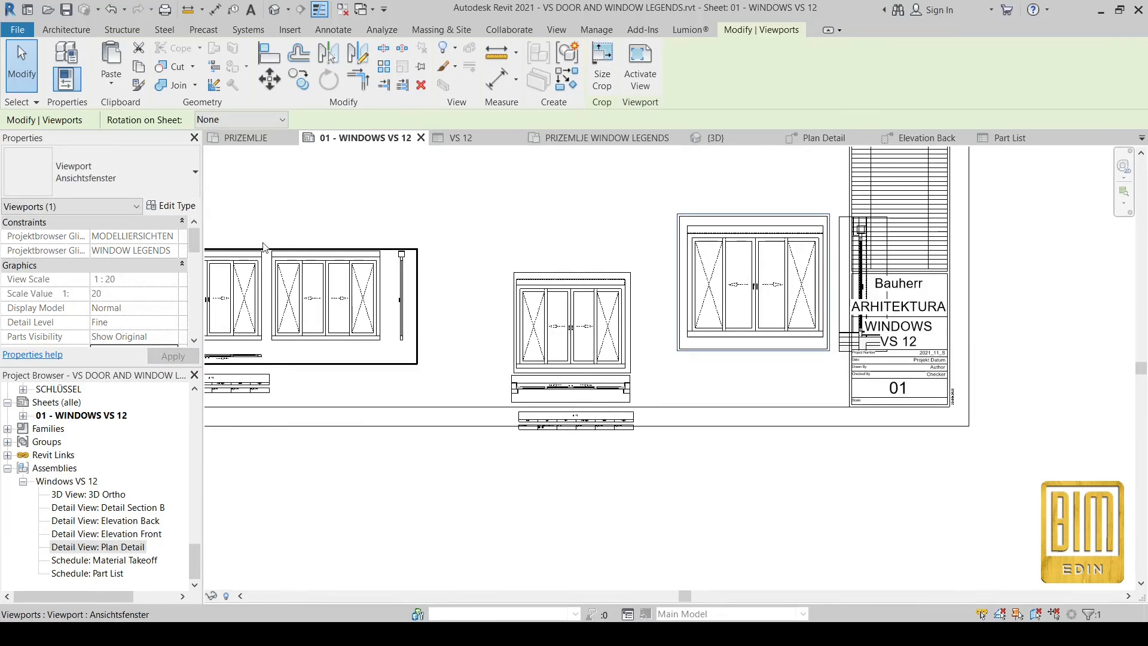
{"action": "scroll", "coordinate": [152, 278], "scroll_direction": "down", "scroll_amount": 6}
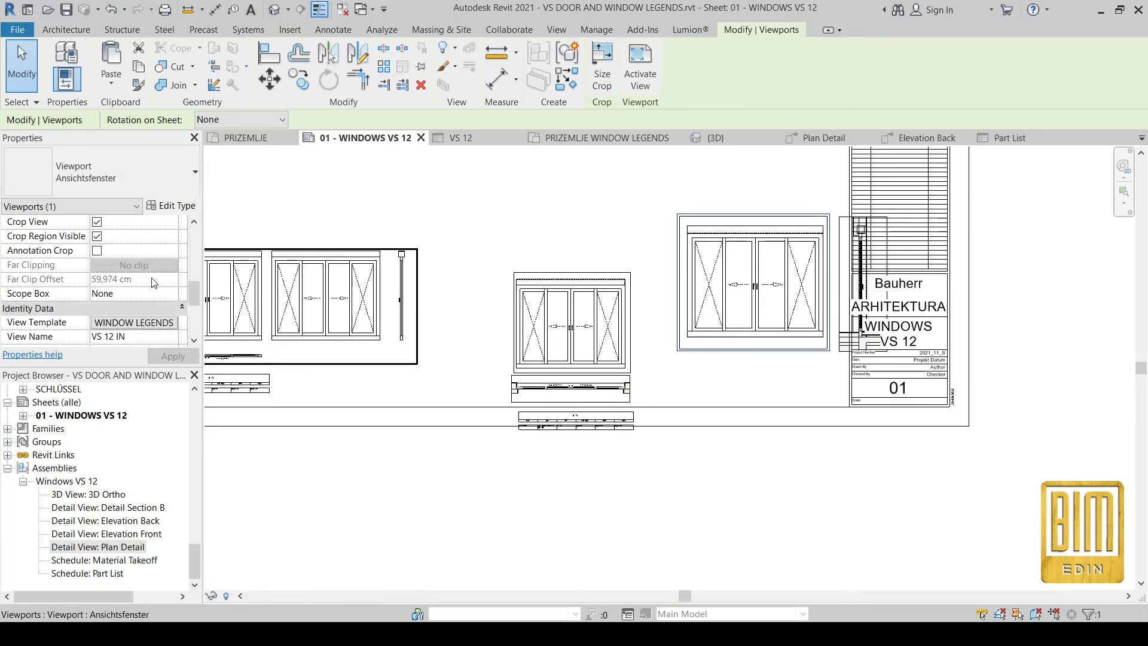
{"action": "left_click", "coordinate": [134, 322]}
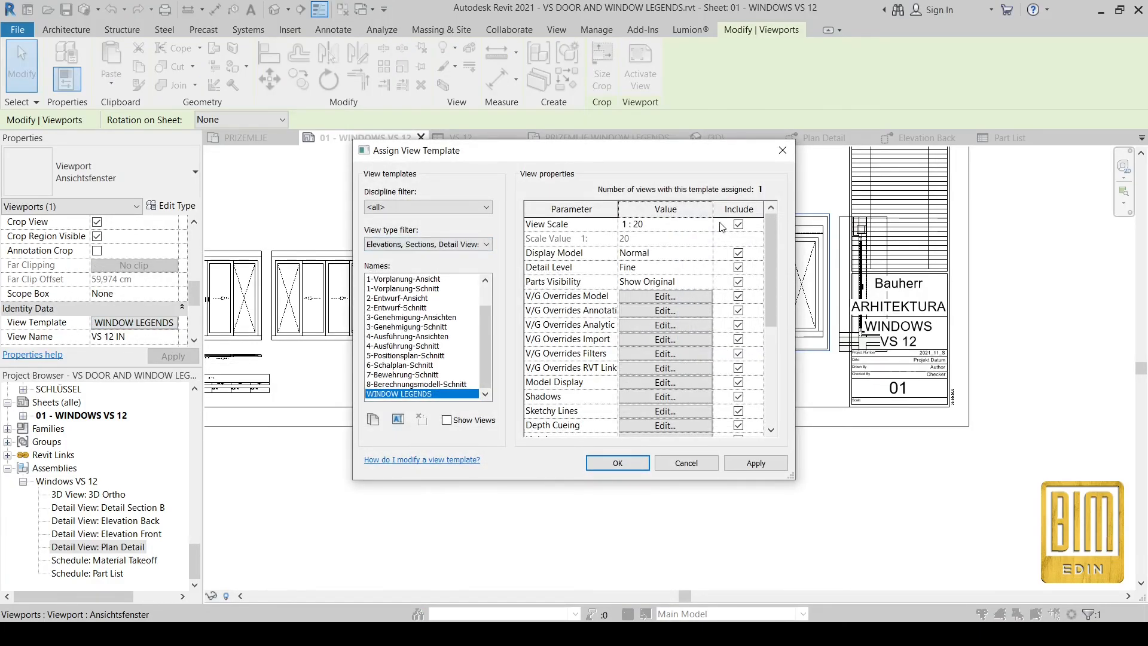
{"action": "left_click", "coordinate": [705, 225]}
{"action": "left_click", "coordinate": [649, 263]}
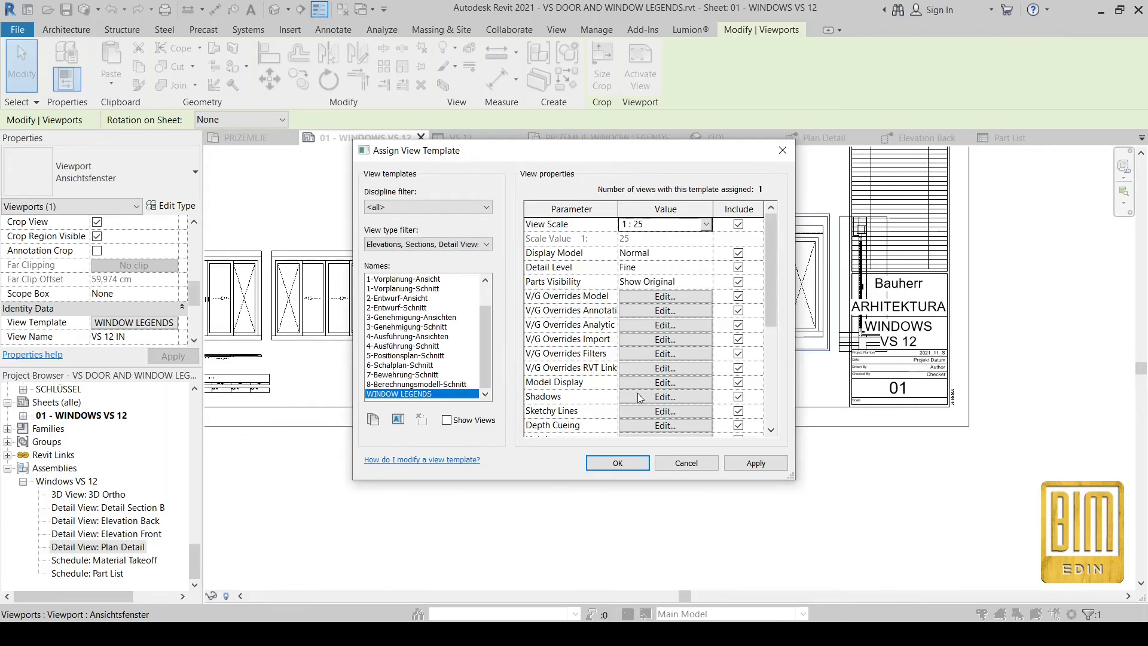
{"action": "left_click", "coordinate": [617, 463]}
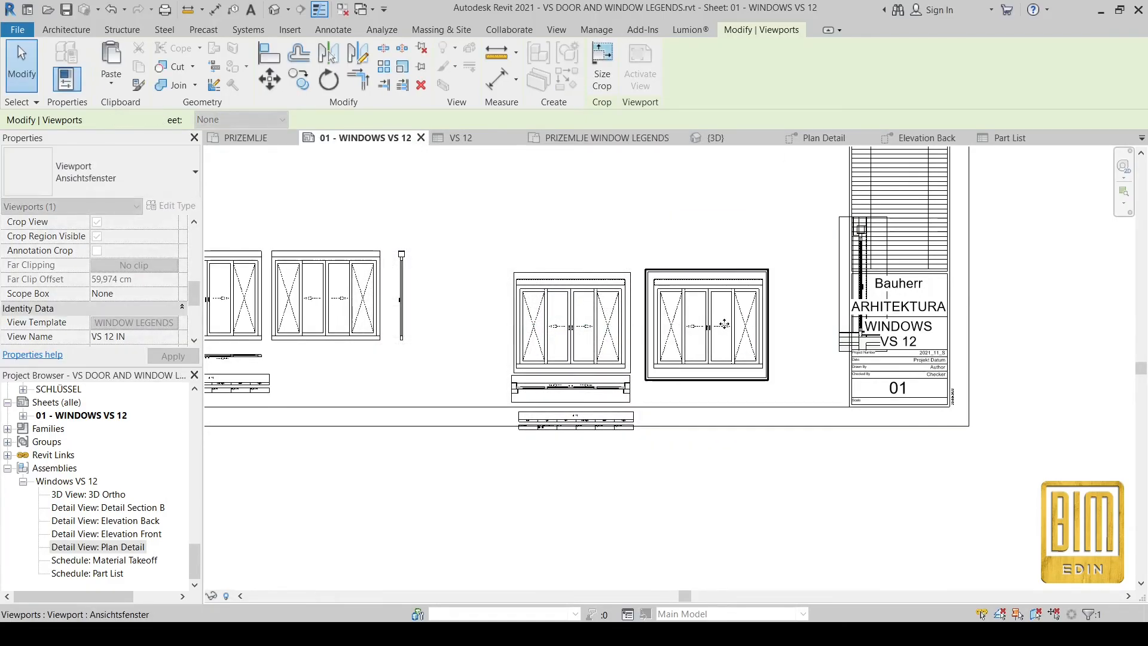
Set the VS 12 SECTION view scale to 1 : 25 and move it closer to the VS 12 IN elevation, clear of the title block.
{"action": "left_click", "coordinate": [280, 261]}
{"action": "scroll", "coordinate": [165, 288], "scroll_direction": "up", "scroll_amount": 5}
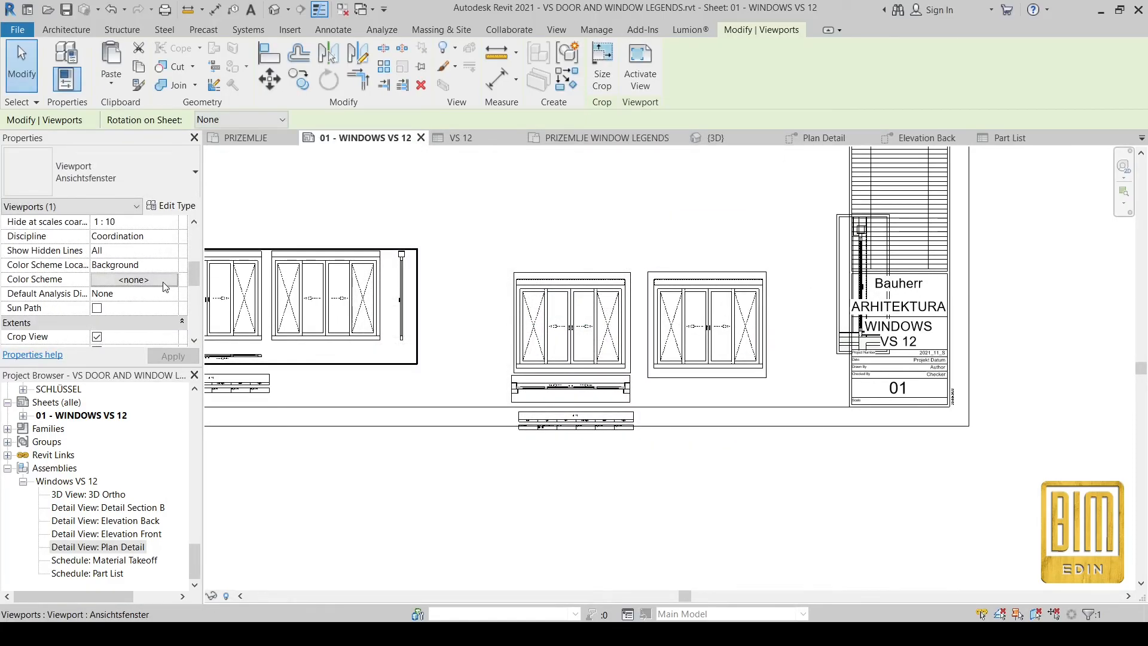
{"action": "left_click", "coordinate": [171, 222]}
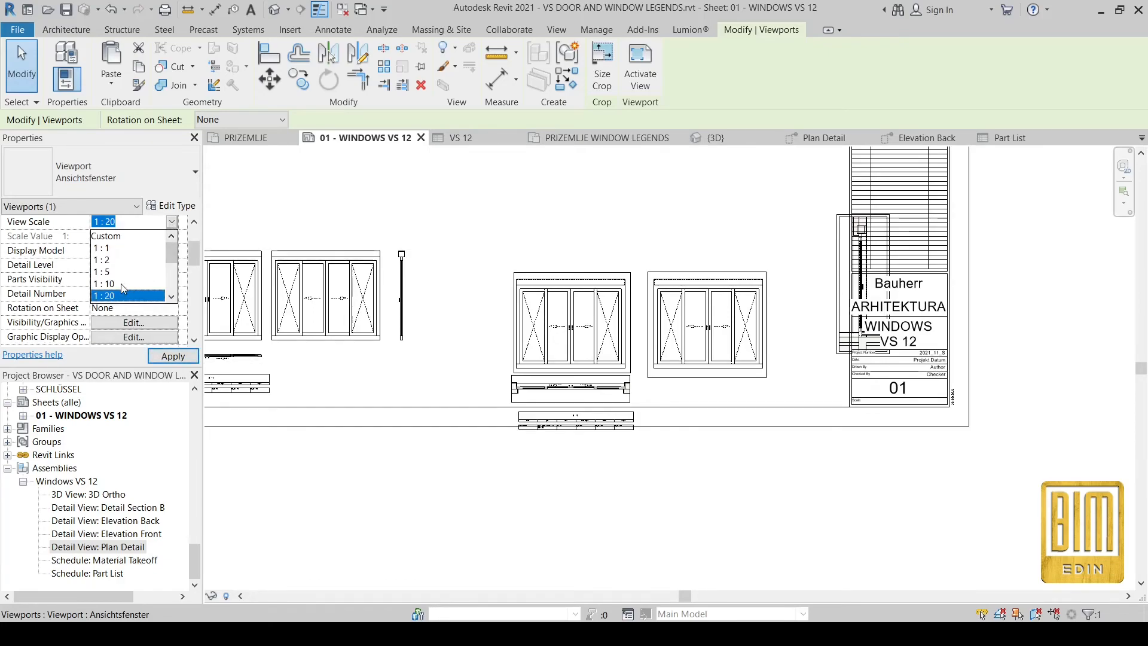
{"action": "left_click", "coordinate": [122, 271]}
{"action": "left_click", "coordinate": [173, 355]}
{"action": "left_click_drag", "start_coordinate": [845, 319], "coordinate": [794, 319]}
Select all views of the second legend with its schedule and shift them slightly up and left.
{"action": "scroll", "coordinate": [471, 207], "scroll_direction": "down", "scroll_amount": 2}
{"action": "left_click_drag", "start_coordinate": [478, 223], "coordinate": [718, 393]}
{"action": "left_click_drag", "start_coordinate": [570, 307], "coordinate": [555, 282]}
{"action": "scroll", "coordinate": [501, 264], "scroll_direction": "up", "scroll_amount": 2}
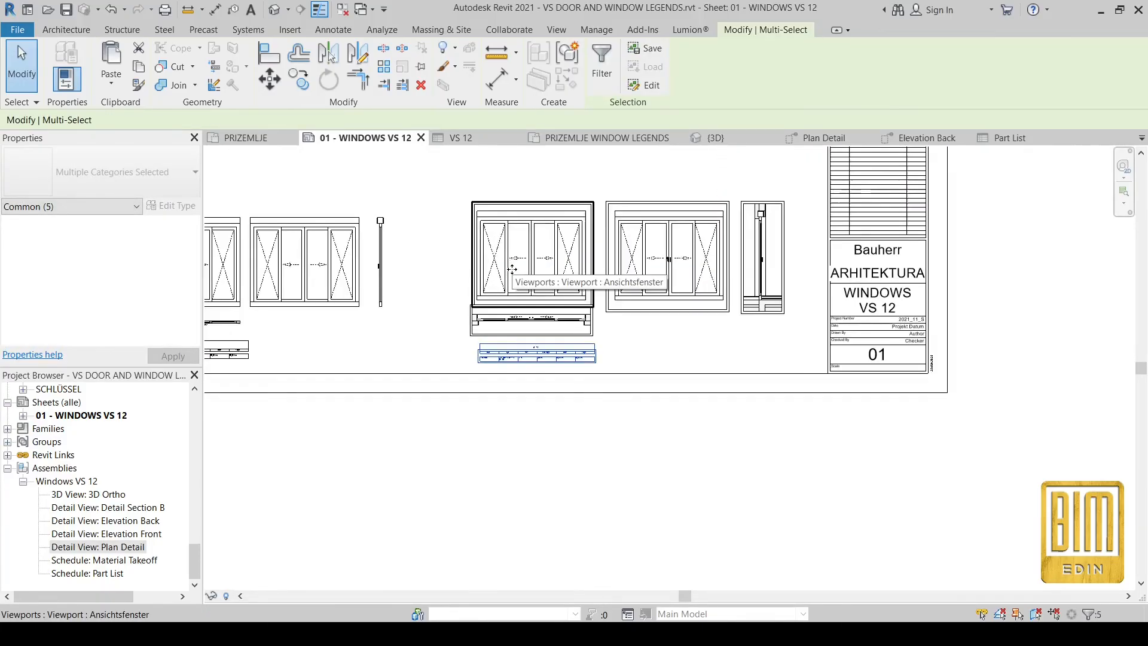
Align the second legend's schedule with the first legend's schedule.
{"action": "left_click", "coordinate": [521, 353]}
{"action": "scroll", "coordinate": [520, 353], "scroll_direction": "up", "scroll_amount": 2}
{"action": "scroll", "coordinate": [698, 300], "scroll_direction": "down", "scroll_amount": 3}
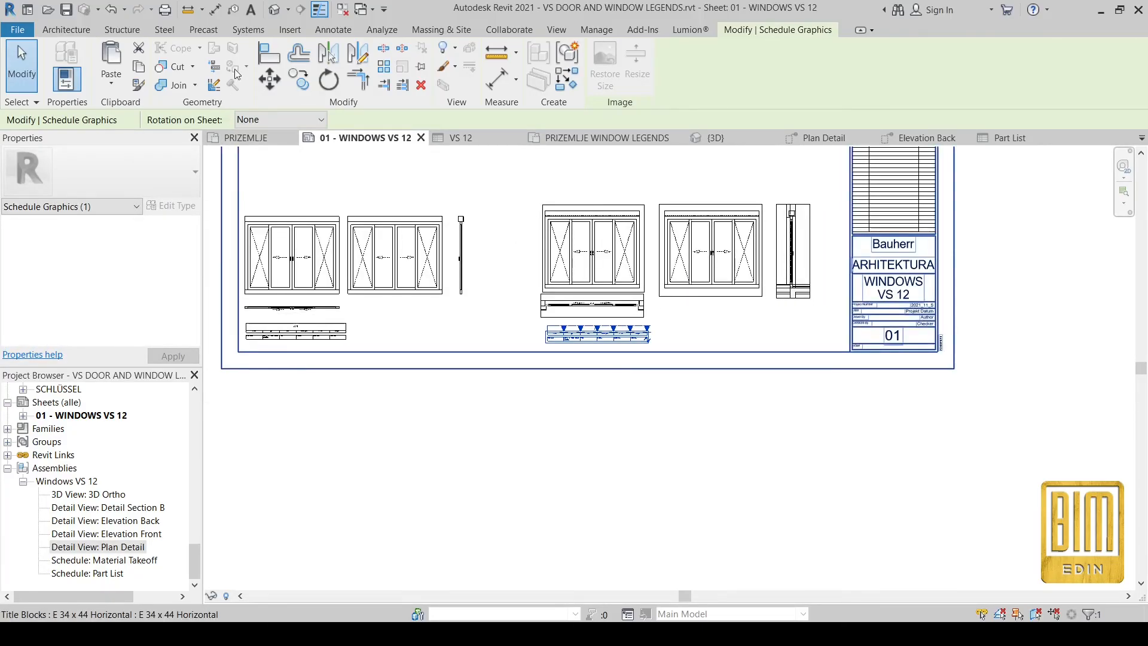
{"action": "key", "text": "a"}
{"action": "key", "text": "l"}
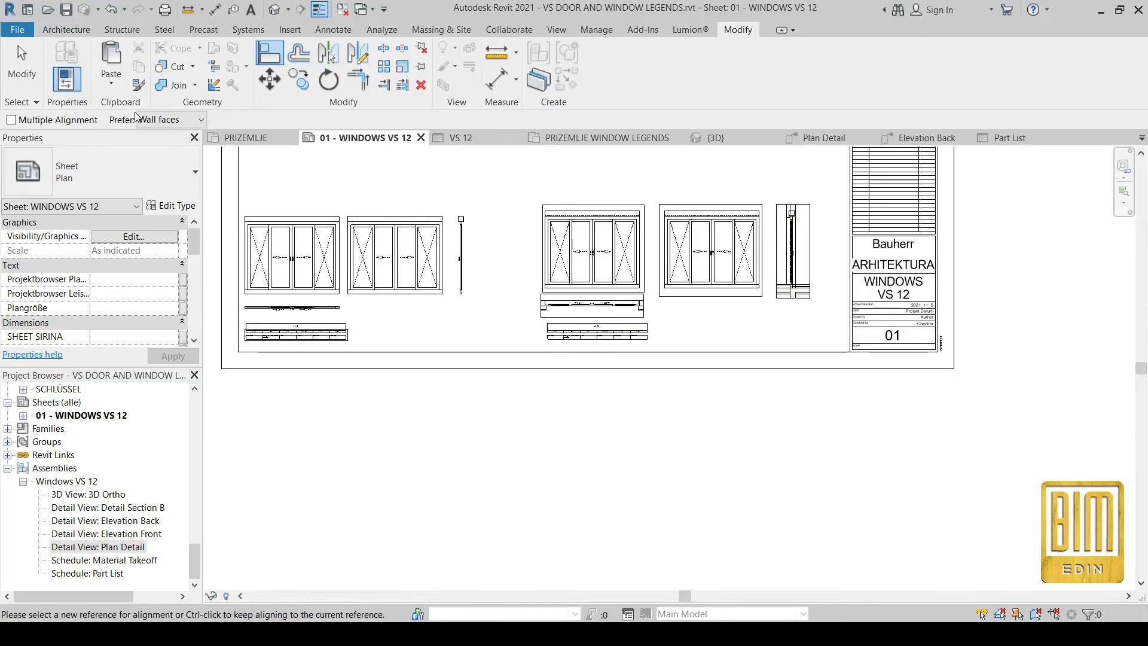
{"action": "key", "text": "Escape"}
Set the view scale of all five Windows VS 12 assembly views, from 3D Ortho to Plan Detail, to 1 : 25.
{"action": "middle_click_drag", "start_coordinate": [744, 327], "coordinate": [724, 392]}
{"action": "scroll", "coordinate": [657, 359], "scroll_direction": "down", "scroll_amount": 4}
{"action": "scroll", "coordinate": [502, 368], "scroll_direction": "up", "scroll_amount": 3}
{"action": "left_click", "coordinate": [498, 369]}
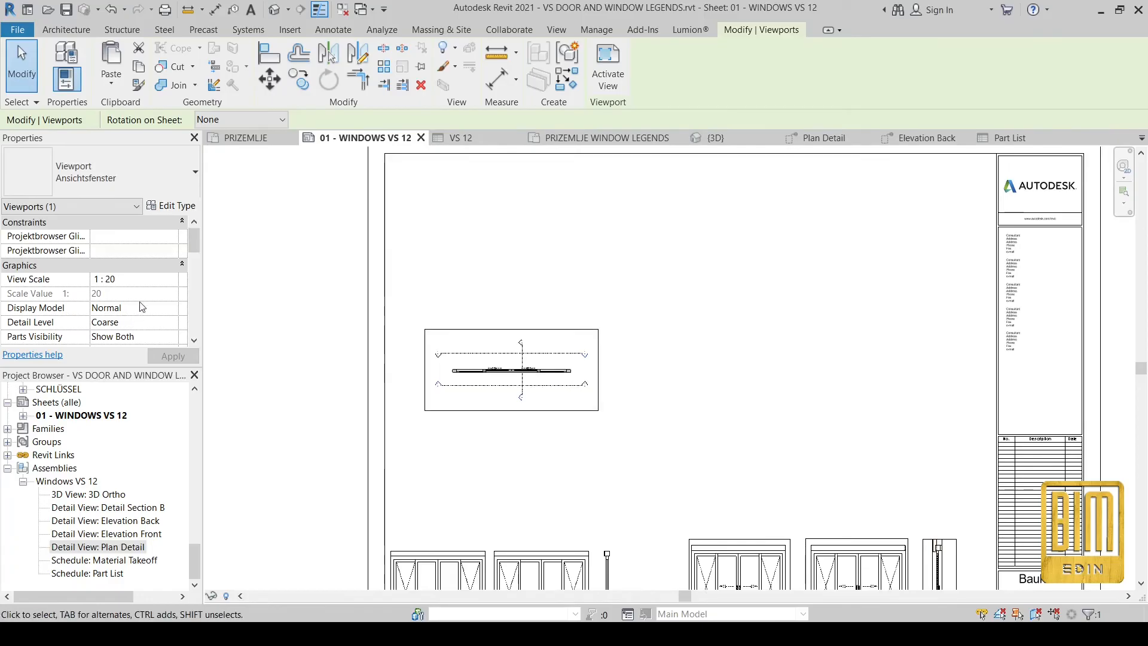
{"action": "left_click", "coordinate": [111, 494]}
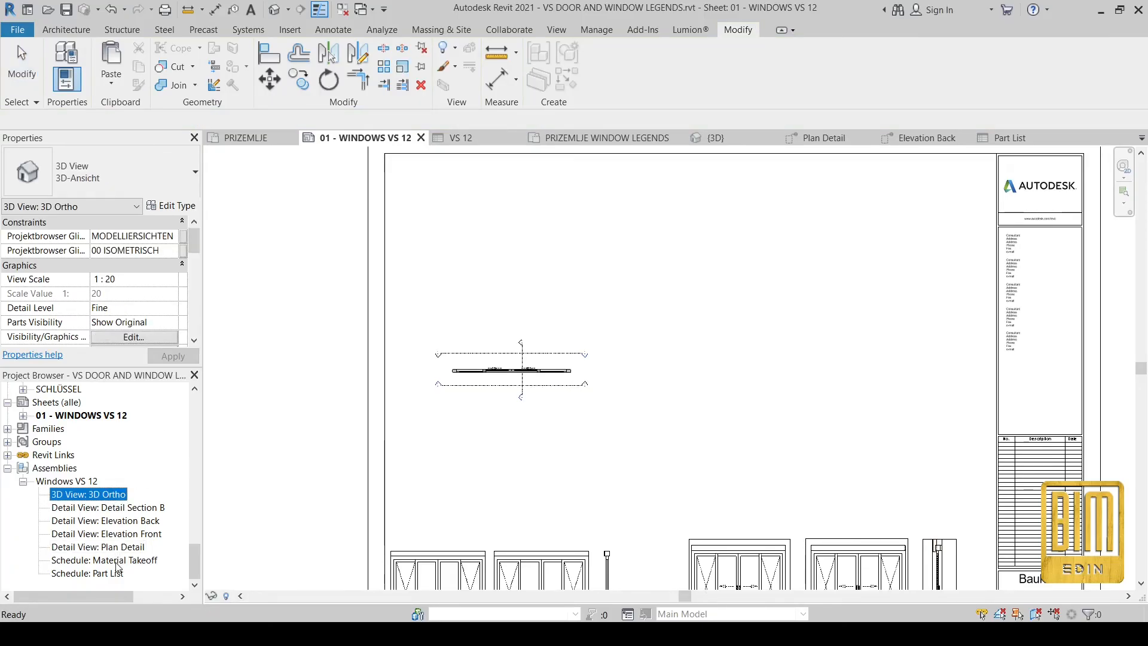
{"action": "left_click", "coordinate": [119, 547], "text": "shift"}
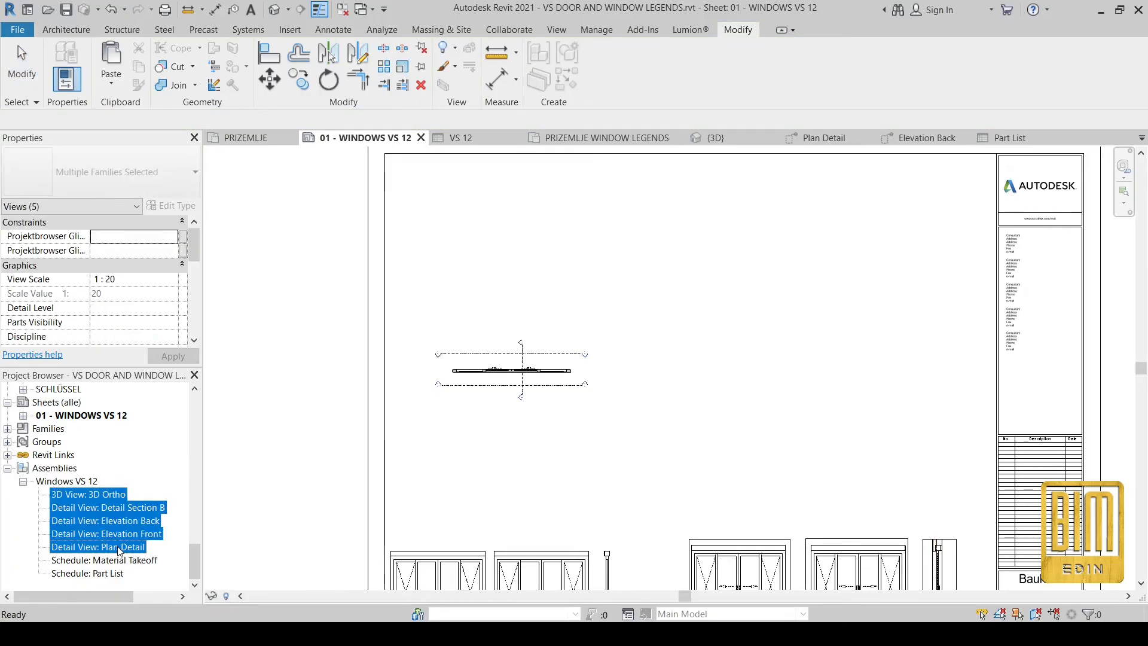
{"action": "left_click", "coordinate": [172, 279]}
{"action": "left_click", "coordinate": [128, 334]}
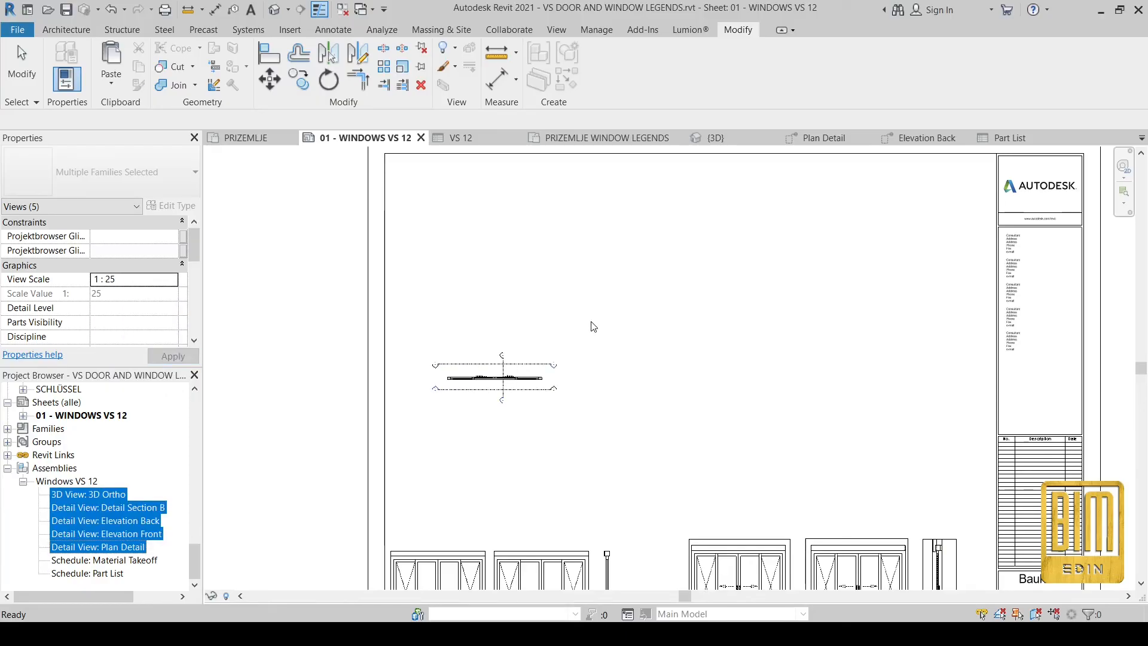
{"action": "left_click", "coordinate": [583, 351]}
Place the assembly's Elevation Front above the plan detail and Elevation Back in line beside it.
{"action": "left_click", "coordinate": [121, 534]}
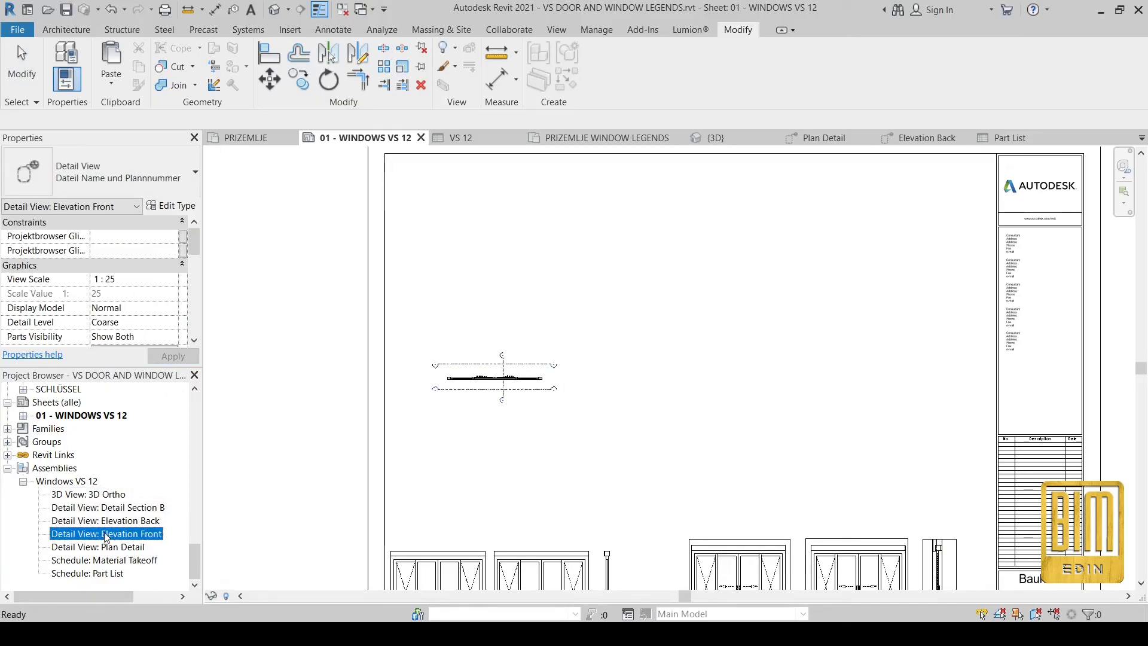
{"action": "left_click", "coordinate": [504, 287]}
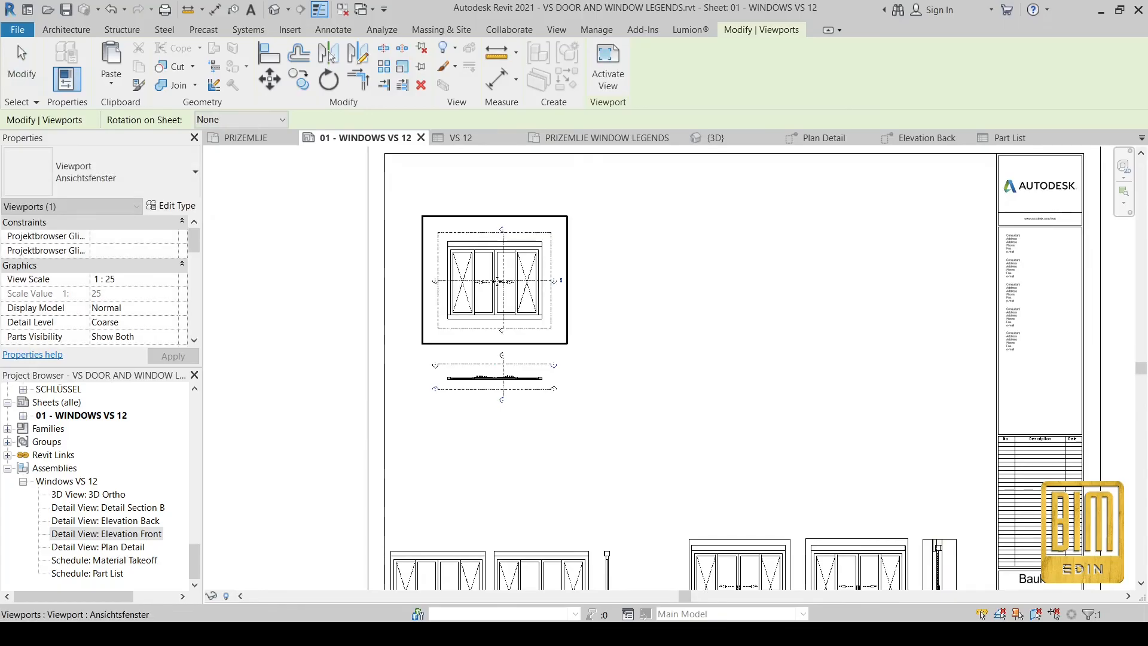
{"action": "left_click_drag", "start_coordinate": [150, 521], "coordinate": [609, 328]}
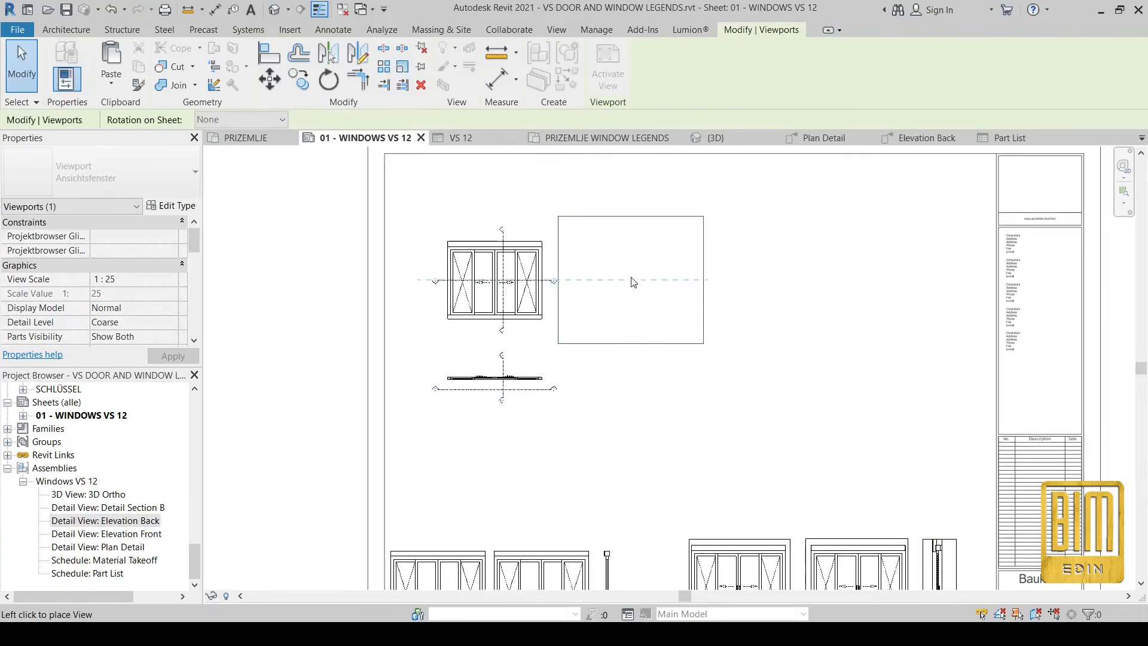
{"action": "left_click", "coordinate": [631, 278]}
Place the assembly's Detail Section B and 3D Ortho views in the same row beside the back elevation.
{"action": "left_click_drag", "start_coordinate": [129, 511], "coordinate": [750, 276]}
{"action": "left_click", "coordinate": [765, 280]}
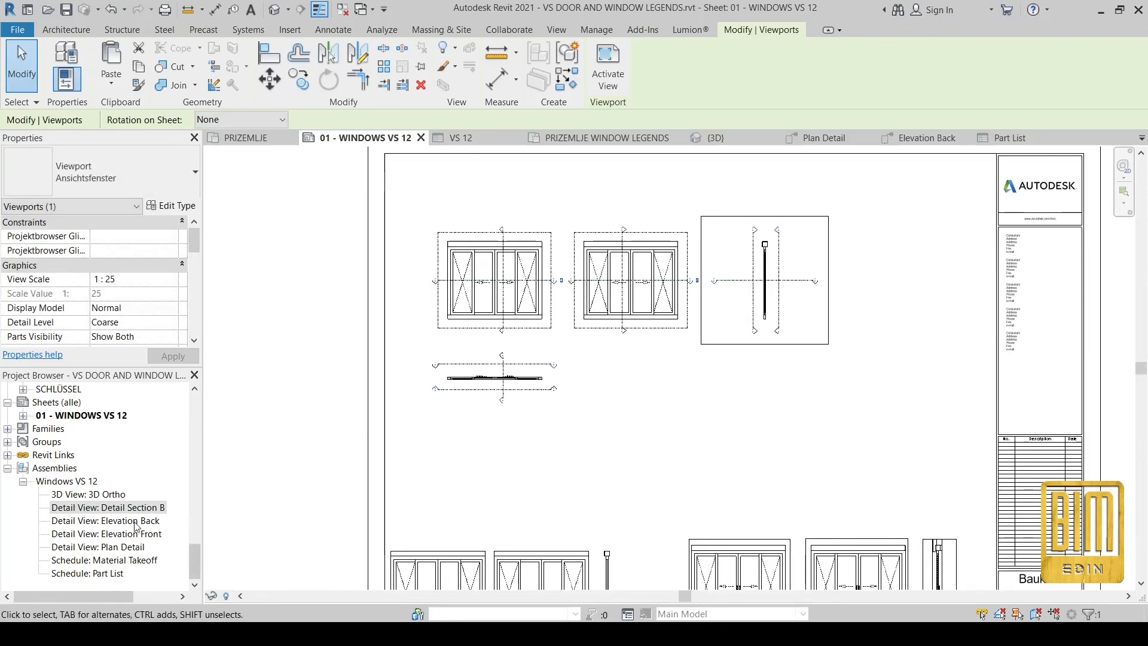
{"action": "left_click_drag", "start_coordinate": [90, 494], "coordinate": [885, 287]}
{"action": "left_click", "coordinate": [886, 288]}
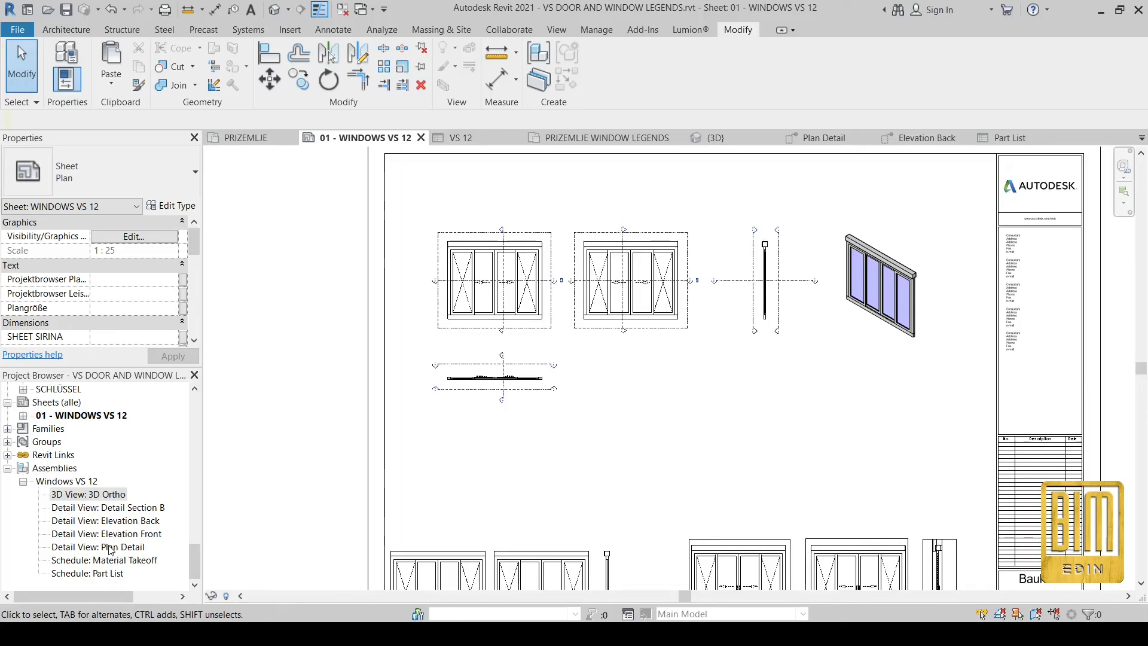
Place the VS 12 schedule beside the assembly's plan detail on the sheet.
{"action": "scroll", "coordinate": [110, 550], "scroll_direction": "up", "scroll_amount": 5}
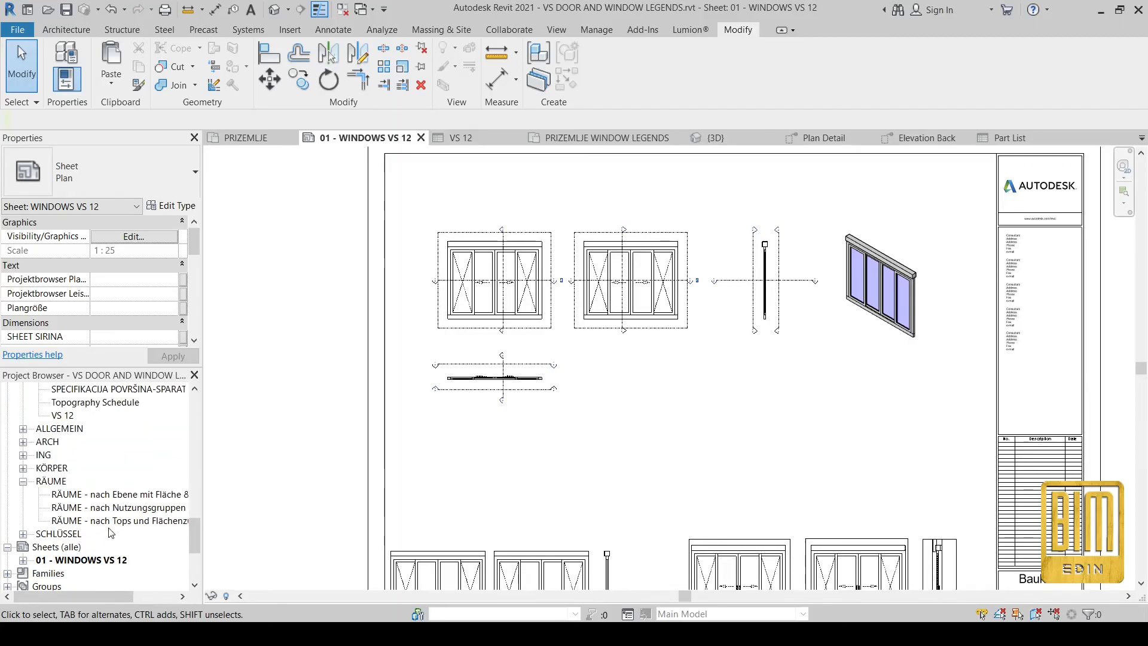
{"action": "left_click_drag", "start_coordinate": [76, 470], "coordinate": [654, 386]}
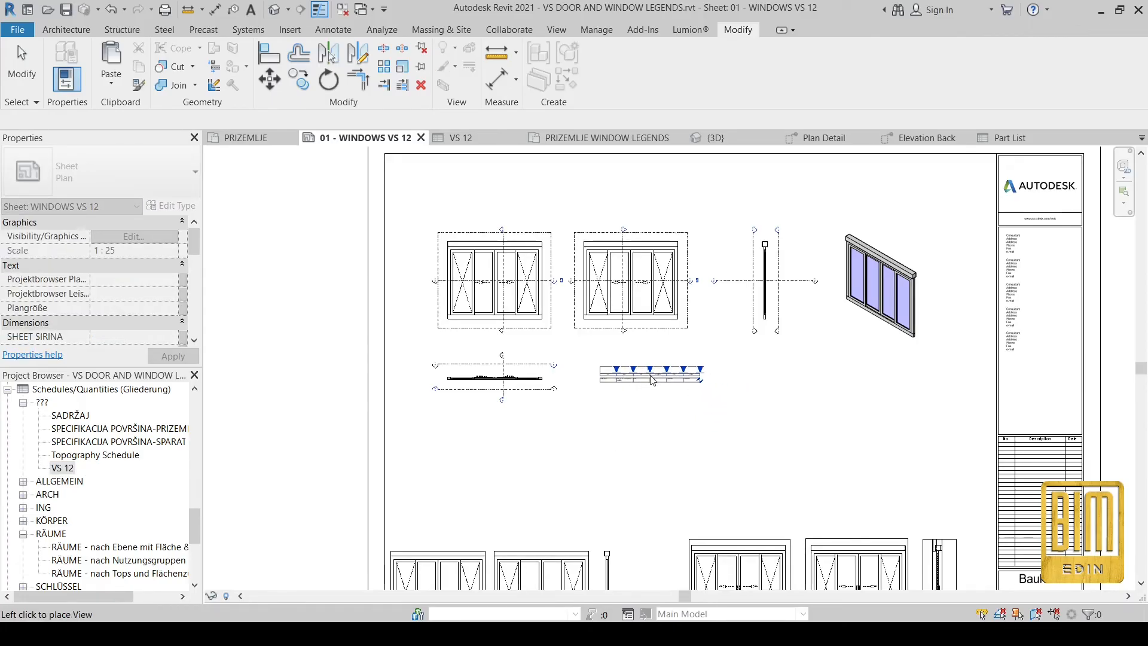
{"action": "left_click", "coordinate": [599, 366]}
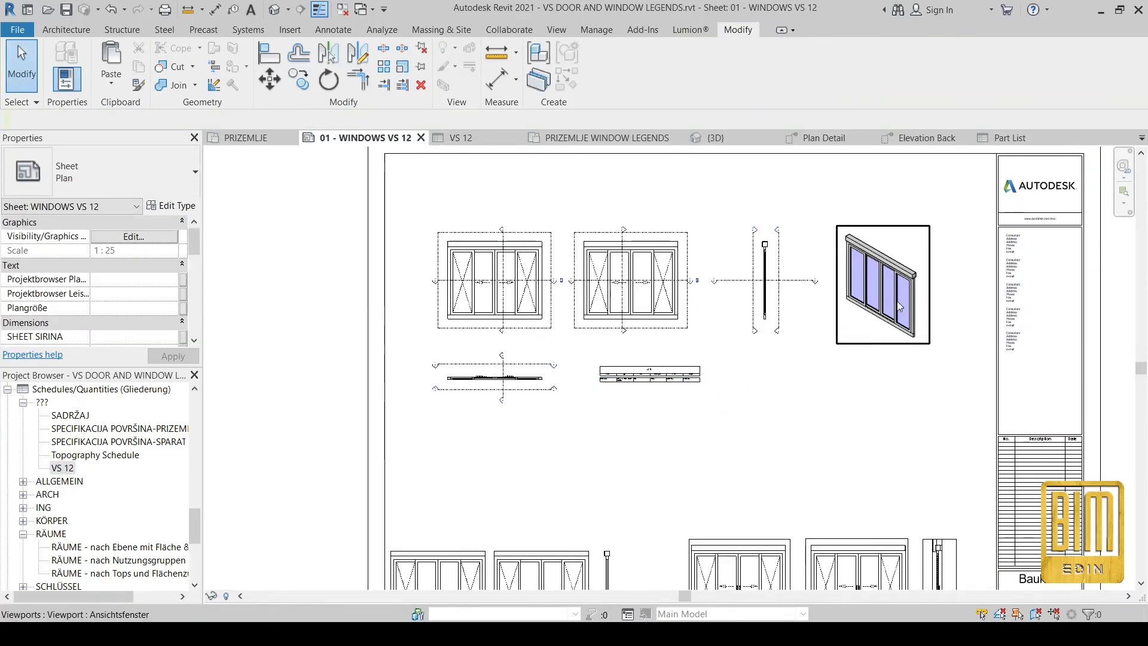
Examine the assembly plan, elevations, section, 3D view and schedule, and compare them with the two lower legends.
{"action": "scroll", "coordinate": [538, 383], "scroll_direction": "up", "scroll_amount": 8}
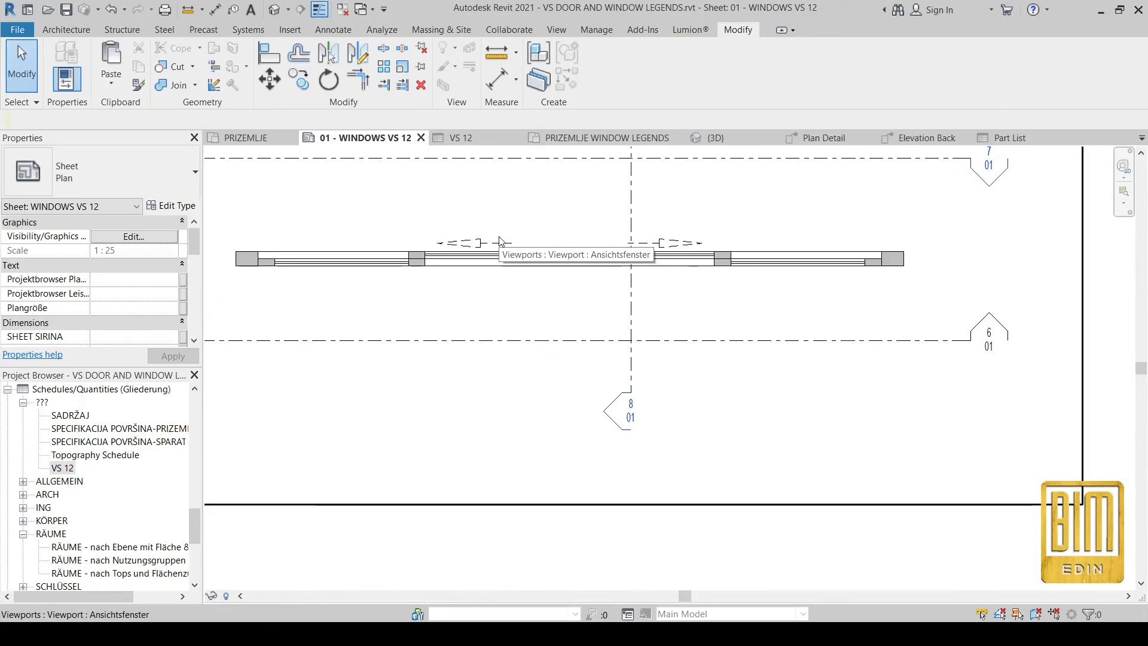
{"action": "scroll", "coordinate": [531, 393], "scroll_direction": "down", "scroll_amount": 3}
{"action": "middle_click_drag", "start_coordinate": [530, 240], "coordinate": [524, 400]}
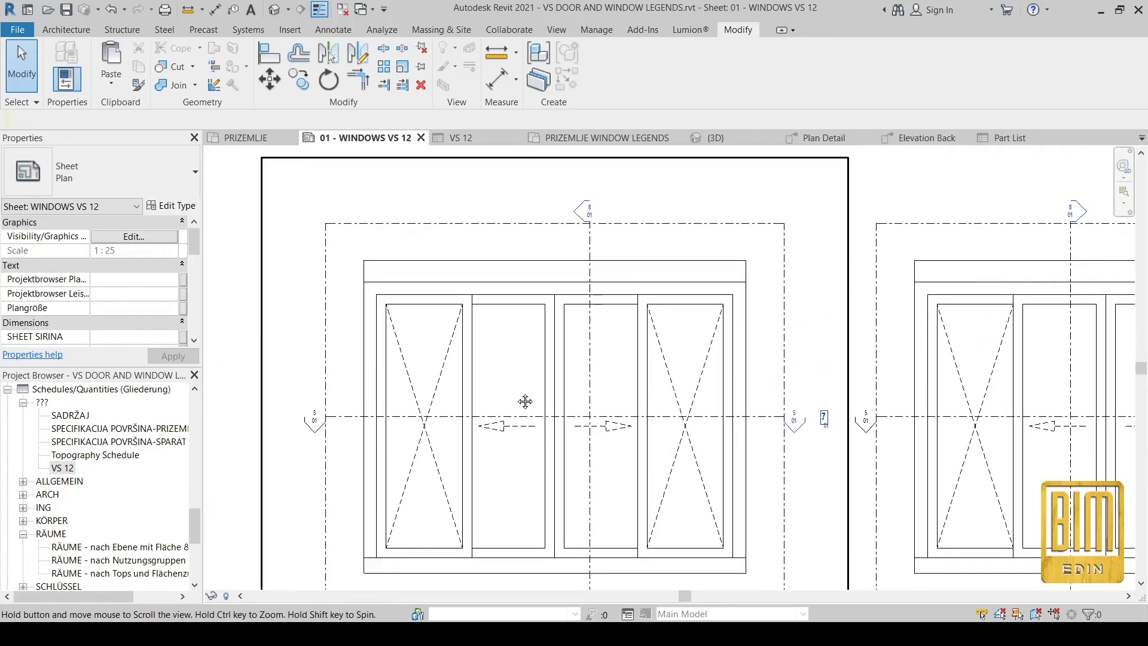
{"action": "scroll", "coordinate": [523, 397], "scroll_direction": "down", "scroll_amount": 2}
{"action": "middle_click_drag", "start_coordinate": [887, 451], "coordinate": [682, 317]}
{"action": "scroll", "coordinate": [680, 313], "scroll_direction": "down", "scroll_amount": 1}
{"action": "middle_click_drag", "start_coordinate": [1002, 361], "coordinate": [820, 317]}
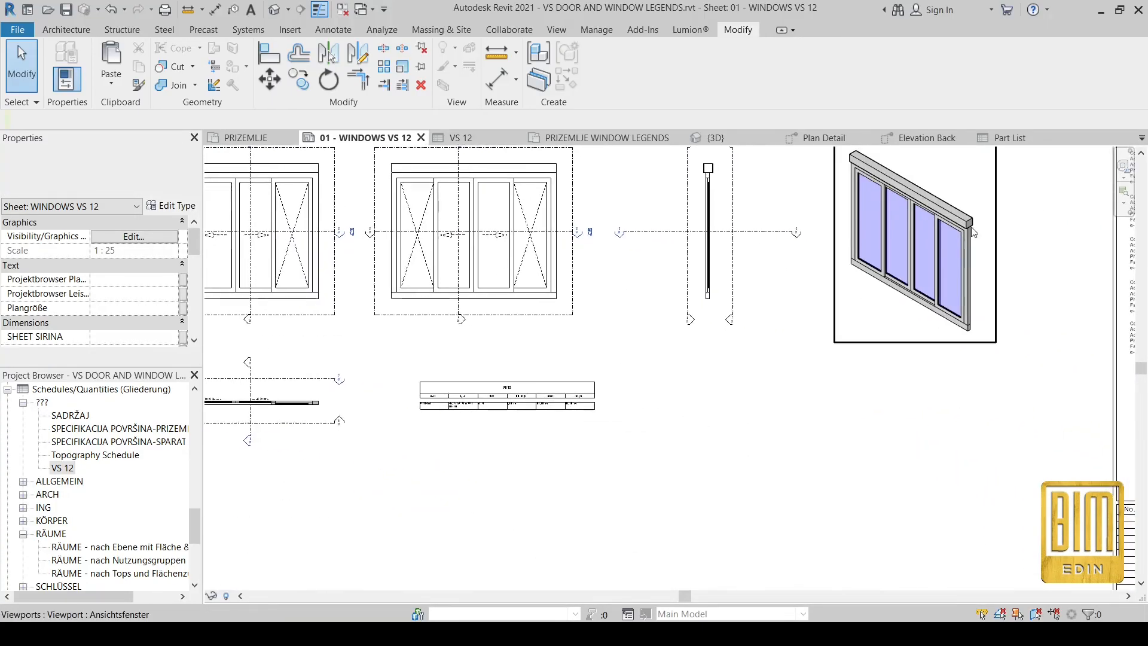
{"action": "scroll", "coordinate": [968, 248], "scroll_direction": "down", "scroll_amount": 1}
{"action": "middle_click_drag", "start_coordinate": [703, 523], "coordinate": [775, 216]}
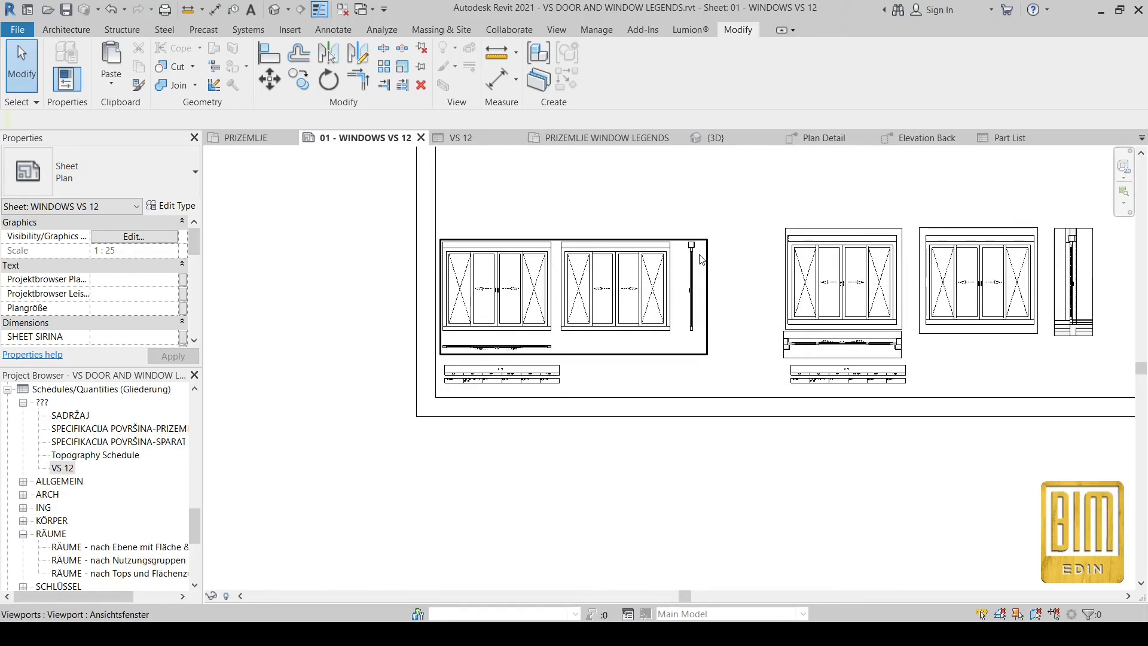
{"action": "scroll", "coordinate": [644, 290], "scroll_direction": "down", "scroll_amount": 2}
{"action": "middle_click_drag", "start_coordinate": [865, 244], "coordinate": [787, 348]}
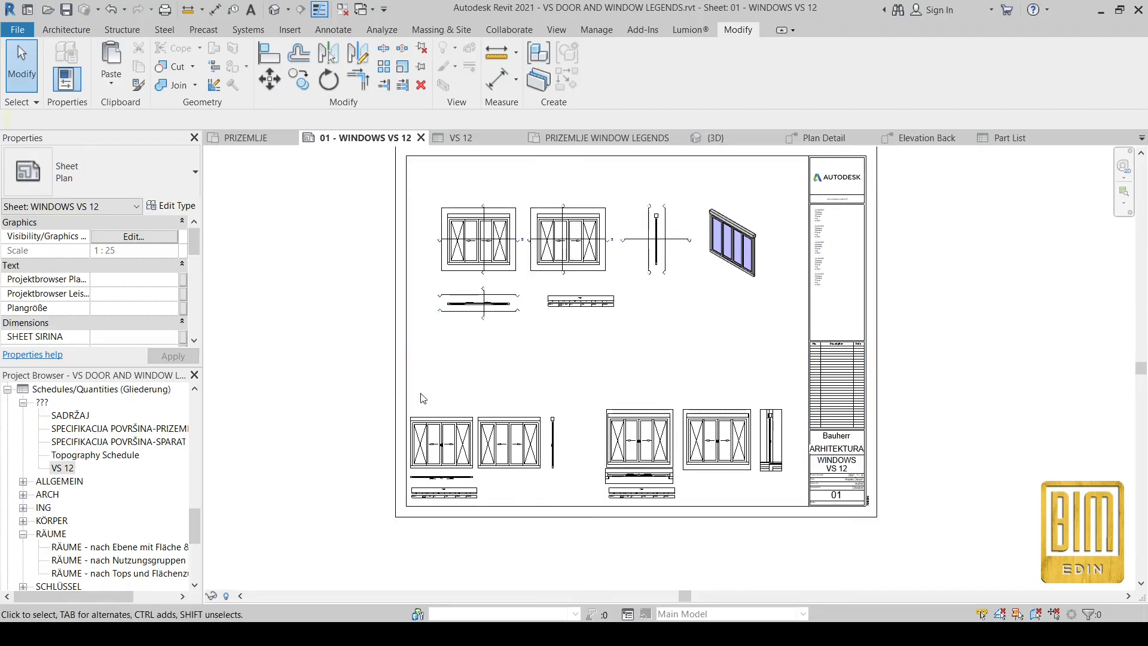
Move both lower legends with their schedules up beneath the assembly views and nudge them right to line up with those views.
{"action": "left_click_drag", "start_coordinate": [771, 452], "coordinate": [831, 537]}
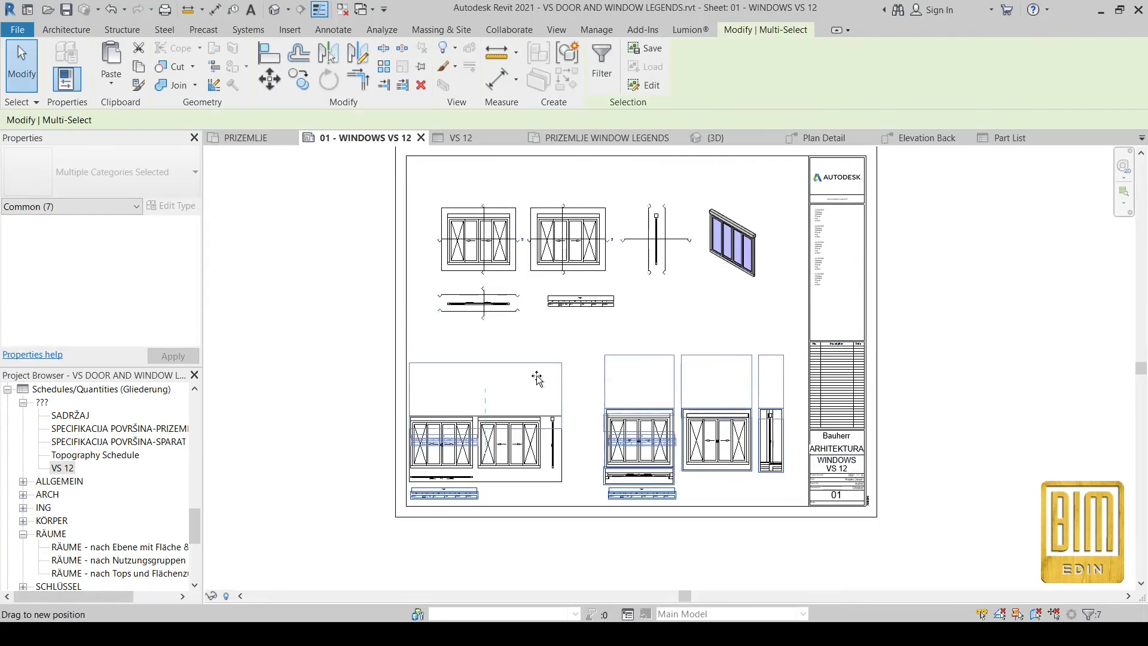
{"action": "left_click_drag", "start_coordinate": [532, 356], "coordinate": [532, 352]}
{"action": "scroll", "coordinate": [532, 359], "scroll_direction": "up", "scroll_amount": 2}
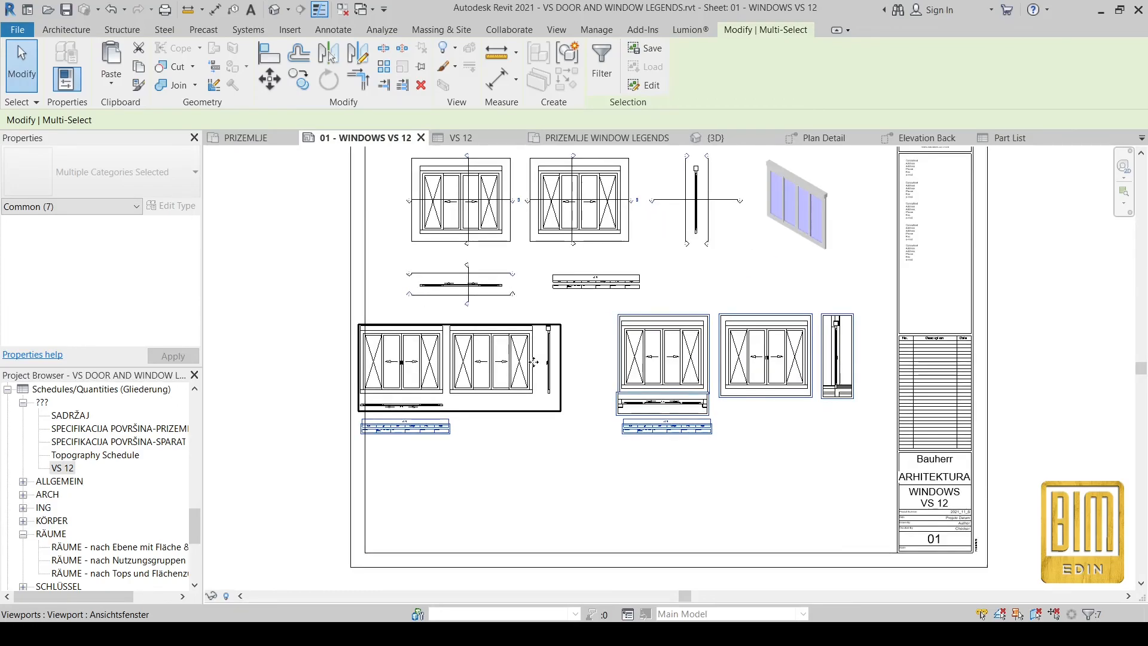
{"action": "key", "text": "Right"}
{"action": "key", "text": "Right"}
{"action": "key", "text": "Right"}
{"action": "key", "text": "Right"}
{"action": "key", "text": "Right"}
{"action": "key", "text": "Right"}
{"action": "key", "text": "Right"}
{"action": "key", "text": "Right"}
{"action": "key", "text": "Right"}
{"action": "key", "text": "Right"}
{"action": "key", "text": "Right"}
{"action": "key", "text": "Right"}
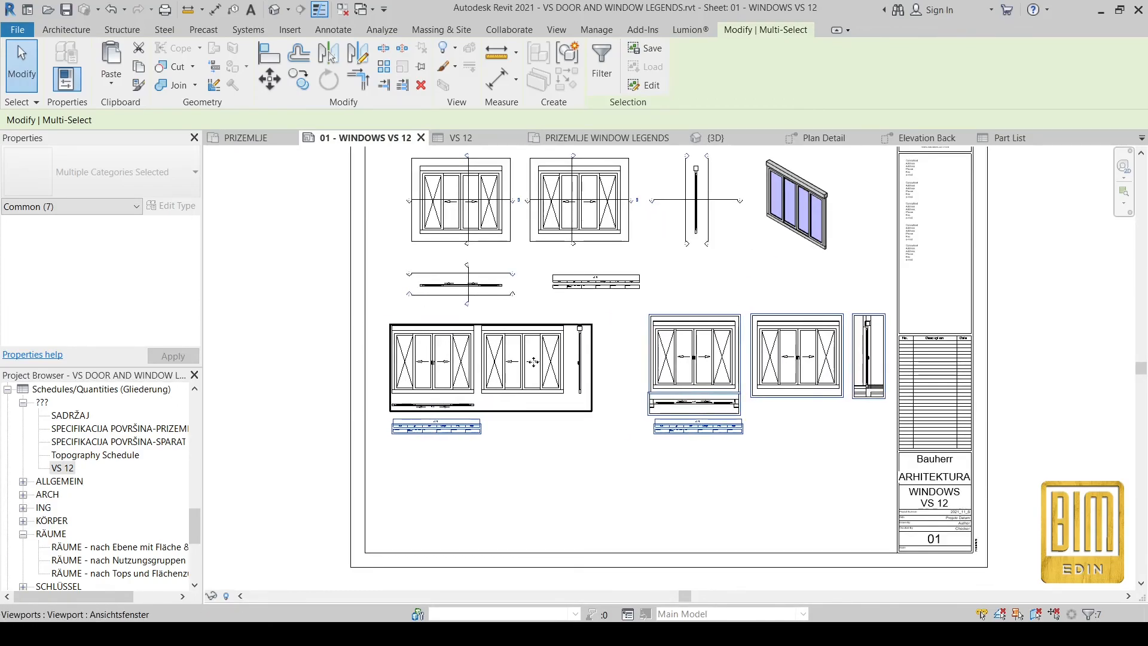
{"action": "key", "text": "Right"}
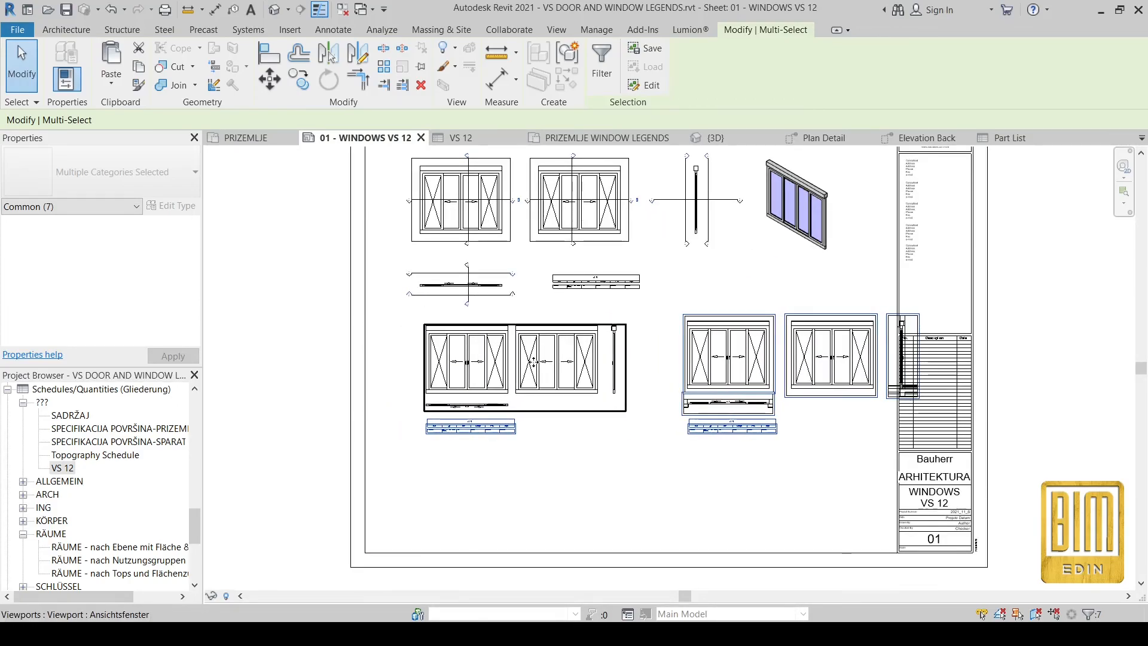
Move the second legend's elevations, plan, section and schedule as a group to directly below the first legend.
{"action": "left_click_drag", "start_coordinate": [670, 273], "coordinate": [949, 481]}
{"action": "left_click_drag", "start_coordinate": [814, 358], "coordinate": [550, 491]}
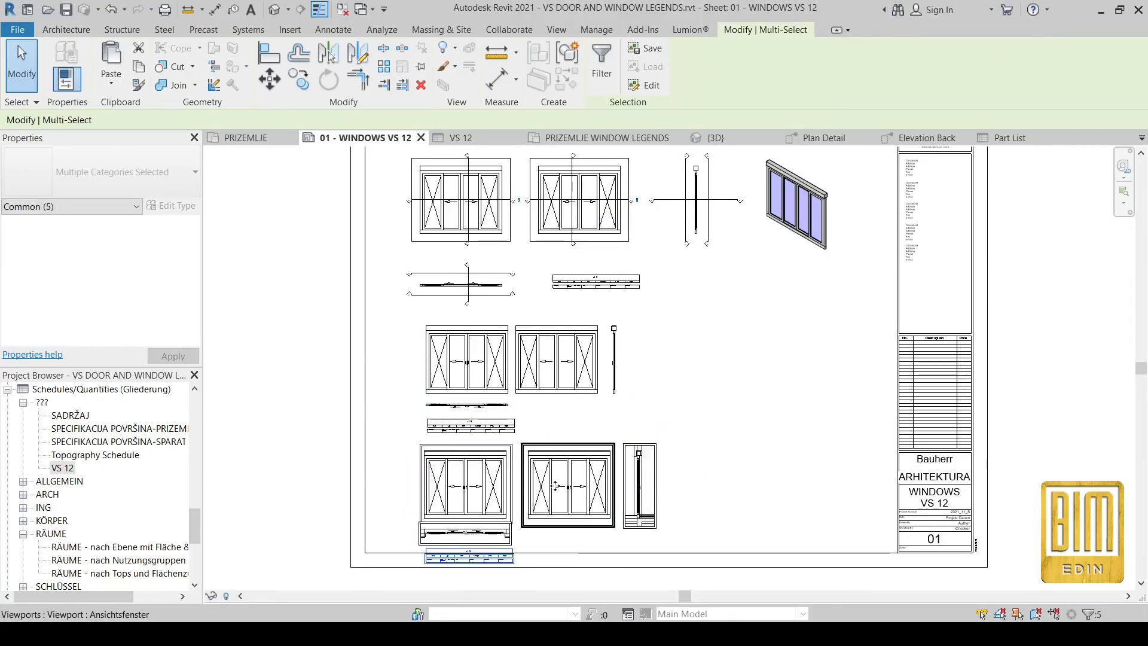
Nudge the first and second lower legends, each with its schedule, further up the sheet.
{"action": "left_click", "coordinate": [421, 368]}
{"action": "left_click_drag", "start_coordinate": [278, 293], "coordinate": [674, 454]}
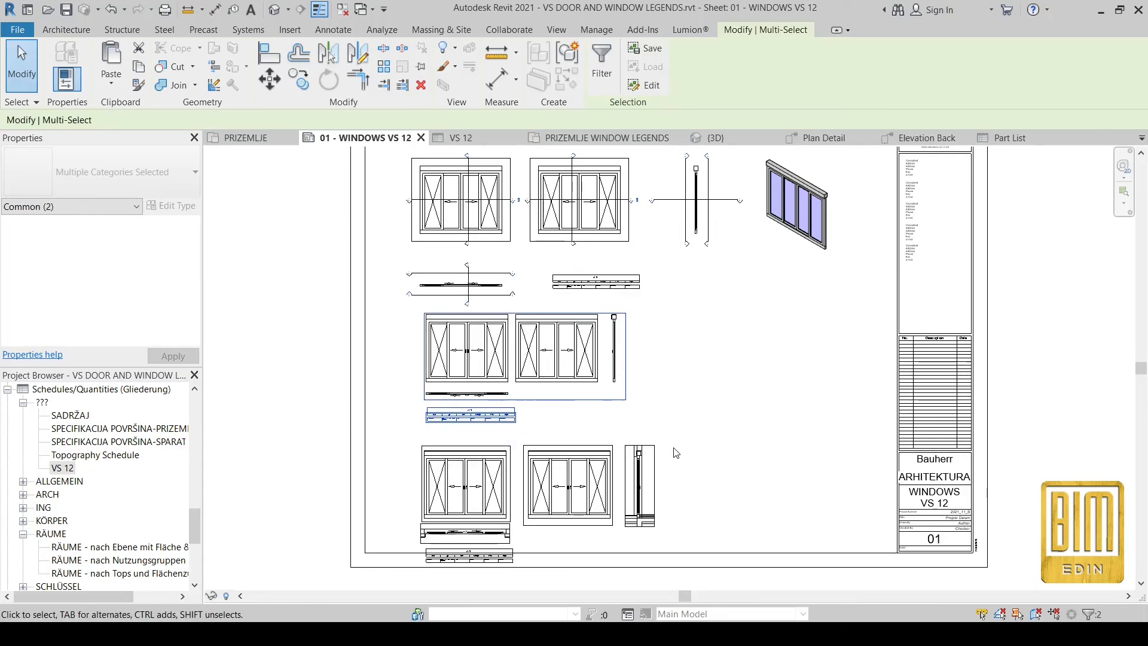
{"action": "middle_click_drag", "start_coordinate": [499, 448], "coordinate": [484, 308]}
{"action": "scroll", "coordinate": [480, 285], "scroll_direction": "up", "scroll_amount": 1}
{"action": "left_click_drag", "start_coordinate": [388, 305], "coordinate": [735, 460]}
{"action": "left_click_drag", "start_coordinate": [267, 259], "coordinate": [687, 482]}
{"action": "left_click", "coordinate": [351, 333]}
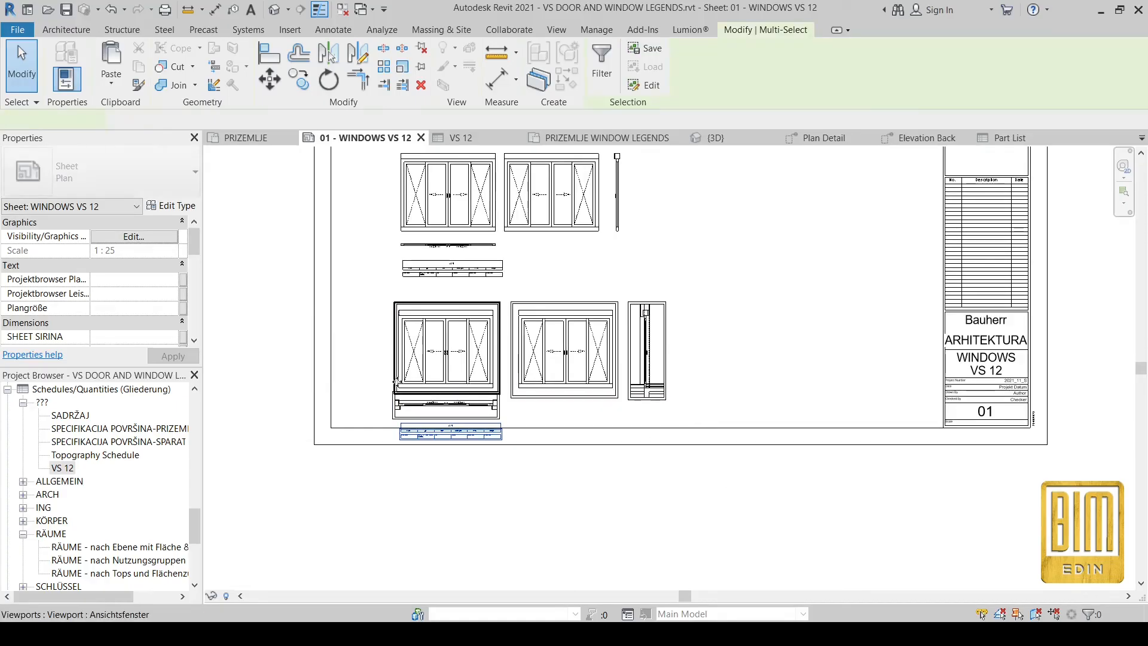
{"action": "scroll", "coordinate": [398, 383], "scroll_direction": "up", "scroll_amount": 3}
{"action": "scroll", "coordinate": [496, 492], "scroll_direction": "down", "scroll_amount": 3}
Shift the assembly views in the upper row and their VS 12 schedule up to widen the gap above the first legend.
{"action": "scroll", "coordinate": [520, 582], "scroll_direction": "down", "scroll_amount": 3}
{"action": "middle_click_drag", "start_coordinate": [680, 316], "coordinate": [683, 451]}
{"action": "left_click_drag", "start_coordinate": [354, 181], "coordinate": [880, 445]}
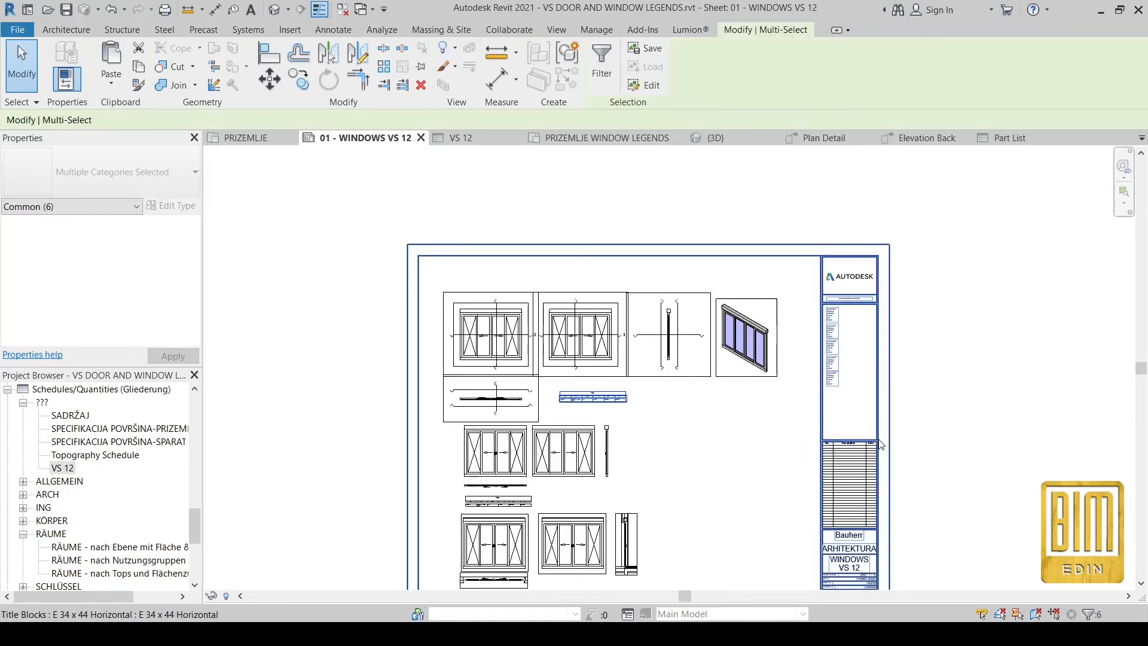
{"action": "key", "text": "Up"}
{"action": "key", "text": "Up"}
{"action": "left_click", "coordinate": [344, 394]}
Examine the assembly's elevations, section and schedule up close, checking how far their section lines extend.
{"action": "scroll", "coordinate": [481, 242], "scroll_direction": "up", "scroll_amount": 4}
{"action": "scroll", "coordinate": [482, 242], "scroll_direction": "up", "scroll_amount": 2}
{"action": "middle_click_drag", "start_coordinate": [543, 210], "coordinate": [551, 267]}
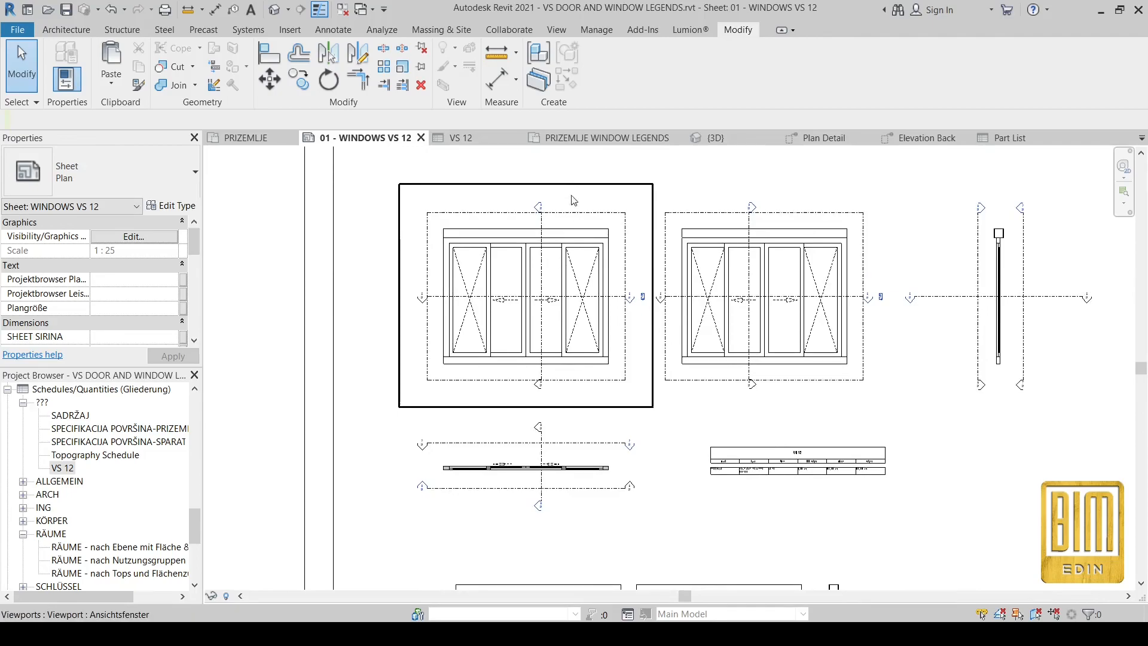
{"action": "scroll", "coordinate": [561, 483], "scroll_direction": "up", "scroll_amount": 3}
{"action": "scroll", "coordinate": [490, 447], "scroll_direction": "down", "scroll_amount": 3}
{"action": "middle_click_drag", "start_coordinate": [1031, 422], "coordinate": [841, 503]}
{"action": "scroll", "coordinate": [856, 293], "scroll_direction": "up", "scroll_amount": 4}
{"action": "scroll", "coordinate": [653, 287], "scroll_direction": "down", "scroll_amount": 3}
{"action": "middle_click_drag", "start_coordinate": [1018, 238], "coordinate": [951, 374]}
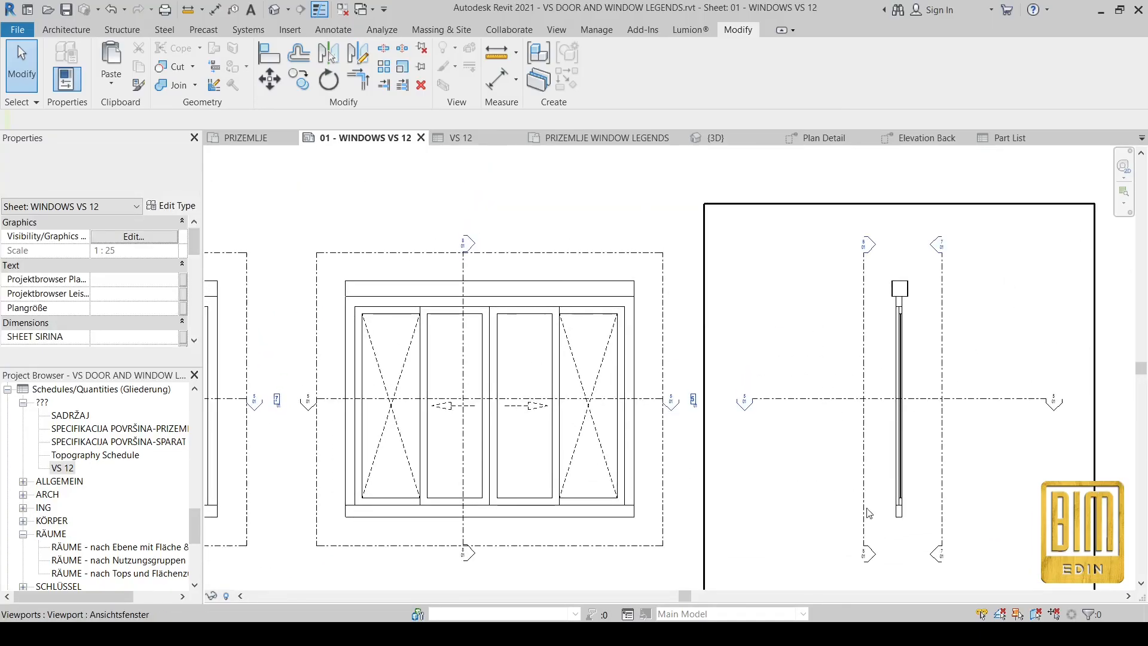
{"action": "middle_click_drag", "start_coordinate": [869, 508], "coordinate": [822, 231]}
{"action": "scroll", "coordinate": [712, 383], "scroll_direction": "down", "scroll_amount": 2}
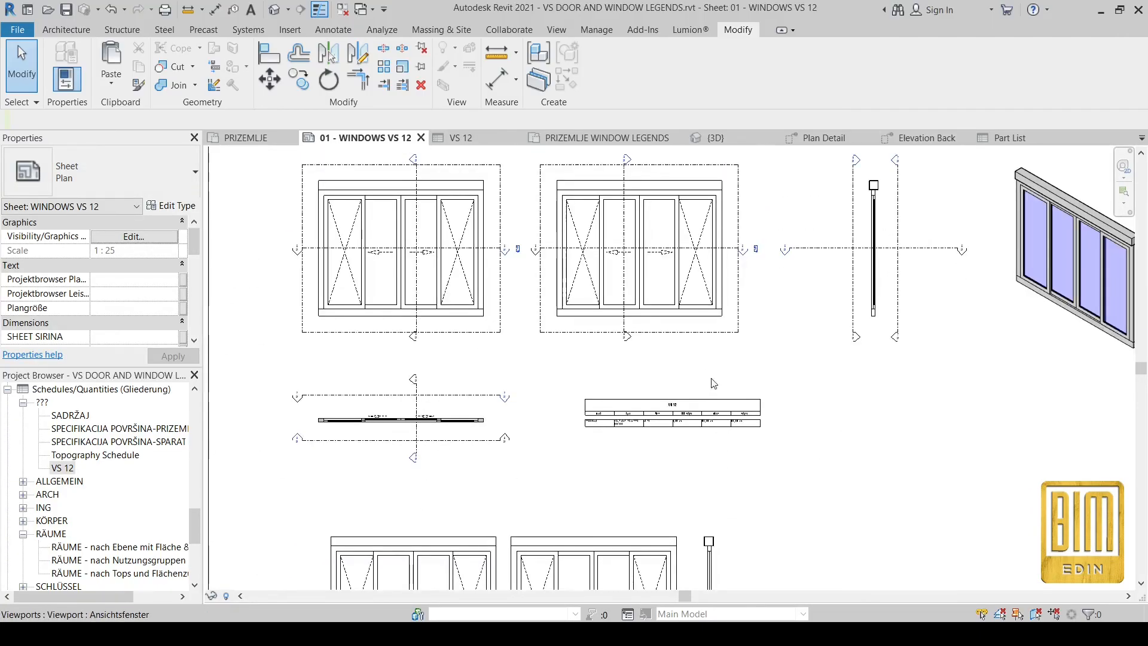
Activate the Detail Section B view, shorten its horizontal section line at both ends close to the window, and deactivate the view.
{"action": "double_click", "coordinate": [850, 275]}
{"action": "scroll", "coordinate": [842, 254], "scroll_direction": "up", "scroll_amount": 2}
{"action": "left_click", "coordinate": [815, 247]}
{"action": "scroll", "coordinate": [769, 260], "scroll_direction": "up", "scroll_amount": 2}
{"action": "left_click_drag", "start_coordinate": [857, 244], "coordinate": [904, 245]}
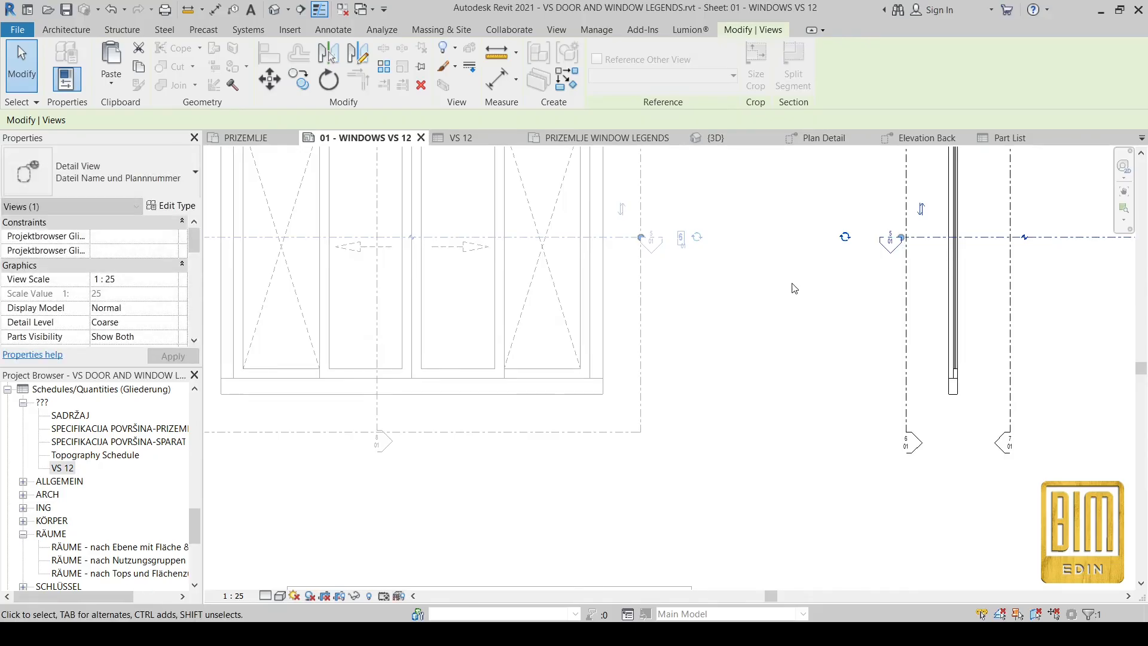
{"action": "middle_click_drag", "start_coordinate": [793, 290], "coordinate": [635, 305]}
{"action": "left_click_drag", "start_coordinate": [926, 249], "coordinate": [860, 250]}
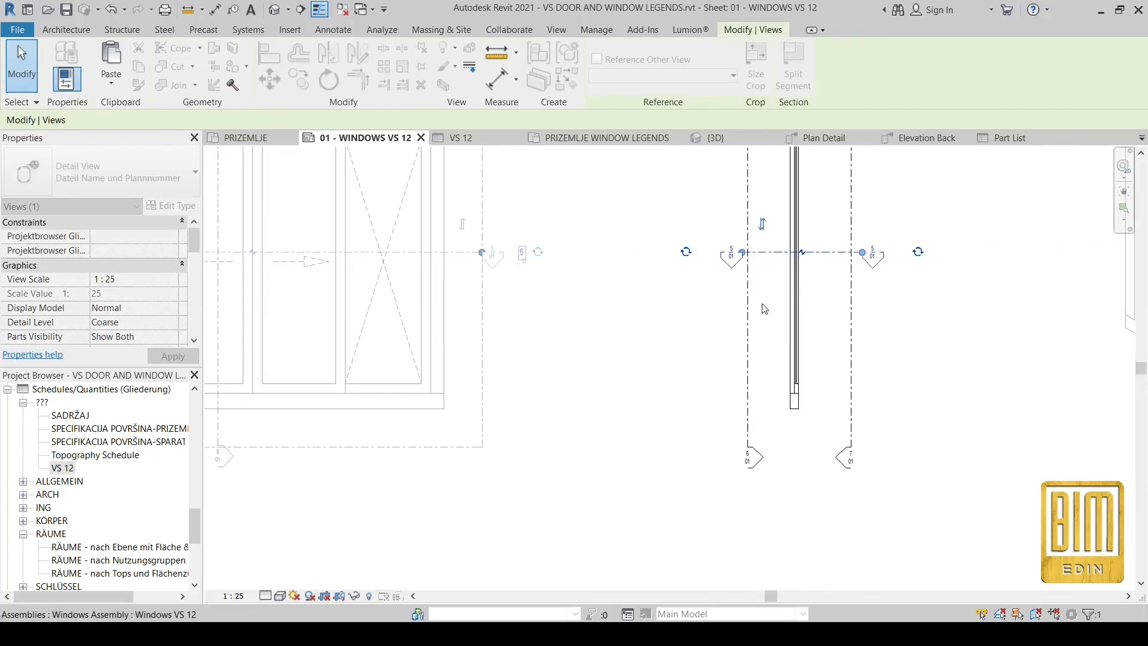
{"action": "scroll", "coordinate": [762, 305], "scroll_direction": "down", "scroll_amount": 3}
{"action": "left_click", "coordinate": [713, 401]}
{"action": "scroll", "coordinate": [807, 278], "scroll_direction": "down", "scroll_amount": 2}
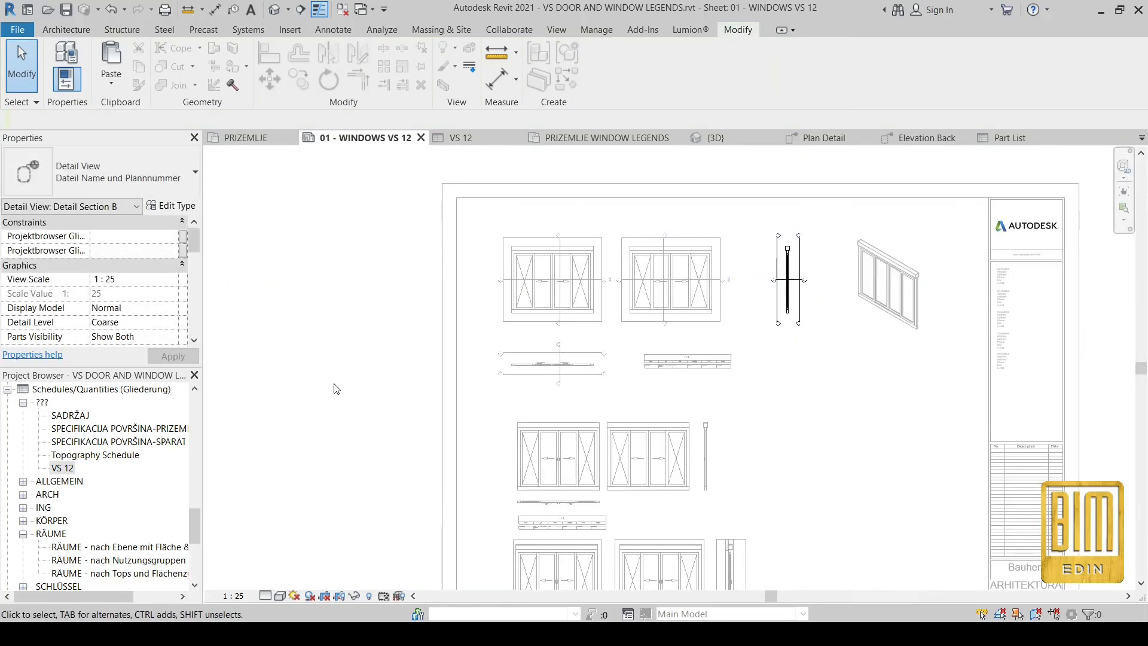
{"action": "double_click", "coordinate": [334, 385]}
Move the assembly's 3D view closer to the section on the sheet.
{"action": "scroll", "coordinate": [923, 254], "scroll_direction": "up", "scroll_amount": 2}
{"action": "left_click", "coordinate": [883, 301]}
{"action": "scroll", "coordinate": [884, 300], "scroll_direction": "up", "scroll_amount": 2}
{"action": "left_click_drag", "start_coordinate": [881, 301], "coordinate": [832, 302]}
{"action": "key", "text": "Escape"}
{"action": "scroll", "coordinate": [819, 267], "scroll_direction": "down", "scroll_amount": 4}
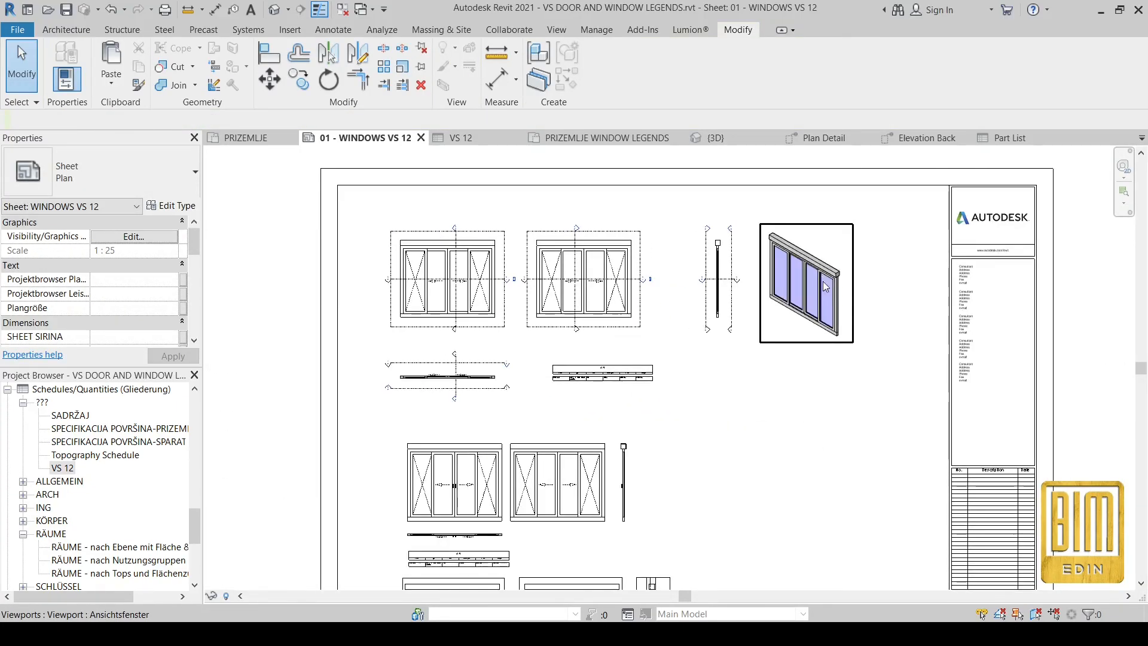
Select the first legend with its schedule and nudge both slightly up towards the assembly views.
{"action": "middle_click_drag", "start_coordinate": [280, 521], "coordinate": [383, 218]}
{"action": "middle_click_drag", "start_coordinate": [658, 305], "coordinate": [650, 452]}
{"action": "left_click_drag", "start_coordinate": [328, 224], "coordinate": [795, 440]}
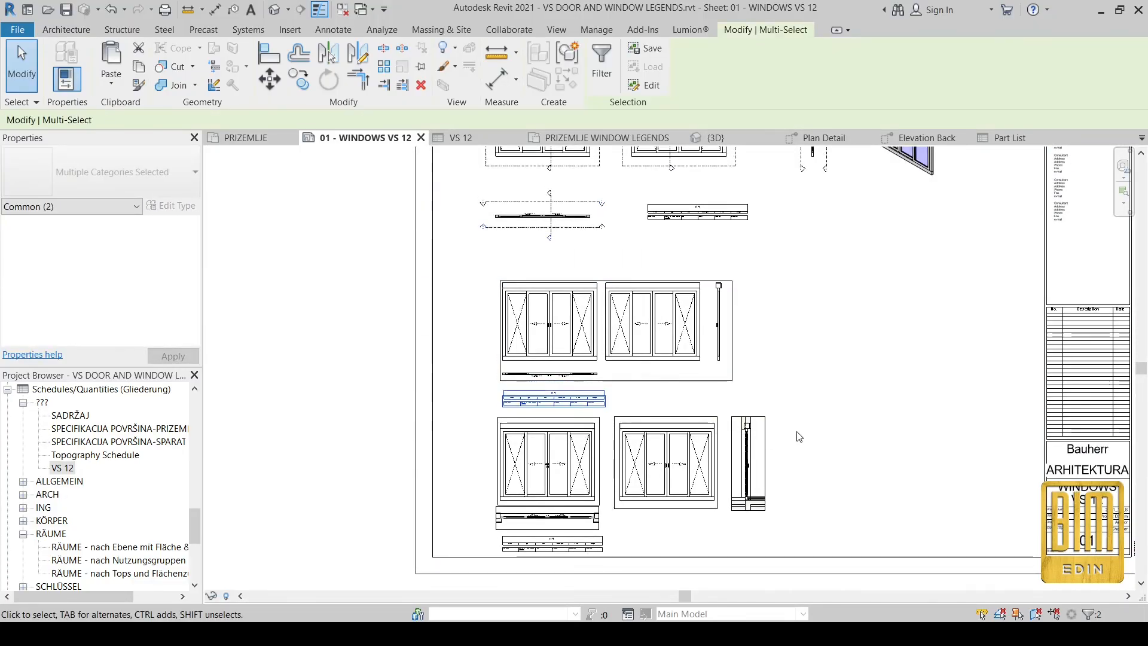
Change the first legend's viewport type to Ansicht and place its Windows title just beneath the legend's schedule.
{"action": "left_click", "coordinate": [732, 334]}
{"action": "left_click", "coordinate": [136, 174]}
{"action": "left_click", "coordinate": [305, 248]}
{"action": "scroll", "coordinate": [484, 374], "scroll_direction": "up", "scroll_amount": 5}
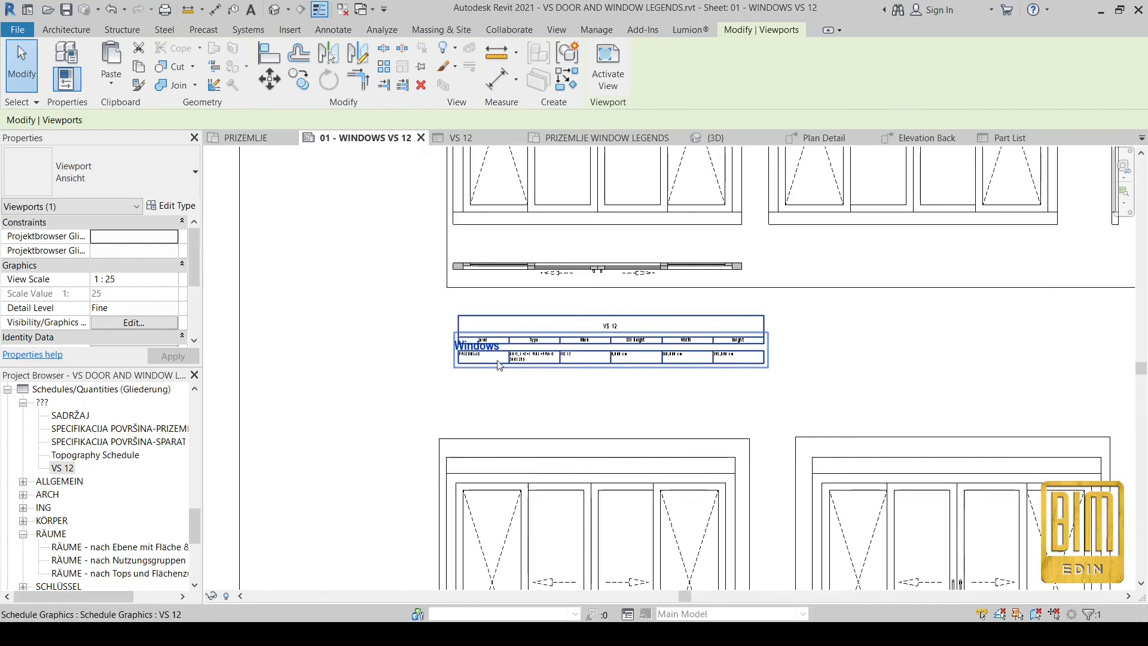
{"action": "left_click", "coordinate": [392, 354]}
{"action": "left_click", "coordinate": [463, 338]}
{"action": "left_click_drag", "start_coordinate": [472, 344], "coordinate": [478, 375]}
{"action": "scroll", "coordinate": [477, 375], "scroll_direction": "down", "scroll_amount": 5}
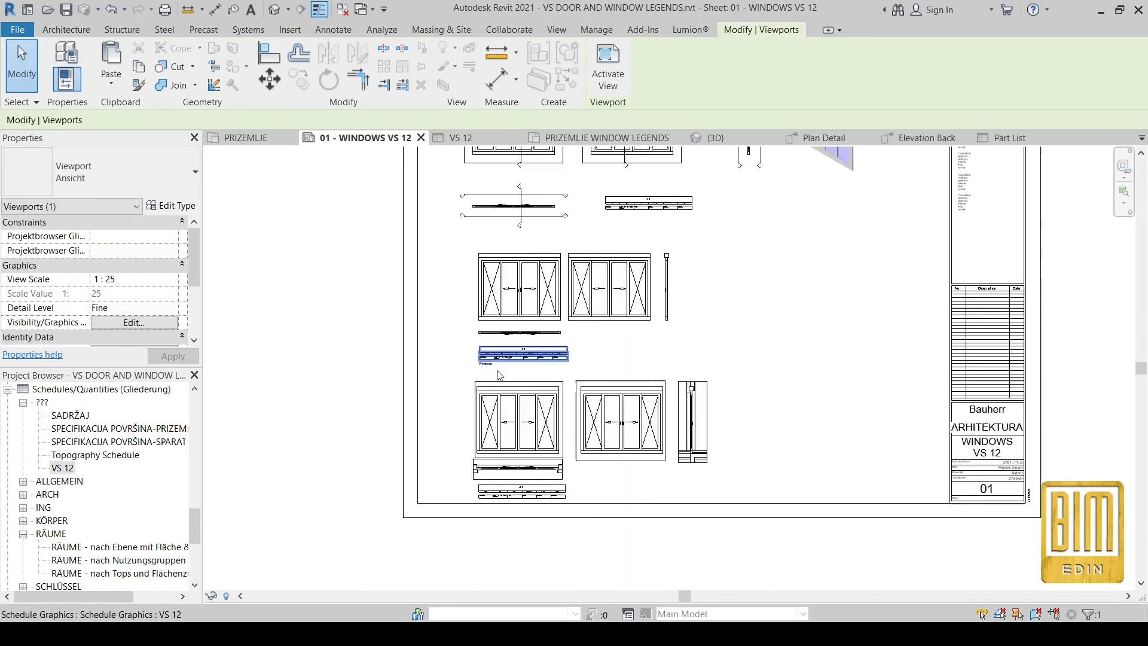
Set the second legend's exterior elevation to the Ansicht viewport type and move its VS 12 EX title beside the elevation.
{"action": "middle_click_drag", "start_coordinate": [622, 334], "coordinate": [655, 317]}
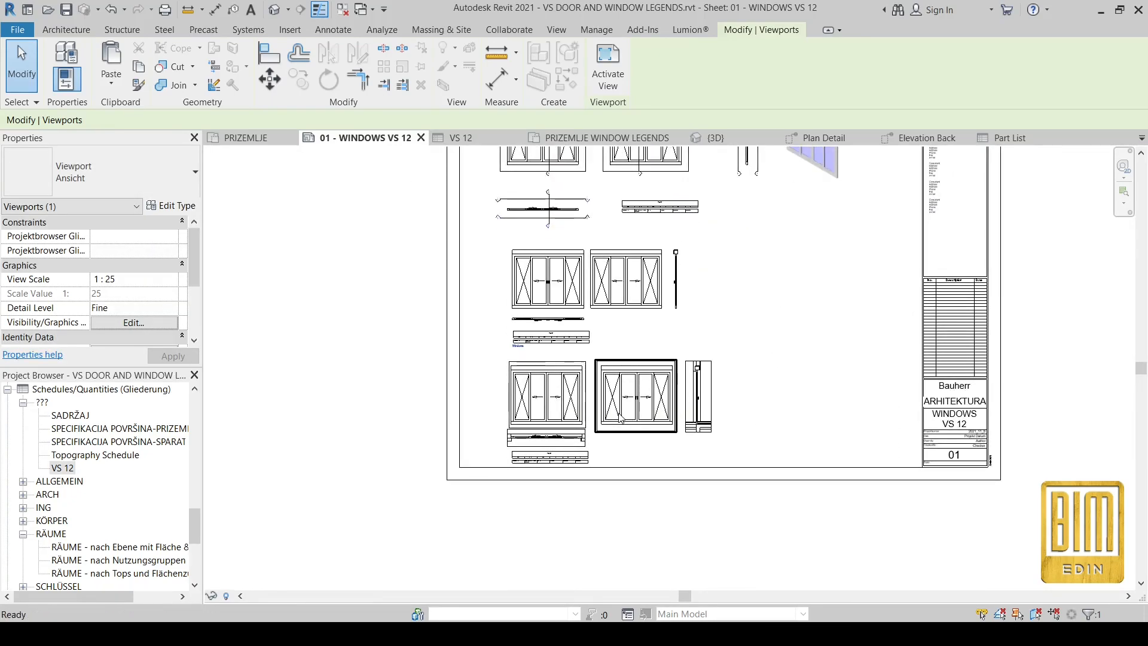
{"action": "scroll", "coordinate": [547, 429], "scroll_direction": "up", "scroll_amount": 3}
{"action": "left_click", "coordinate": [543, 388]}
{"action": "left_click", "coordinate": [185, 174]}
{"action": "left_click", "coordinate": [52, 243]}
{"action": "middle_click_drag", "start_coordinate": [461, 550], "coordinate": [507, 460]}
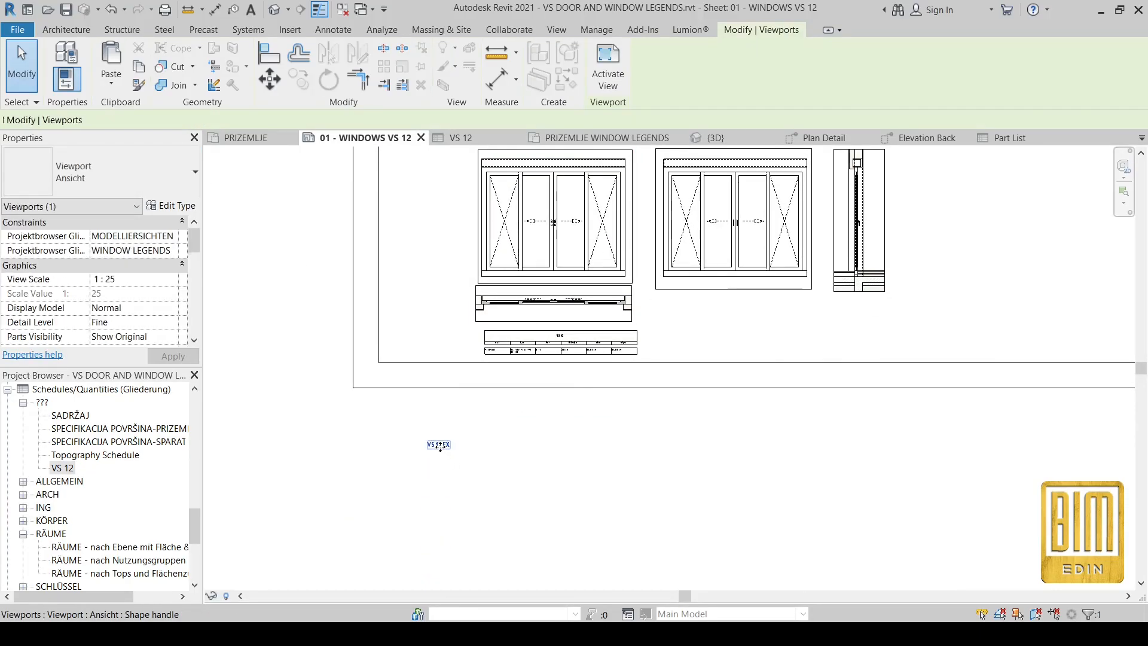
Set the second legend's plan to the Ansicht viewport type and move its VS 12 FP title beside the plan.
{"action": "left_click", "coordinate": [508, 318]}
{"action": "left_click", "coordinate": [508, 317]}
{"action": "left_click", "coordinate": [185, 174]}
{"action": "left_click", "coordinate": [53, 241]}
{"action": "scroll", "coordinate": [469, 338], "scroll_direction": "up", "scroll_amount": 2}
{"action": "left_click", "coordinate": [469, 339]}
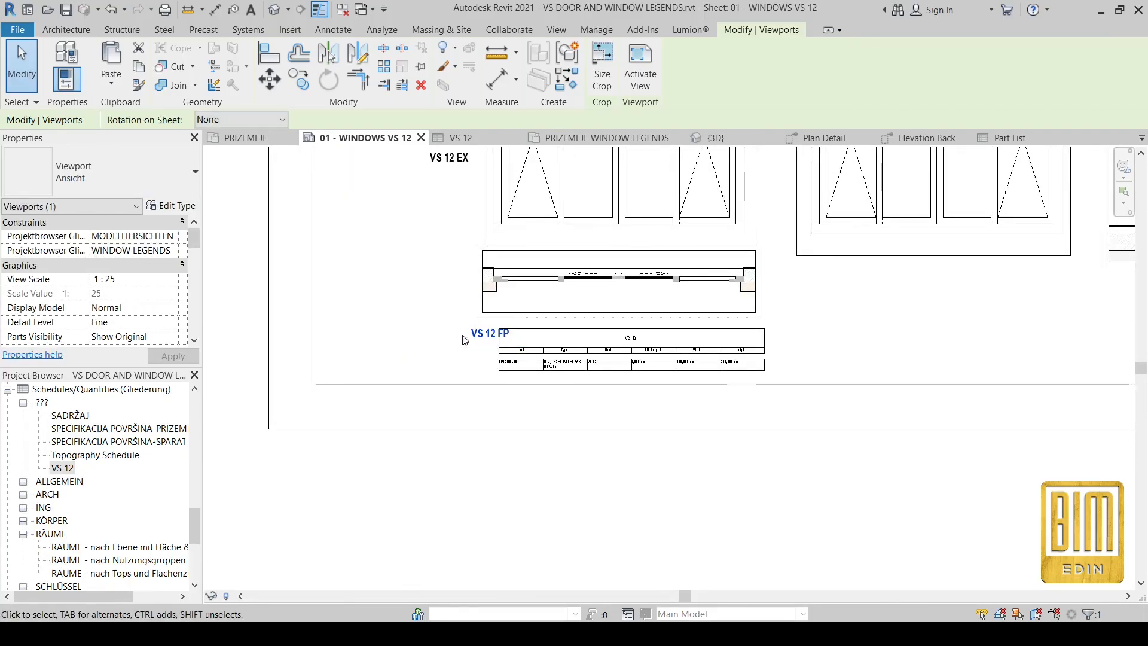
{"action": "left_click", "coordinate": [432, 283]}
{"action": "left_click_drag", "start_coordinate": [485, 335], "coordinate": [444, 287]}
Set the second legend's interior elevation to the Ansicht viewport type and place its VS 12 IN title just below the elevation.
{"action": "scroll", "coordinate": [443, 360], "scroll_direction": "down", "scroll_amount": 4}
{"action": "middle_click_drag", "start_coordinate": [672, 286], "coordinate": [638, 389]}
{"action": "left_click", "coordinate": [638, 320]}
{"action": "left_click", "coordinate": [142, 168]}
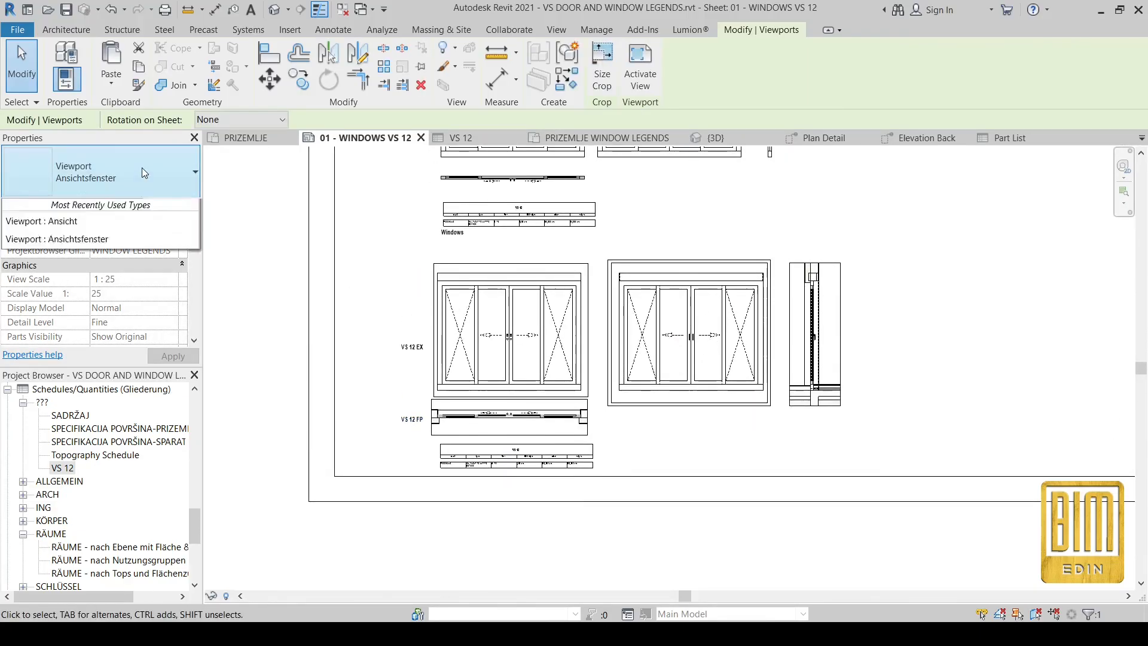
{"action": "left_click", "coordinate": [111, 242]}
{"action": "left_click", "coordinate": [694, 518]}
{"action": "left_click_drag", "start_coordinate": [571, 559], "coordinate": [616, 421]}
Set the second legend's section to the Ansicht viewport type and place its VS 12 SECTION title just below the section.
{"action": "left_click", "coordinate": [814, 359]}
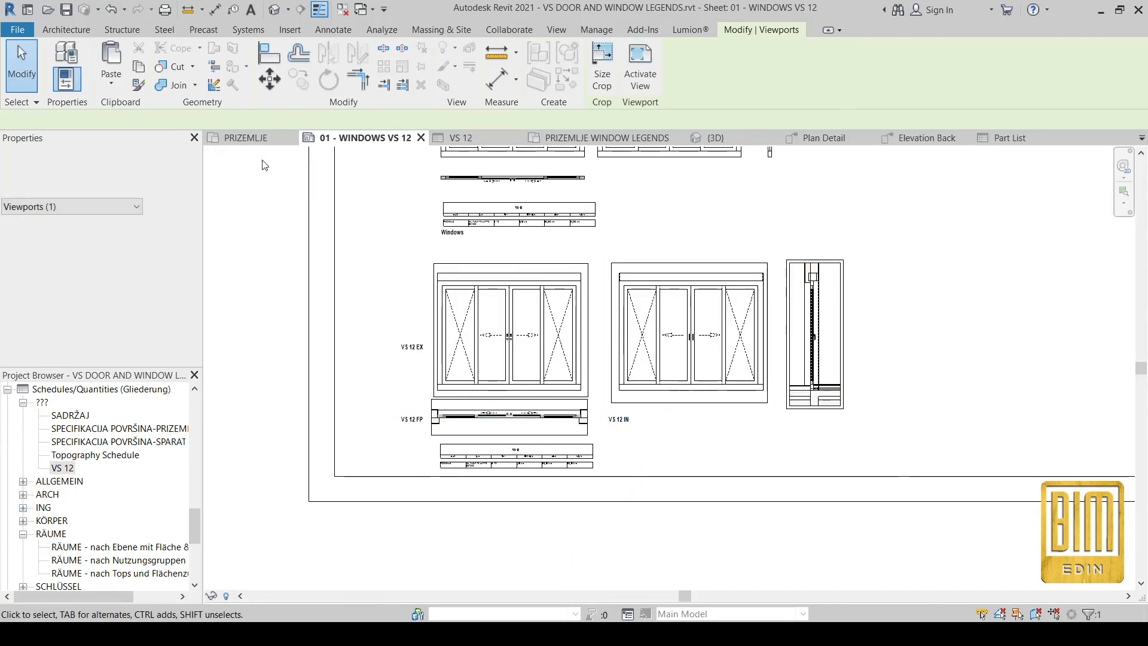
{"action": "left_click", "coordinate": [126, 159]}
{"action": "left_click", "coordinate": [142, 257]}
{"action": "left_click", "coordinate": [755, 571]}
{"action": "left_click_drag", "start_coordinate": [759, 554], "coordinate": [816, 421]}
{"action": "left_click", "coordinate": [823, 491]}
{"action": "scroll", "coordinate": [823, 490], "scroll_direction": "up", "scroll_amount": 5}
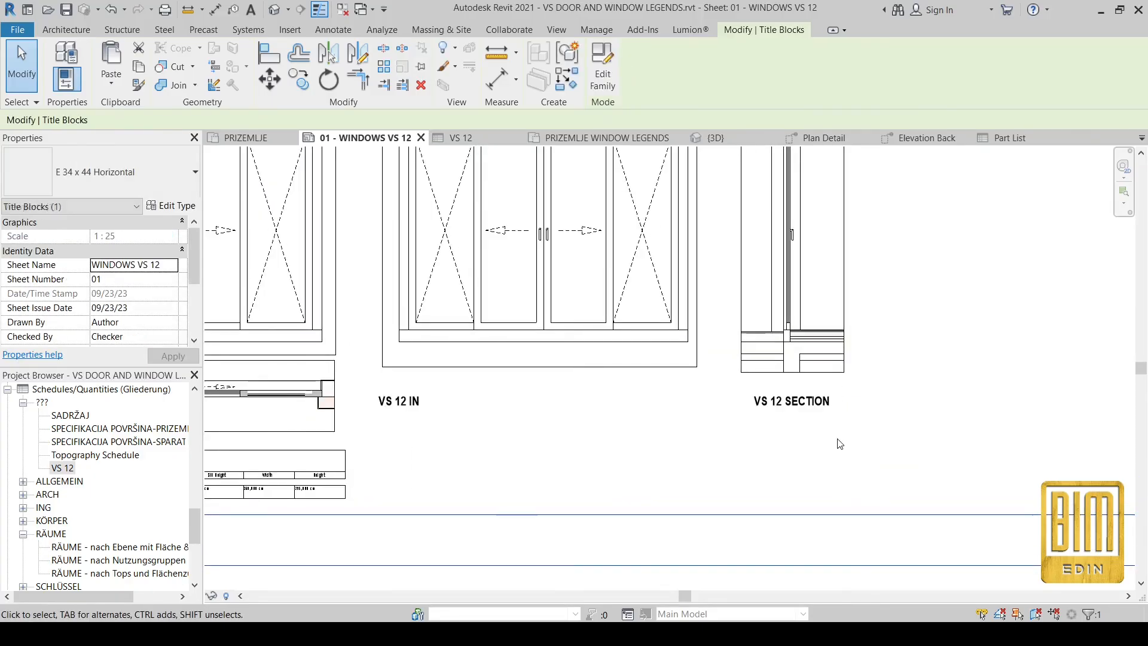
Move the first legend's Windows title from beneath the schedule to beside its exterior elevation.
{"action": "middle_click_drag", "start_coordinate": [411, 469], "coordinate": [665, 453]}
{"action": "scroll", "coordinate": [663, 453], "scroll_direction": "down", "scroll_amount": 5}
{"action": "middle_click_drag", "start_coordinate": [446, 371], "coordinate": [496, 440]}
{"action": "left_click", "coordinate": [621, 568]}
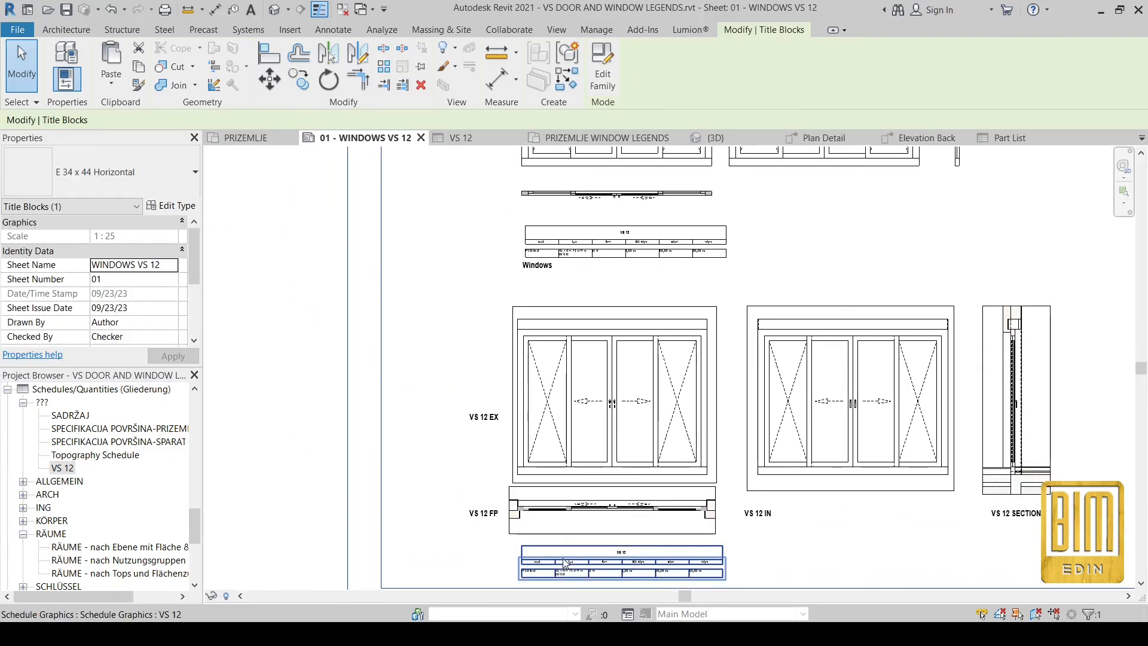
{"action": "left_click", "coordinate": [306, 370]}
{"action": "scroll", "coordinate": [549, 454], "scroll_direction": "down", "scroll_amount": 1}
{"action": "middle_click_drag", "start_coordinate": [677, 239], "coordinate": [669, 418]}
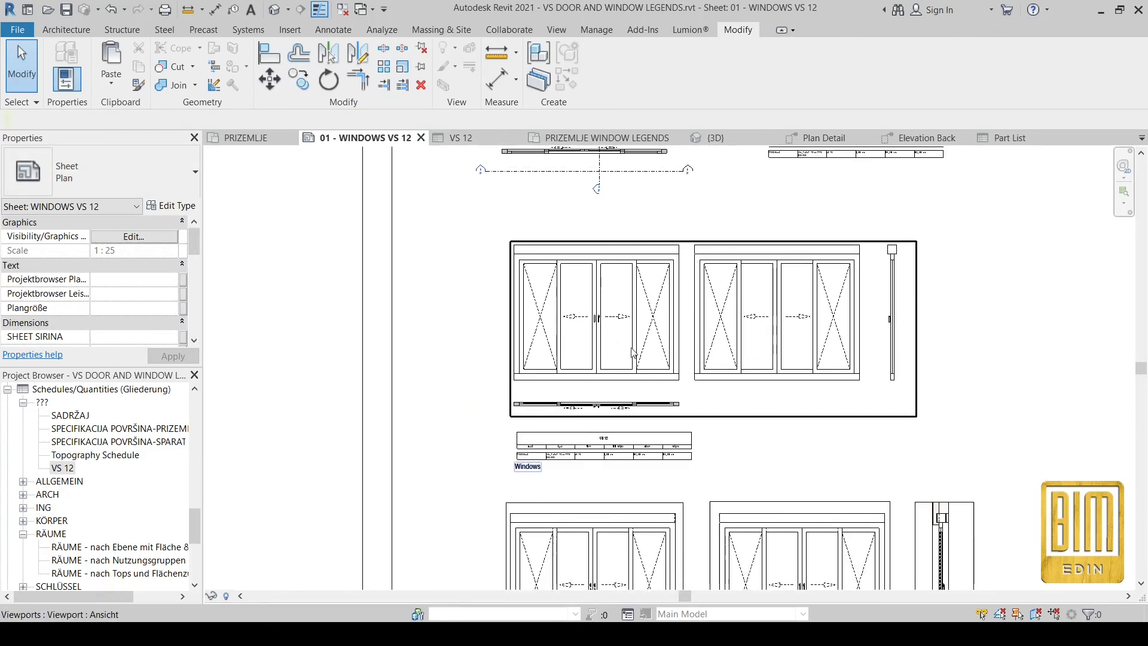
{"action": "left_click", "coordinate": [527, 466]}
{"action": "left_click_drag", "start_coordinate": [527, 466], "coordinate": [481, 310]}
Change the viewport type of the assembly's Elevation Front view to Ansicht.
{"action": "middle_click_drag", "start_coordinate": [612, 309], "coordinate": [603, 499]}
{"action": "scroll", "coordinate": [600, 257], "scroll_direction": "down", "scroll_amount": 1}
{"action": "middle_click_drag", "start_coordinate": [598, 251], "coordinate": [597, 366]}
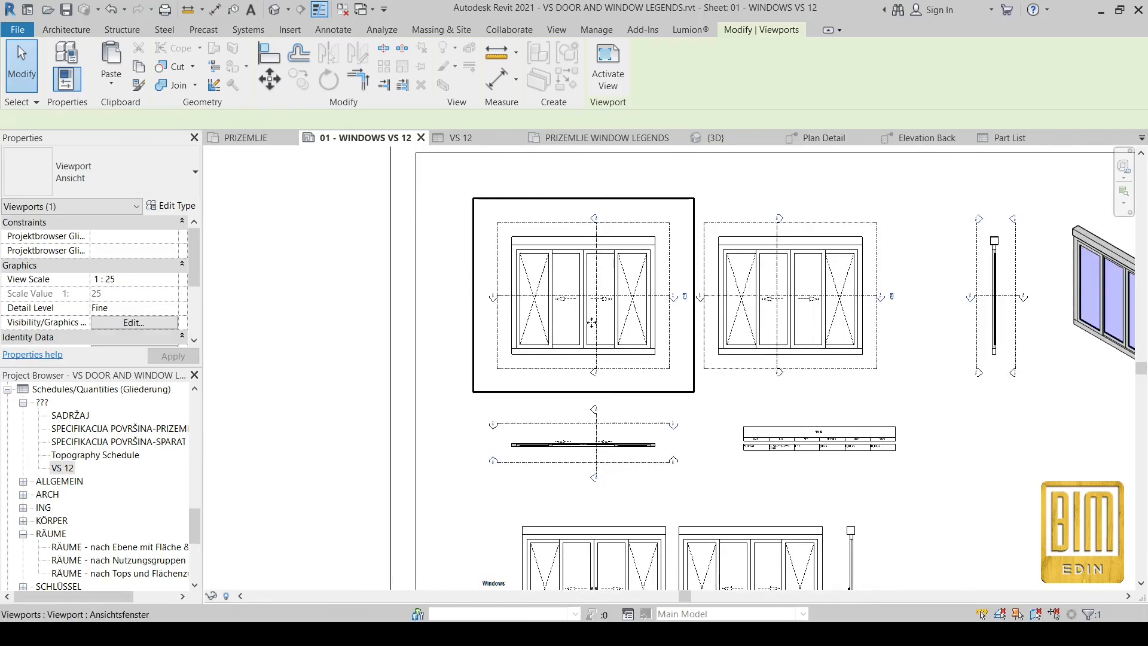
{"action": "left_click", "coordinate": [591, 323]}
{"action": "left_click", "coordinate": [150, 185]}
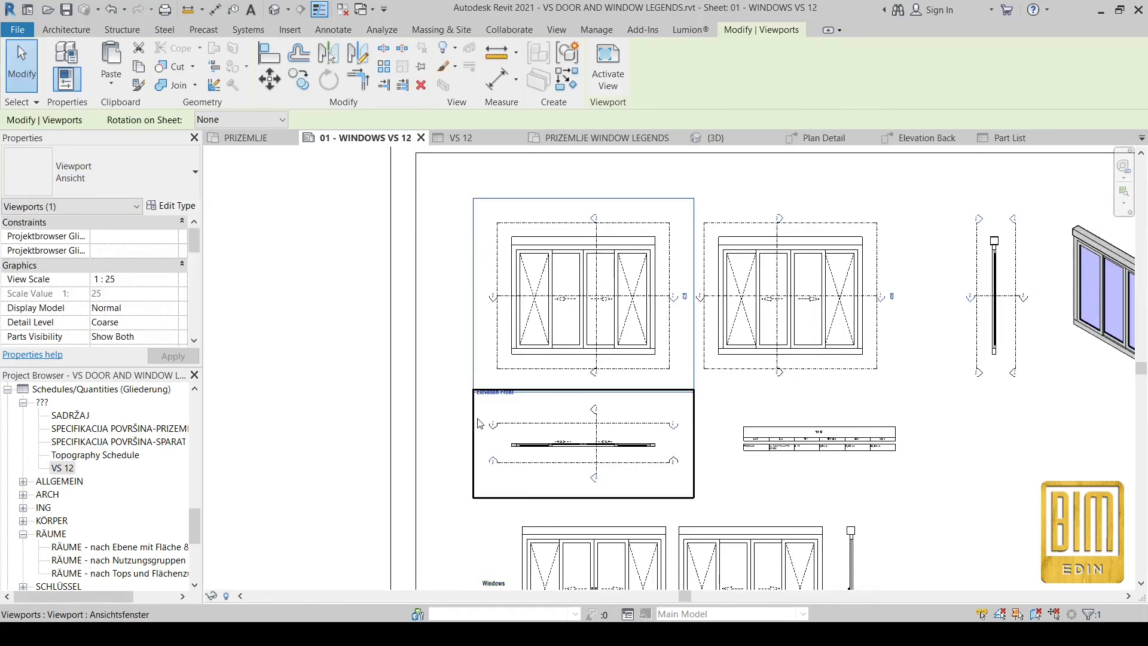
Use Match Type to apply the Elevation Front viewport type to the Elevation Back, Plan Detail, Detail Section B and 3D Ortho views.
{"action": "left_click", "coordinate": [138, 85]}
{"action": "scroll", "coordinate": [391, 301], "scroll_direction": "up", "scroll_amount": 3}
{"action": "left_click", "coordinate": [620, 309]}
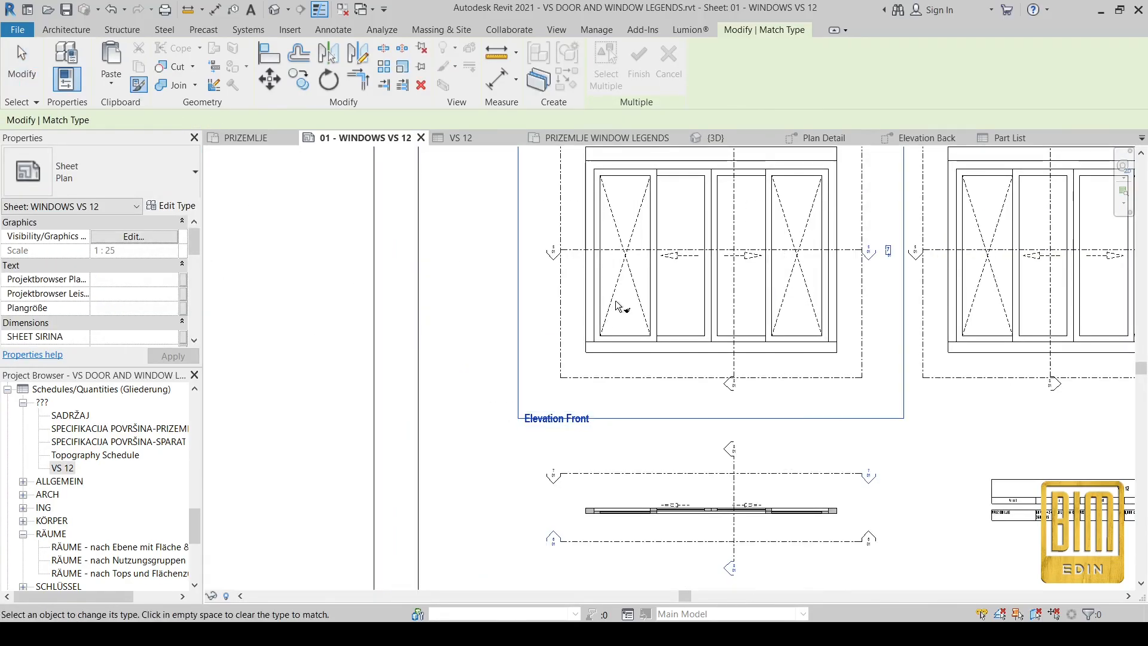
{"action": "scroll", "coordinate": [625, 300], "scroll_direction": "down", "scroll_amount": 4}
{"action": "left_click", "coordinate": [822, 291]}
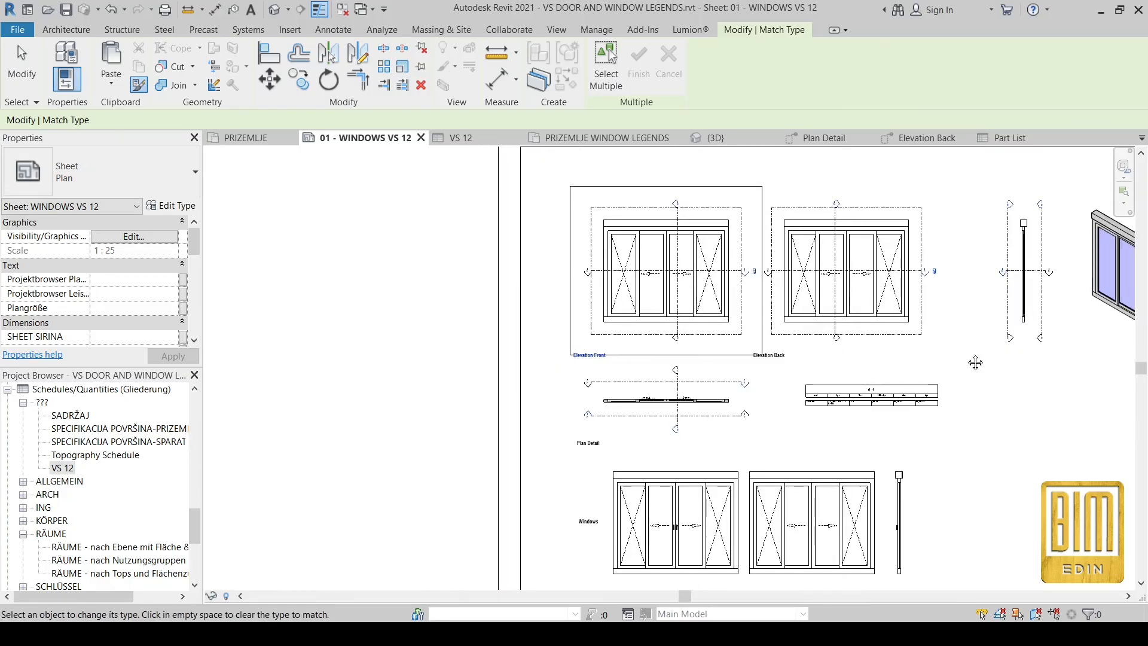
{"action": "middle_click_drag", "start_coordinate": [1029, 298], "coordinate": [792, 293]}
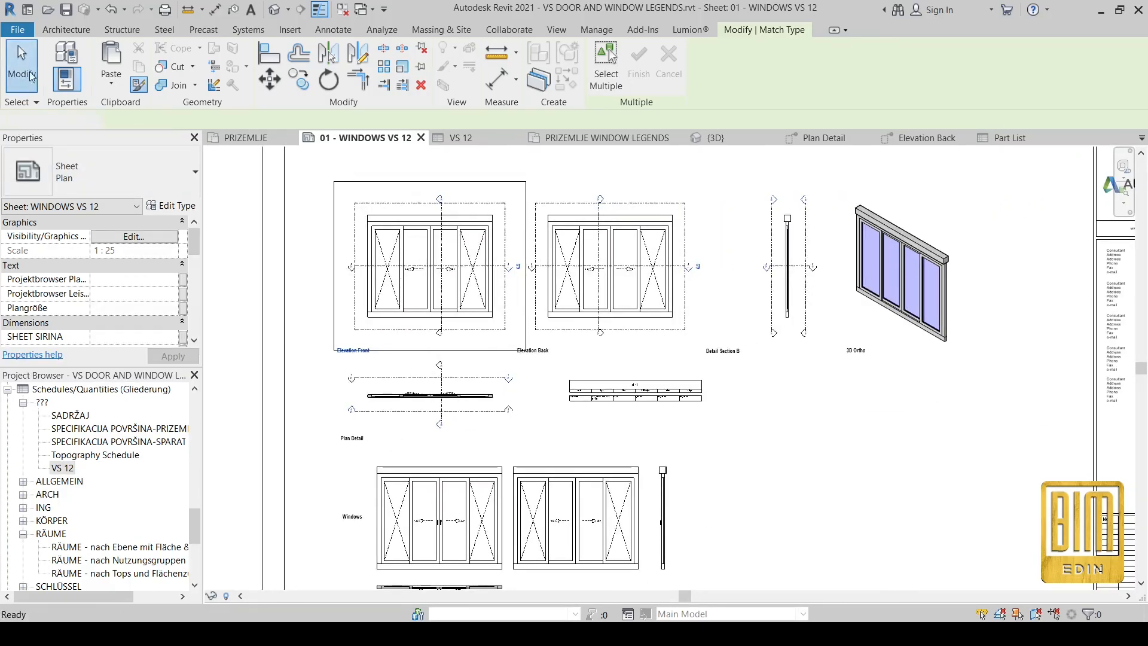
{"action": "key", "text": "Escape"}
Review the titles of the assembly views and the overall layout of the three window rows on the sheet.
{"action": "scroll", "coordinate": [866, 376], "scroll_direction": "up", "scroll_amount": 4}
{"action": "scroll", "coordinate": [770, 355], "scroll_direction": "down", "scroll_amount": 3}
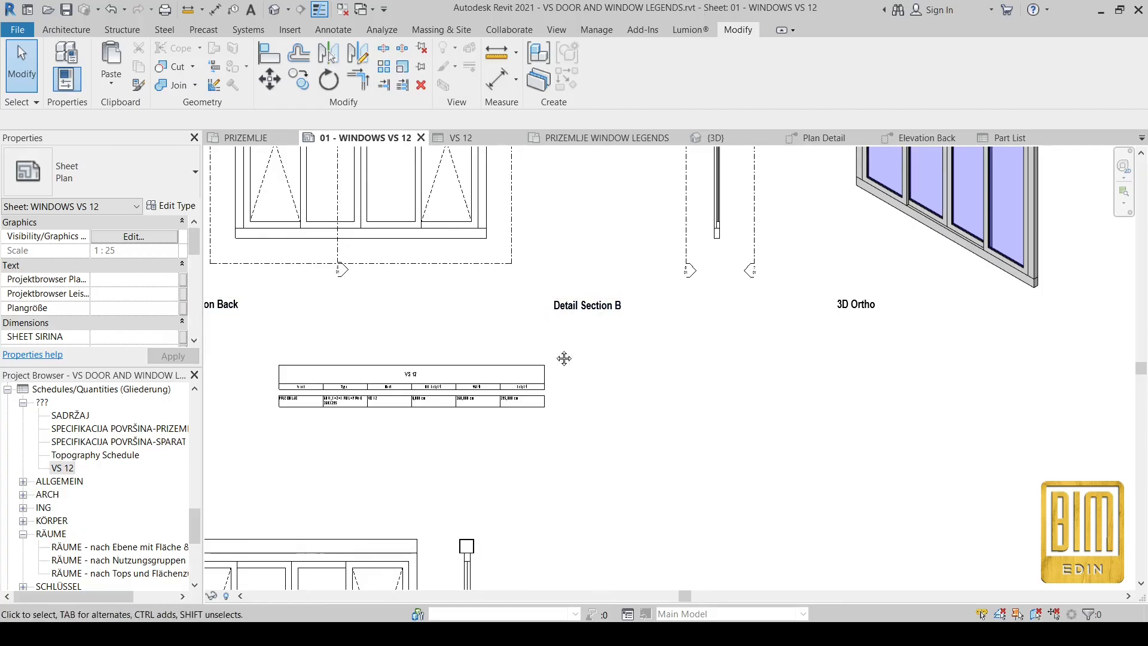
{"action": "middle_click_drag", "start_coordinate": [526, 352], "coordinate": [817, 371]}
{"action": "scroll", "coordinate": [817, 371], "scroll_direction": "down", "scroll_amount": 1}
{"action": "middle_click_drag", "start_coordinate": [412, 377], "coordinate": [477, 294]}
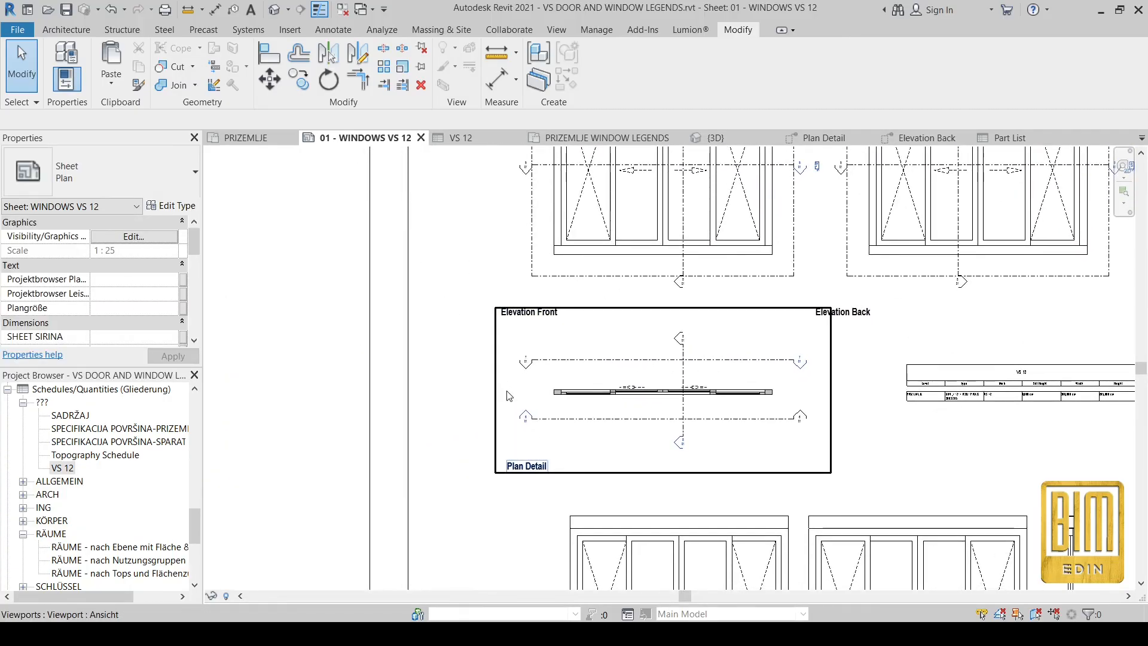
{"action": "scroll", "coordinate": [507, 396], "scroll_direction": "up", "scroll_amount": 5}
{"action": "scroll", "coordinate": [550, 431], "scroll_direction": "down", "scroll_amount": 5}
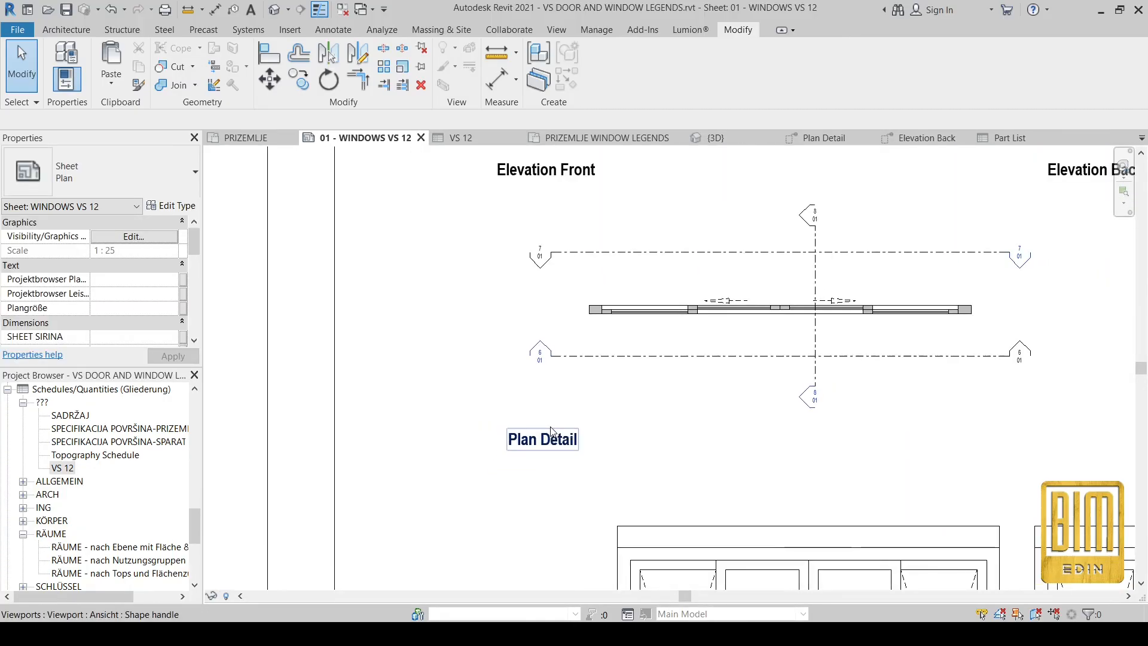
{"action": "scroll", "coordinate": [779, 398], "scroll_direction": "down", "scroll_amount": 2}
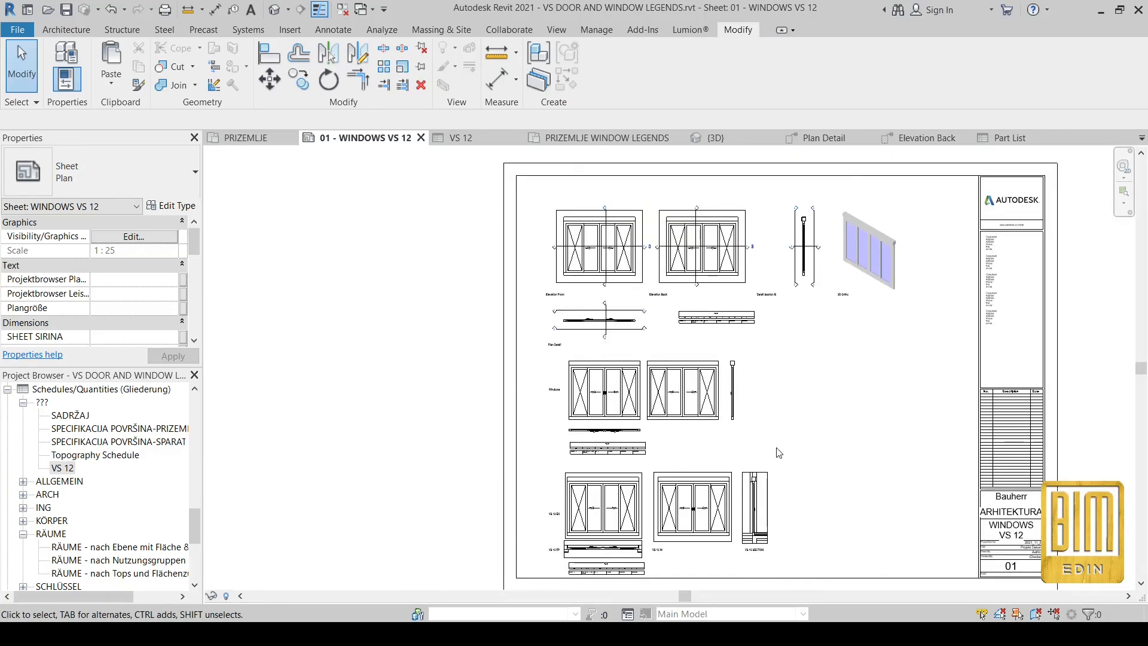
{"action": "scroll", "coordinate": [776, 403], "scroll_direction": "up", "scroll_amount": 1}
{"action": "scroll", "coordinate": [771, 412], "scroll_direction": "down", "scroll_amount": 1}
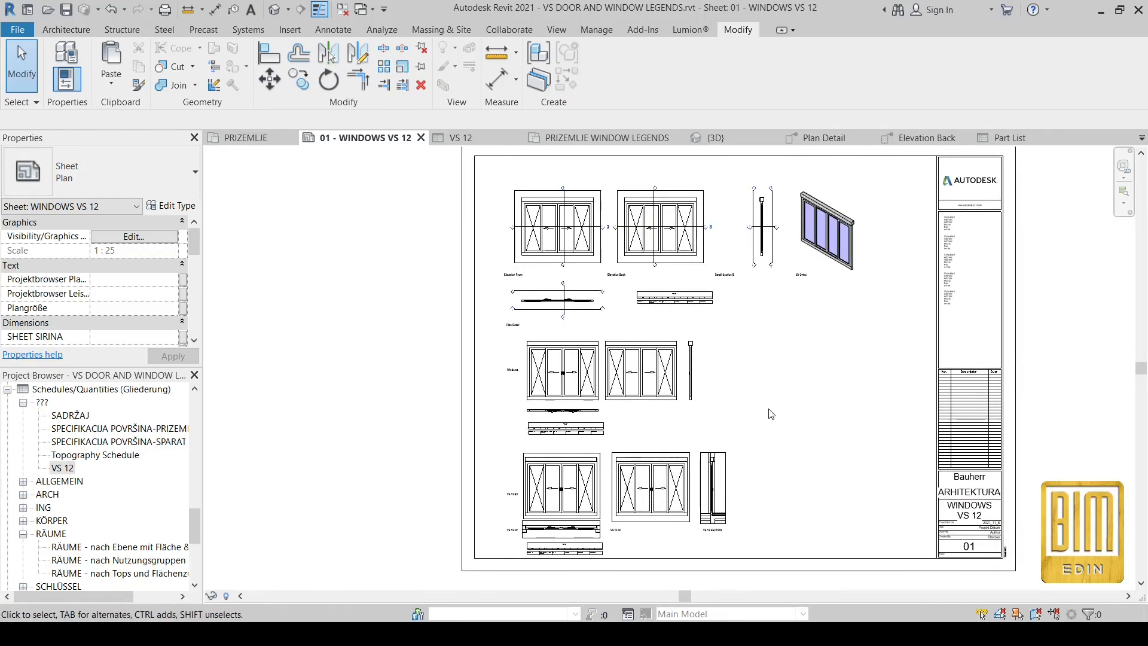